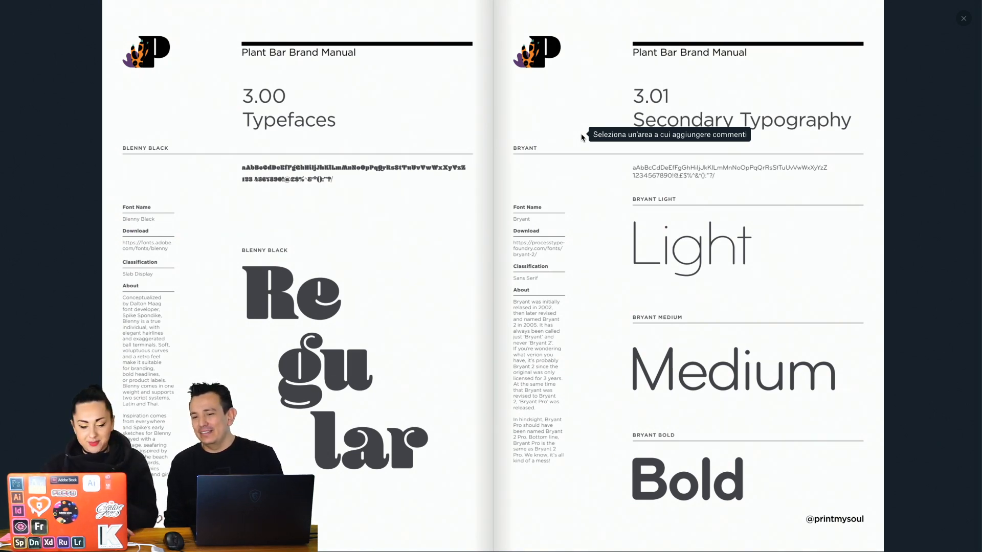
- View the brand manual full screen and page through the Type Hierarchy and Icons & Pictographs spreads
key("Escape")
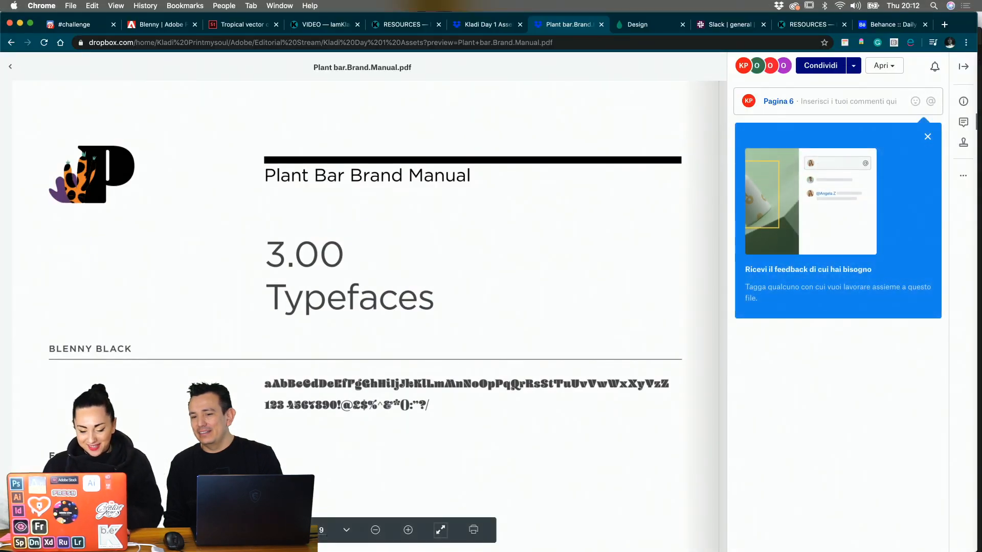
left_click(441, 531)
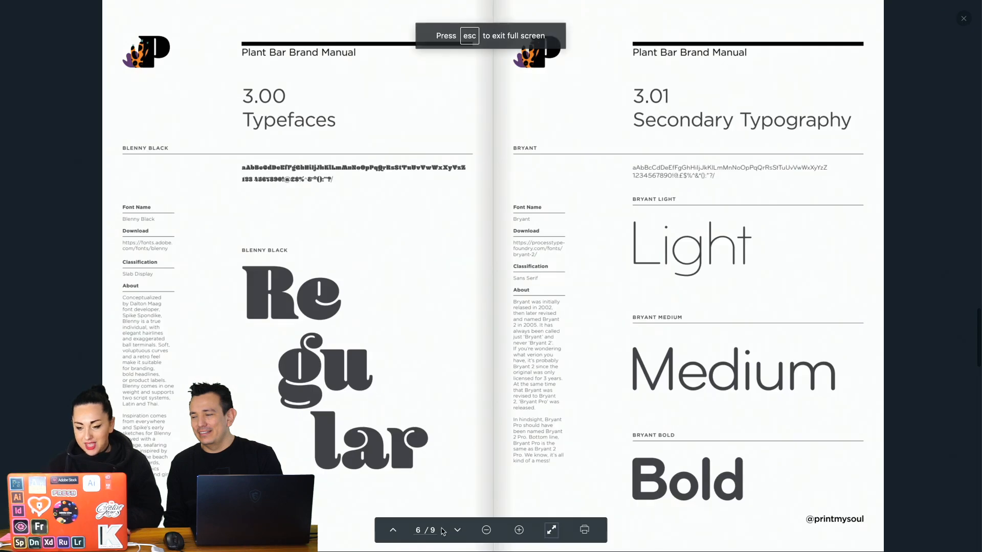
key("Right")
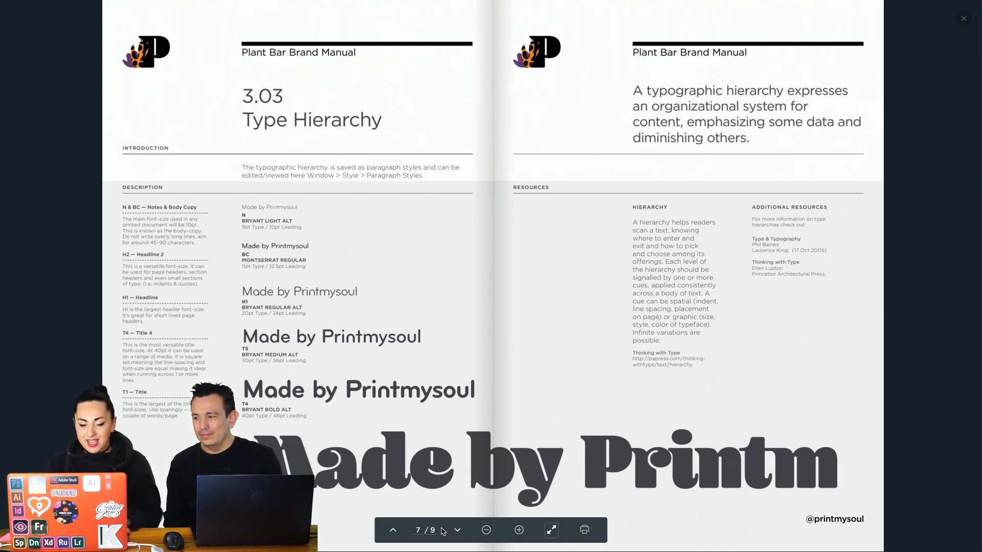
key("Right")
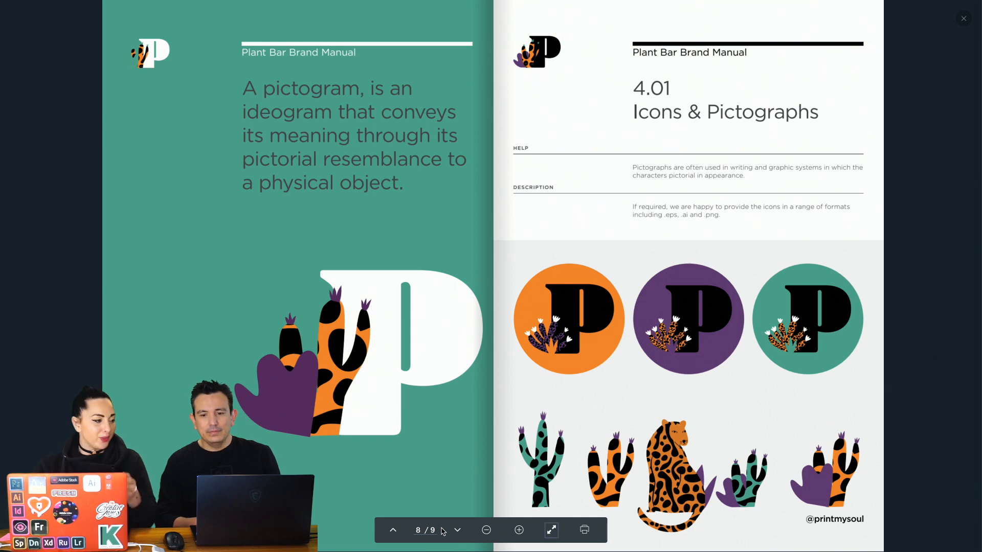
mouse_move(428, 543)
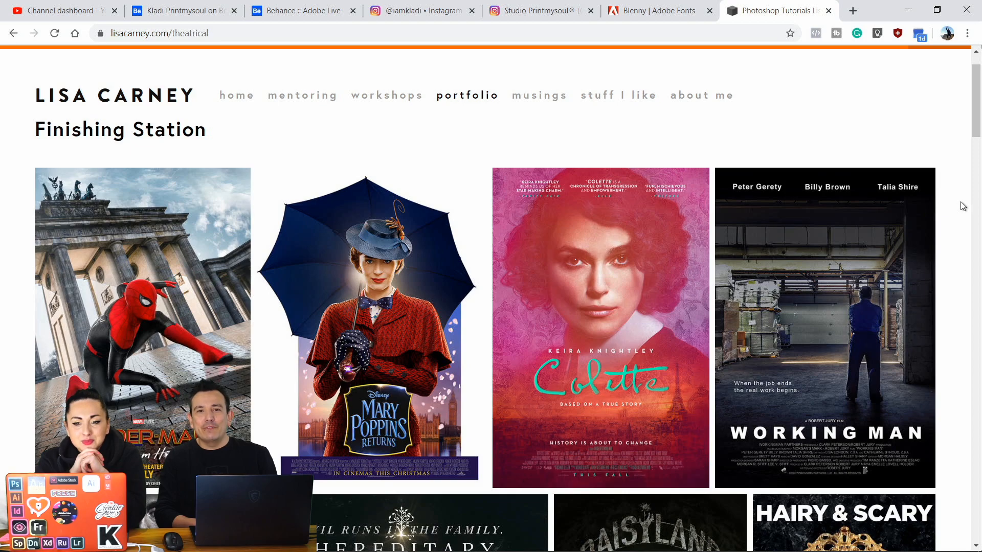
- Browse the movie posters in the theatrical portfolio page and return to its beginning
scroll(963, 206, "down", 4)
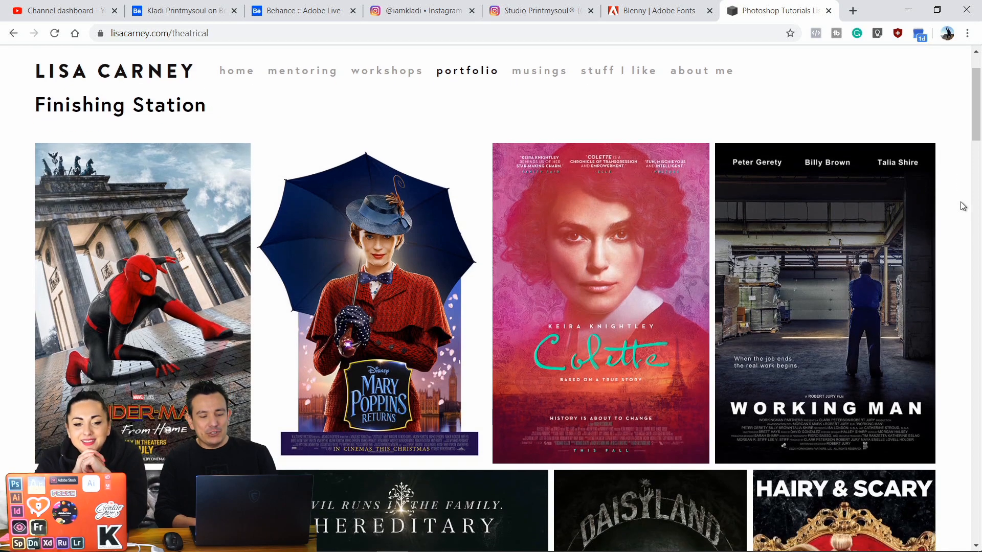
scroll(964, 206, "down", 9)
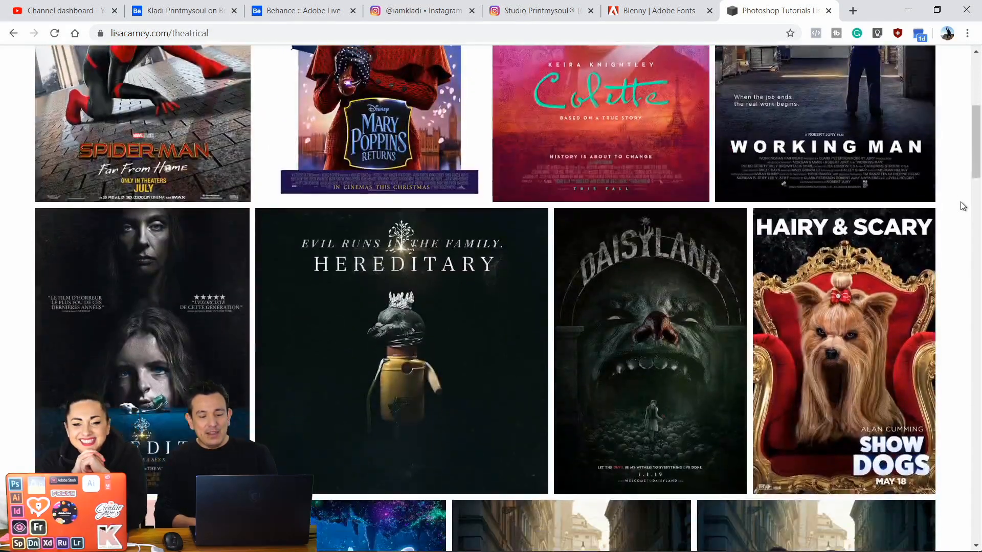
scroll(963, 206, "down", 9)
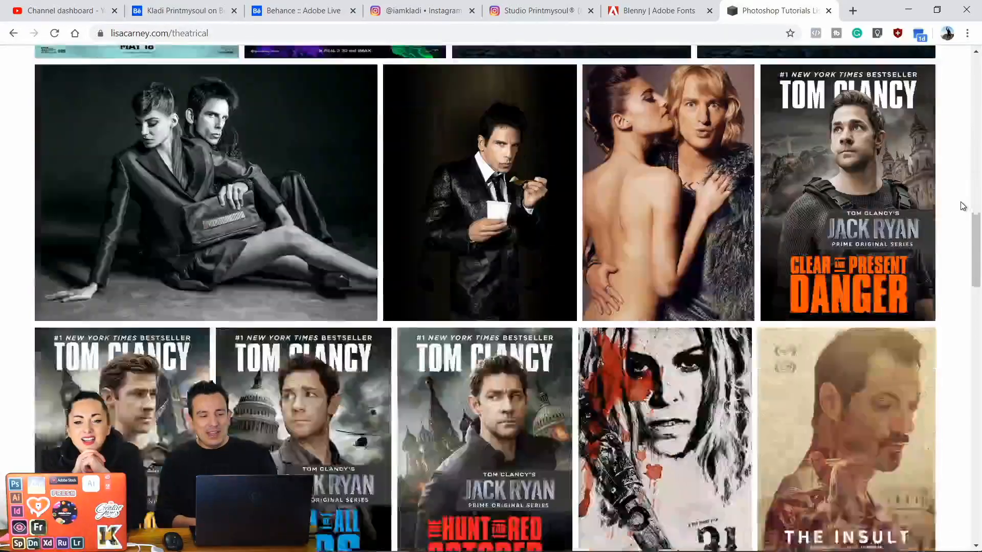
scroll(964, 206, "up", 20)
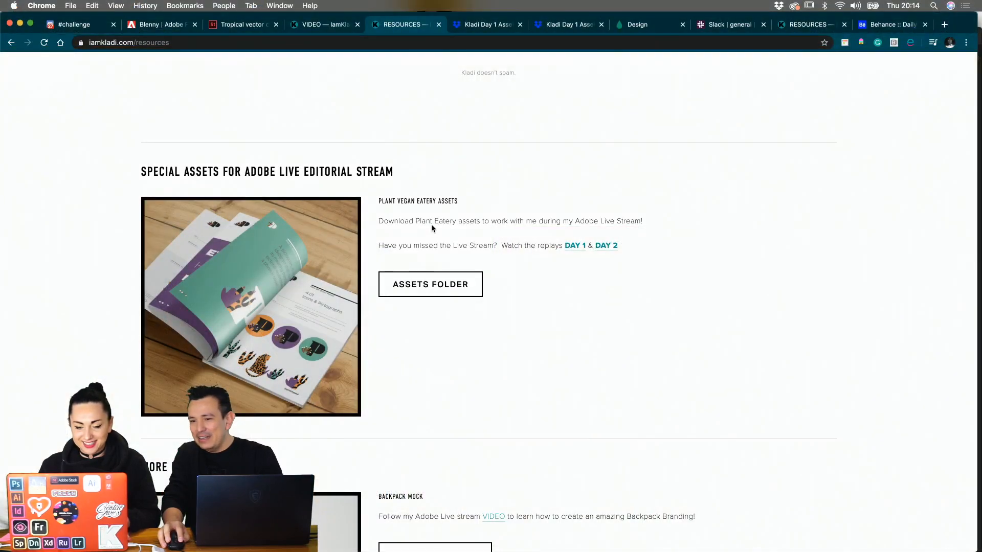
- Switch to InDesign and make the Background and Text layers of the food menu visible
mouse_move(506, 544)
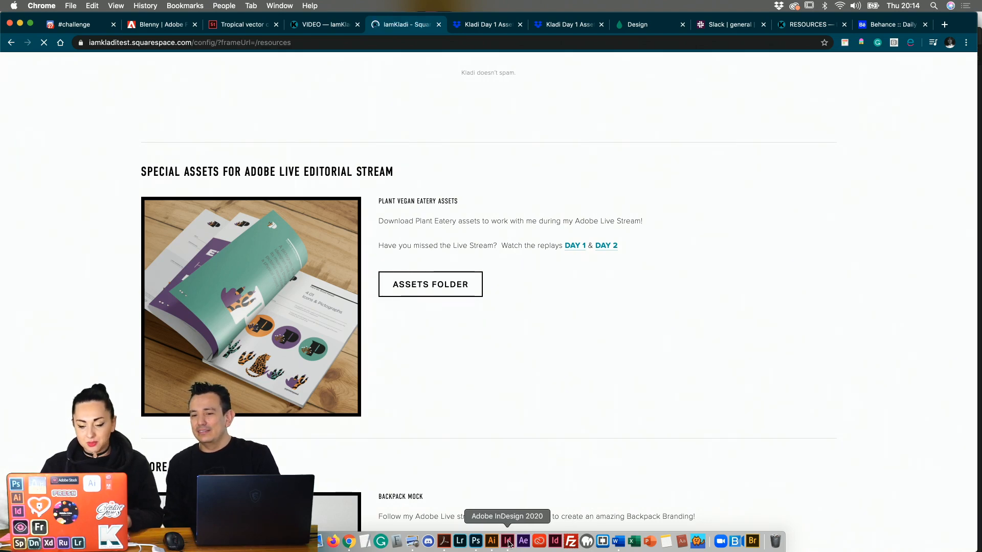
left_click(508, 542)
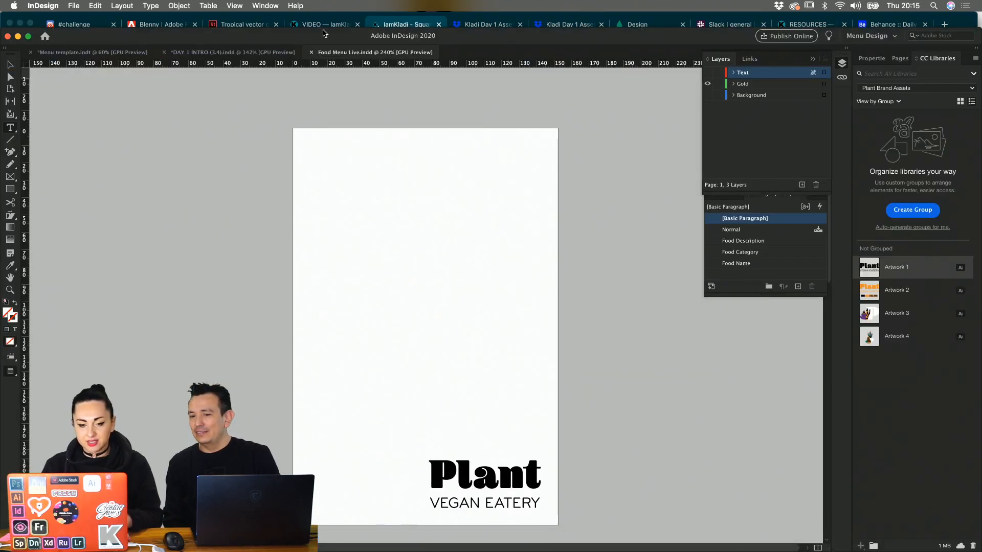
left_click_drag(326, 34, 323, 18)
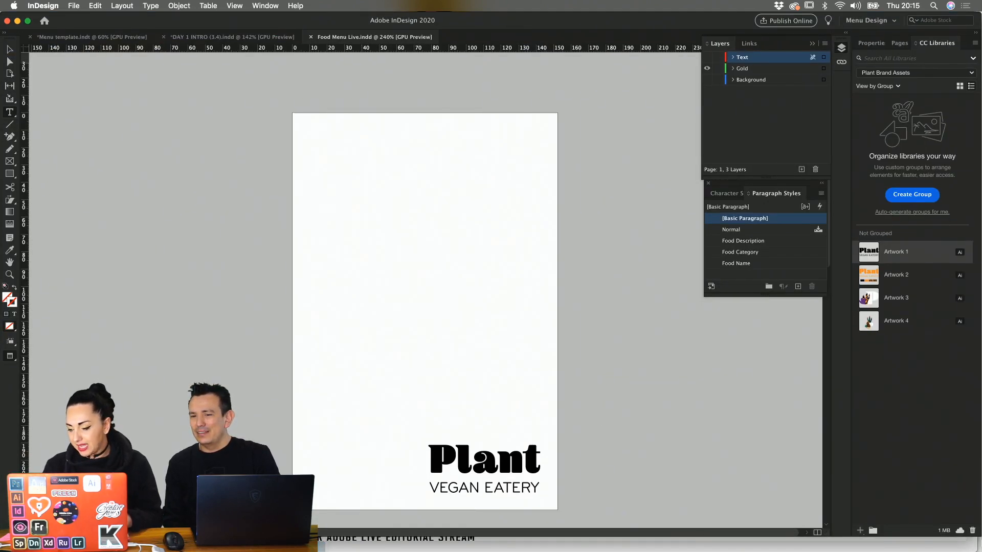
left_click_drag(979, 536, 980, 551)
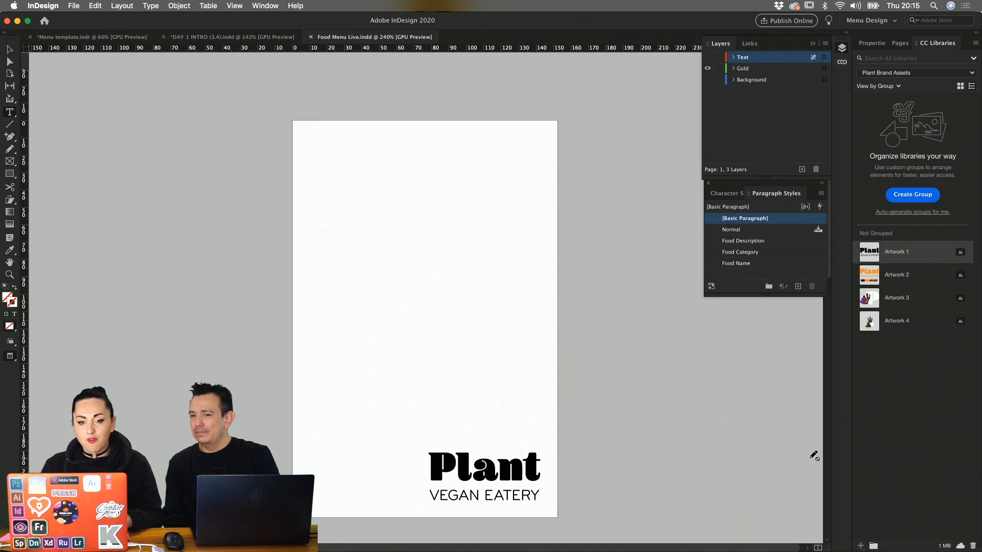
left_click(708, 80)
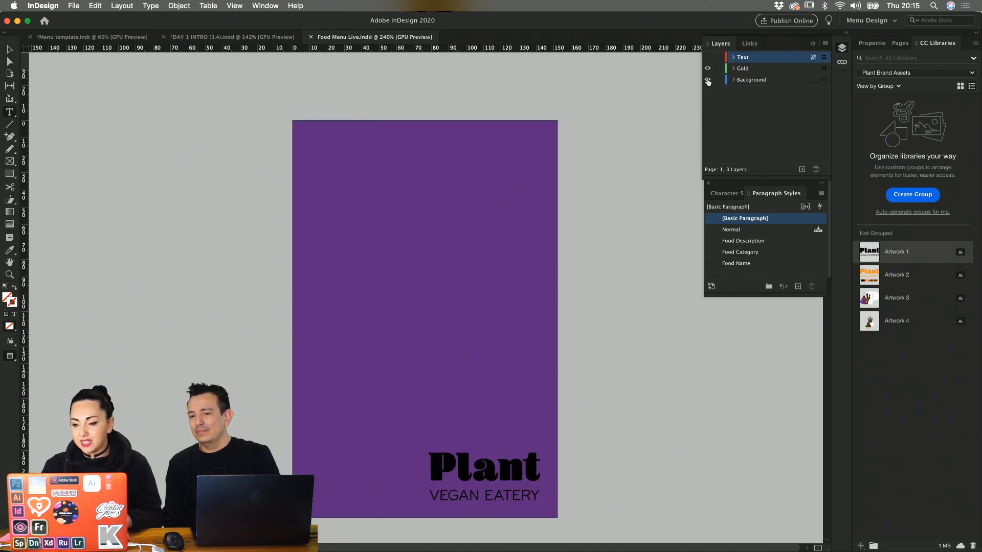
left_click(708, 57)
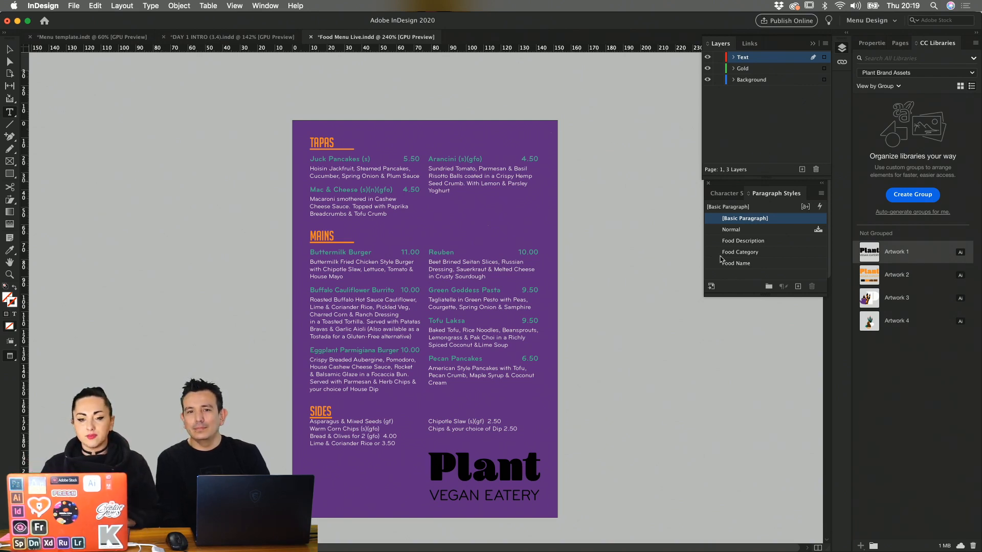
- Switch to Chrome and open behance.net in a new tab
mouse_move(672, 551)
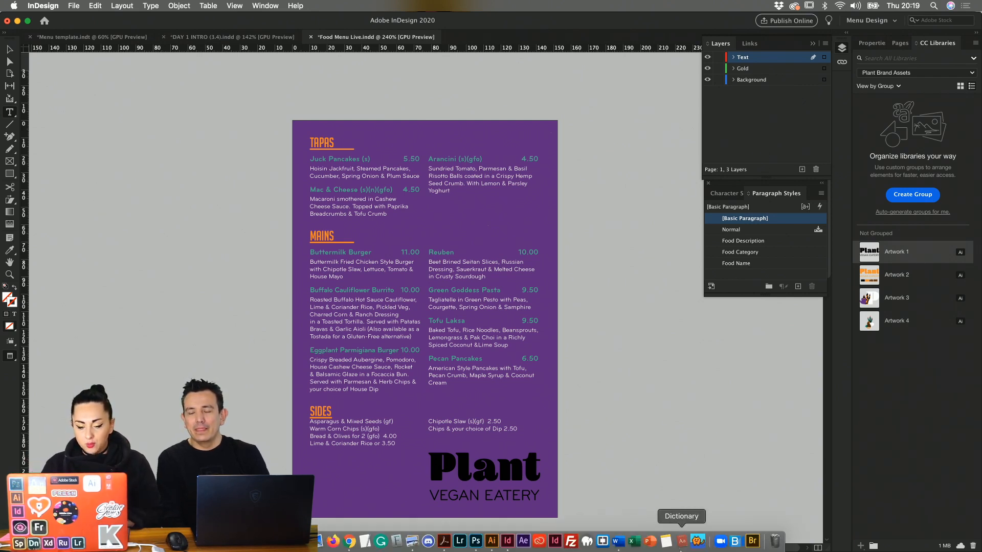
left_click(349, 543)
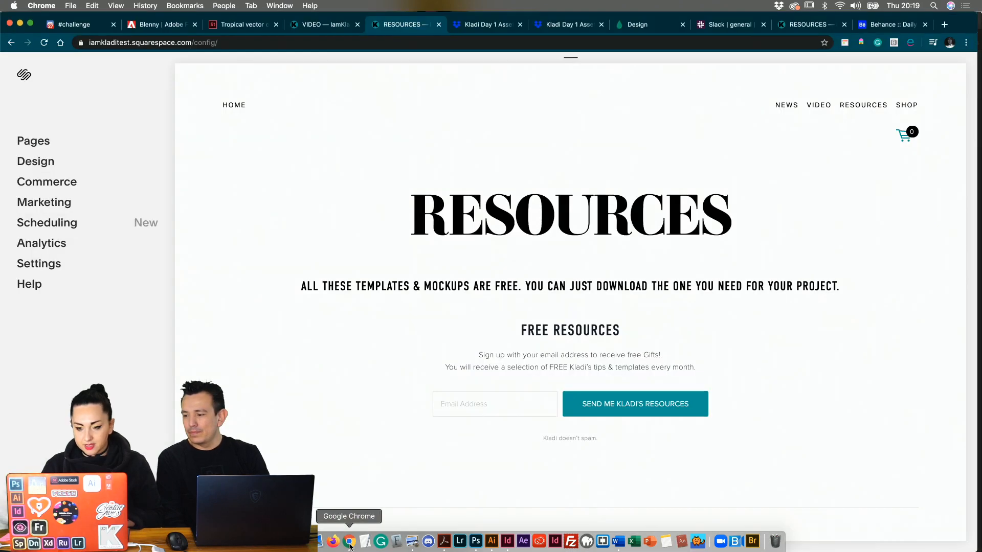
left_click(945, 25)
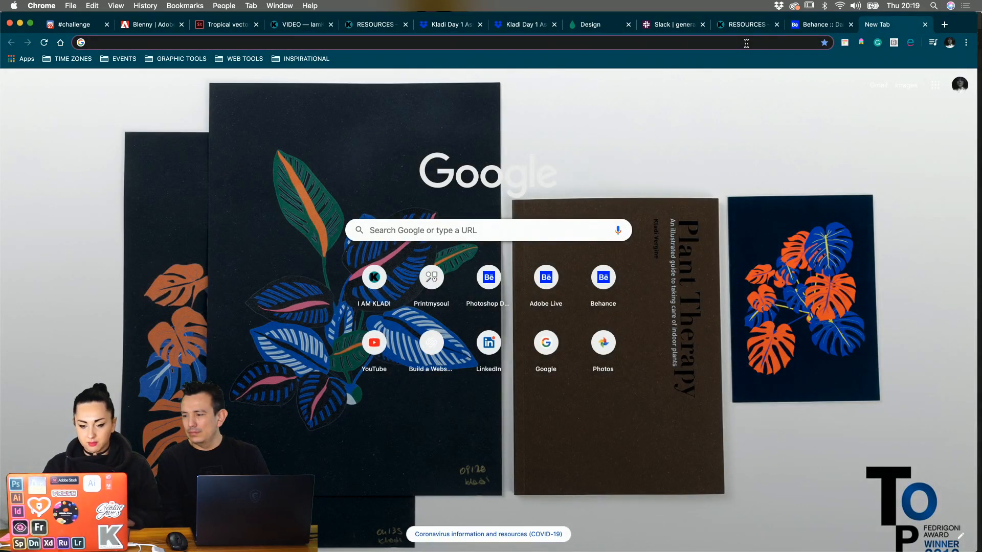
type("behance.net")
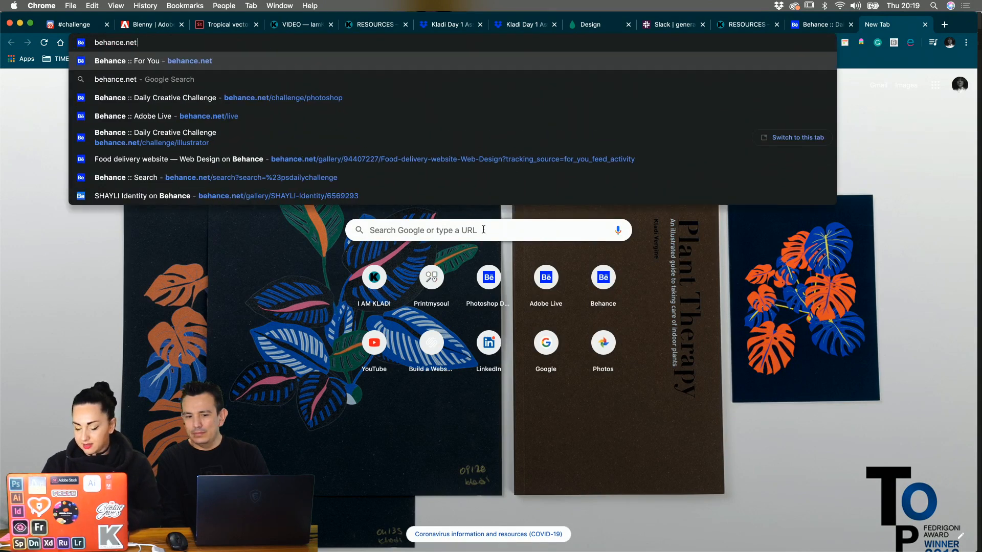
key("Return")
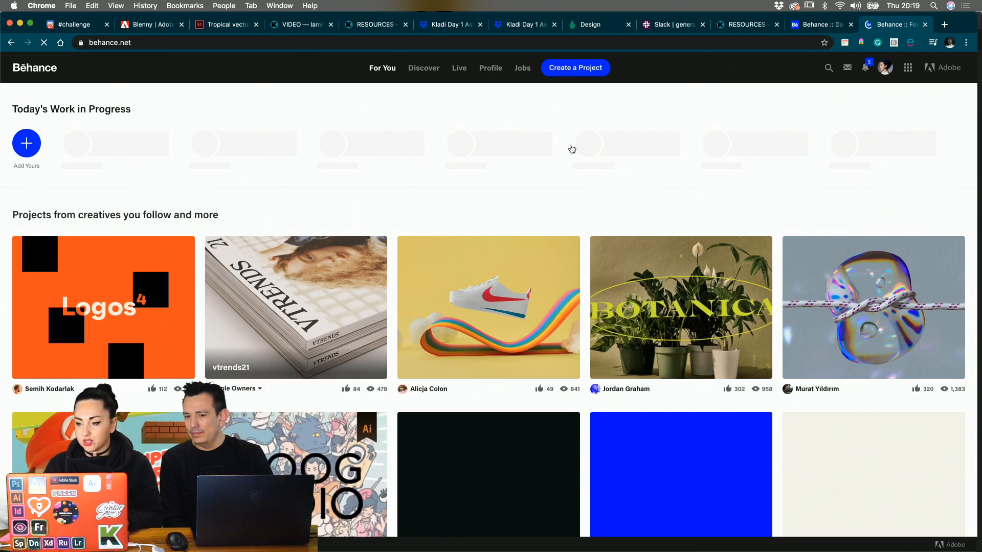
- Search Behance projects for "embossing"
left_click(795, 91)
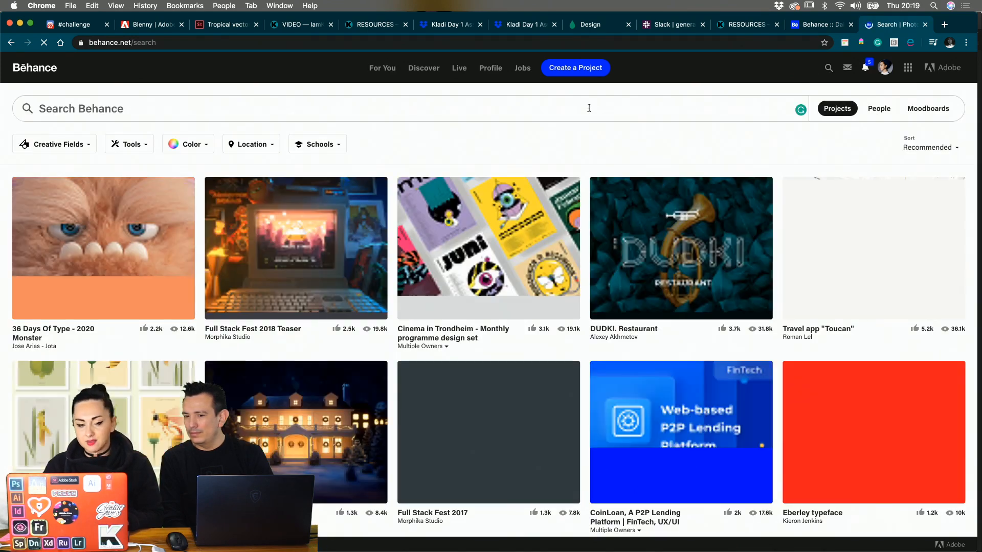
type("embossin")
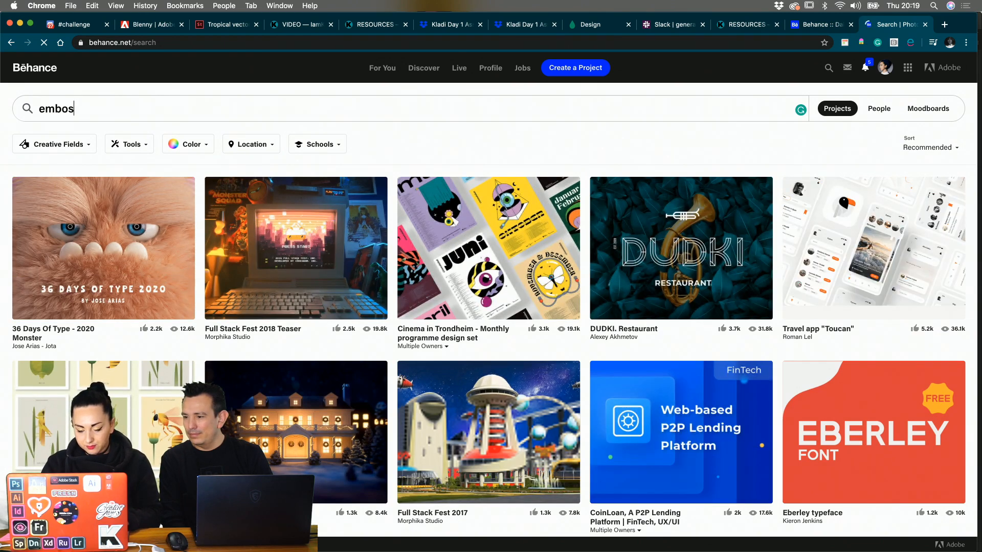
type("g")
key("Return")
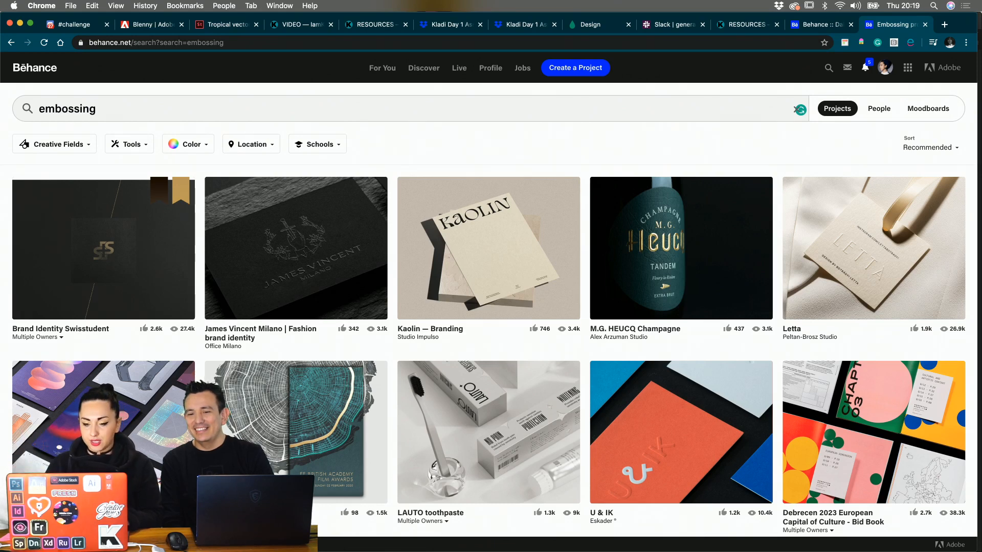
- Open the Letta project and examine the embossed lettering on the business cards at close range
left_click(875, 260)
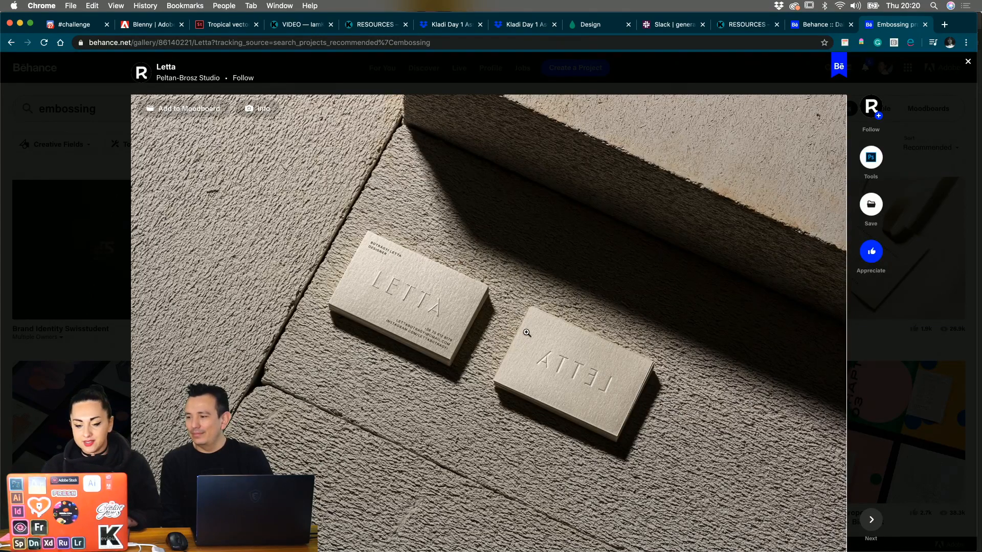
left_click(412, 306)
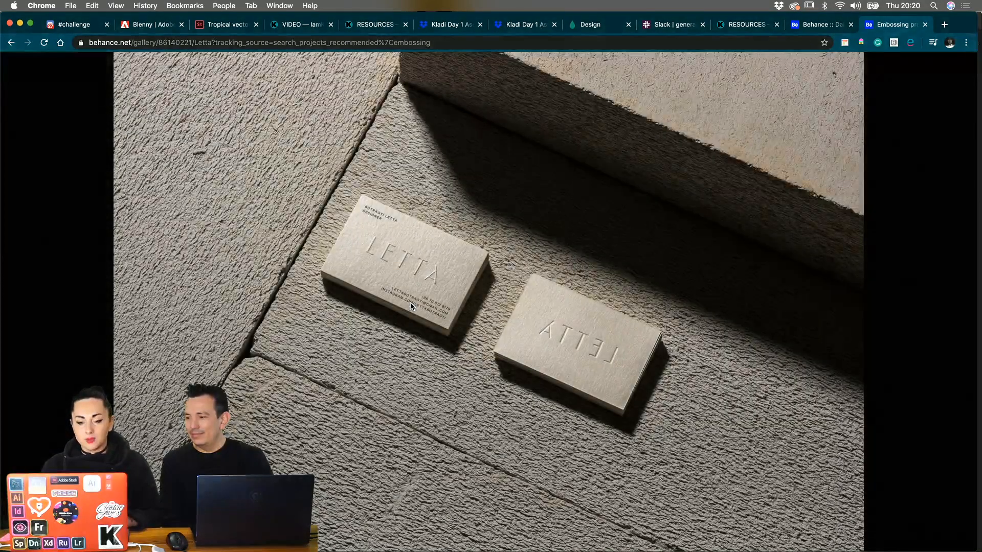
scroll(411, 306, "up", 10)
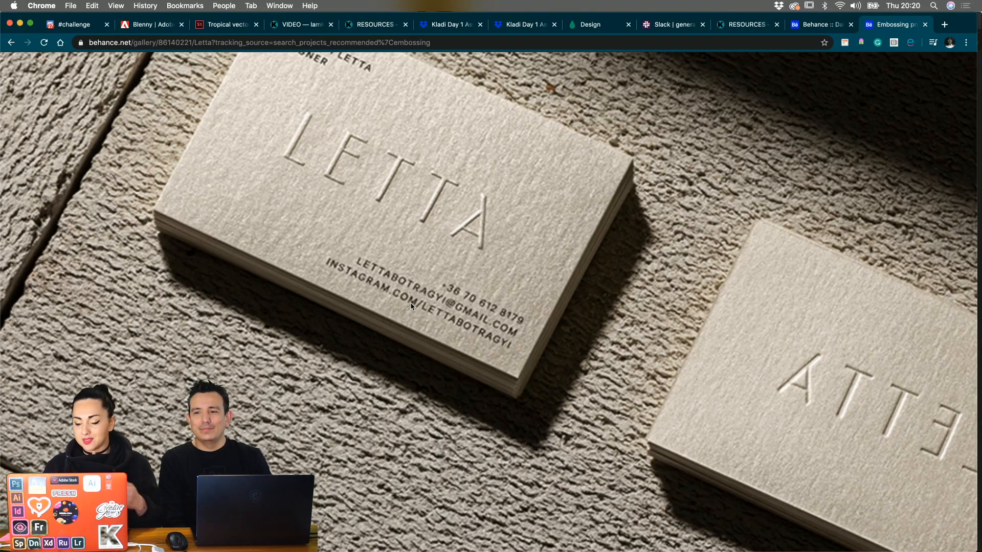
scroll(505, 204, "down", 4)
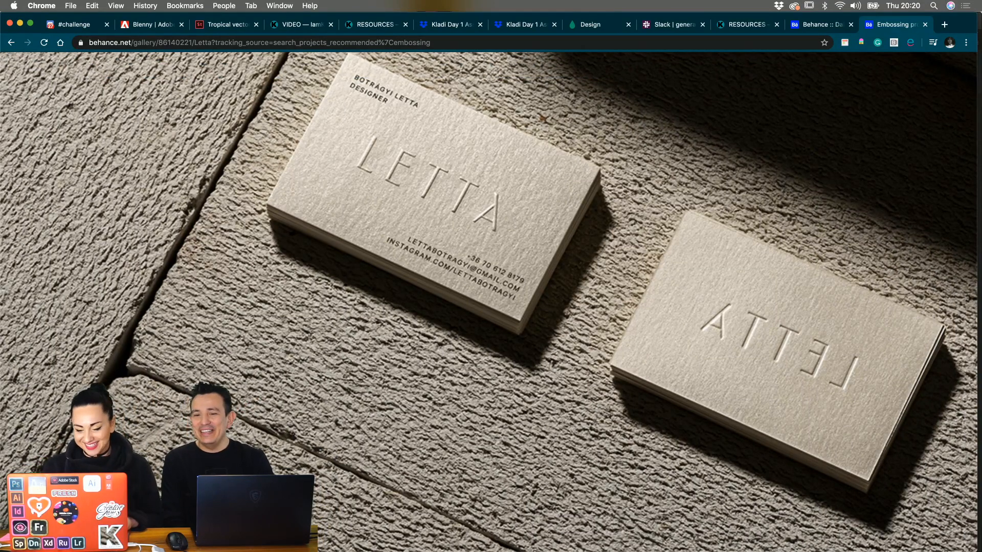
- Switch back to InDesign and select the menu's text frame with the Selection tool
left_click(507, 541)
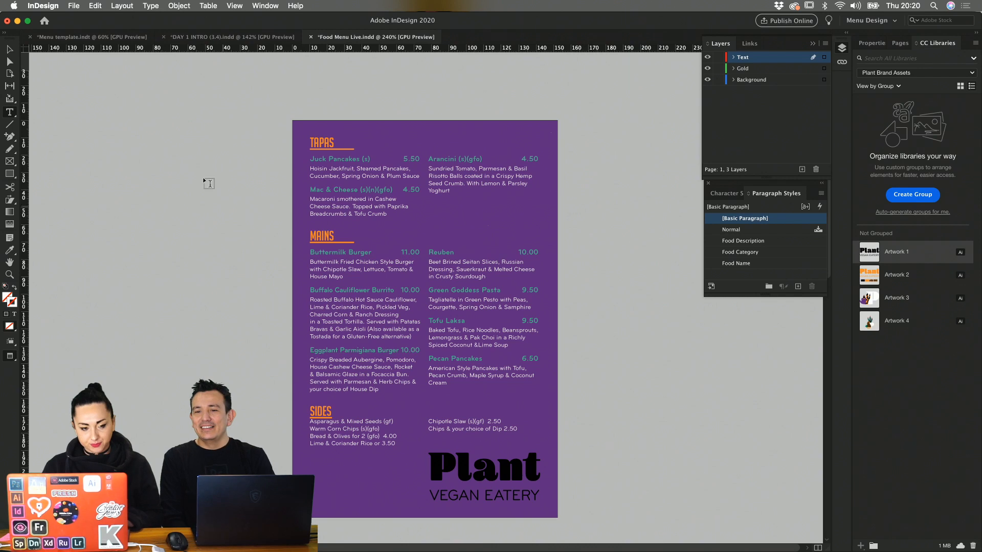
left_click(9, 50)
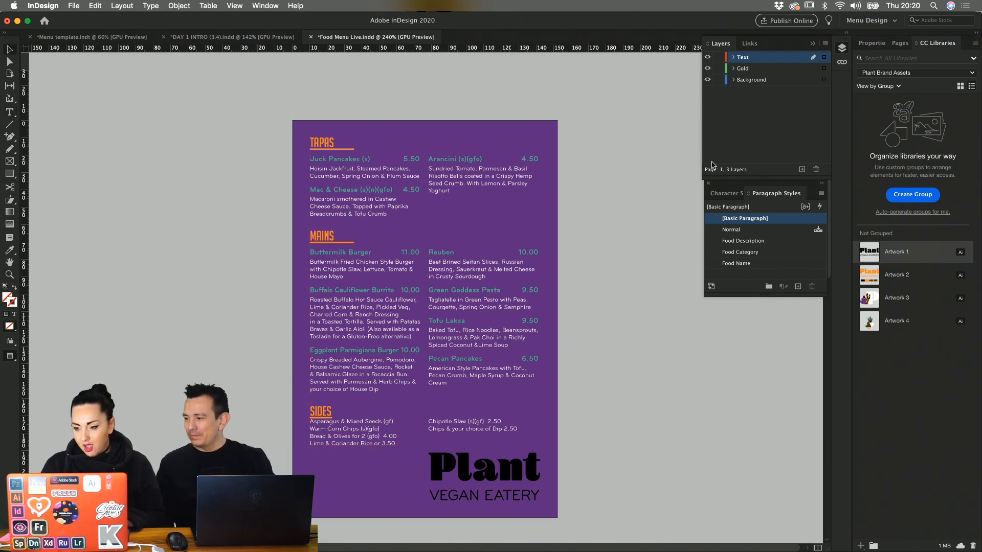
left_click(505, 188)
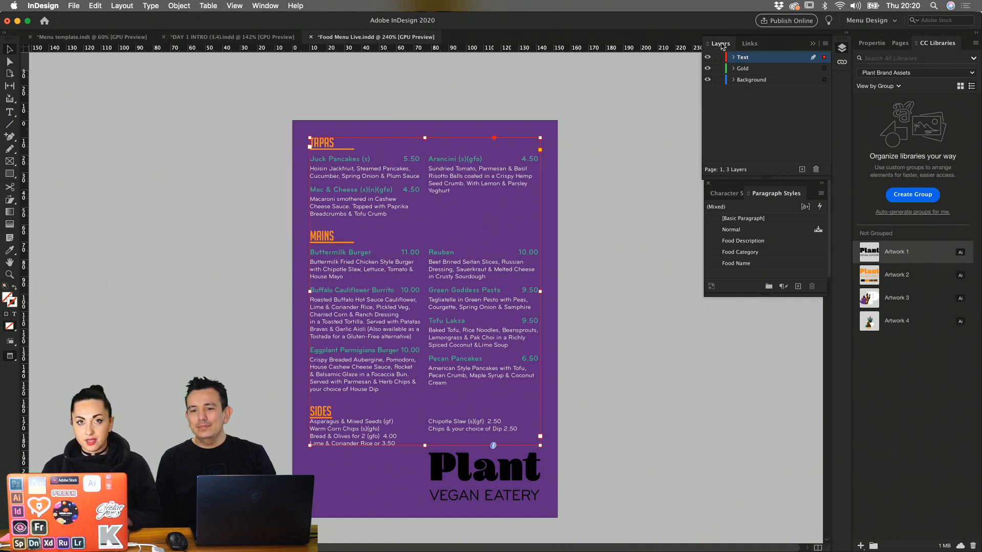
- Hide and reshow the Text layer to check what it contains, and reselect the menu's text frame
left_click(264, 5)
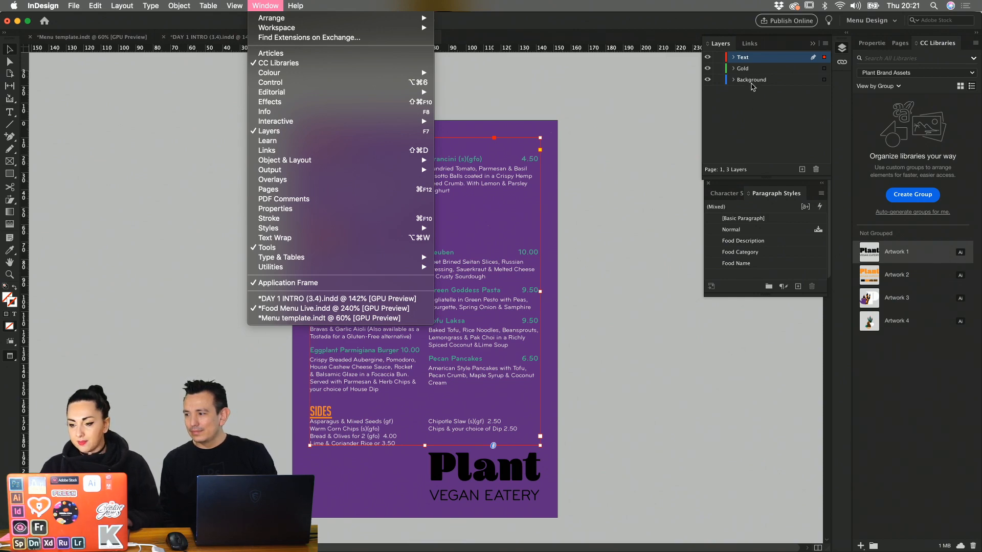
left_click(711, 63)
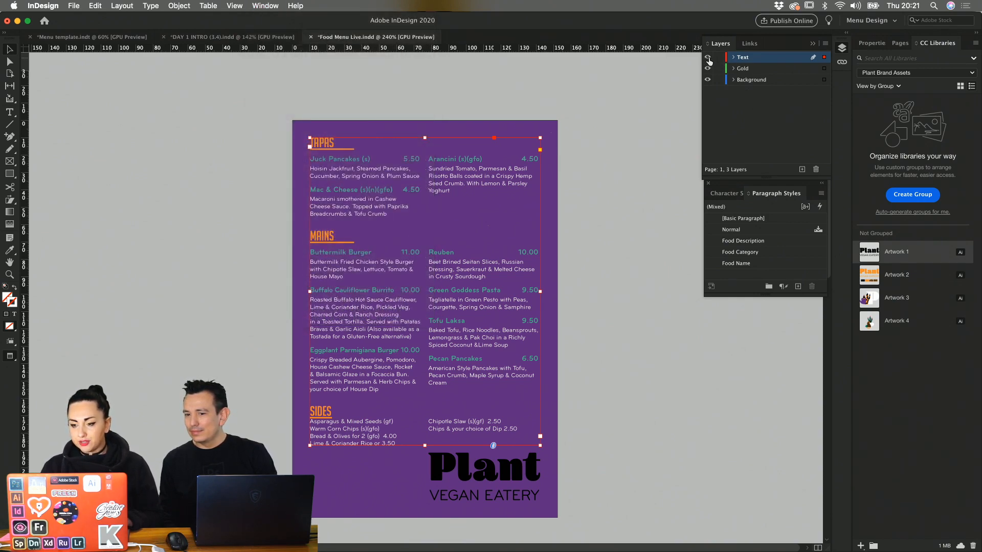
left_click(708, 57)
left_click(709, 57)
left_click(473, 171)
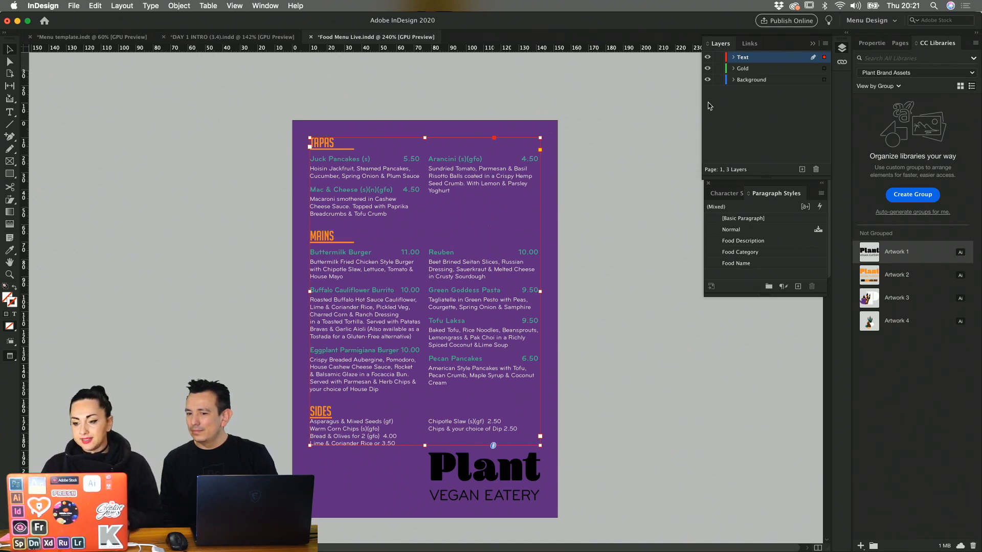
- Make Background the active layer, then hide and reshow it to check what it contains
left_click(735, 82)
left_click(708, 80)
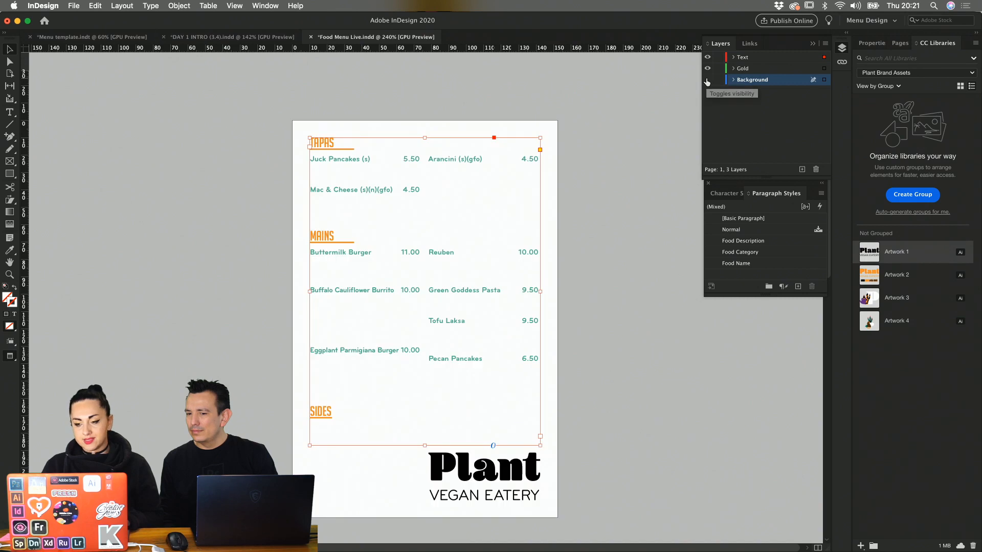
left_click(708, 80)
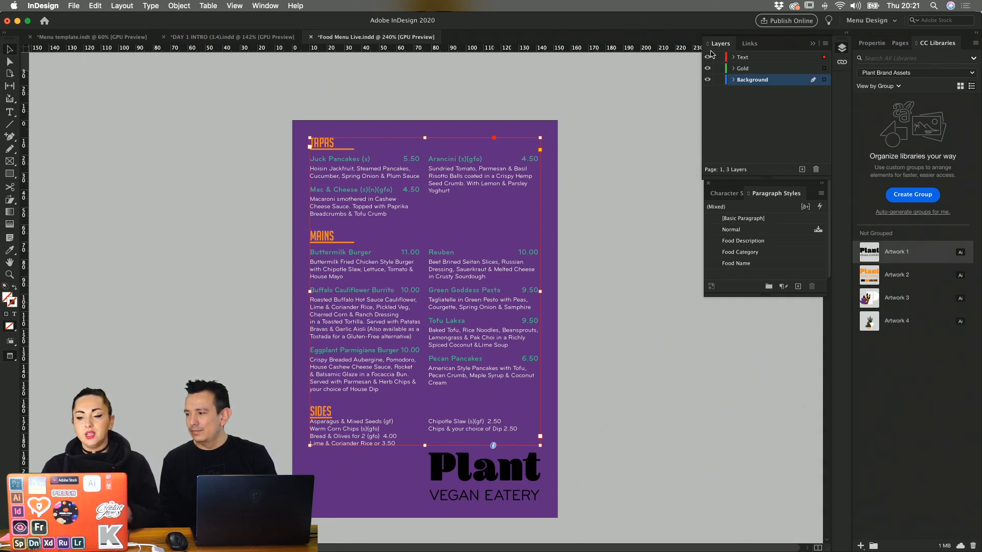
- Make Gold the active layer, then hide and reshow it to check what it contains
left_click(743, 70)
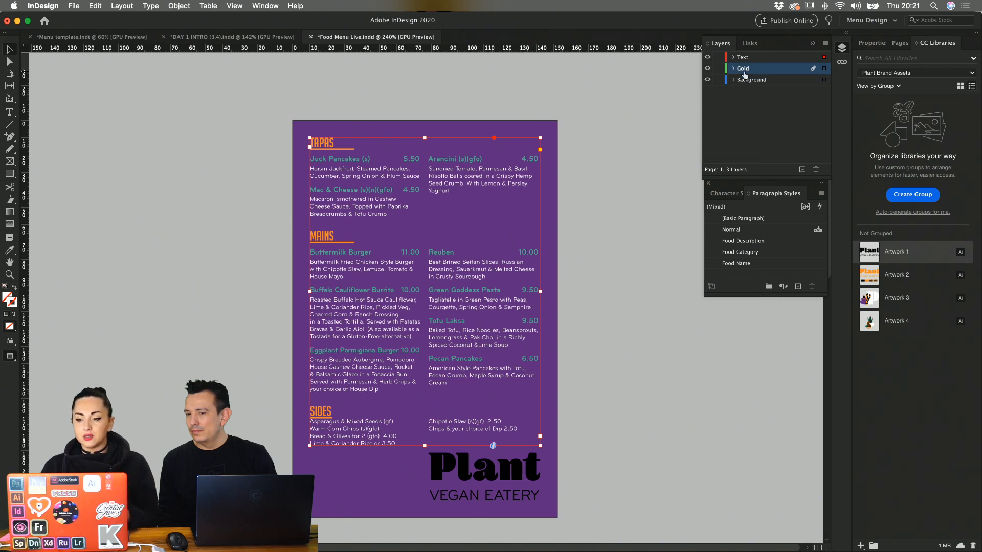
left_click(709, 69)
left_click(708, 70)
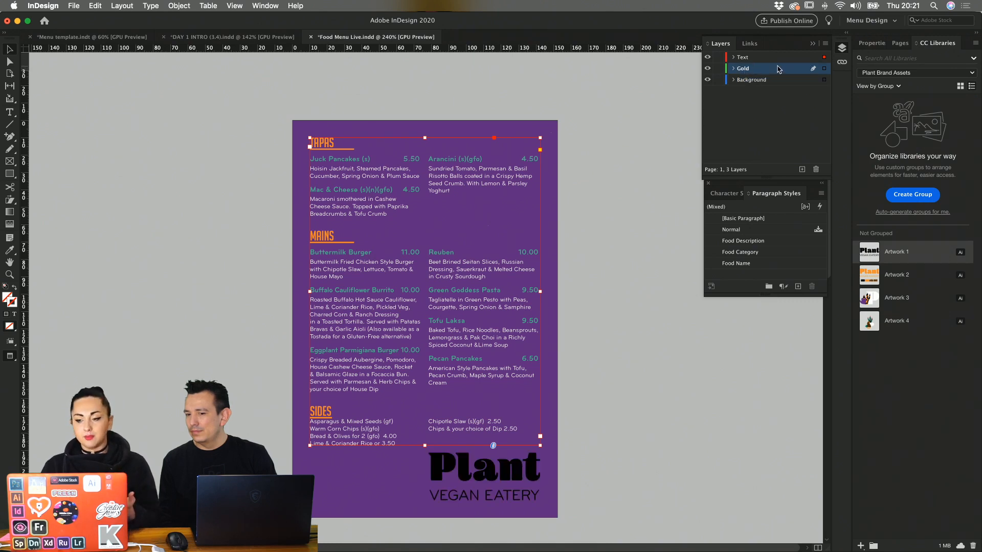
- Rename the Gold layer to Finishing
double_click(742, 70)
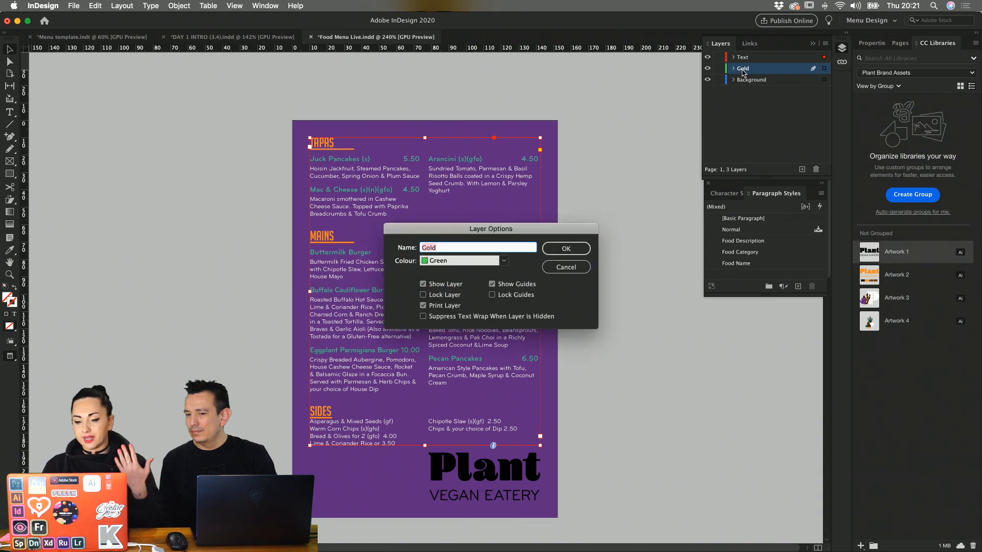
type("Finishing")
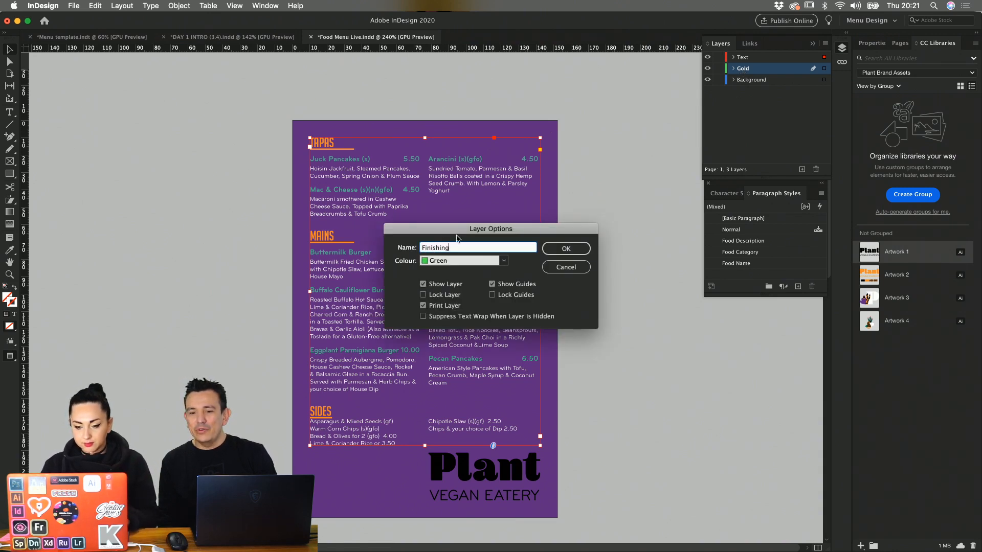
left_click(566, 249)
left_click(763, 123)
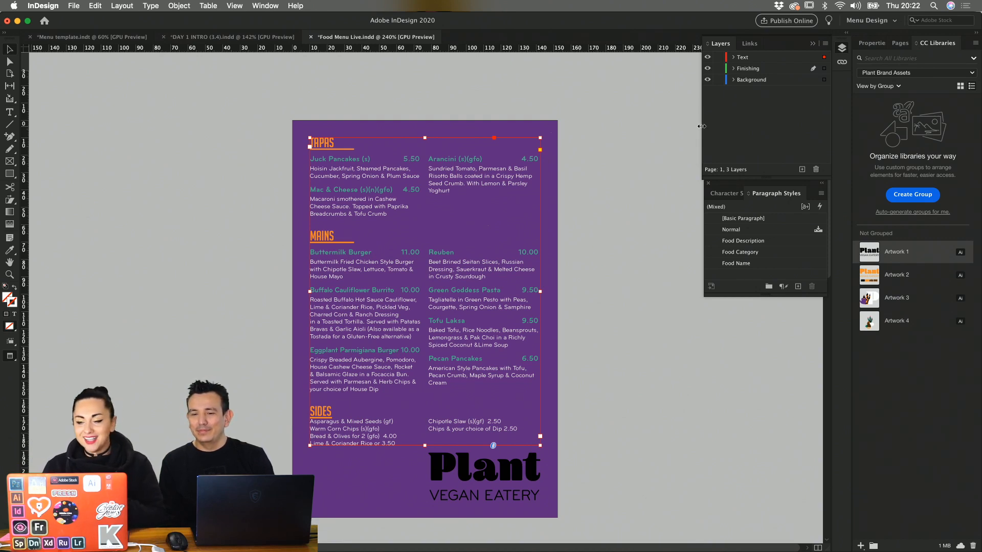
- Toggle the Finishing layer's visibility, deselect the menu's text frame, and leave the Finishing layer hidden
mouse_move(702, 127)
left_mouse_down()
mouse_move(716, 128)
mouse_move(706, 128)
left_mouse_up()
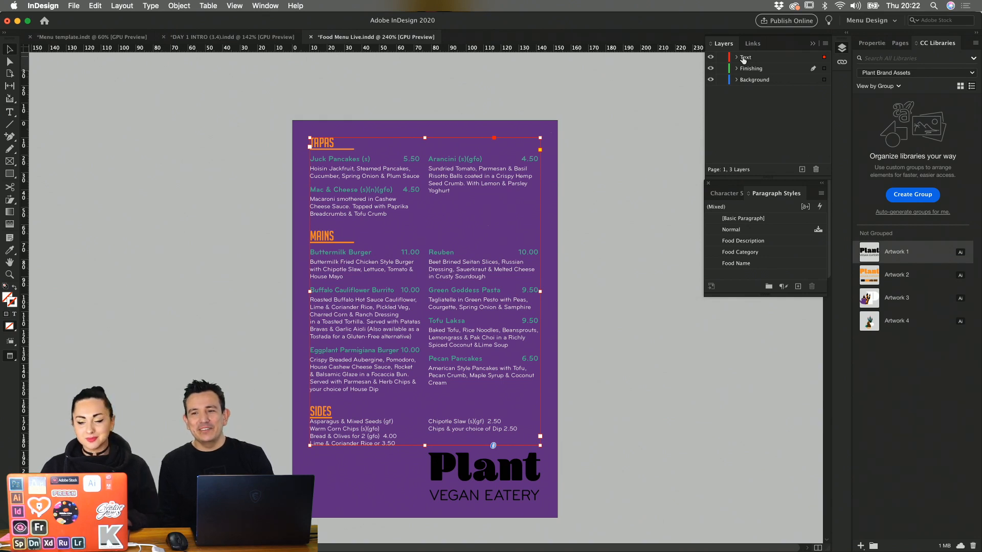
left_click(710, 69)
left_click(710, 69)
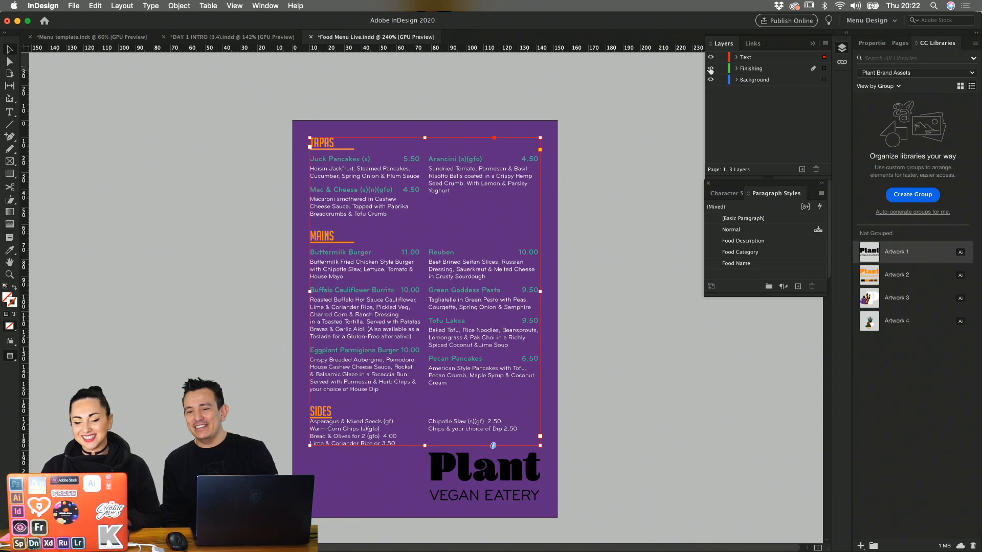
left_click(685, 117)
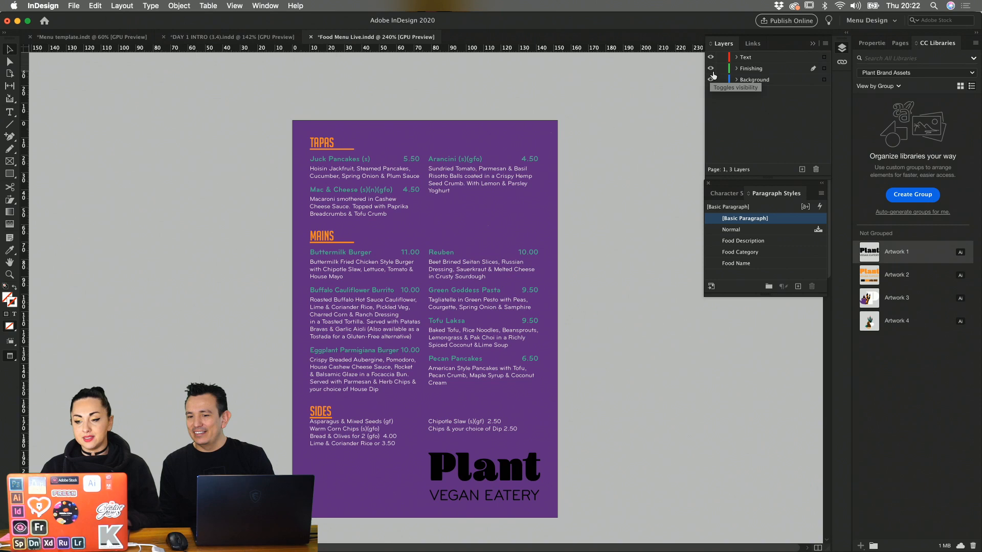
left_click(712, 70)
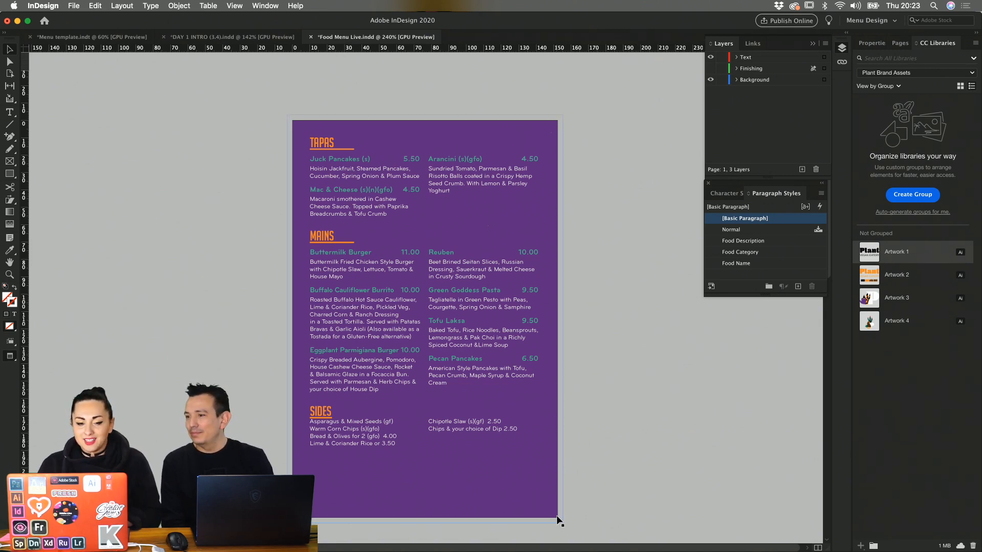
- Switch to Chrome and close the enlarged business card image and the Letta project, returning to the embossing search results
mouse_move(492, 546)
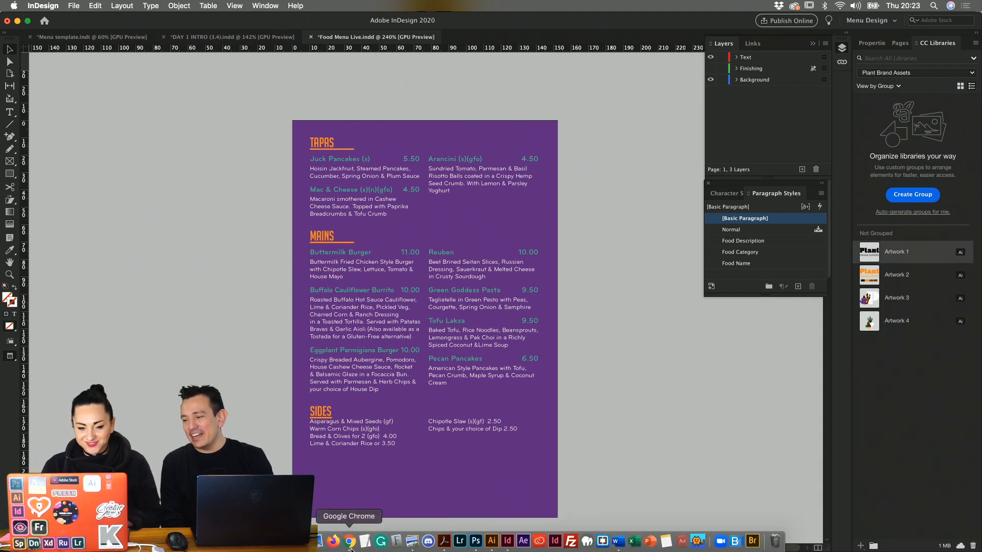
left_click(350, 543)
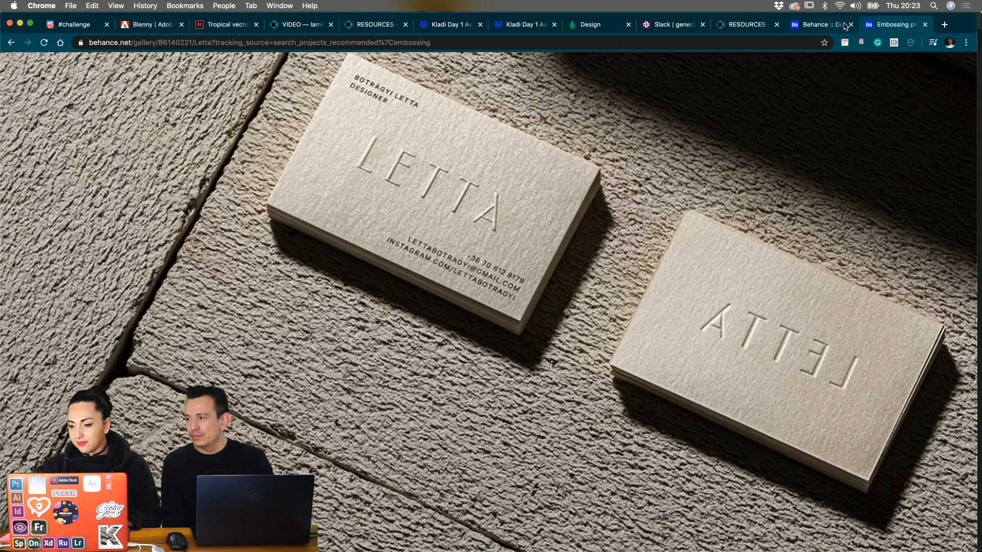
scroll(793, 73, "up", 5)
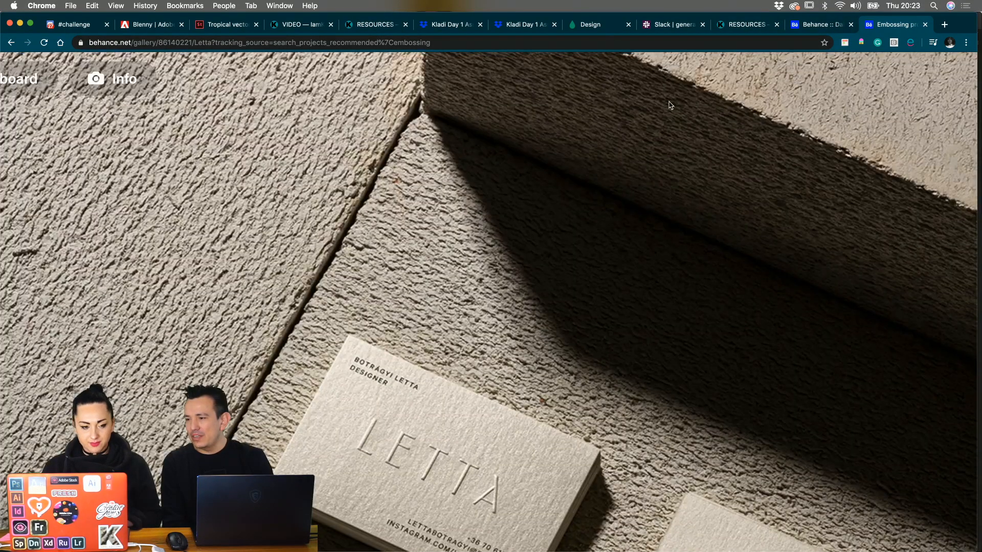
left_click(573, 139)
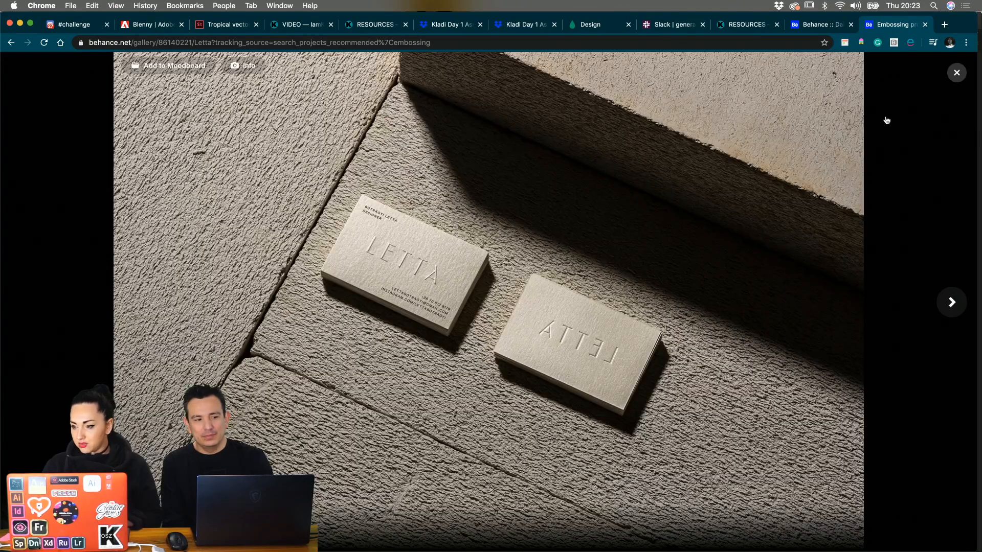
left_click(956, 73)
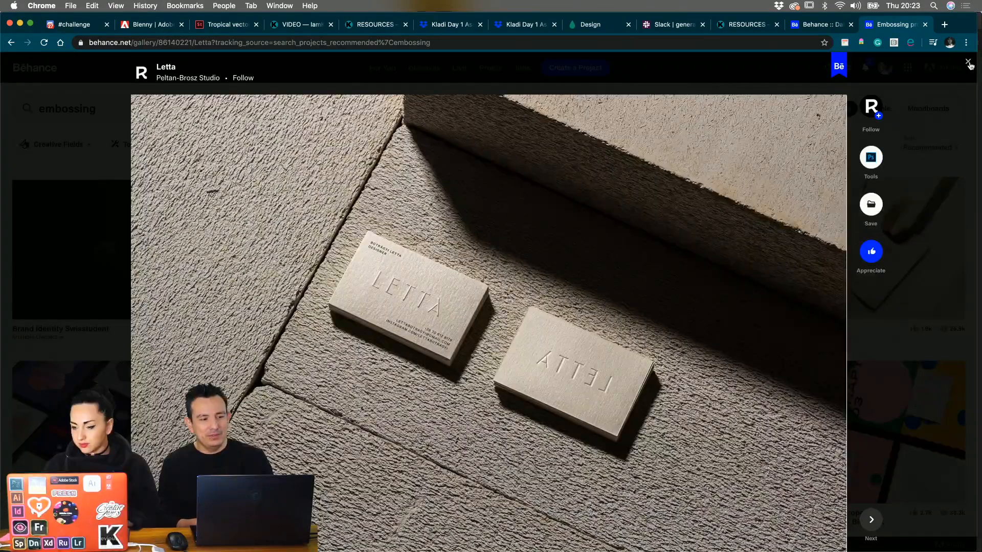
left_click(969, 62)
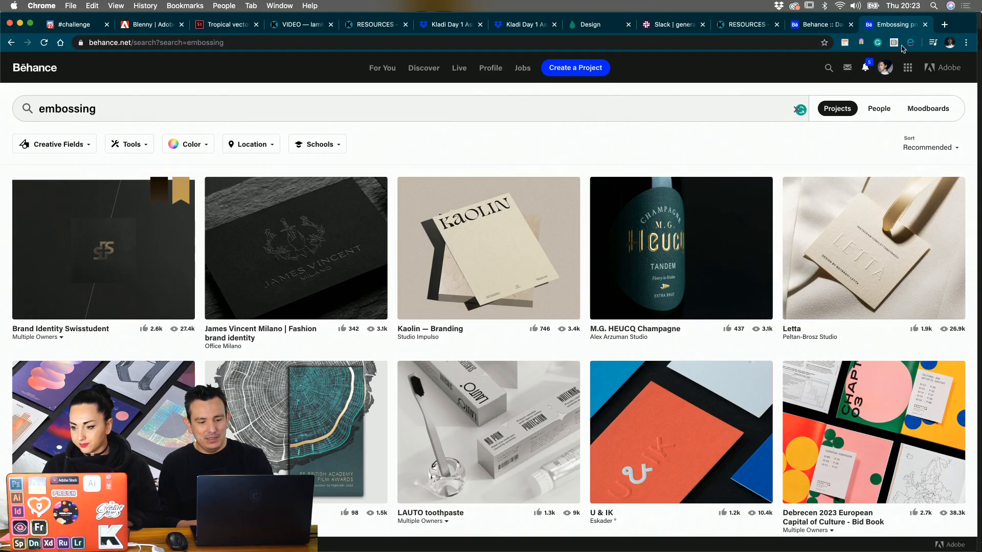
- Open the Plant Therapy Book project from the account's own Behance profile and examine its stock and print specs, cover and contents spread
left_click(888, 69)
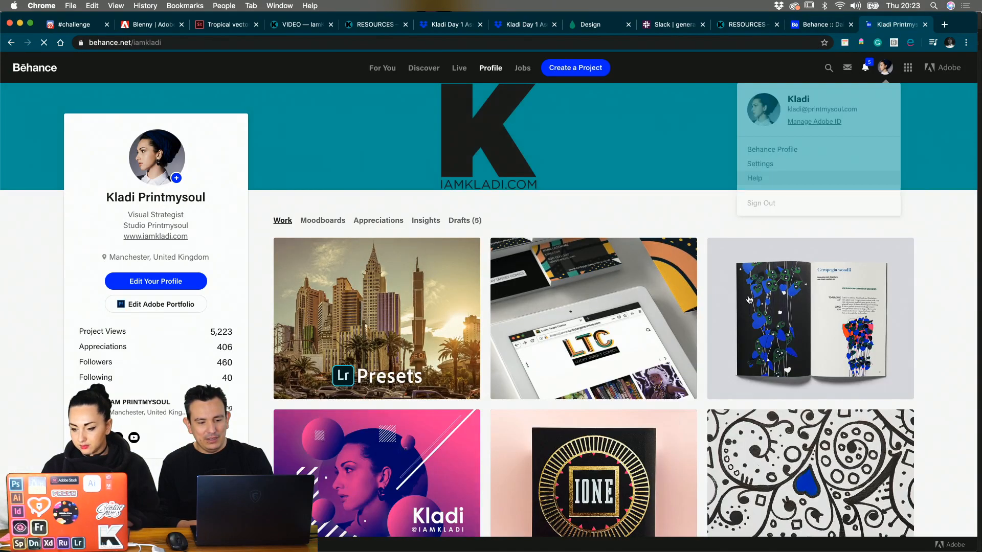
left_click(802, 290)
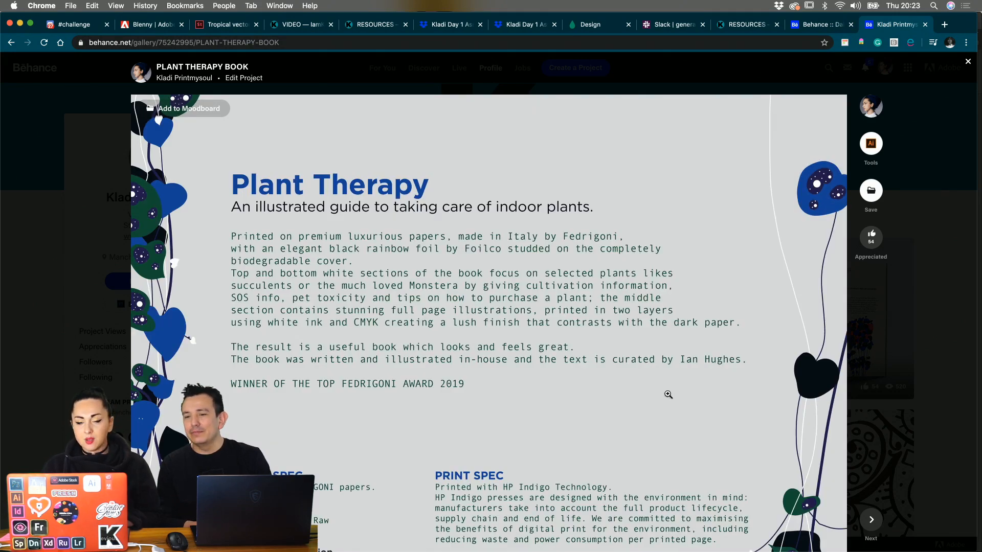
scroll(668, 394, "down", 3)
scroll(668, 394, "down", 10)
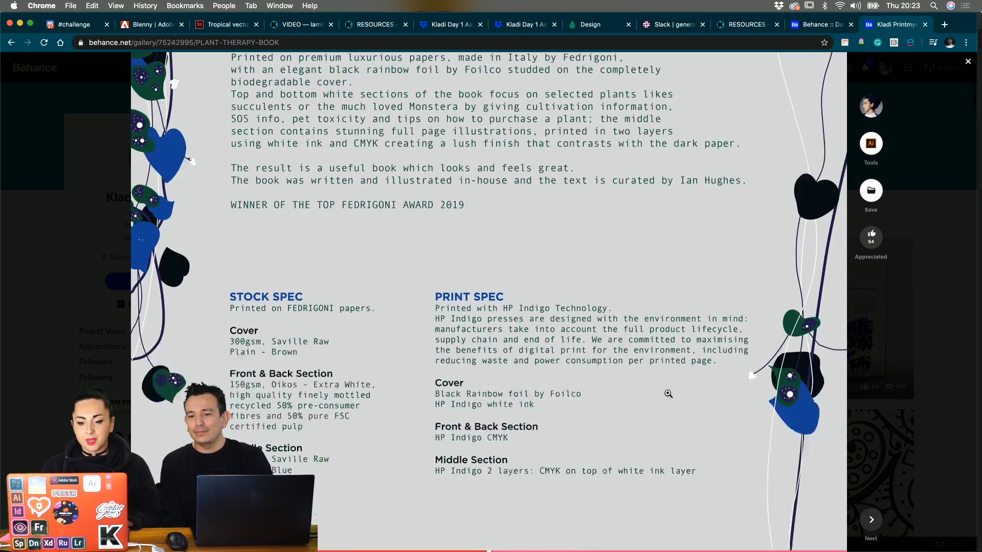
scroll(668, 394, "down", 7)
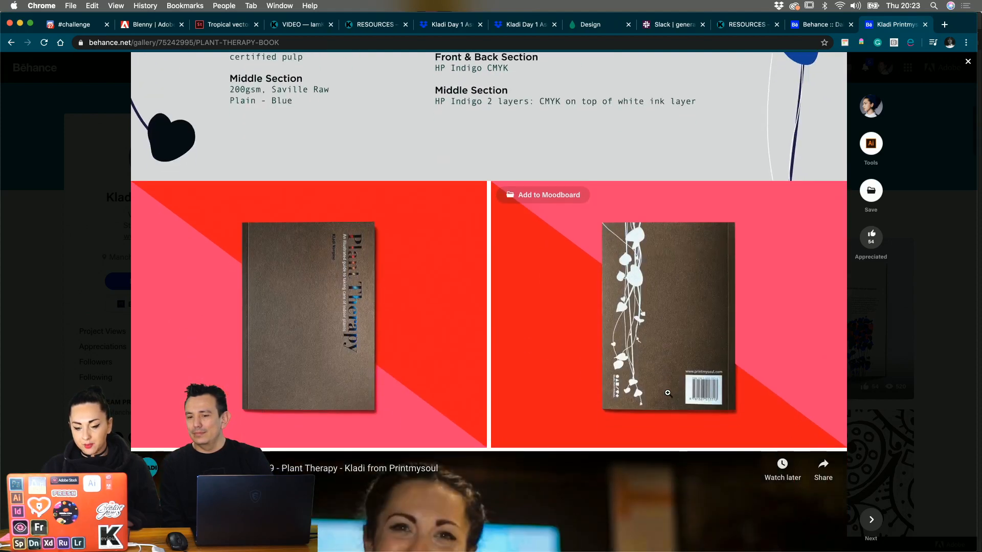
scroll(668, 394, "down", 3)
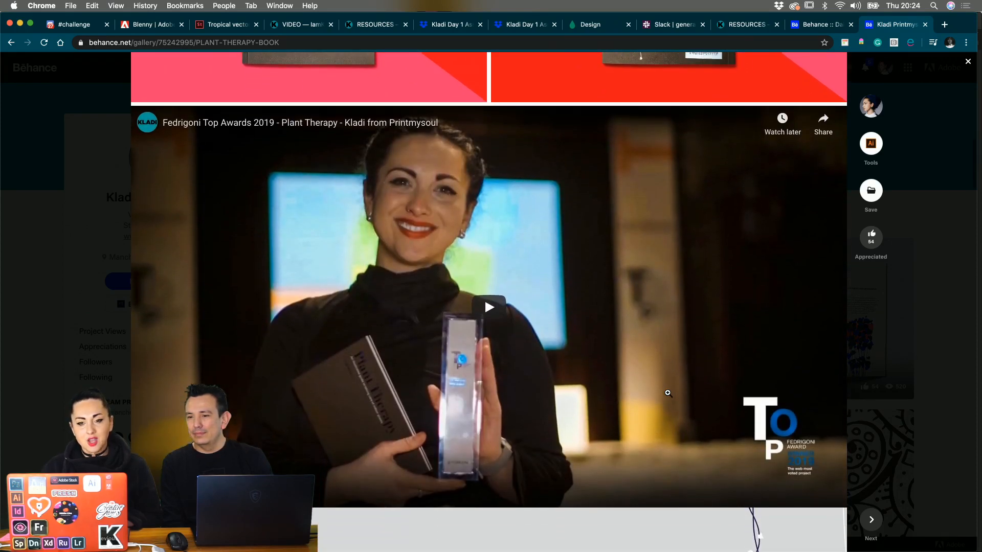
scroll(668, 393, "down", 6)
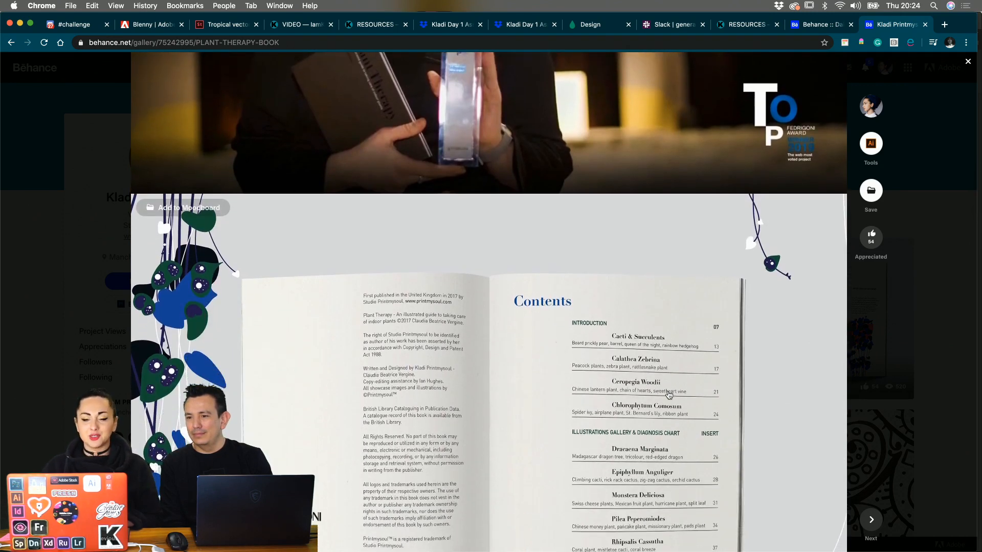
scroll(668, 394, "down", 5)
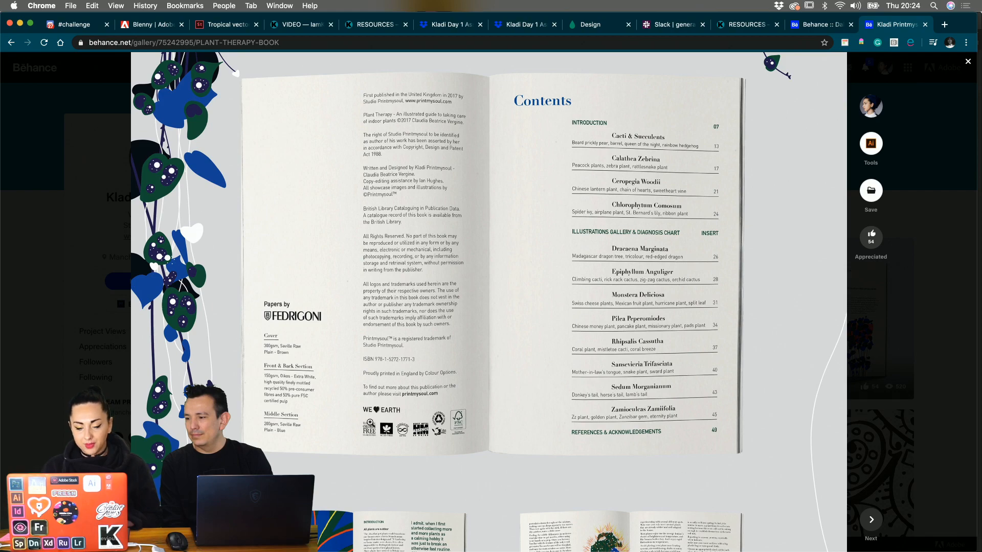
- Enlarge the book's contents spread and examine the paper credits and the illustrated spreads on dark paper
left_click(368, 421)
left_click(556, 331)
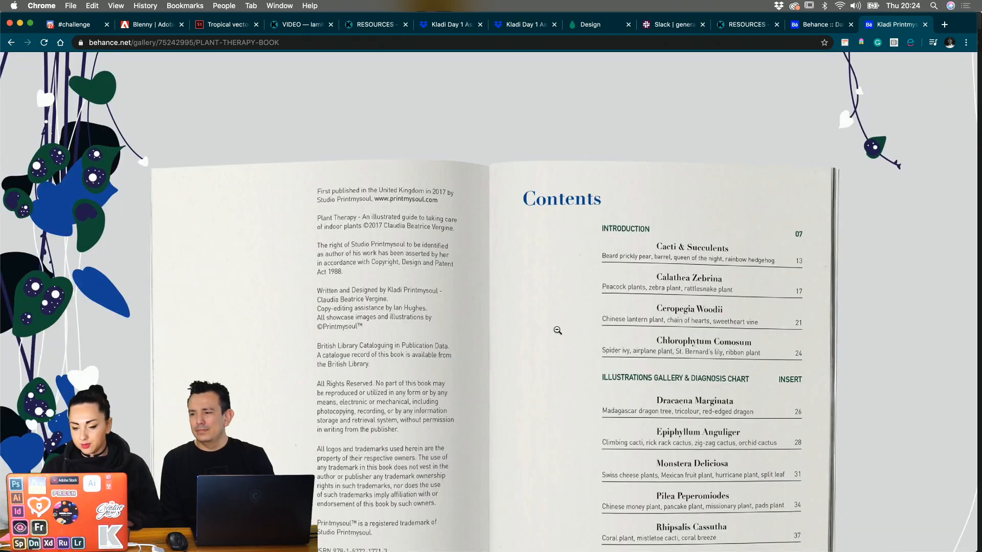
scroll(604, 310, "down", 5)
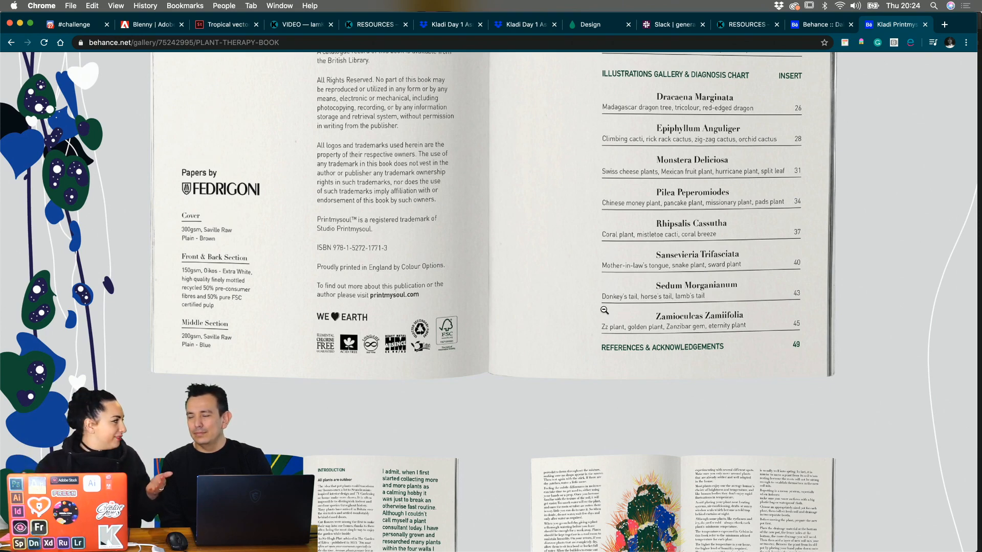
left_click(605, 311)
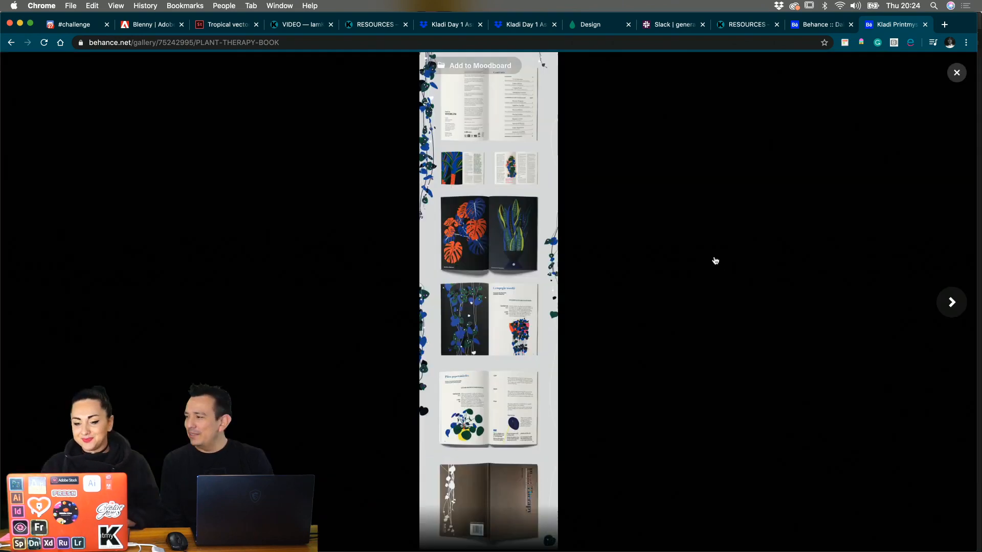
left_click(539, 311)
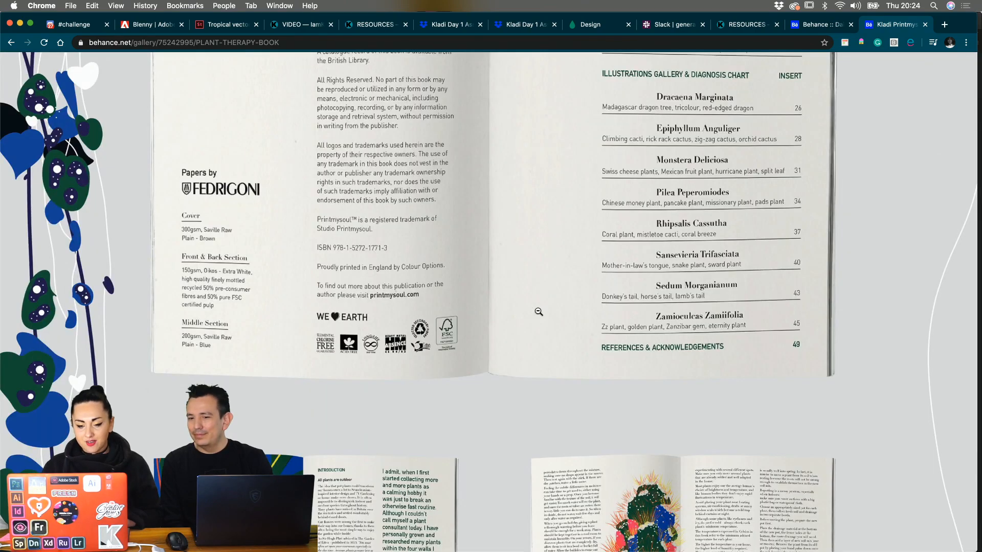
scroll(539, 311, "down", 10)
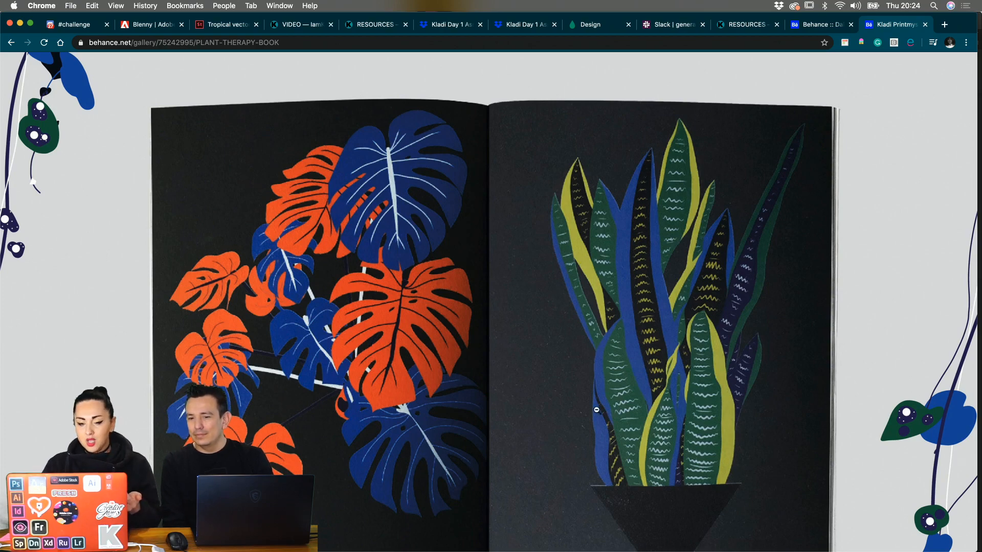
scroll(597, 410, "down", 10)
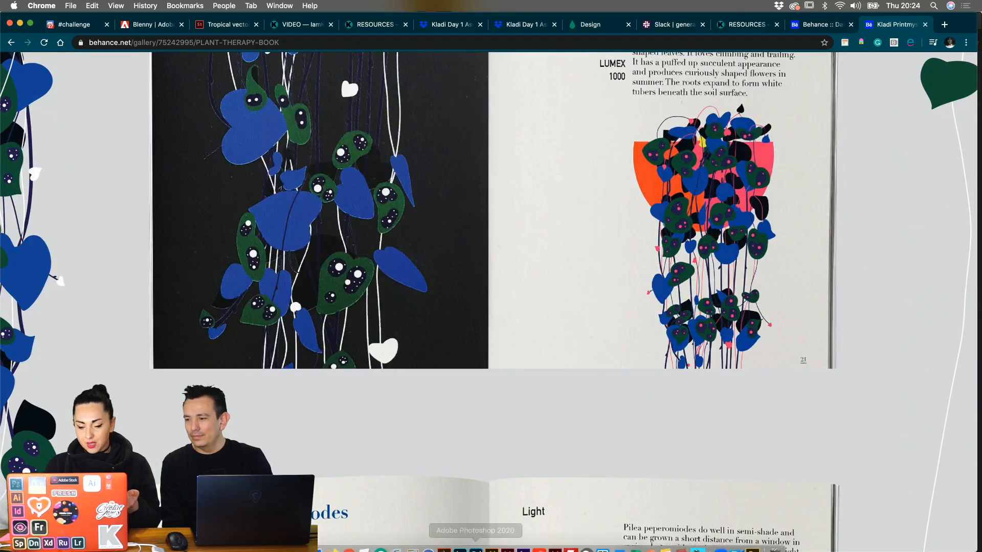
- Switch back to InDesign, then show and hide the Finishing layer to compare the menu with and without the Plant logo
left_click(476, 541)
left_click(504, 544)
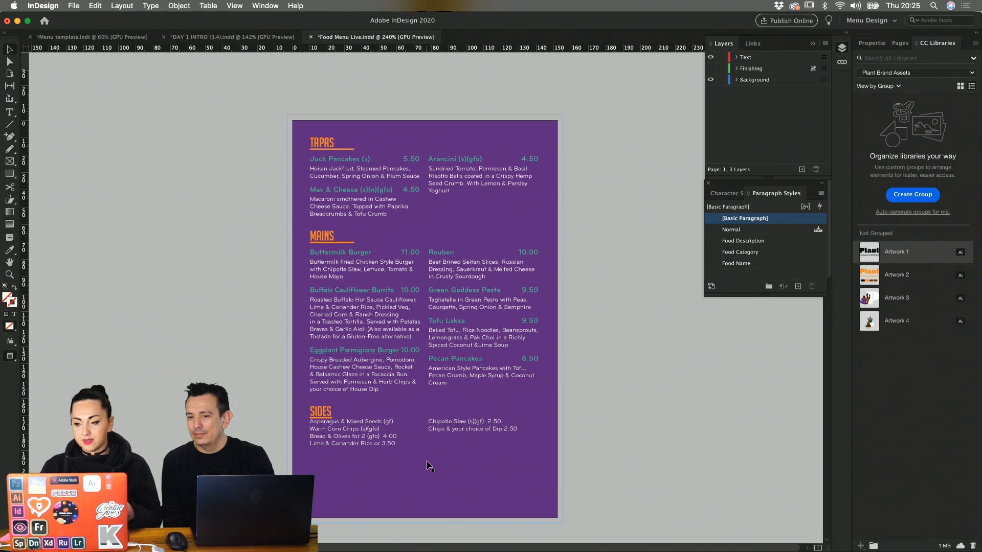
left_click(711, 68)
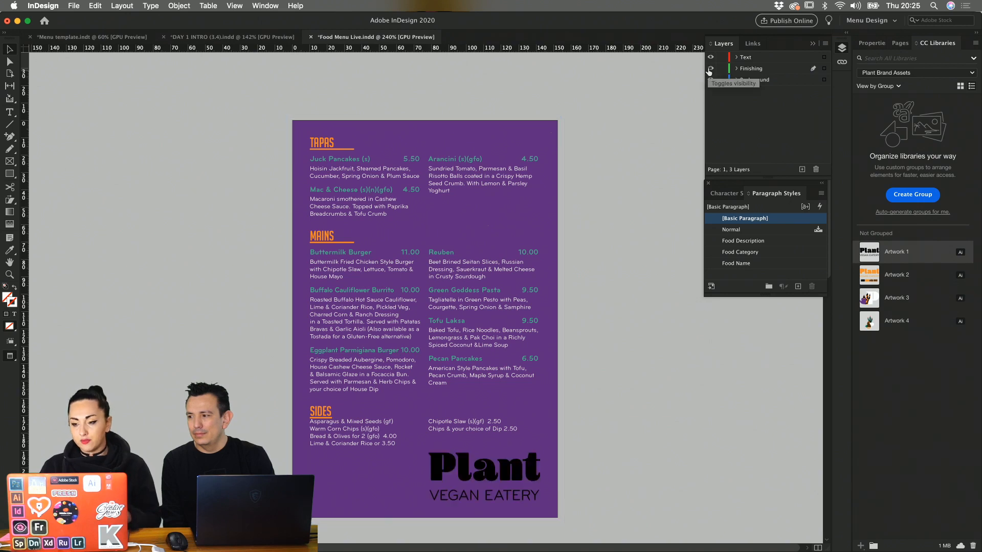
left_click(710, 68)
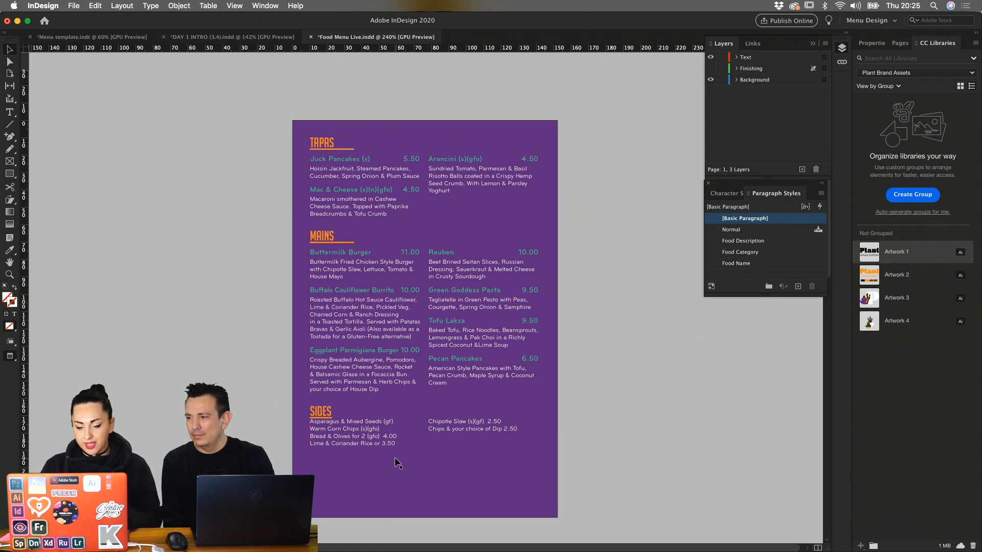
- Examine the logo area beneath the Sides section at close range with the Finishing layer shown and hidden again
scroll(395, 460, "down", 5)
scroll(397, 461, "up", 5)
scroll(396, 462, "down", 10)
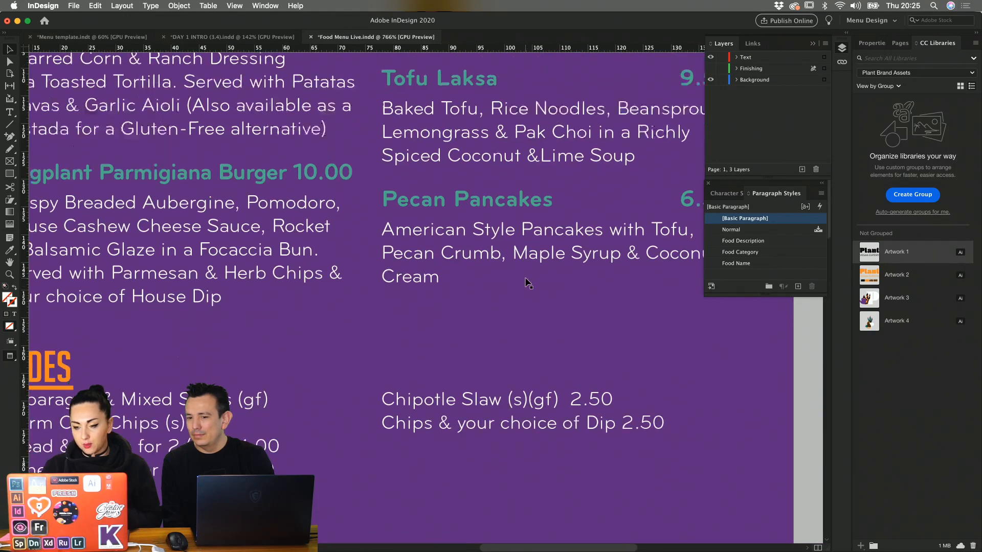
left_click(711, 68)
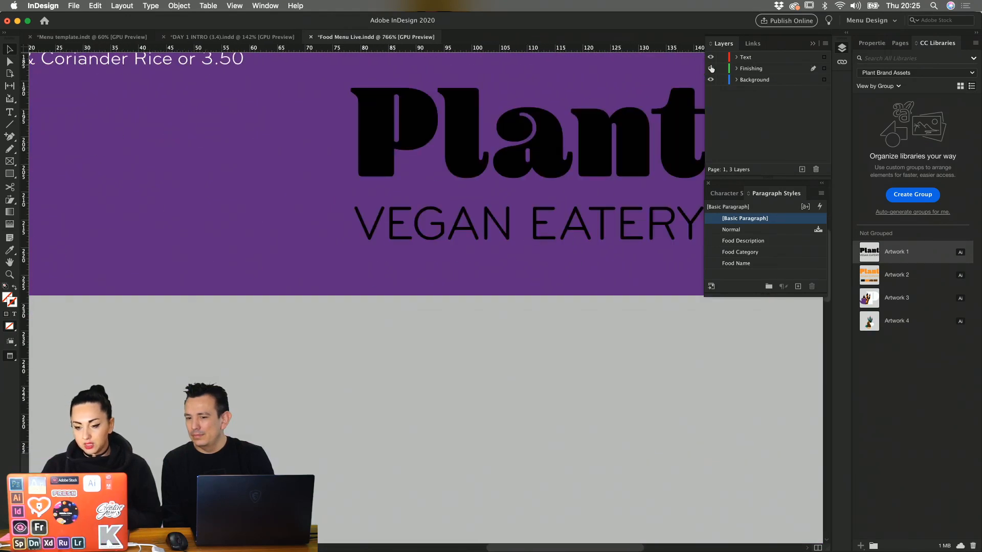
left_click(711, 69)
scroll(610, 150, "down", 5)
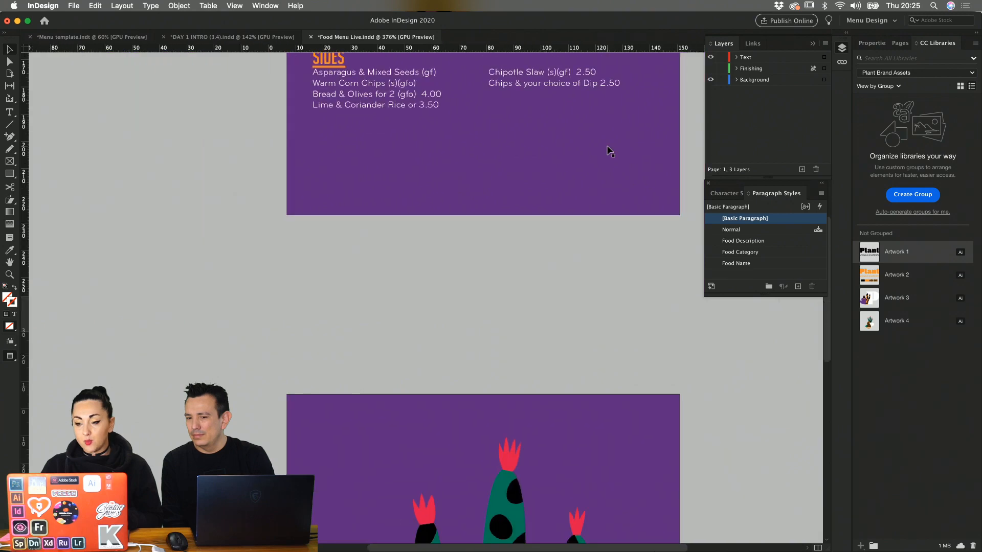
scroll(610, 150, "up", 5)
scroll(609, 150, "down", 1)
scroll(608, 151, "down", 1)
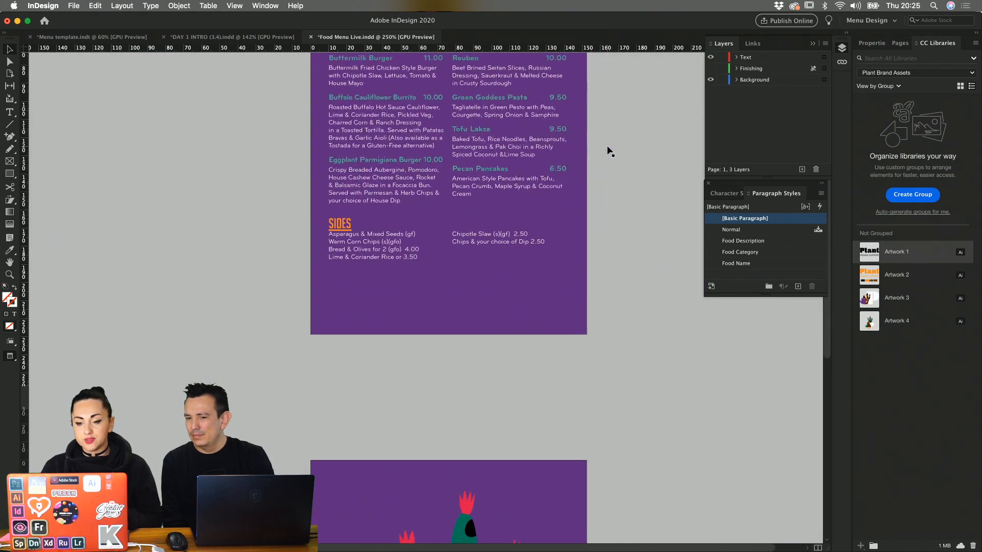
- Export page 1 with the Finishing layer hidden to the Desktop as a High Quality Print PDF named Food Menu Live CMYK
scroll(608, 151, "up", 5)
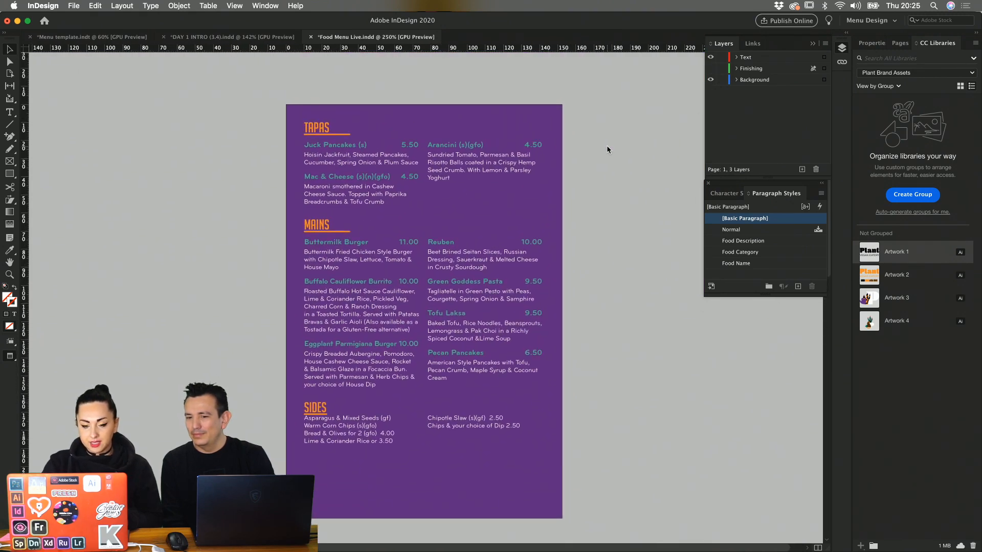
key("super+e")
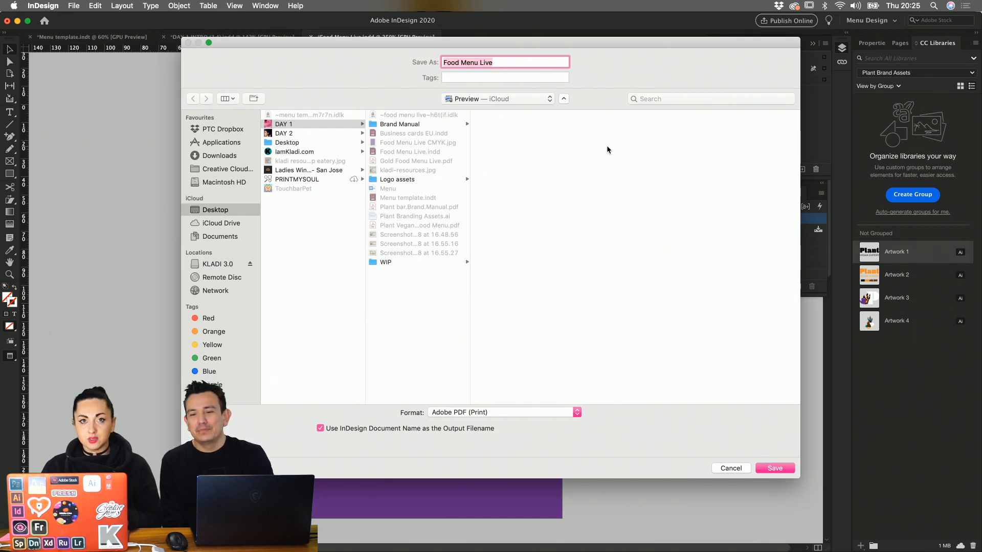
left_click(211, 210)
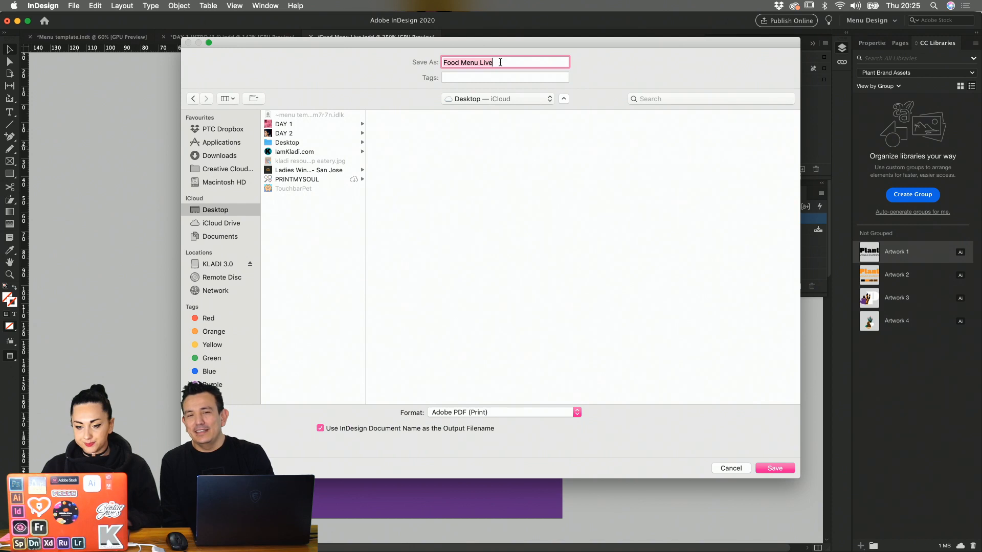
key("Right")
type("CMYK")
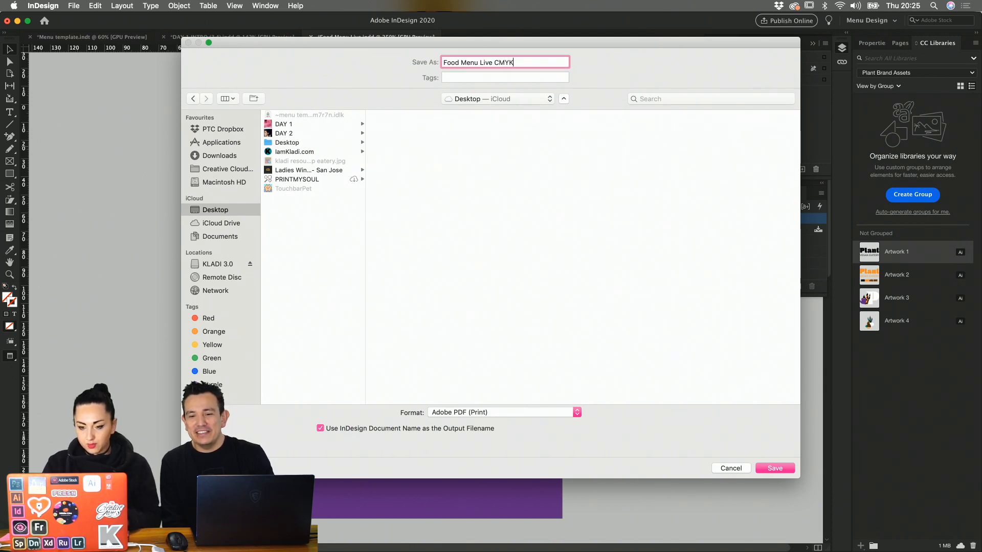
right_click(486, 77)
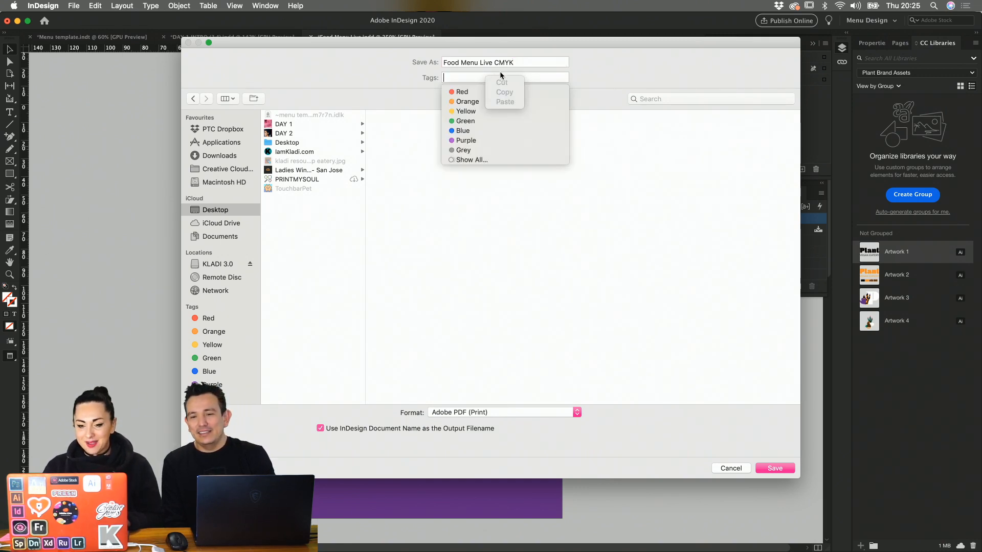
left_click(463, 60)
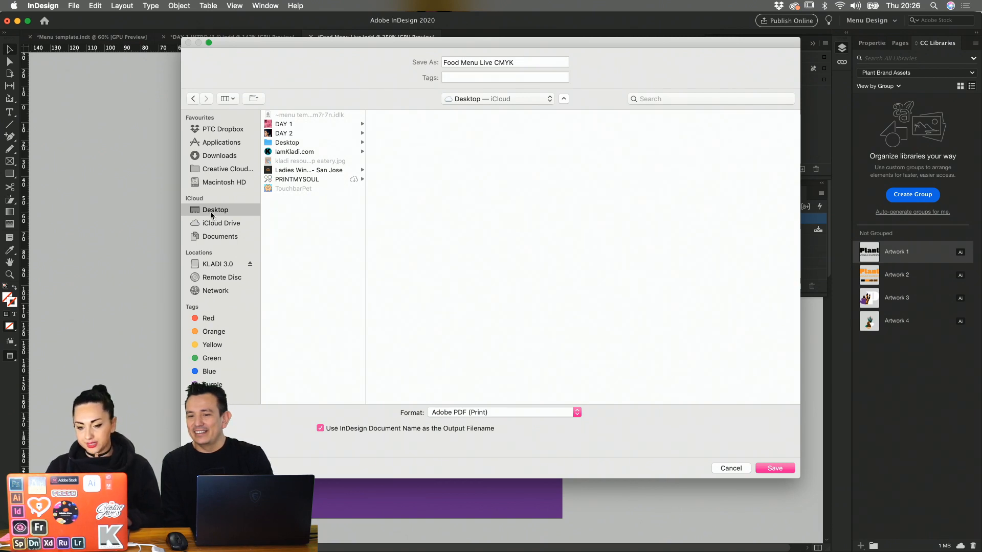
left_click(776, 468)
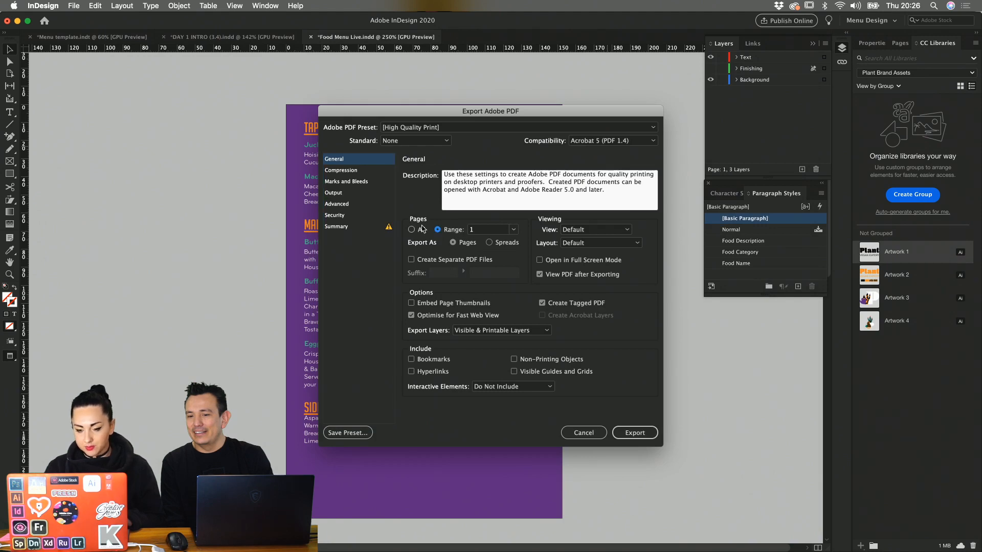
left_click(635, 433)
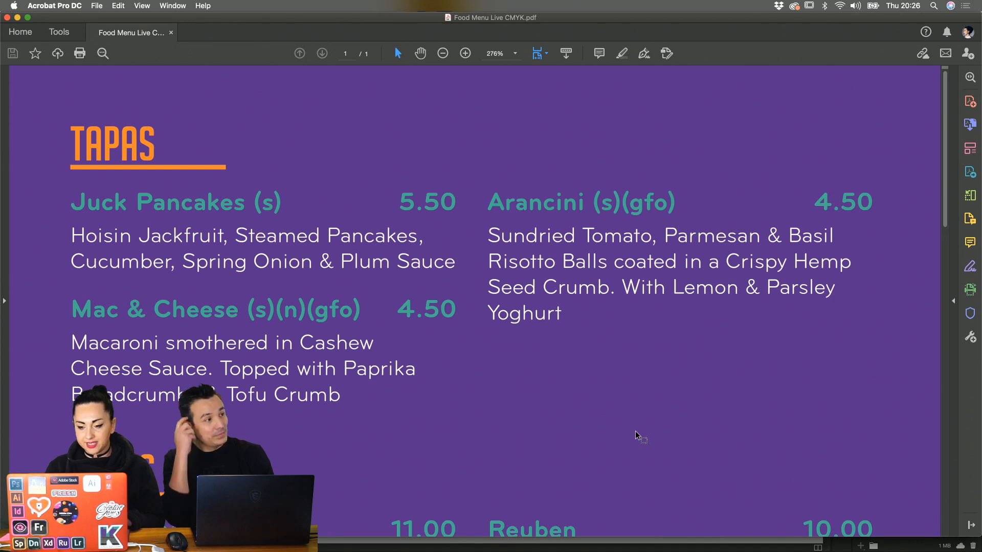
- Check the exported CMYK menu PDF down past the Sides section, and return to InDesign
scroll(636, 436, "down", 20)
scroll(637, 436, "down", 2)
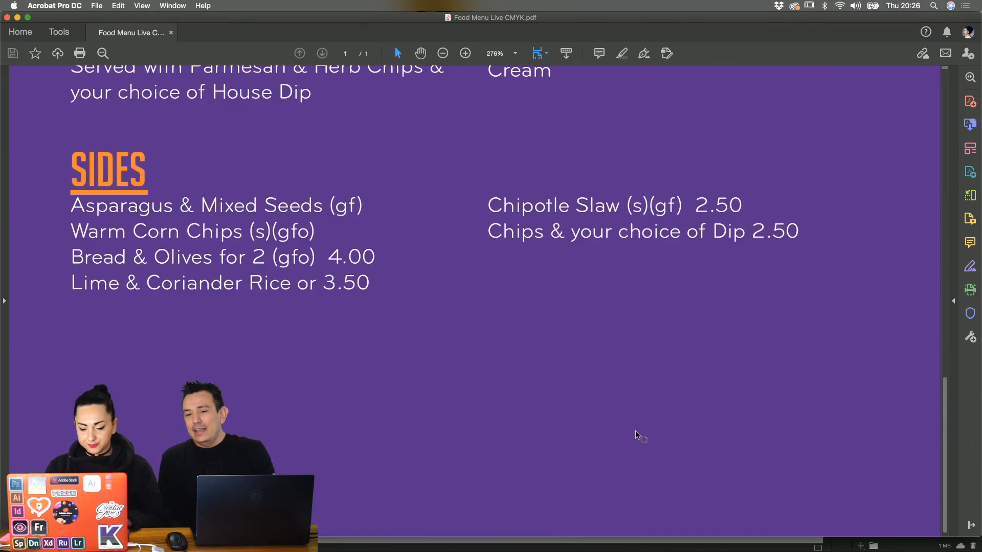
left_click(508, 544)
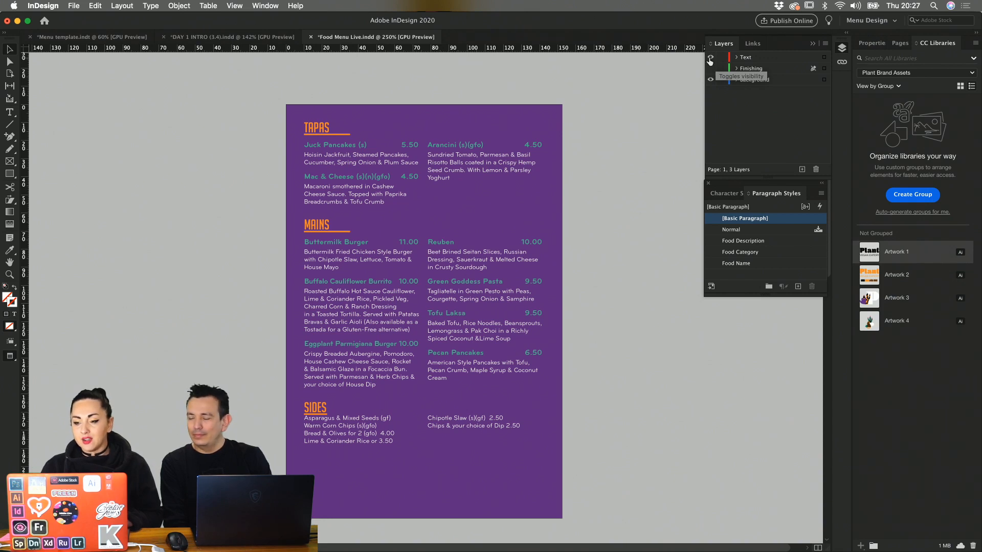
- Show the Finishing layer on its own, then show the Text and Background layers again to compare
left_click(710, 60)
left_click(709, 81)
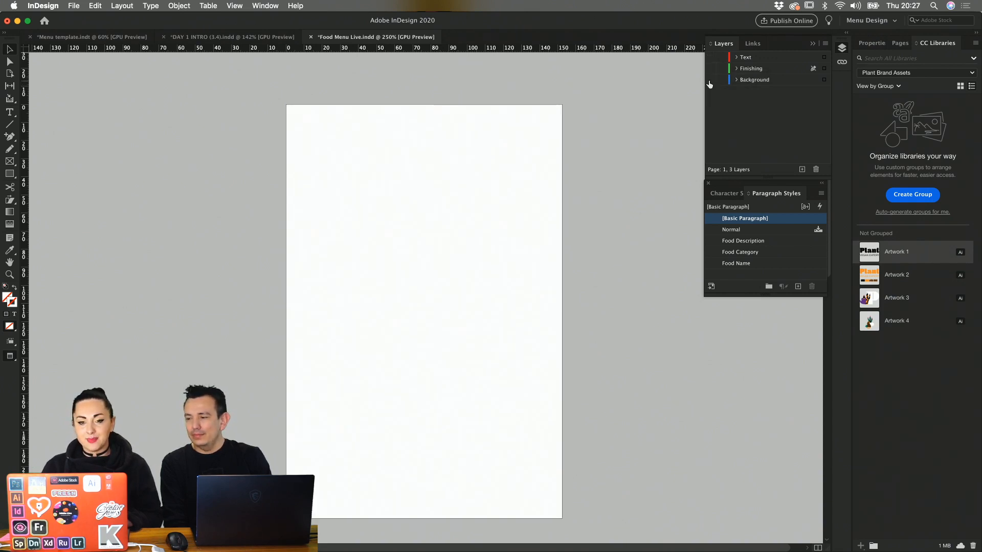
left_click(710, 69)
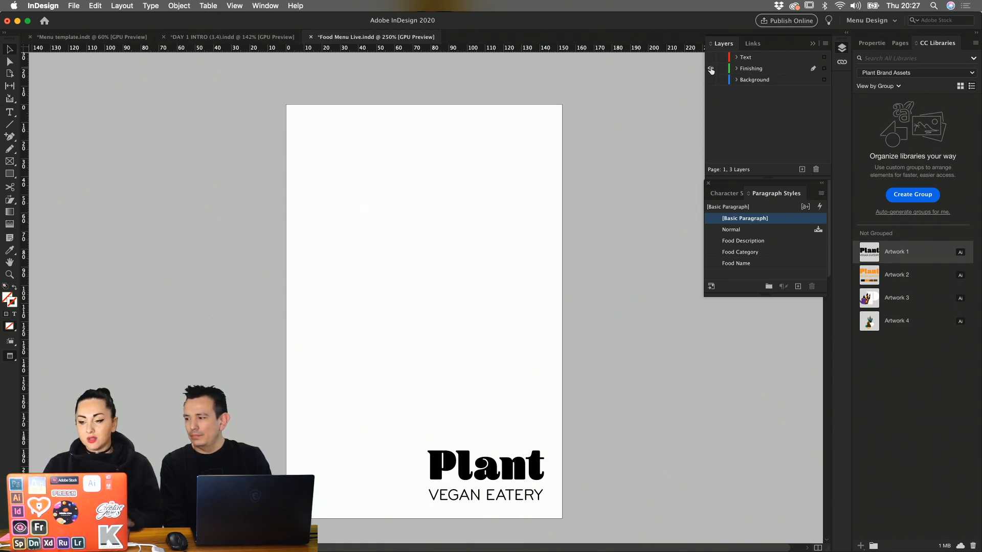
left_click(711, 58)
left_click(711, 79)
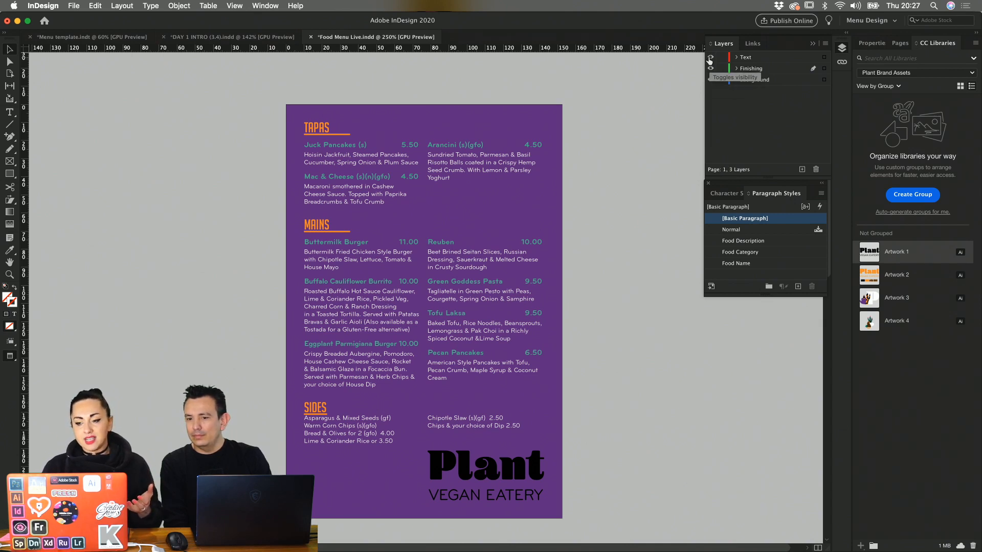
- Hide the Text and Background layers so only the Finishing layer with the Plant logo is shown
left_click(710, 57)
left_click_drag(710, 79, 710, 68)
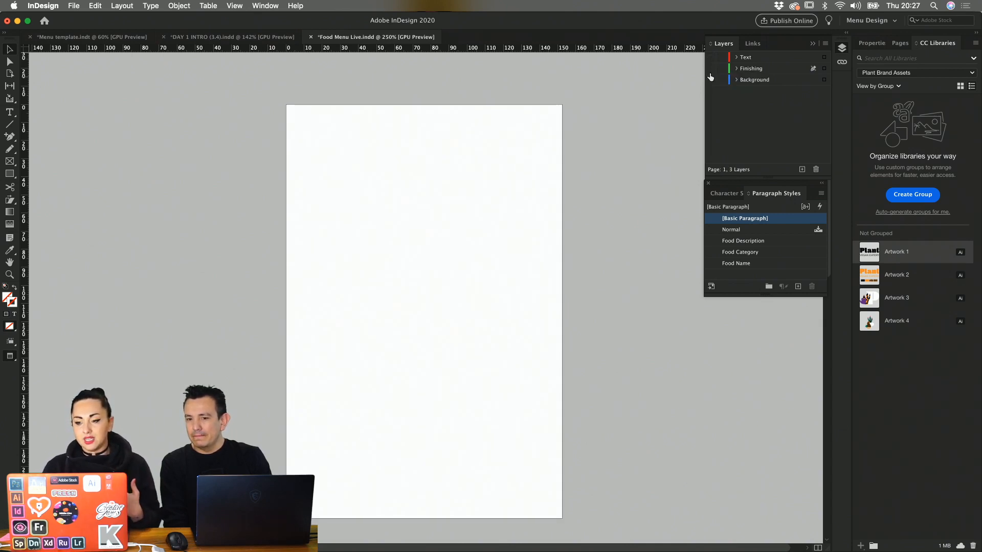
left_click(710, 74)
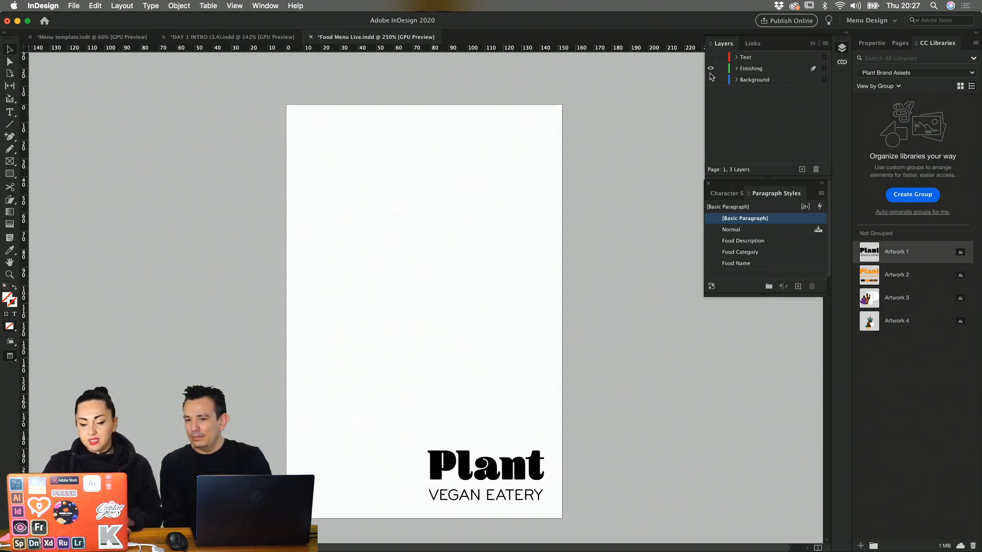
- Export the logo-only page 1 to the Desktop as a print PDF named Food Menu Live Gold, and view the whole exported page
key("super+e")
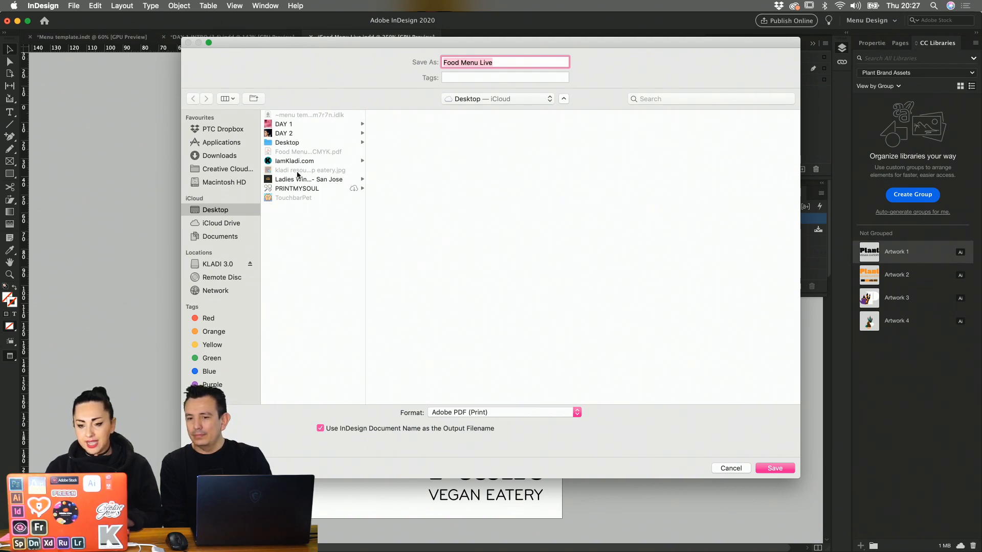
key("Right")
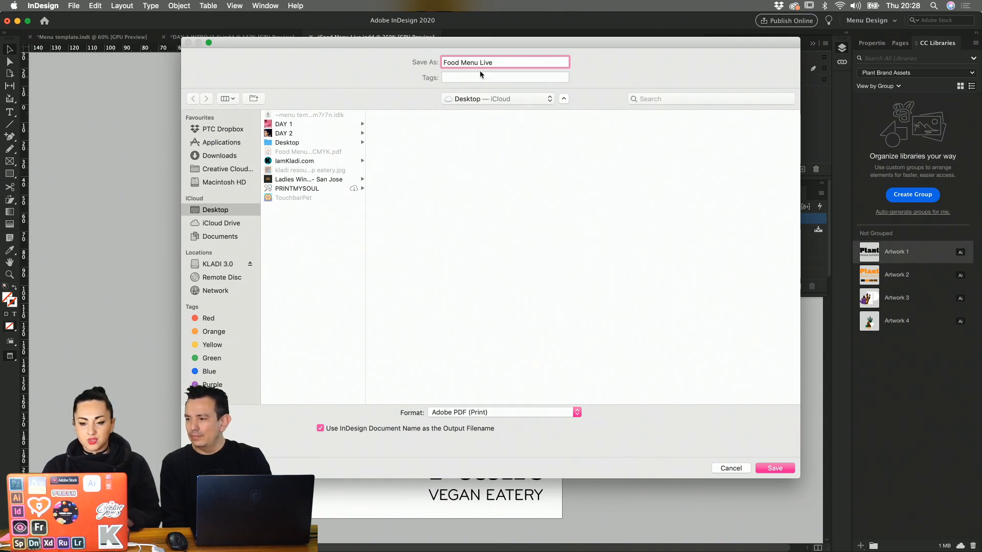
type("Gold")
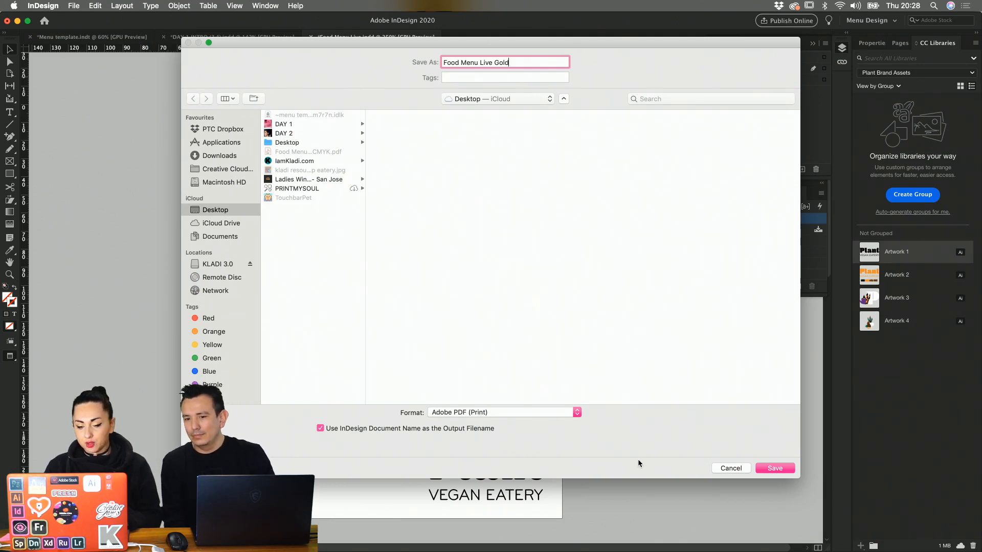
left_click(769, 473)
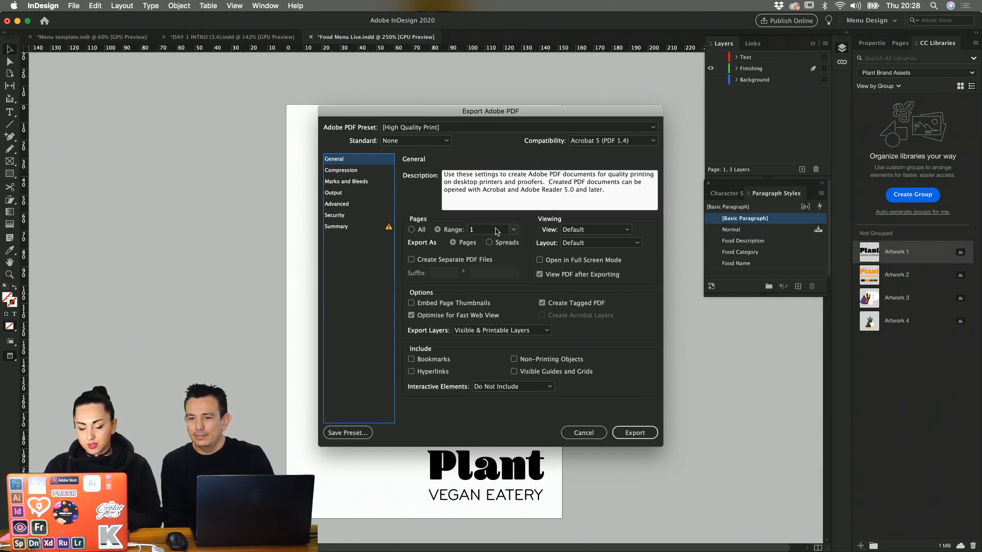
left_click(637, 434)
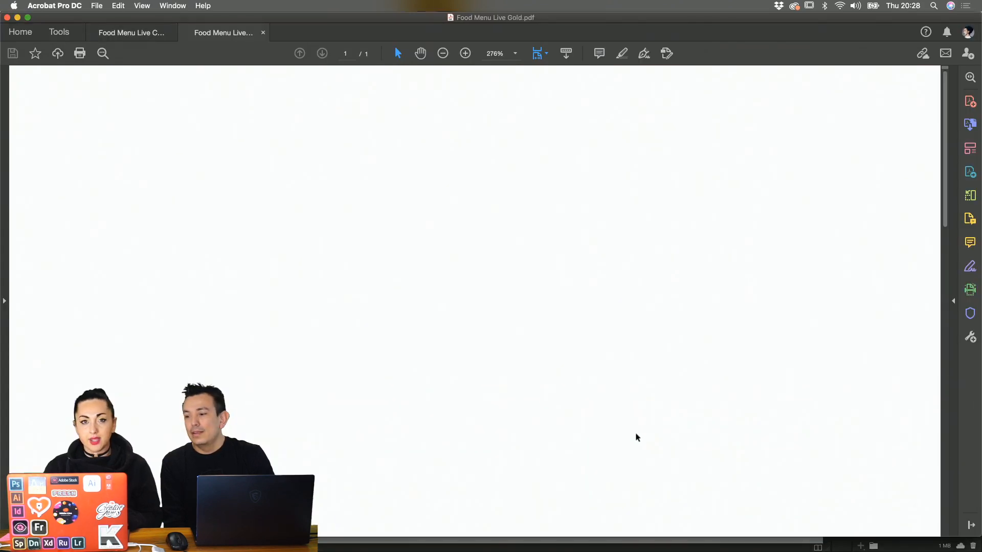
scroll(636, 437, "down", 10)
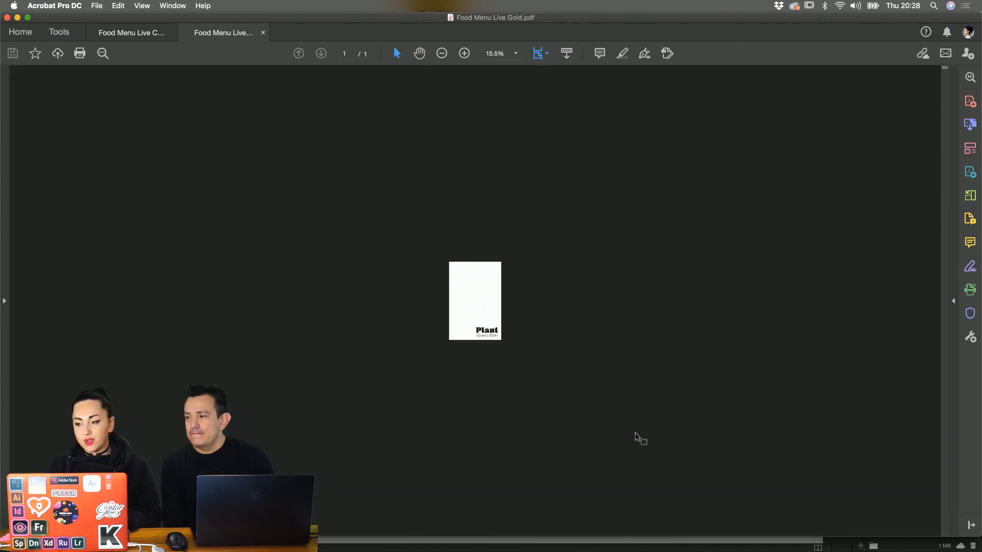
scroll(476, 357, "up", 5)
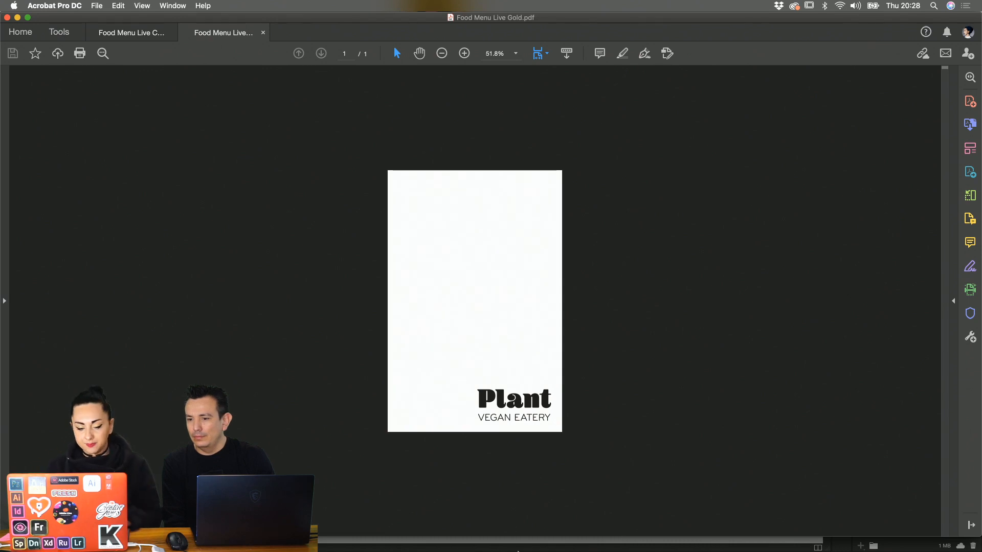
- Switch to Chrome and open moo.com in a new tab
mouse_move(517, 551)
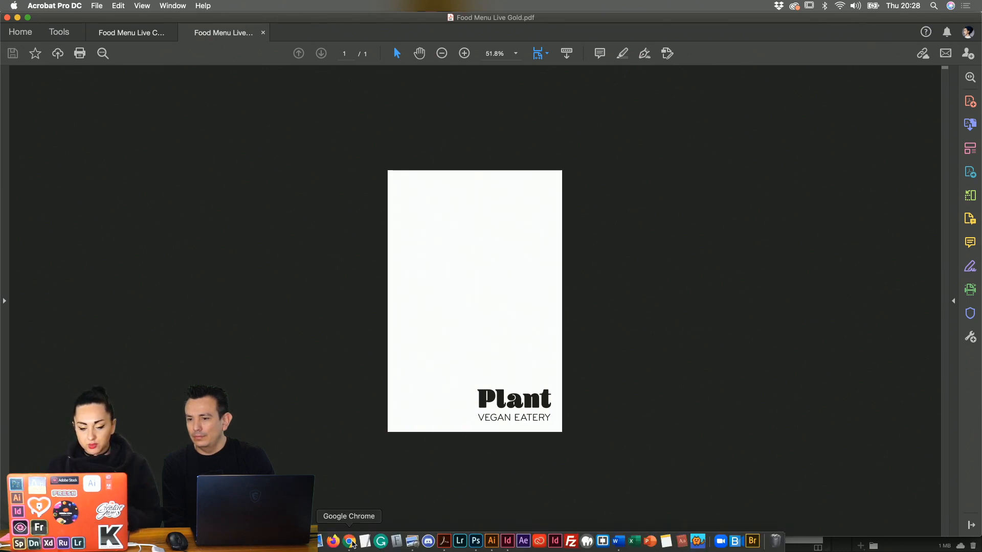
left_click(349, 541)
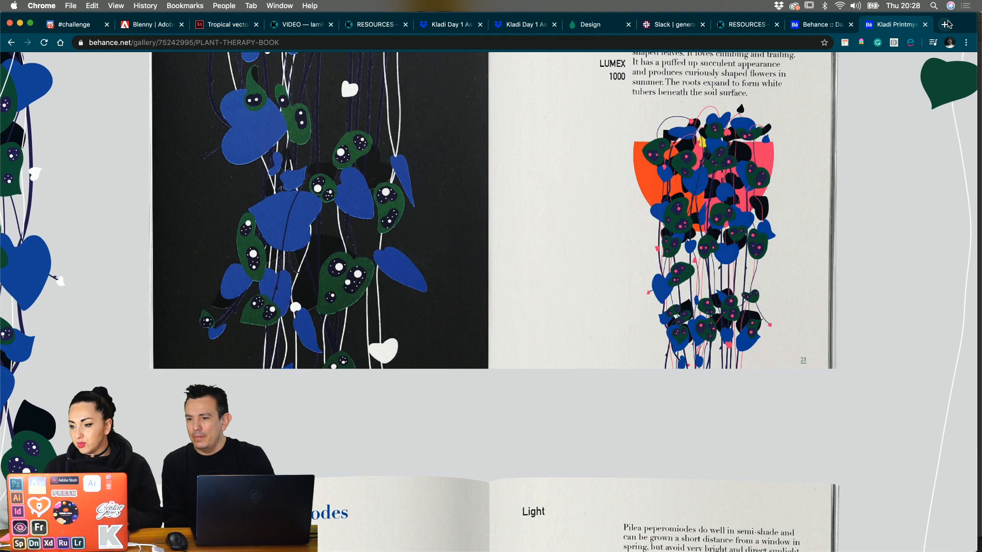
left_click(944, 24)
type("moo")
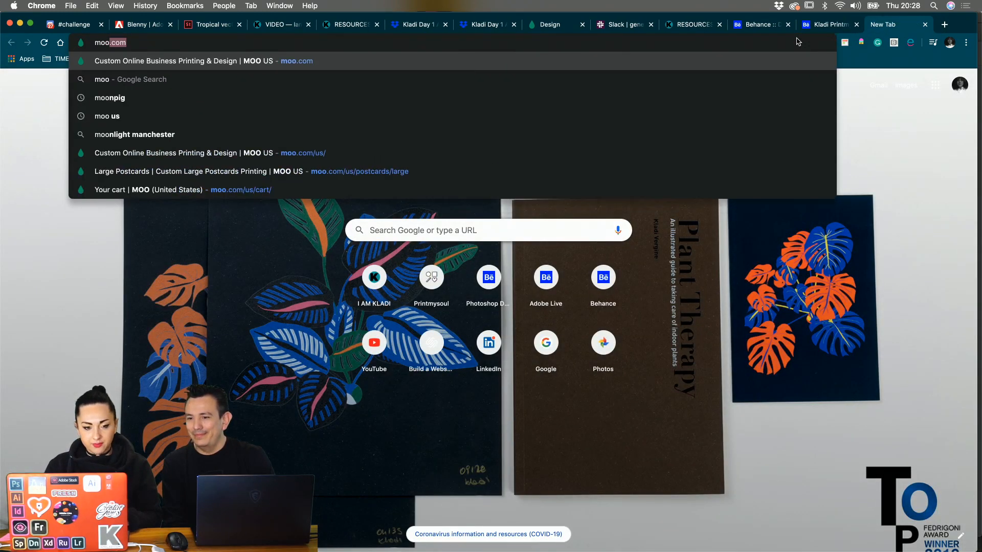
key("Return")
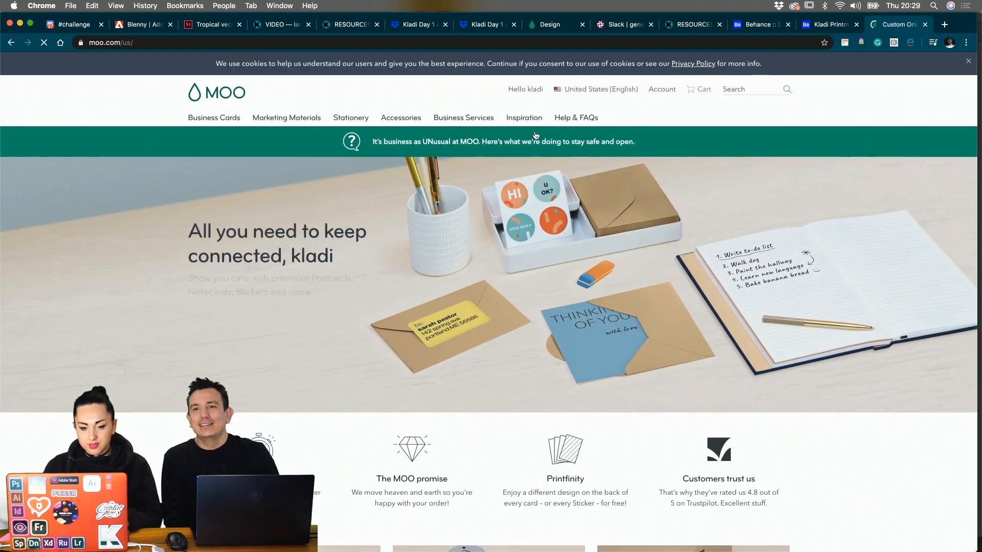
- Open MOO's Large Postcards product page from the postcard range in its marketing materials
mouse_move(216, 122)
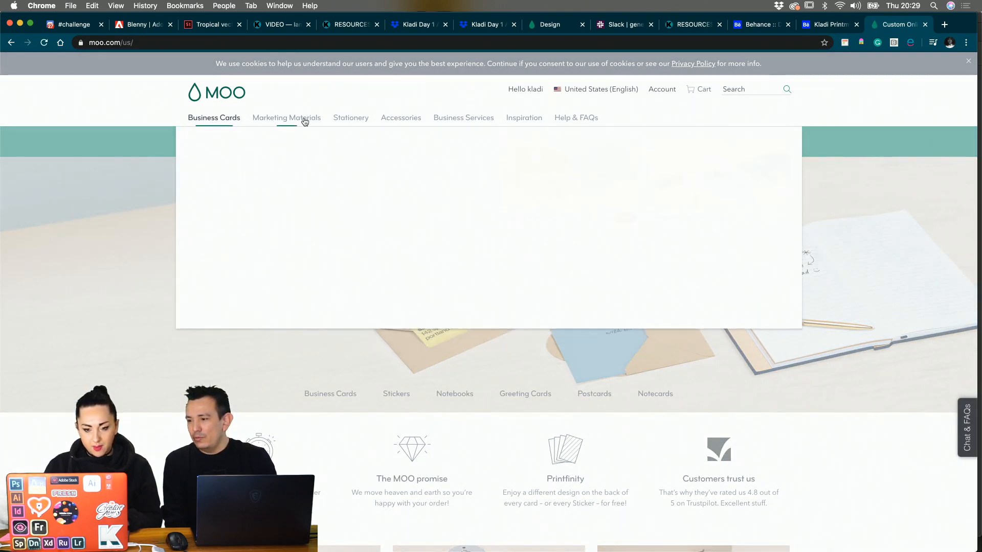
mouse_move(353, 122)
mouse_move(293, 122)
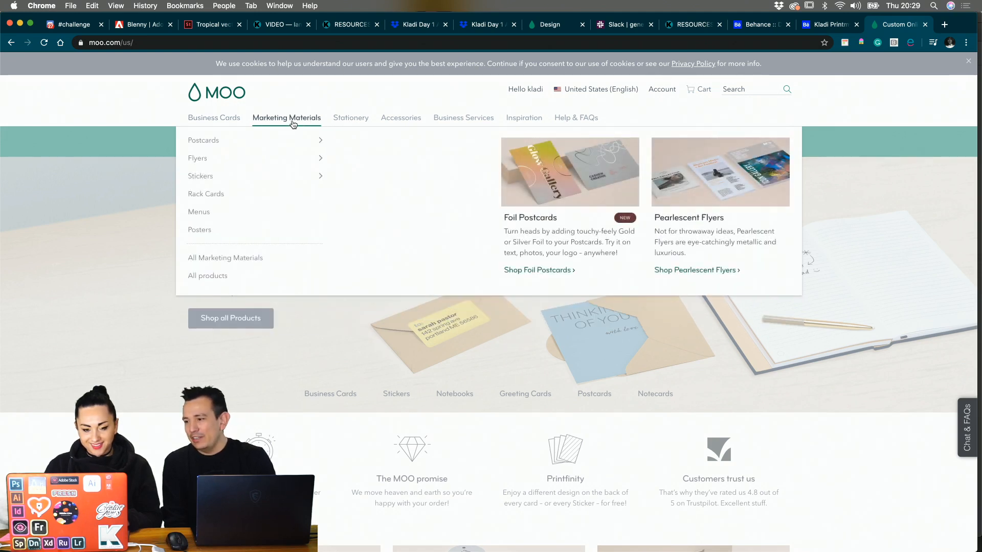
mouse_move(274, 138)
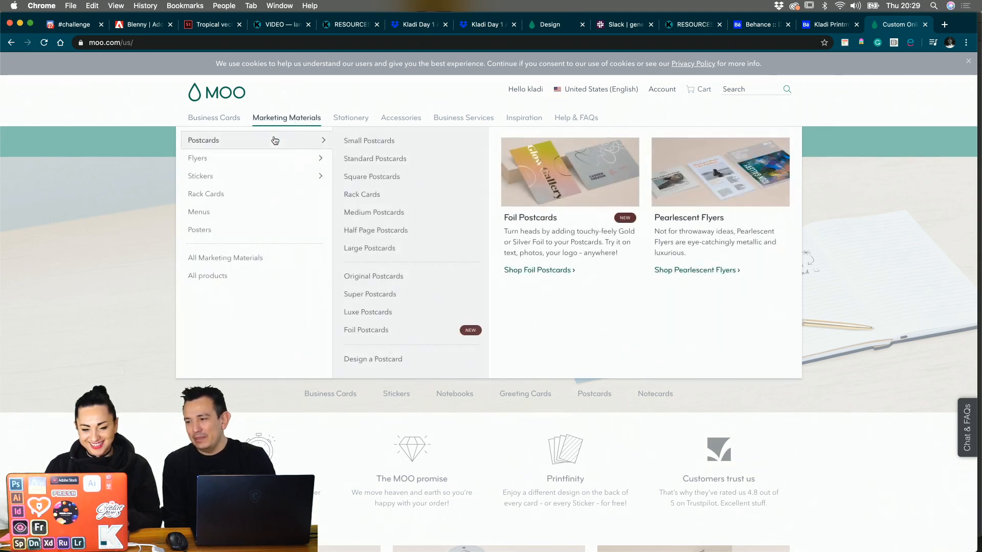
left_click(359, 249)
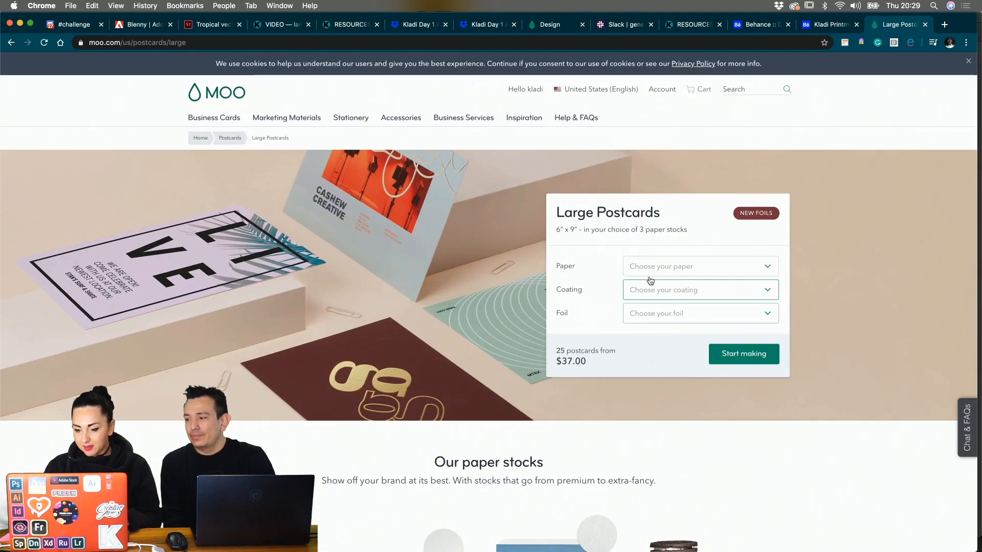
- Configure the large postcards with Super (18-19 pt) paper, coating on front and back, and gold foil on coated side(s) only
left_click(656, 272)
left_click(651, 306)
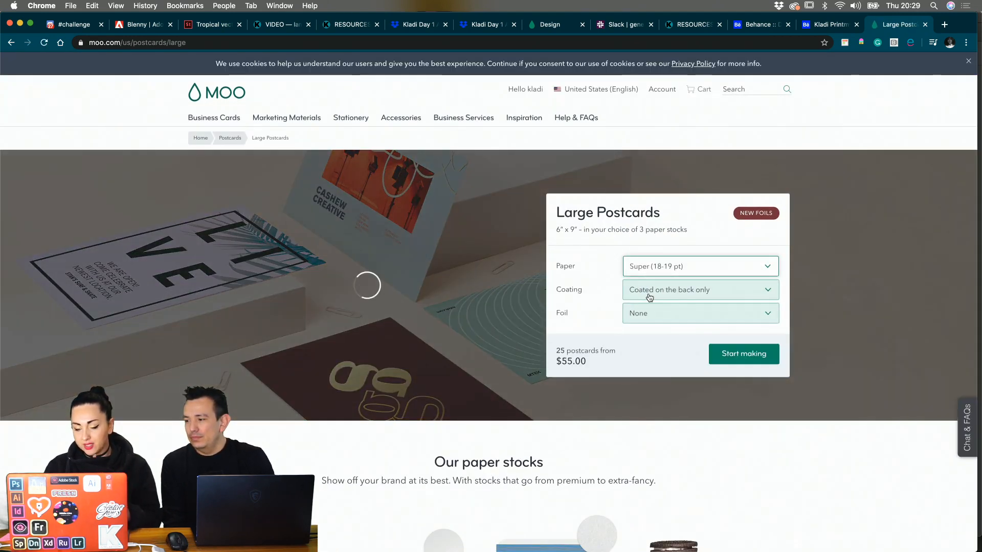
left_click(649, 297)
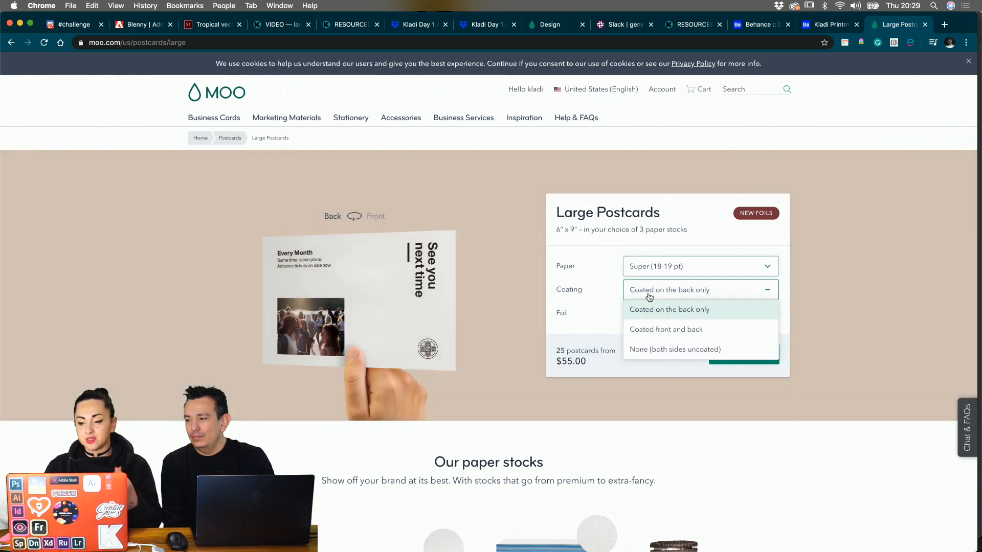
left_click(650, 330)
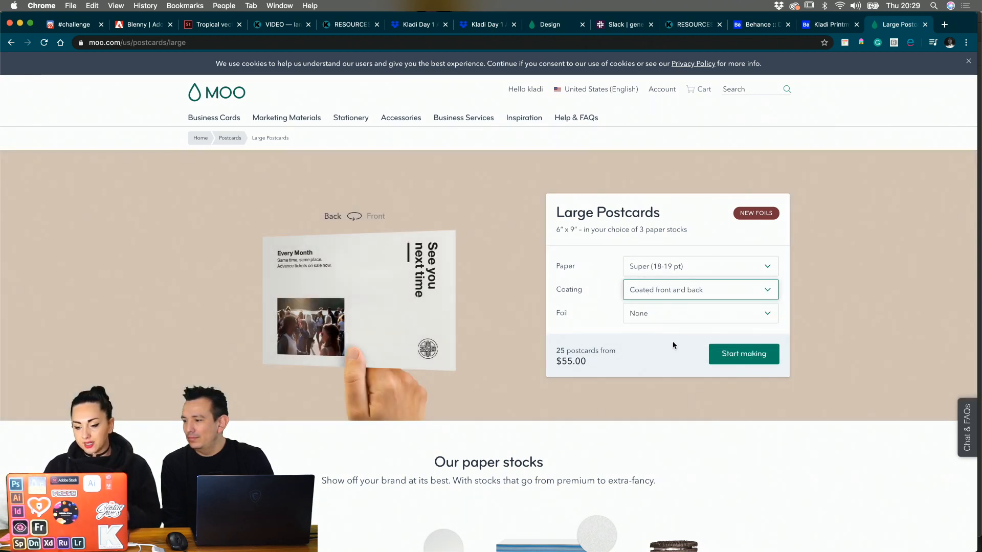
left_click(687, 318)
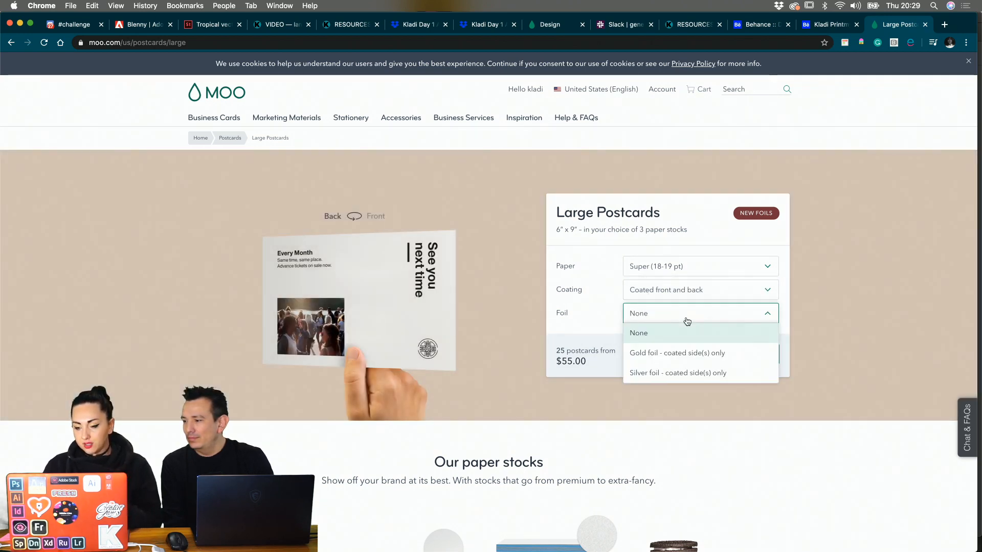
left_click(656, 353)
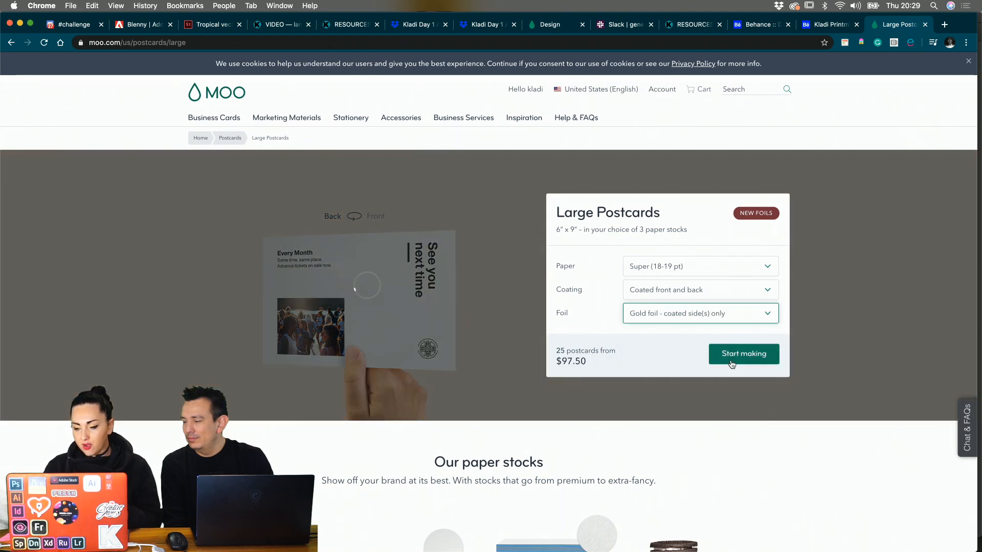
- Start making the large postcards with a full design upload and open the front side for editing
left_click(730, 360)
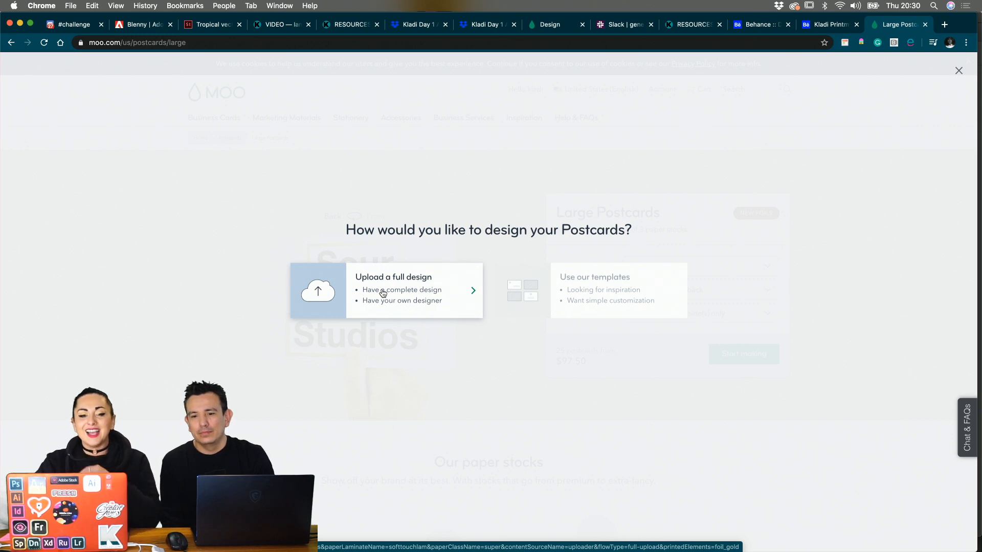
left_click(343, 291)
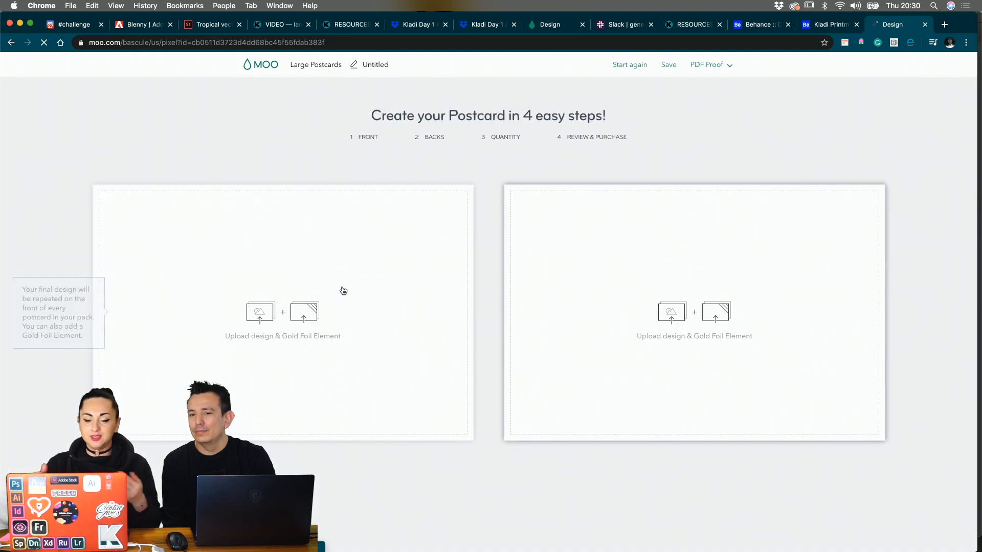
left_click(340, 290)
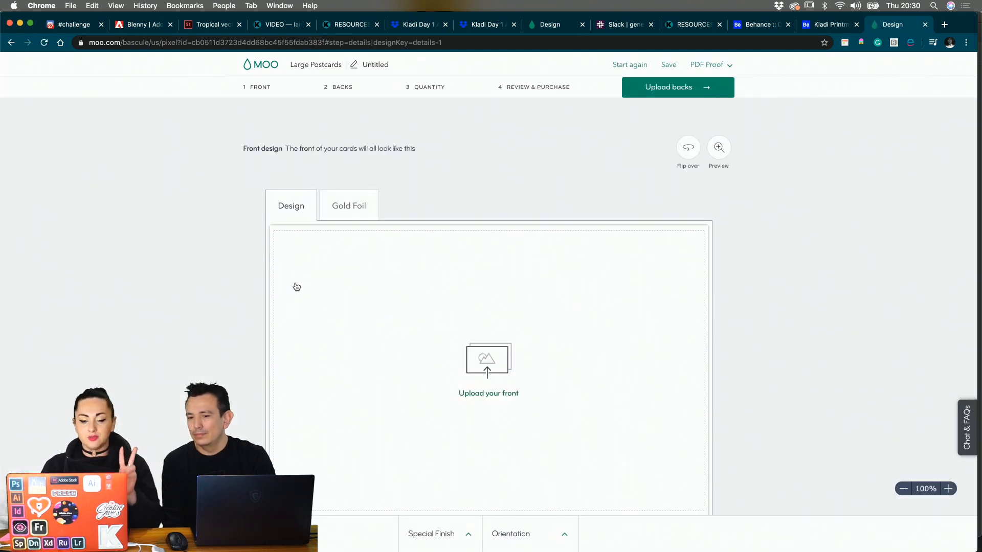
scroll(399, 312, "down", 1)
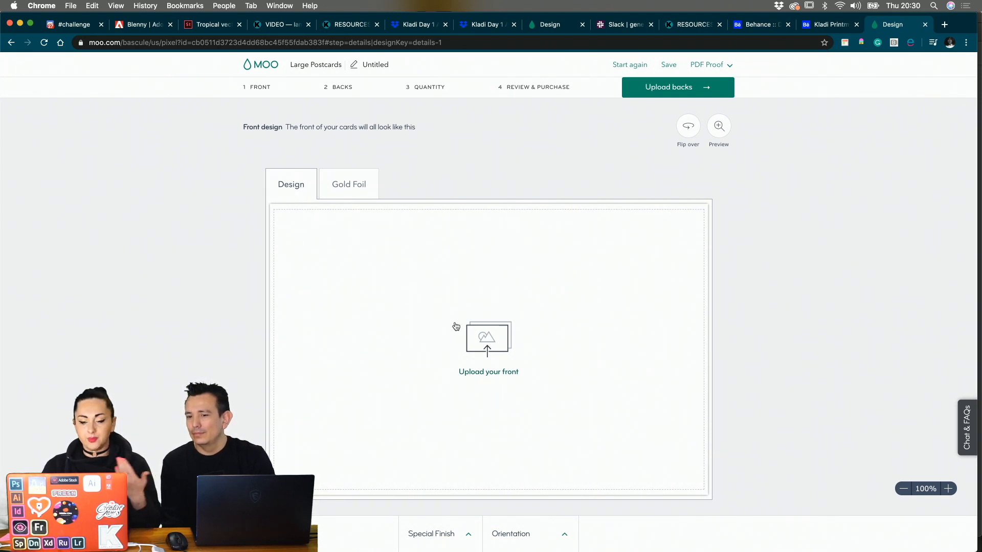
- Upload Food Menu Live CMYK.pdf from the Desktop as the postcard's front design
left_click(468, 334)
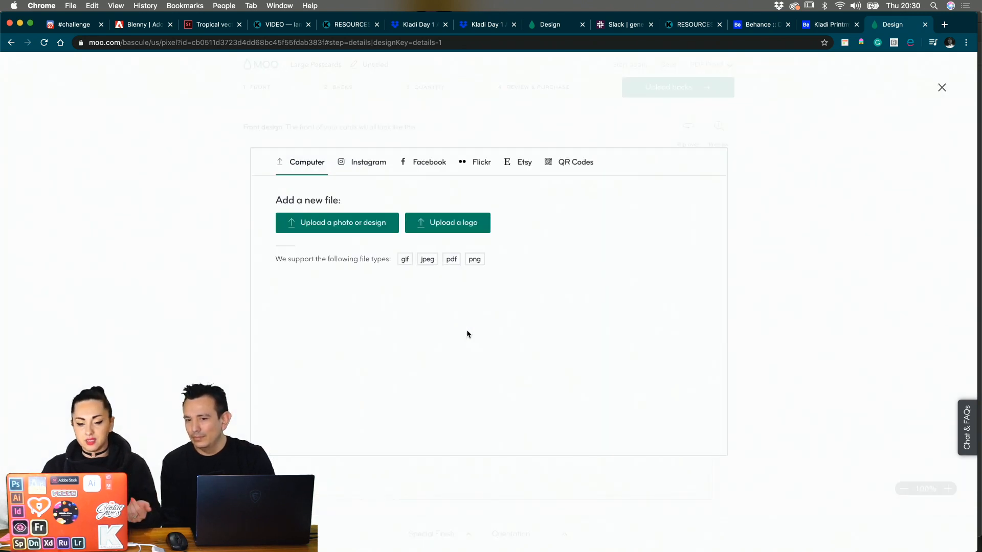
left_click(379, 232)
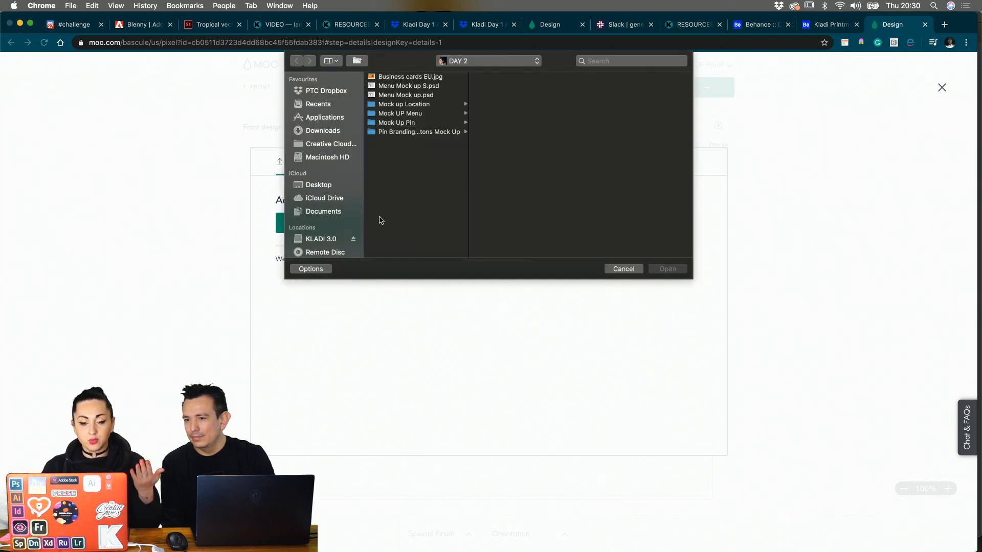
left_click(343, 185)
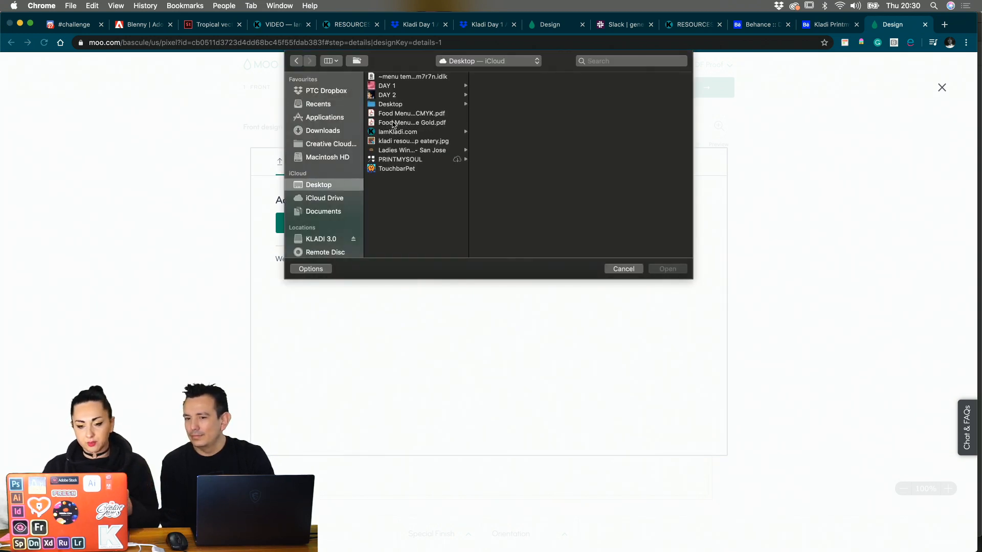
left_click(398, 114)
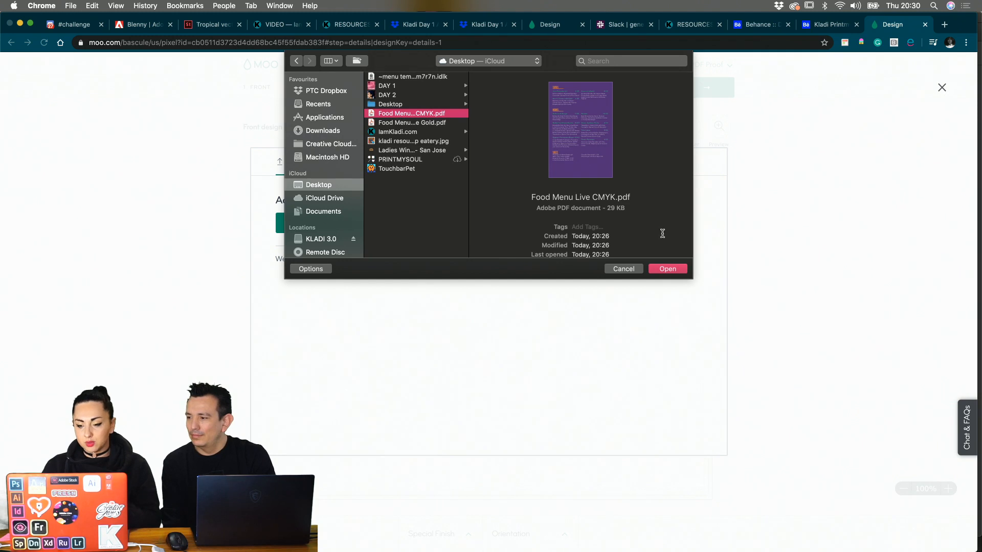
left_click(667, 270)
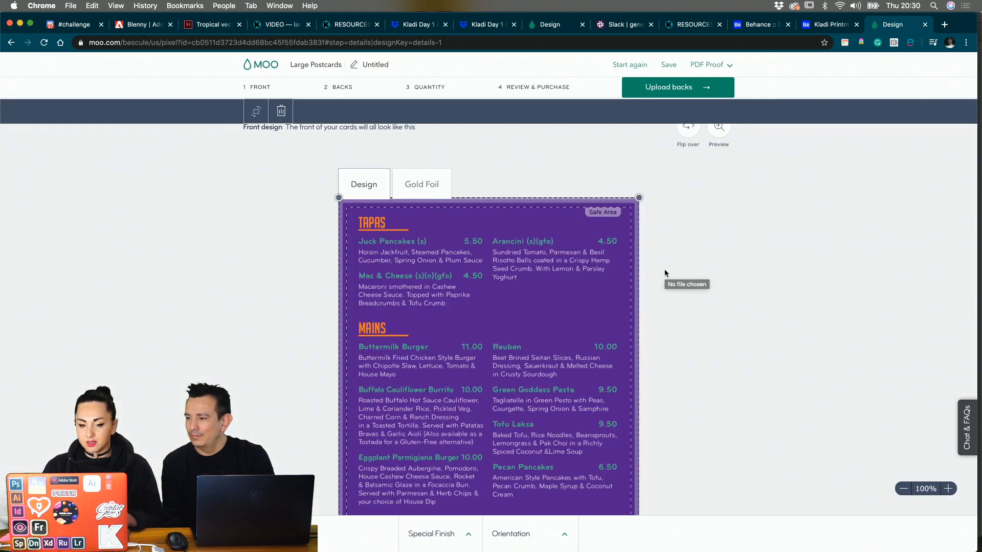
- Upload Food Menu Live Gold.pdf from the Desktop as the front's gold foil element and preview the finished card
left_click(412, 187)
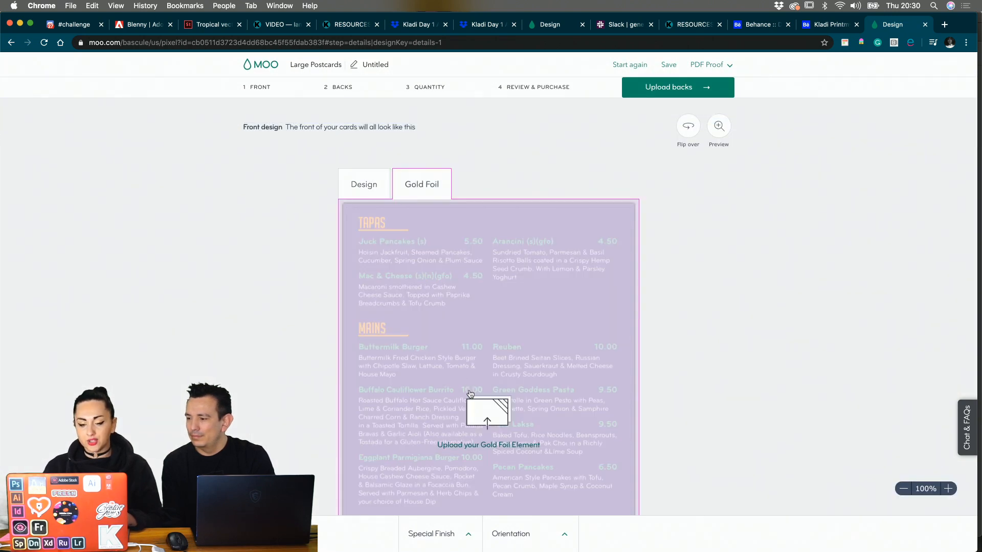
left_click(470, 393)
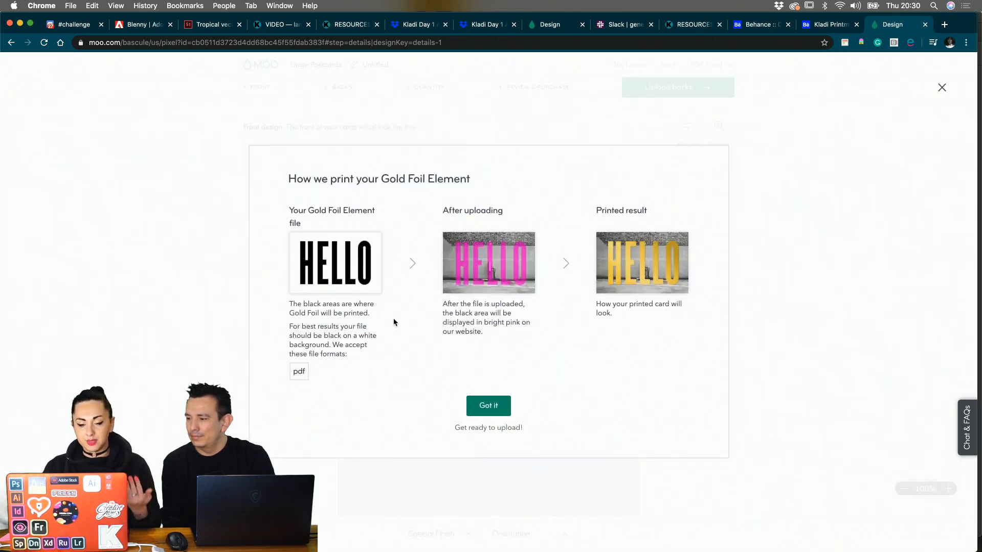
left_click(490, 407)
left_click(382, 229)
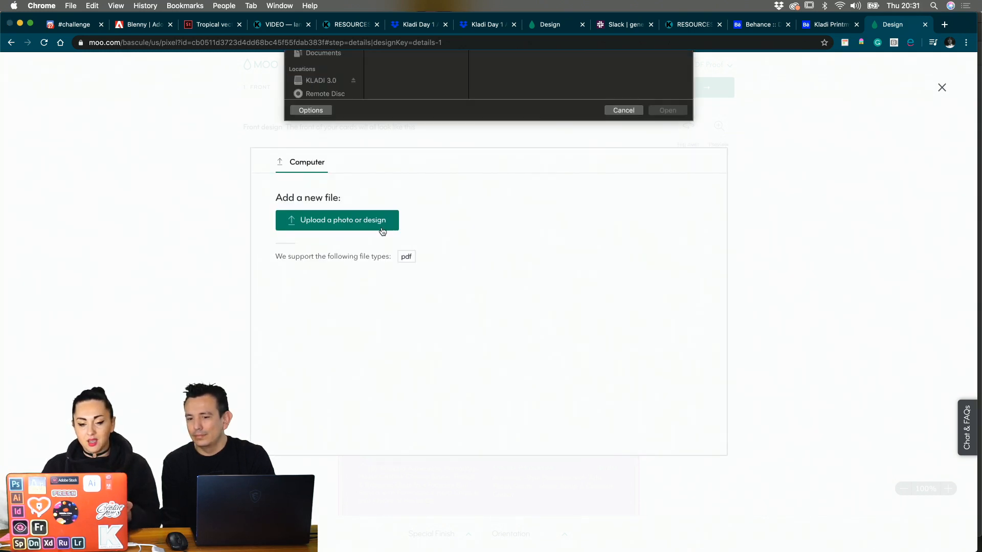
left_click(409, 122)
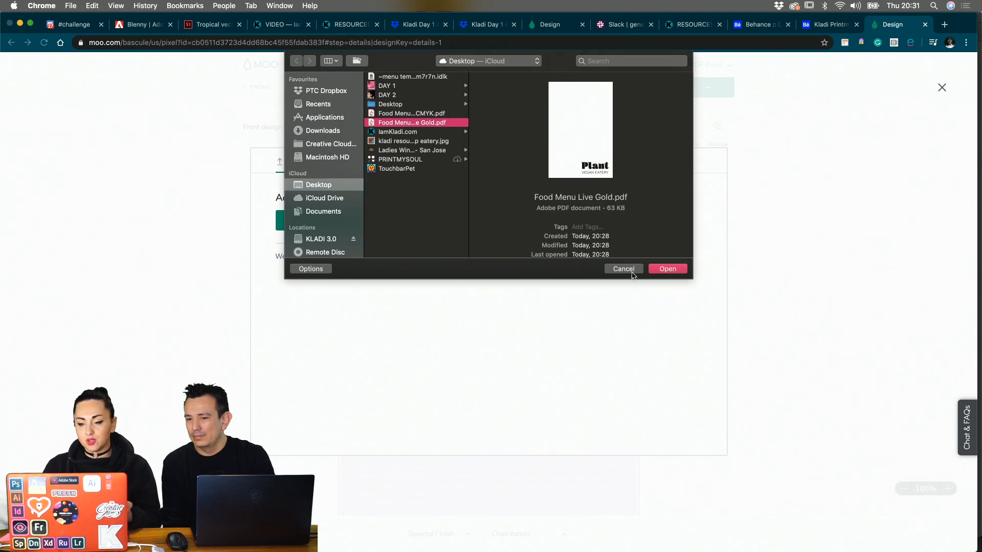
left_click(684, 270)
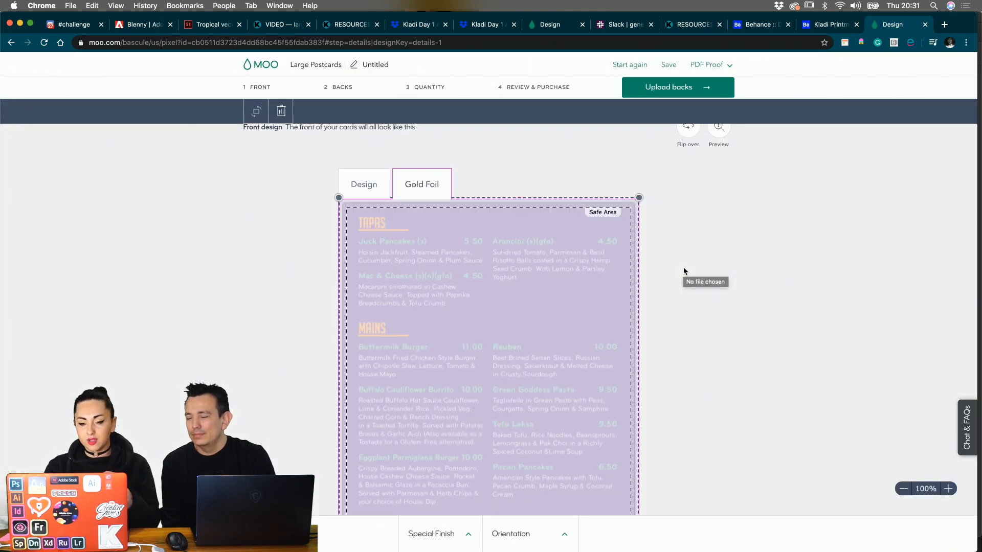
left_click(717, 134)
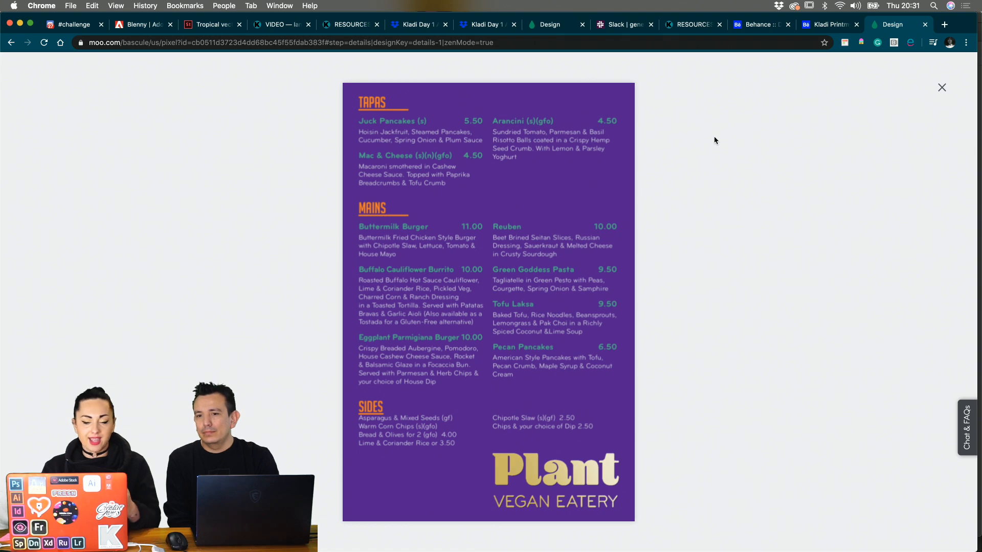
- Close the MOO postcard design tab and leave the site without saving the changes
left_click(926, 26)
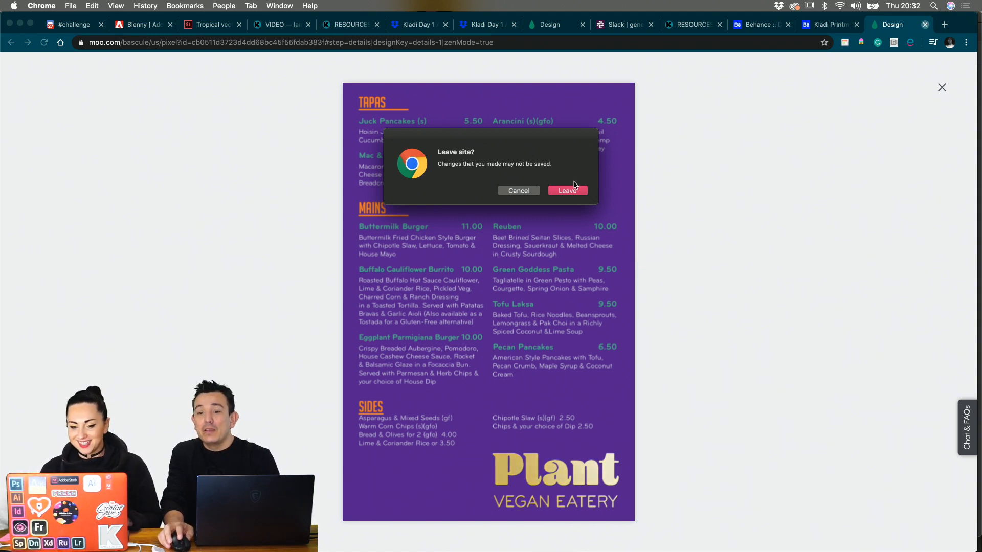
key("Escape")
left_click(942, 87)
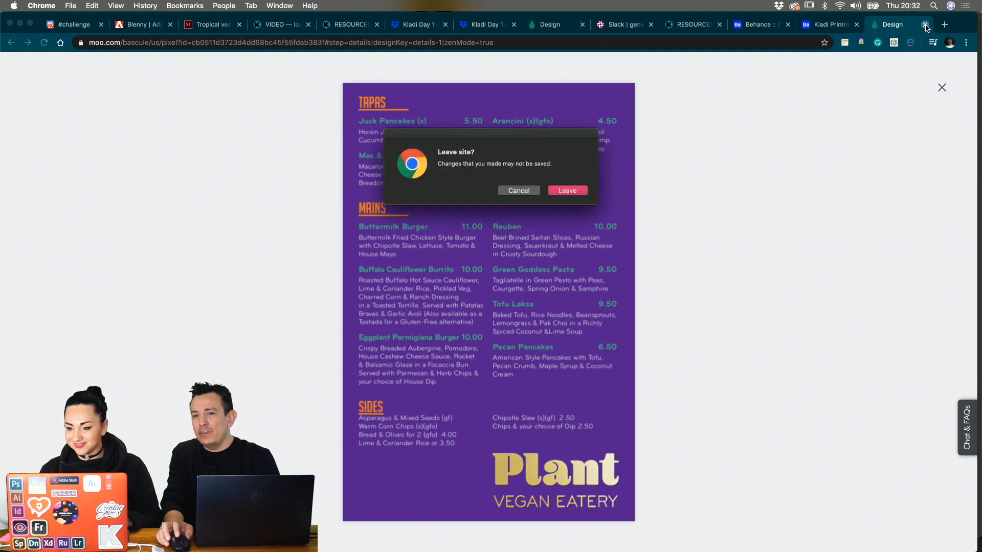
left_click(556, 191)
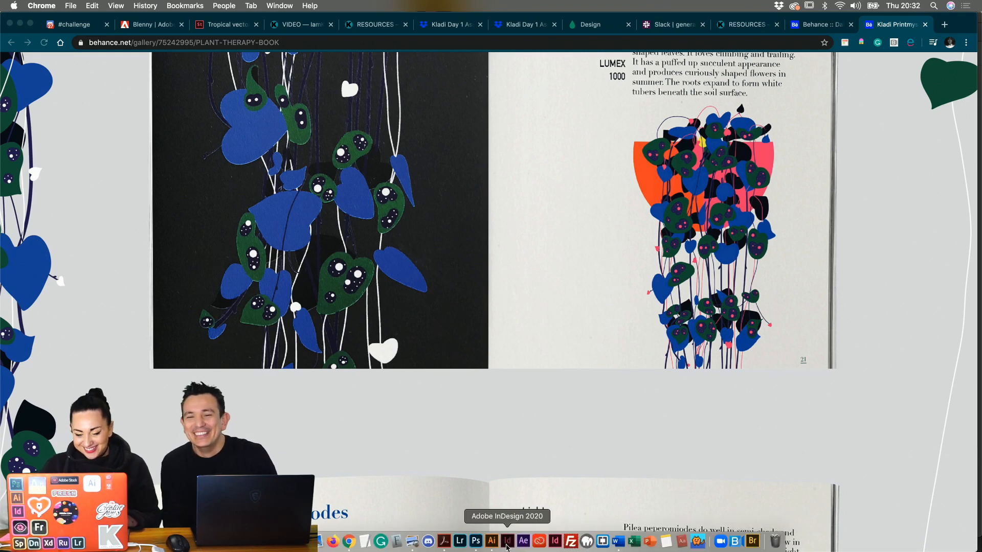
- Switch to InDesign and show the Text and Background layers of Food Menu Live.indd
left_click(506, 546)
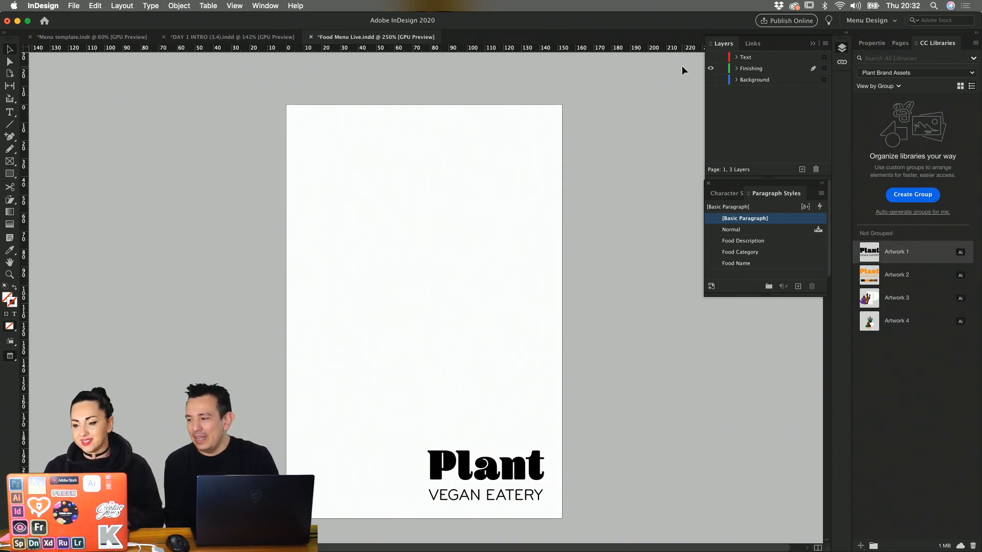
left_click(710, 57)
left_click(710, 79)
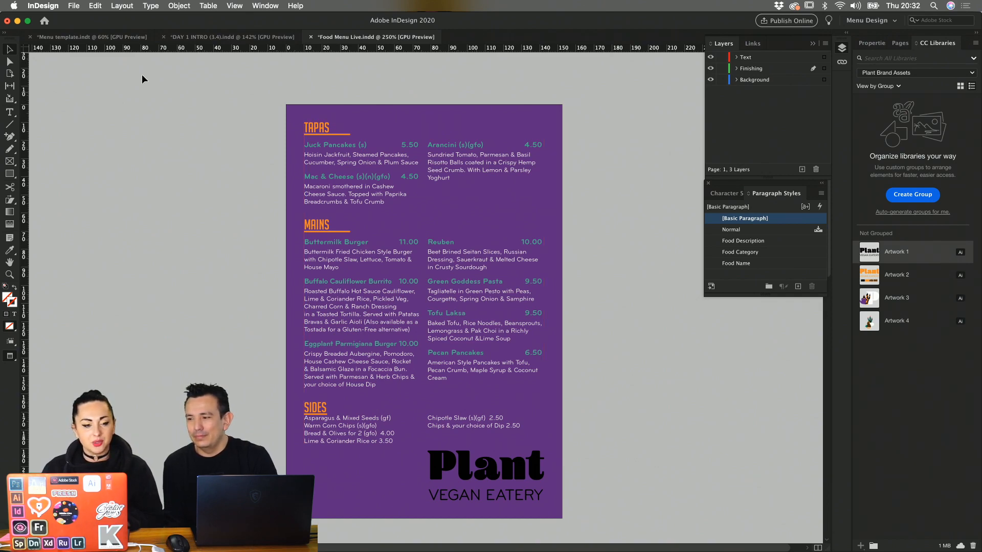
- Open the DAY 2 folder from the macOS desktop and look through its business card and Mock up Location files
mouse_move(1, 1)
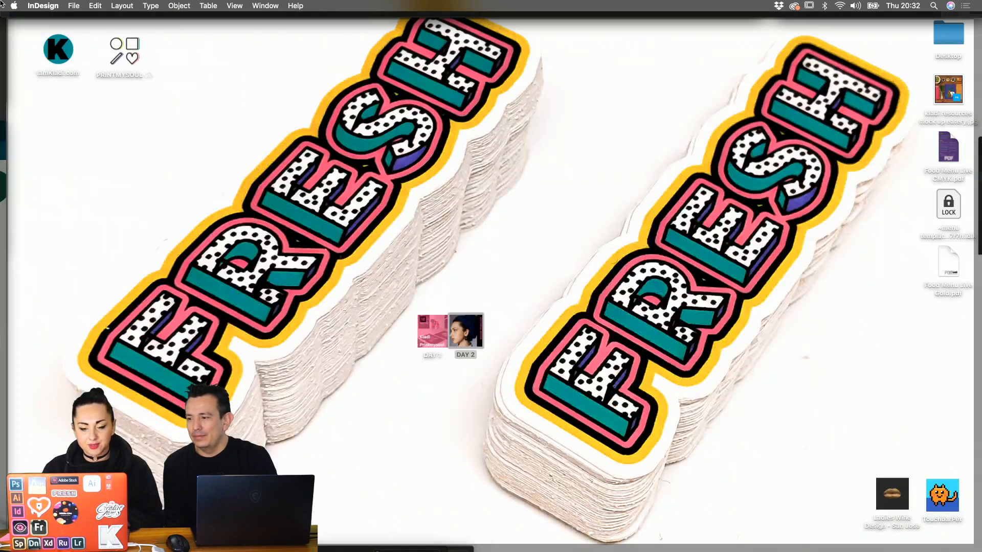
left_click(426, 337)
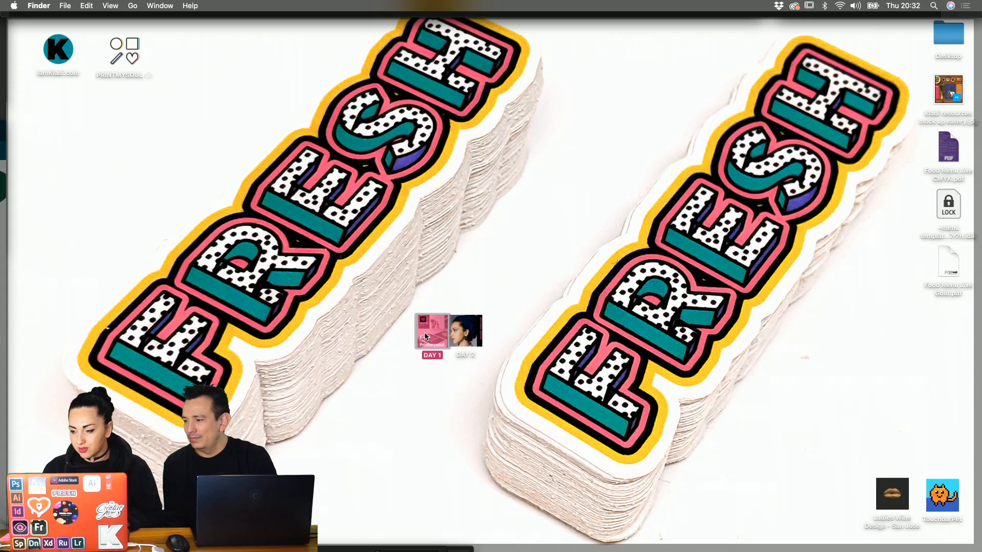
double_click(469, 338)
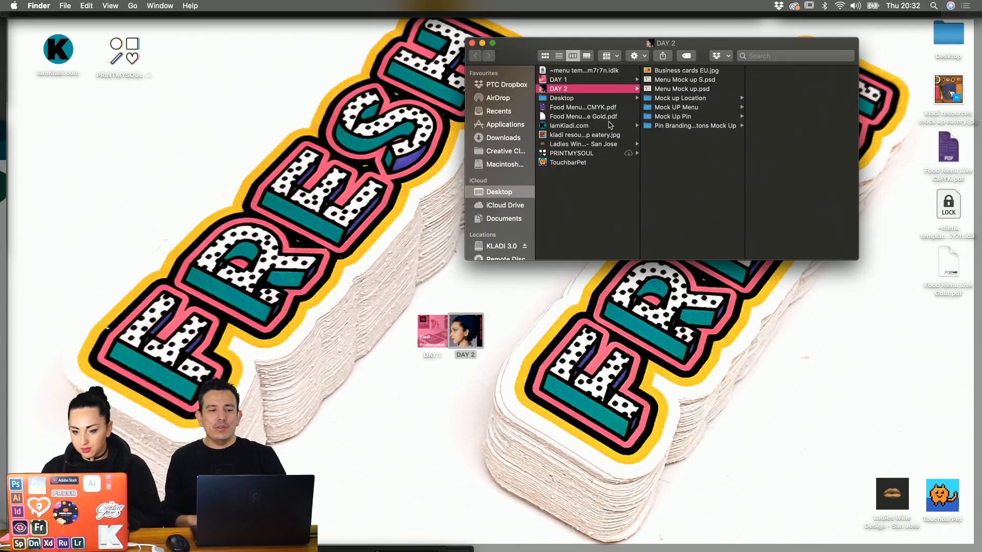
left_click(673, 74)
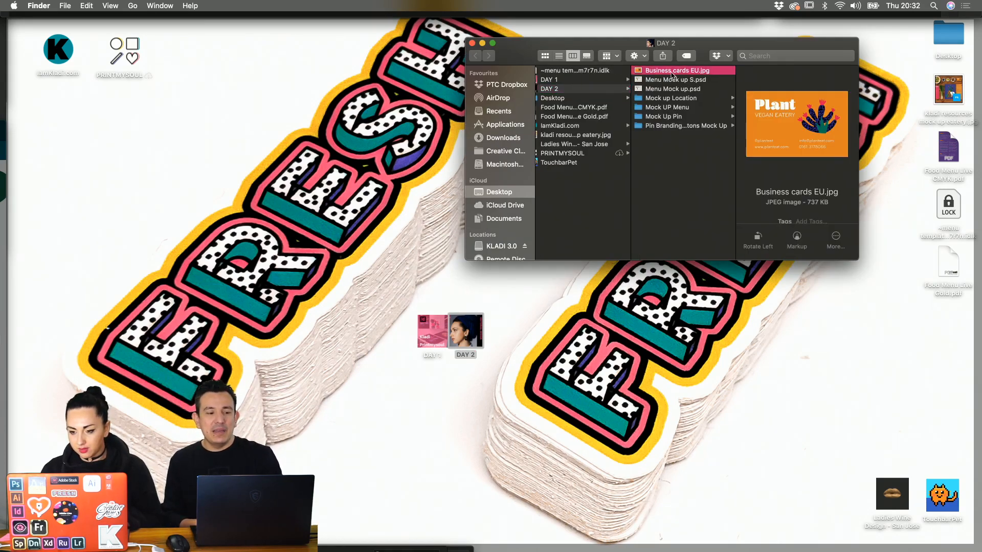
left_click(650, 99)
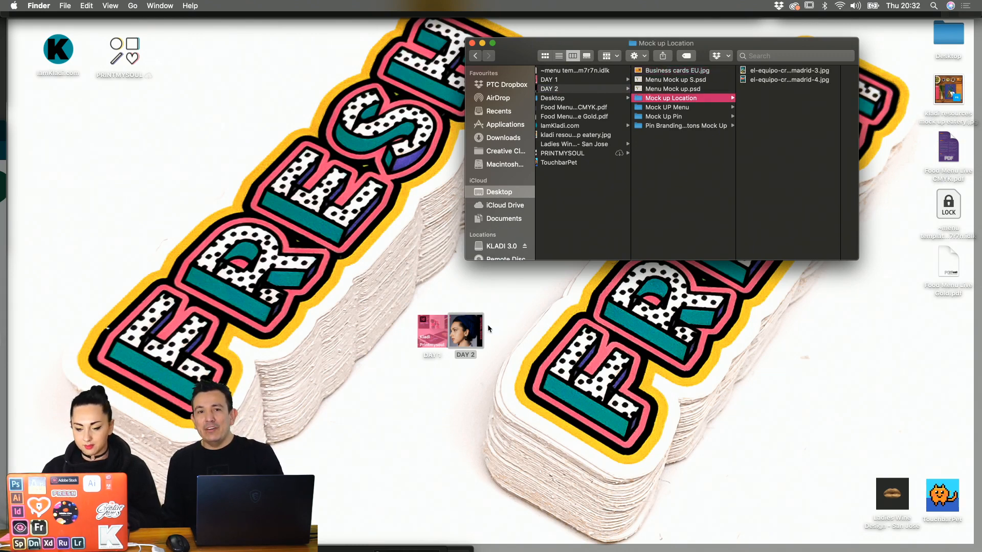
left_click(580, 283)
- Open Drink Menu plant.indd from the WIP folder inside DAY 1
left_click(589, 80)
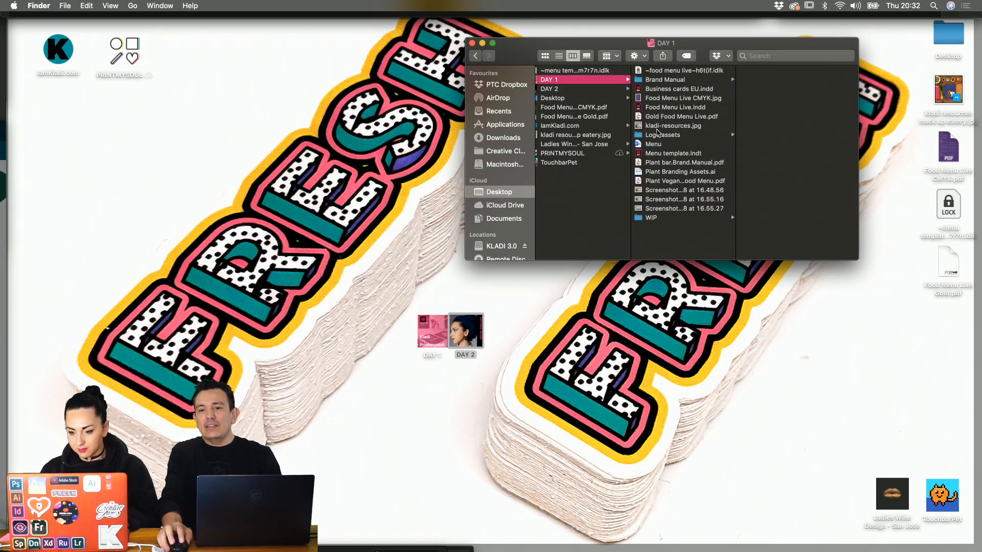
left_click(652, 218)
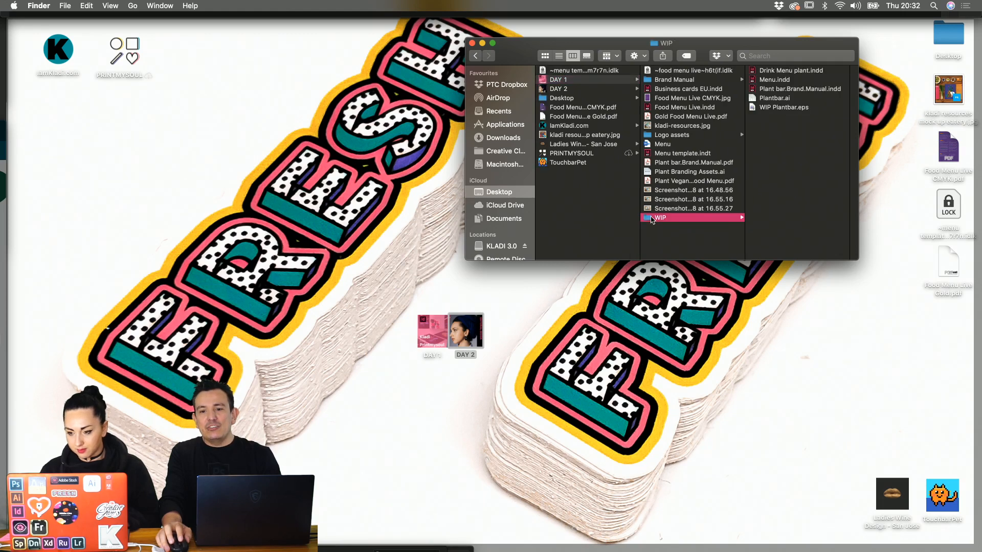
left_click(774, 73)
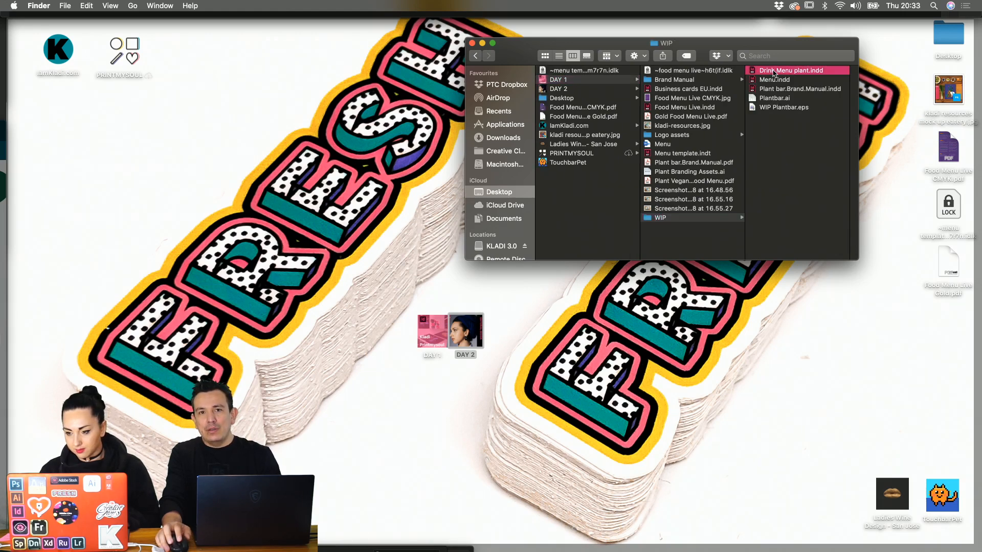
double_click(696, 68)
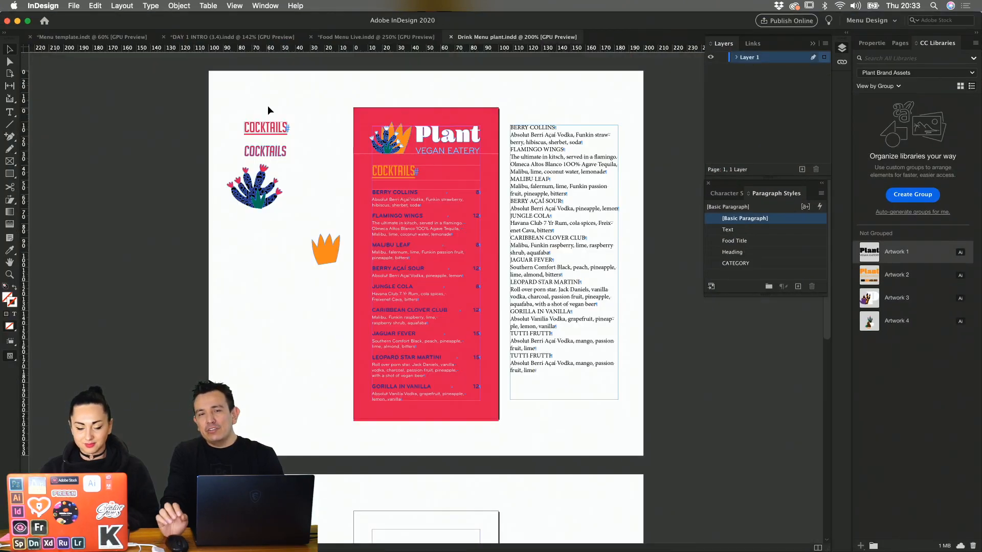
- Check the drink menu's page size and margins in Document Setup, then cancel the dialog
scroll(326, 147, "down", 4)
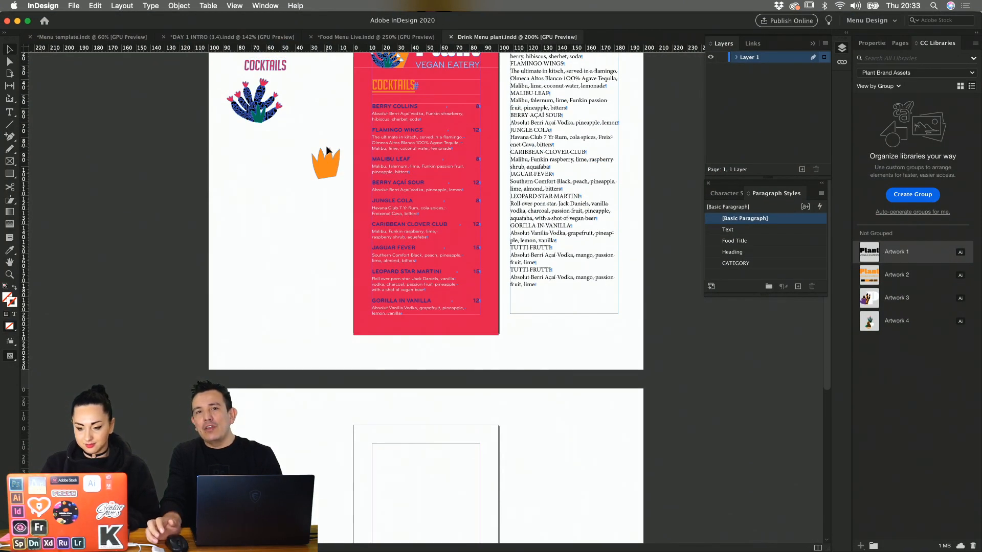
key("super+alt+i")
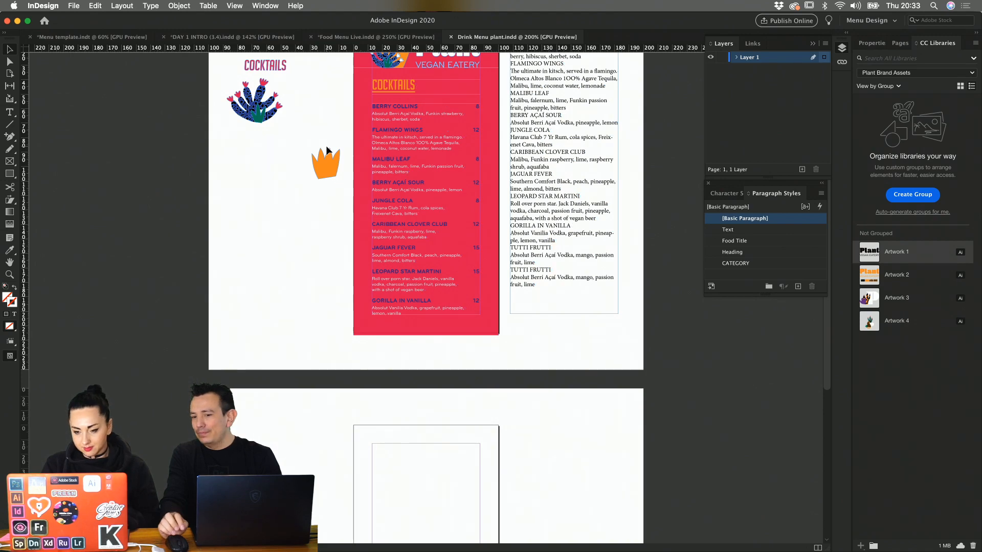
key("super+alt+p")
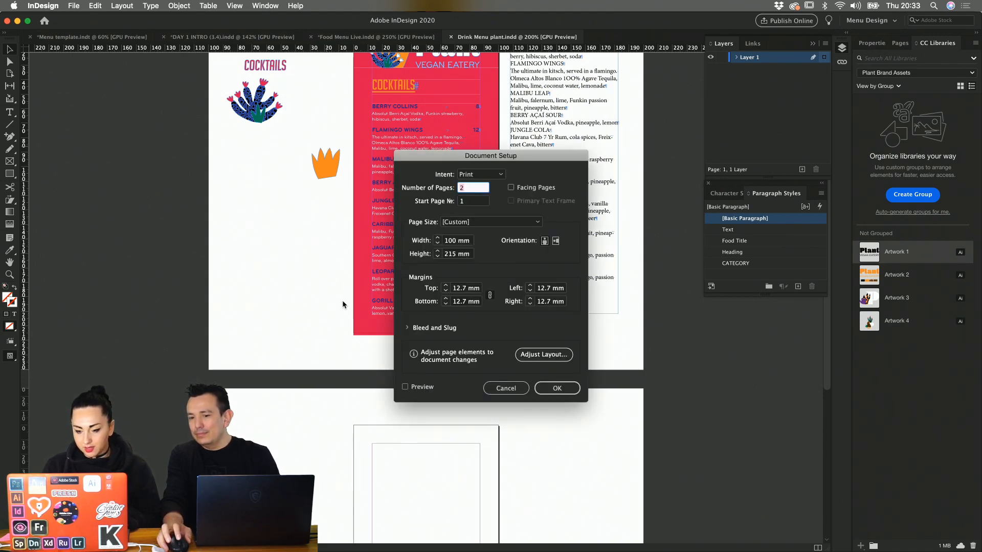
left_click(506, 388)
scroll(454, 270, "up", 4)
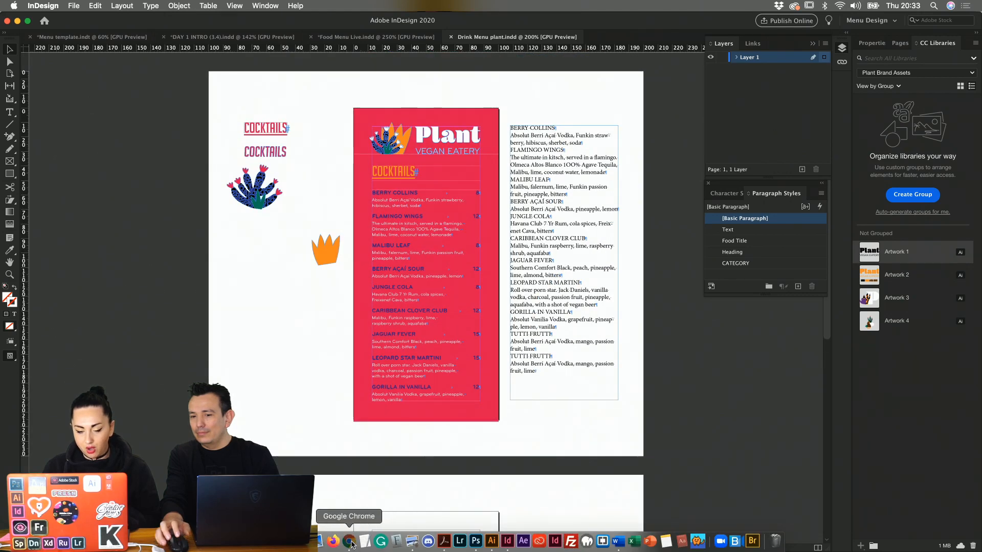
- Switch to Chrome and bring up the Resources page of the Squarespace site among the already open pages
left_click(350, 541)
left_click(505, 30)
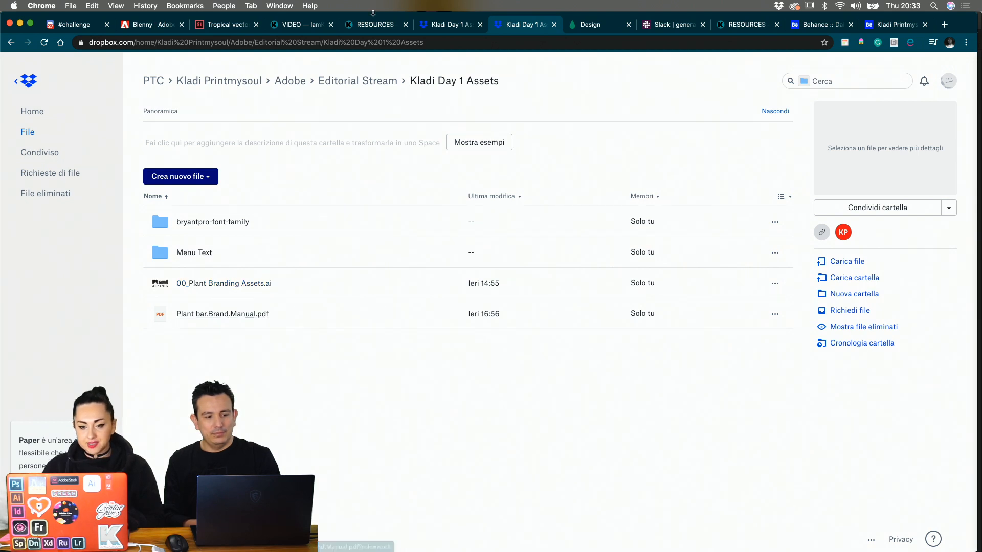
left_click(365, 25)
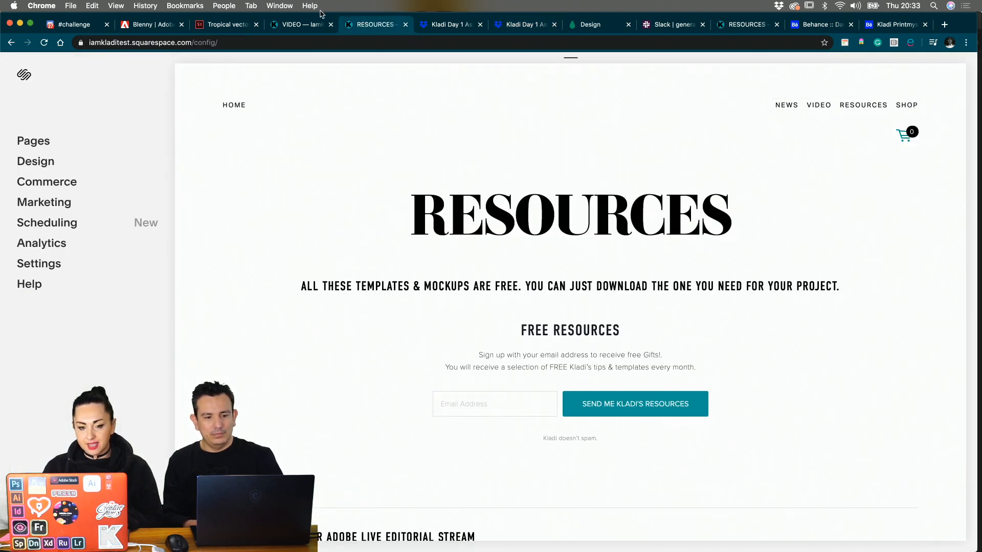
- Open iamkladi.com/resources in a new browser tab and show the email sign-up form under Free Resources
left_click(304, 27)
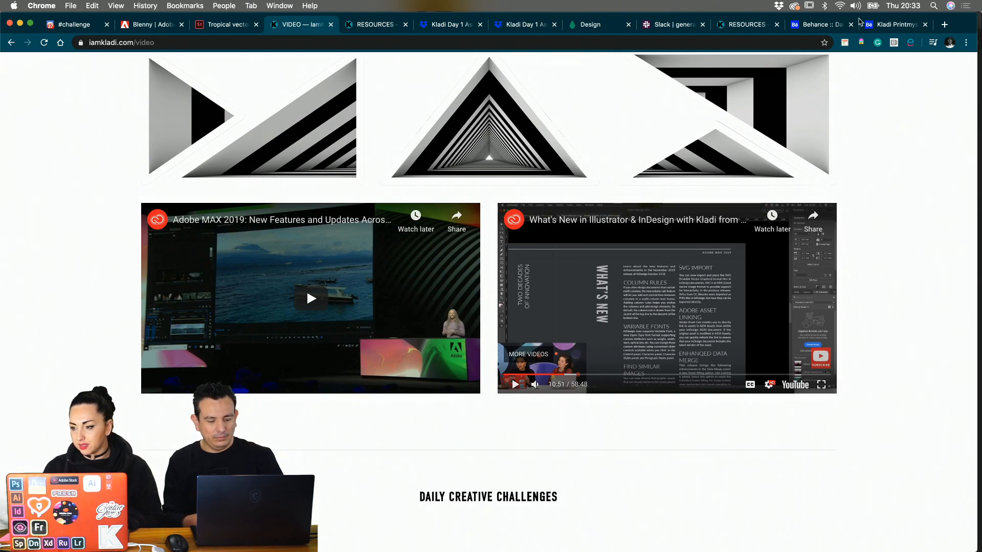
left_click(945, 24)
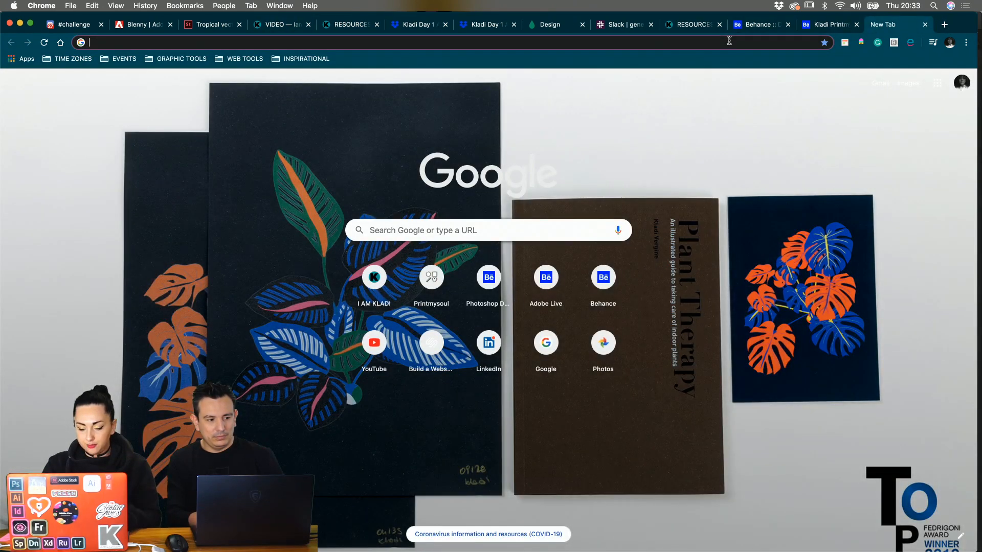
type("iamkladi.com/resources")
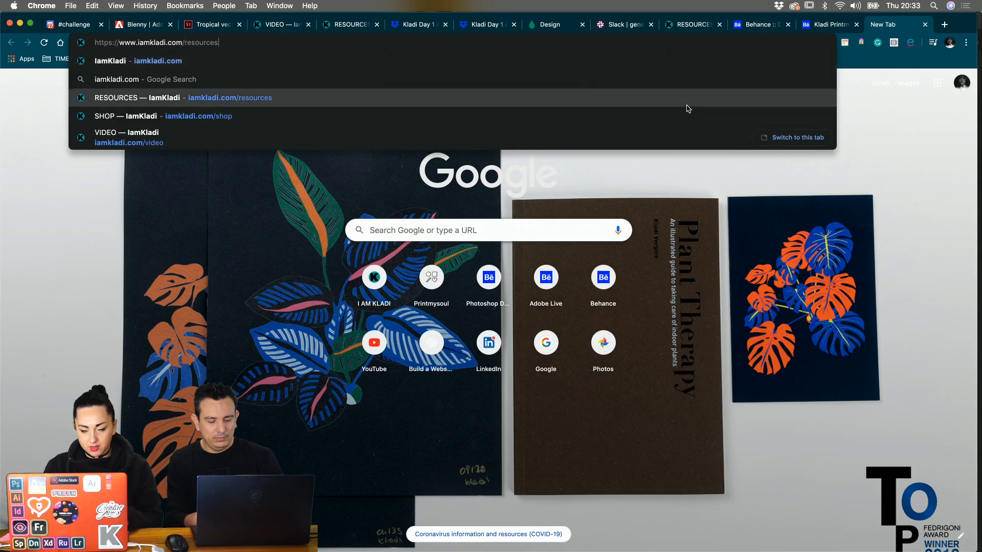
left_click(688, 104)
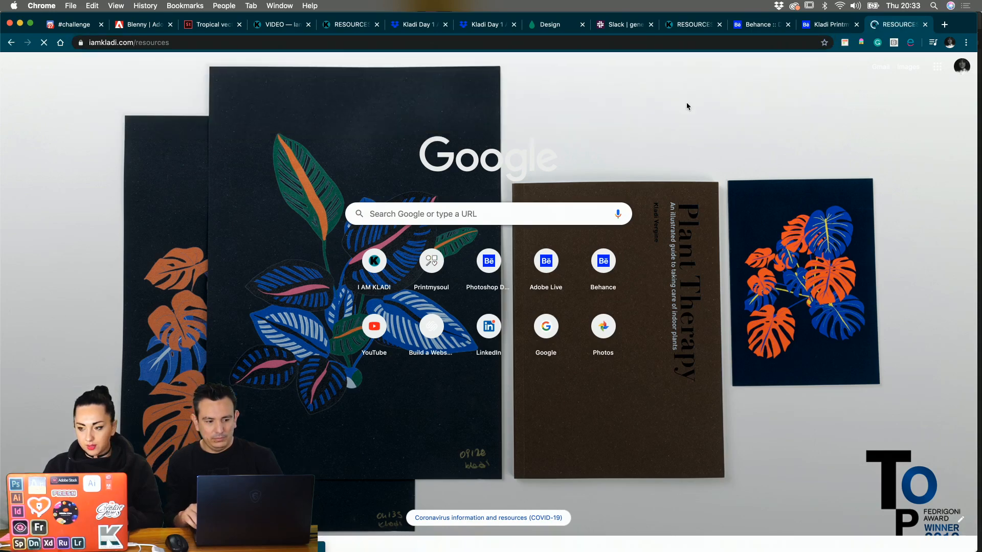
scroll(496, 258, "down", 2)
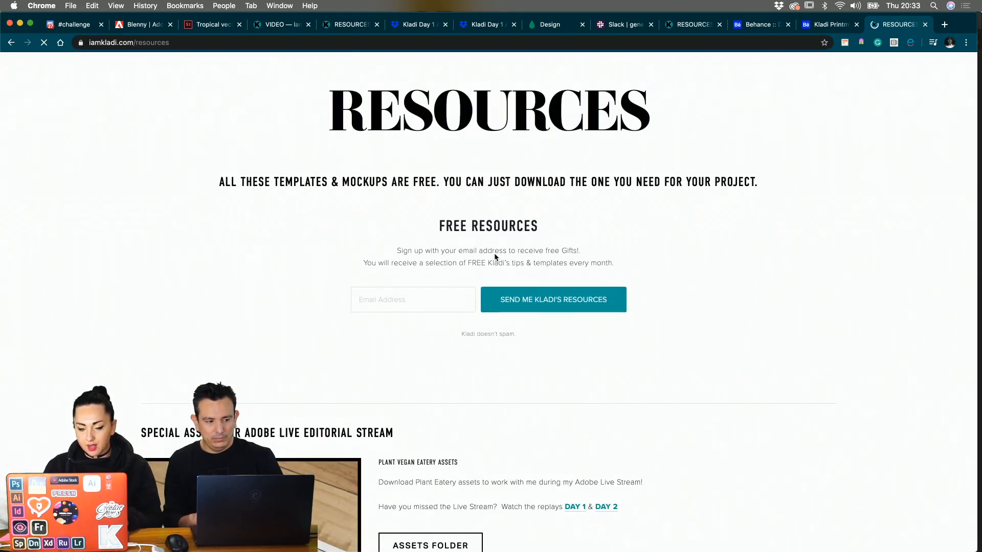
left_click(376, 291)
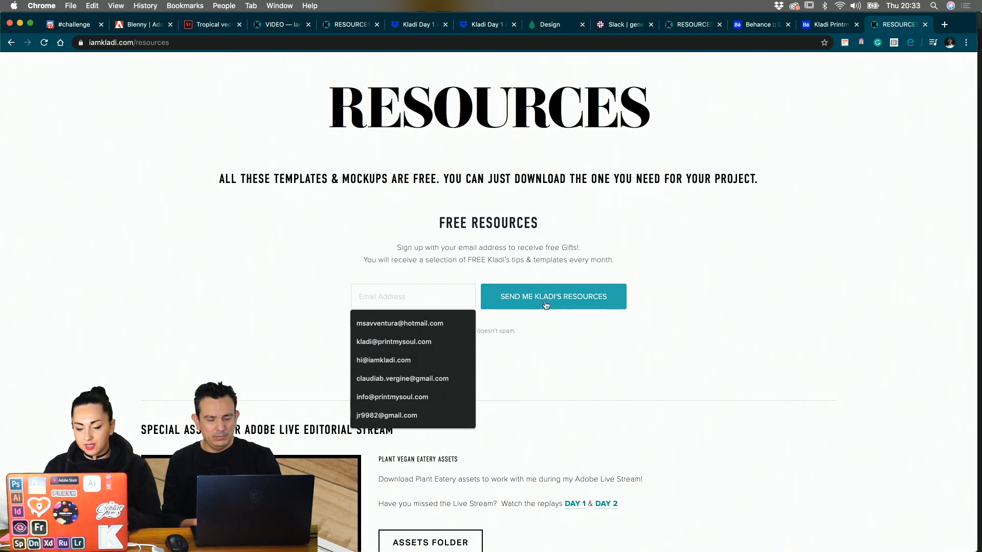
left_click(689, 287)
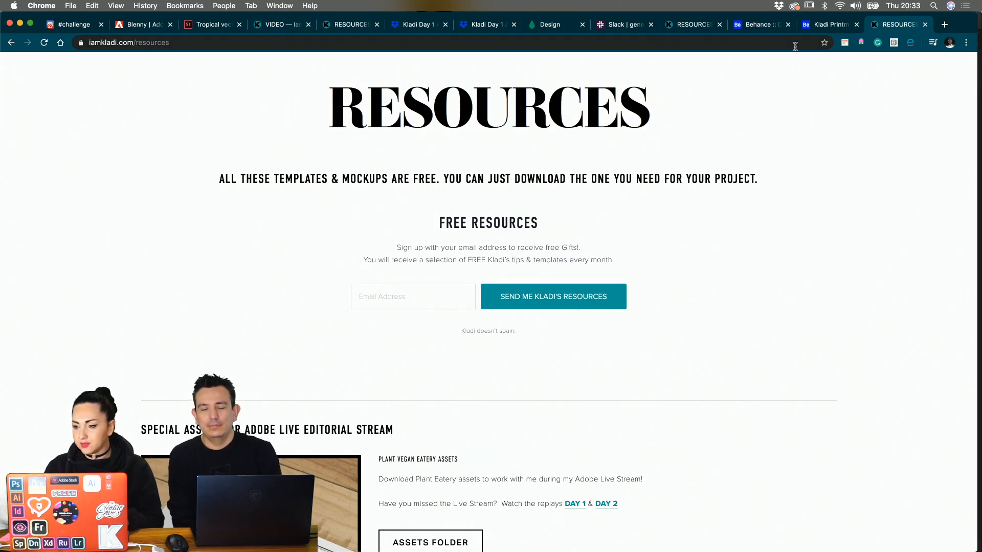
- Look over the Kladi Day 1 Assets folder in Dropbox and the Plant Therapy book on Behance, and return to the public Resources page
left_click(946, 24)
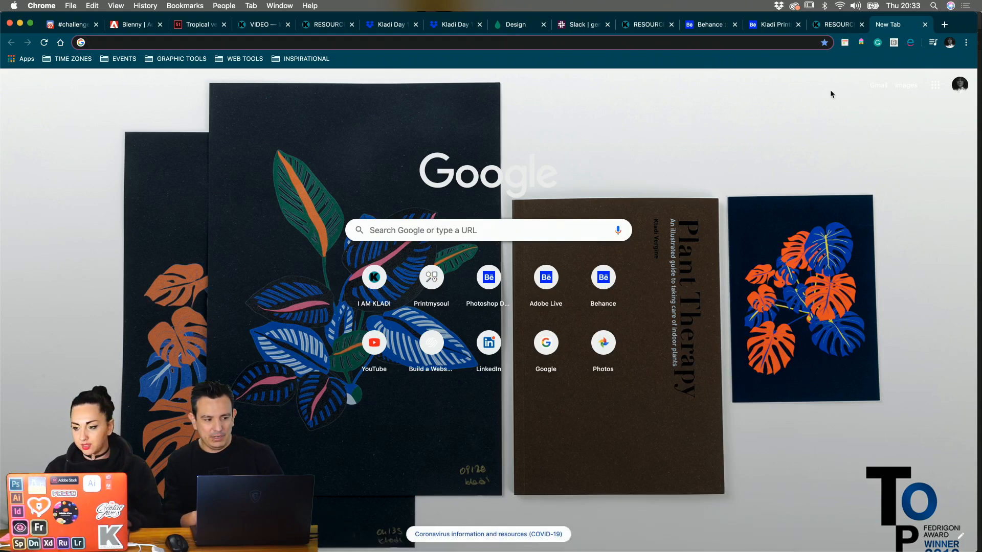
left_click(829, 26)
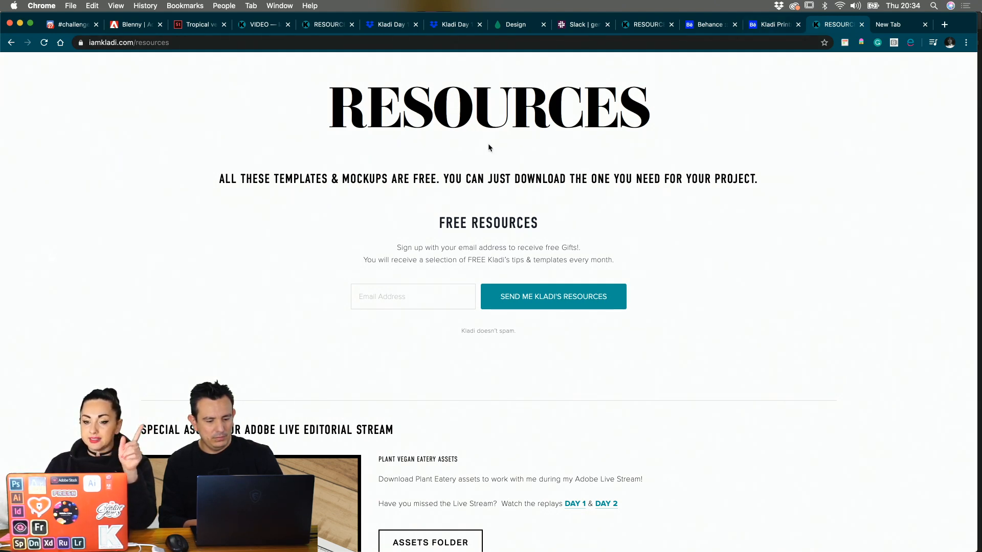
left_click(446, 27)
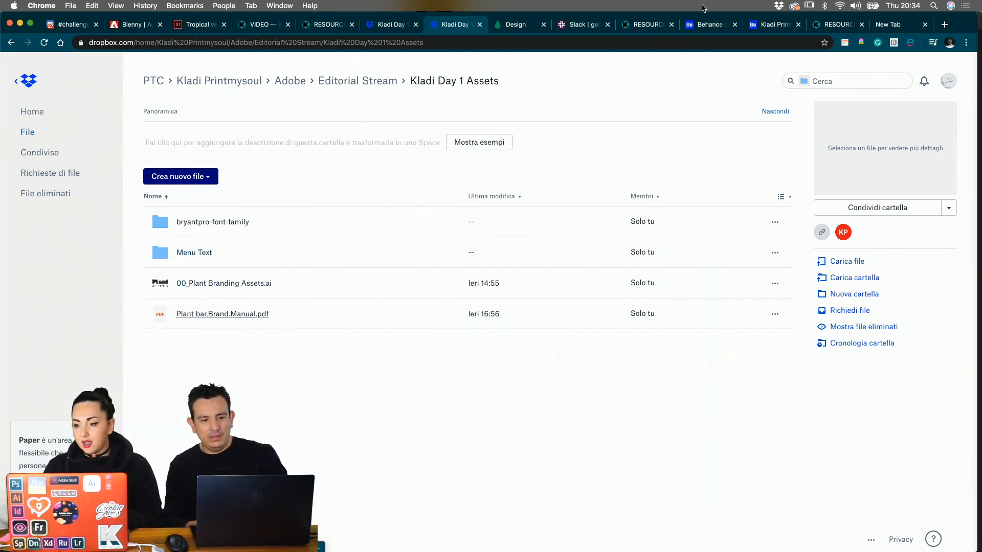
left_click(775, 26)
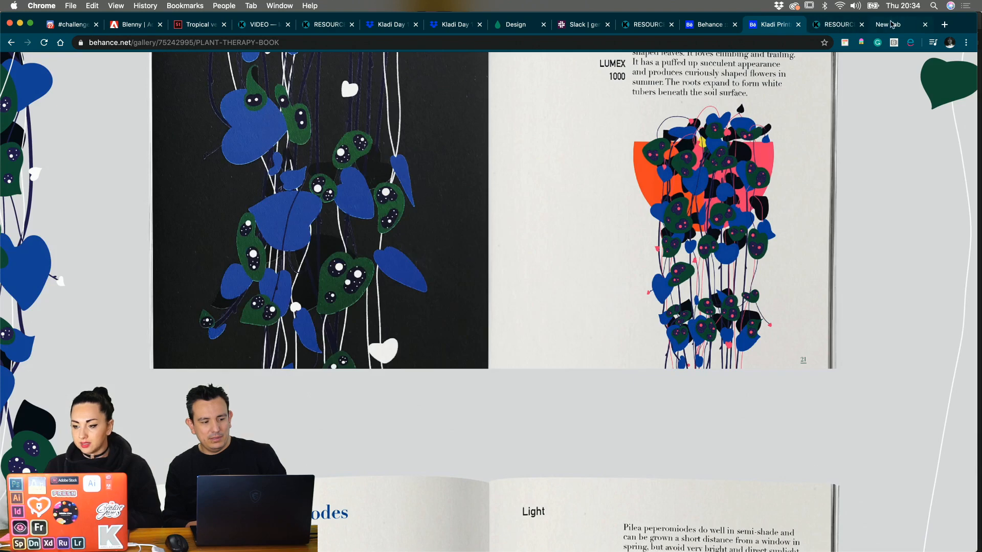
left_click(890, 25)
left_click(455, 26)
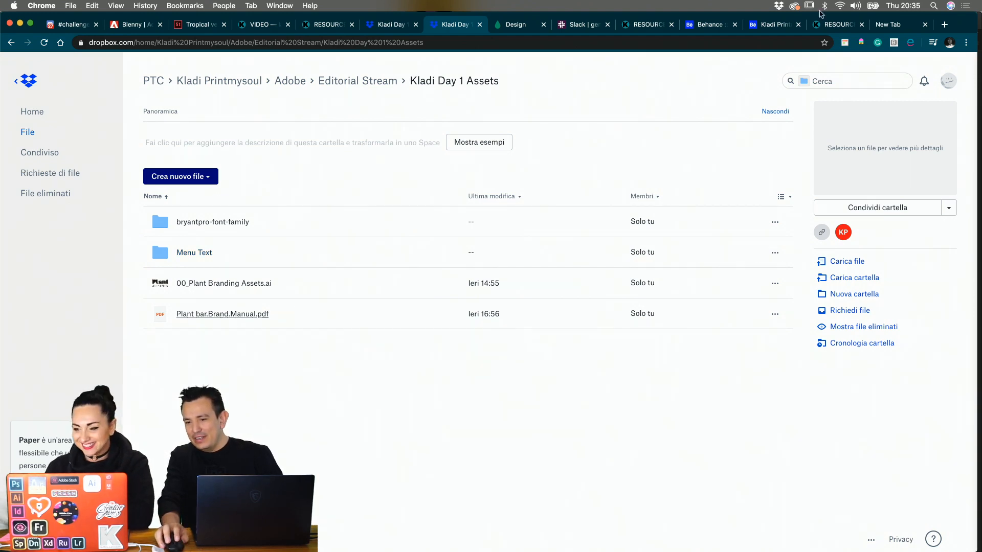
left_click(832, 27)
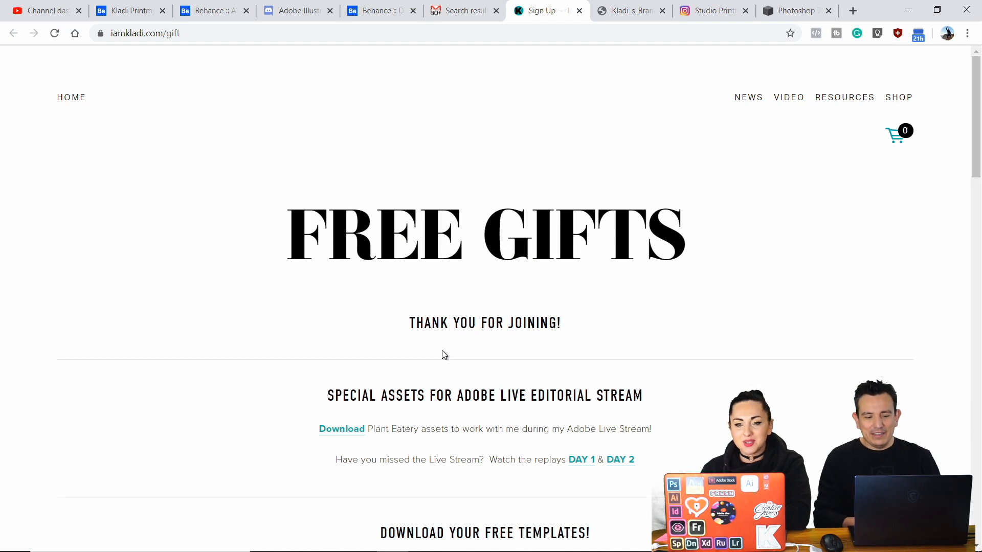
- Look through the Free Gifts page's stream assets and downloadable InDesign templates down to the page's end, and return to its start
scroll(710, 352, "down", 1)
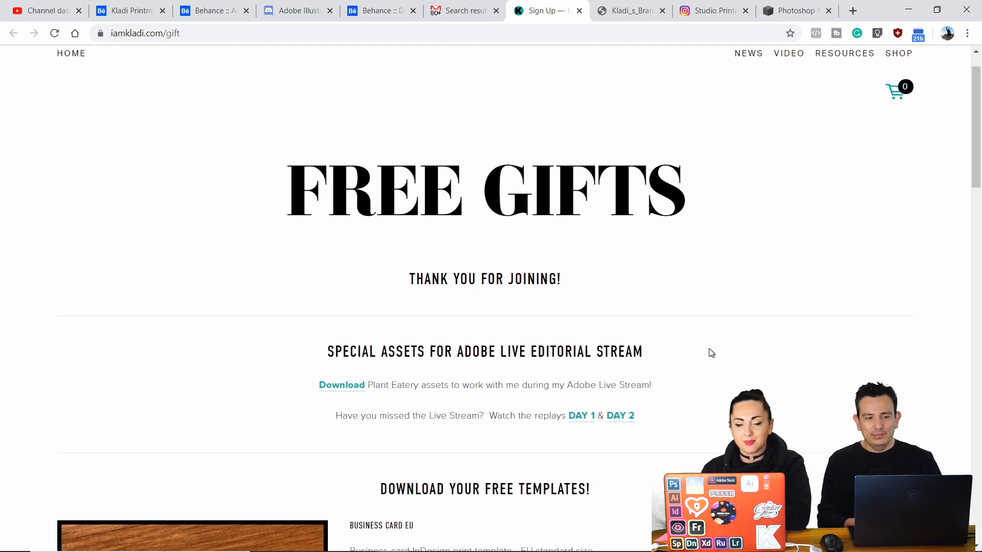
scroll(711, 353, "down", 1)
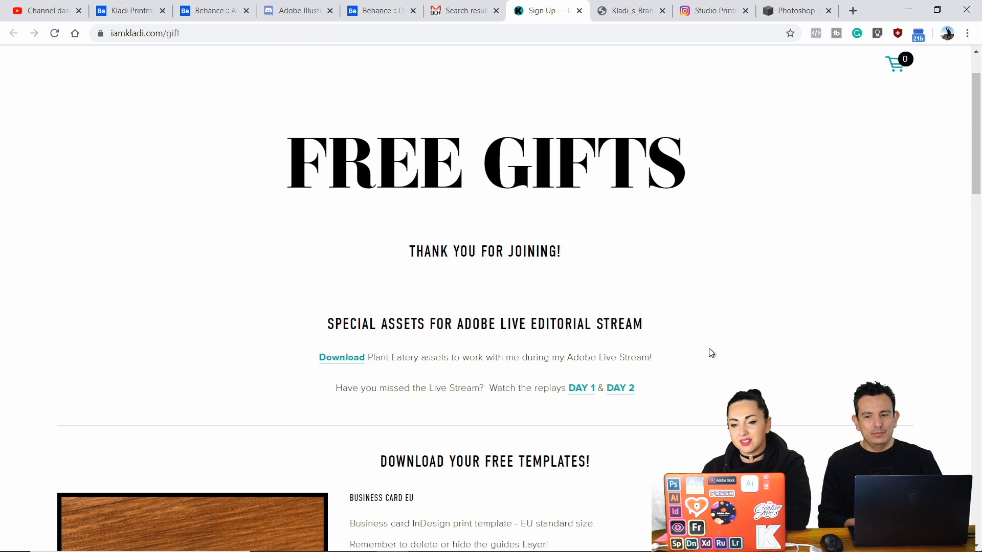
scroll(709, 350, "down", 1)
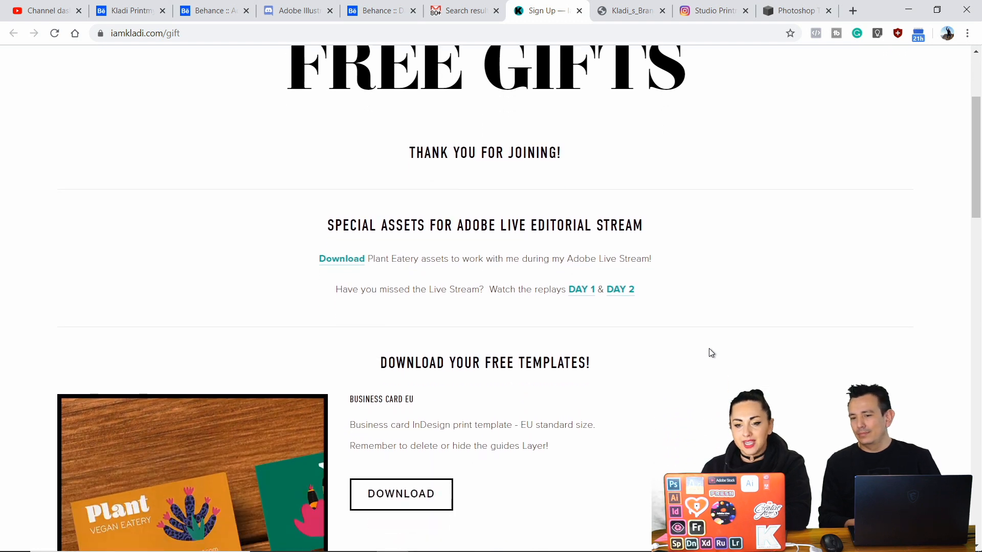
scroll(710, 349, "down", 1)
scroll(709, 348, "down", 1)
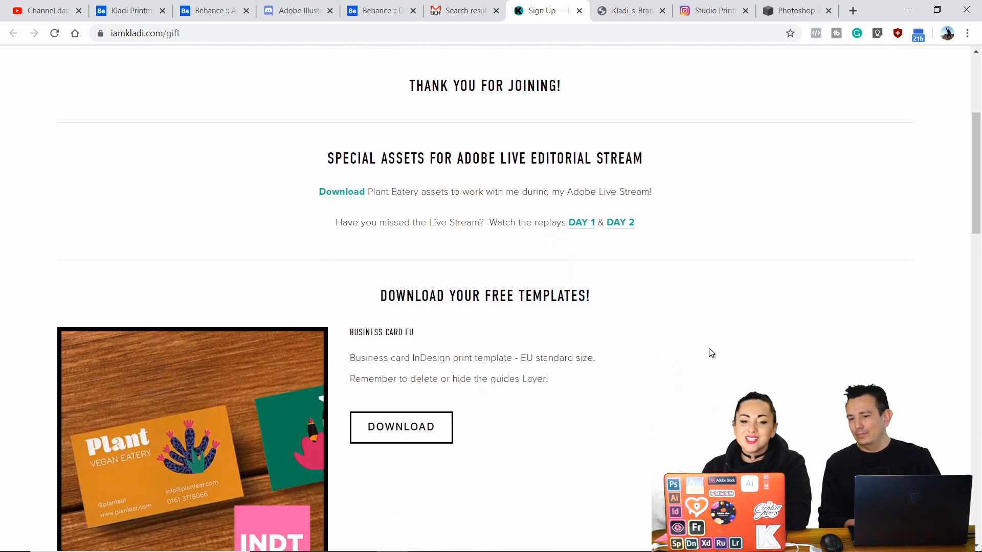
scroll(709, 349, "down", 3)
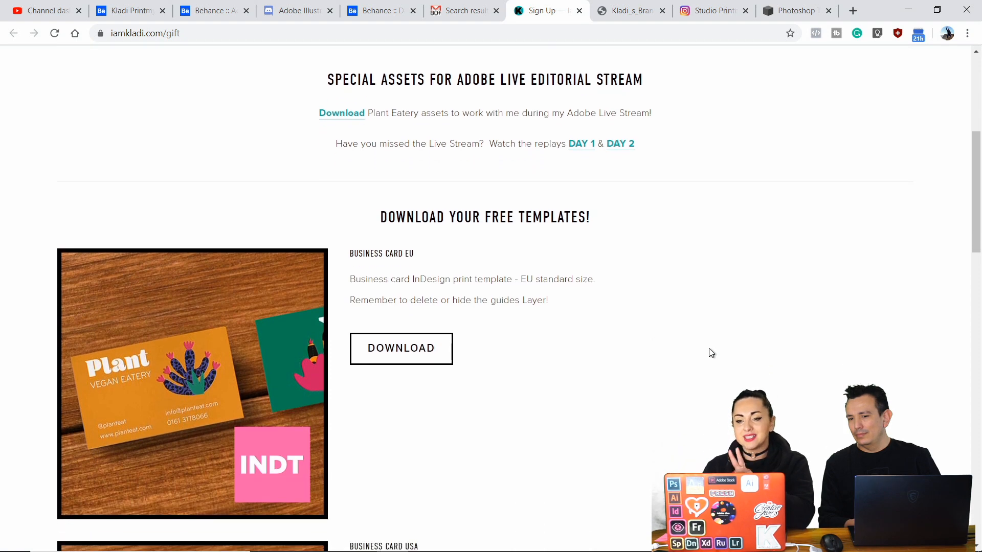
scroll(709, 349, "down", 11)
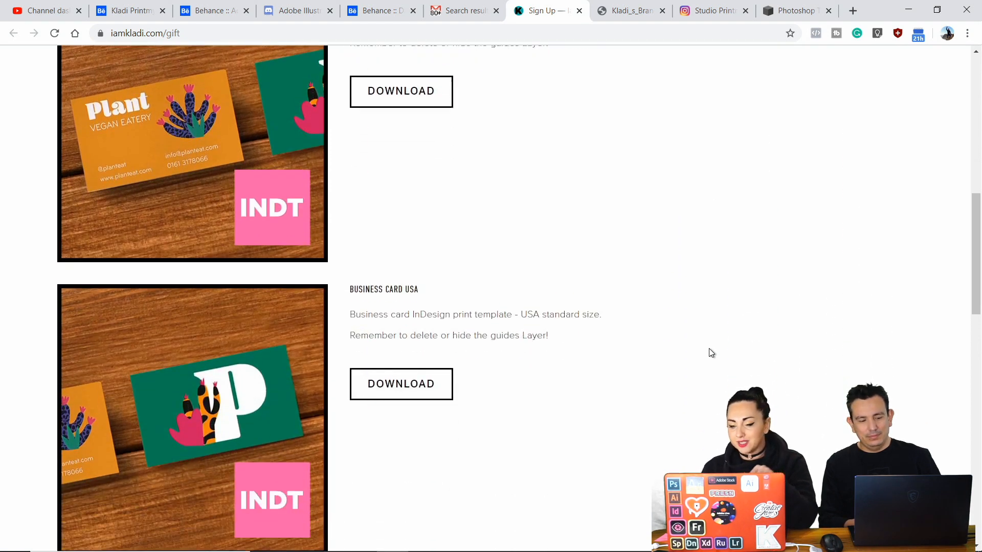
scroll(709, 353, "down", 5)
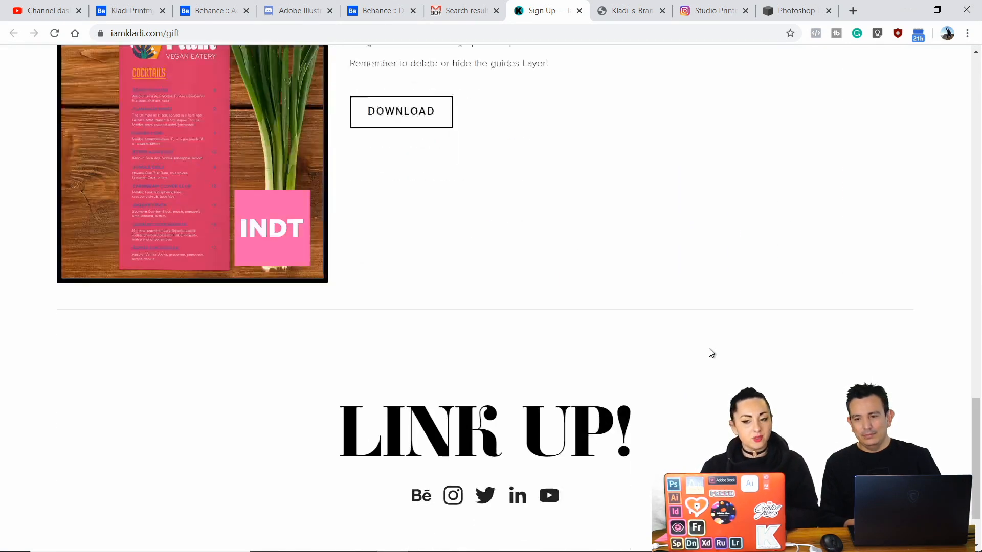
scroll(709, 353, "up", 12)
scroll(710, 351, "up", 12)
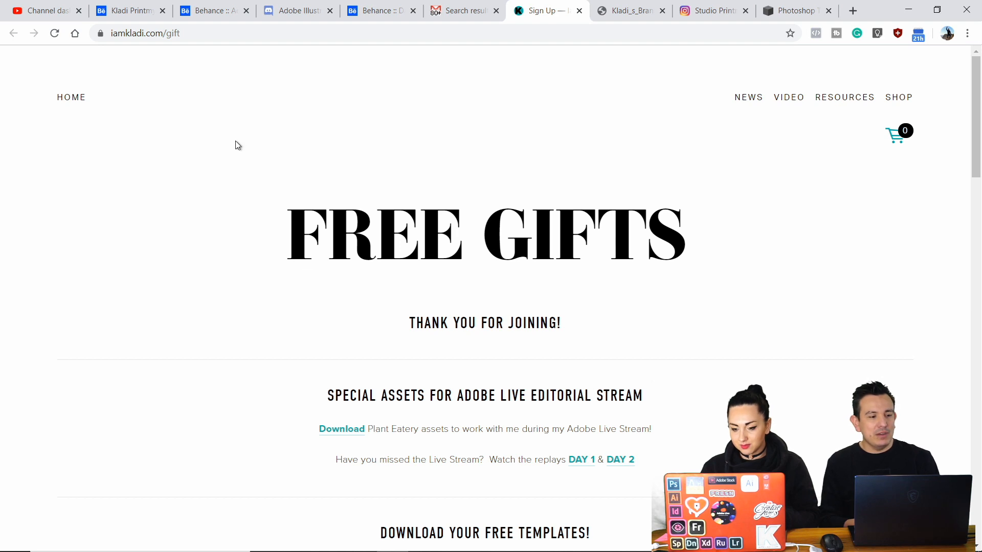
- Continue from the Adobe Illustrator invite page to the web version of its Discord server
left_click(287, 17)
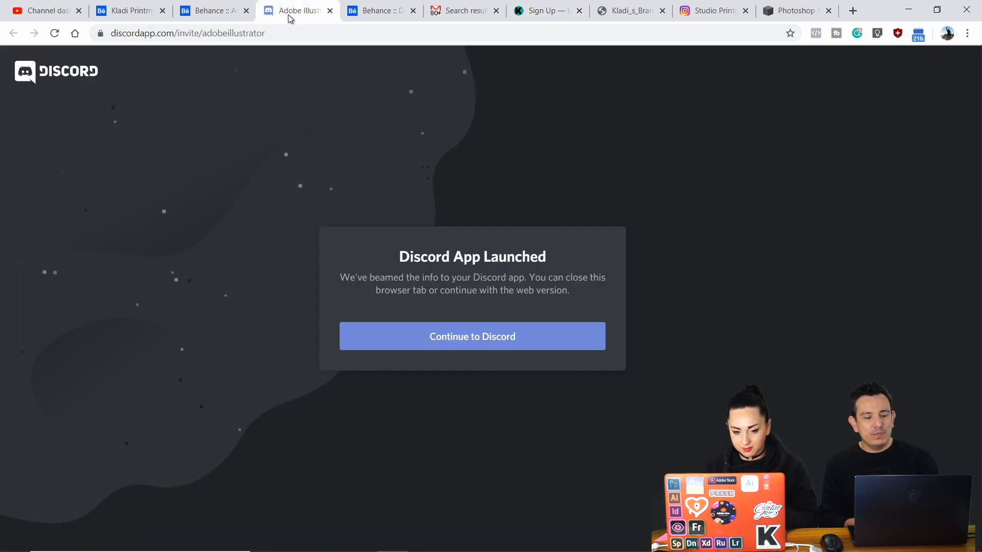
left_click(478, 341)
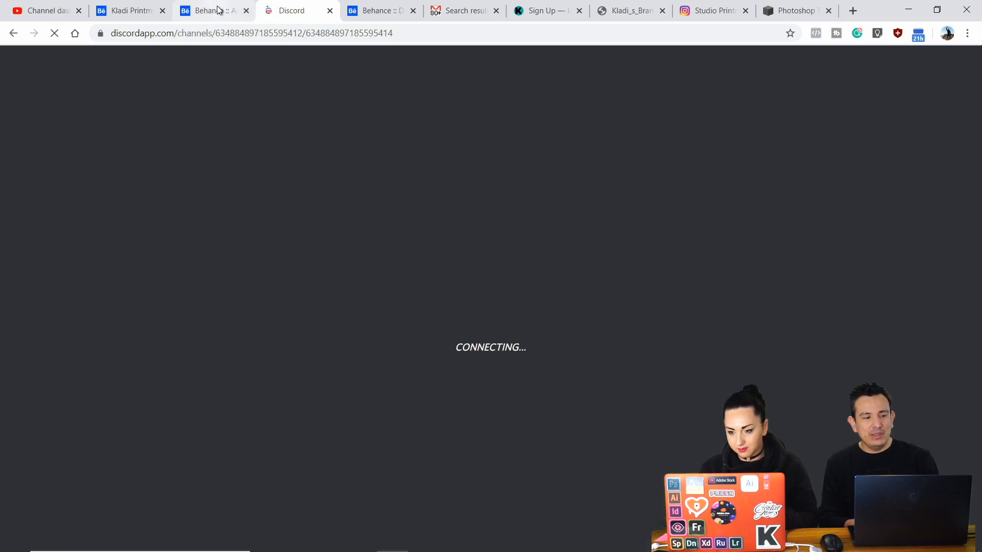
left_click(218, 10)
left_click(289, 10)
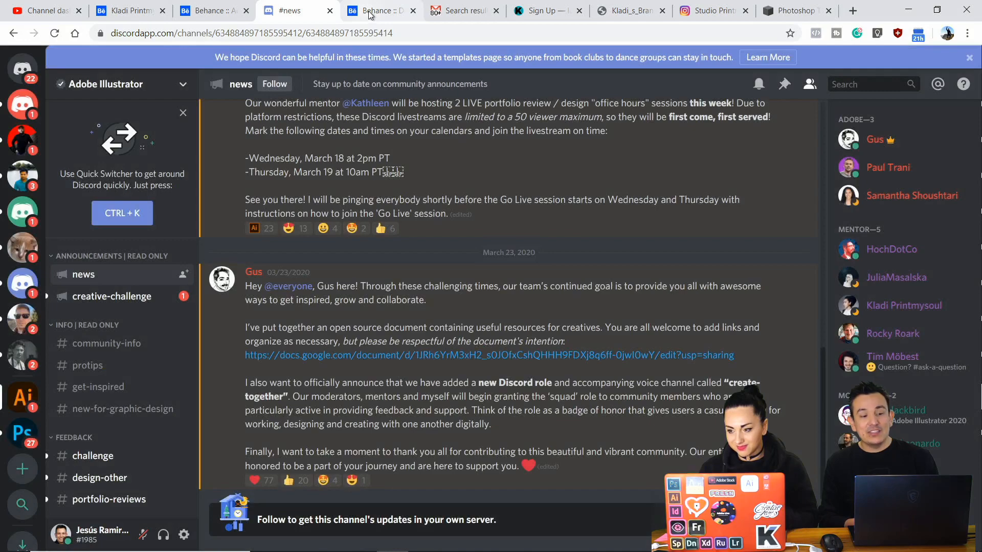
- Review the Illustrator Daily Creative Challenge page on Behance, from the how-it-works section to the daily challenges, dismissing the low-battery notice
left_click(372, 10)
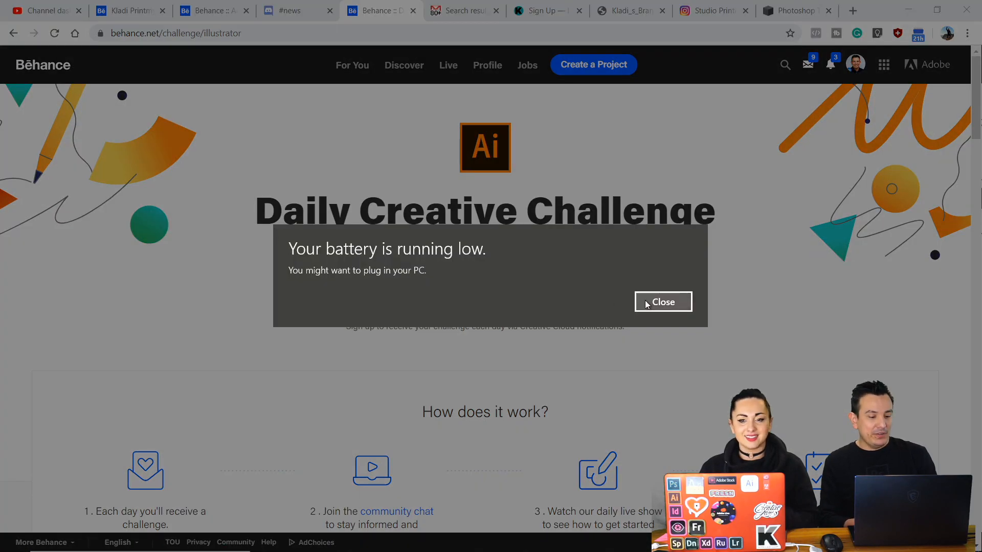
left_click(657, 301)
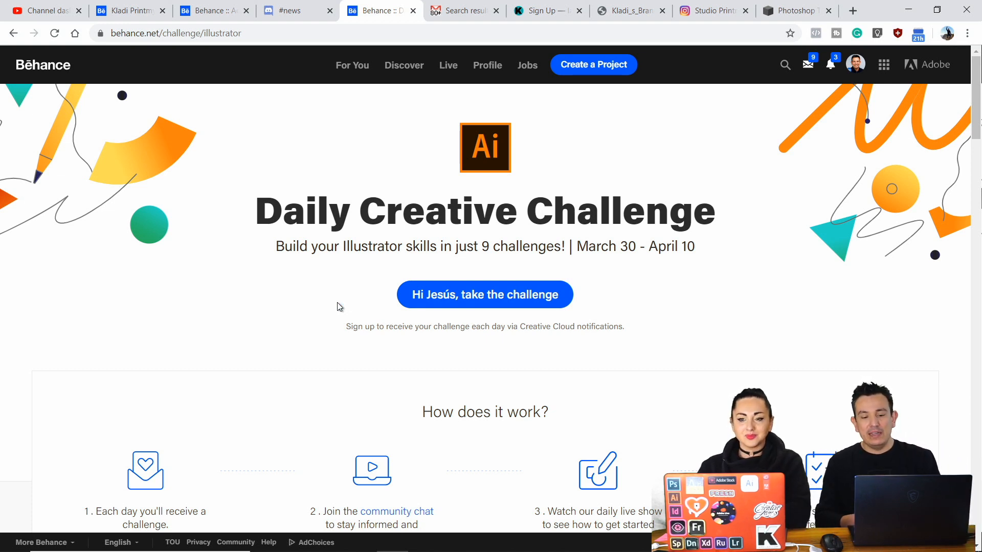
scroll(338, 306, "down", 1)
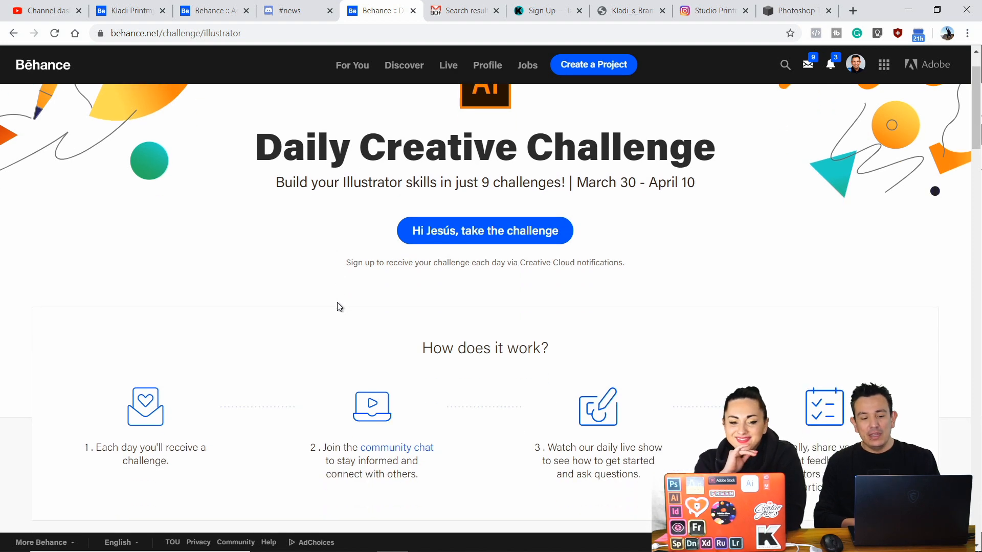
scroll(337, 306, "down", 20)
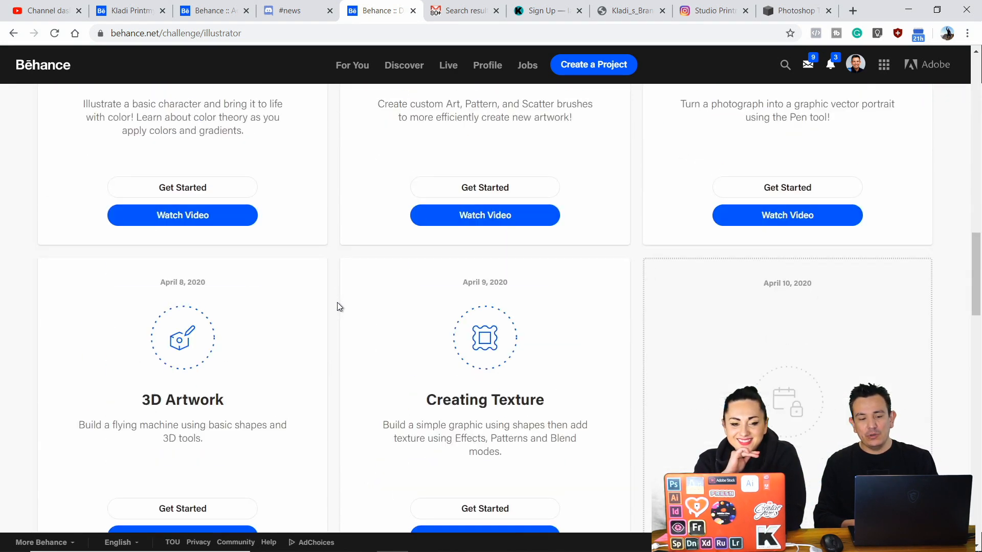
scroll(337, 302, "down", 2)
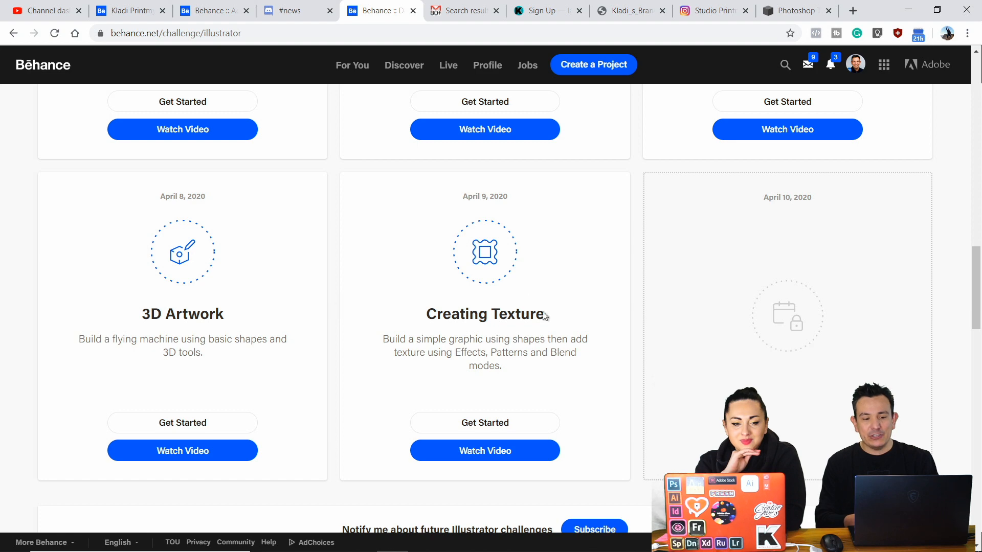
scroll(517, 303, "up", 20)
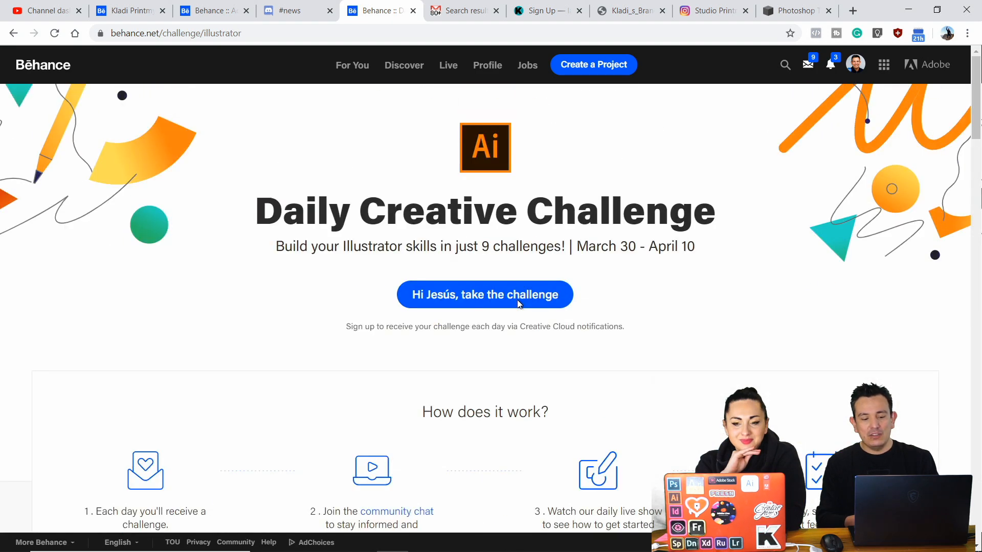
scroll(484, 354, "down", 3)
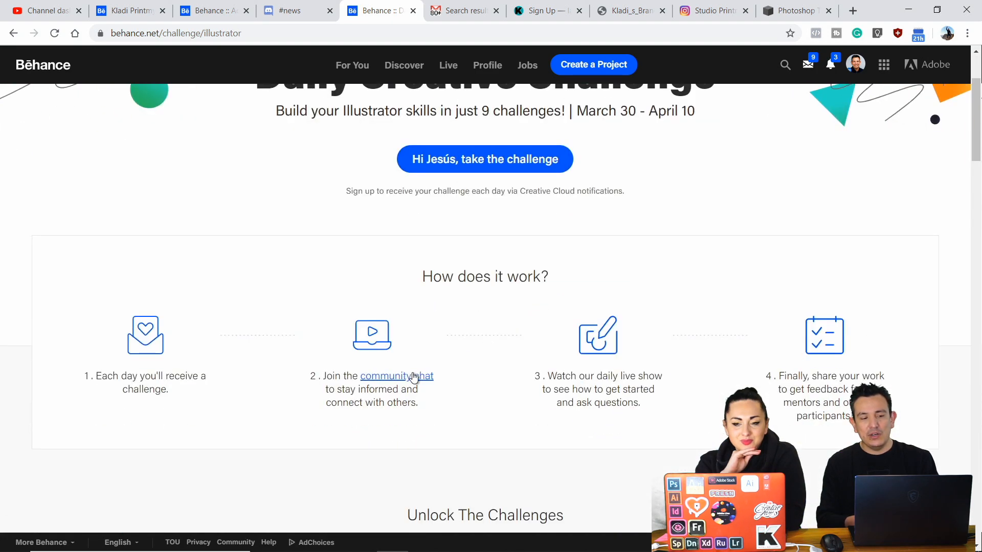
- Open the challenge channel of the Adobe Illustrator Discord server and browse its feedback posts
left_click(299, 11)
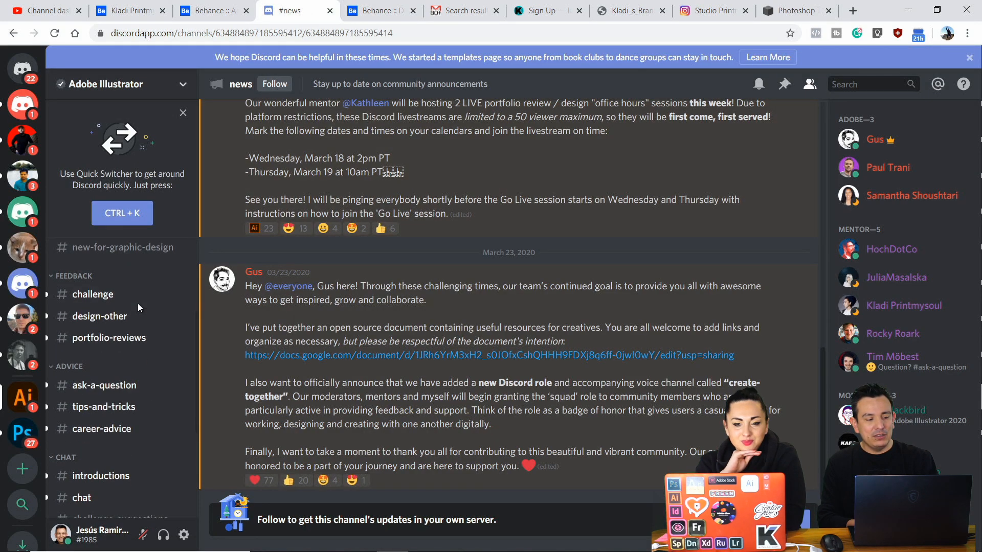
left_click(104, 299)
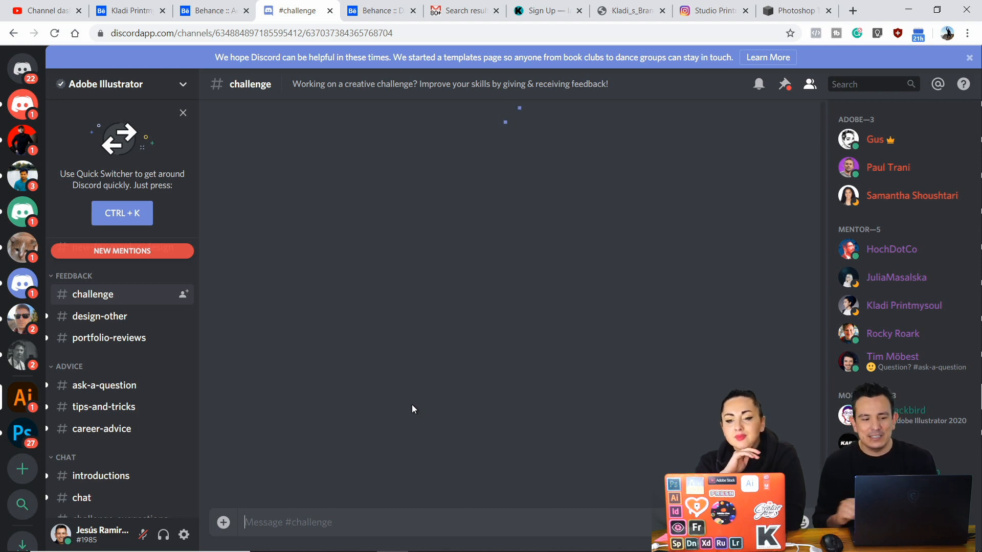
scroll(462, 407, "down", 20)
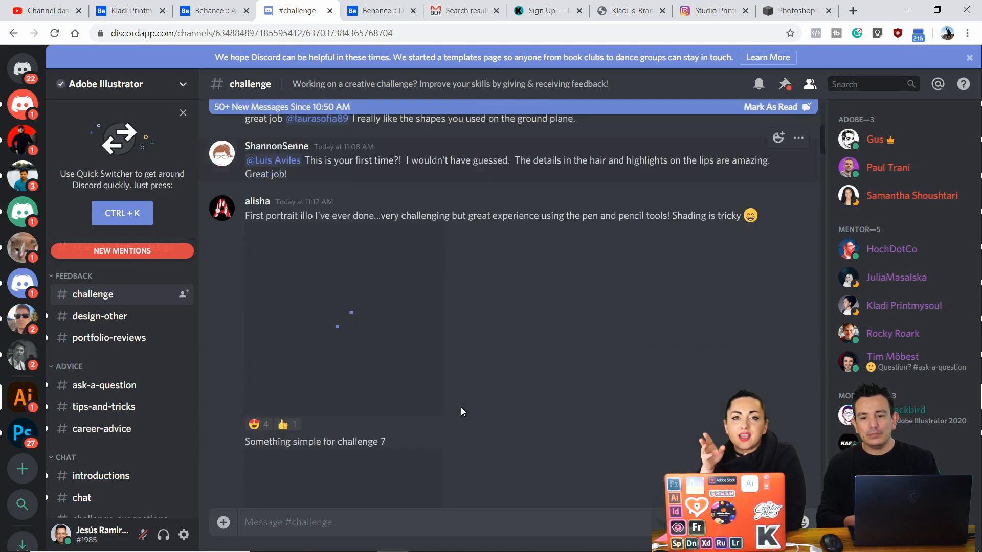
scroll(461, 407, "down", 10)
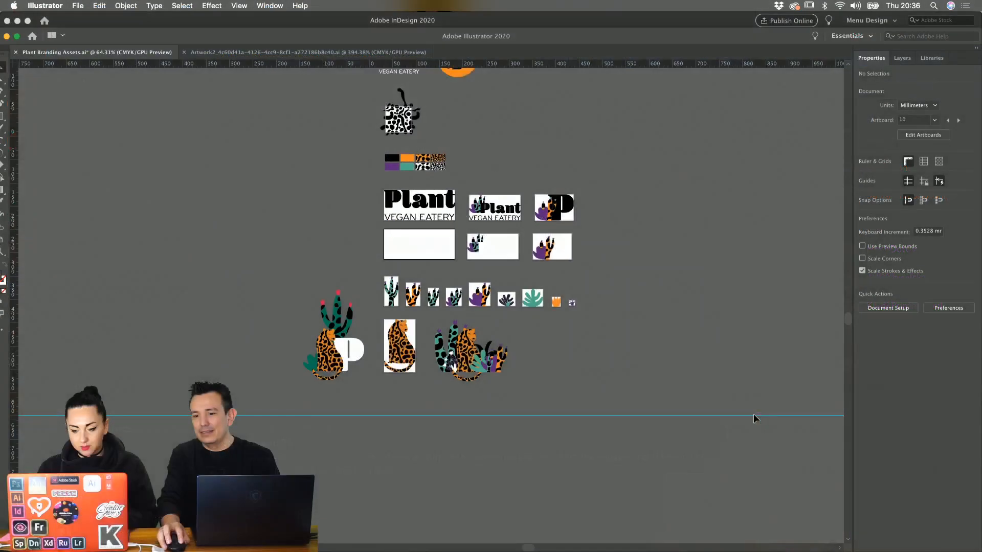
- Bring the Plant logo variations into view and show the Plant Brand Assets library
scroll(741, 408, "up", 5)
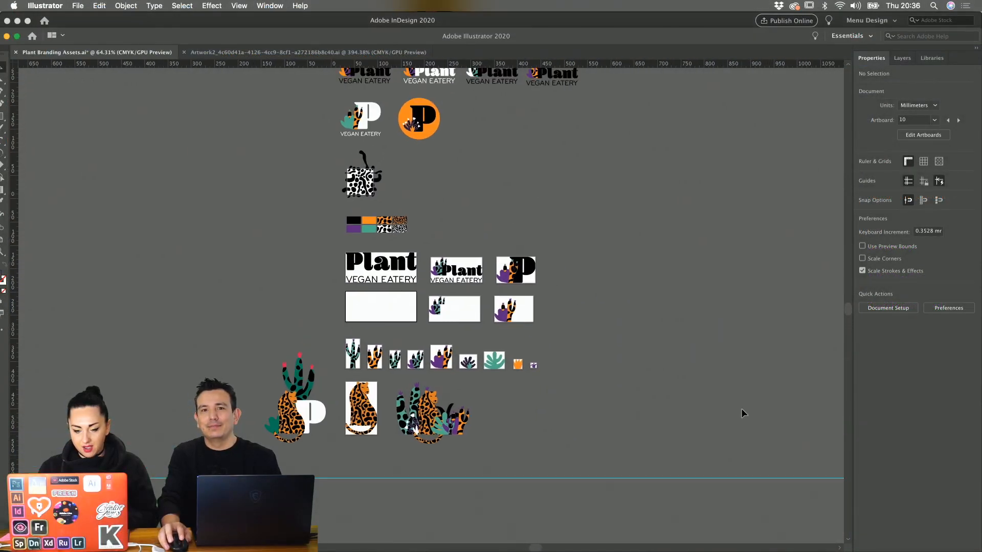
scroll(741, 408, "up", 3)
scroll(741, 408, "right", 3)
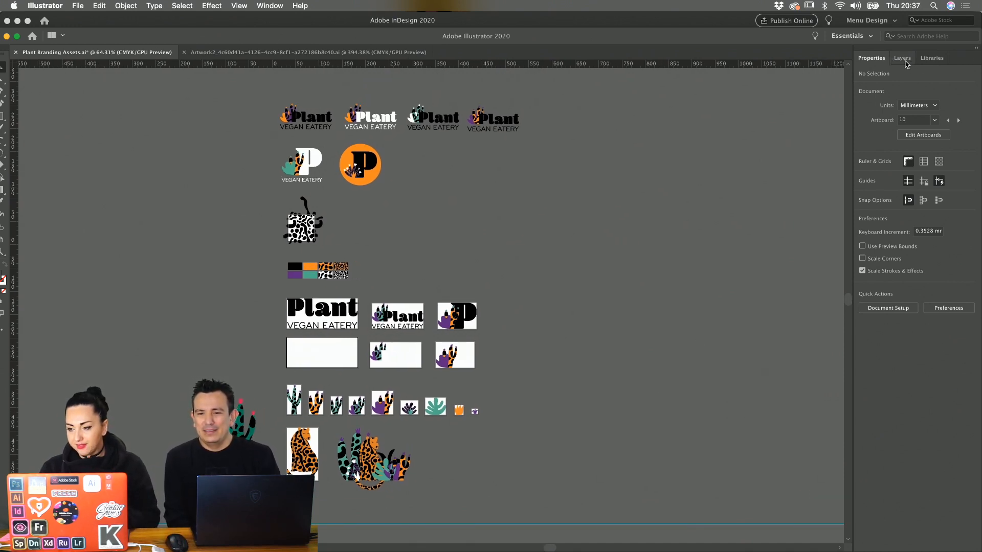
left_click(927, 59)
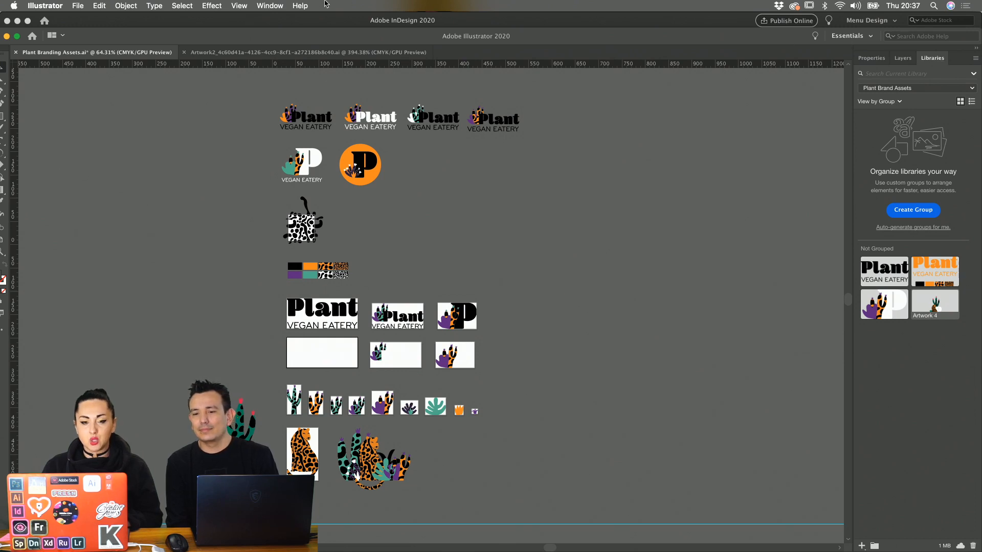
- Examine where the Libraries panel can be enabled and where a new library can be created
left_click(270, 6)
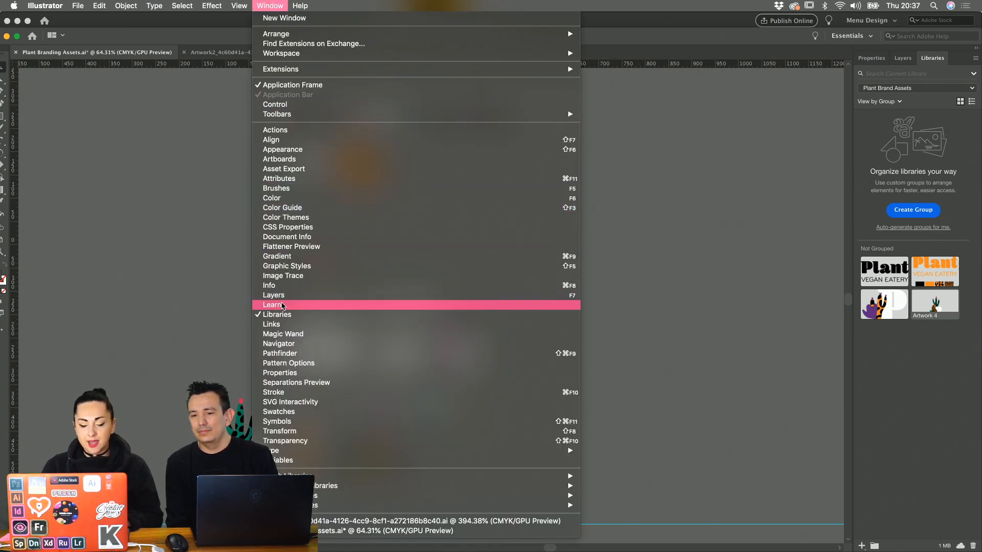
left_click(900, 11)
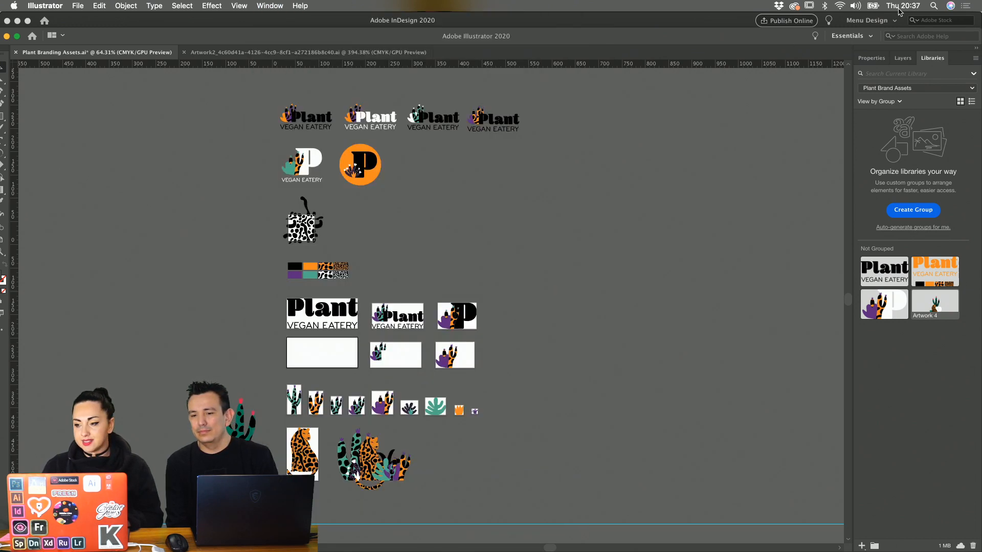
left_click(972, 89)
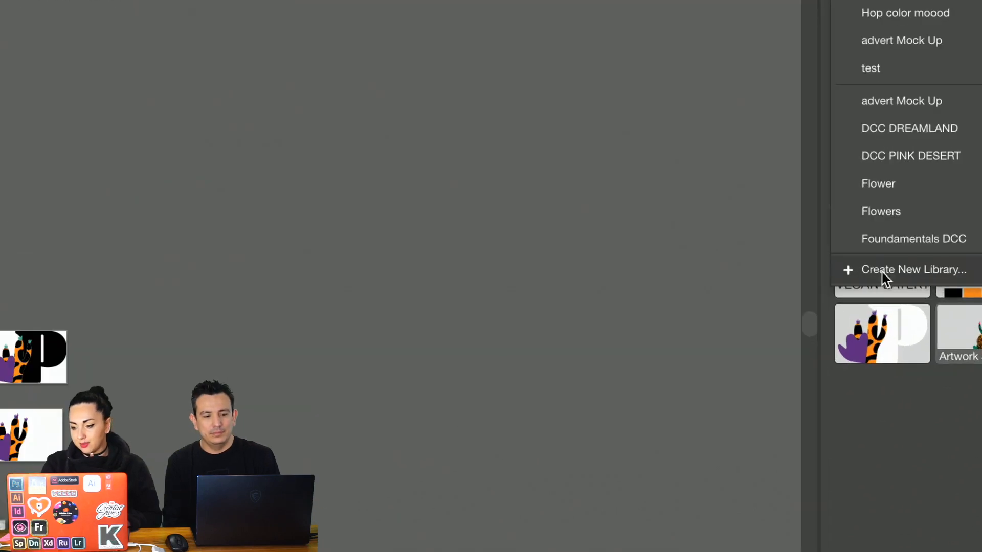
left_click(933, 395)
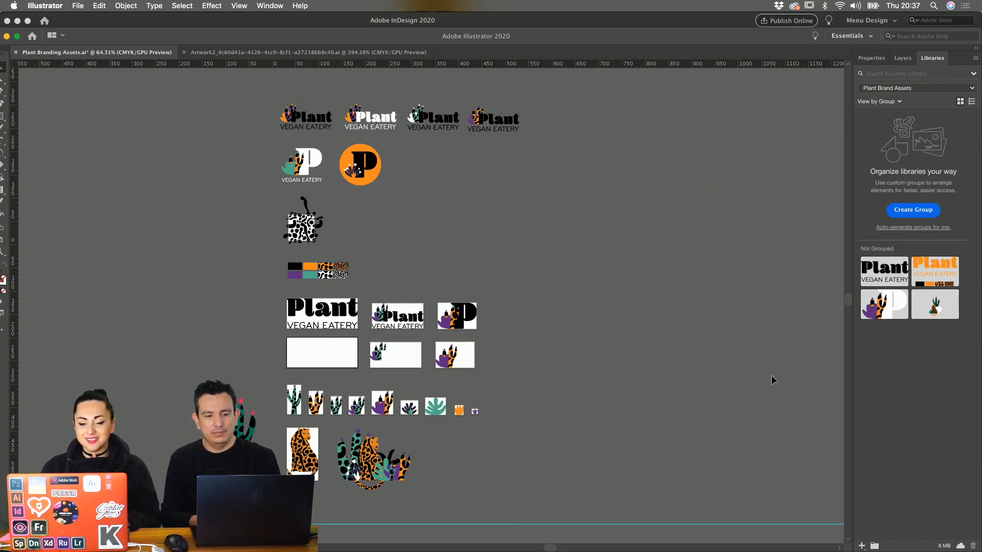
right_click(514, 352)
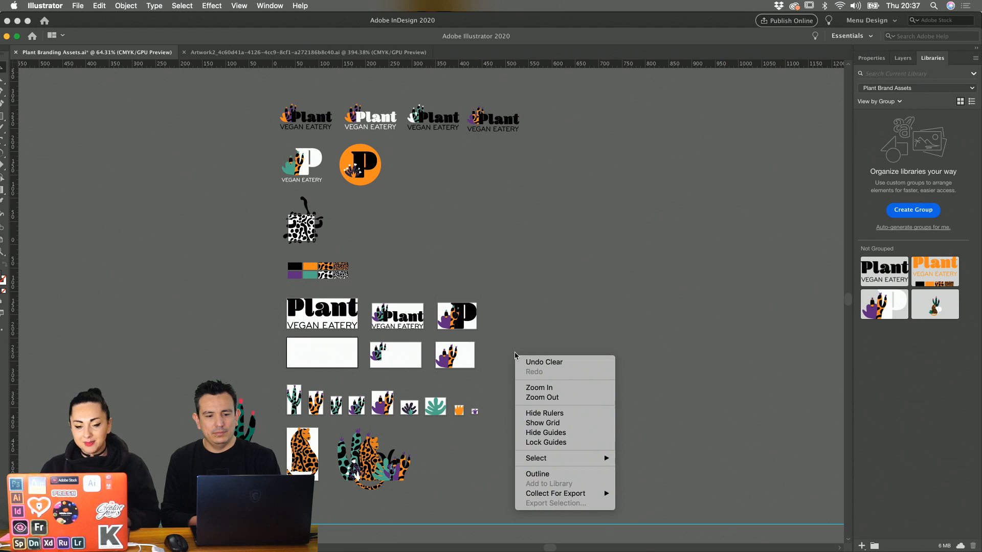
left_click(430, 164)
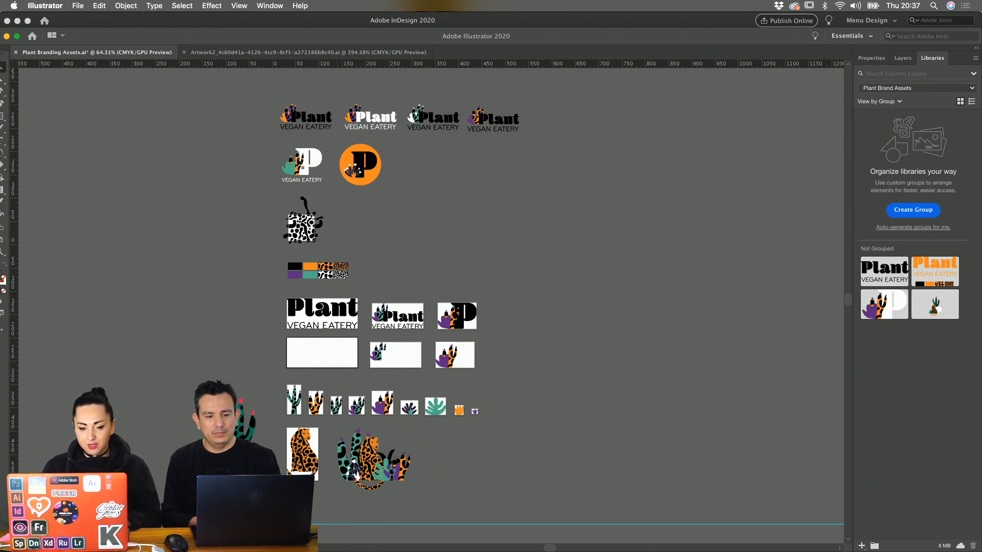
right_click(272, 154)
left_click(257, 148)
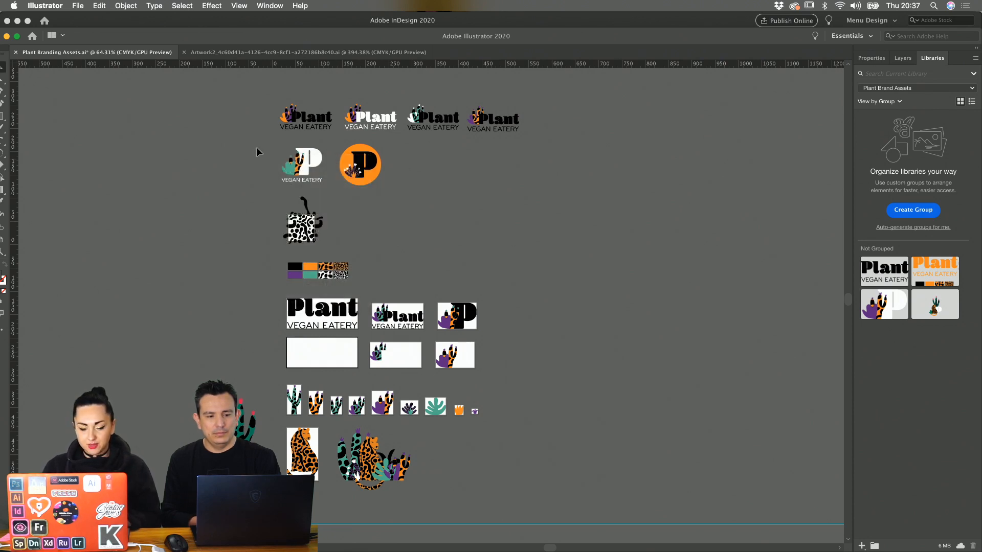
- Add the white P logo with the green and leopard-print cacti to the Plant Brand Assets library
left_click(321, 182)
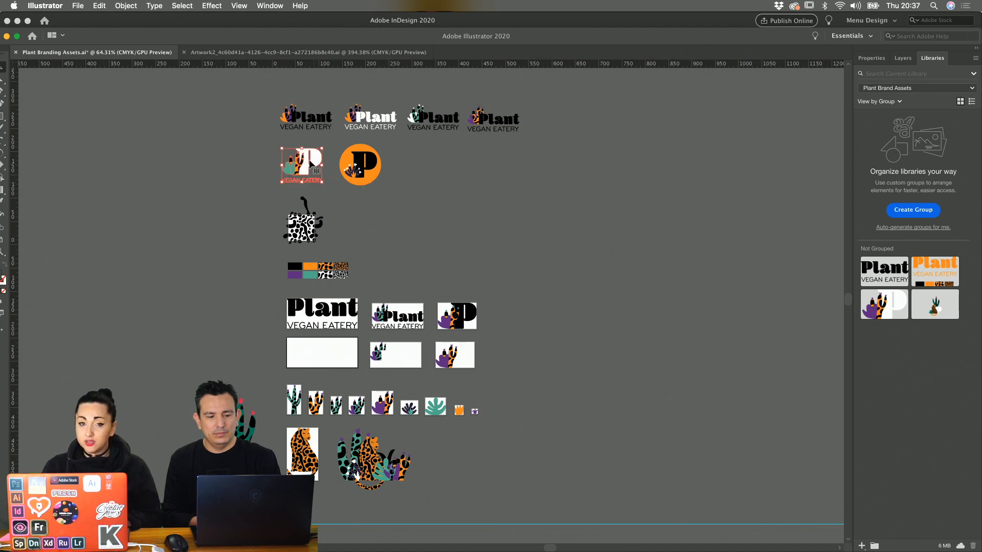
left_click_drag(307, 160, 901, 353)
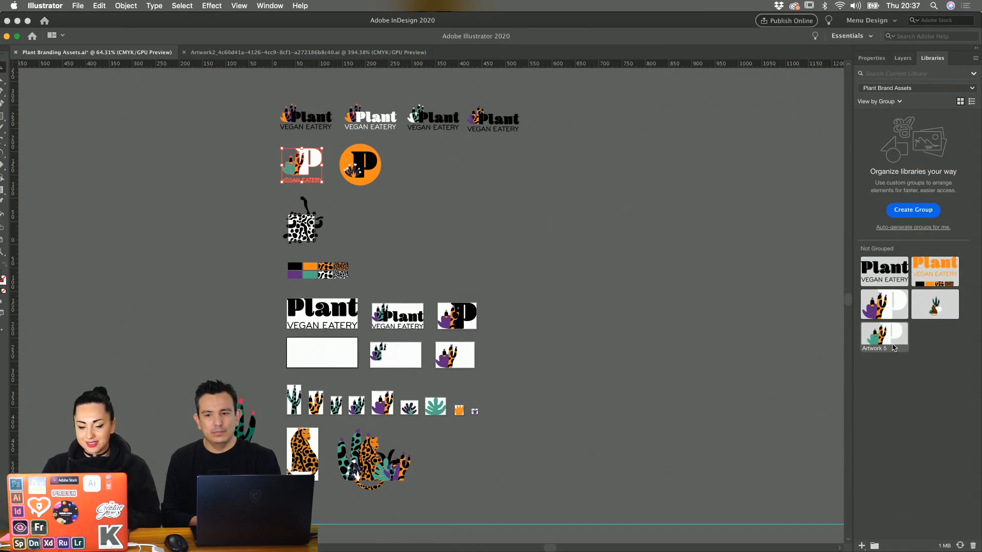
mouse_move(444, 543)
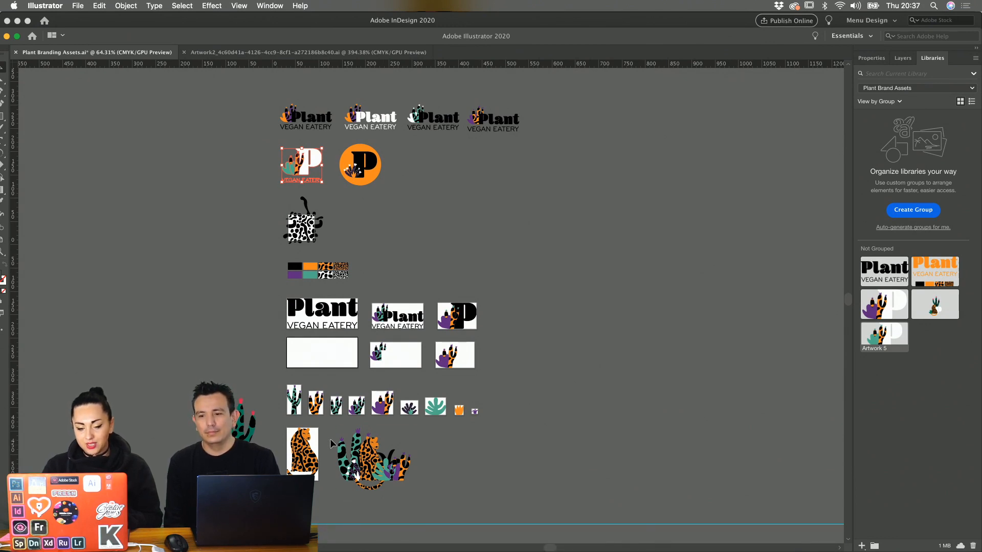
- Add the leopard-and-cacti illustration and the separate leopard artwork with the tall green cactus to the library
left_click(358, 463)
left_click_drag(356, 464, 899, 433)
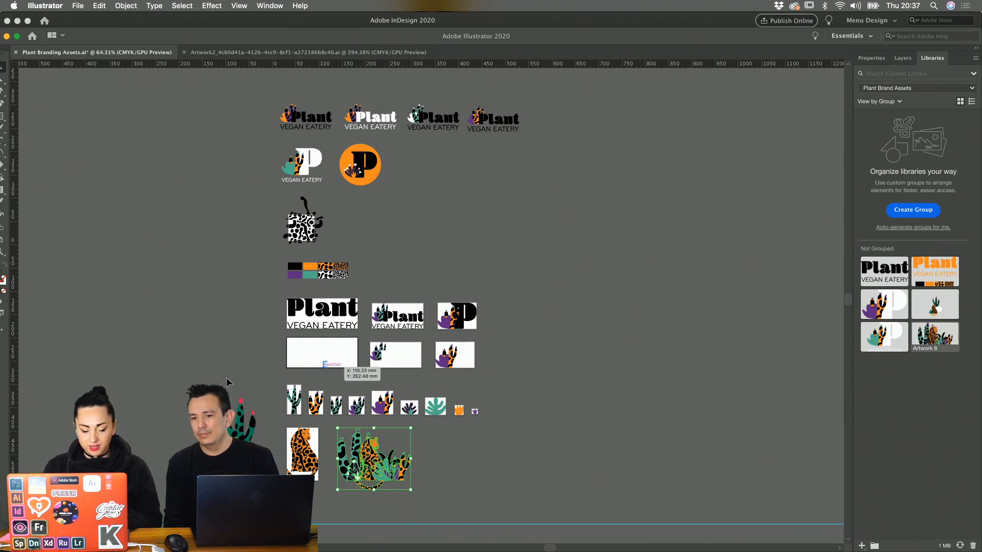
left_click_drag(246, 456, 928, 393)
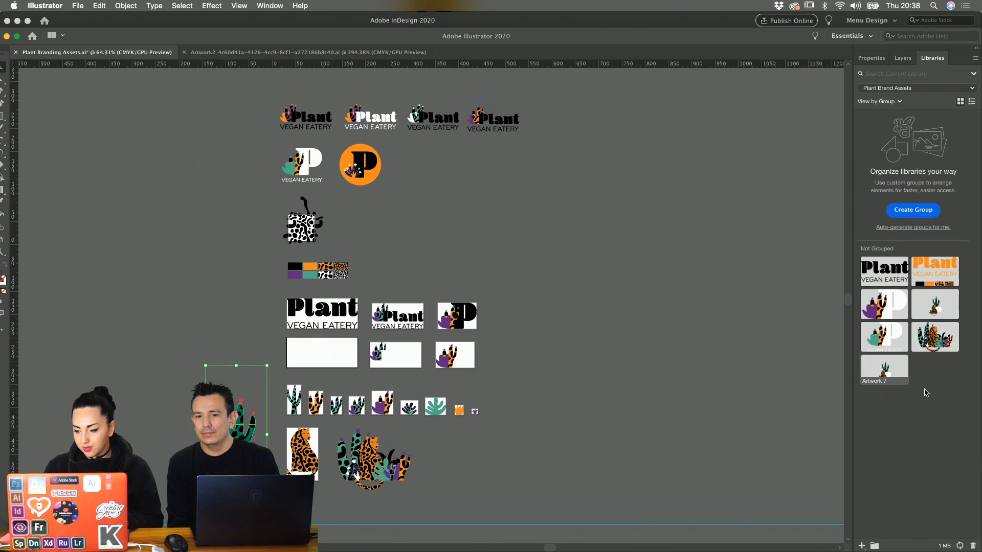
- Add the round orange P logo and the black Plant logo with the green cactus to the library
scroll(709, 330, "up", 2)
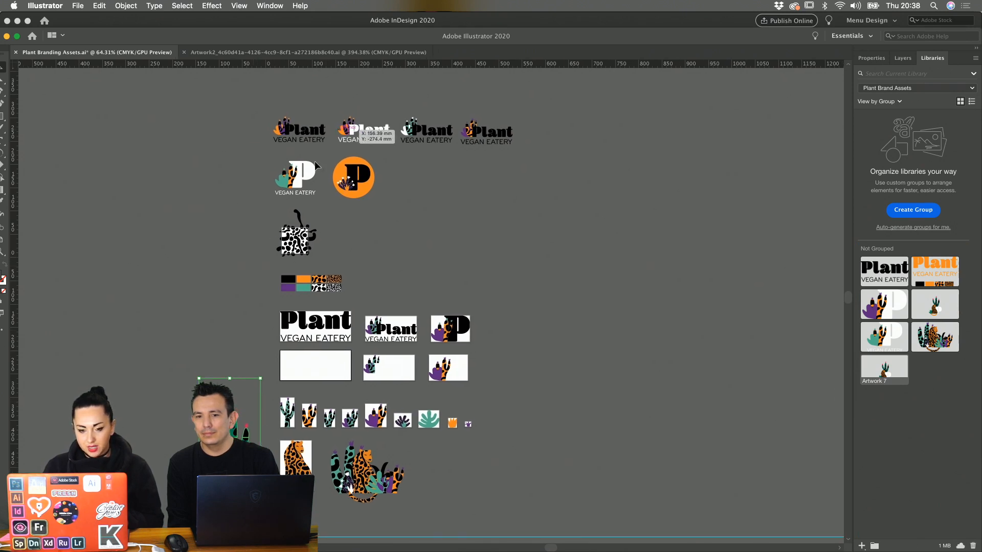
left_click_drag(349, 171, 933, 372)
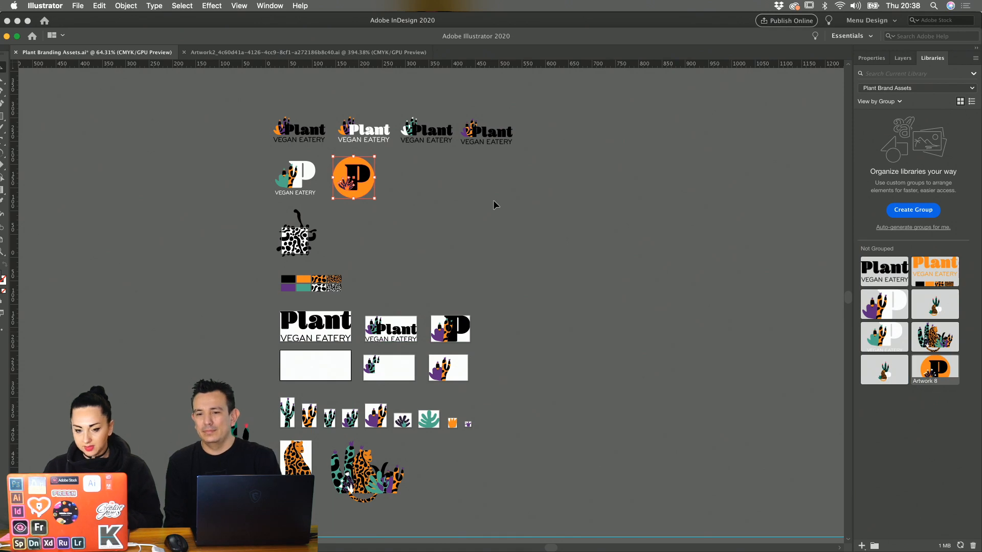
left_click(262, 107)
left_click_drag(422, 126, 891, 408)
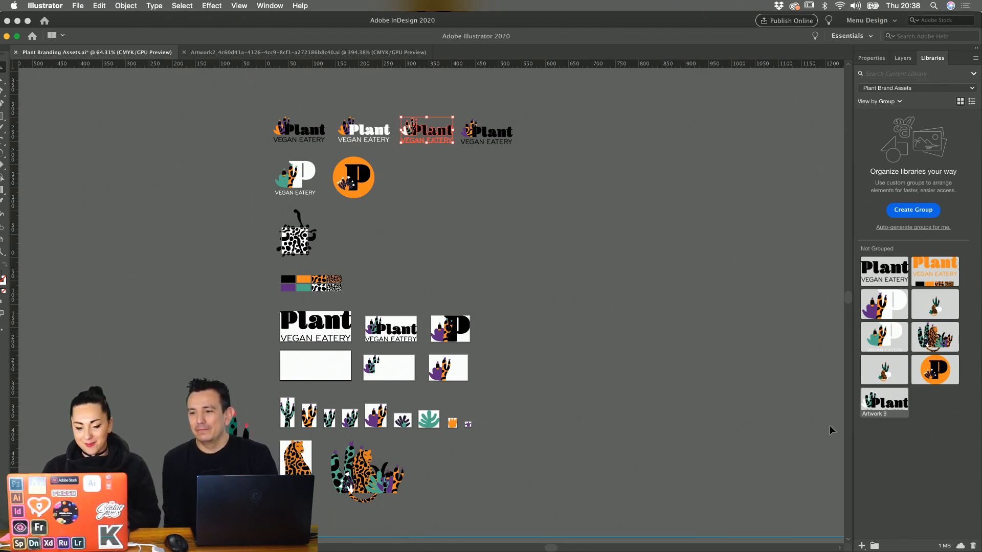
- Switch to InDesign with the Drink Menu plant document in view
mouse_move(479, 549)
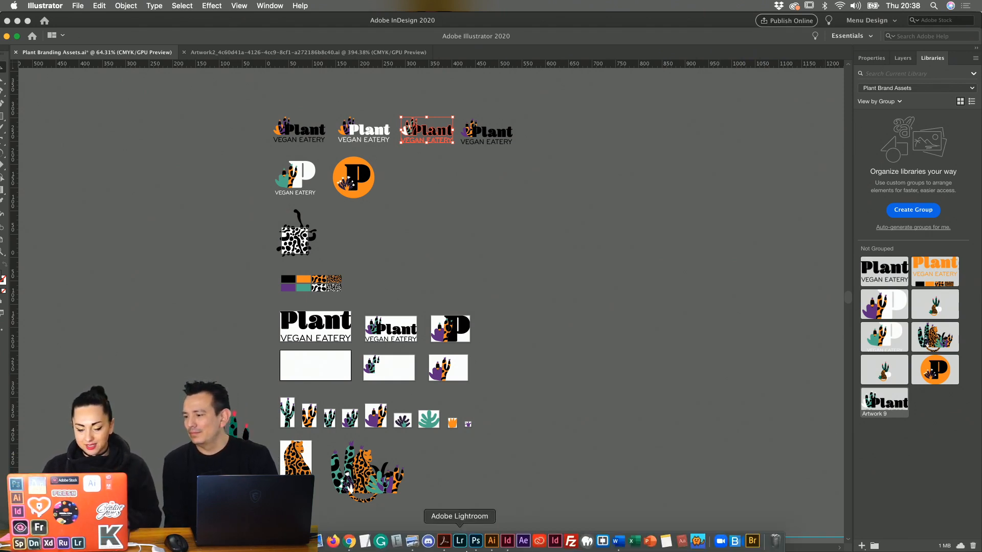
left_click(509, 547)
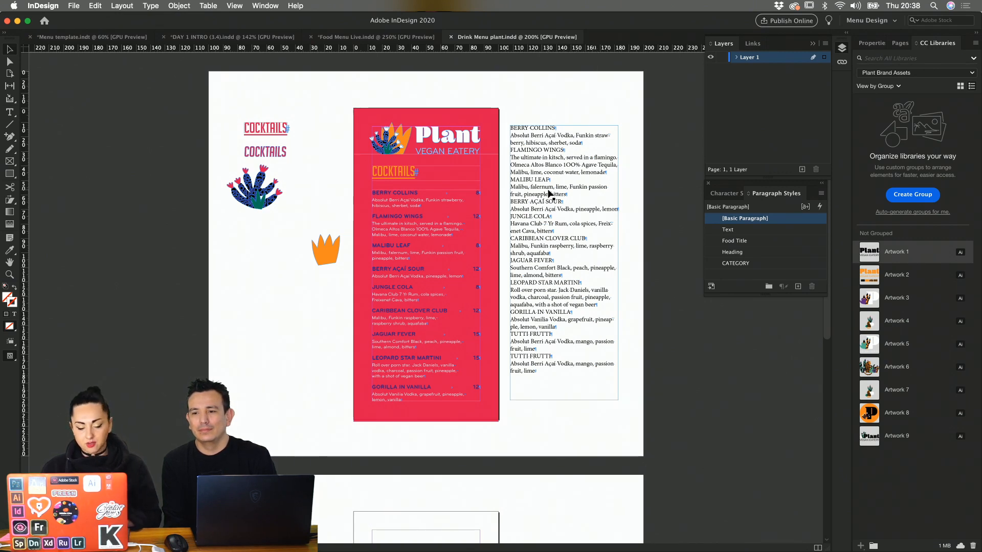
key("super+n")
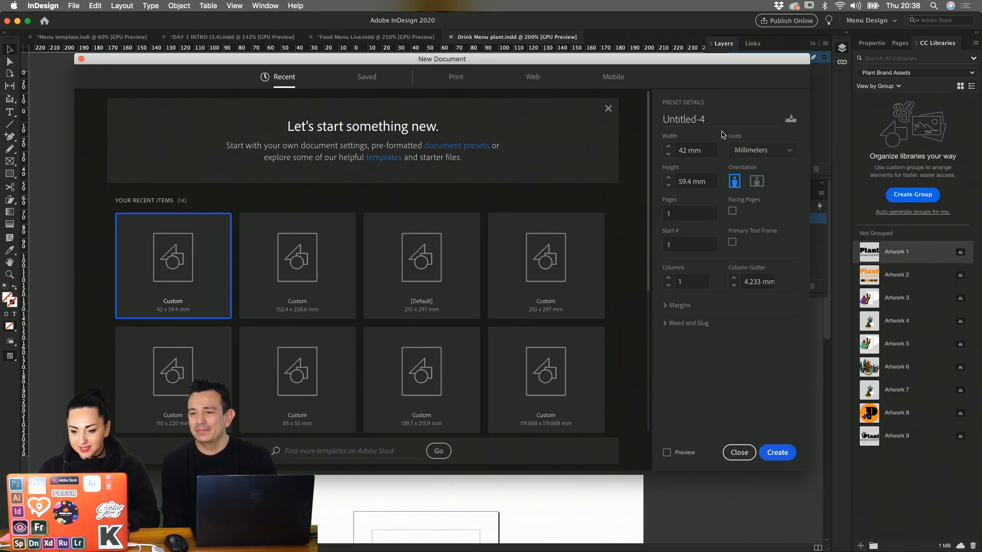
left_click(695, 120)
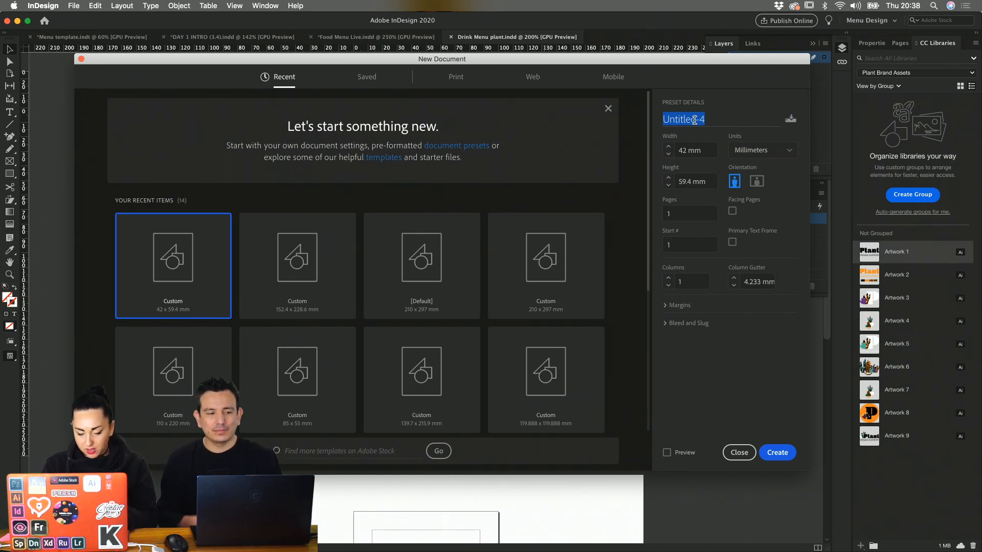
type("Drin")
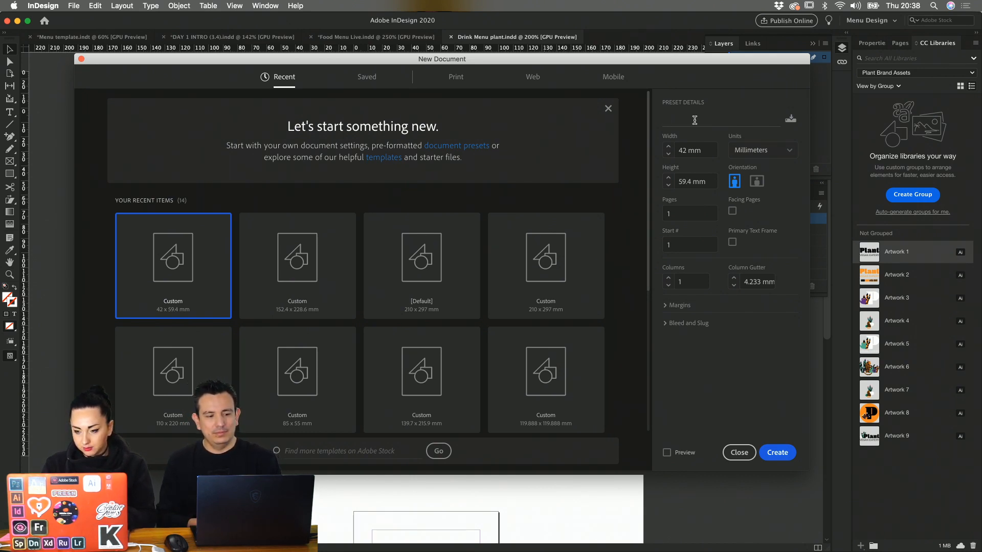
type("k Me")
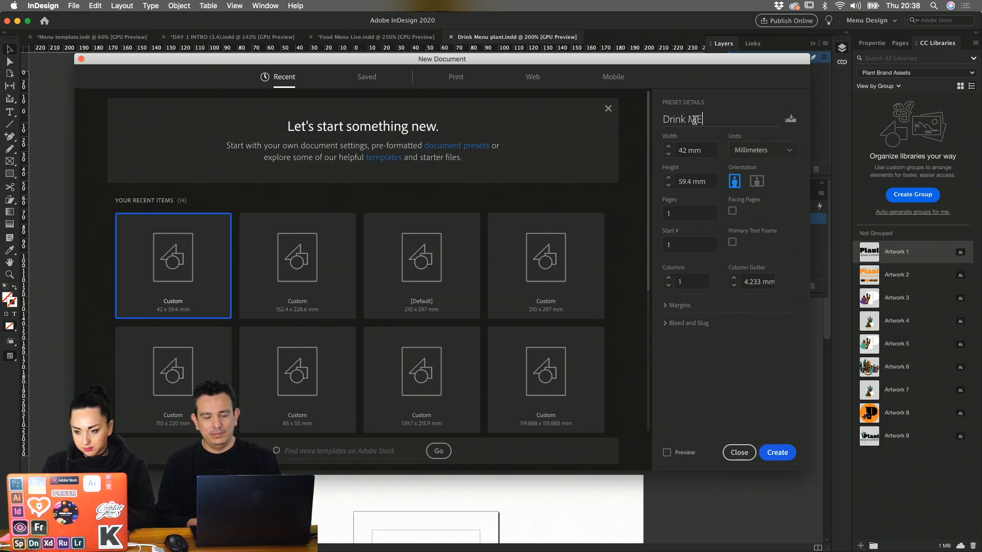
type("nu")
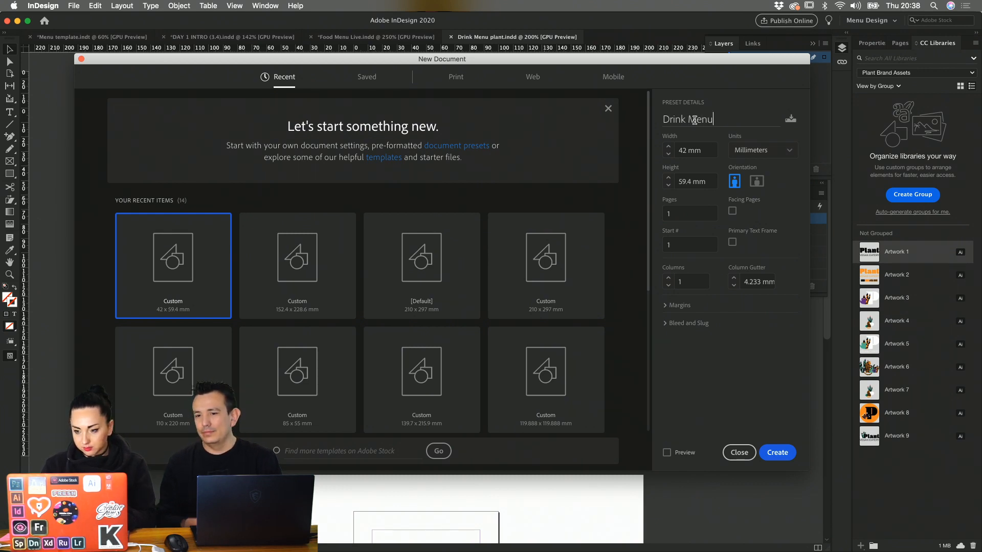
left_click_drag(691, 65, 694, 90)
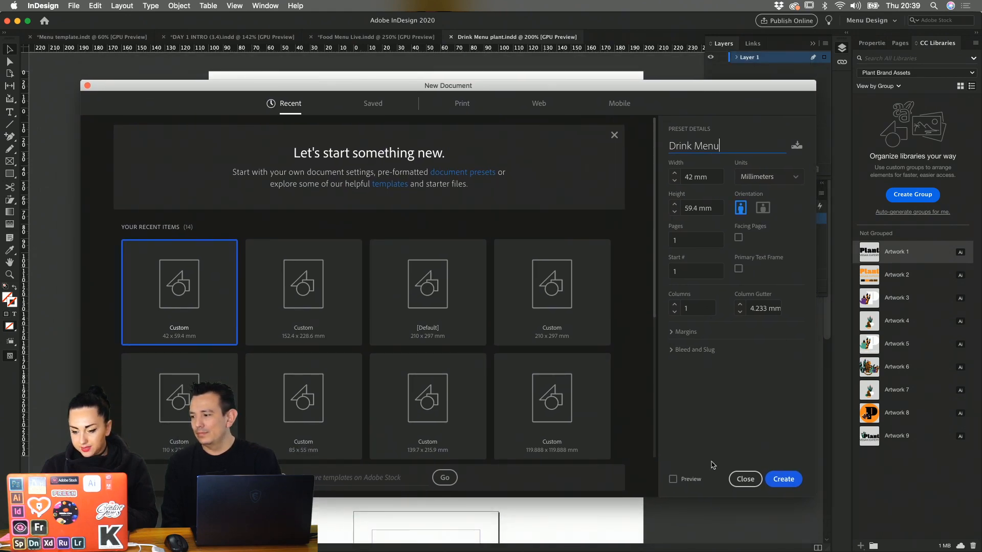
left_click(746, 481)
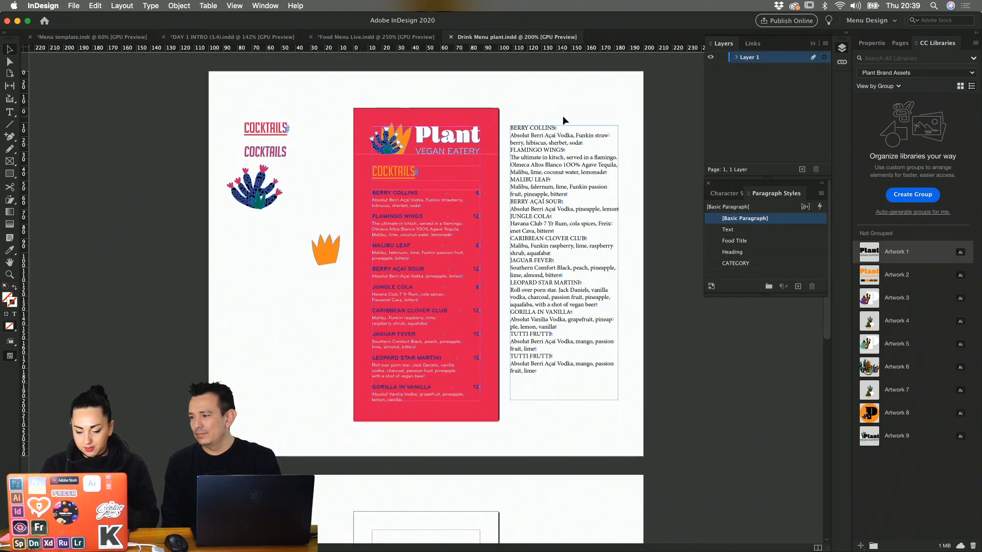
- Check the drink menu's page size in Document Setup, and start a new document 100 mm wide and 215 mm high
key("alt+super+p")
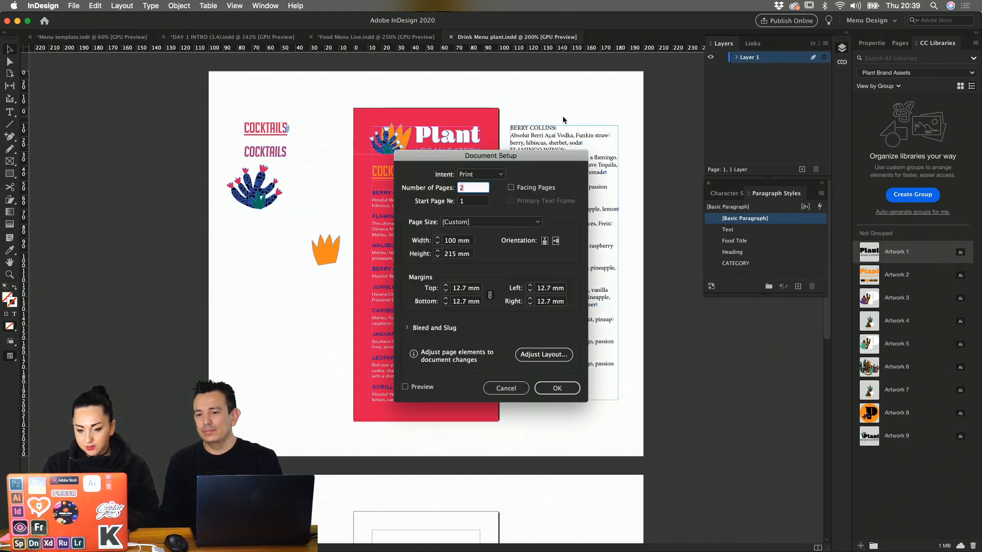
left_click(509, 391)
key("super+n")
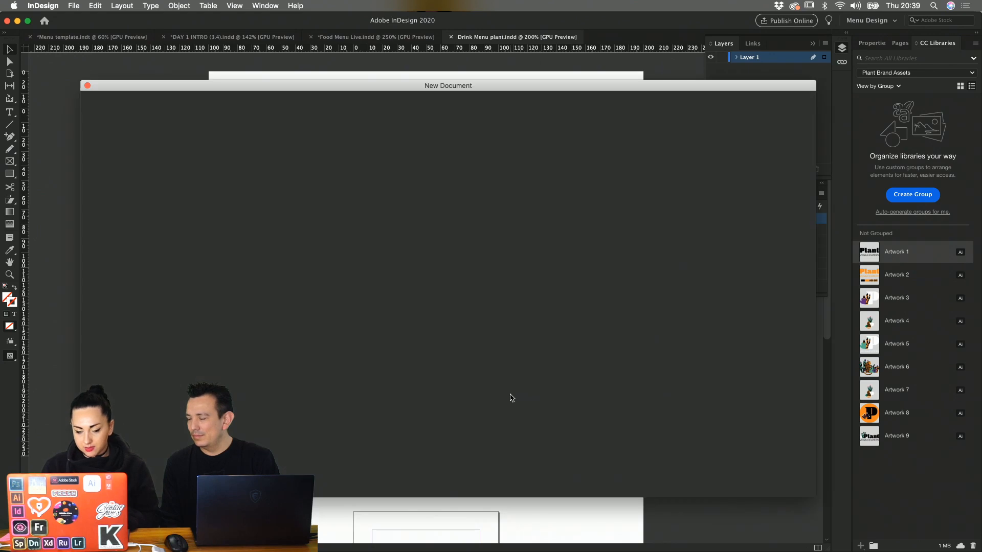
left_click(698, 177)
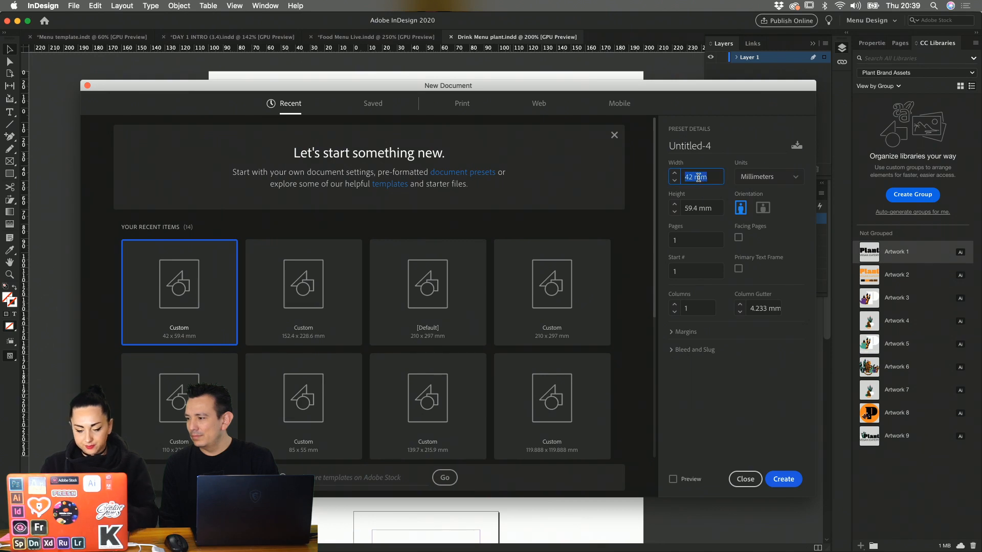
type("100")
left_click(685, 209)
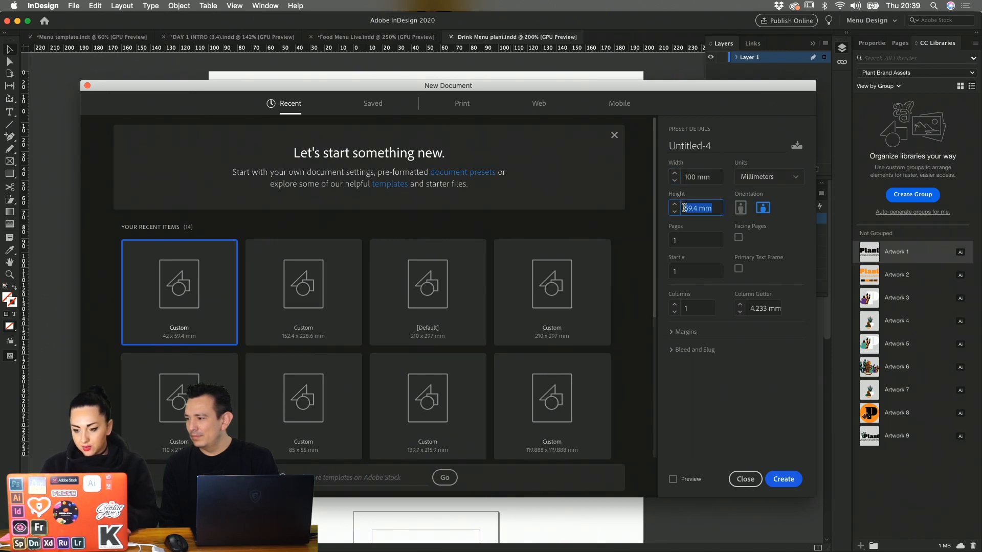
type("215")
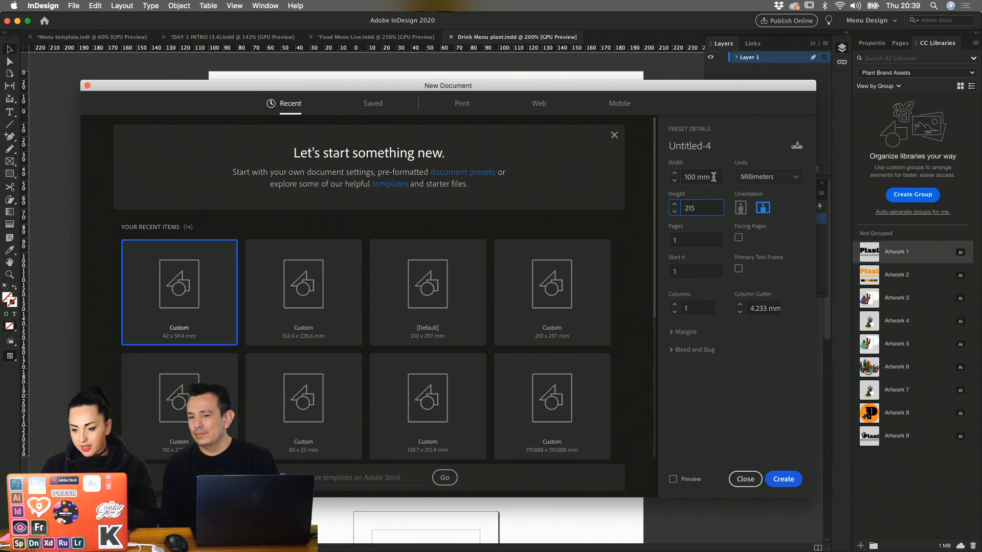
left_click(714, 177)
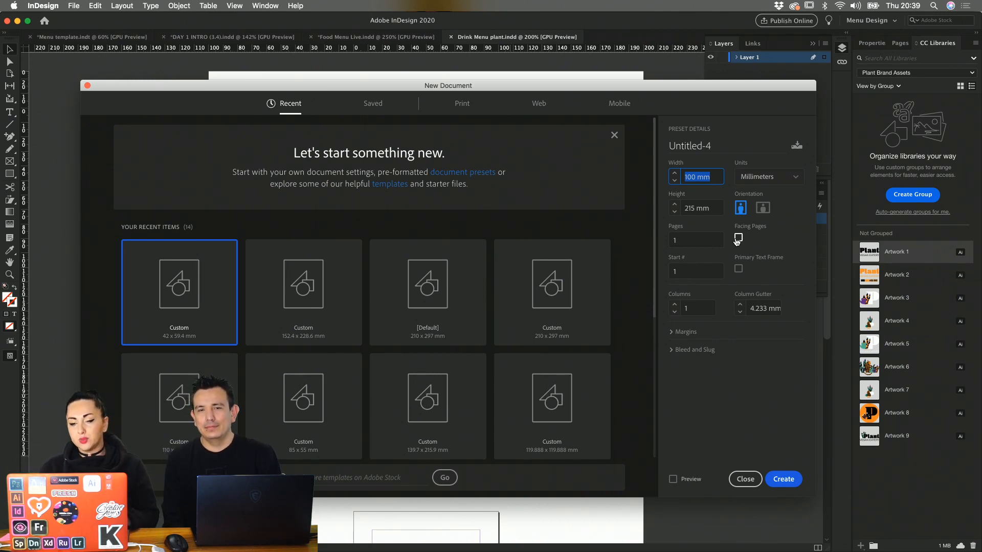
- Show the new document's margin settings and compare them with Facing Pages on and off, leaving the option off
left_click(738, 239)
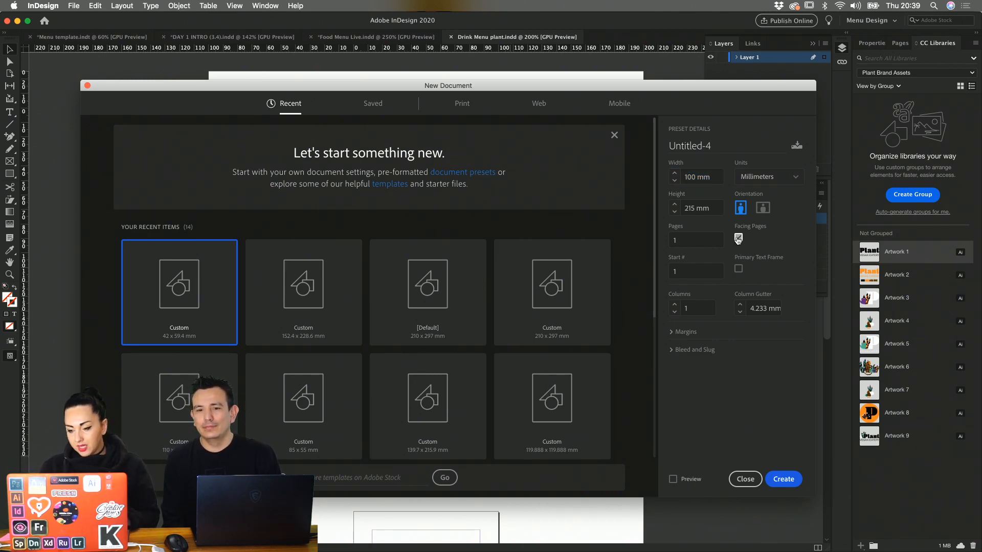
left_click(738, 239)
left_click(672, 332)
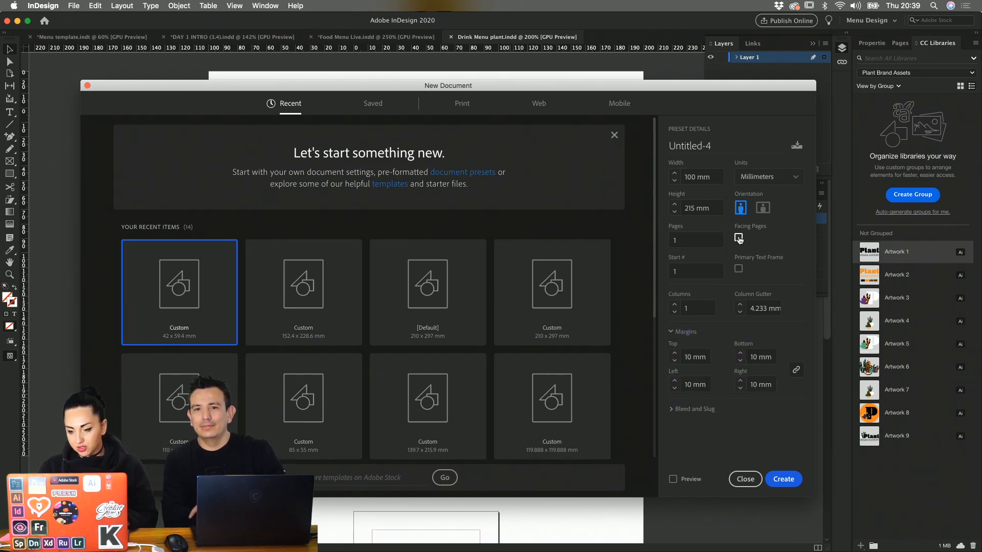
left_click_drag(672, 91, 622, 61)
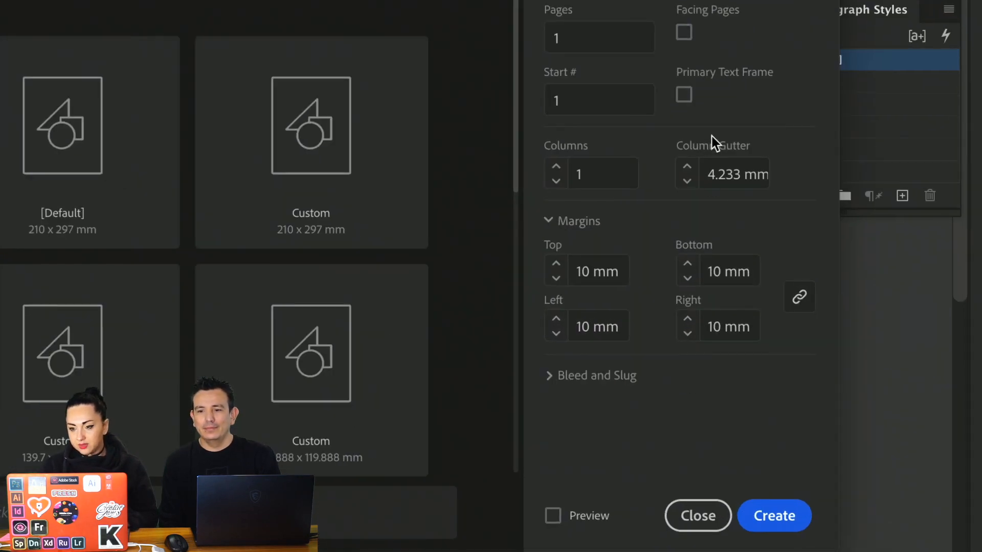
left_click(685, 32)
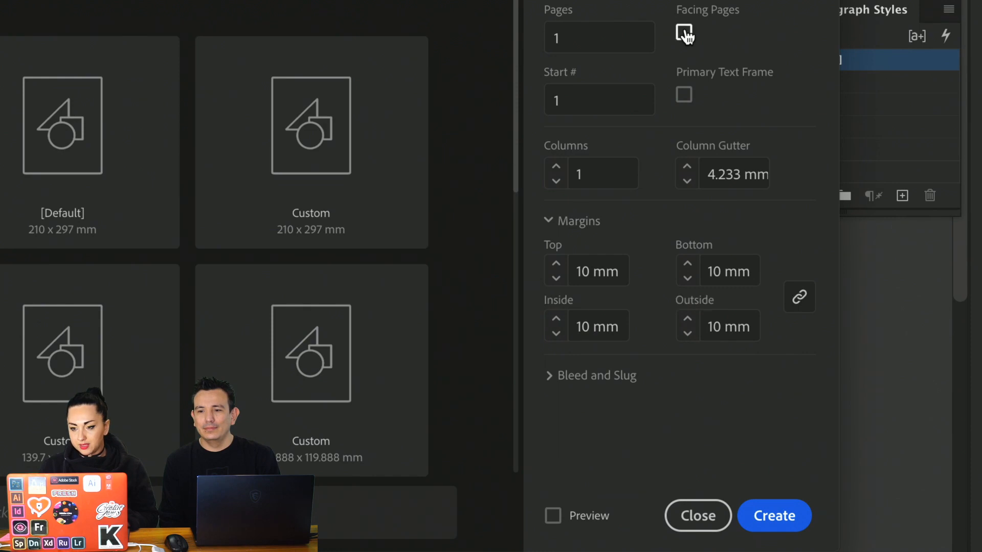
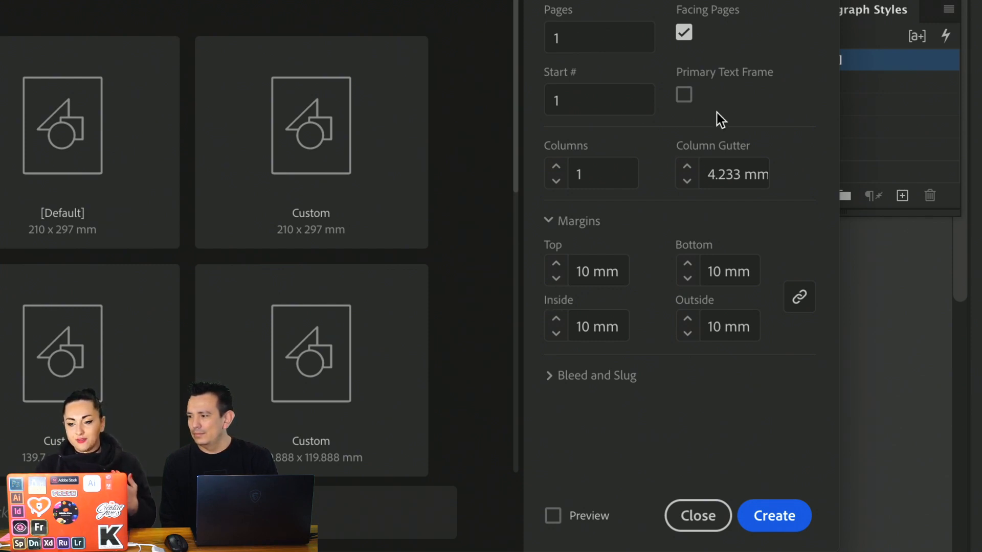
left_click(684, 32)
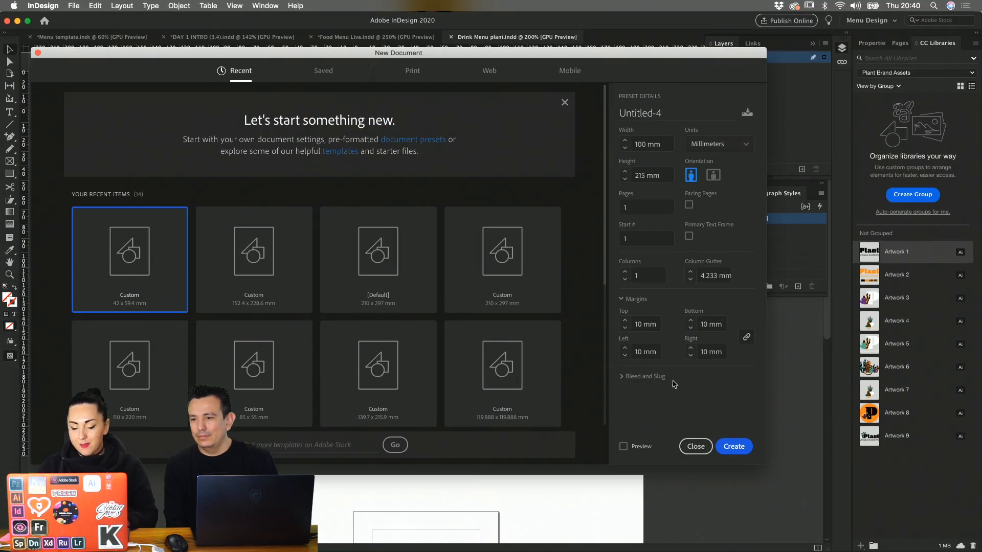
- Set the new document to 2 pages and 2 columns with a 4 mm column gutter
double_click(637, 209)
type("2")
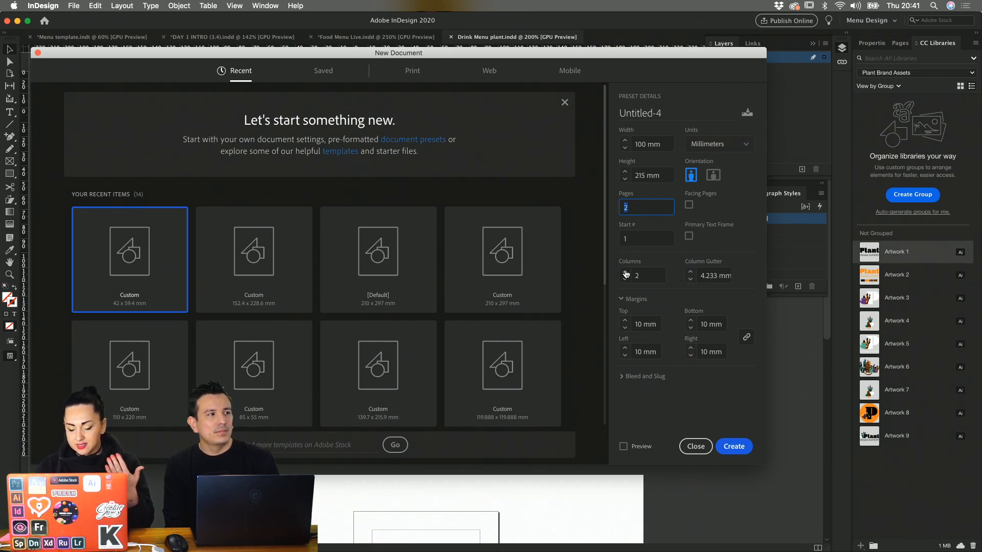
left_click(691, 280)
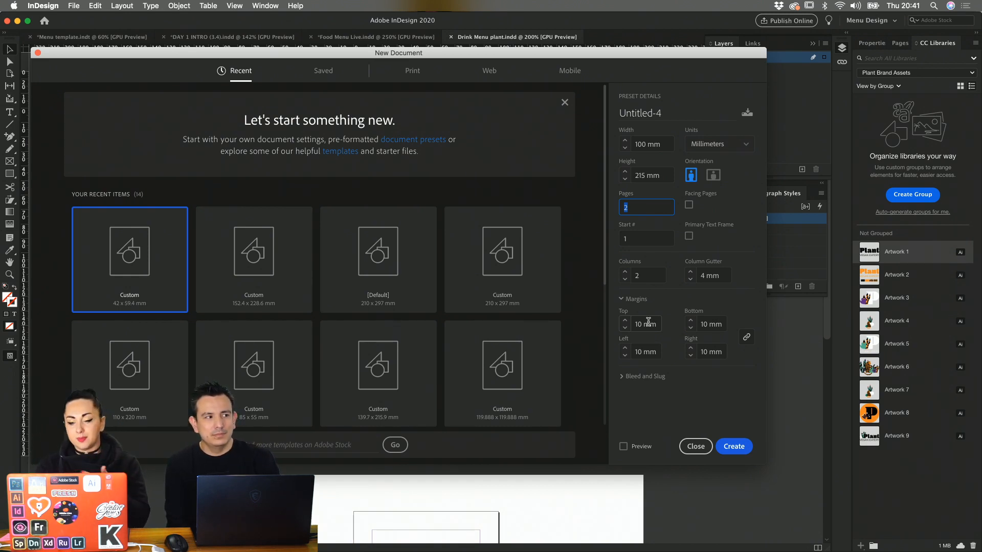
- Review the bleed settings of the new document and create it
left_click(622, 378)
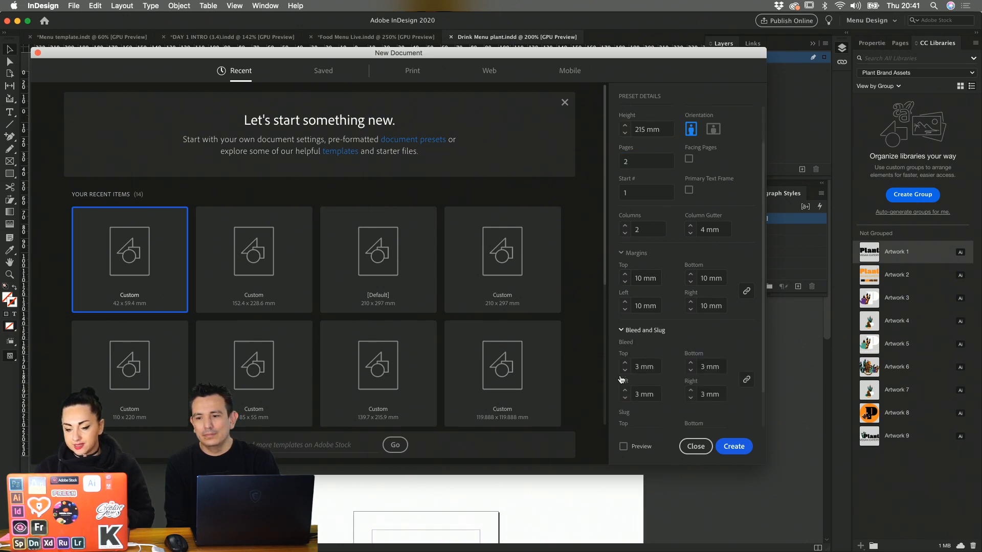
scroll(622, 380, "down", 2)
left_click(638, 323)
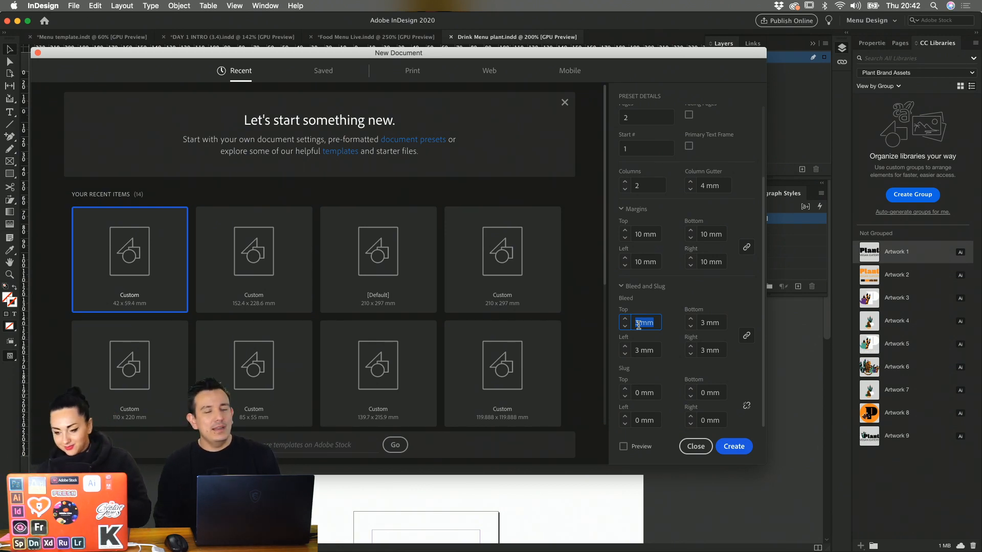
left_click(736, 446)
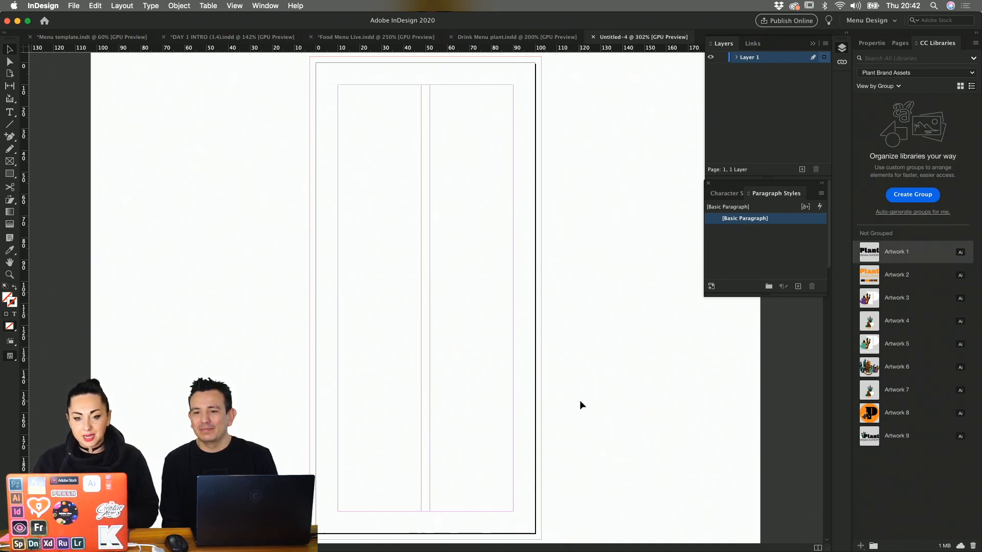
- Switch to Finder and put away the Pin Branding Buttons Mock Up window
mouse_move(579, 550)
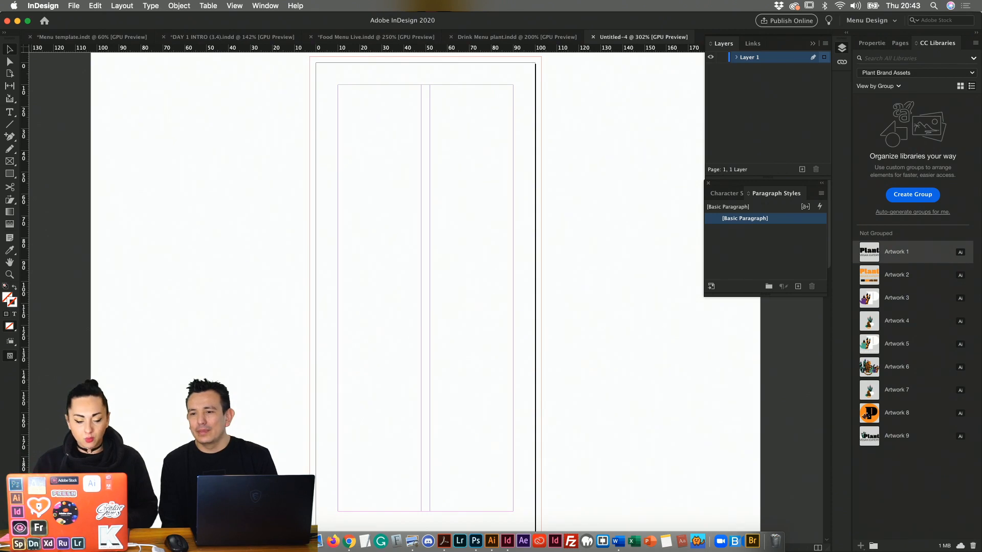
left_click(206, 542)
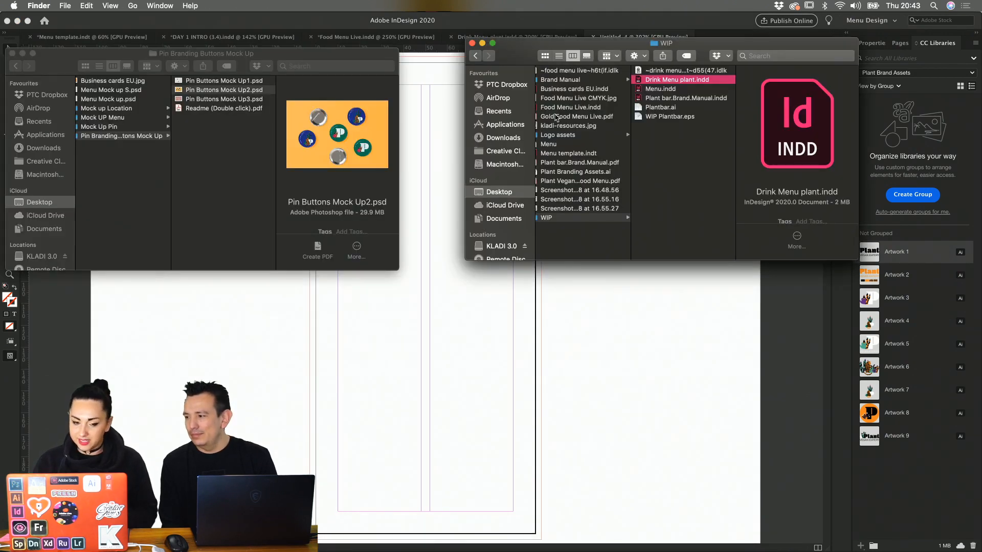
left_click_drag(49, 61, 84, 62)
left_click(48, 54)
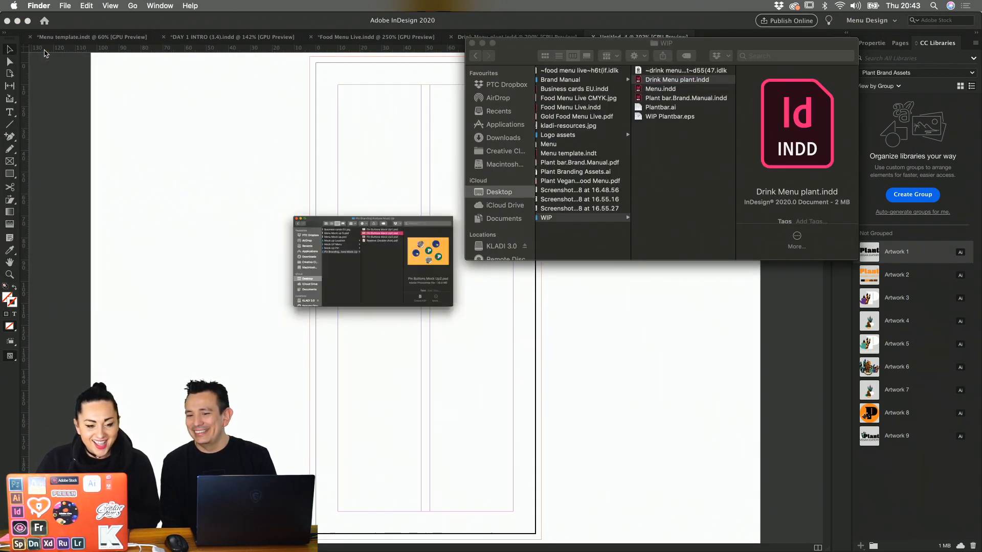
- Look through the desktop's DAY 1 folder for the menu text and select the Menu file
scroll(617, 107, "left", 4)
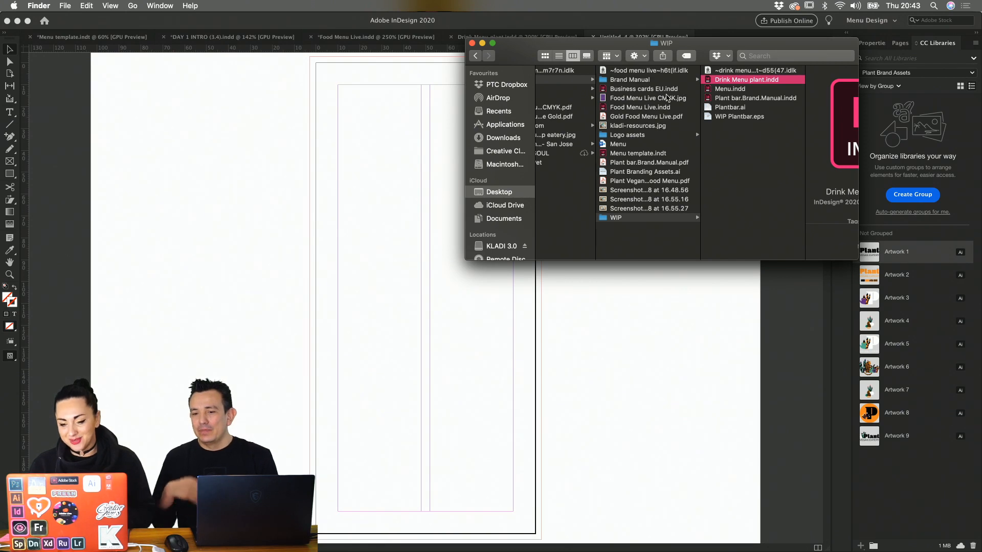
scroll(665, 97, "left", 3)
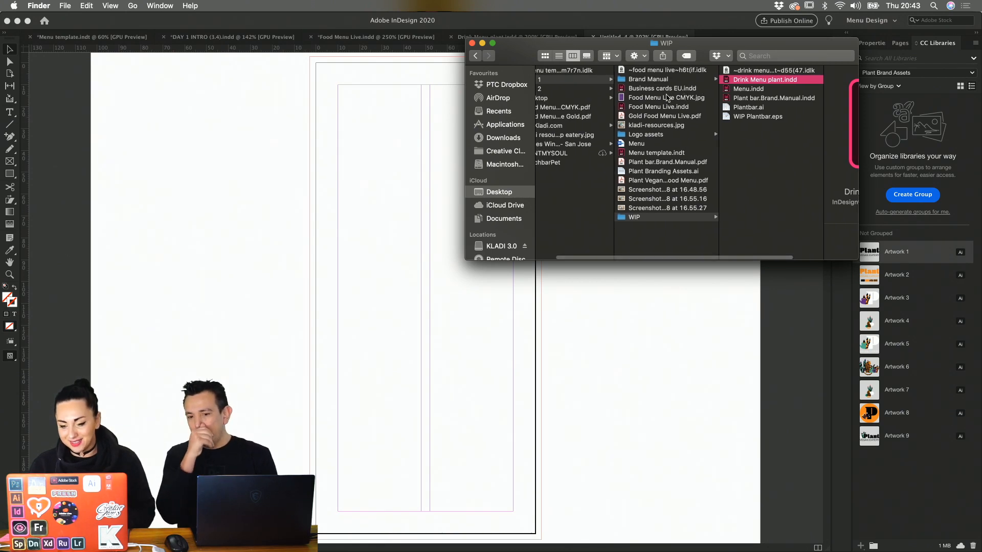
left_click(589, 88)
left_click(590, 80)
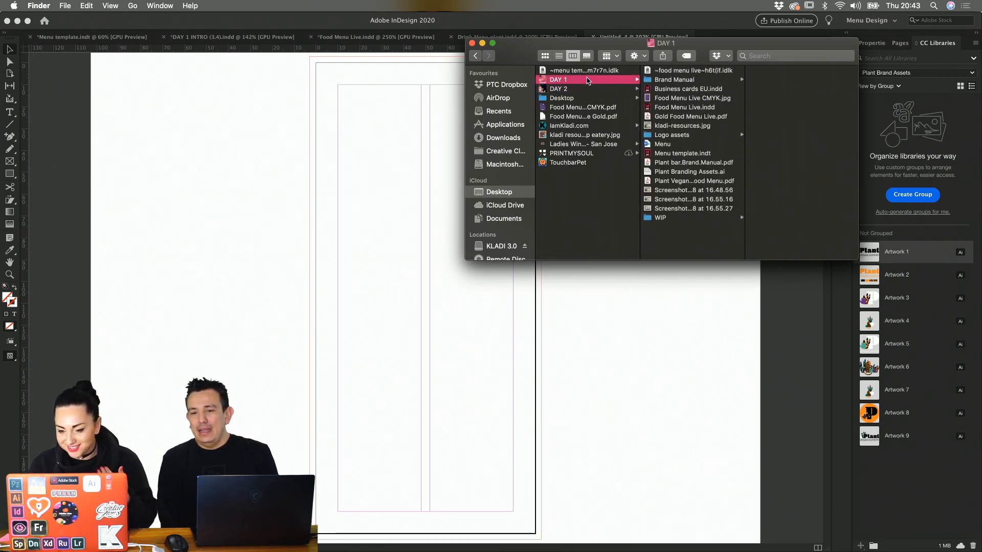
left_click(663, 146)
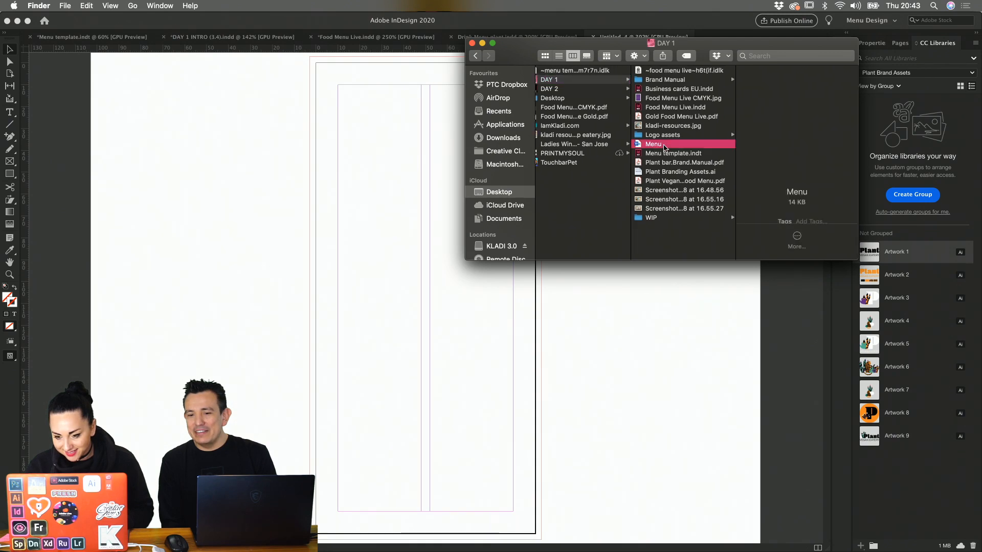
- In Dropbox, open the Menu Text folder inside the Day 1 assets of Adobe's Editorial Stream folder
left_click(518, 85)
double_click(678, 90)
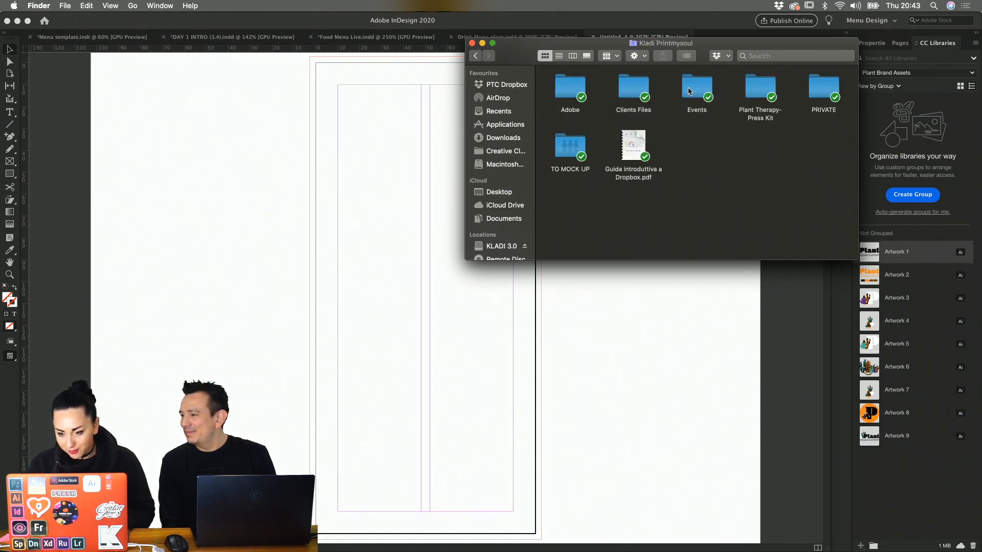
double_click(570, 85)
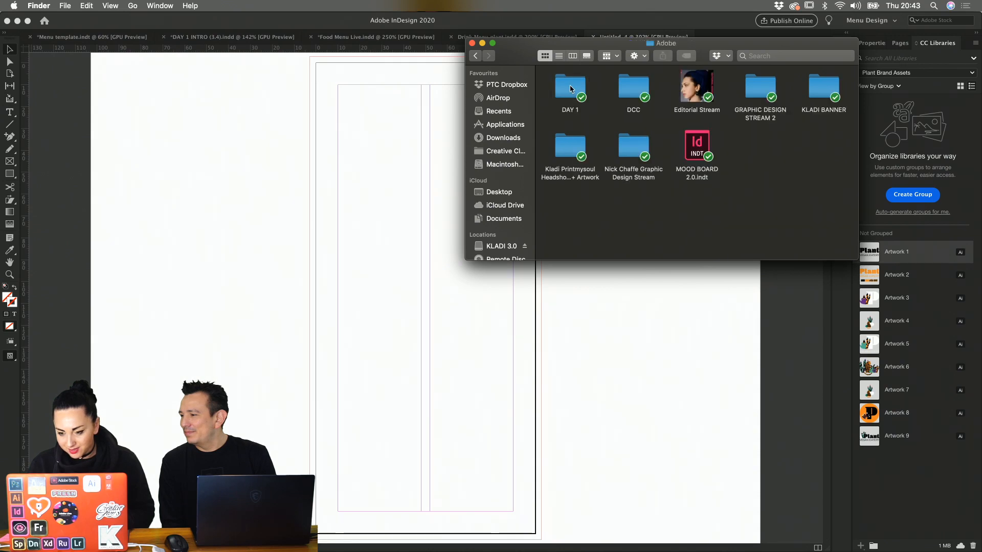
double_click(693, 87)
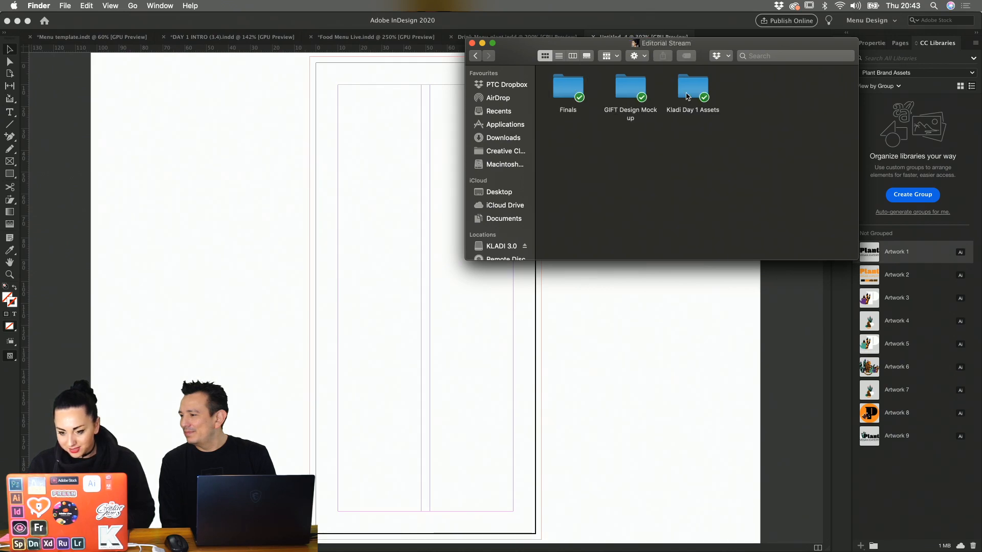
double_click(637, 87)
left_click(475, 55)
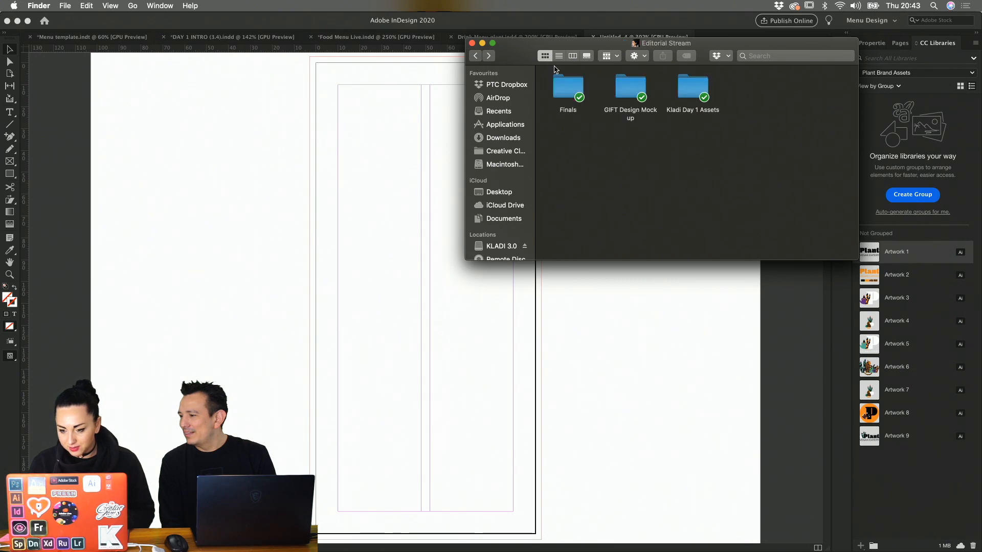
double_click(688, 88)
double_click(630, 87)
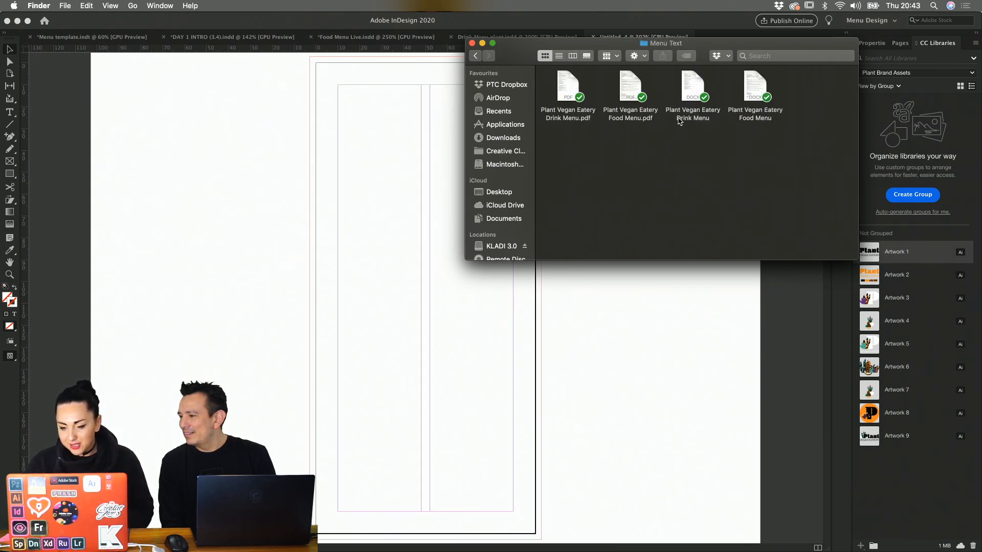
- Place the Plant Vegan Eatery Drink Menu Word document as a text frame on the pasteboard just right of the page
left_click(691, 92)
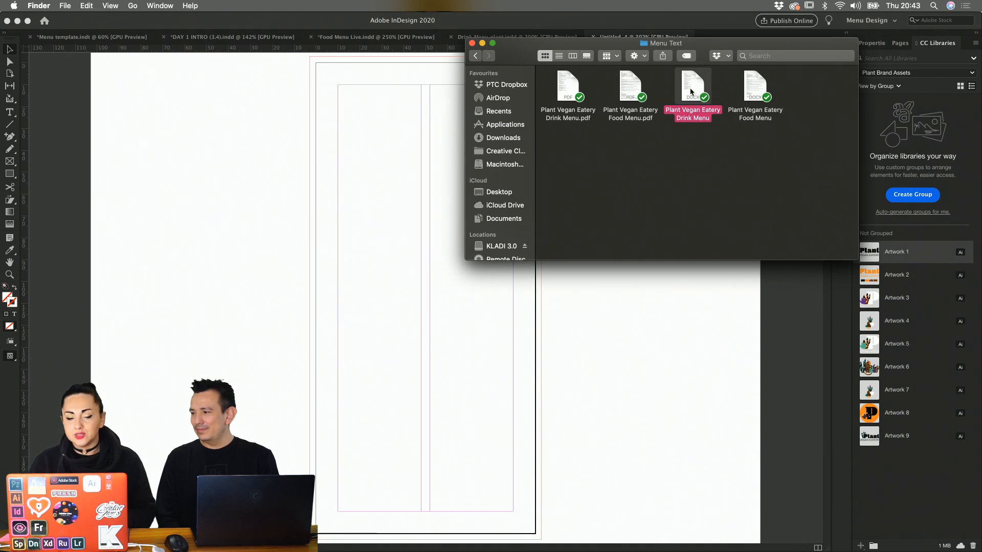
left_click_drag(691, 92, 627, 280)
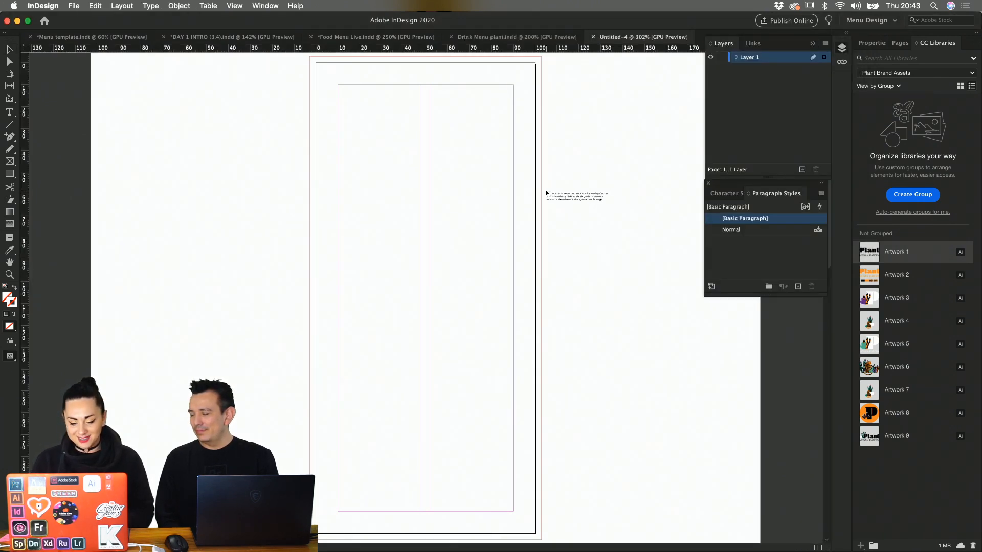
key("Escape")
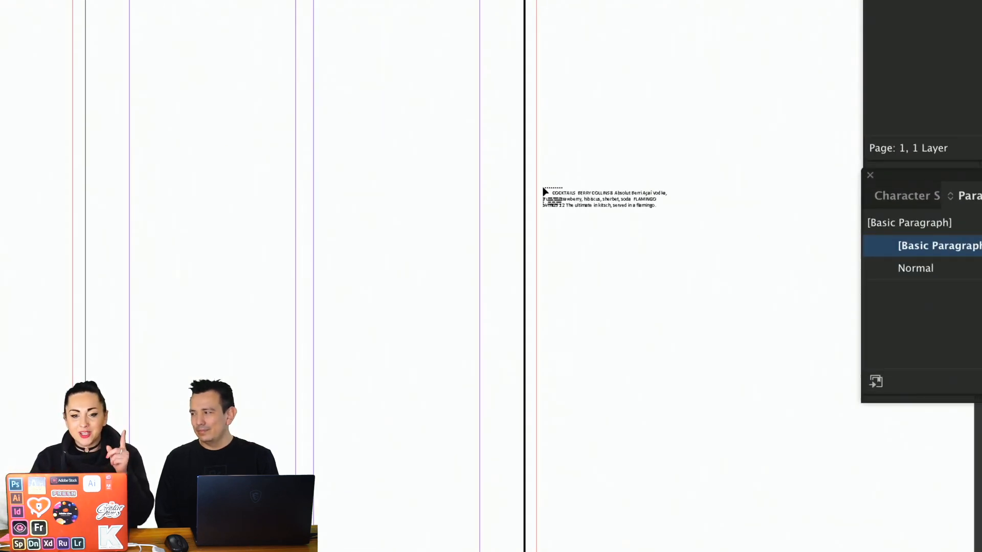
left_click(543, 188)
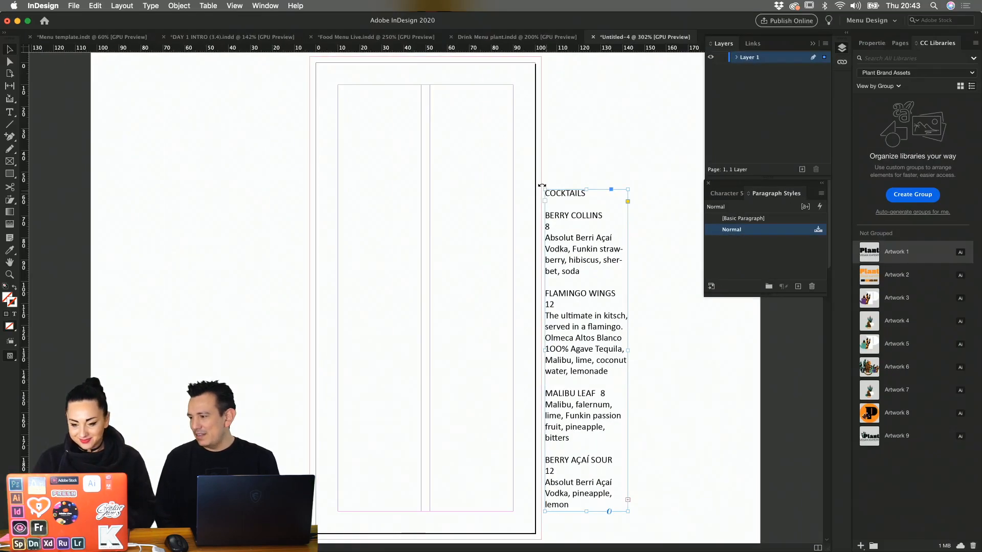
- Try the cocktail text frame on the page, aligned with the top of the left column
left_click_drag(622, 251, 325, 71)
left_click_drag(436, 135, 435, 135)
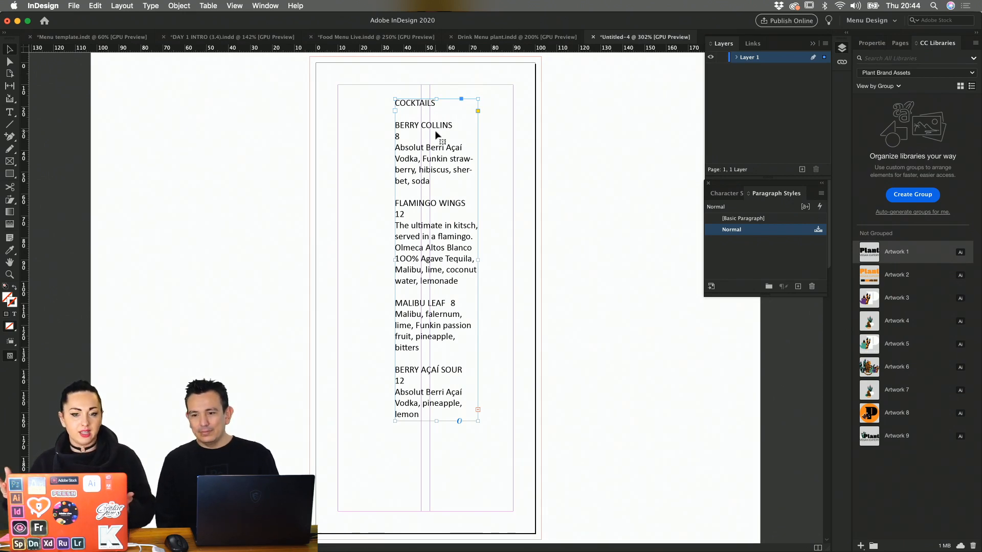
left_click_drag(460, 116, 409, 105)
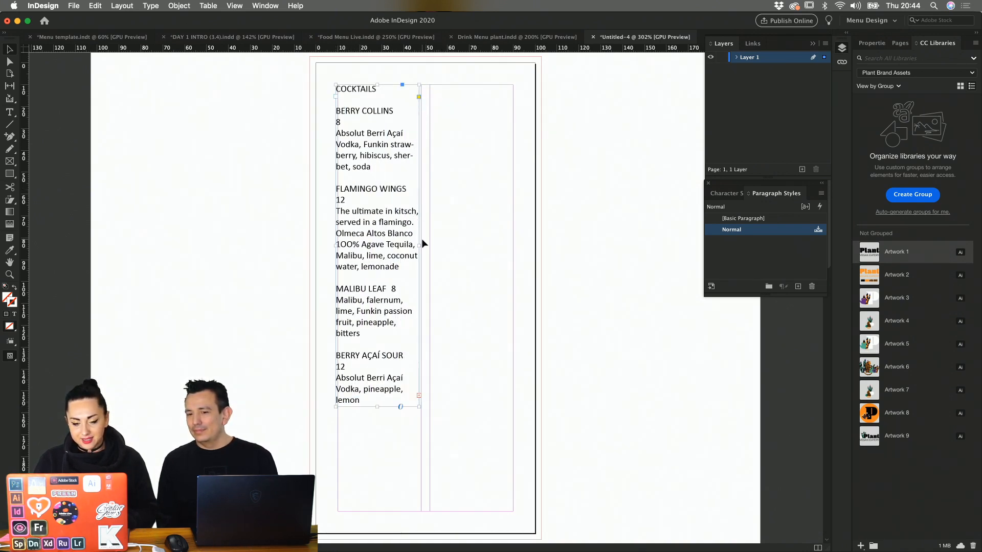
- Move the text frame to the pasteboard left of the page and shrink it to about 20 mm wide
left_click_drag(405, 246, 228, 225)
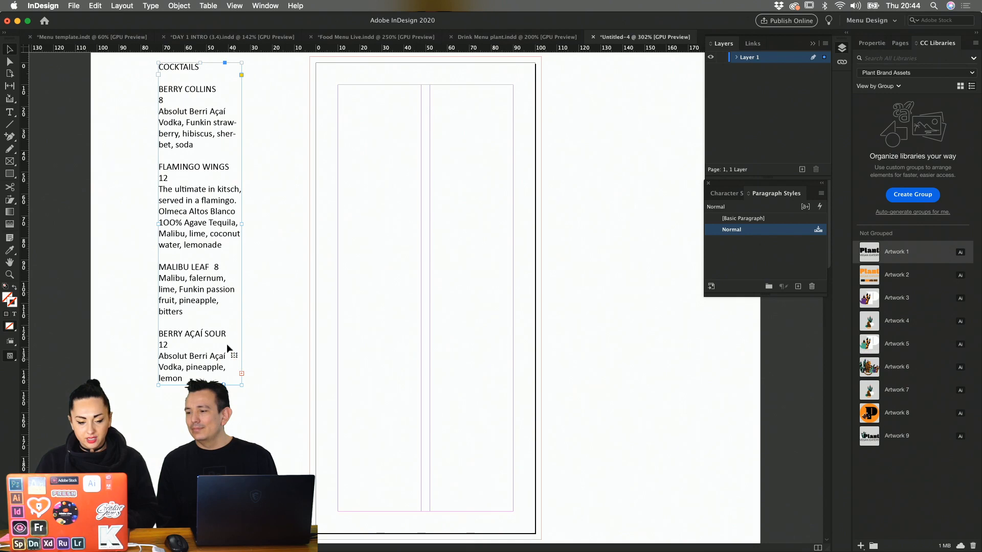
left_click_drag(241, 384, 202, 327)
left_click_drag(185, 285, 156, 289)
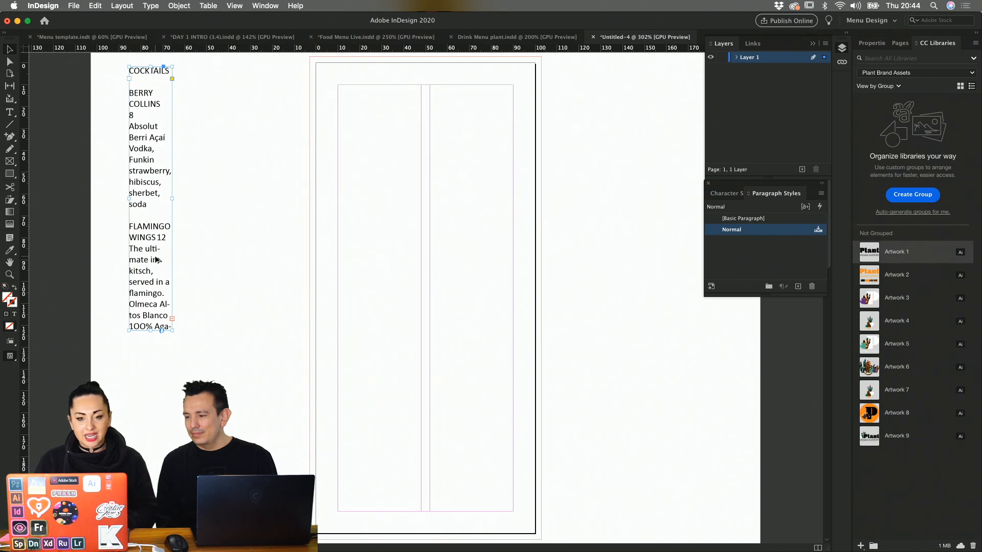
- Duplicate the text frame to the right of the page and enlarge it to about 73 mm wide, tall enough for its text
left_click_drag(156, 260, 570, 261)
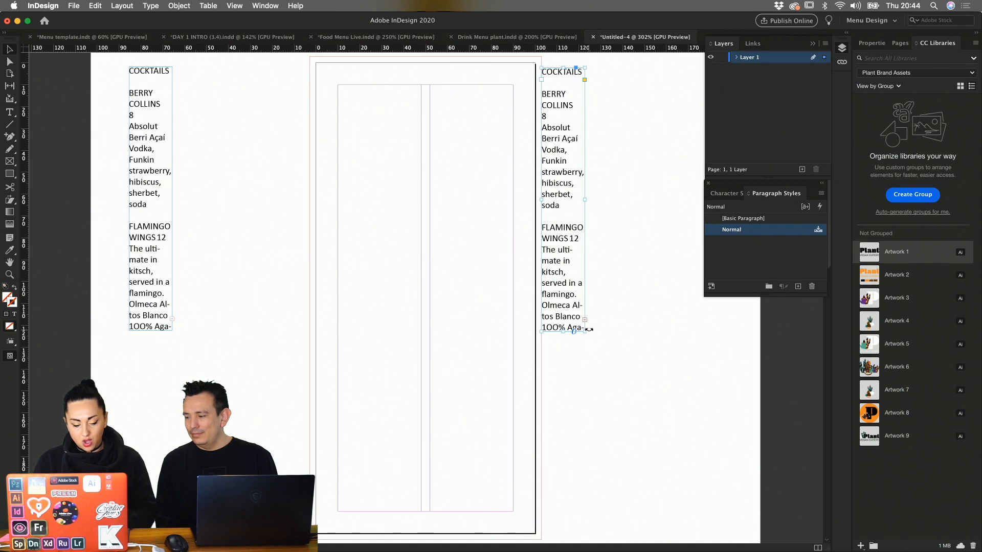
double_click(587, 329)
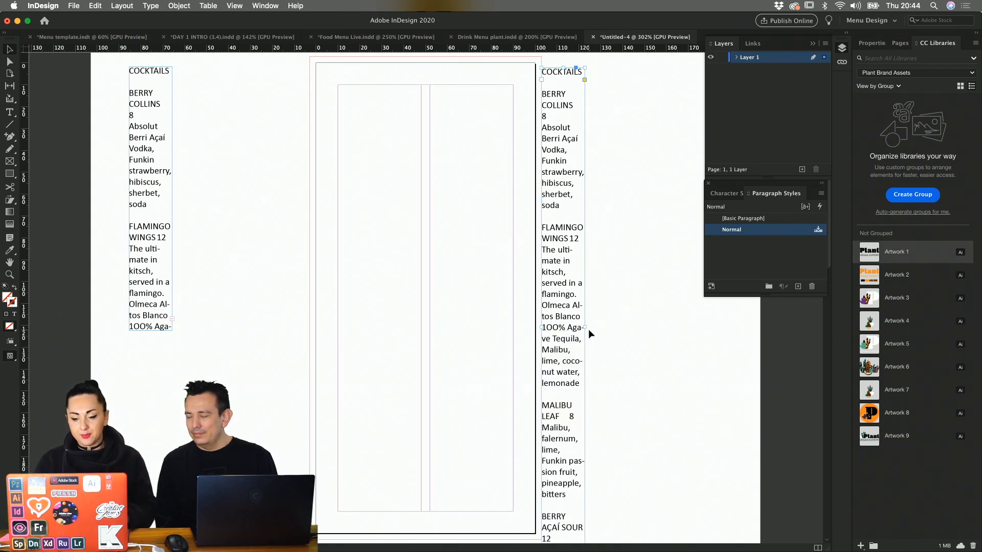
left_click_drag(585, 328, 702, 325)
scroll(661, 323, "down", 1)
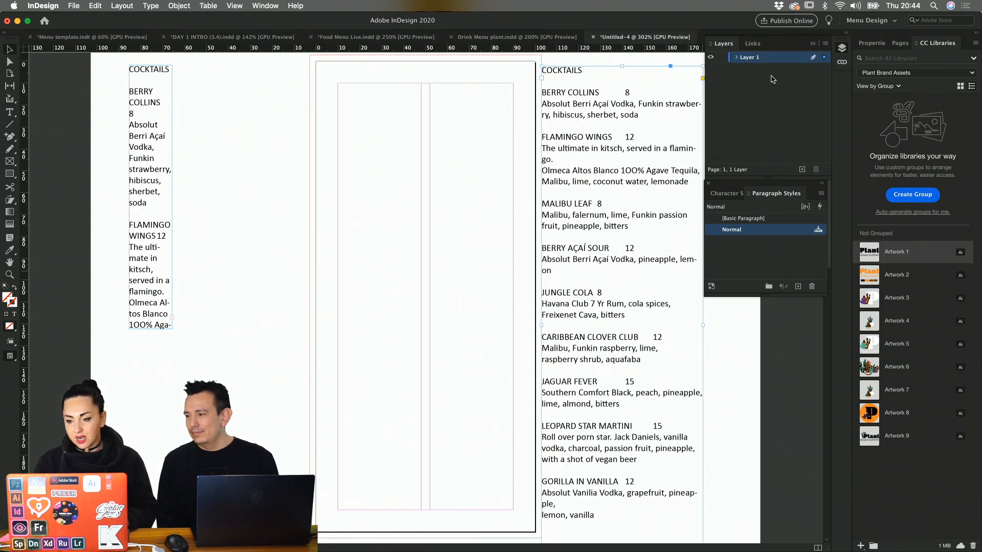
left_click(817, 44)
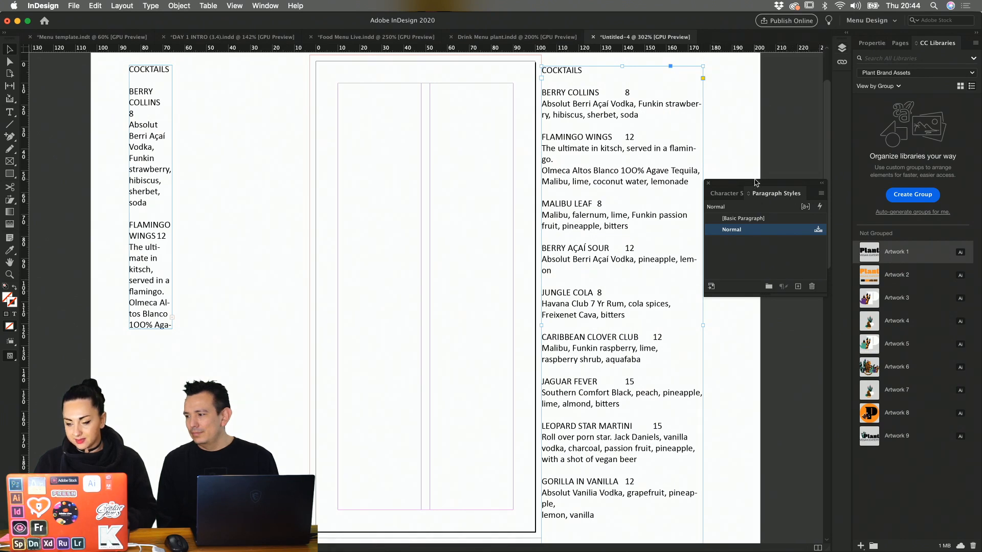
- Examine the Paragraph Styles and Character Styles available in the document, keeping the floating panel group clear of the text
left_click_drag(756, 182, 772, 86)
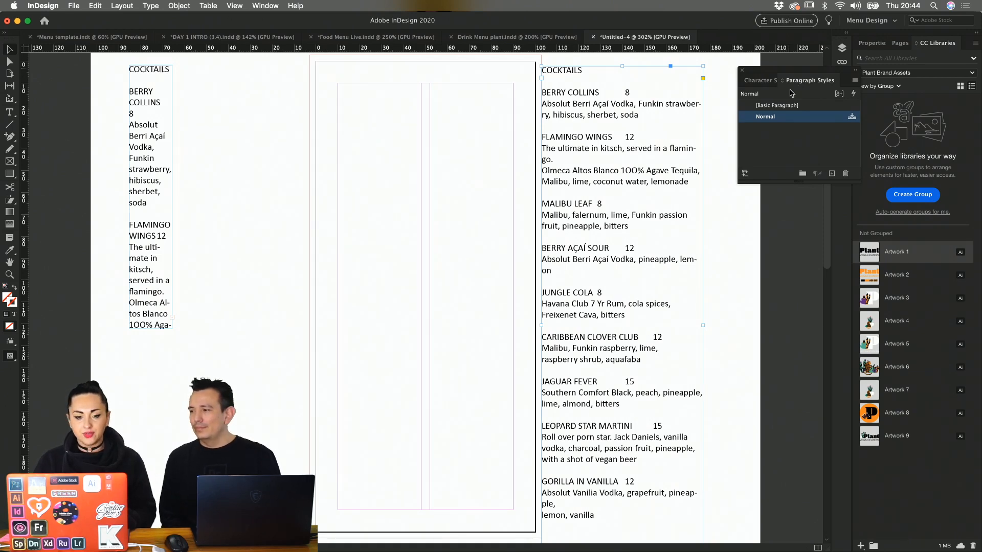
left_click(264, 5)
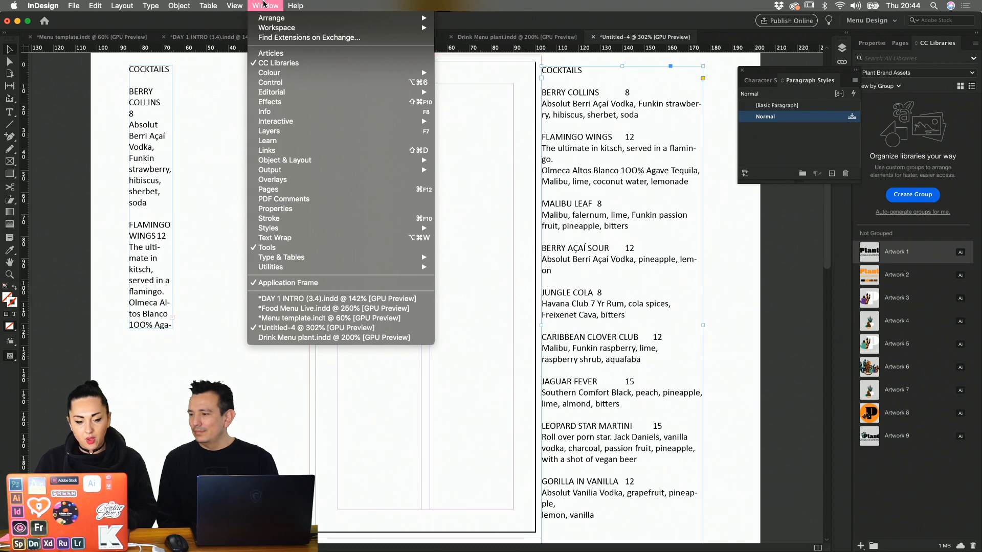
mouse_move(358, 228)
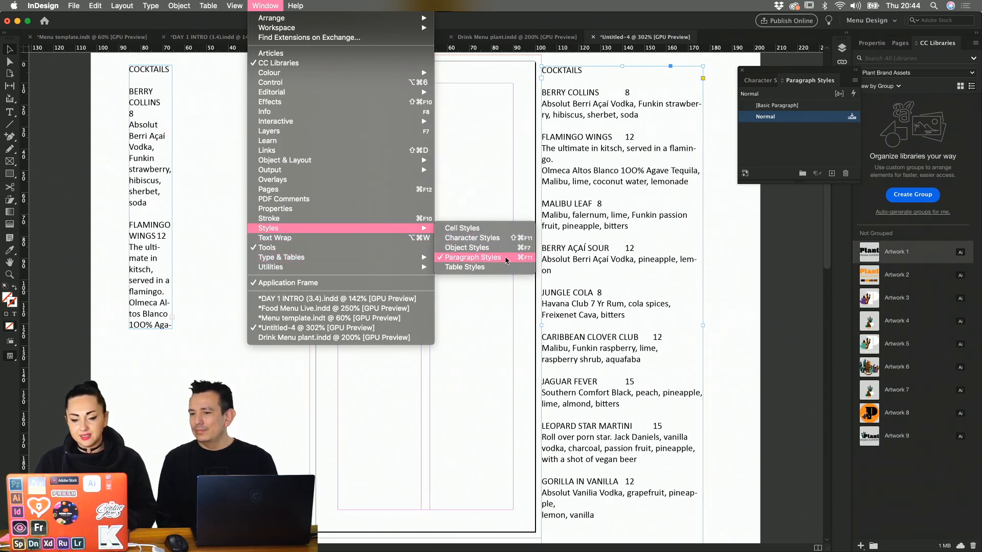
right_click(802, 85)
right_click(802, 86)
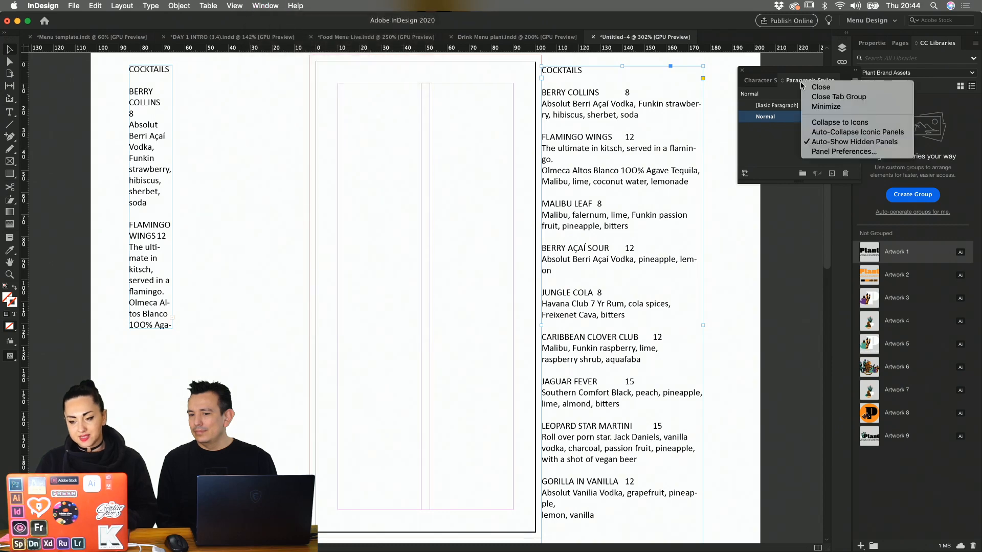
left_click(761, 85)
left_click(761, 84)
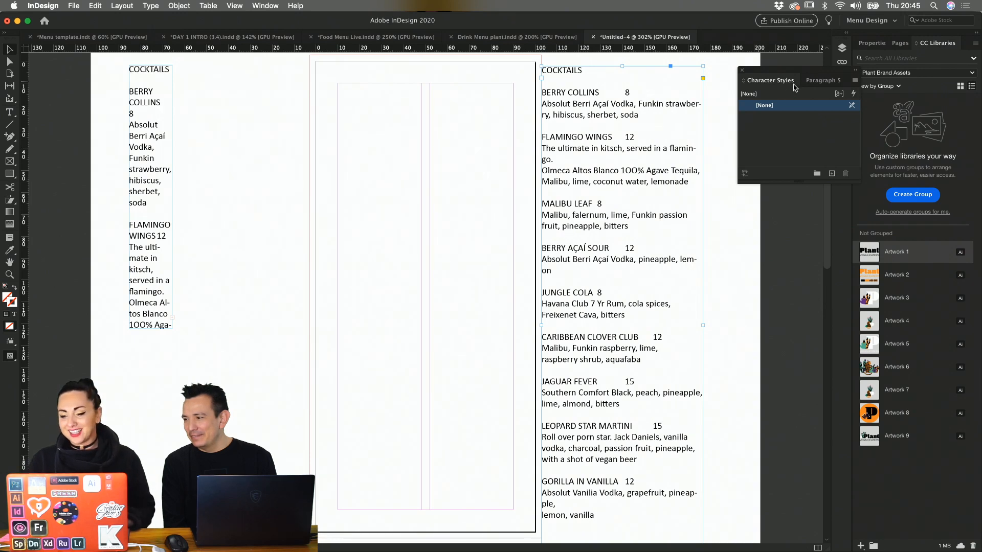
left_click(825, 81)
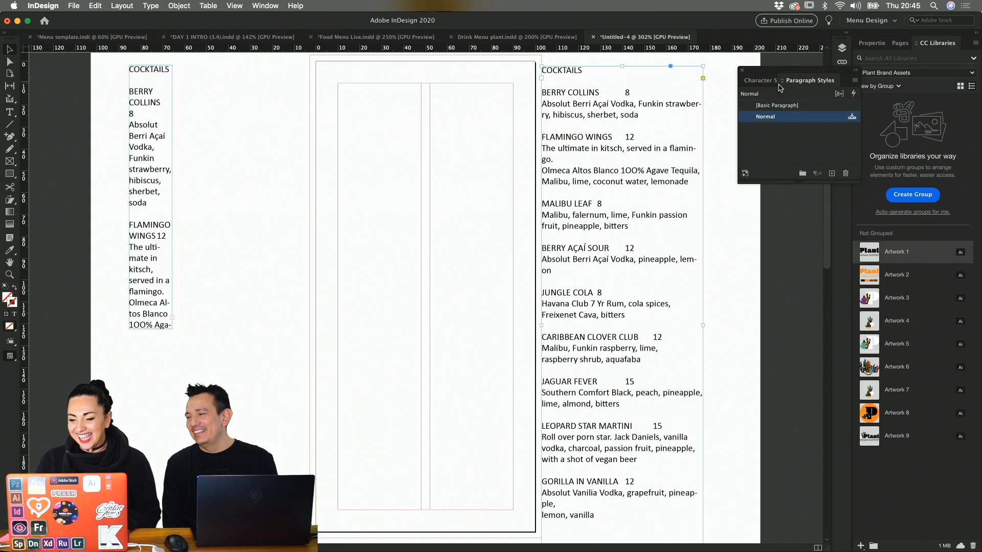
right_click(760, 81)
left_click(754, 82)
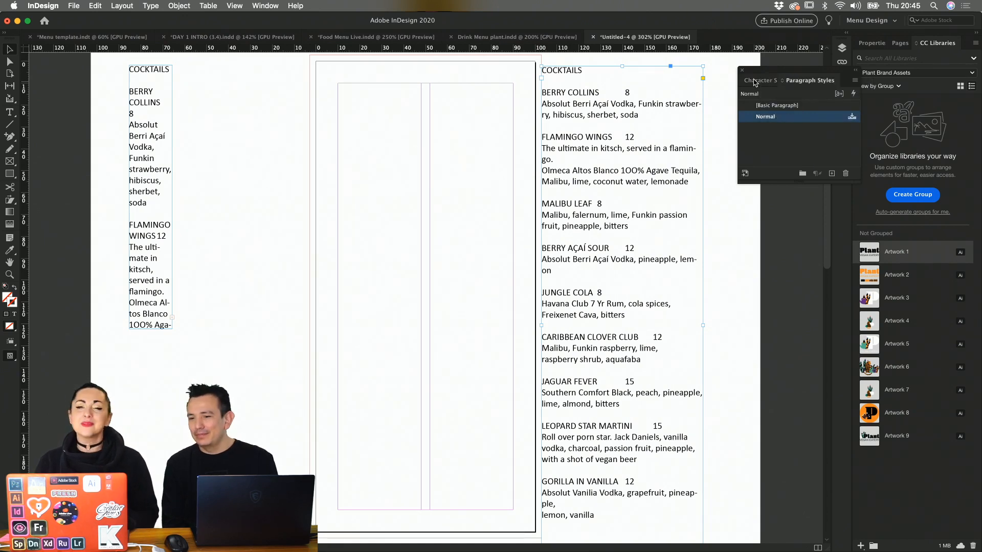
left_click(756, 81)
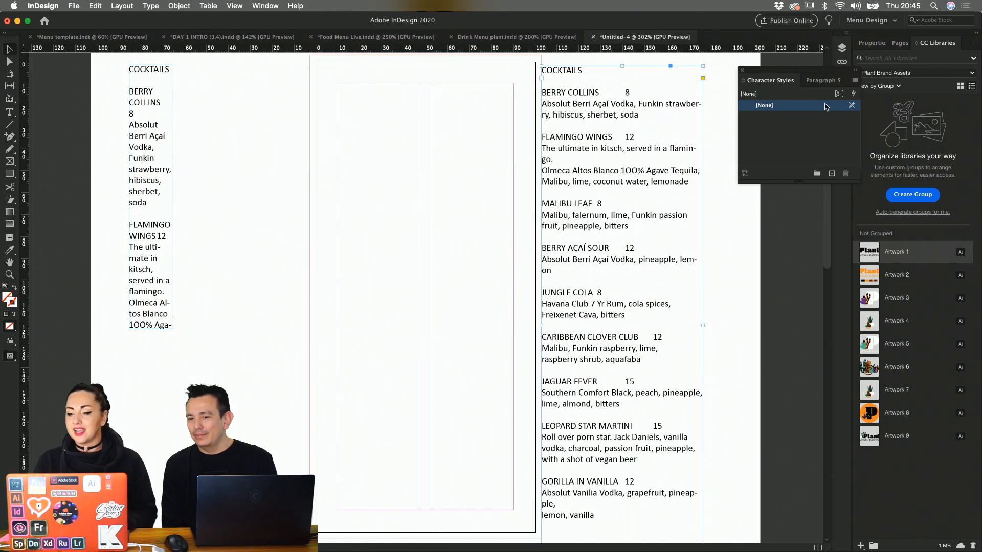
left_click(818, 82)
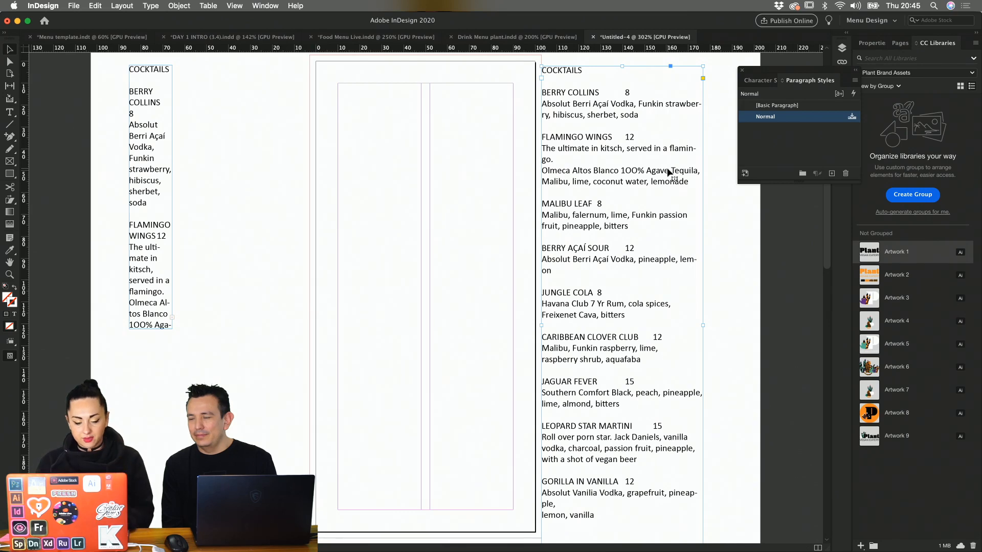
- Select all the text in the wide frame beside the page and set its font to Bryant
key("super+a")
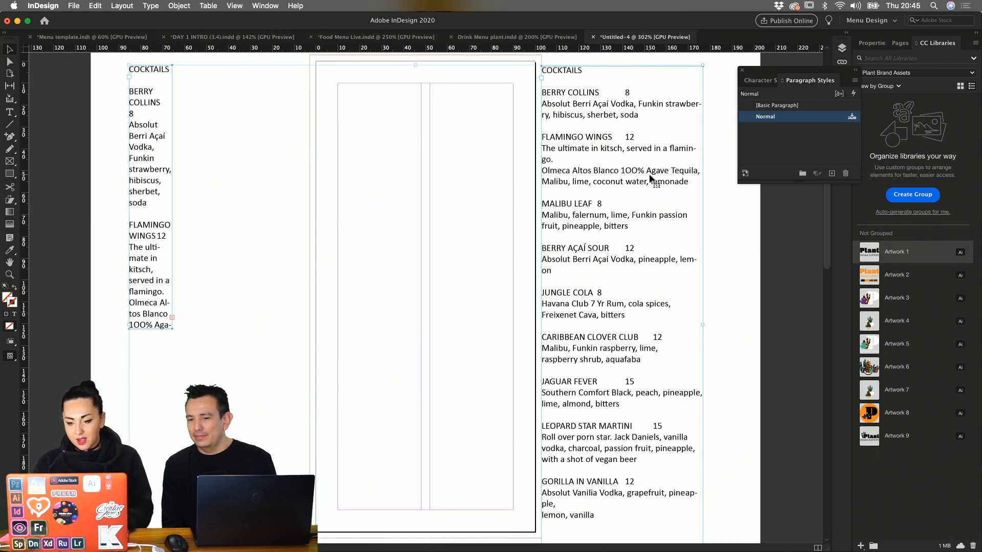
double_click(650, 177)
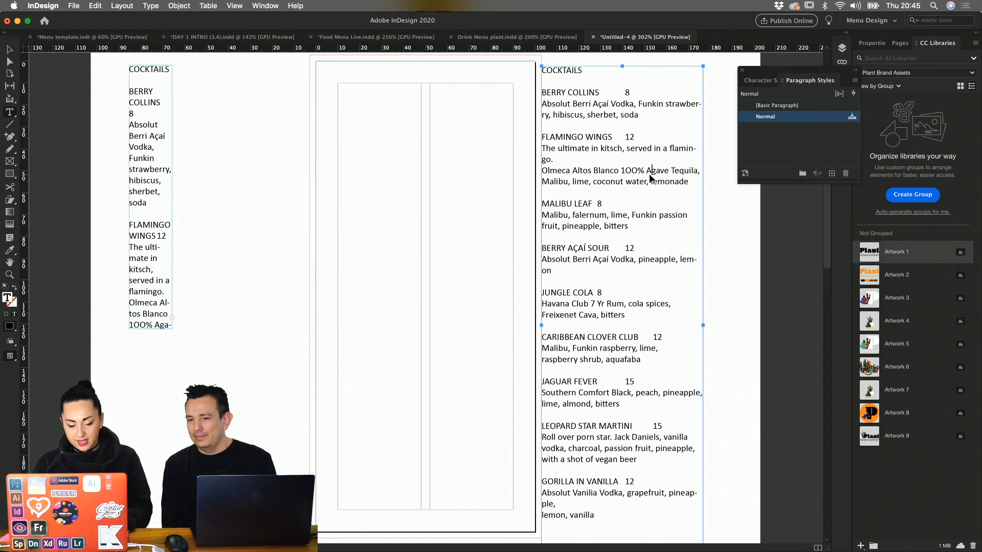
key("super+a")
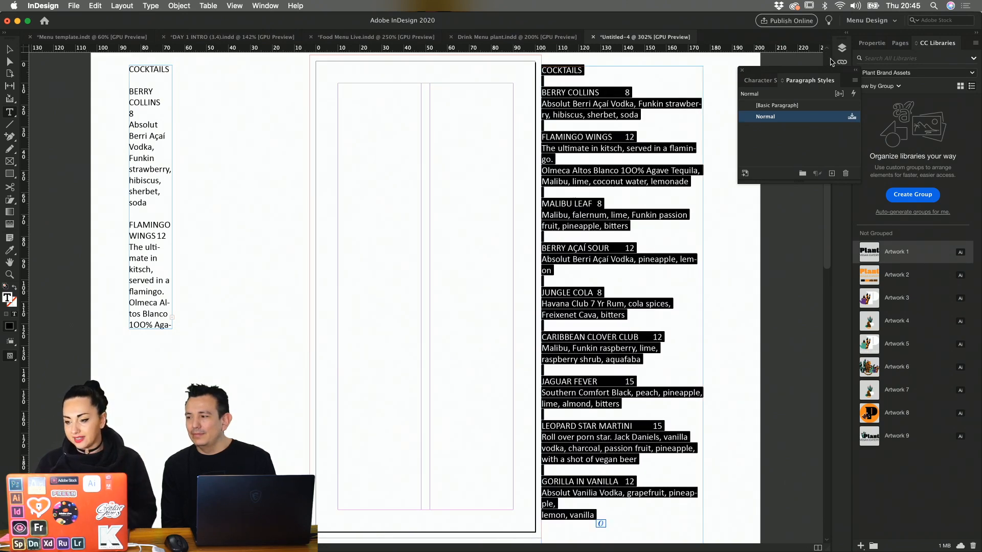
left_click(870, 44)
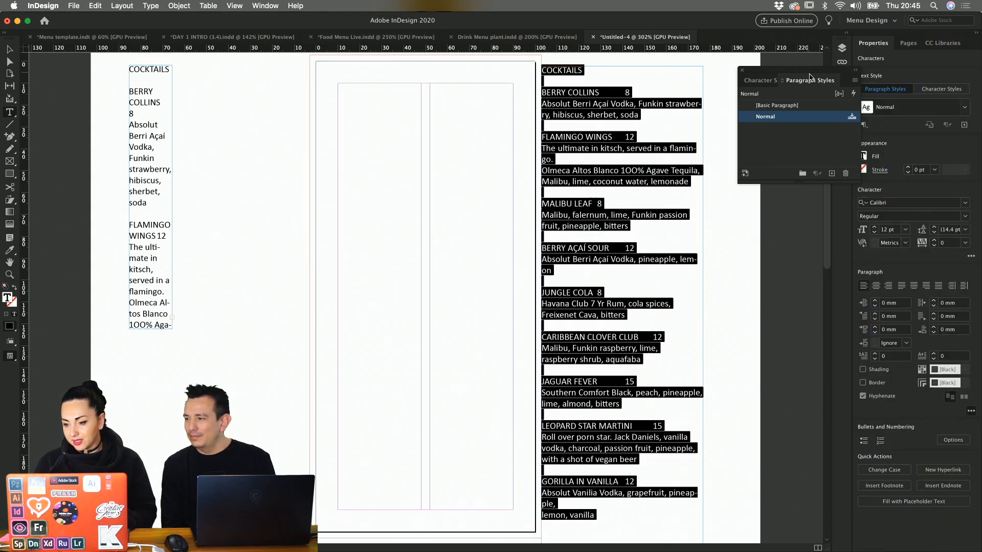
left_click_drag(809, 75, 747, 34)
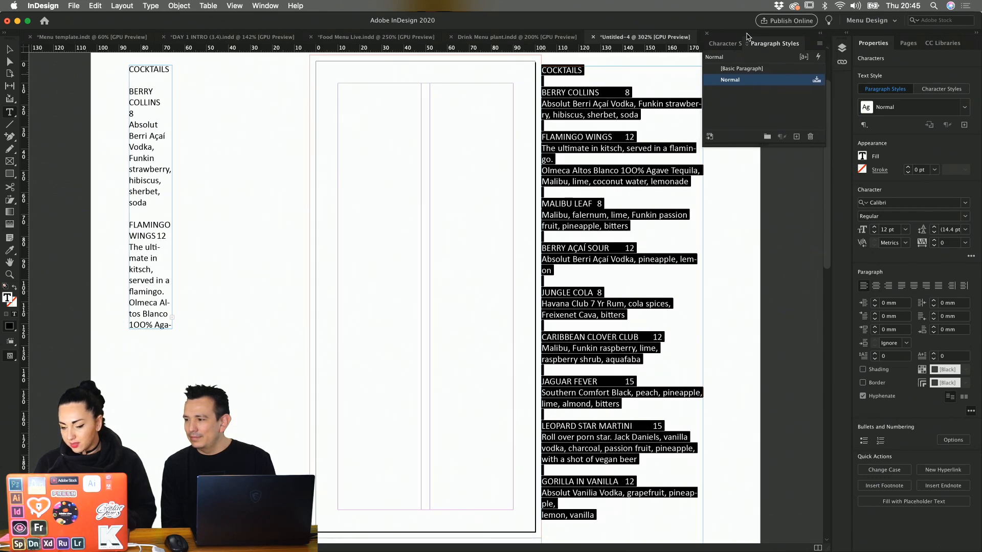
left_click(965, 202)
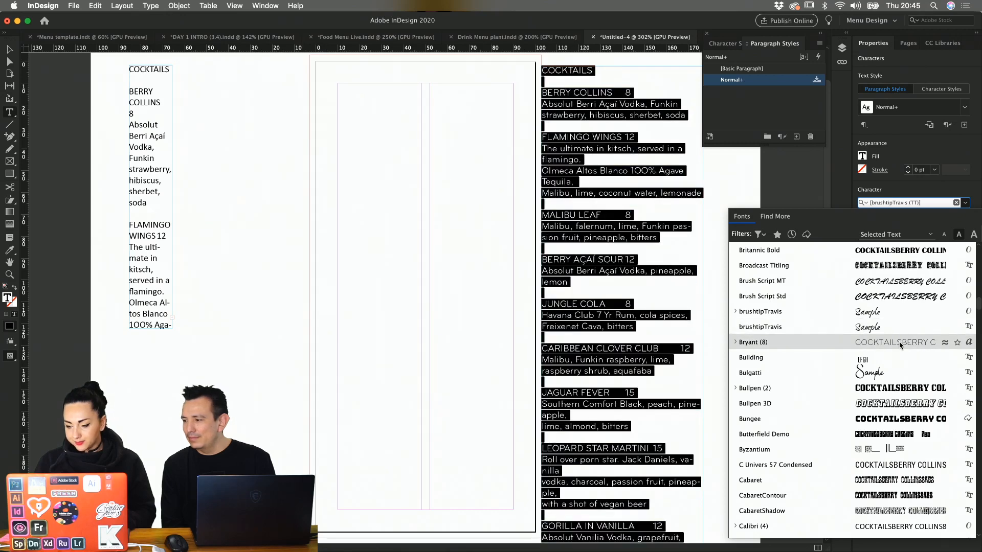
left_click(900, 345)
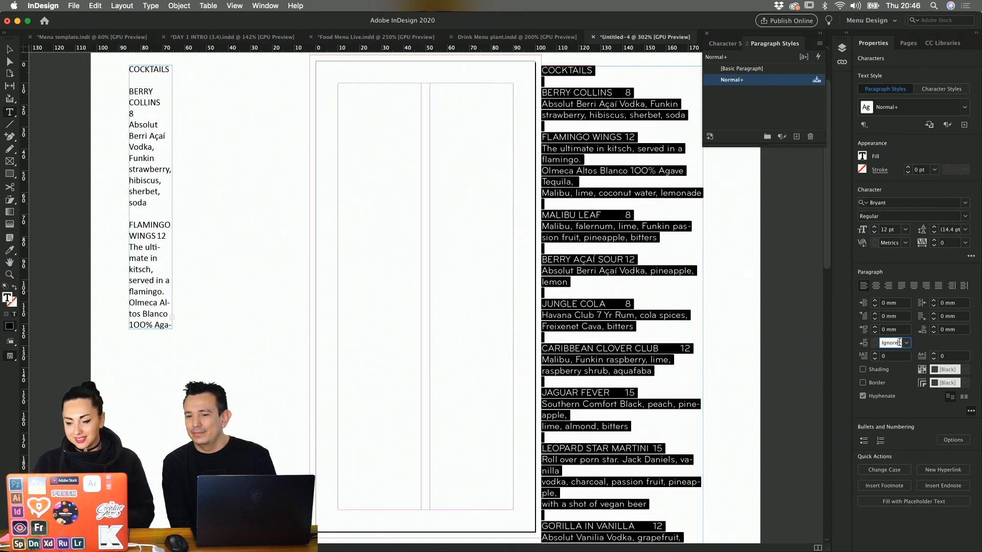
- Set the selected menu text to the RegularAlt font style at 12 pt and deselect it
left_click(965, 217)
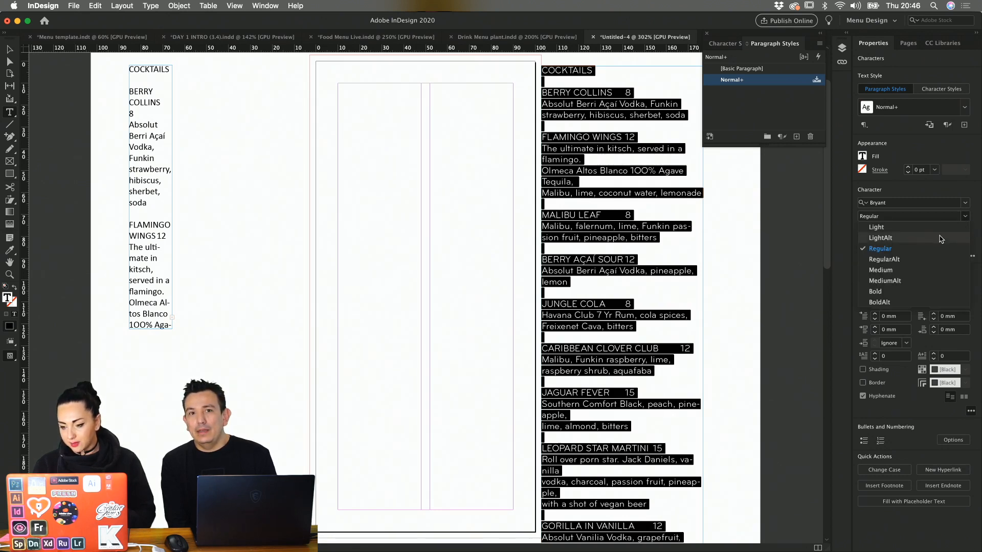
left_click(932, 260)
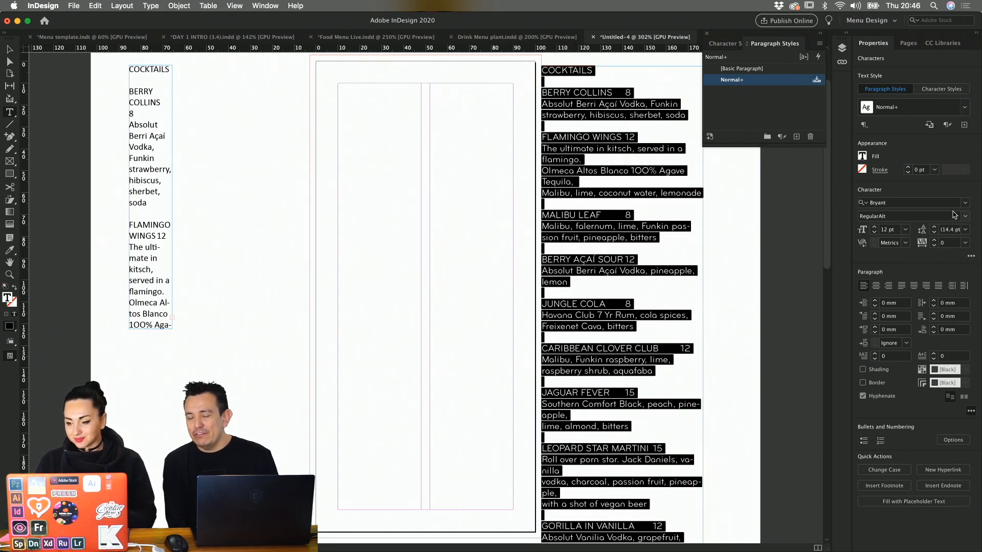
left_click(874, 227)
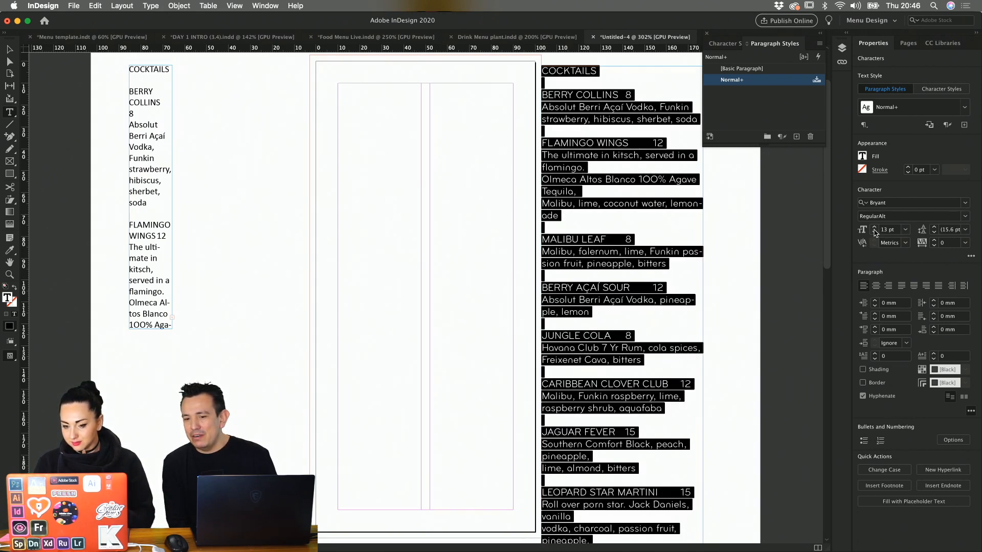
left_click(875, 232)
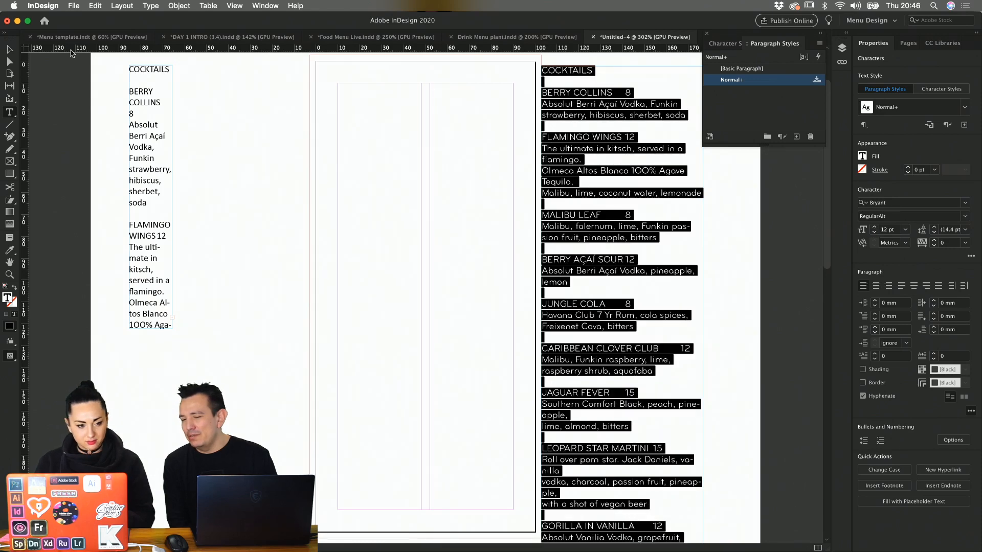
left_click(12, 50)
left_click(314, 186)
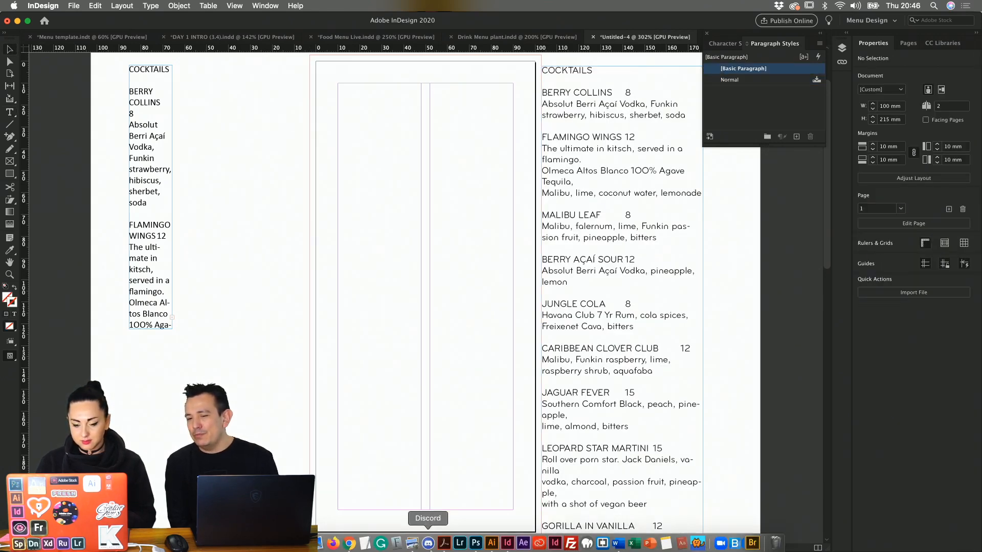
- Switch to Illustrator and copy the brand colour and pattern swatches from the Plant Branding Assets document
left_click(492, 541)
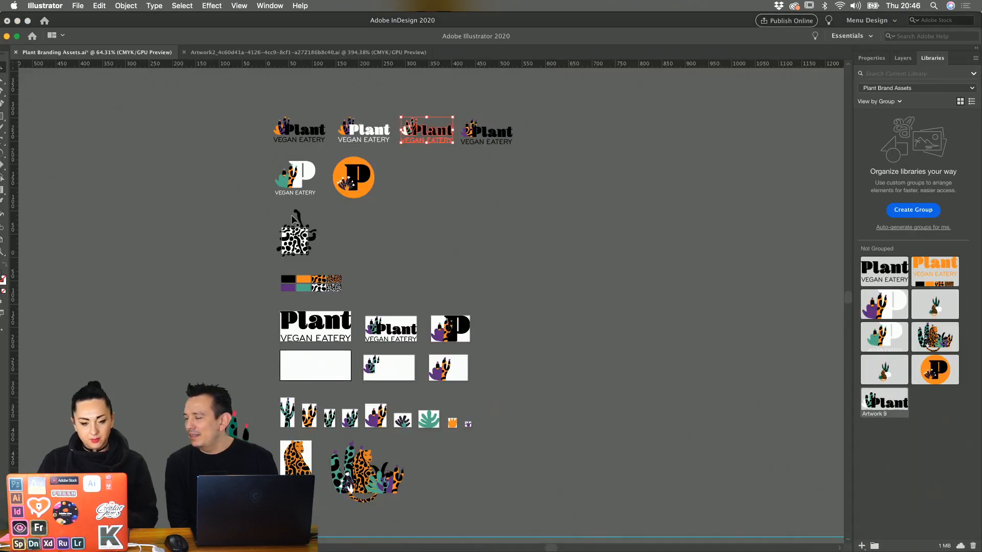
left_click_drag(272, 288, 338, 295)
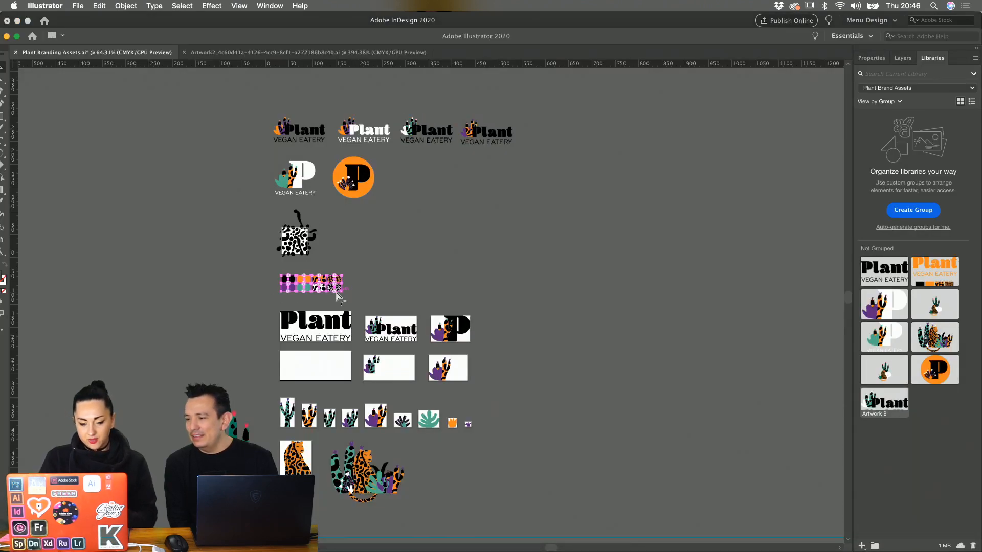
key("super+c")
mouse_move(492, 551)
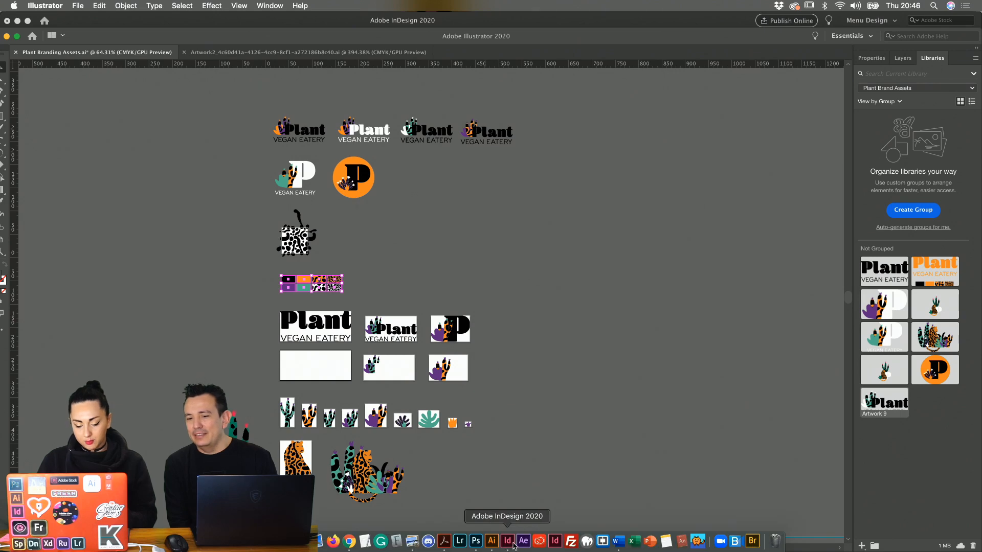
- Back in InDesign, paste the swatches, rotate them 90° and place them on the pasteboard between the narrow text frame and the page
left_click(508, 542)
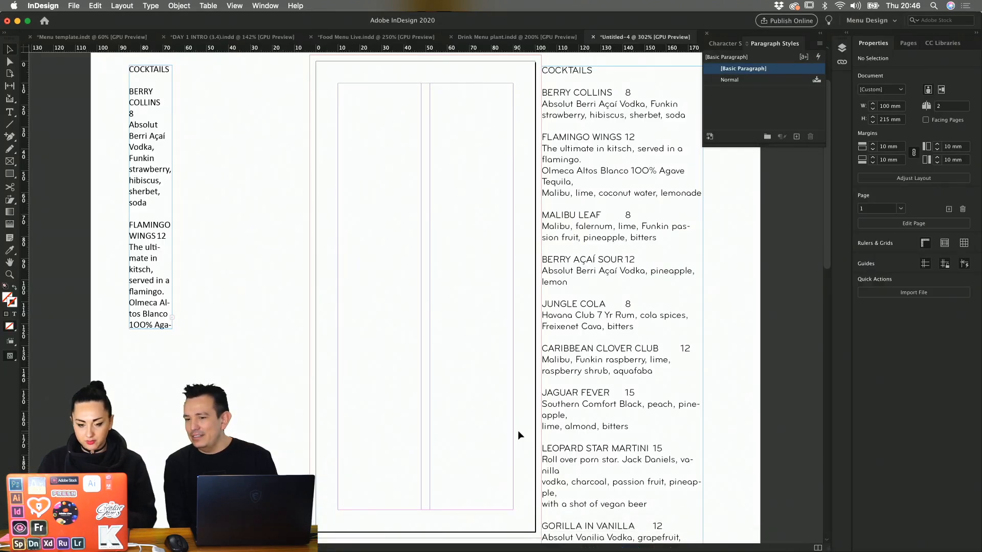
key("super+v")
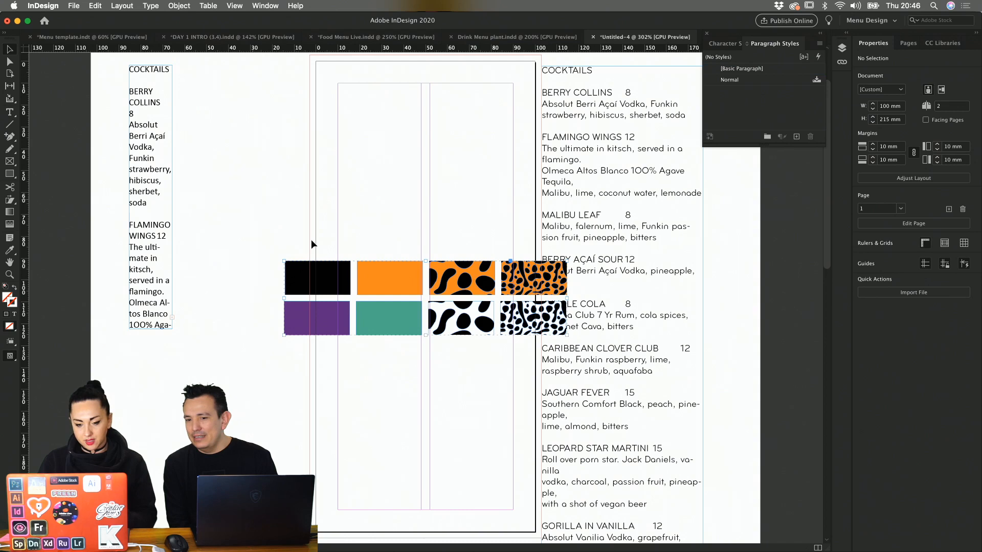
left_click_drag(568, 261, 255, 153)
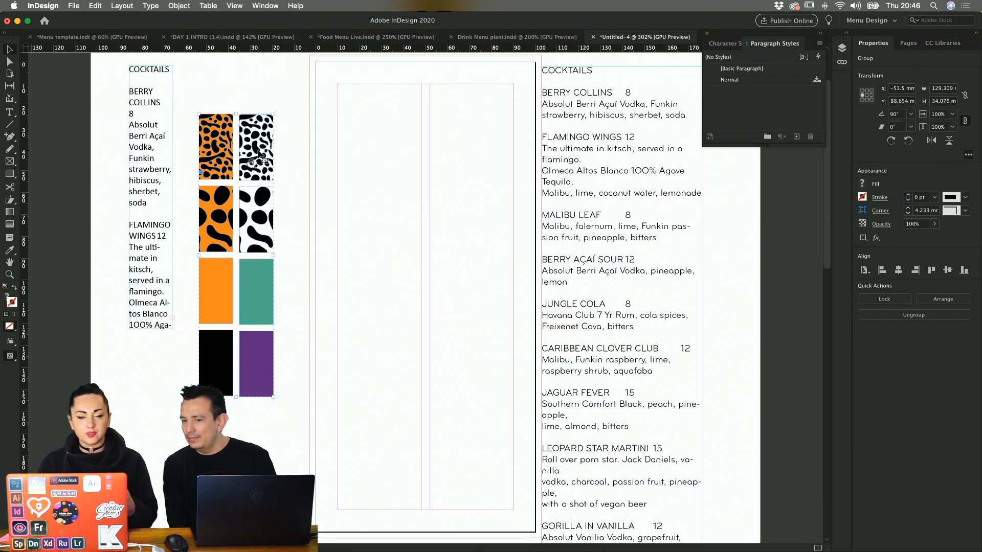
left_click(466, 203)
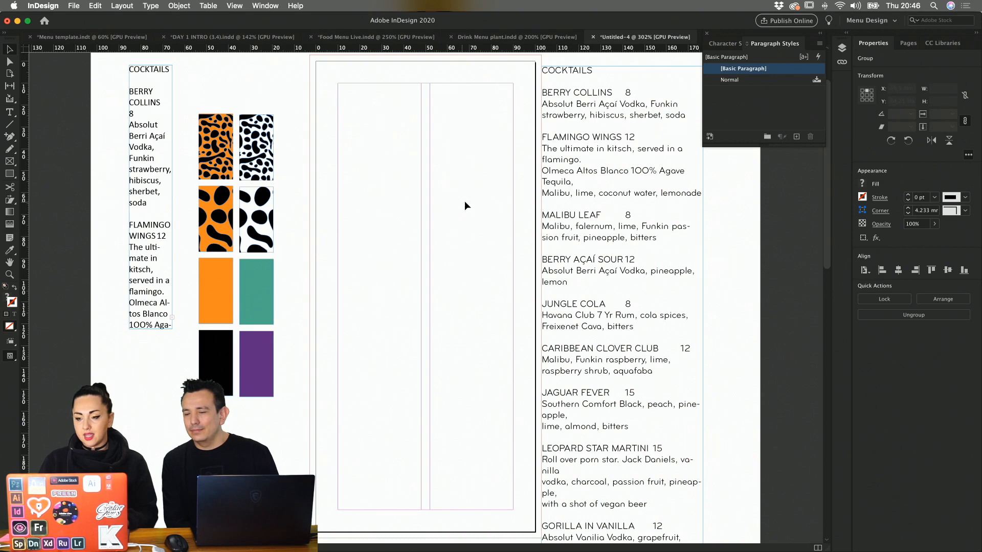
- Add a second layer to the document and rename the original Layer 1 as Background
left_click(842, 48)
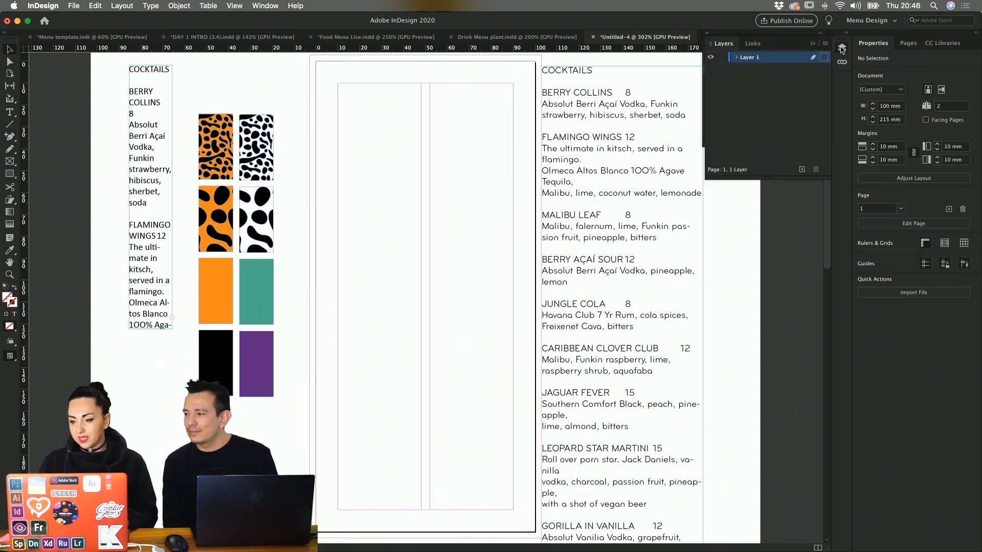
left_click(802, 169)
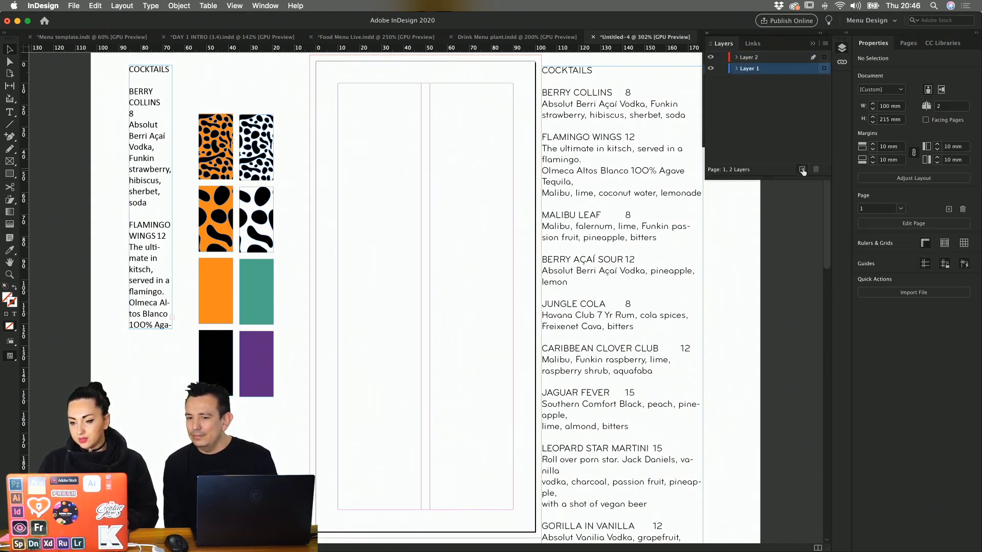
double_click(747, 69)
type("Bac")
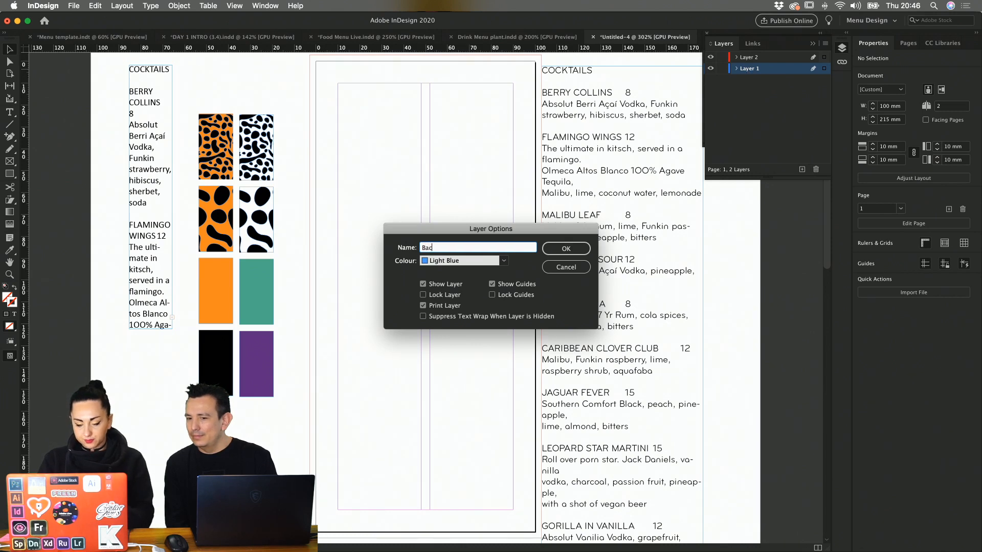
type("kground")
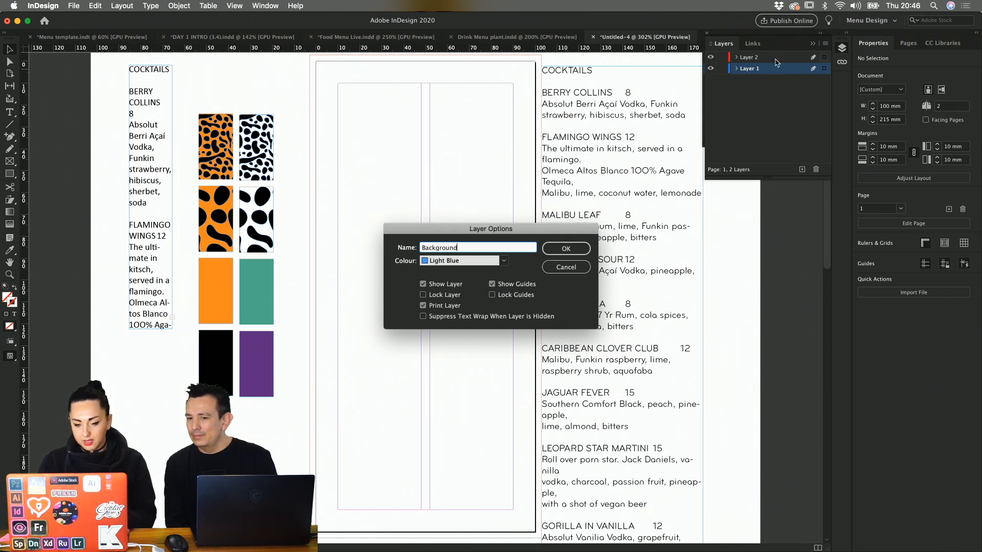
left_click(584, 250)
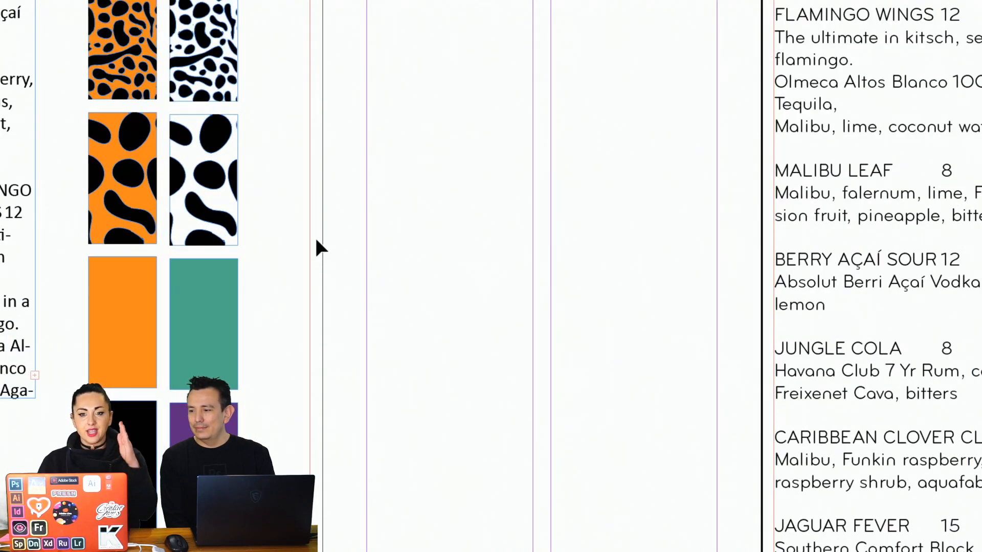
scroll(316, 240, "up", 5)
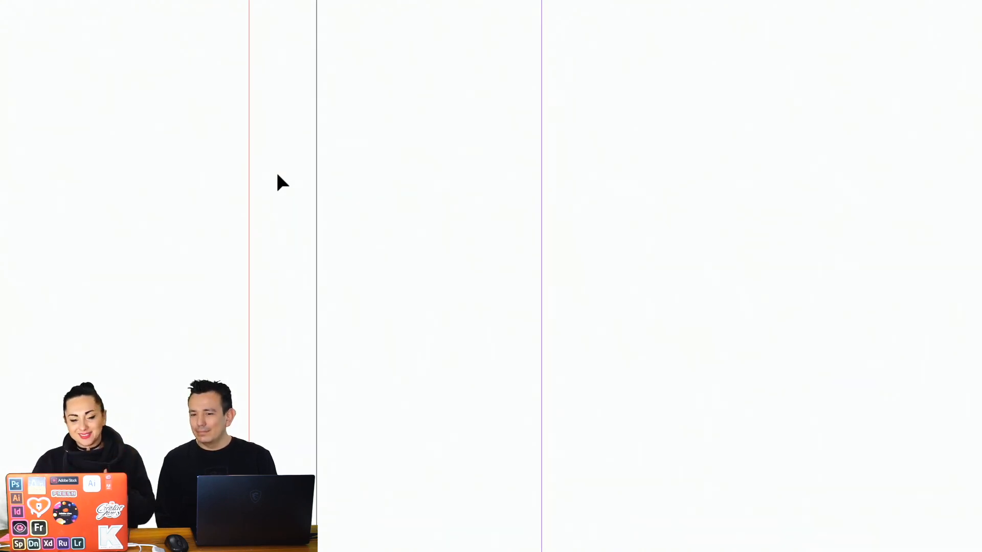
scroll(277, 175, "down", 7)
scroll(285, 185, "down", 3)
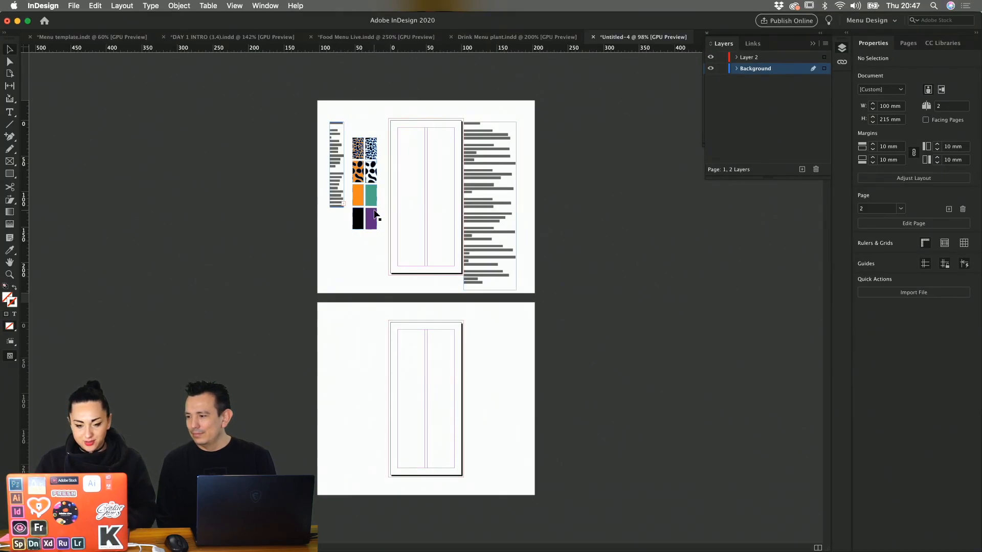
- Draw a rectangle about 106 × 222 mm on the Background layer, covering the first page out to its bleed
scroll(385, 205, "up", 5)
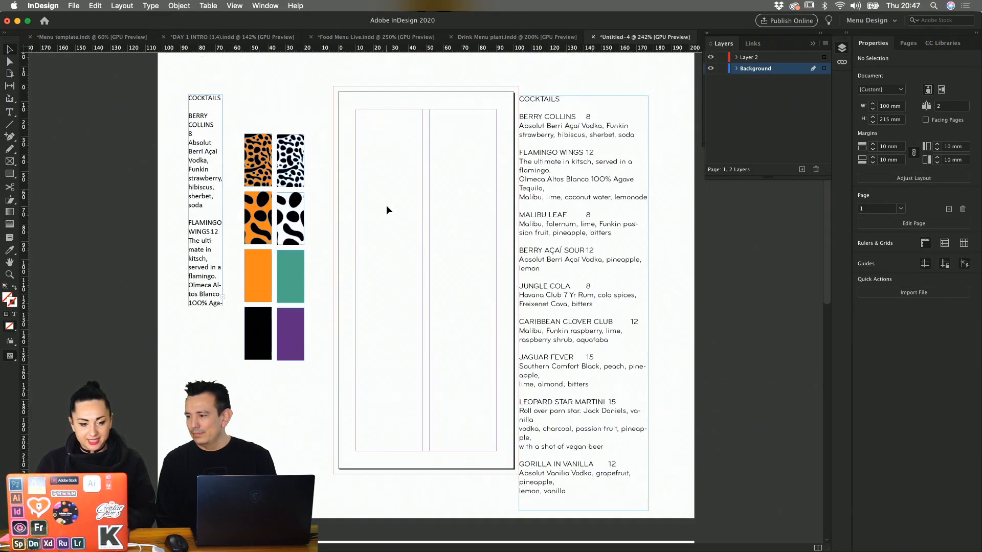
scroll(386, 205, "up", 1)
left_click(11, 174)
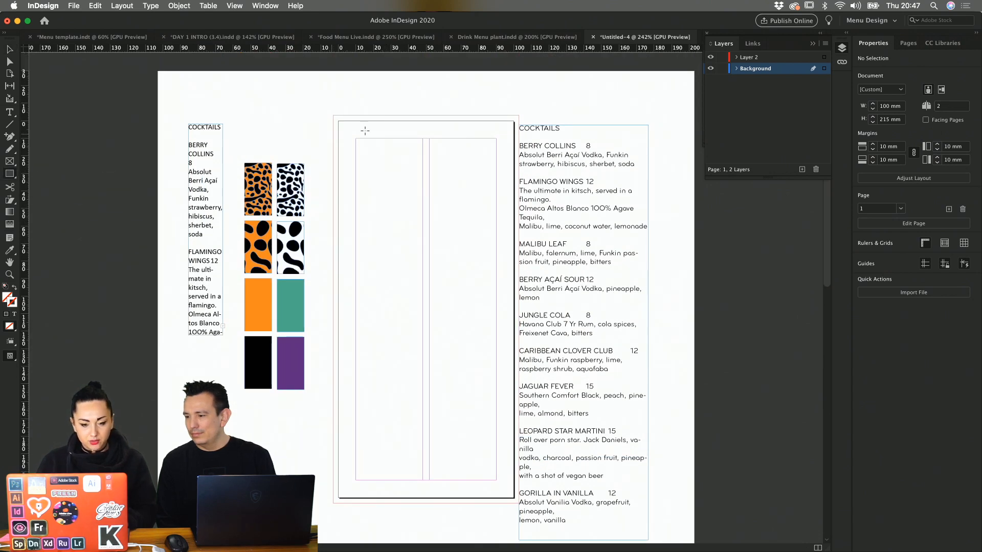
left_click_drag(333, 113, 519, 504)
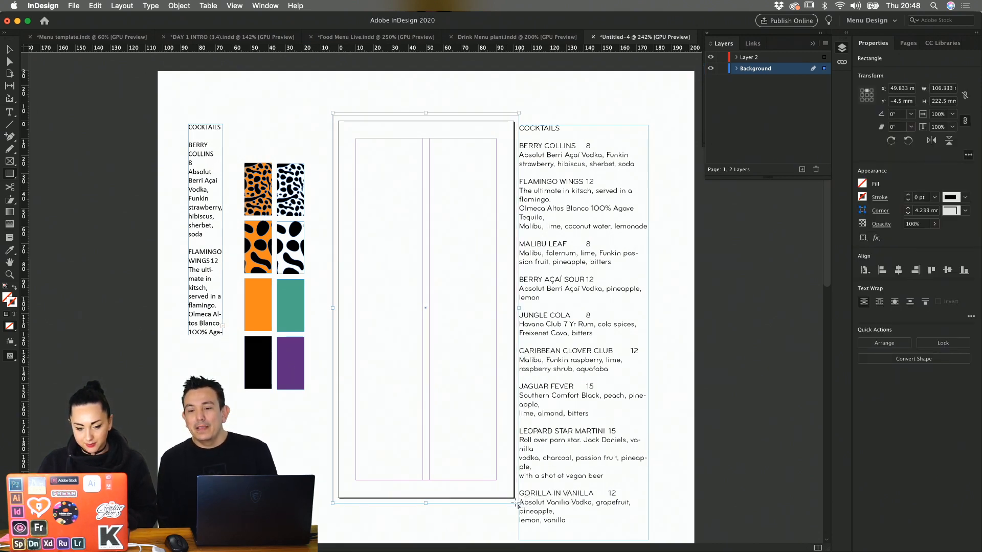
- Fill the rectangle with the orange sampled from the brand swatch, align it to the bleed and deselect it
key("i")
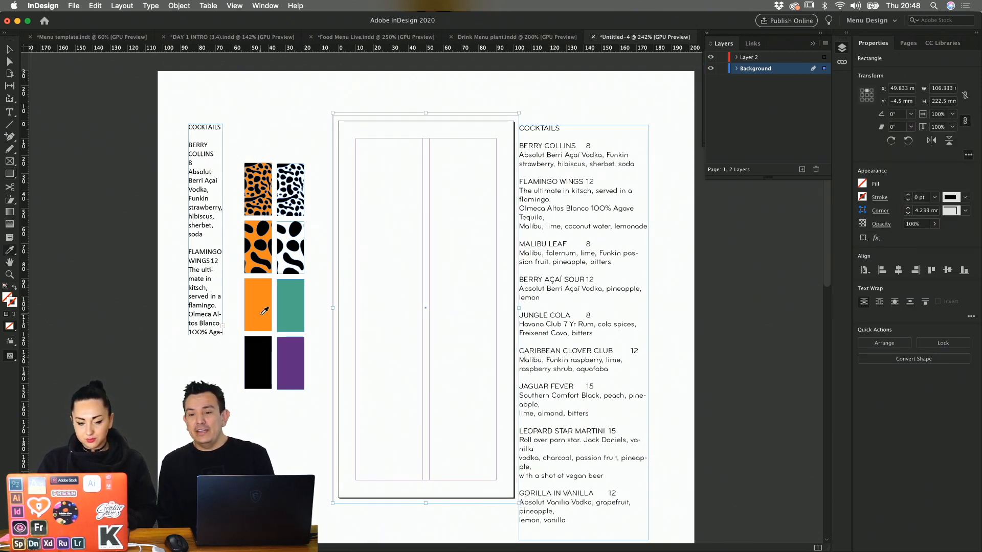
left_click(264, 311)
key("v")
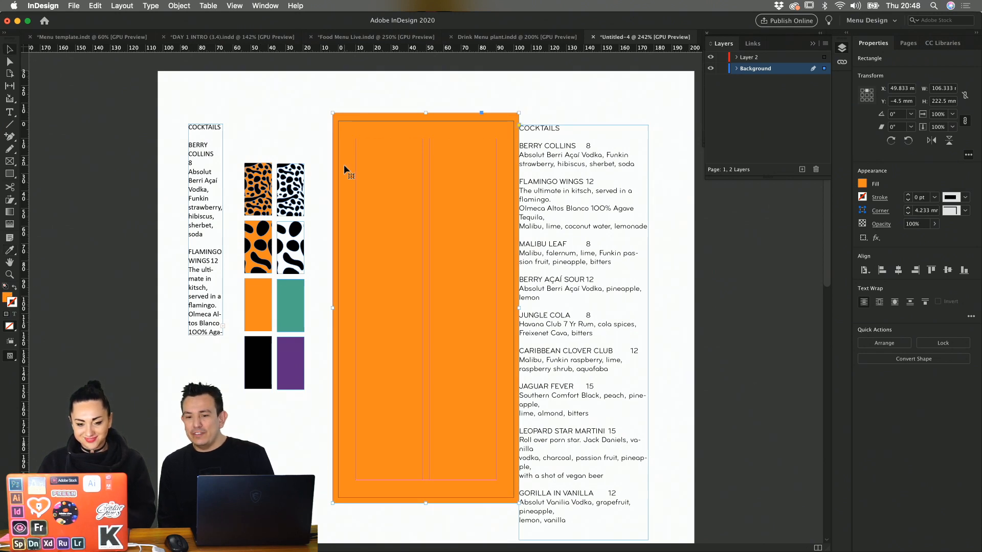
left_click_drag(333, 121, 333, 123)
left_click(536, 100)
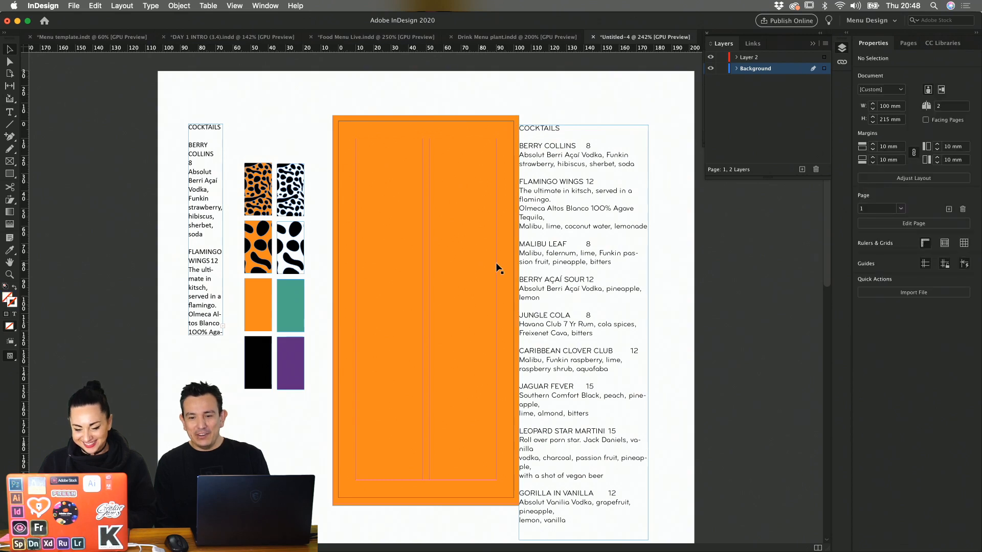
- Move the cocktail text frame onto the orange page, bring it to the front and resize it to about 106 × 215 mm
left_click(581, 238)
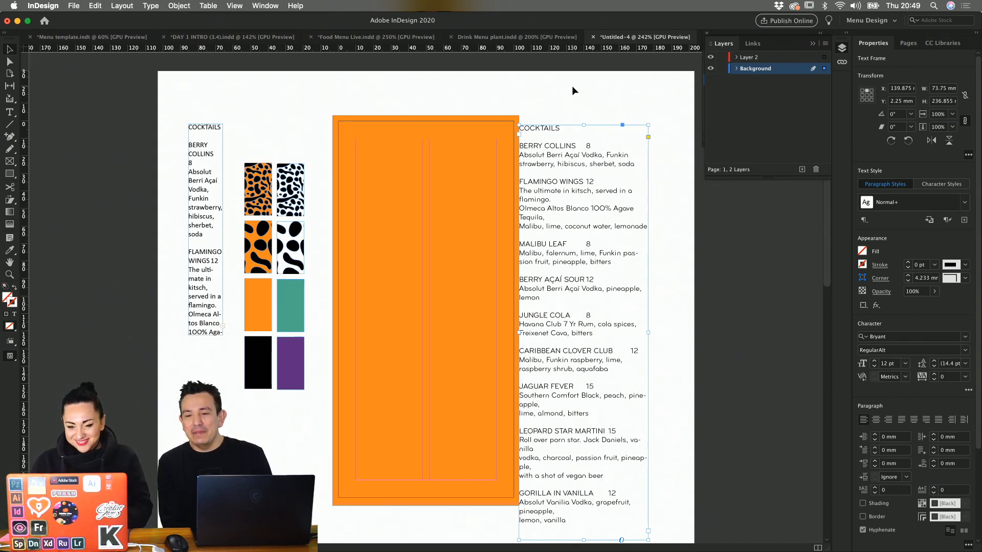
left_click_drag(561, 168, 566, 148)
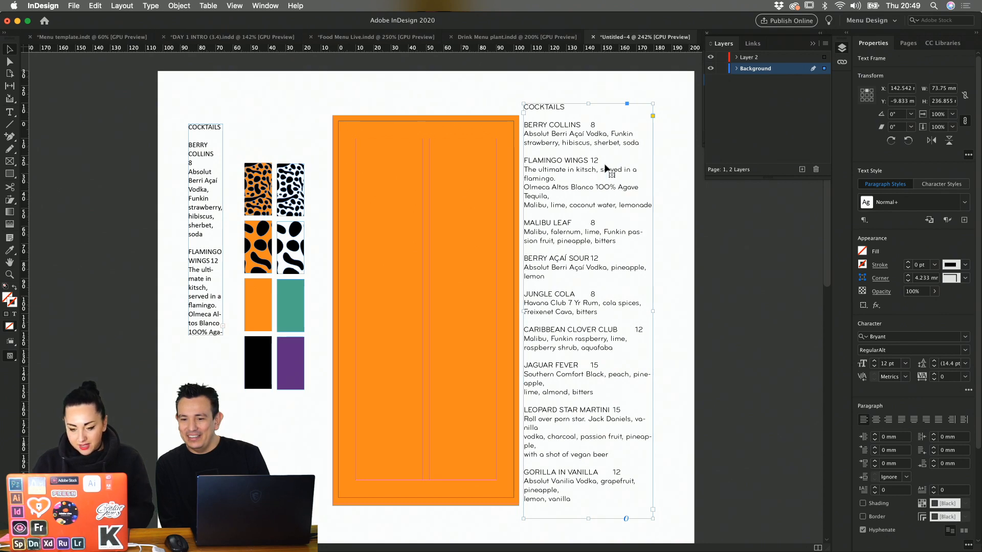
key("b")
key("v")
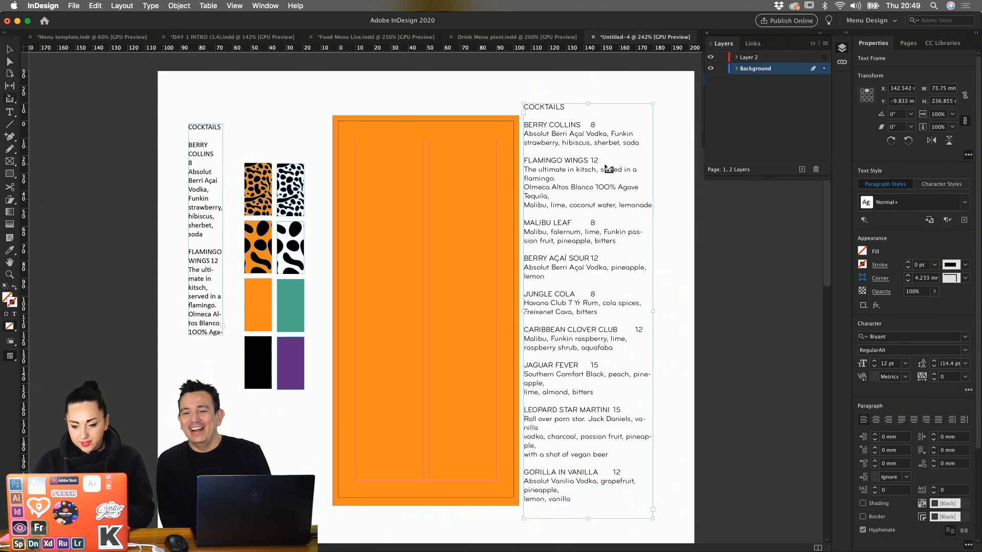
key("v")
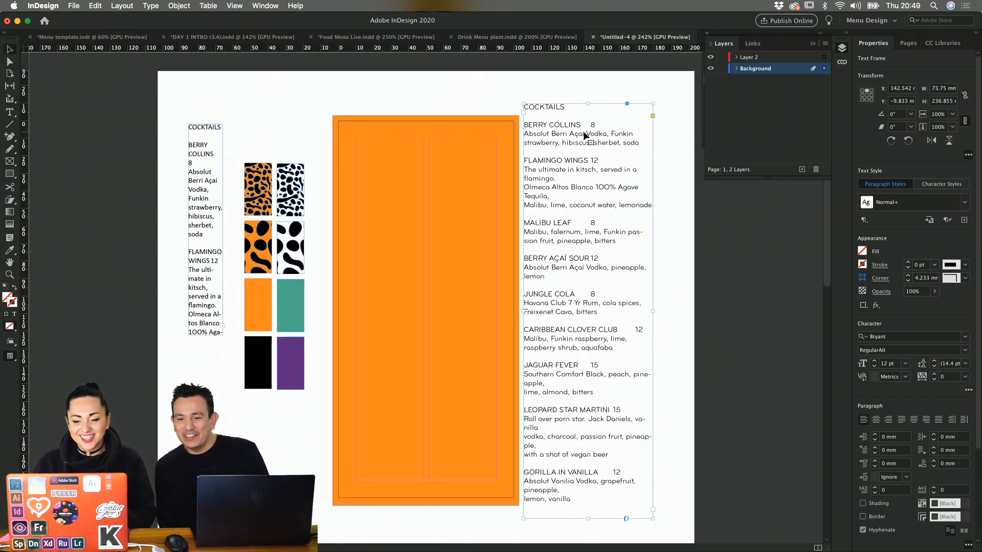
left_click_drag(585, 135, 474, 151)
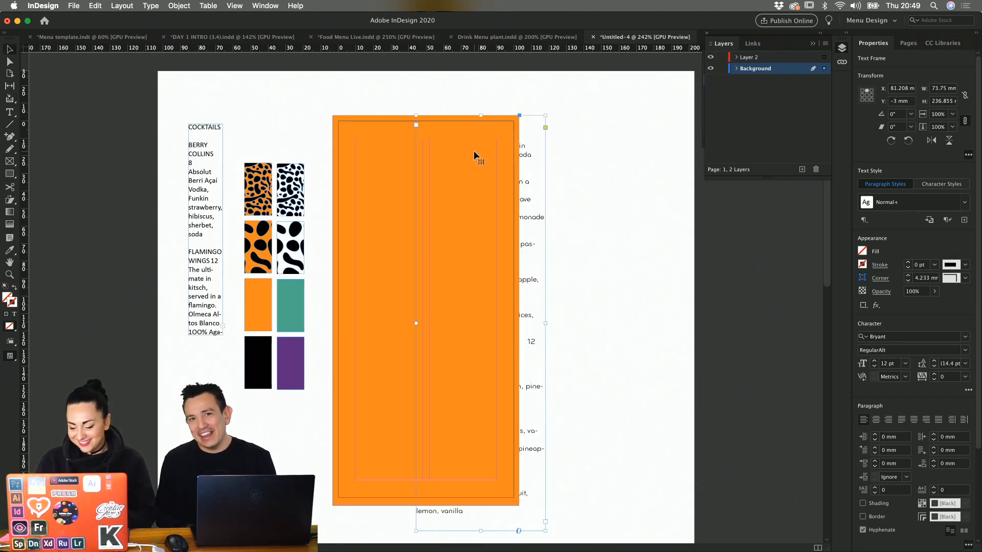
key("super+shift+bracketright")
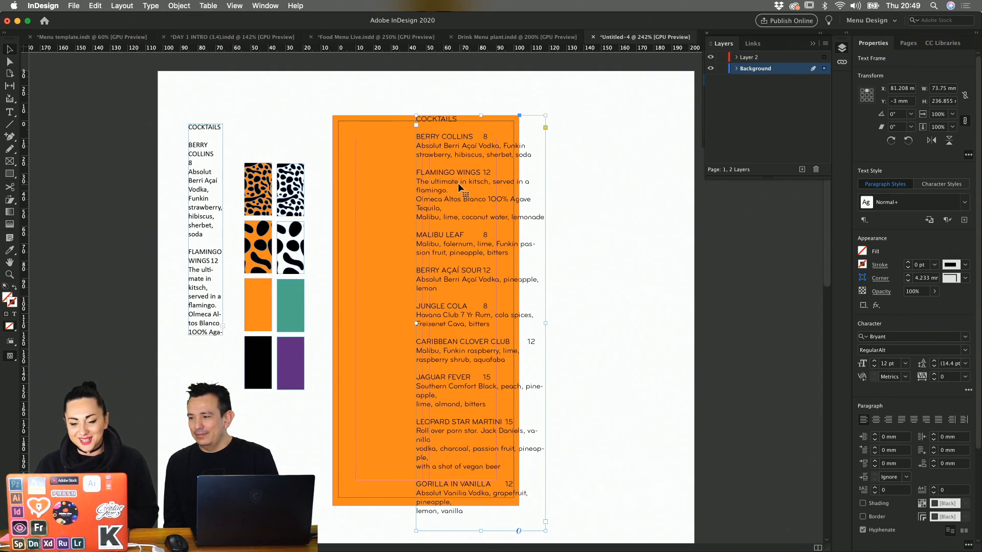
left_click_drag(545, 116, 525, 163)
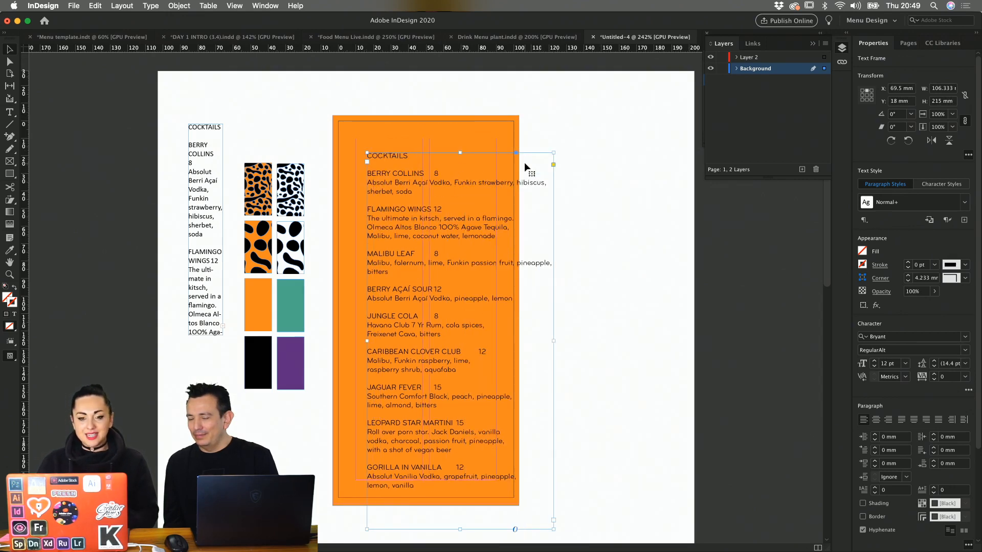
- Set all the cocktail text in the frame on the orange page to 10 pt
scroll(524, 164, "up", 5)
scroll(524, 164, "down", 3)
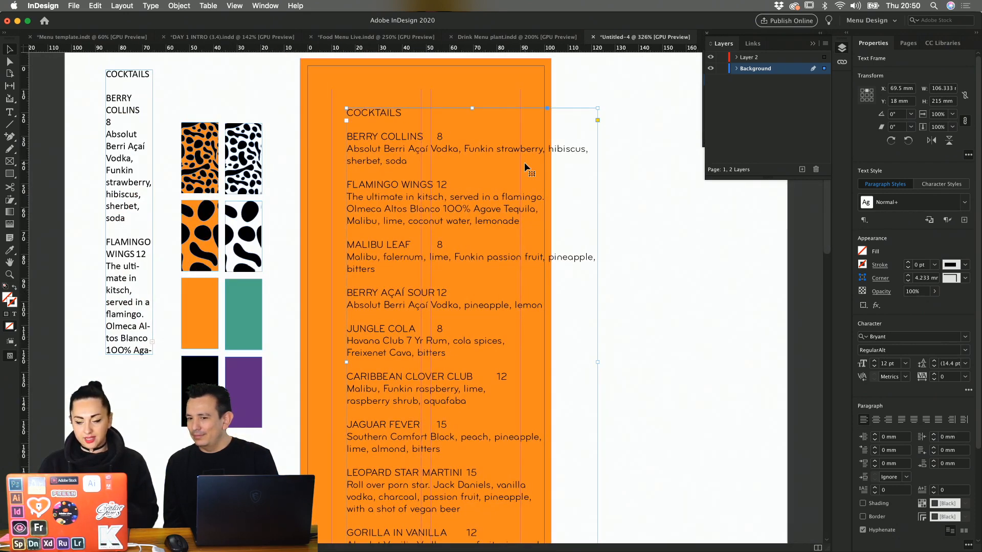
double_click(492, 162)
key("super+a")
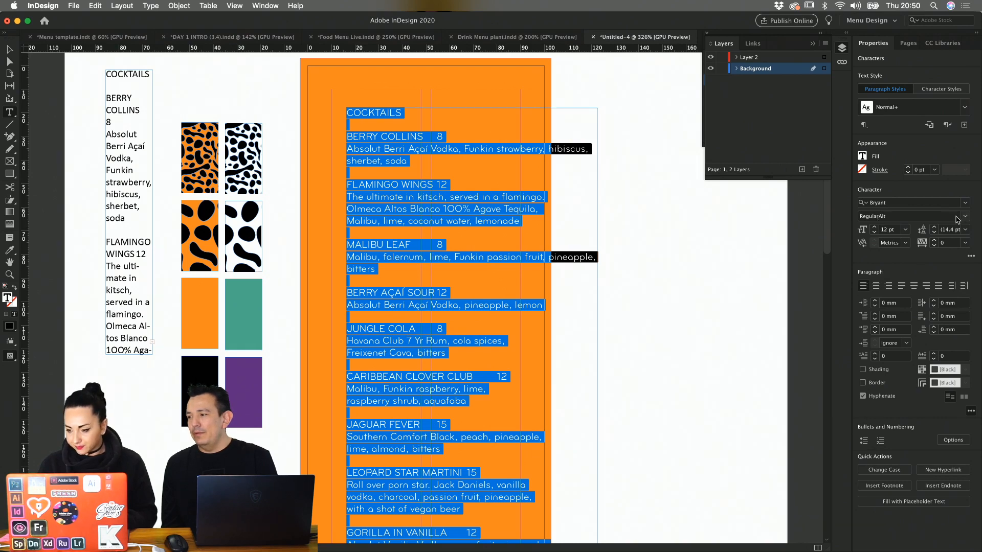
left_click(875, 233)
left_click(874, 233)
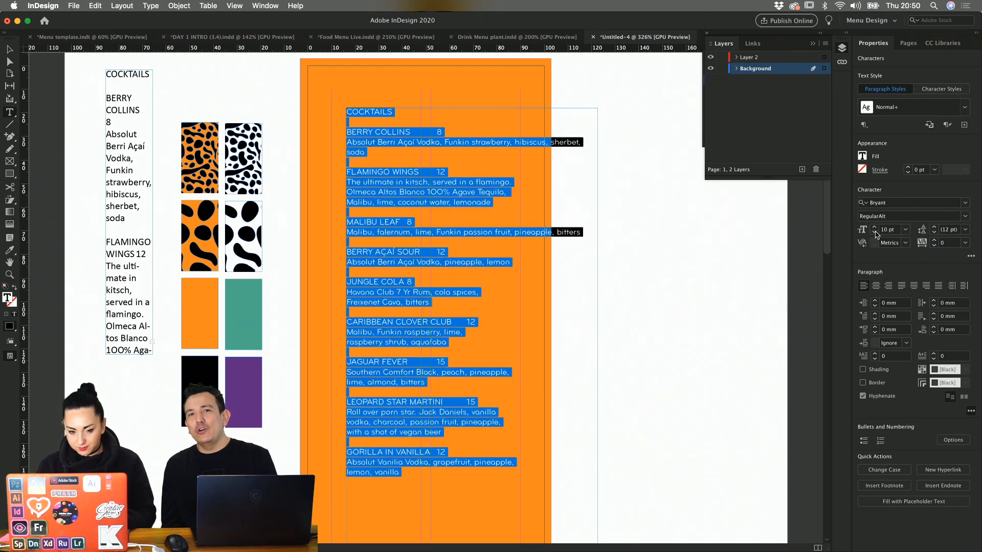
- Change the fill colour of the selected cocktail text to [Paper]
scroll(716, 296, "down", 3)
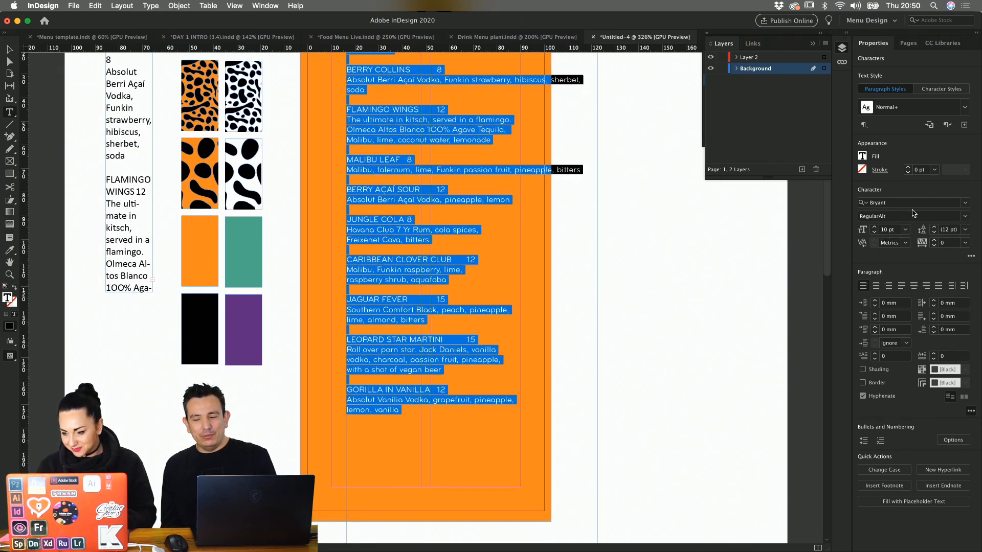
left_click(862, 157)
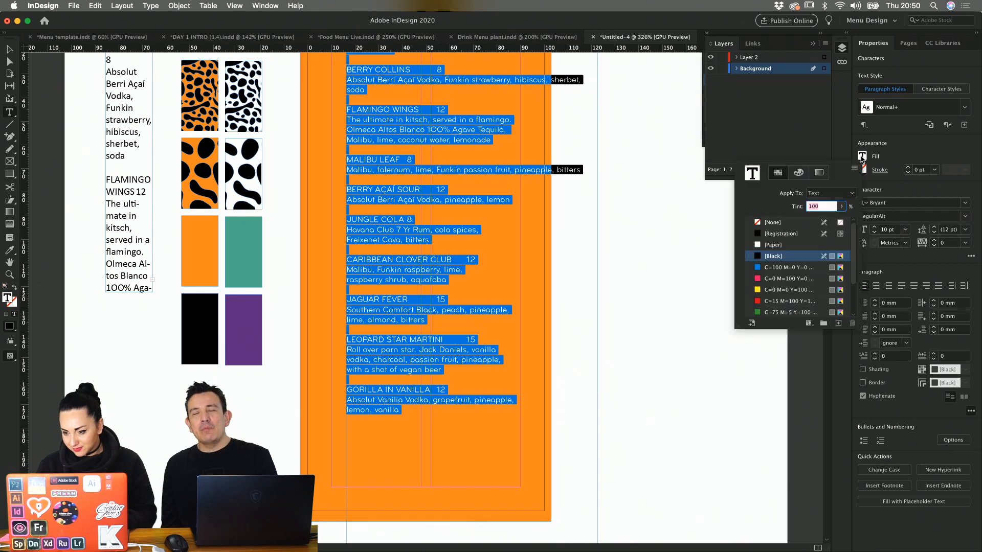
left_click(770, 246)
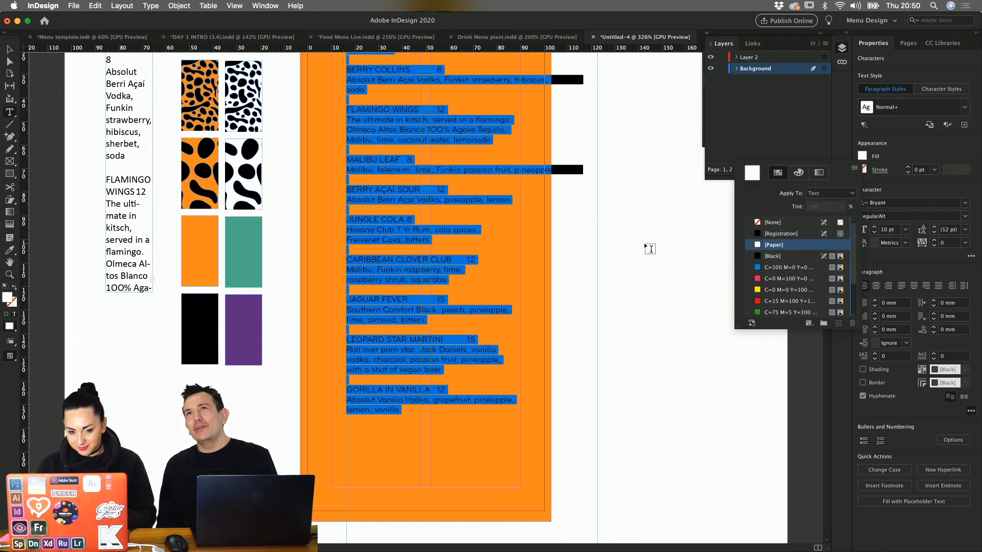
left_click(646, 247)
- Create a paragraph style named "text" from the entire white cocktail text
left_click(467, 194)
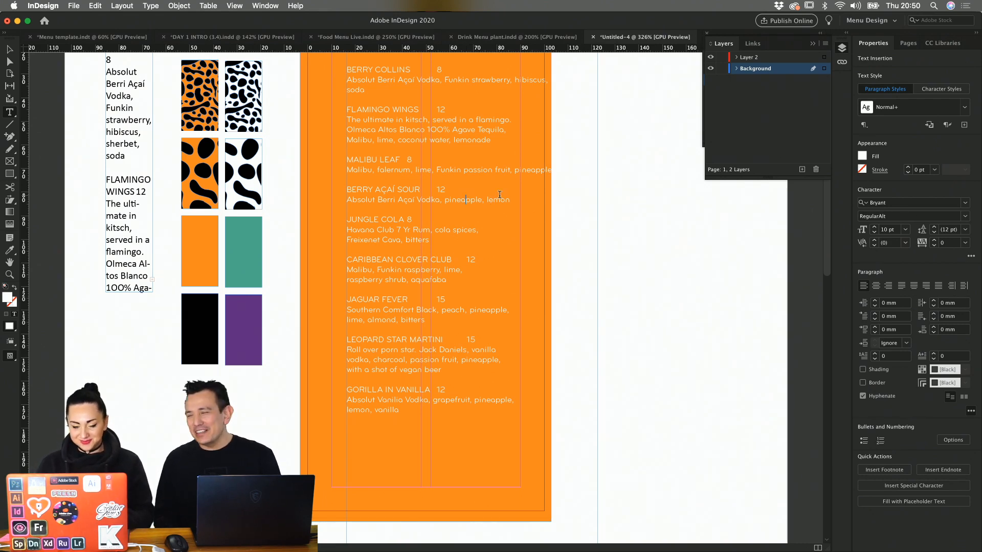
left_click(464, 237)
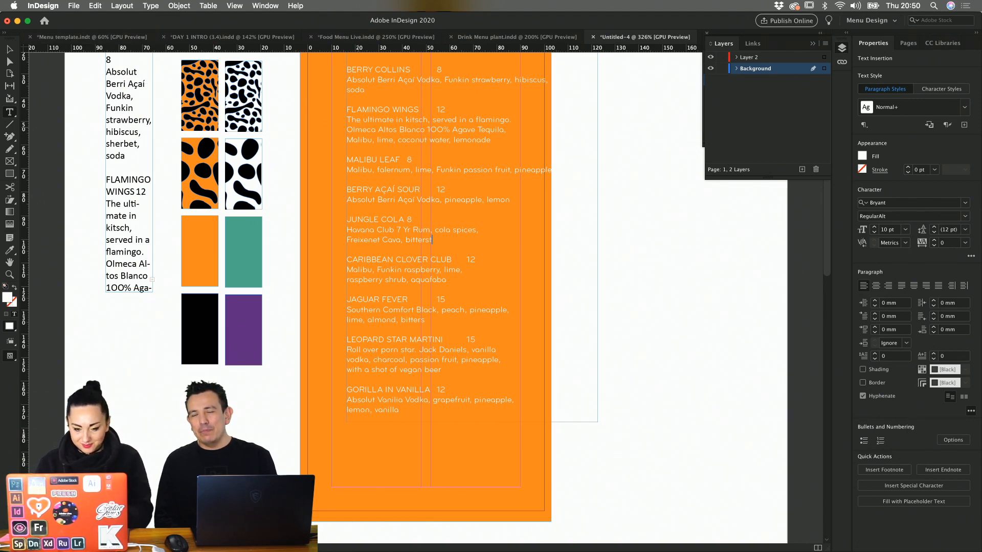
key("super+a")
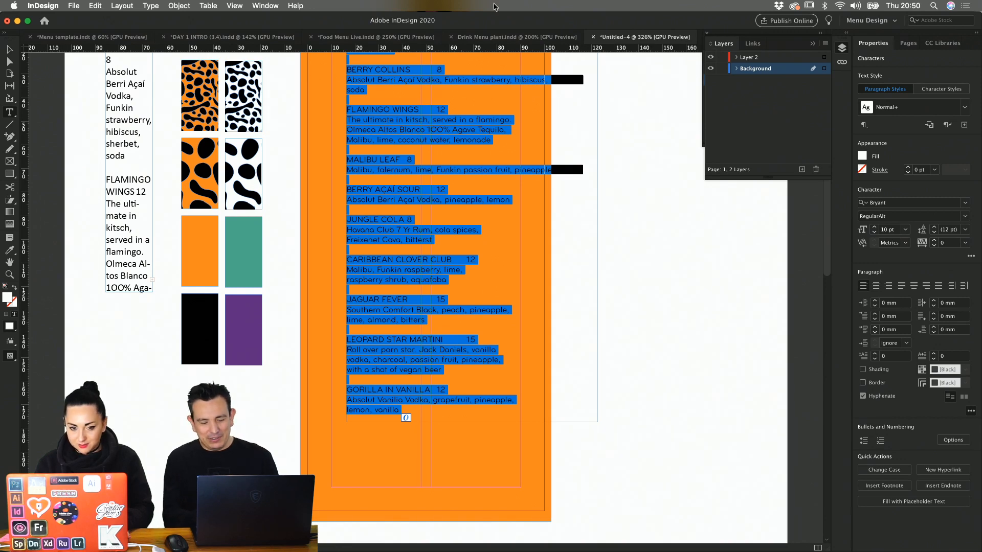
left_click(267, 6)
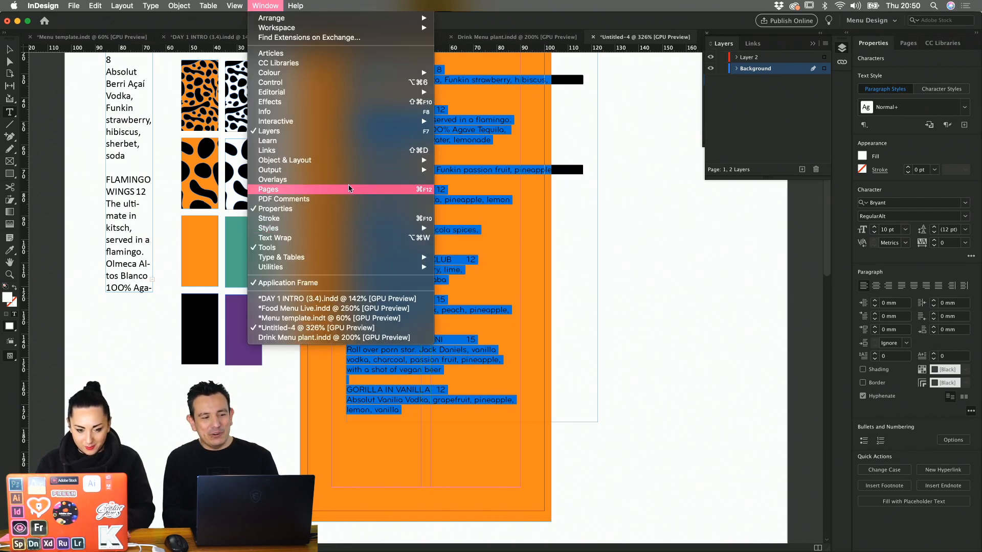
mouse_move(342, 228)
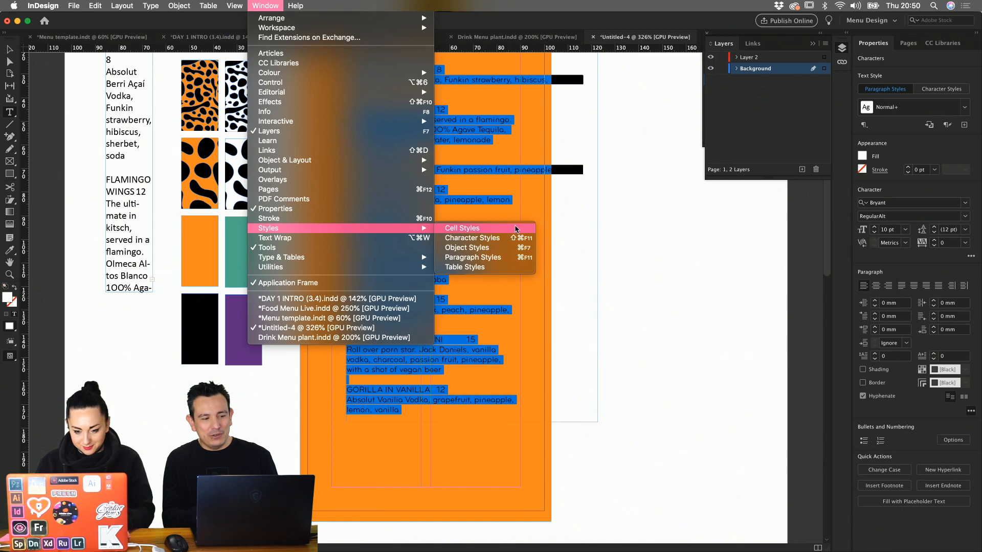
left_click(473, 257)
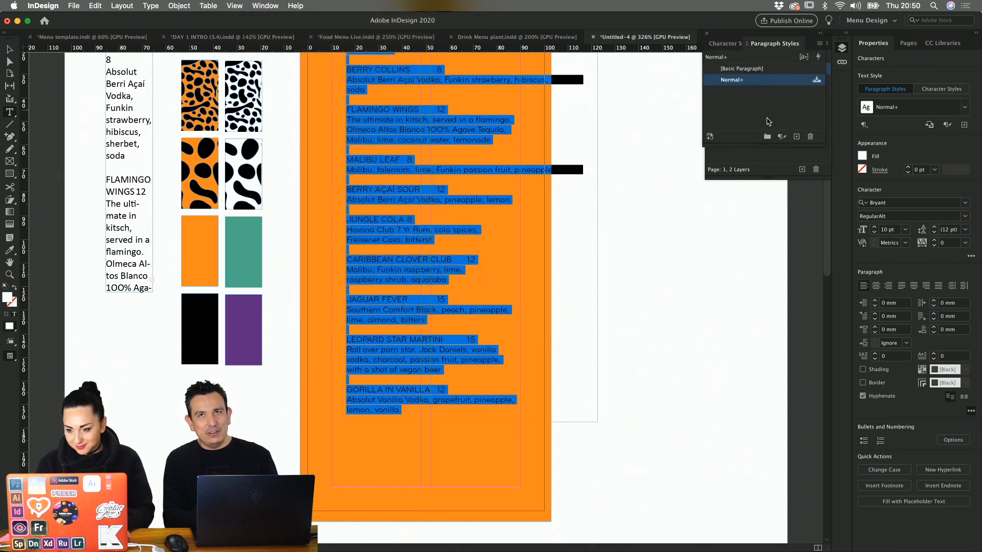
double_click(747, 91)
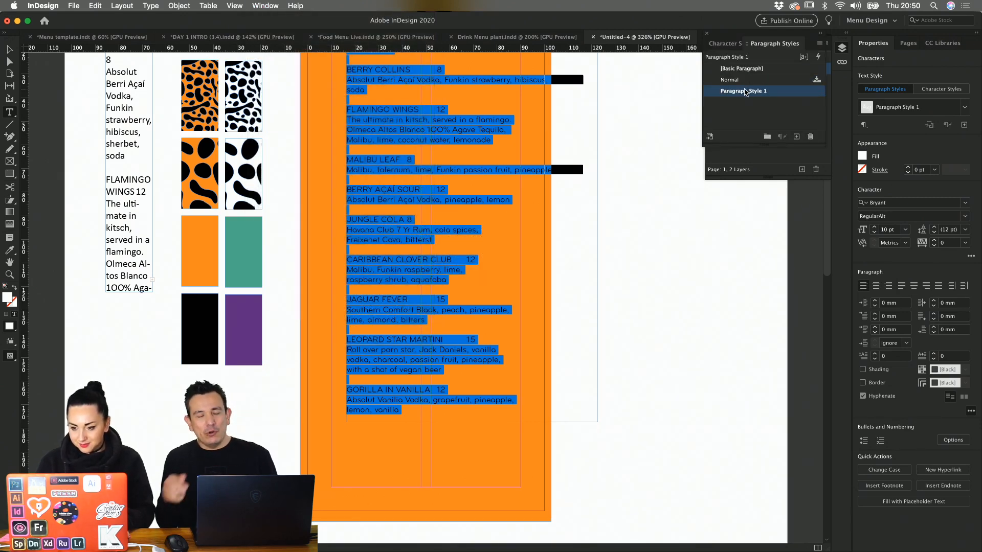
type("text")
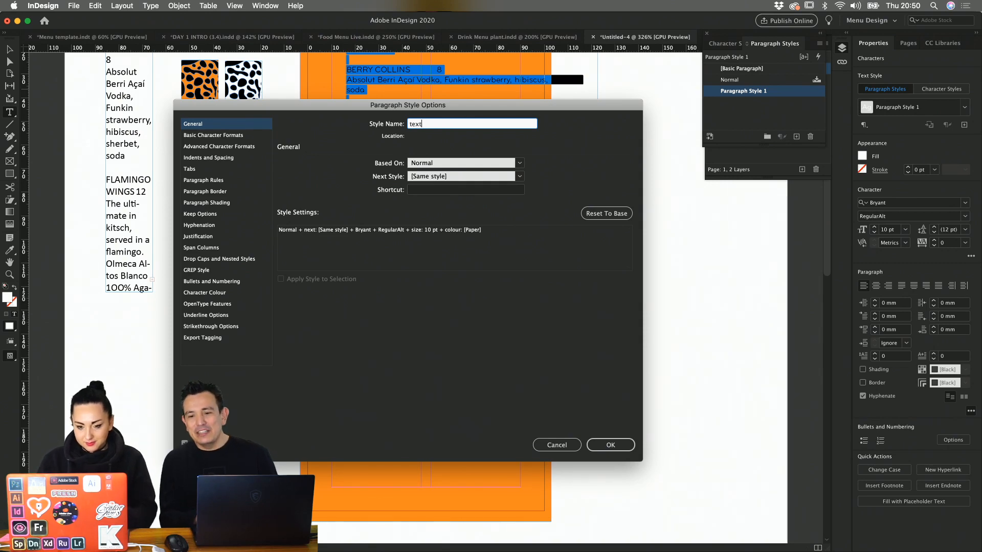
left_click(611, 445)
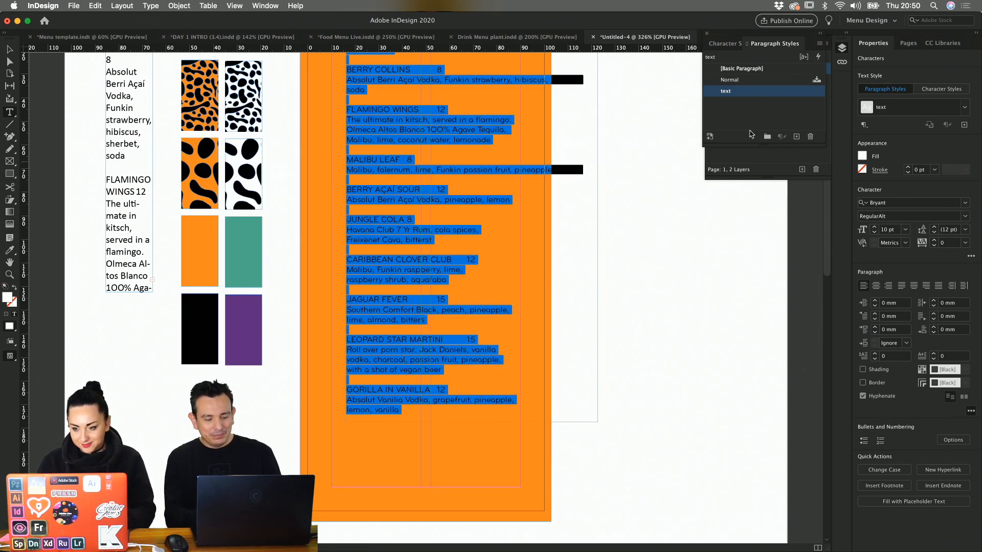
left_click(9, 50)
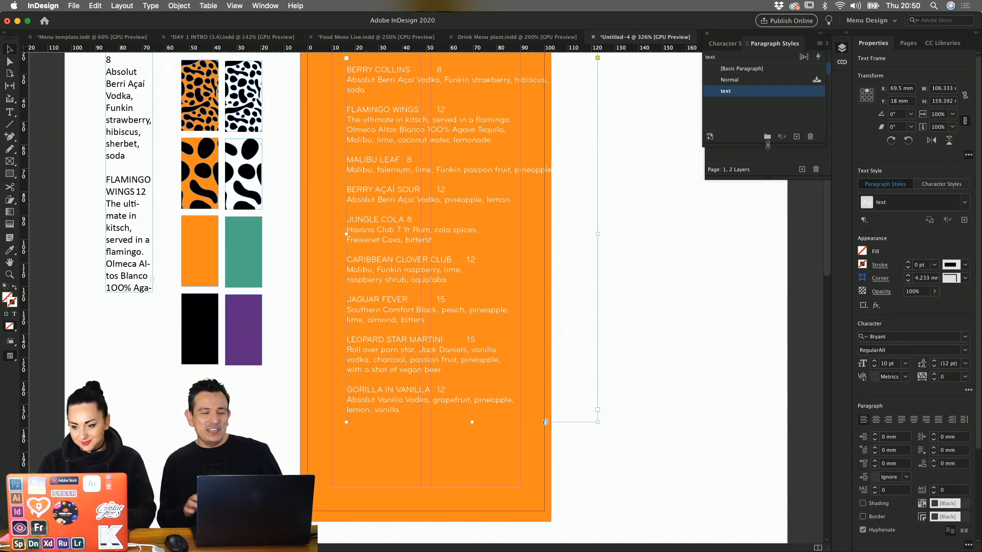
- Set the BERRY AÇAÍ SOUR heading line to the Bold font style
triple_click(383, 189)
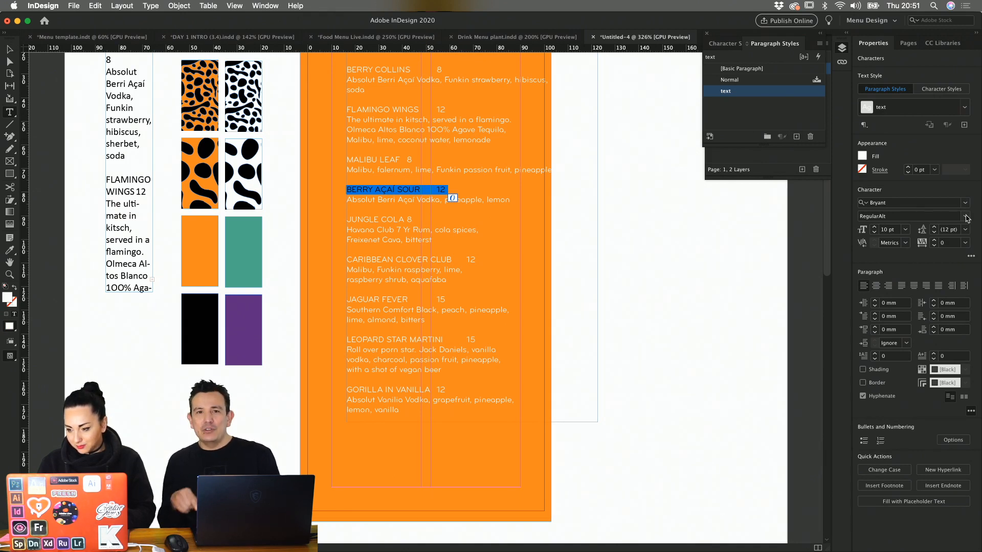
left_click(967, 216)
left_click(928, 292)
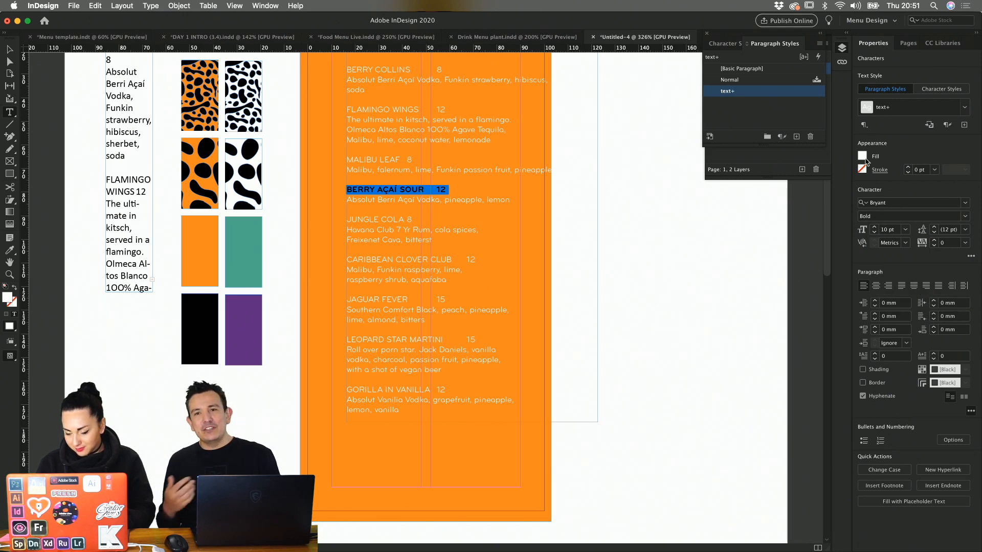
- Colour the BERRY AÇAÍ SOUR heading and its price green with the c64m0y50k0 swatch
left_click(864, 157)
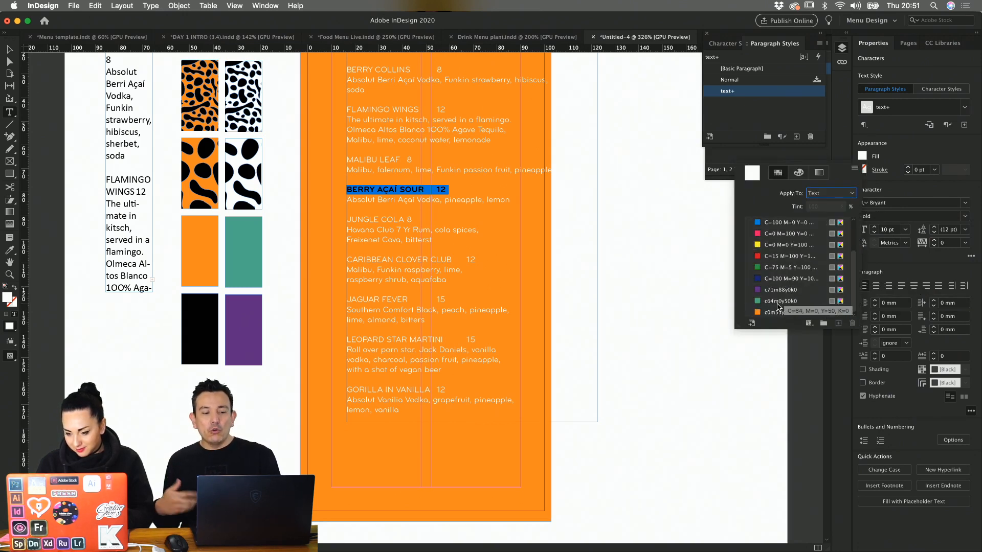
left_click(778, 305)
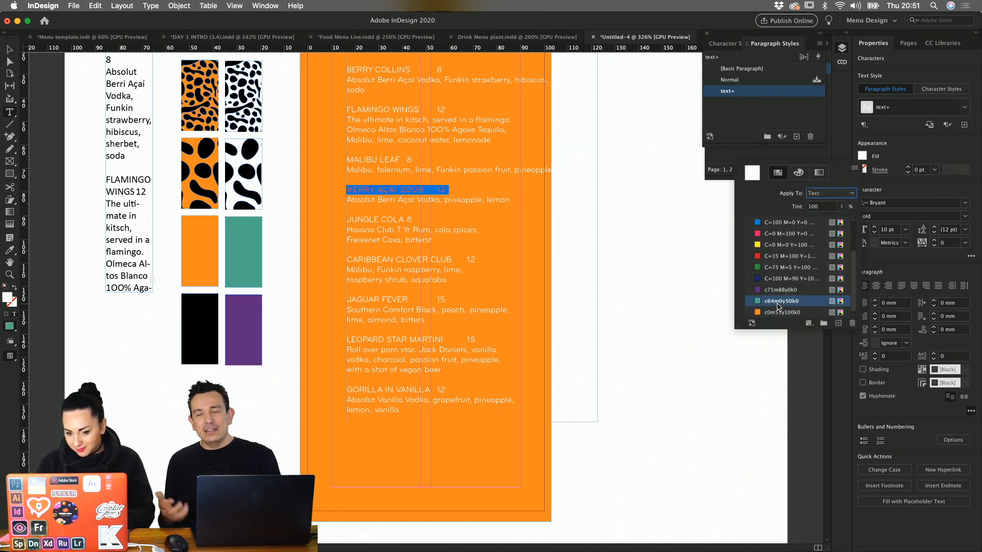
left_click(714, 291)
left_click(482, 290)
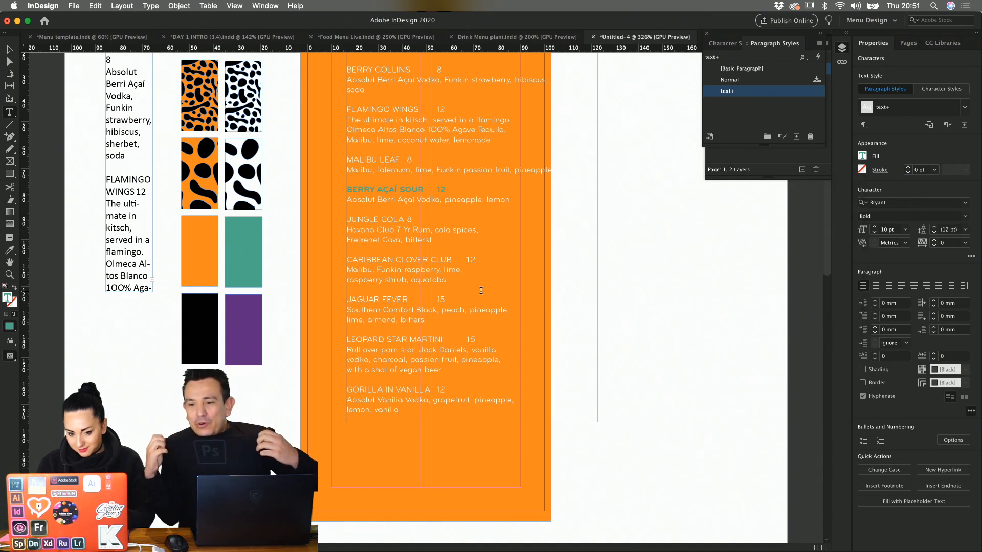
- Colour the BERRY AÇAÍ SOUR heading and its price purple with the c71m88y0k0 swatch
triple_click(417, 189)
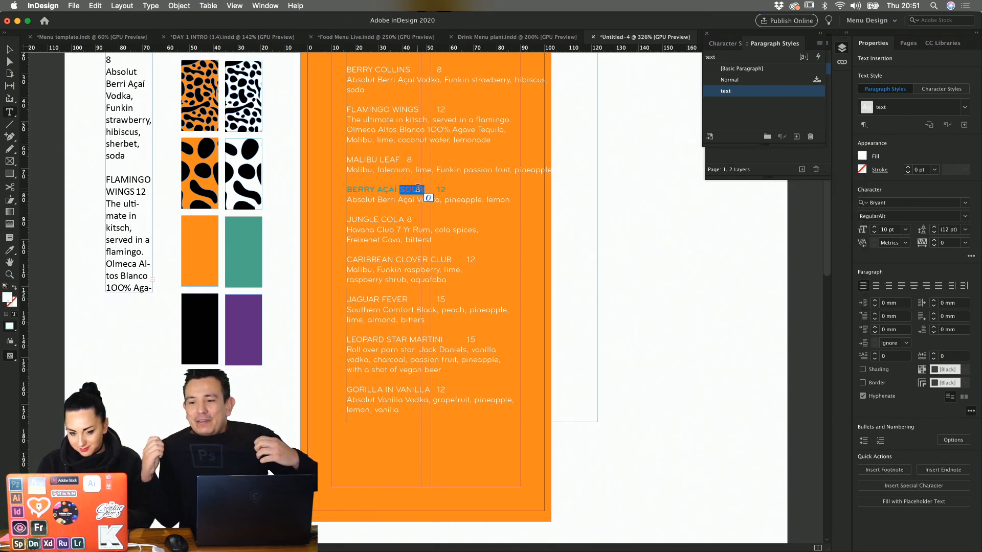
left_click(863, 156)
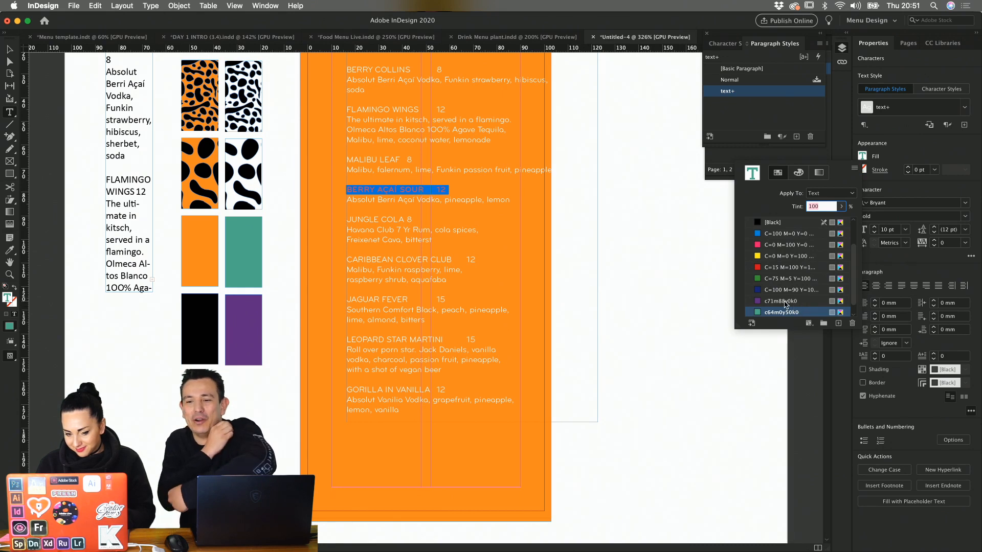
scroll(785, 303, "down", 1)
left_click(781, 289)
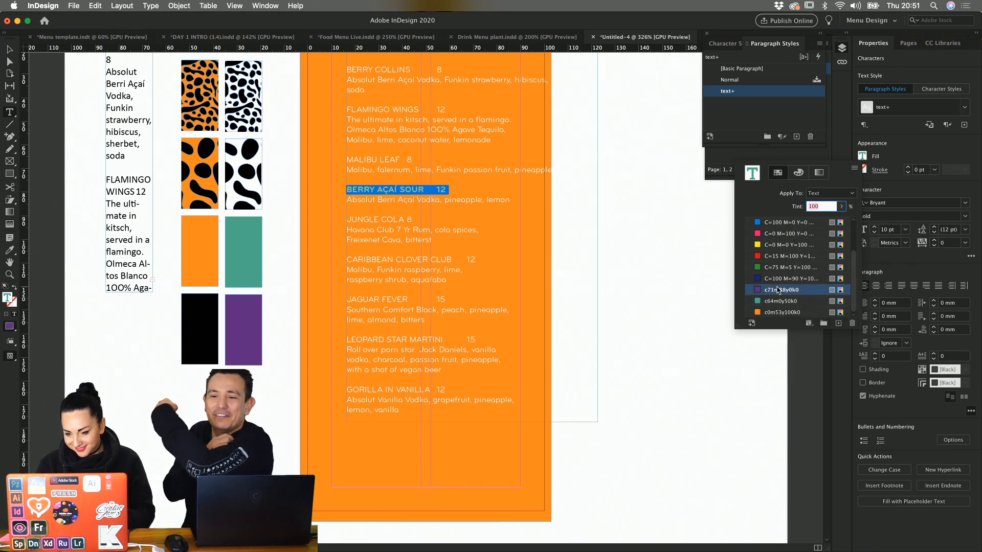
left_click(685, 349)
left_click(450, 275)
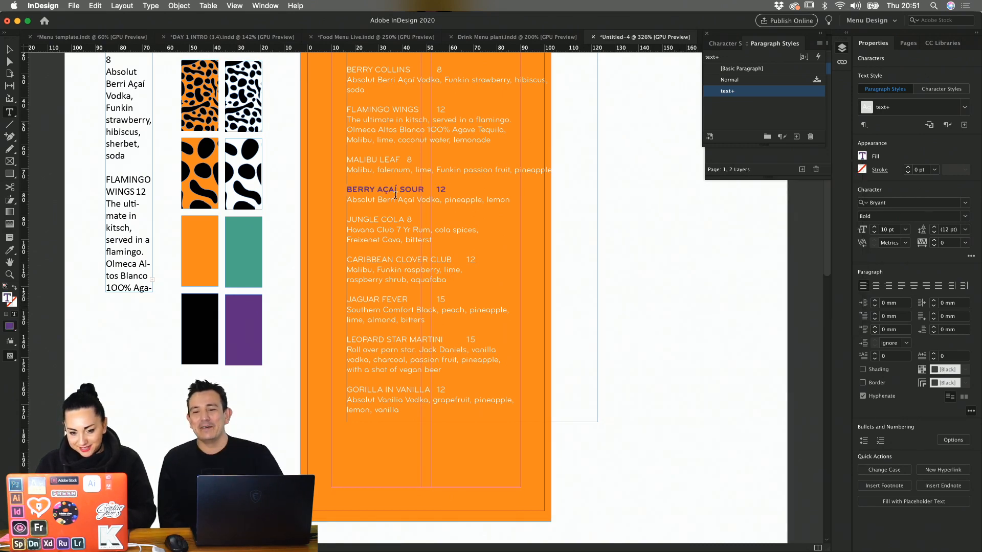
double_click(401, 187)
triple_click(401, 187)
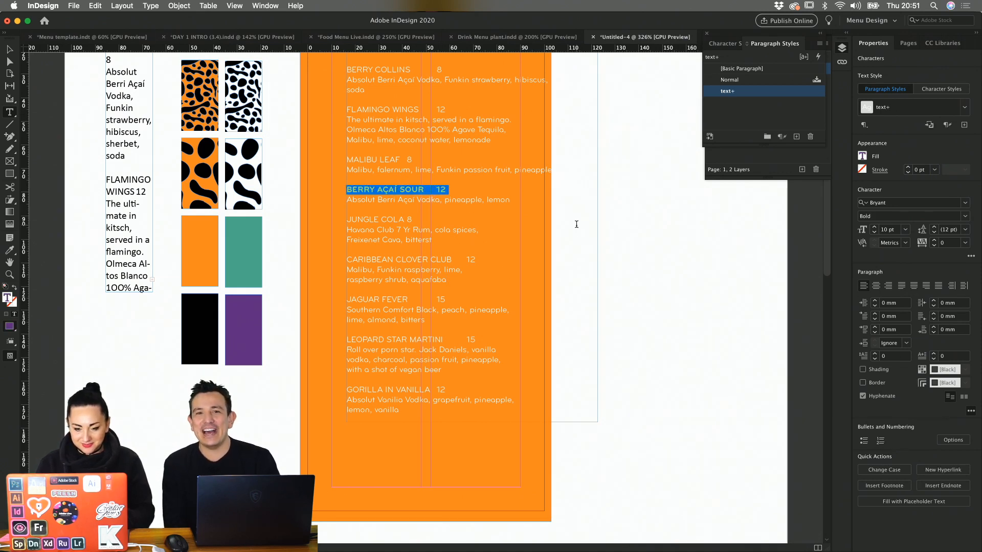
left_click(576, 225)
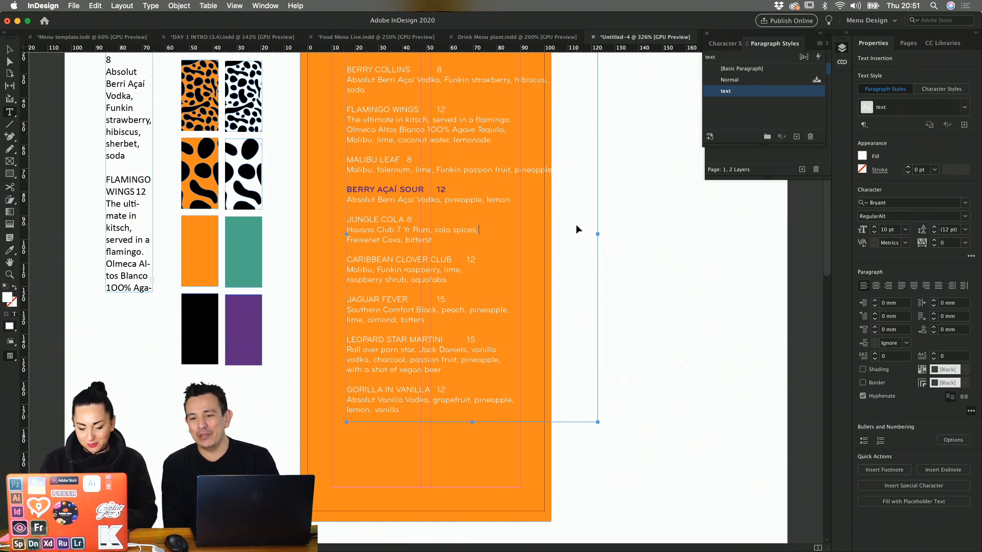
key("super+b")
left_click(550, 384)
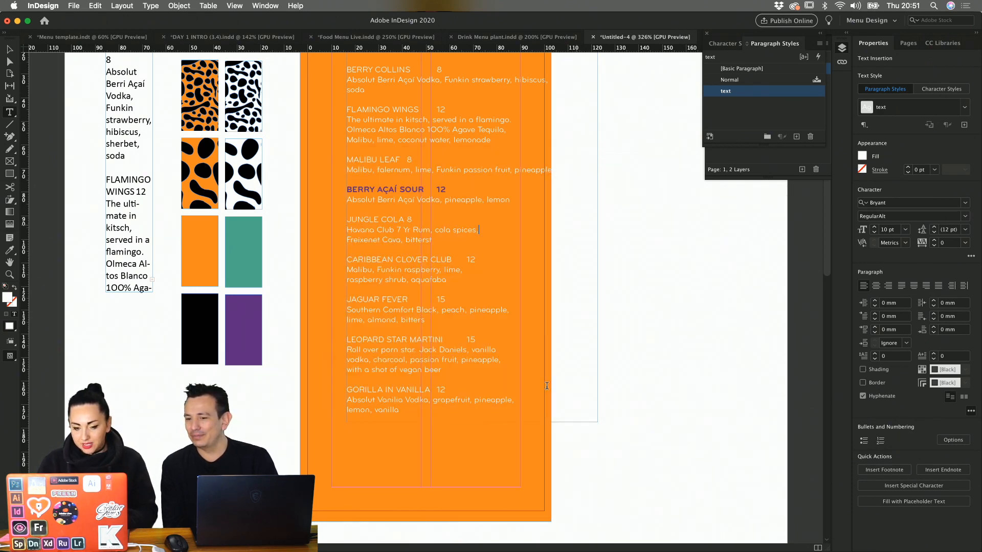
- Create a paragraph style named "Food name" from the purple BERRY AÇAÍ SOUR heading's formatting
triple_click(361, 189)
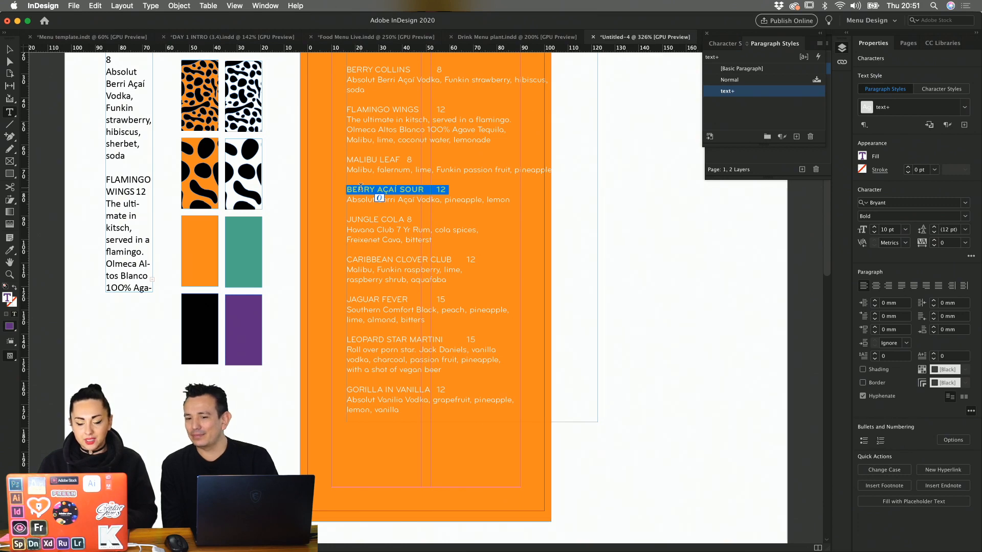
left_click(796, 137)
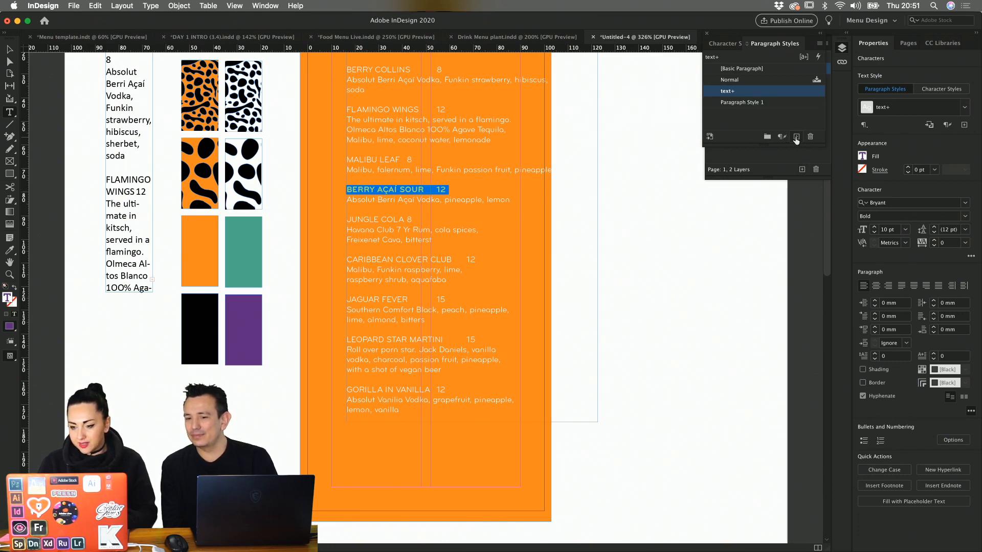
double_click(743, 103)
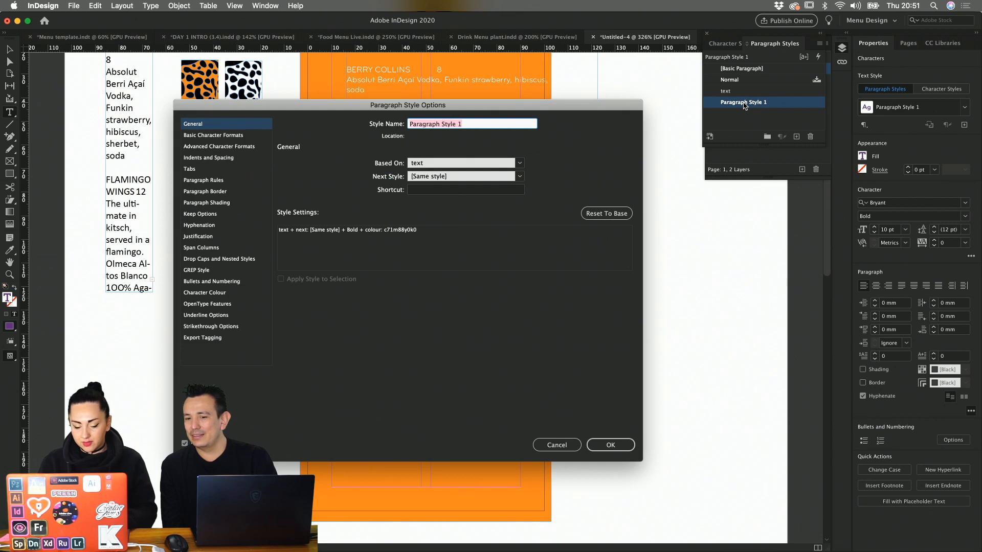
type("Food")
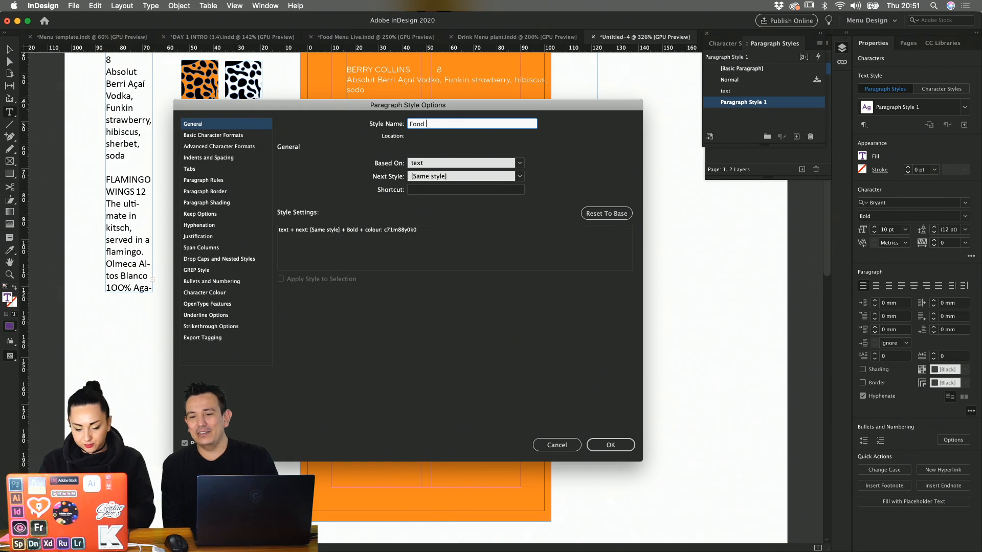
type("name")
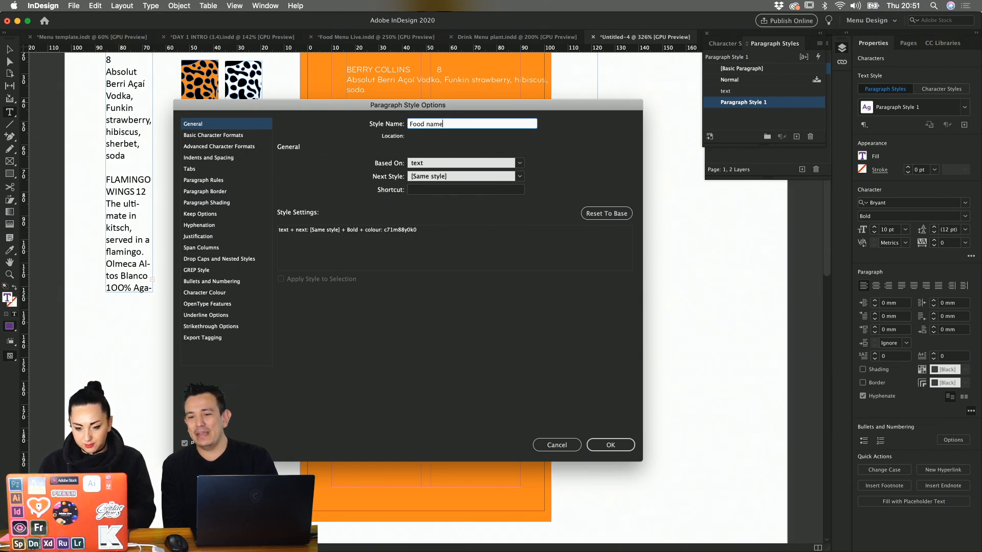
left_click(604, 445)
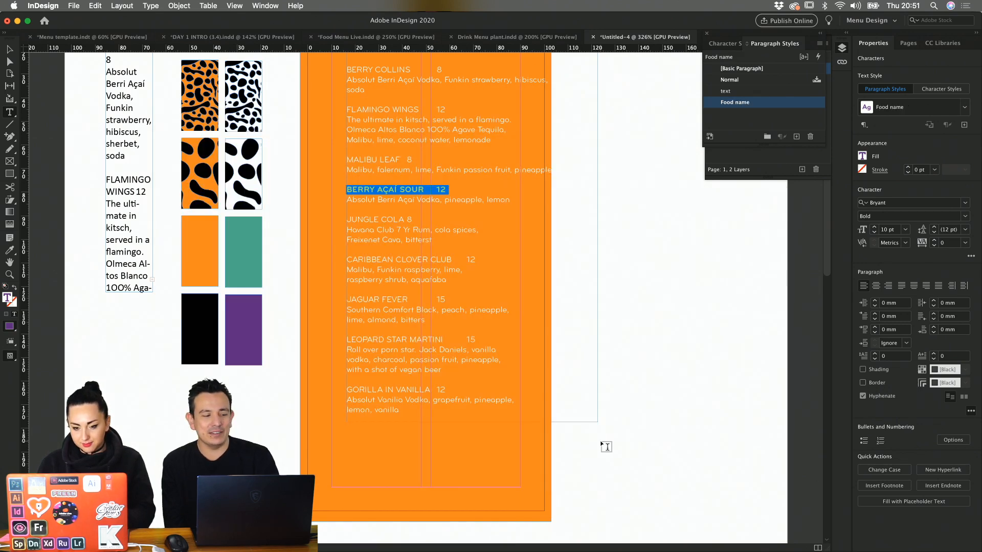
- Set the cocktail text frame to two columns in Text Frame Options
key("super+b")
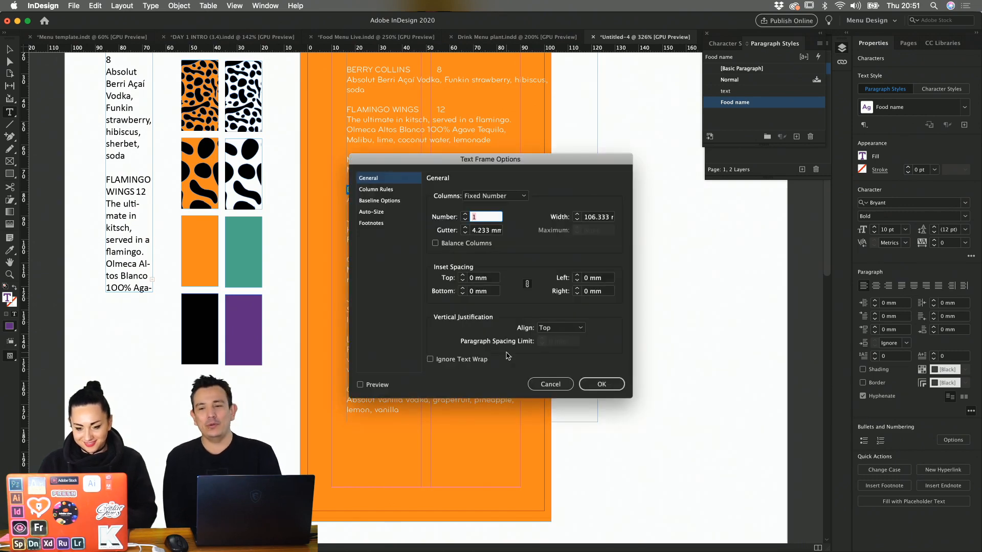
left_click(465, 215)
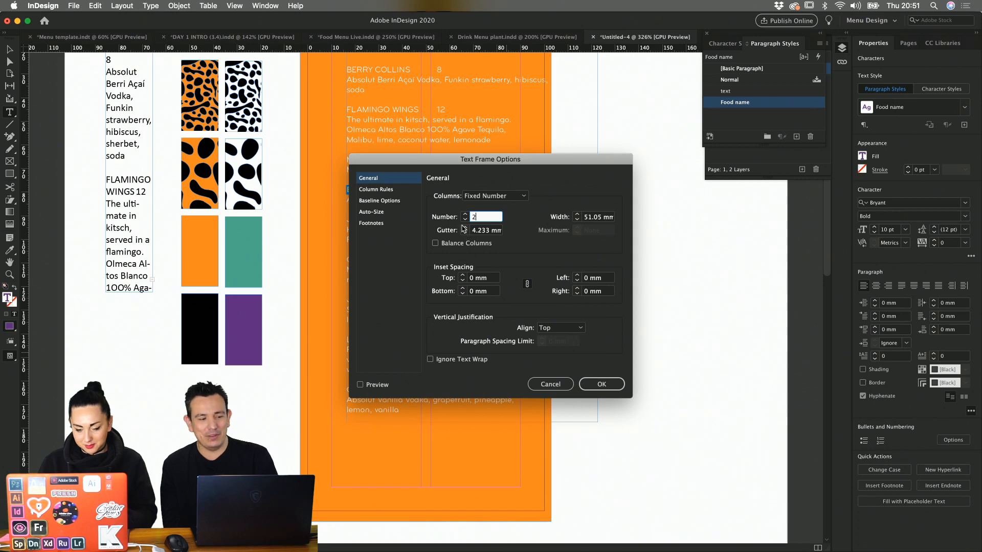
left_click(602, 384)
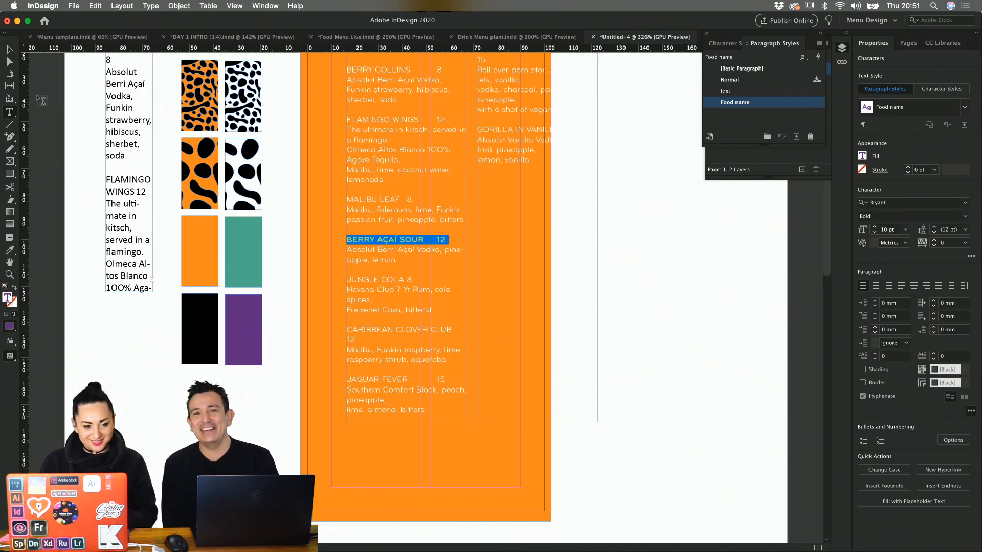
- Fit the two-column cocktail text frame between the side margins at Y 42 mm, resized to 80 mm wide and 121 mm high
left_click(9, 49)
left_click_drag(483, 124, 447, 179)
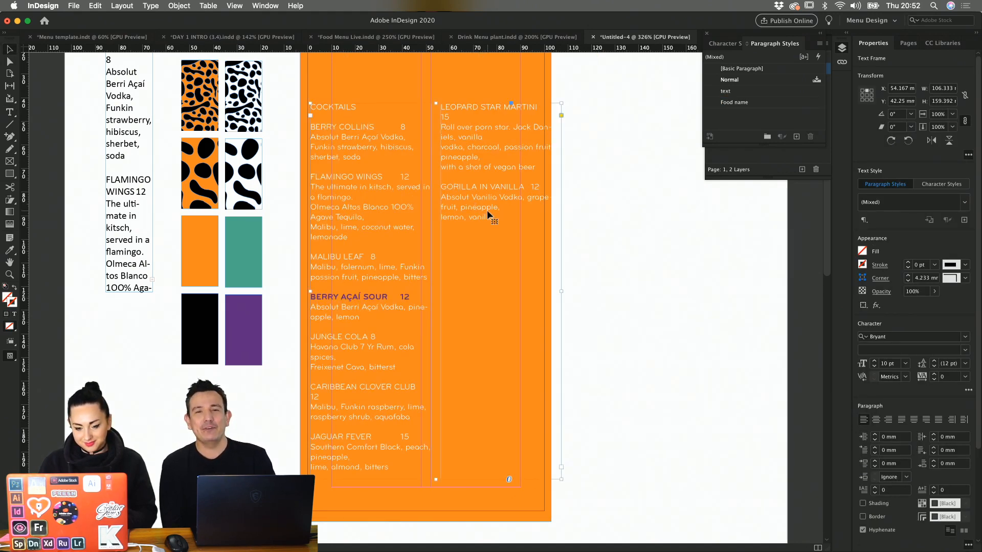
left_click(519, 37)
left_click(615, 37)
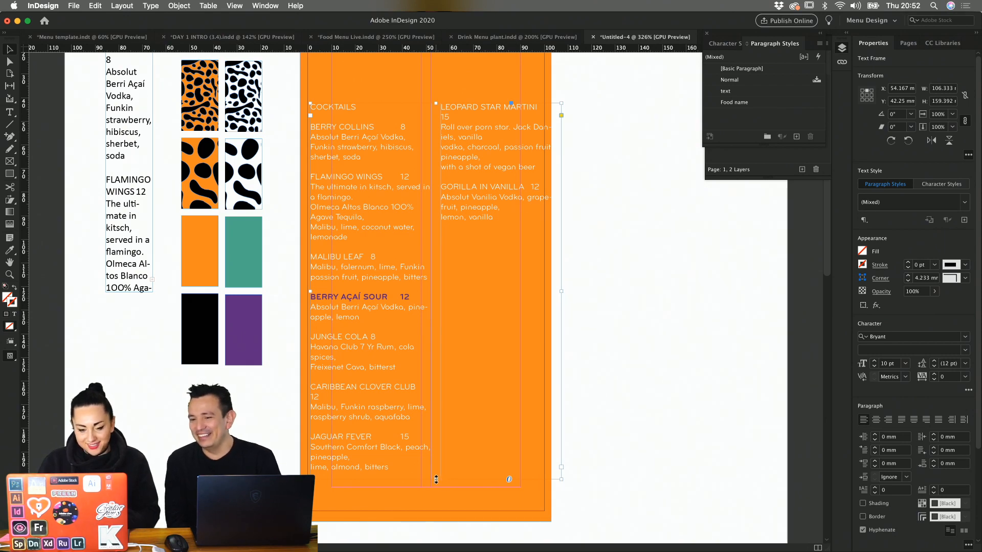
left_click_drag(436, 479, 442, 389)
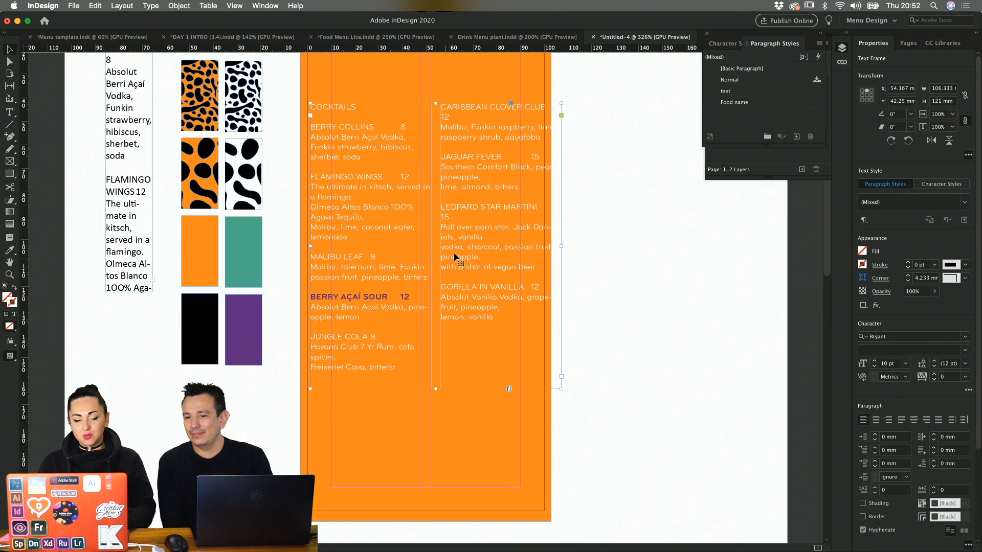
left_click_drag(458, 256, 500, 252)
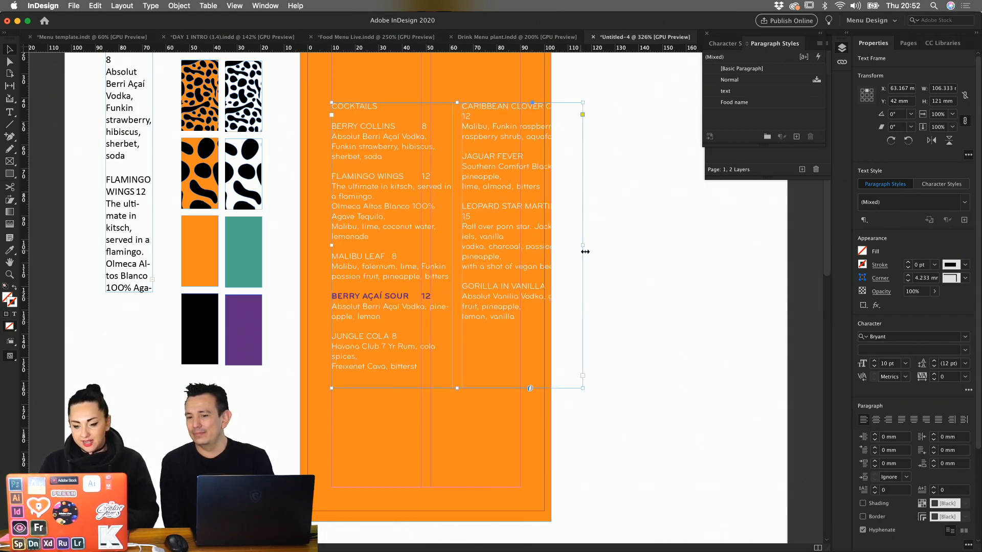
left_click_drag(583, 243, 519, 240)
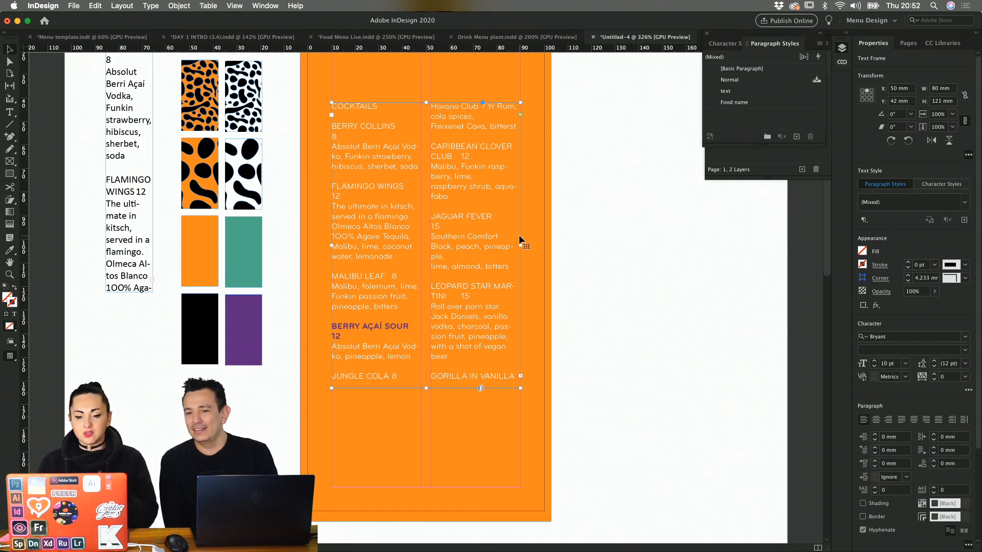
- Draw a vertical line about 61 mm long in the gutter between the two cocktail columns
scroll(425, 192, "up", 5)
scroll(533, 188, "right", 2)
scroll(533, 188, "up", 2)
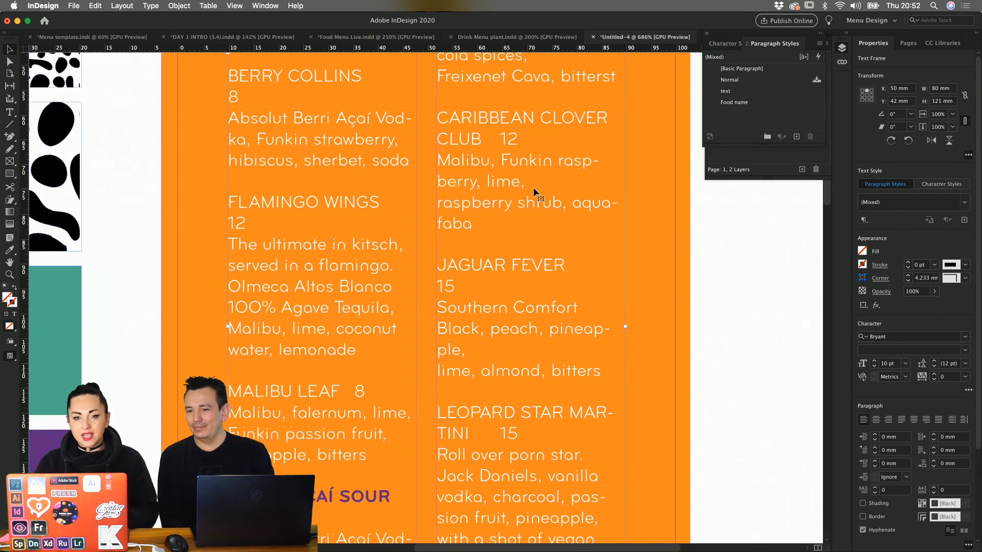
scroll(533, 187, "down", 1)
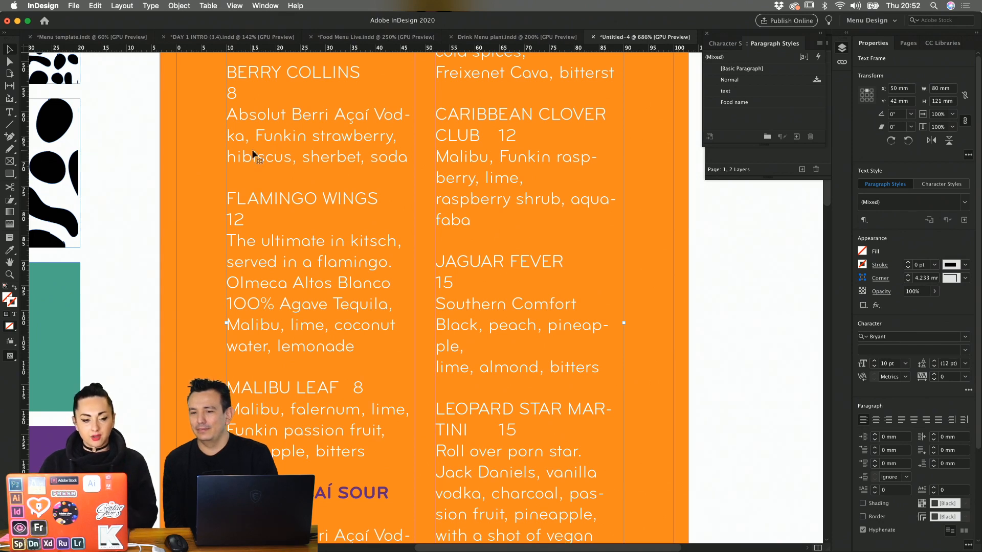
left_click(11, 125)
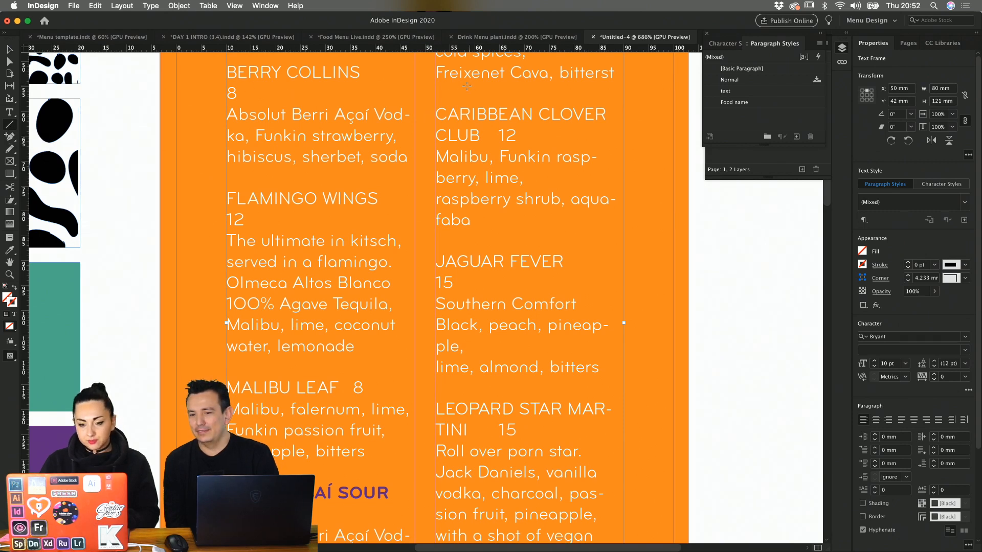
left_click_drag(426, 83, 426, 386)
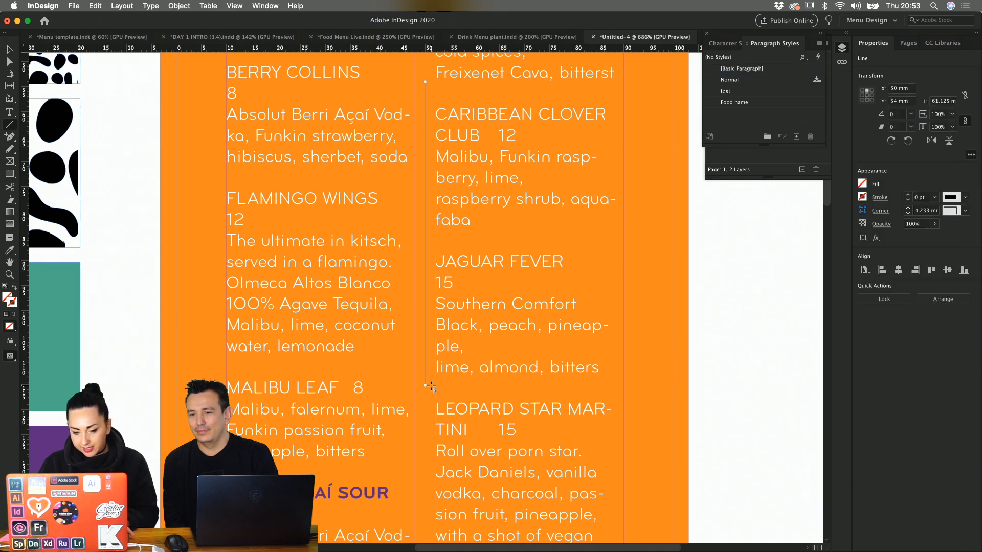
- Give the line between the columns a 2 pt purple stroke and deselect it
left_click(908, 195)
left_click(908, 194)
left_click(959, 198)
left_click(923, 185)
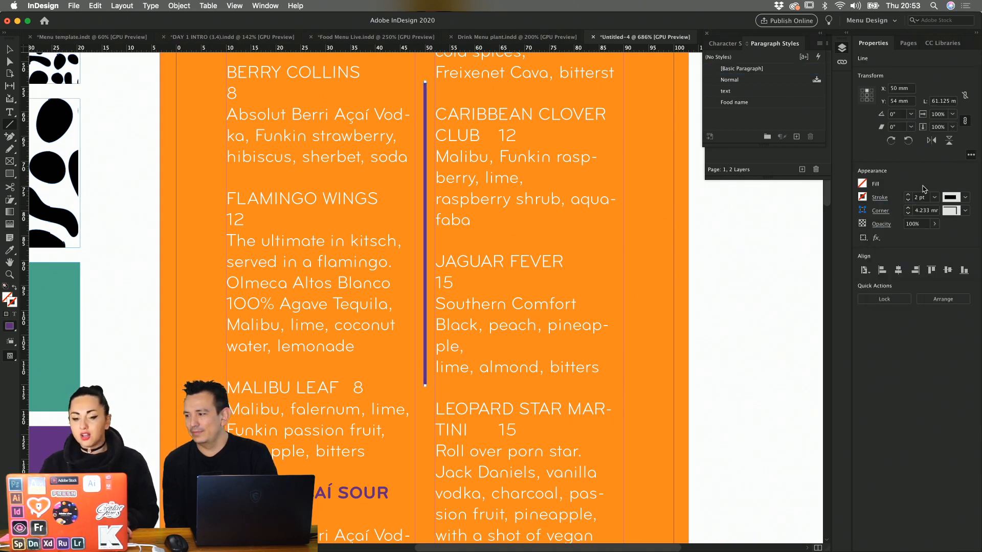
left_click(10, 50)
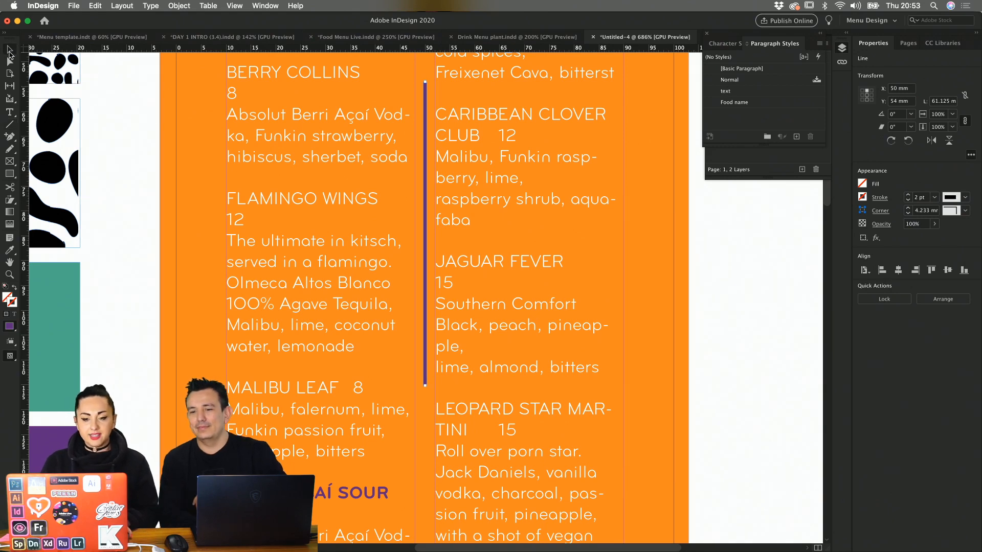
left_click(692, 290)
- Try moving the cocktail text frame separately from the drawn divider line, and undo the moves
key("super+minus")
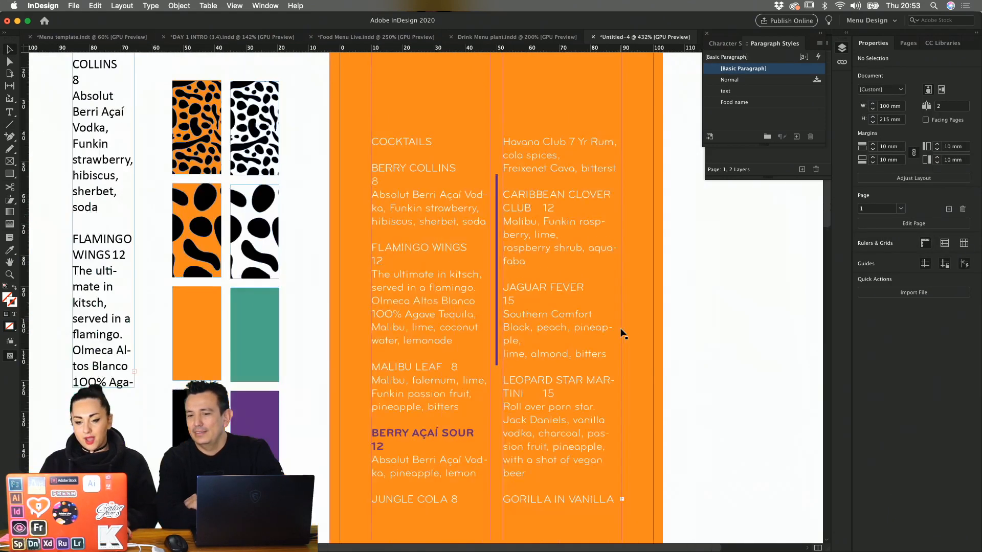
left_click(553, 274)
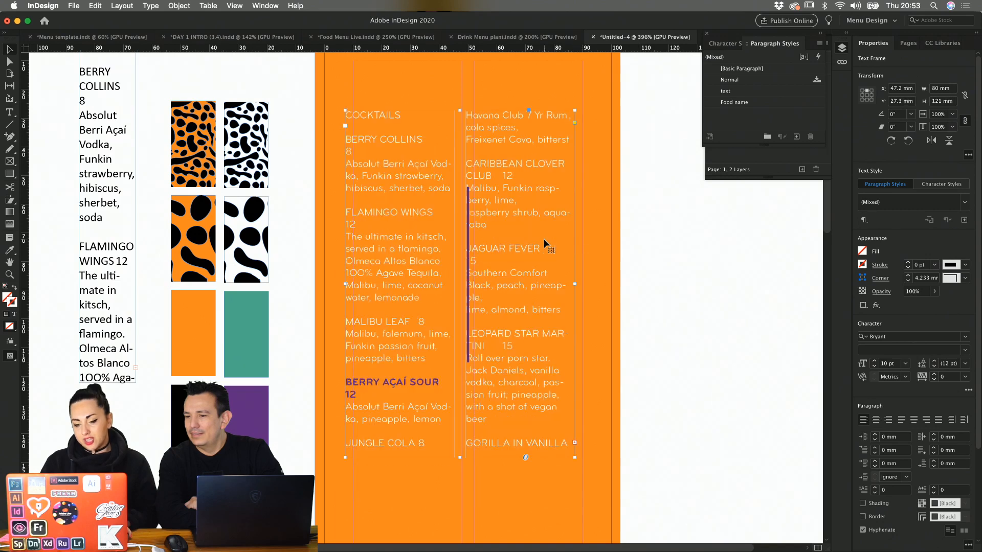
key("super+z")
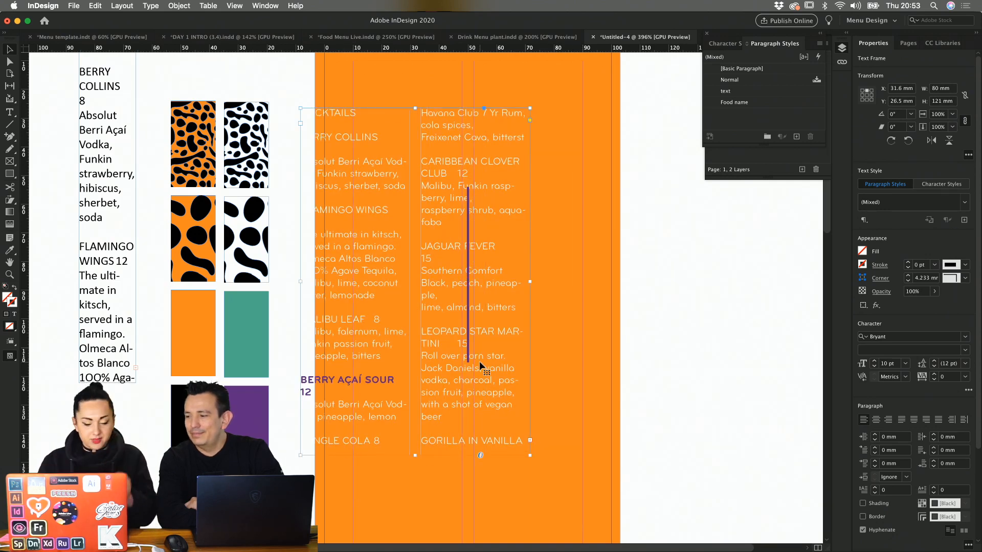
key("super+z")
key("super+z")
- Delete the drawn line between the columns and select the cocktail text frame
left_click(470, 356)
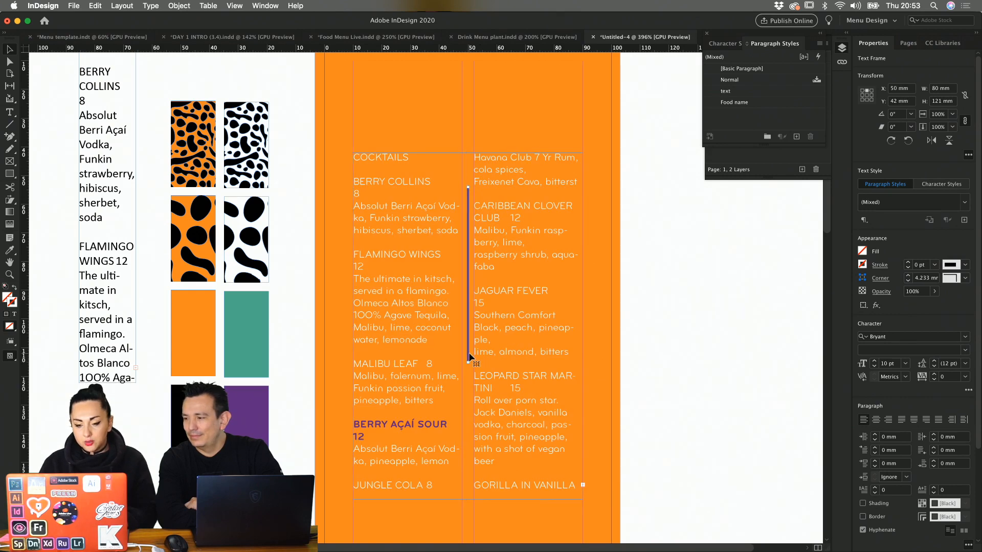
left_click(535, 368)
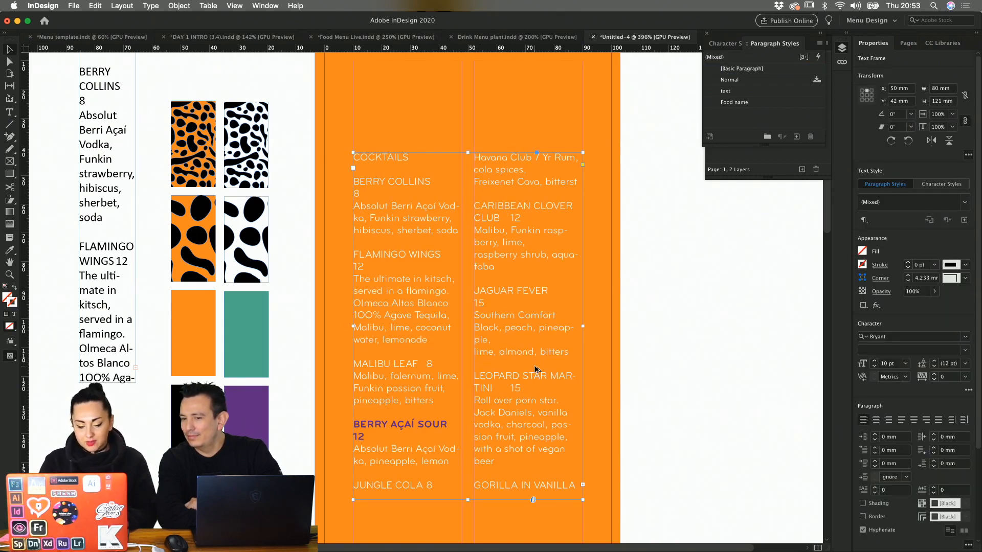
- Undo the last frame resize and insert 5 pt column rules in the cocktail text frame with the preview on
key("super+z")
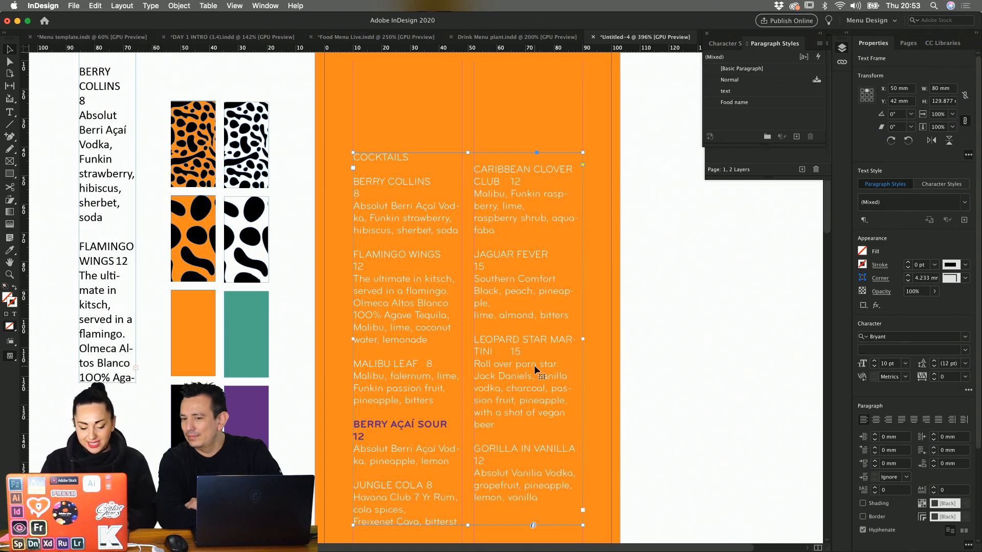
key("super+b")
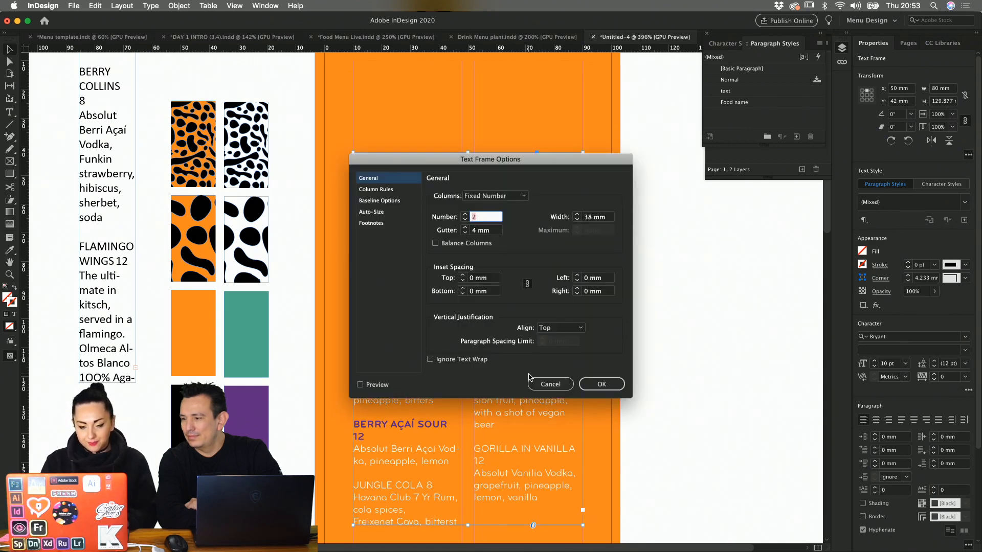
left_click(385, 200)
left_click(385, 190)
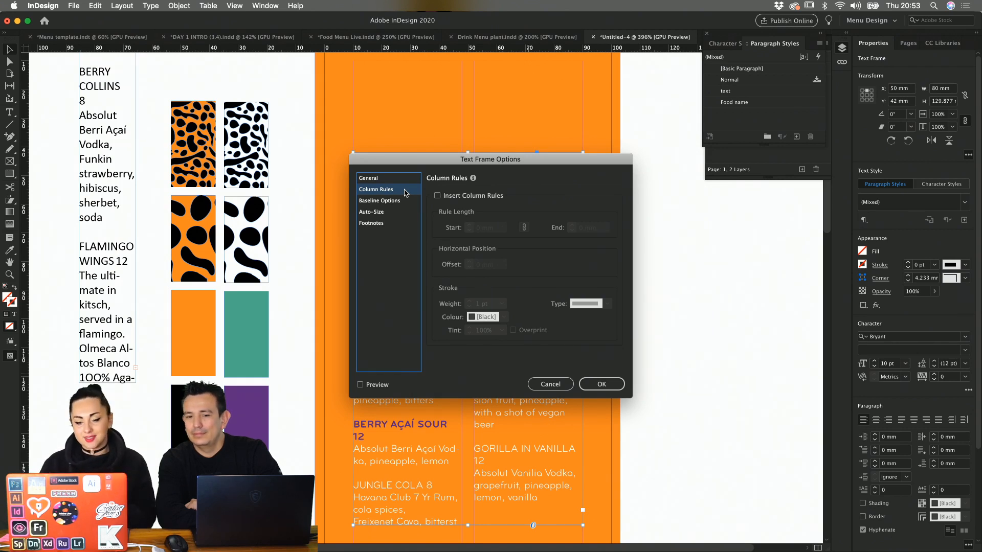
left_click(437, 195)
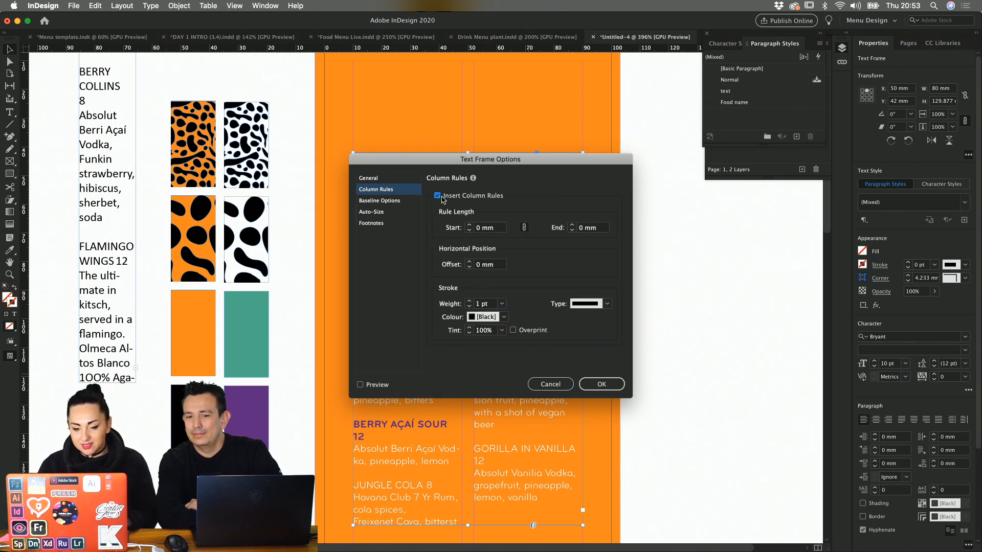
left_click_drag(507, 161, 625, 115)
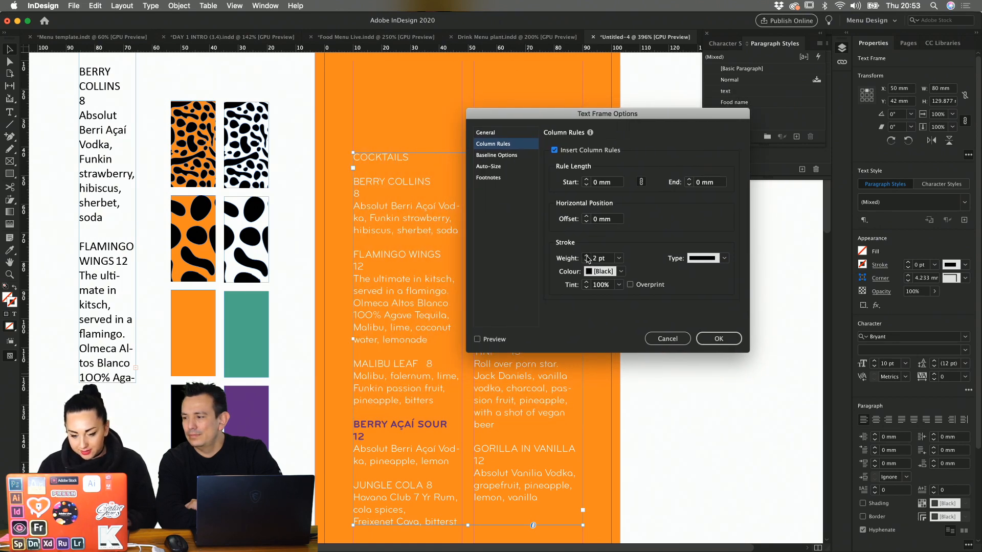
left_click(478, 339)
left_click_drag(521, 118, 615, 114)
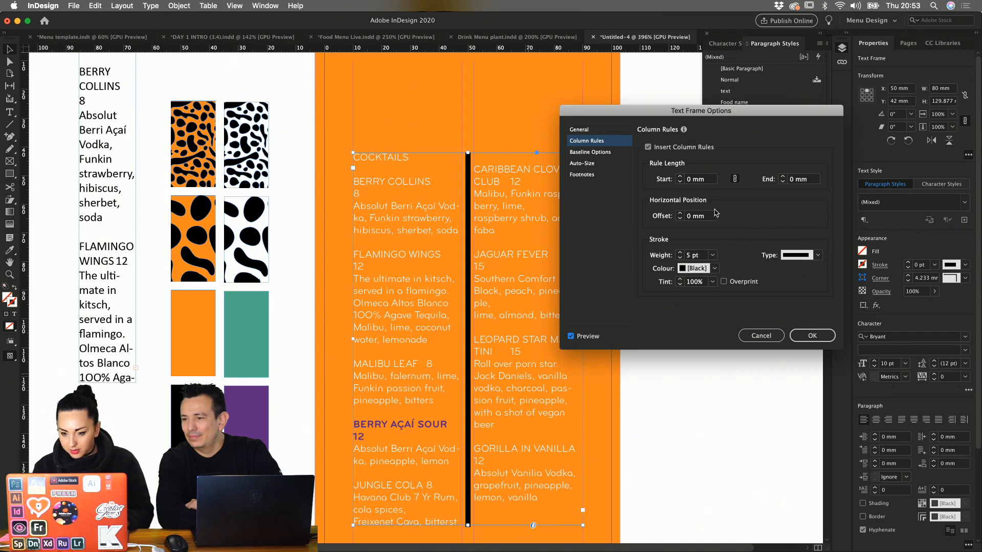
- Set the column rule's stroke type to Right Slant Hash
left_click(817, 257)
left_click(819, 299)
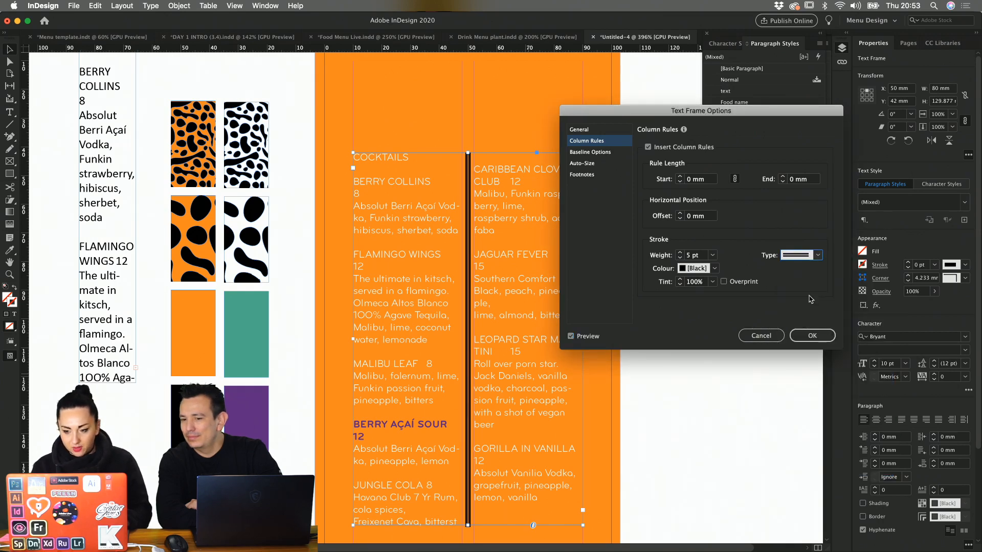
left_click(818, 255)
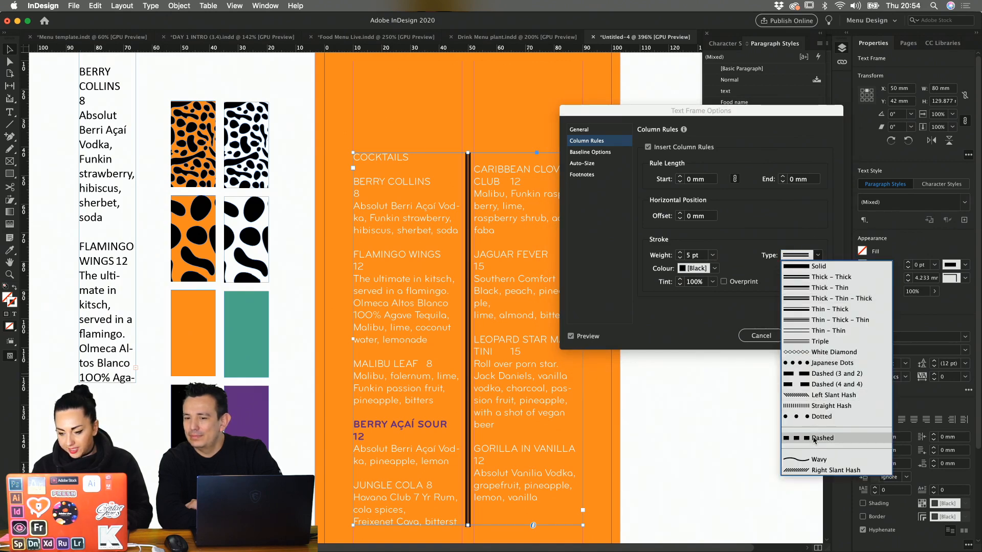
left_click(820, 469)
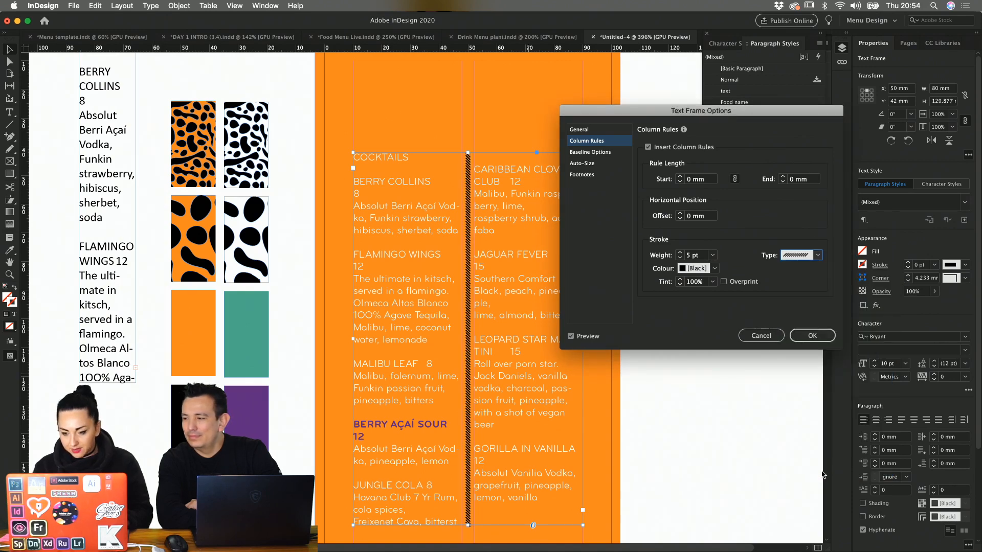
- Try thinner weights for the column rule, return it to 5 pt, and colour it purple
left_click(680, 257)
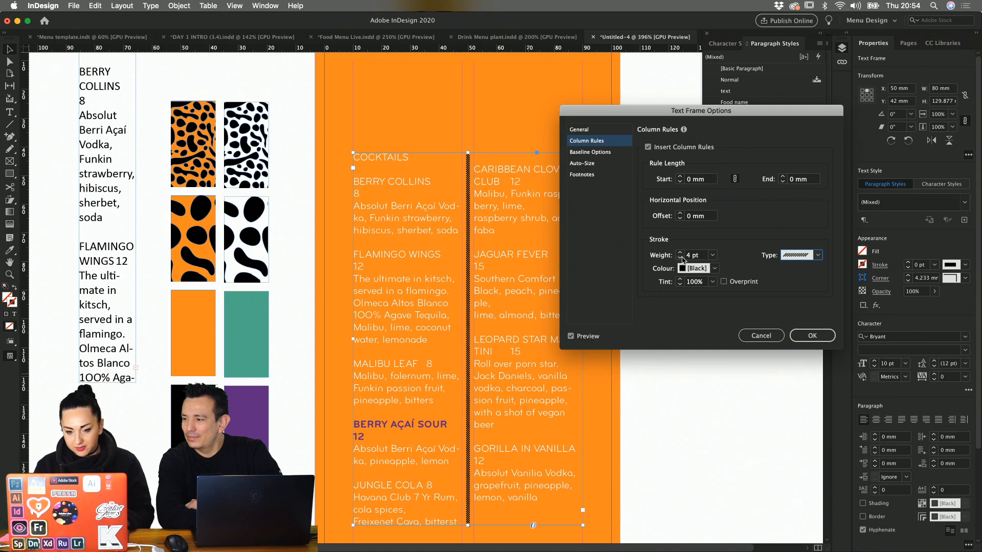
left_click(680, 258)
left_click(680, 253)
left_click(680, 253)
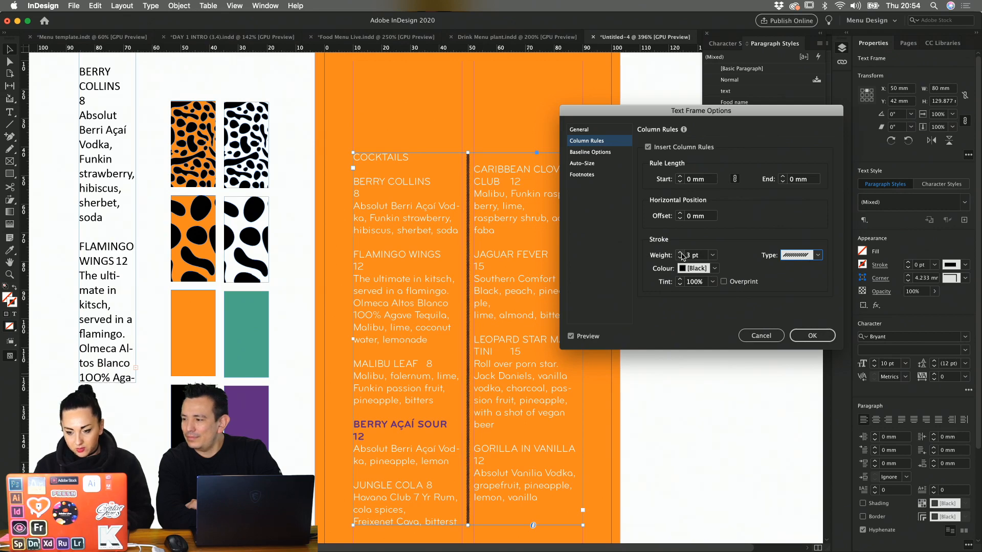
left_click(714, 269)
left_click(708, 388)
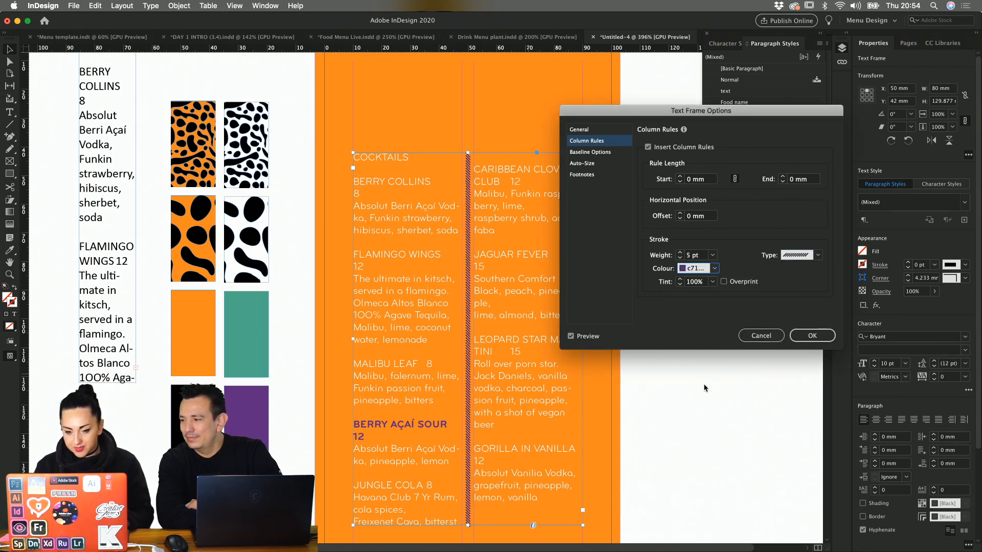
- Set the column rule's start and end lengths to -1 mm and apply the frame options
left_click(679, 182)
left_click(680, 181)
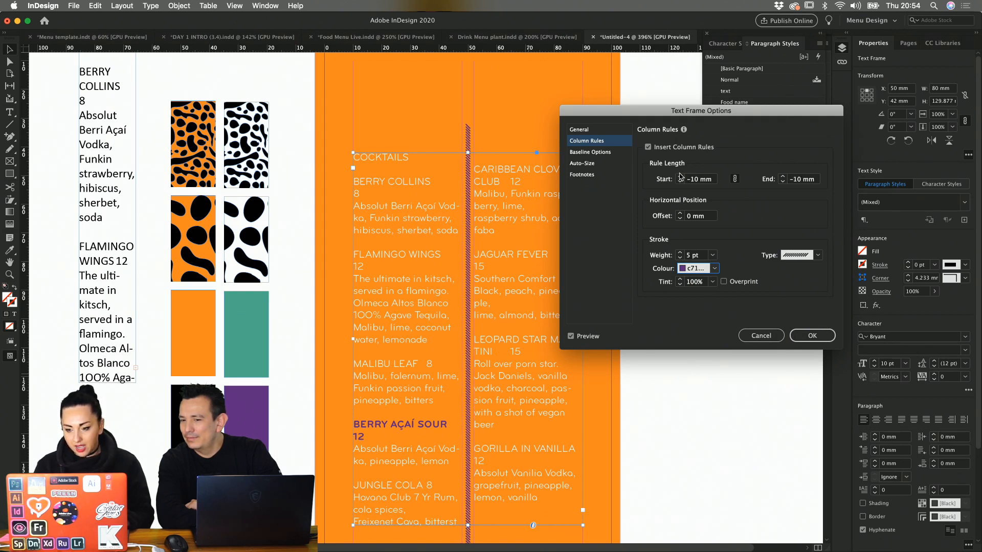
left_click(680, 177)
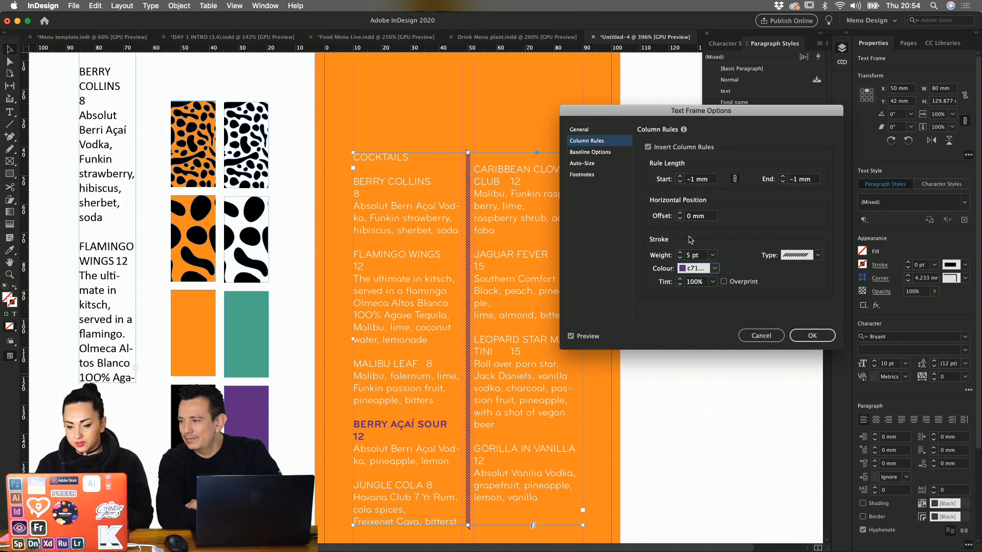
left_click(812, 336)
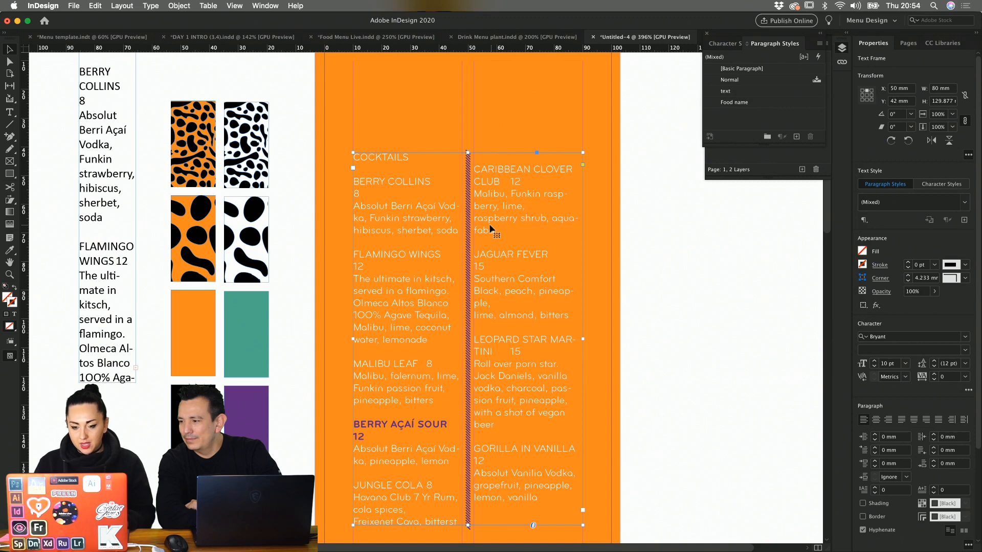
- Split the cocktail text frame into three columns and resize it to about 127 mm wide and 102 mm high
key("super+b")
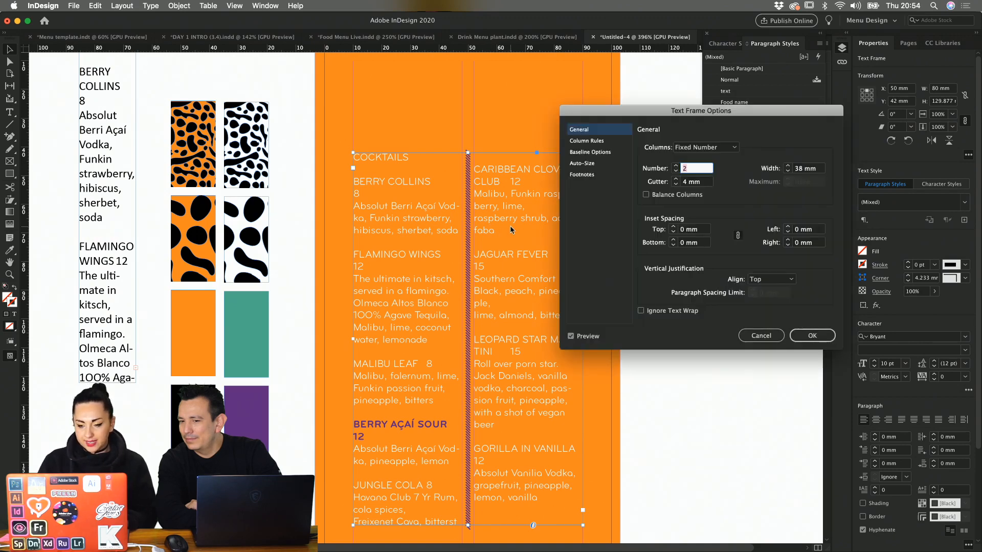
left_click(676, 166)
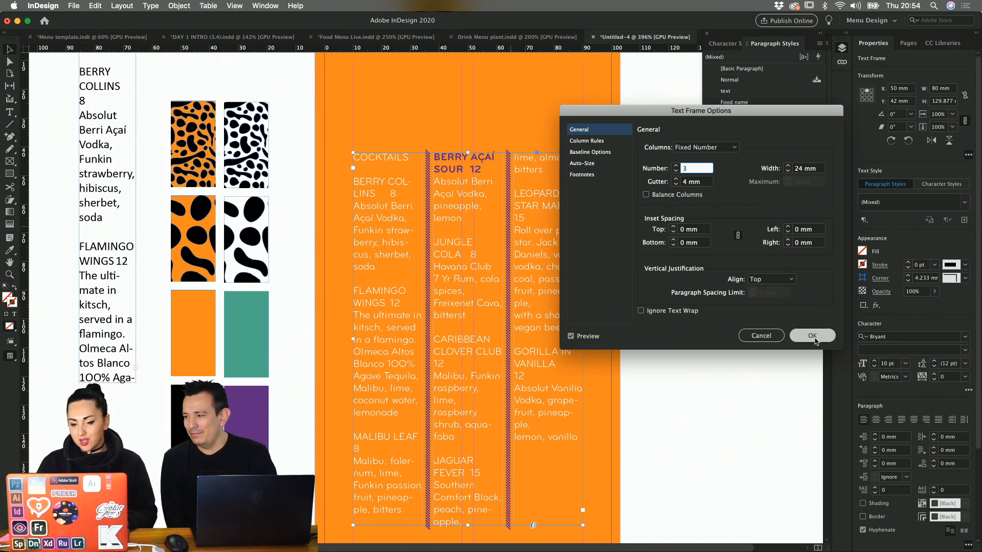
left_click(814, 335)
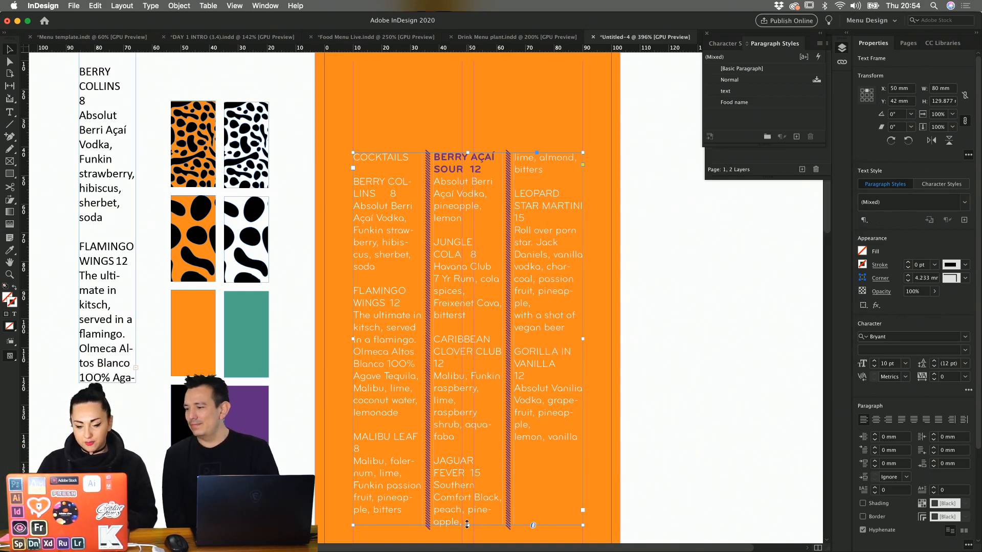
left_click_drag(471, 521, 472, 446)
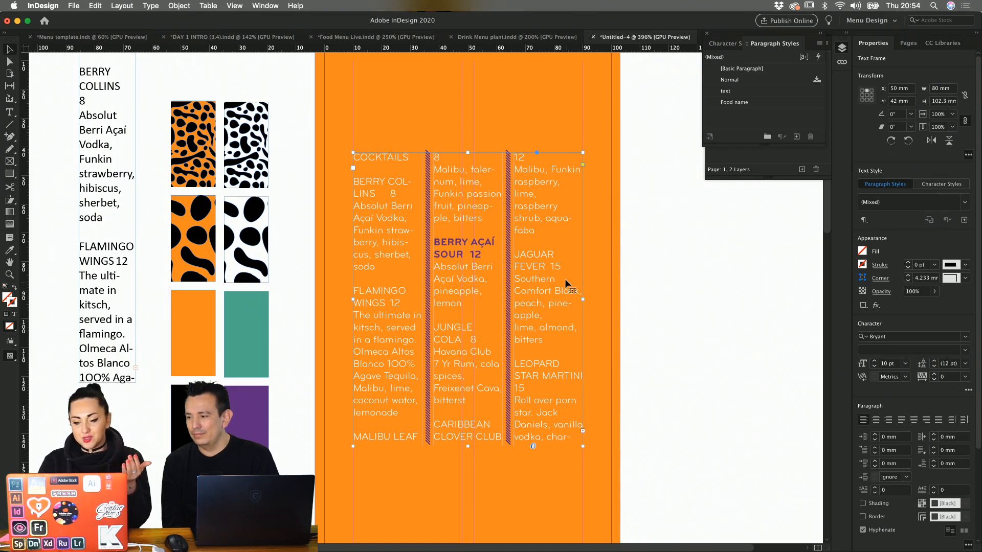
left_click_drag(584, 302, 612, 301)
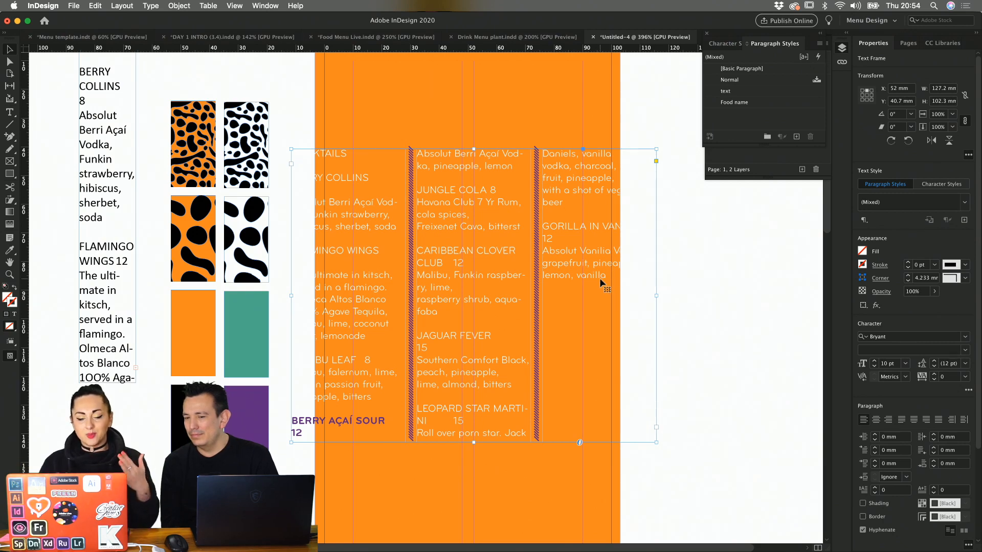
- Set the cocktail text frame to a single column and turn off its column rules
key("super+b")
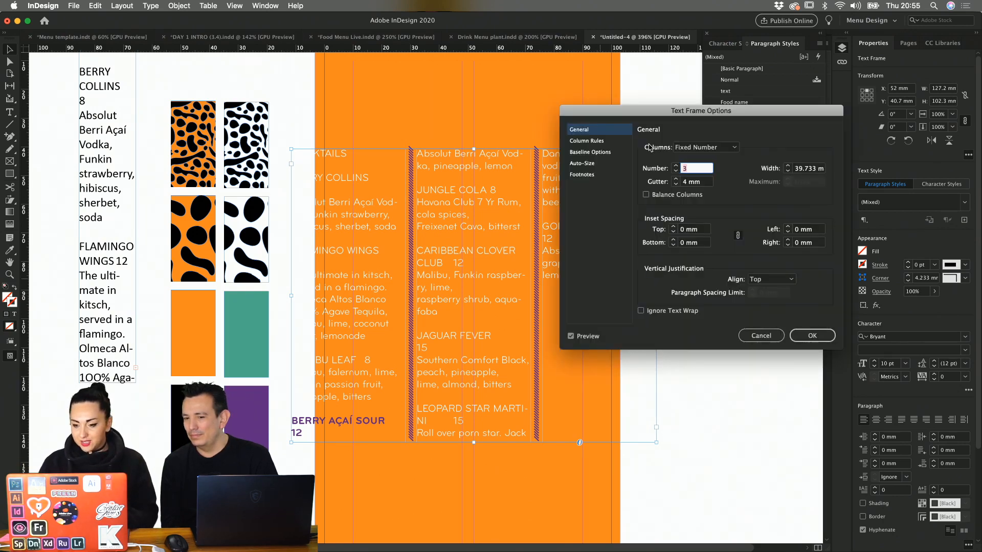
left_click(676, 173)
left_click(676, 173)
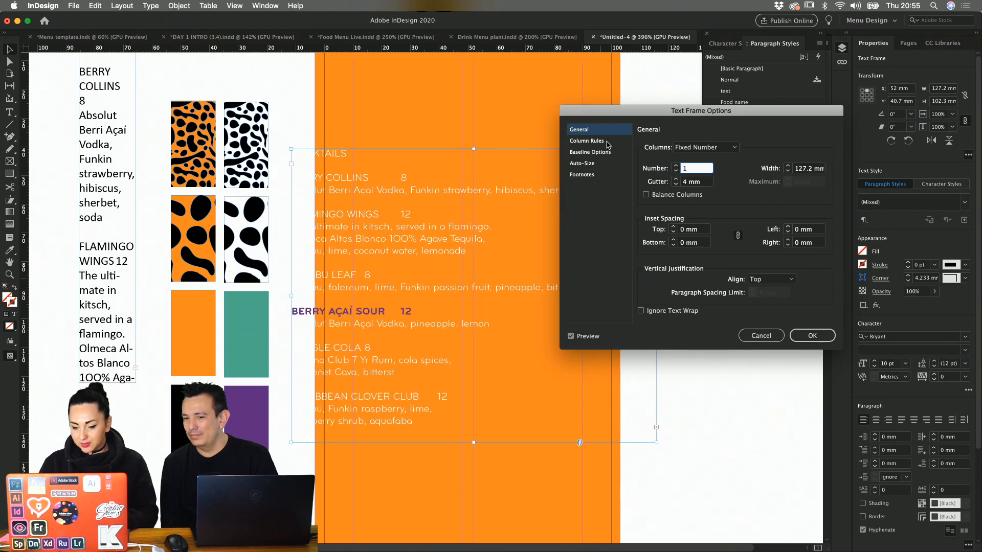
left_click(586, 141)
left_click(648, 148)
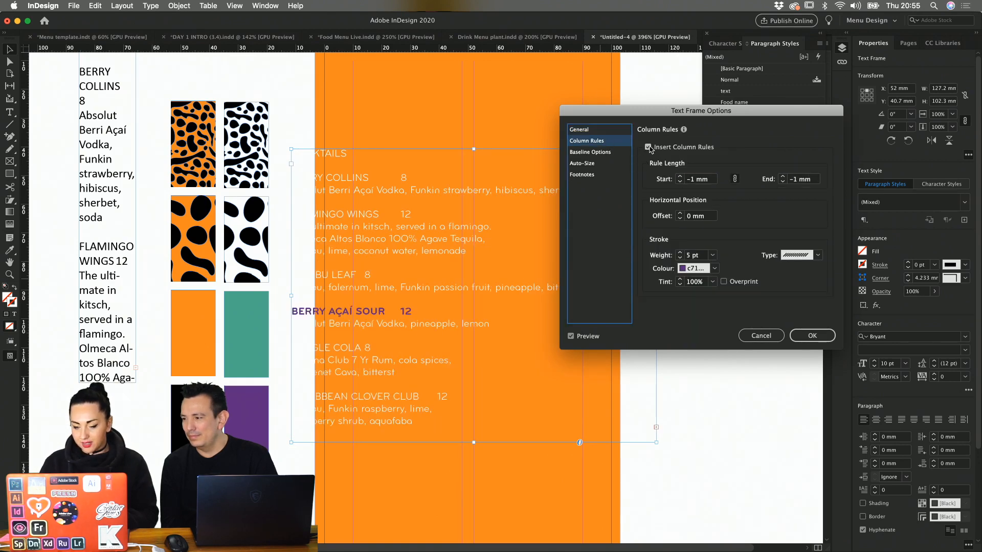
left_click(648, 148)
left_click(810, 336)
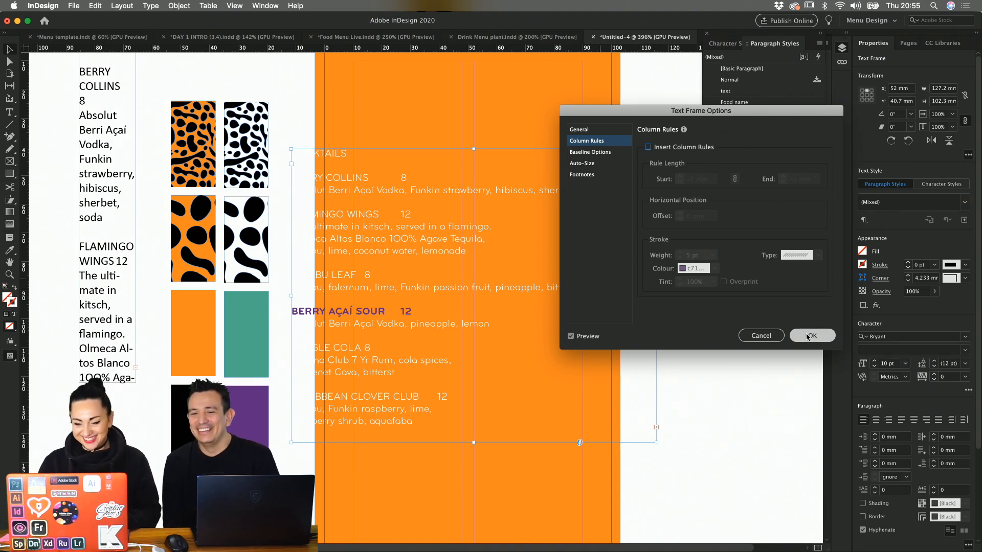
left_click(807, 336)
- Move the cocktail text frame up the orange page, resize it to about 80 by 188 mm within the column guides, and deselect it
left_click_drag(570, 241, 639, 239)
key("alt+super+c")
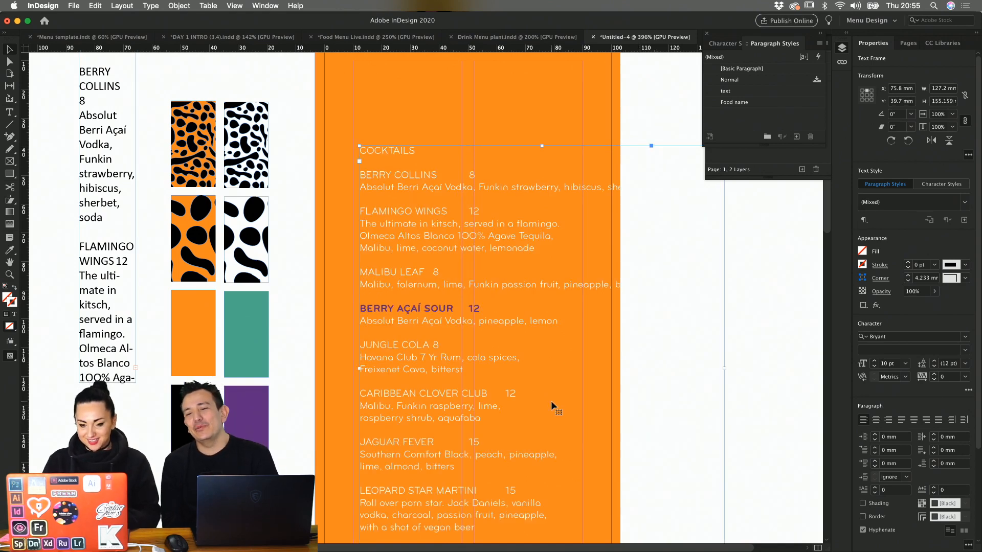
left_click_drag(525, 355, 525, 327)
left_click_drag(525, 330, 520, 291)
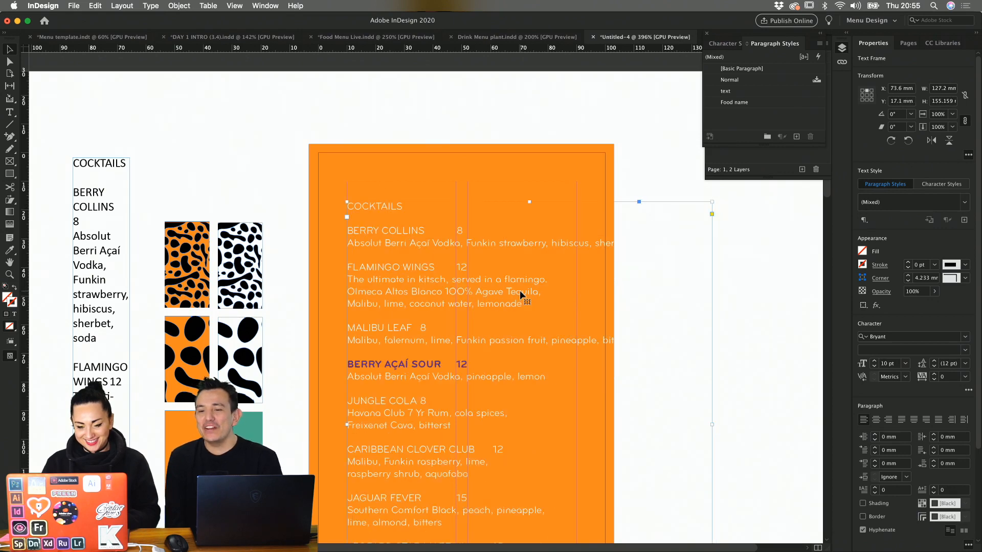
scroll(520, 290, "down", 15)
left_click_drag(719, 268, 584, 361)
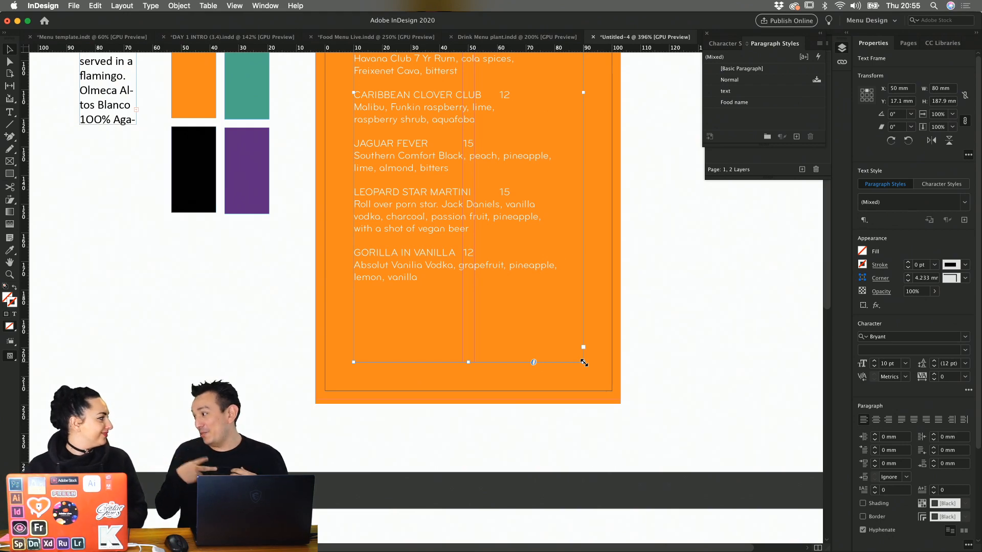
left_click(718, 355)
- Apply the Food name paragraph style to the MALIBU LEAF, FLAMINGO WINGS and BERRY COLLINS title lines
scroll(717, 355, "up", 10)
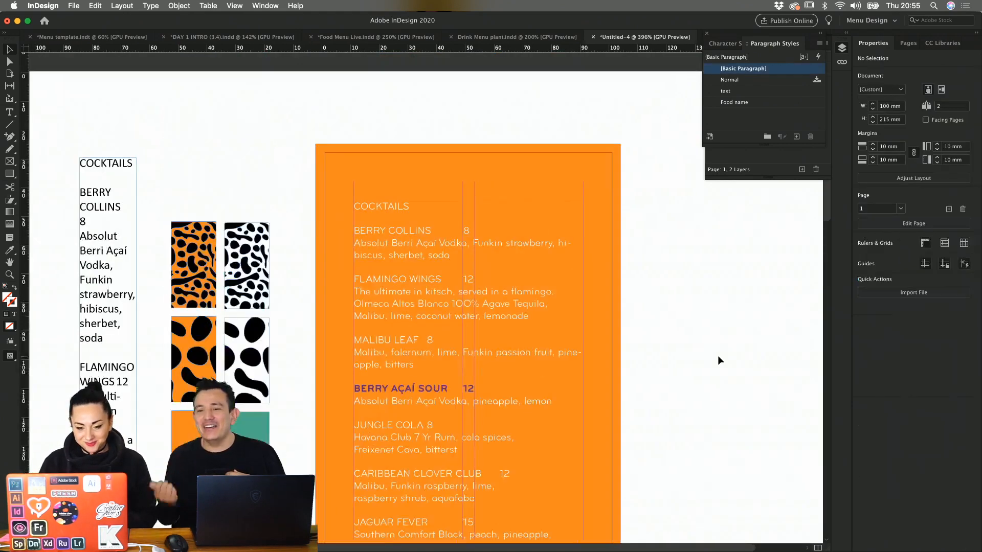
double_click(416, 340)
triple_click(416, 340)
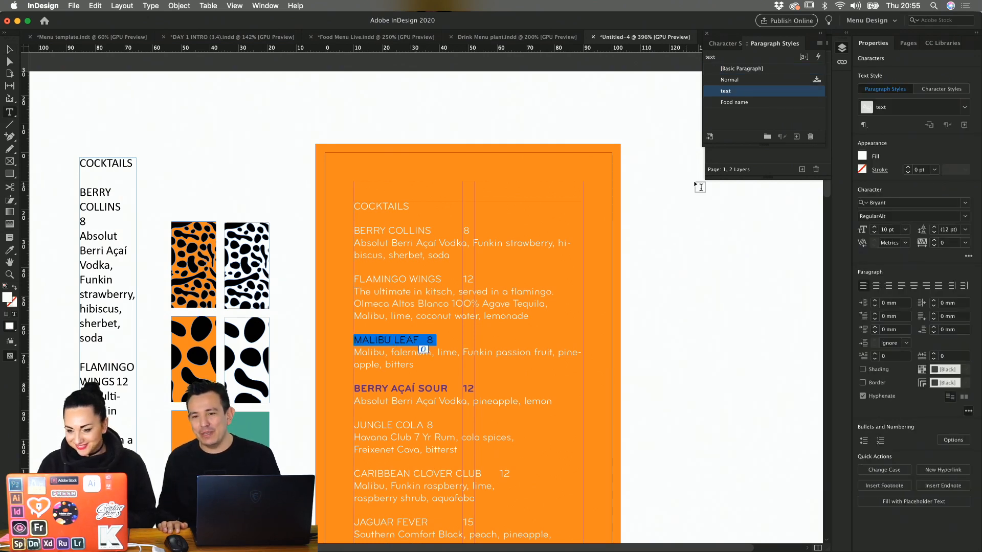
left_click(735, 102)
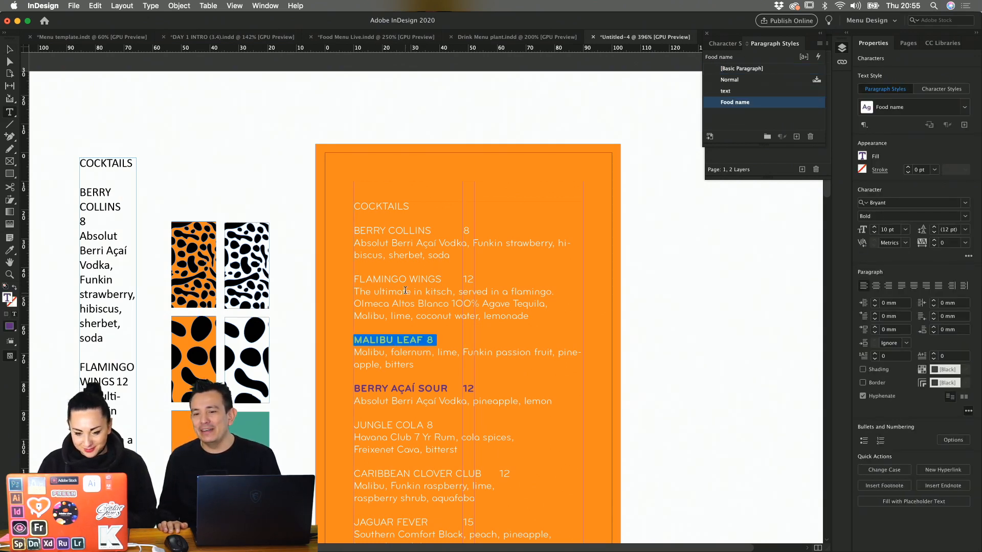
left_click_drag(354, 279, 477, 279)
left_click(744, 104)
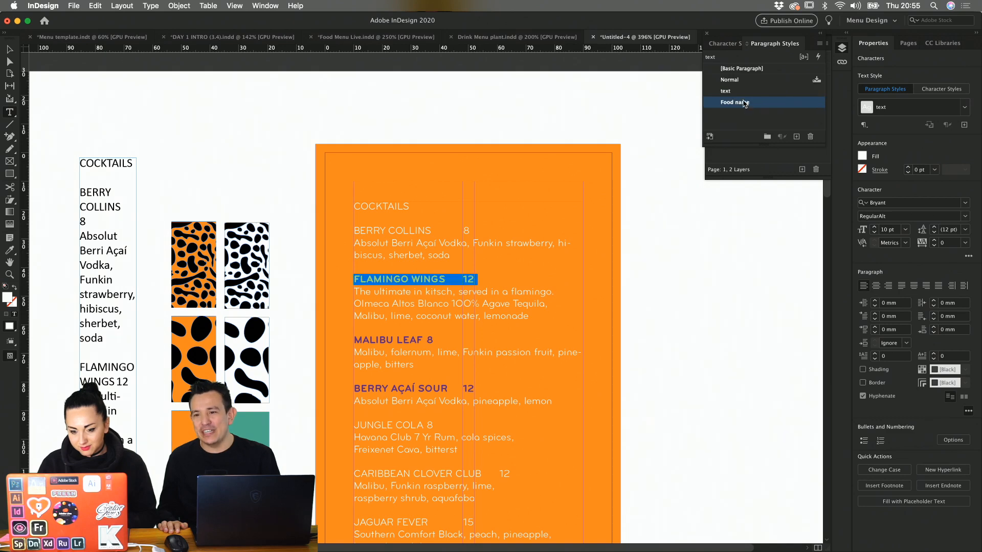
triple_click(421, 231)
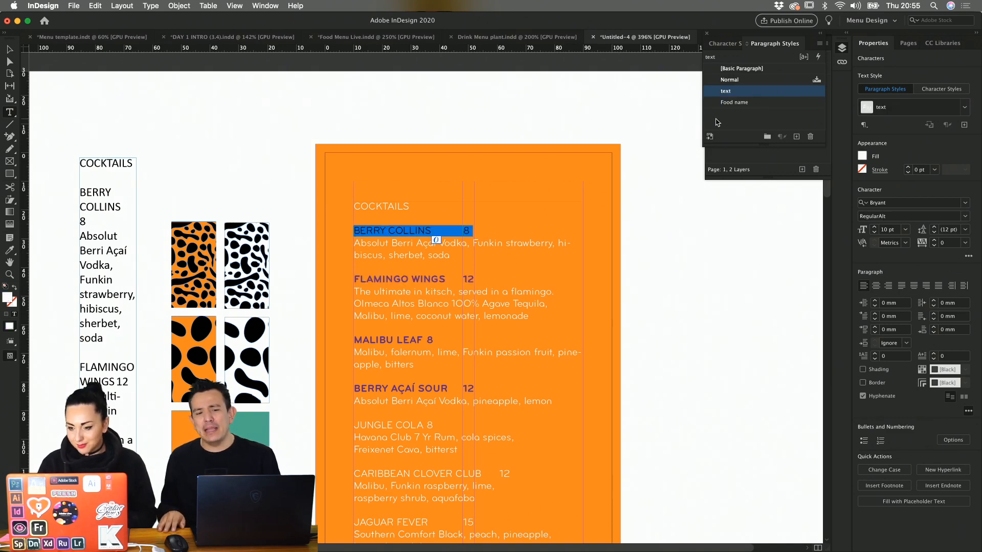
left_click(735, 103)
- Apply the Food name paragraph style to the JUNGLE COLA, CARIBBEAN CLOVER CLUB, JAGUAR FEVER, LEOPARD STAR MARTINI and GORILLA IN VANILLA title lines
scroll(629, 295, "down", 5)
scroll(628, 294, "down", 3)
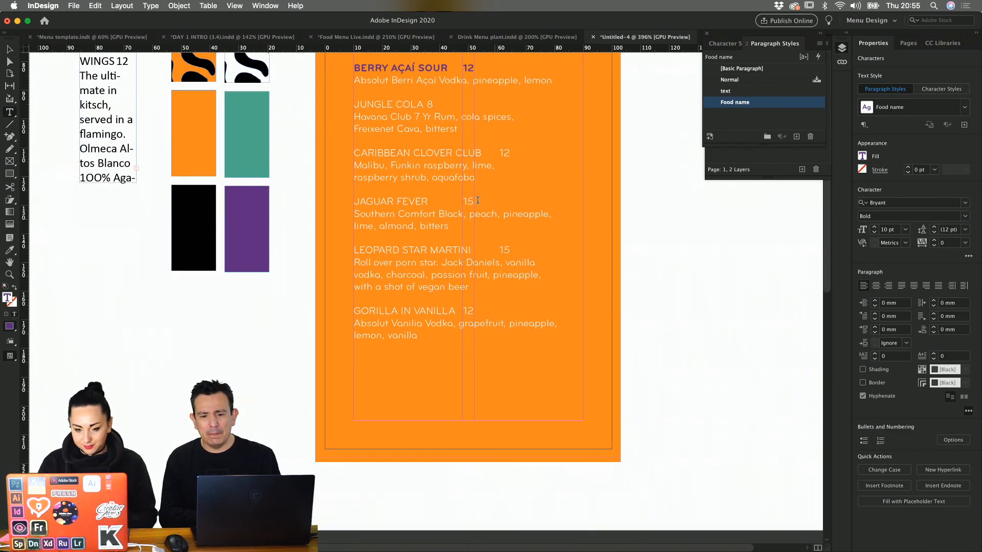
triple_click(423, 105)
left_click(740, 102)
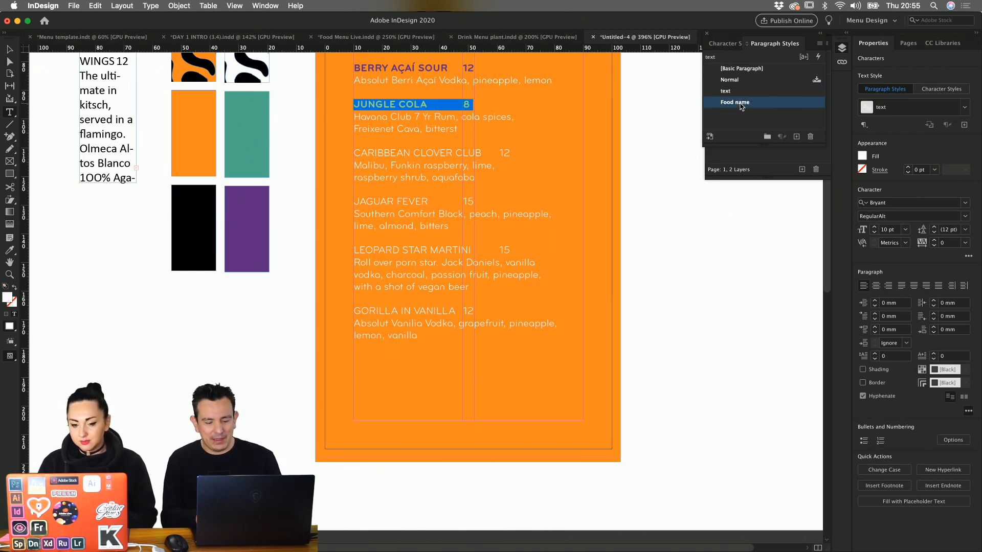
triple_click(434, 152)
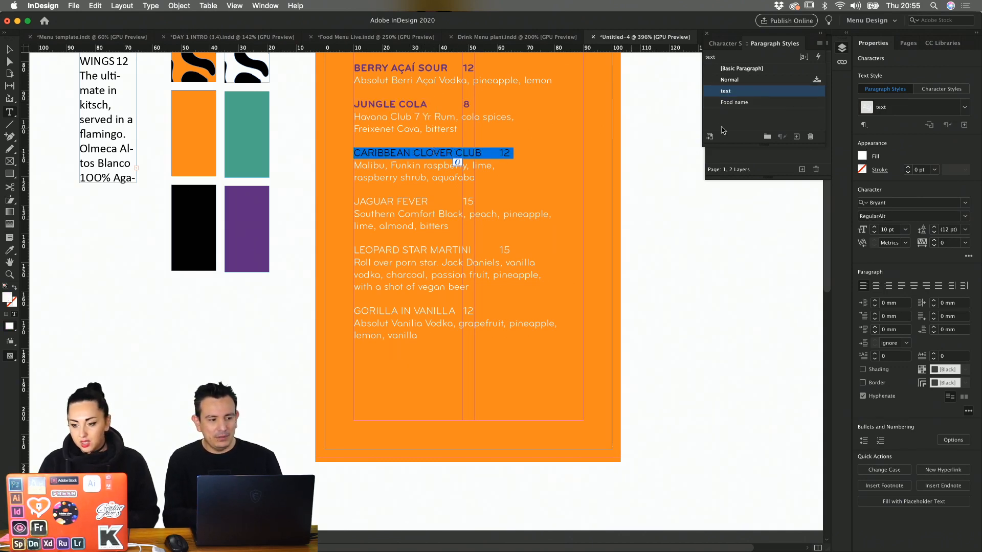
left_click(740, 102)
triple_click(400, 201)
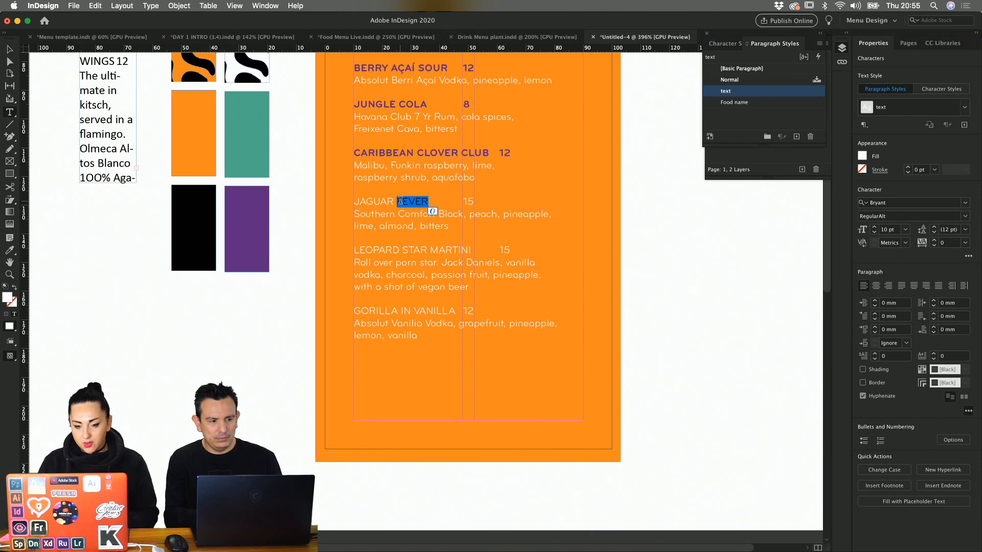
left_click(761, 103)
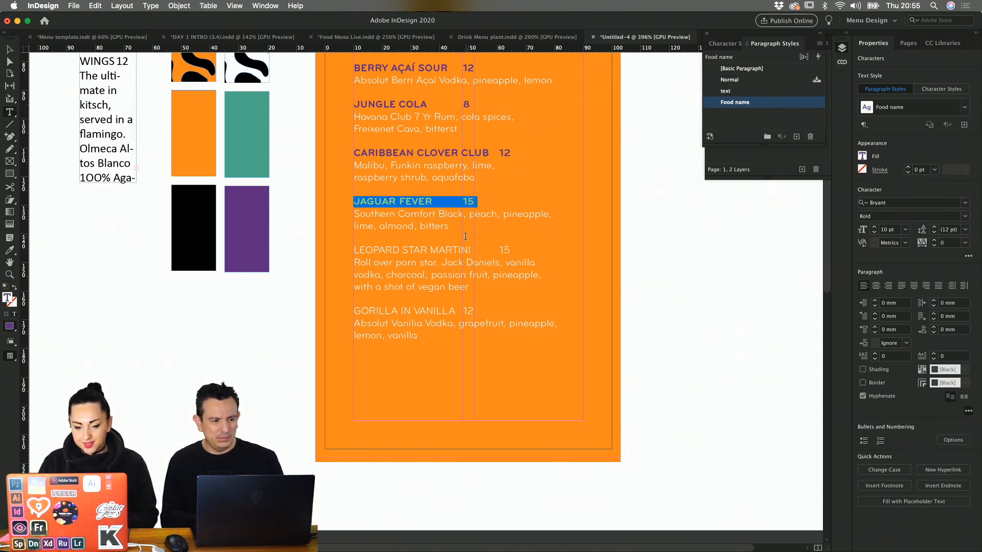
triple_click(439, 251)
left_click(748, 104)
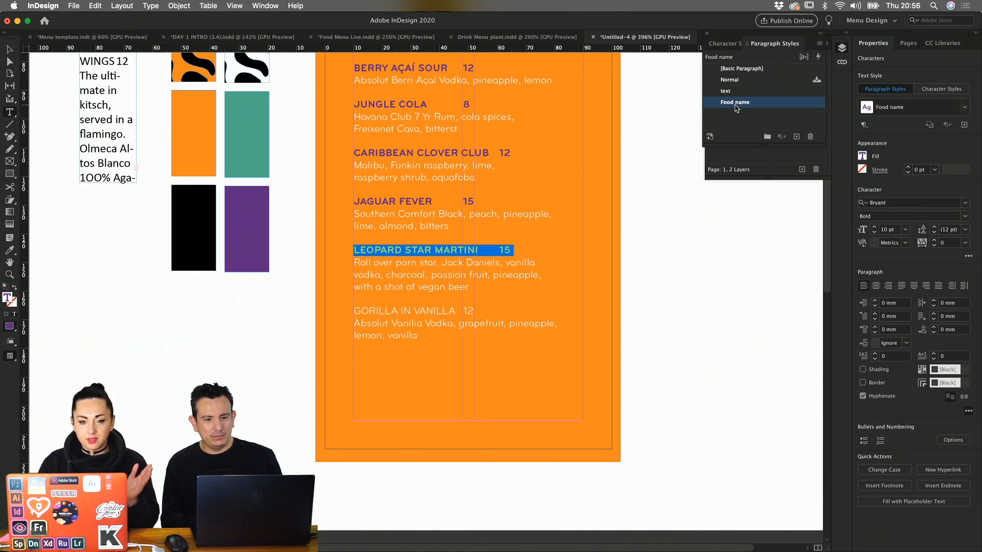
triple_click(429, 314)
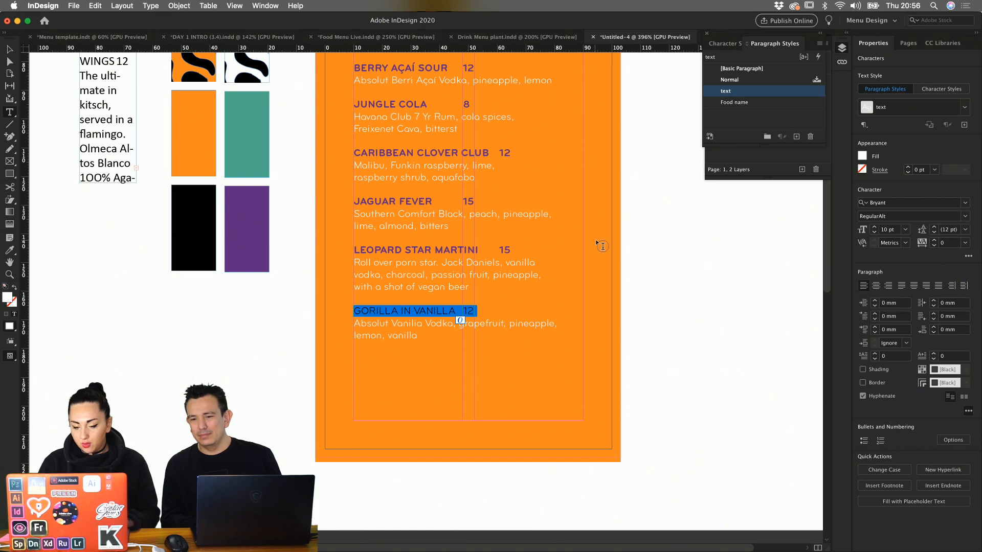
left_click(756, 105)
- Rename the Food name paragraph style to Drinks name
left_click(775, 107)
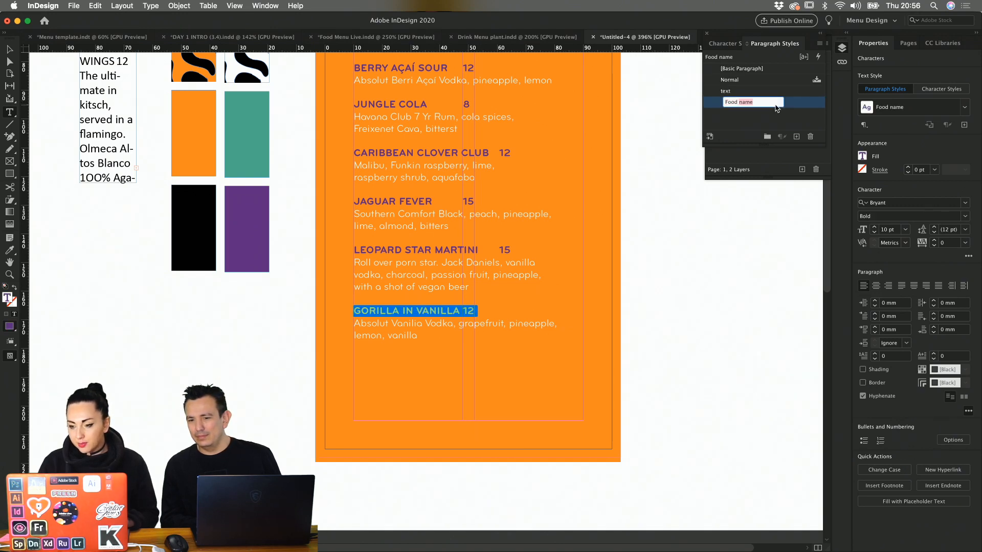
double_click(806, 101)
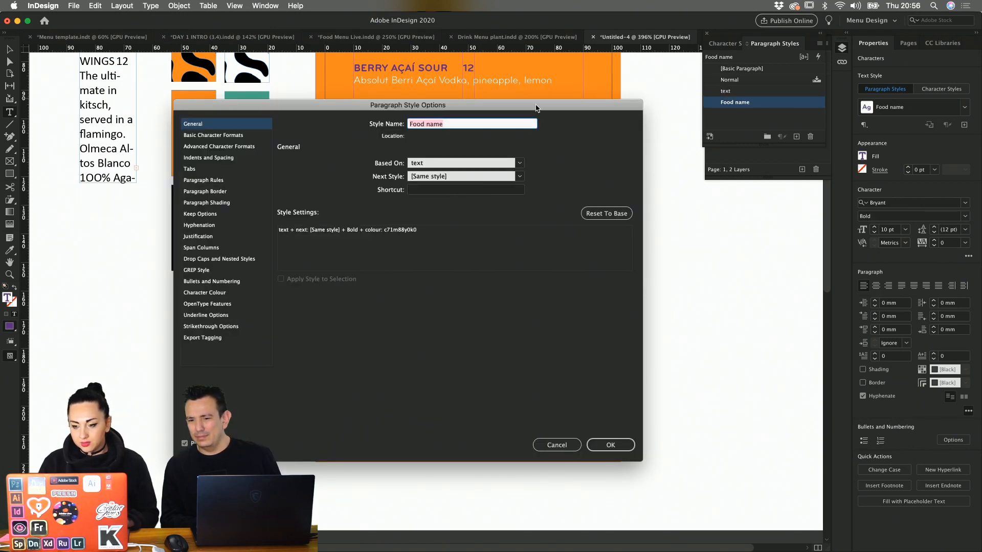
double_click(418, 125)
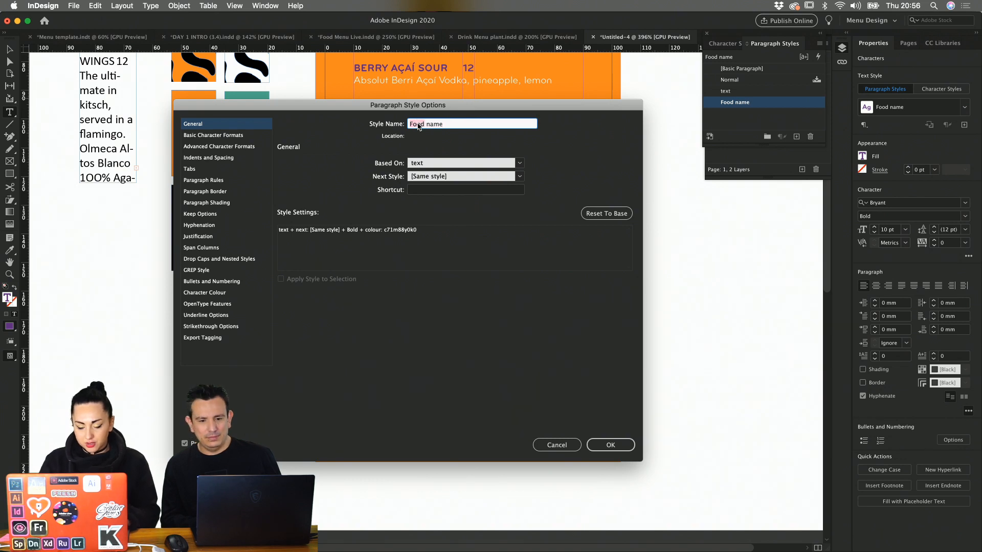
type("Drinks")
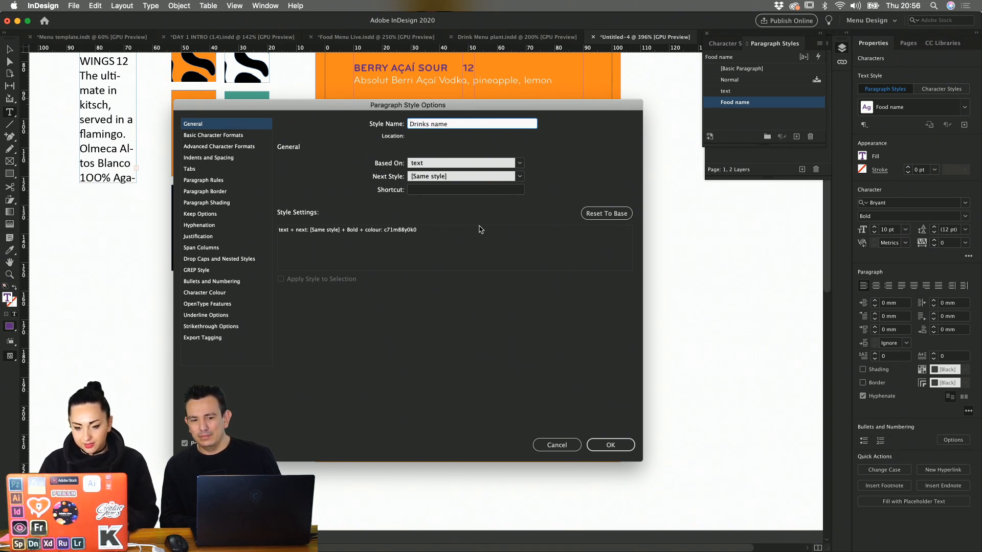
left_click_drag(509, 106, 566, 97)
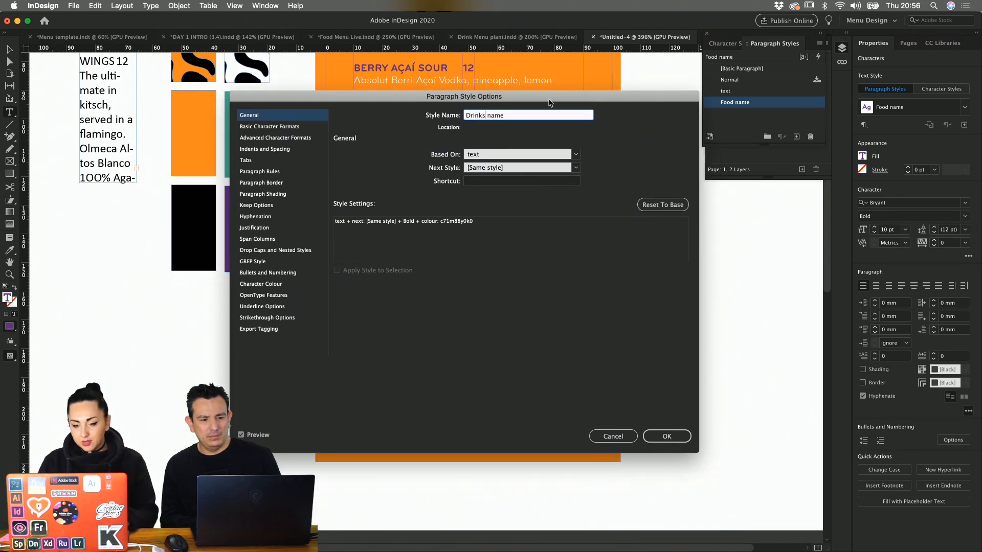
left_click(667, 436)
- Show the hidden characters and examine the tab marks between the drink names and their prices
scroll(640, 382, "up", 10)
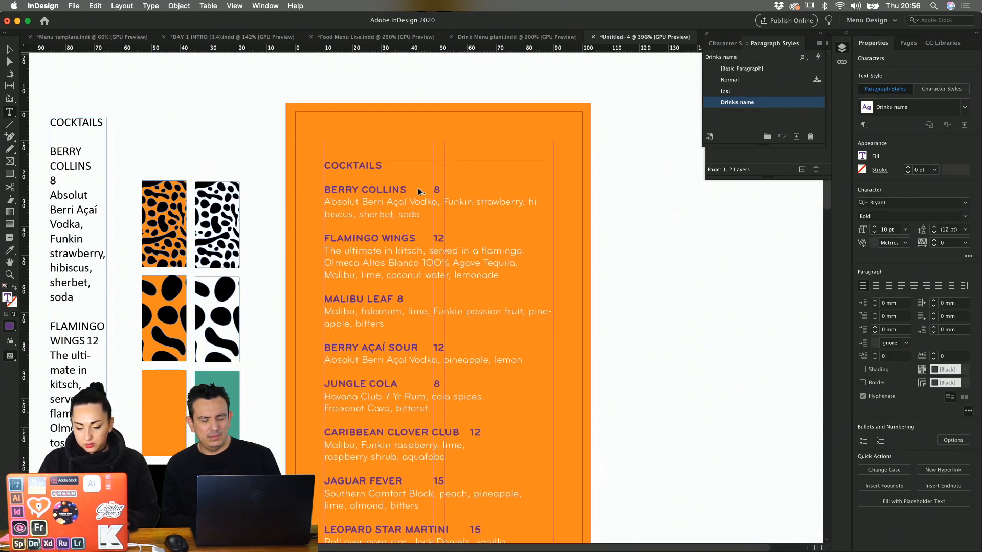
key("super+alt+i")
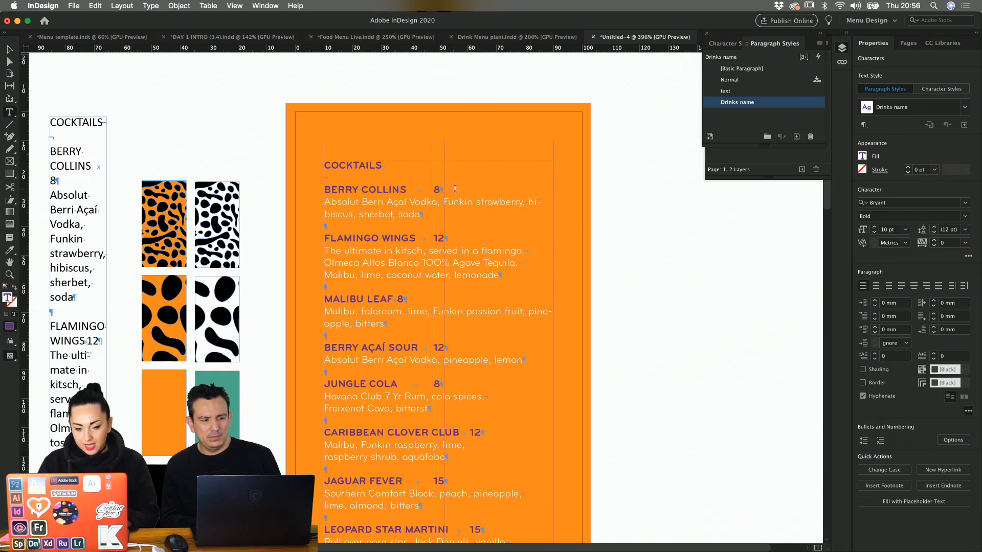
scroll(454, 189, "up", 5)
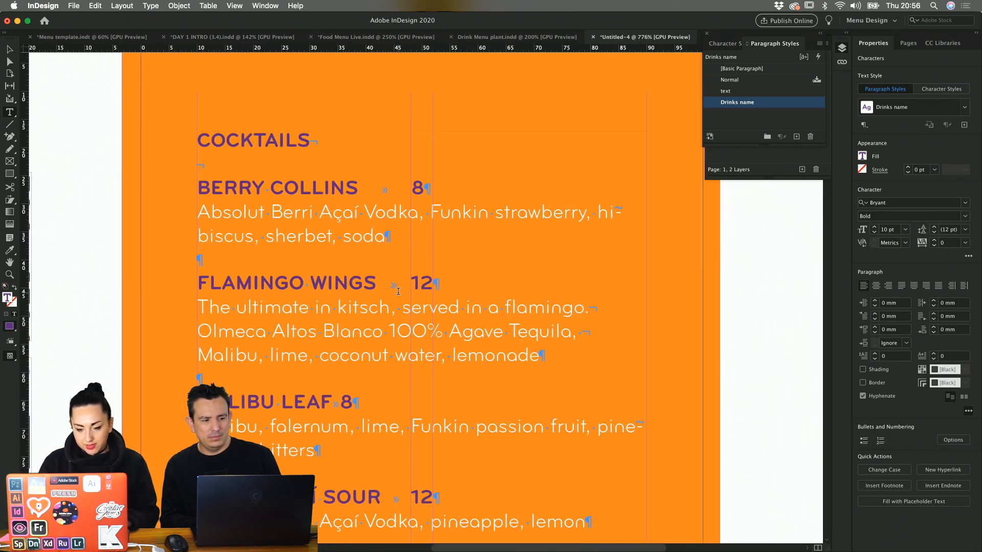
scroll(398, 289, "up", 5)
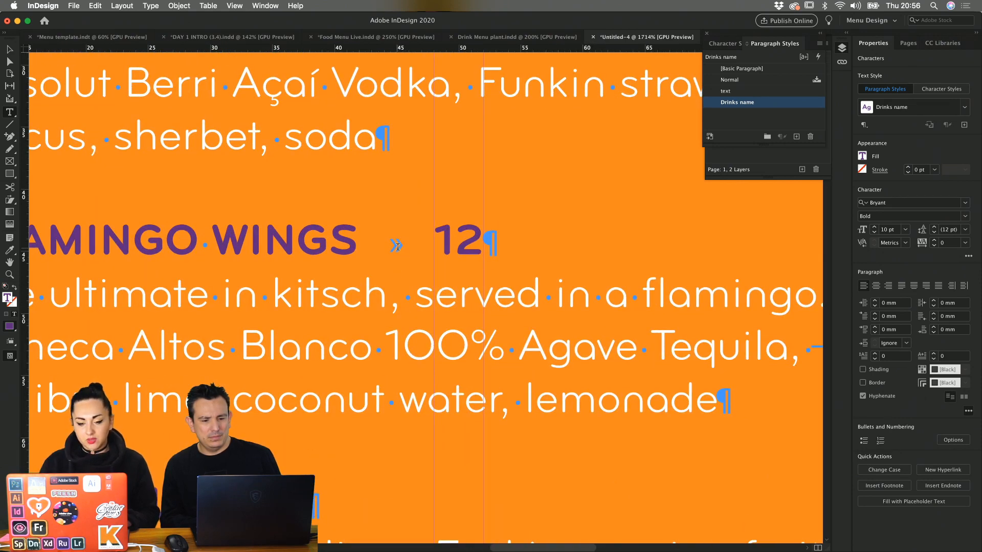
scroll(398, 246, "down", 5)
scroll(398, 246, "down", 10)
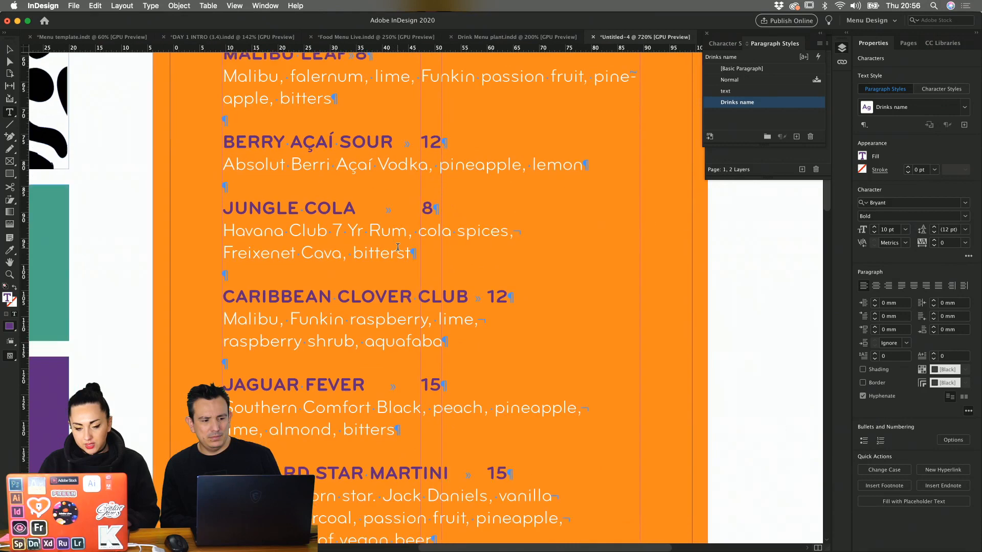
scroll(398, 247, "down", 1)
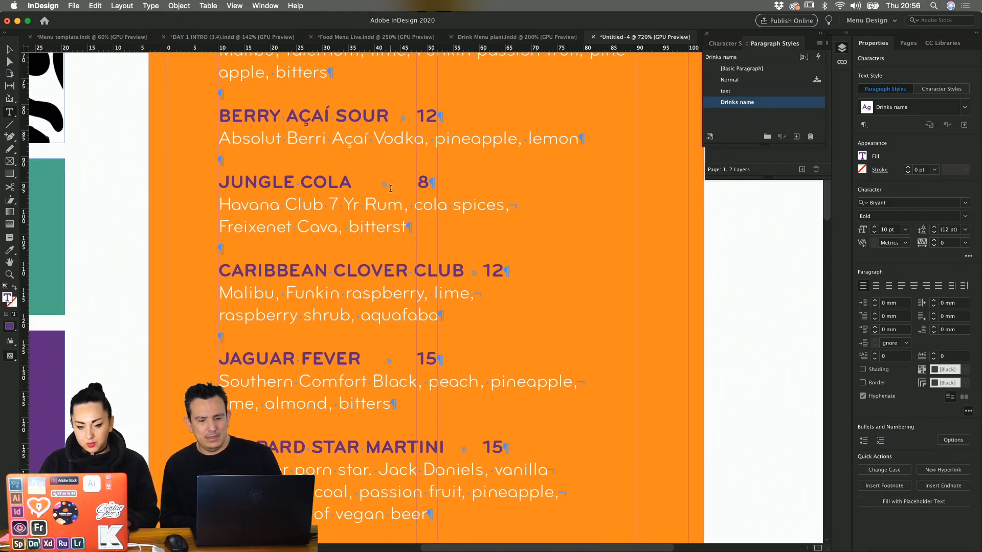
scroll(390, 190, "down", 2)
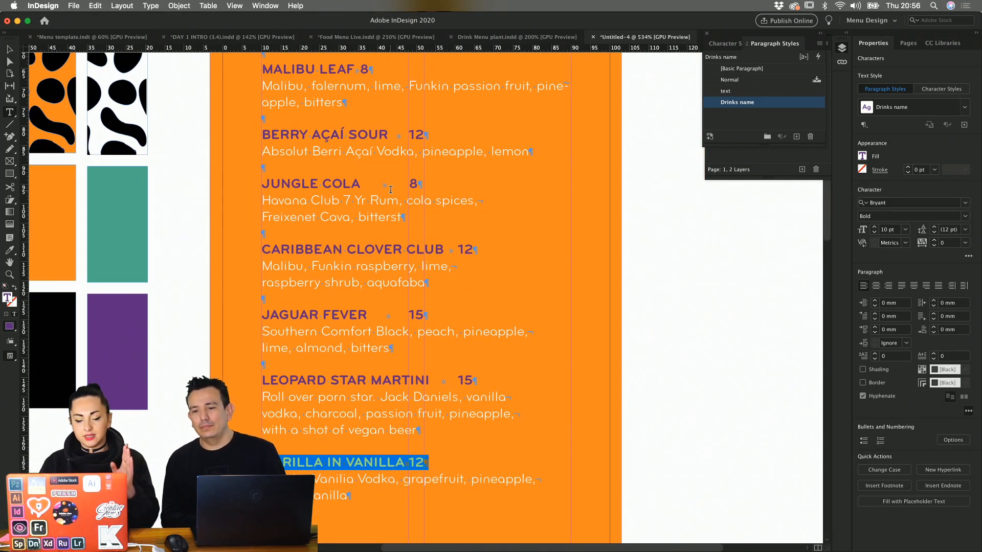
- Add a right-justified tab stop at 79.375 mm to the Drinks name paragraph style so the prices align at the text frame's right edge
double_click(781, 106)
left_click_drag(599, 103, 755, 200)
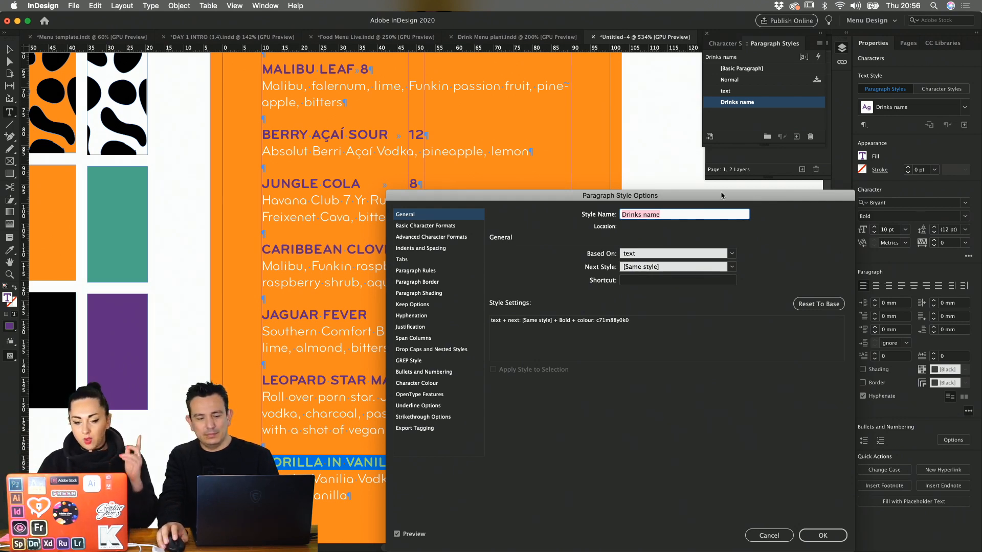
left_click(402, 259)
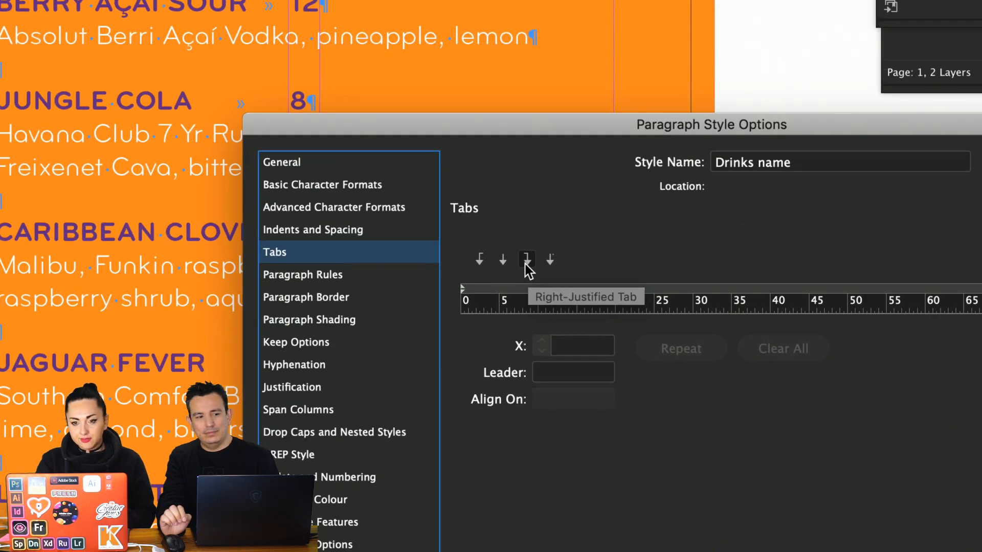
left_click(528, 262)
left_click(793, 291)
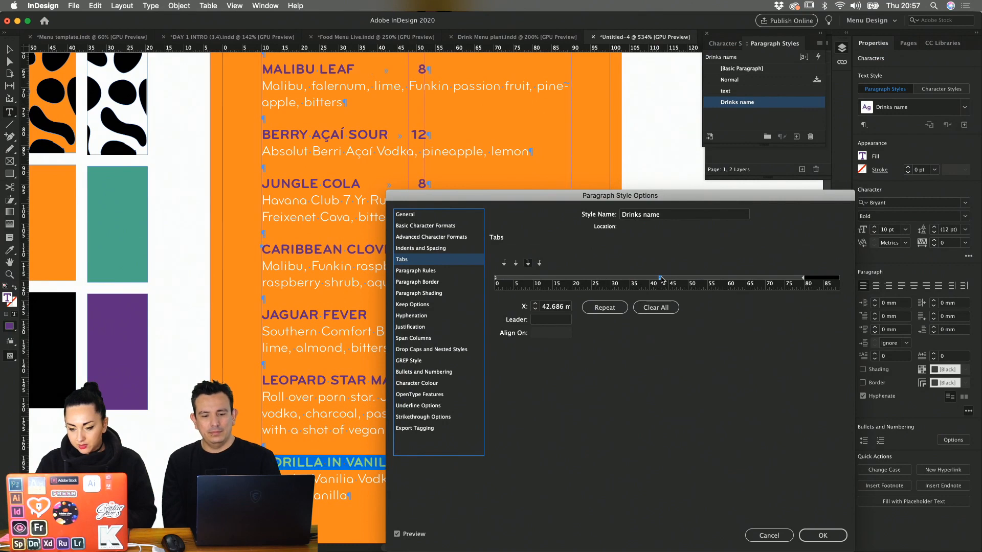
left_click_drag(662, 279, 803, 280)
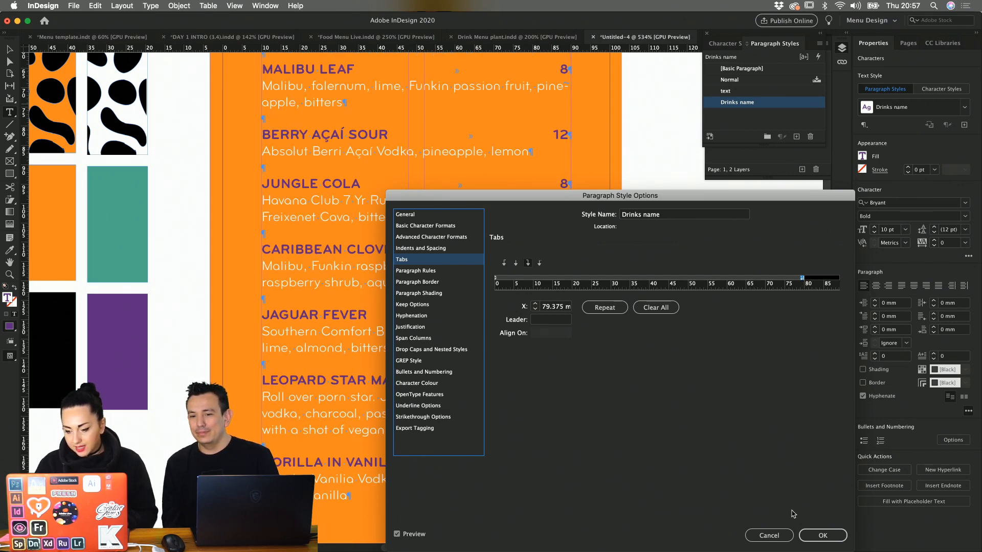
left_click(818, 536)
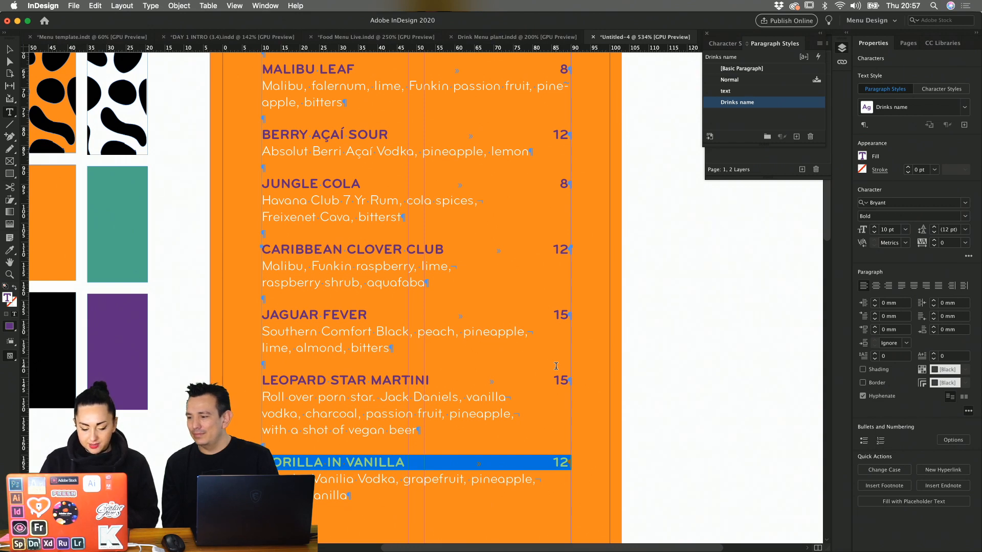
- Open the Tabs ruler, place it above the GORILLA IN VANILLA title line and widen it to span the text frame
key("super+alt+t")
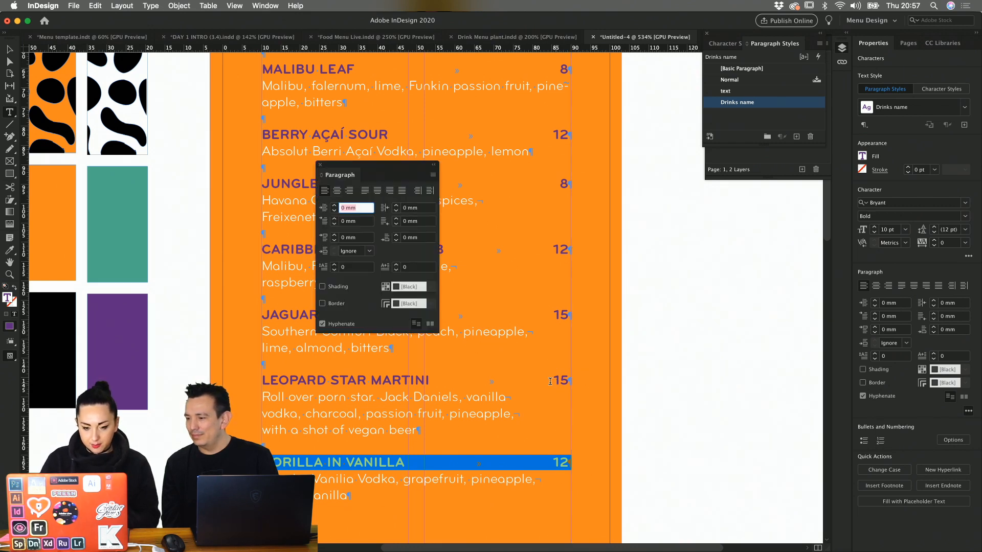
left_click(320, 165)
key("super+shift+t")
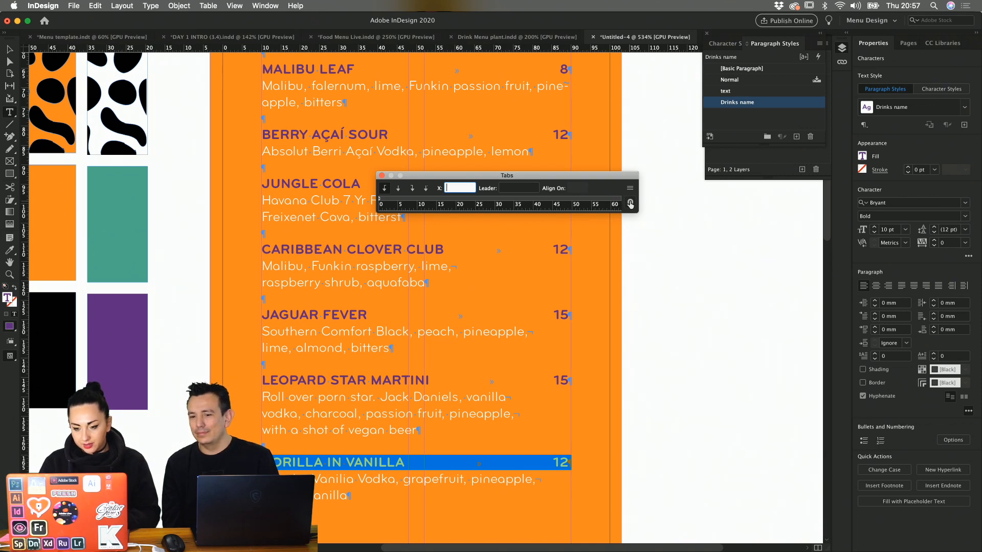
left_click_drag(601, 186, 479, 392)
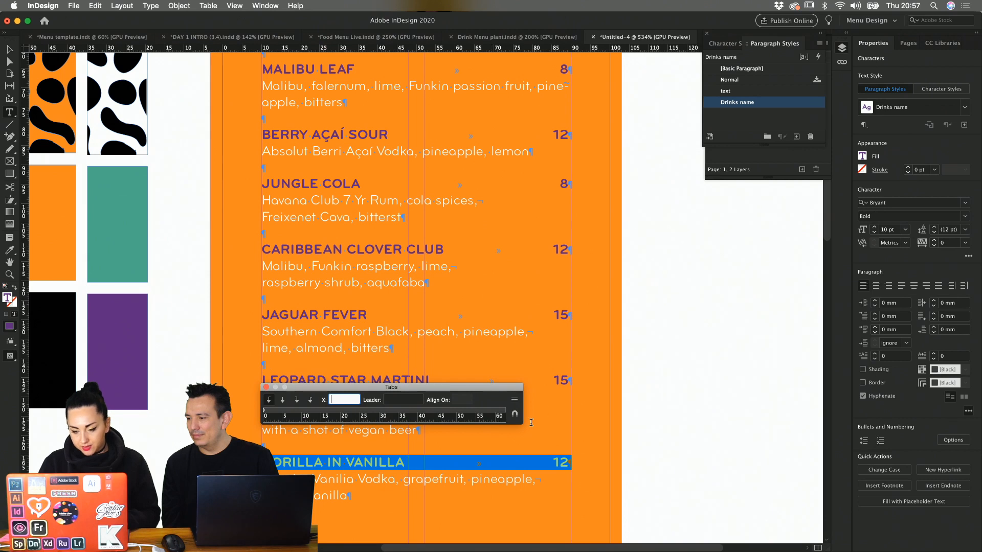
left_click_drag(521, 424, 591, 420)
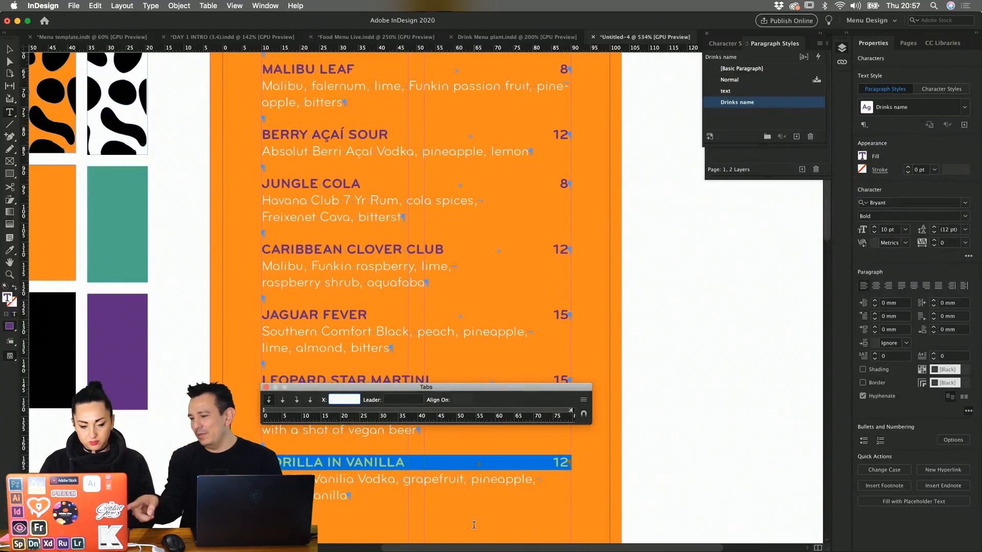
- Deselect the cocktail text and close the Tabs ruler
scroll(644, 501, "up", 4)
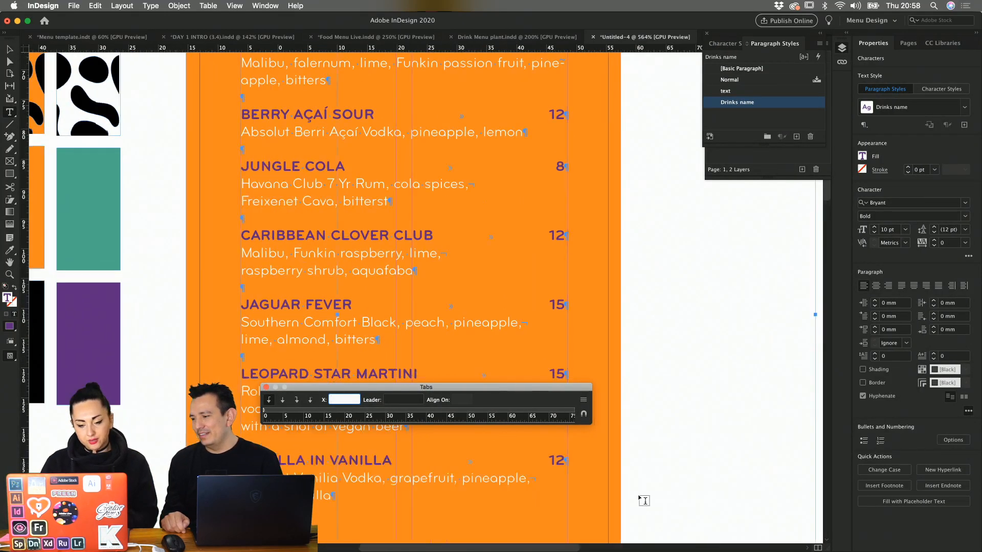
scroll(644, 500, "down", 4)
left_click(633, 505)
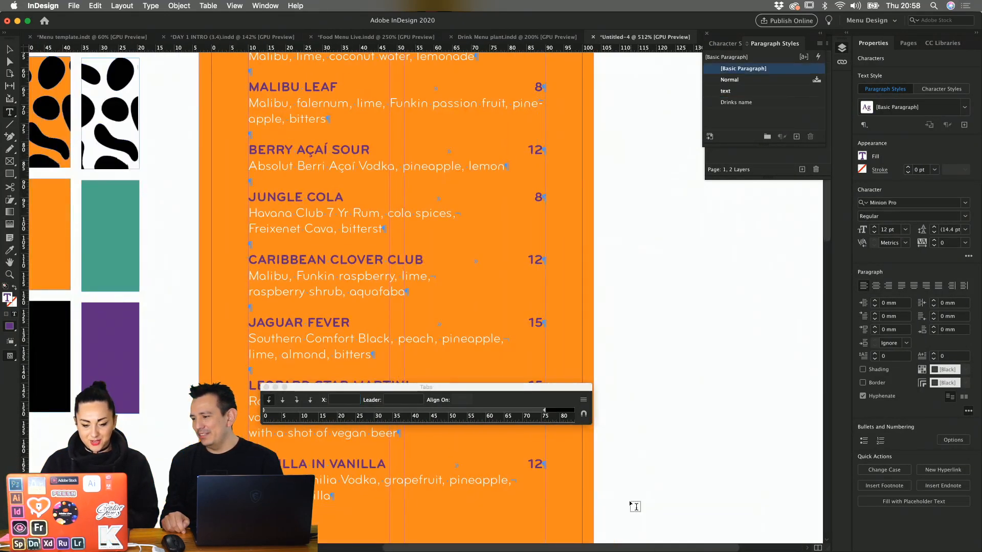
left_click(520, 396)
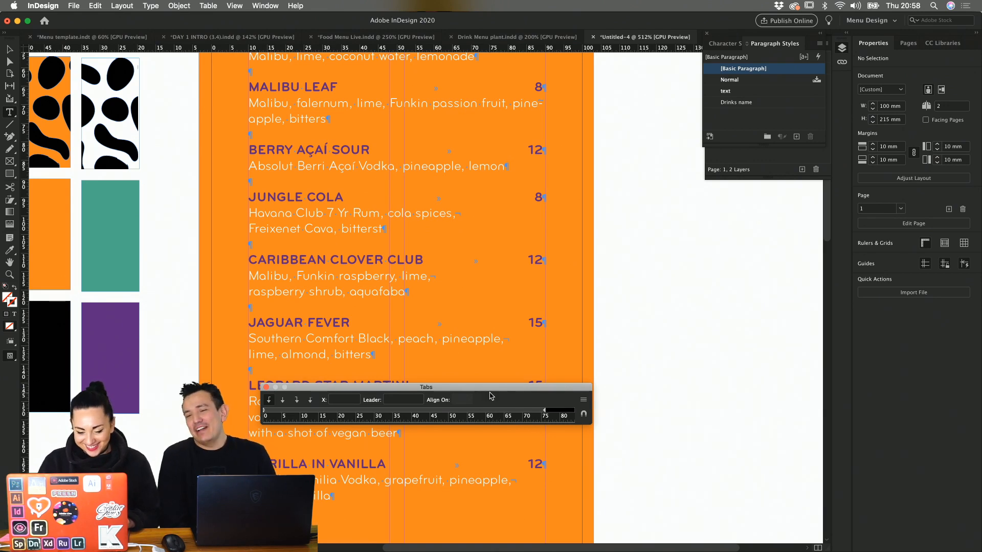
left_click_drag(477, 392, 462, 395)
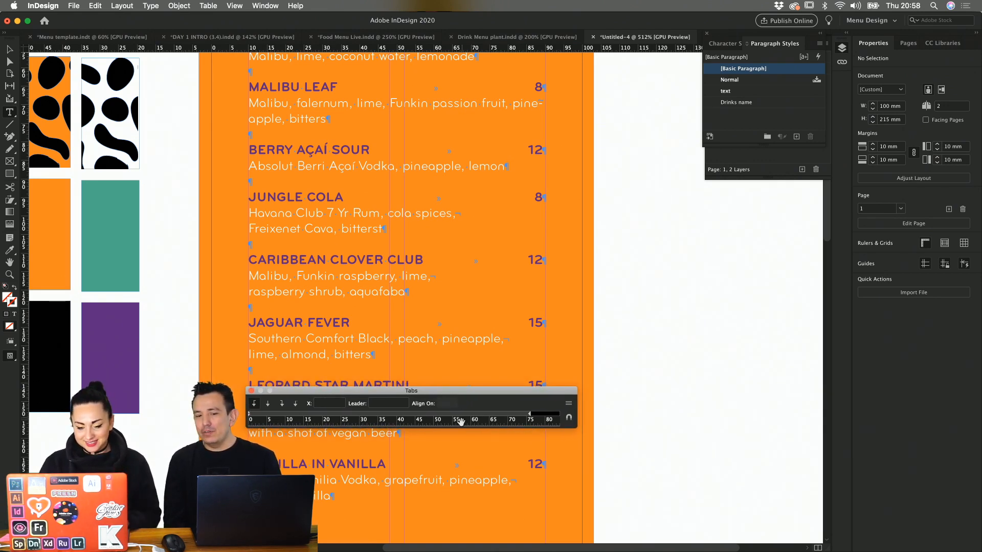
left_click(251, 391)
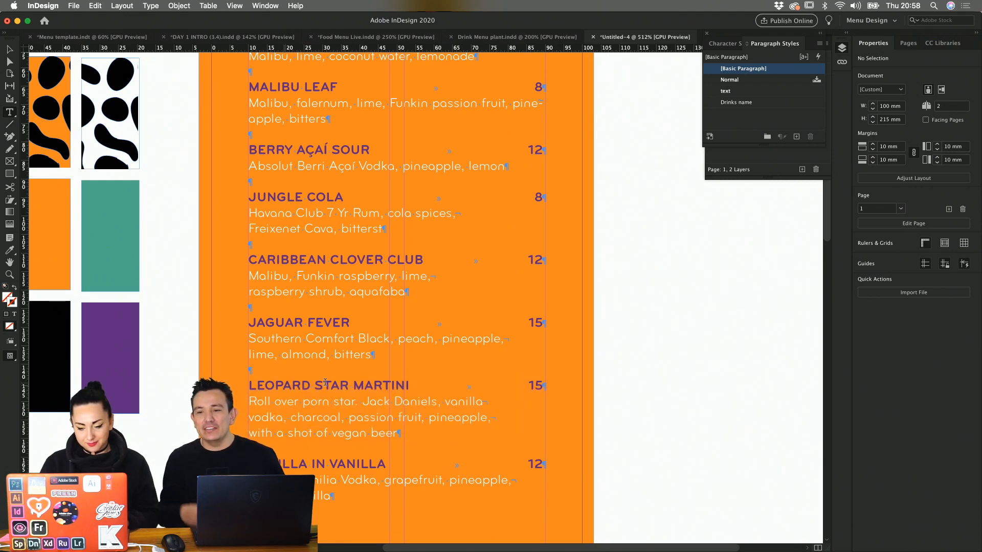
left_click(335, 496)
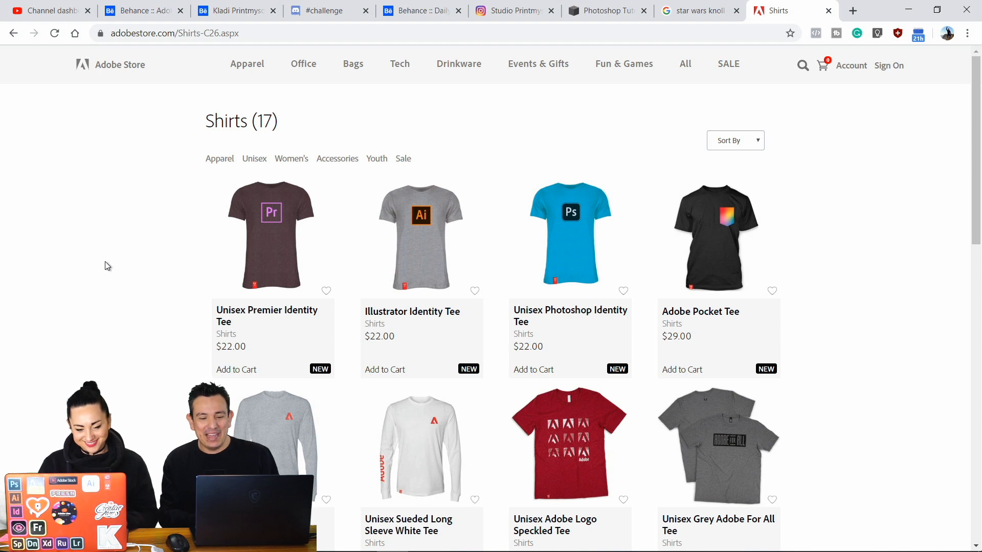
scroll(907, 324, "down", 2)
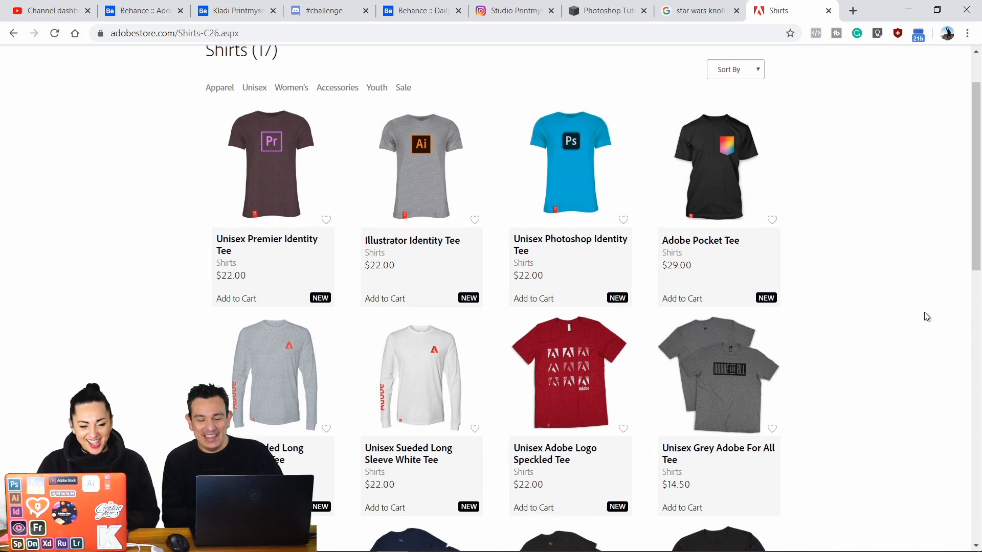
- Look through the shirts listed on the Adobe Store page in the browser
scroll(927, 317, "down", 6)
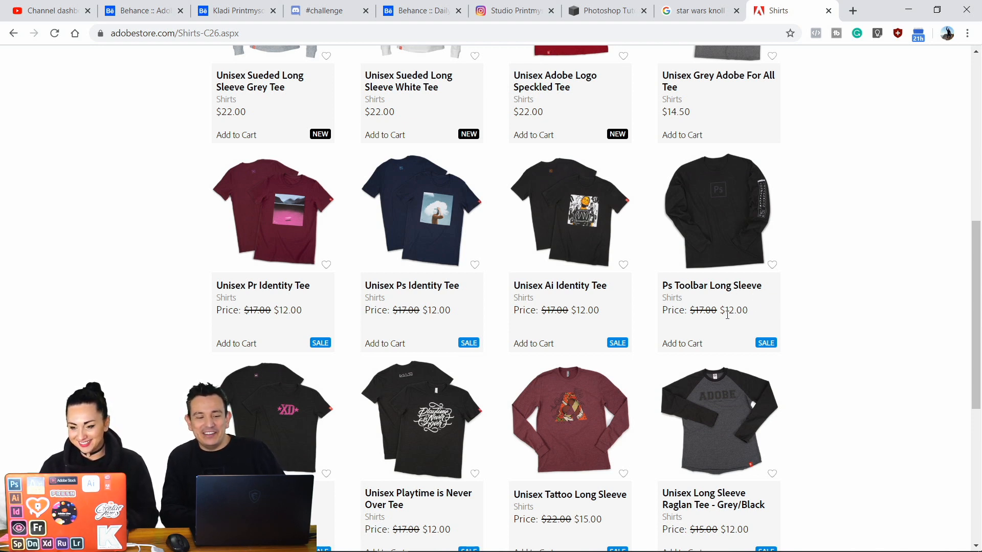
scroll(831, 311, "up", 9)
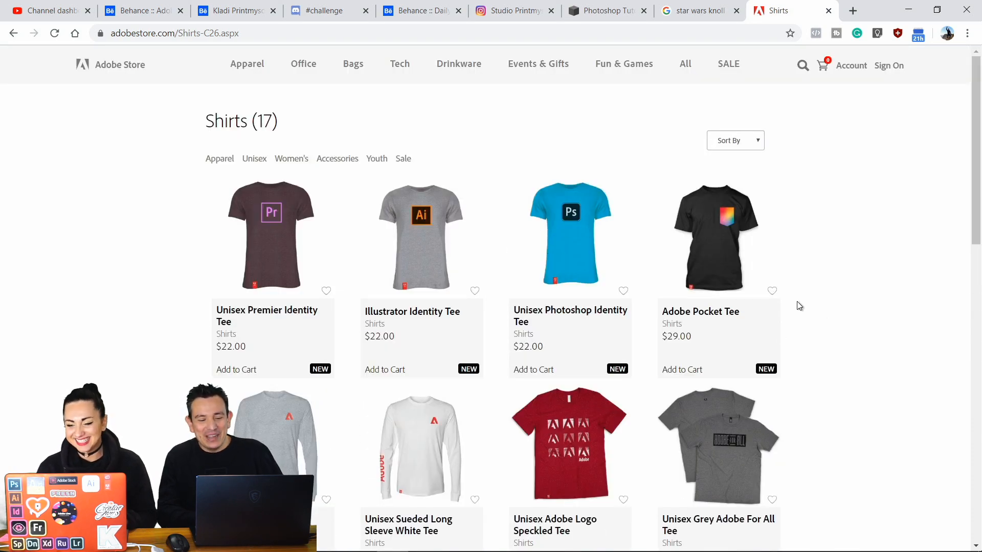
scroll(839, 320, "down", 8)
scroll(842, 320, "down", 8)
scroll(841, 320, "up", 16)
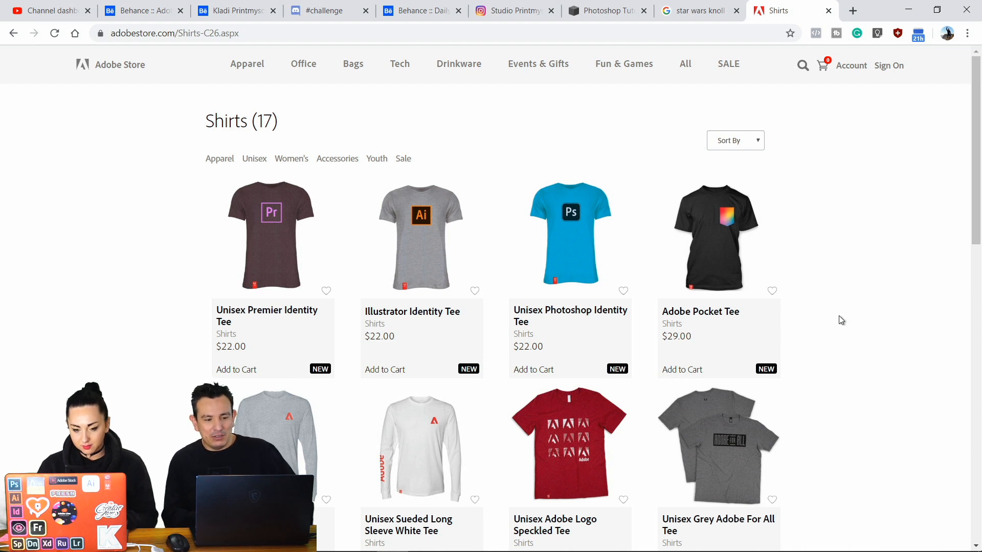
right_click(182, 179)
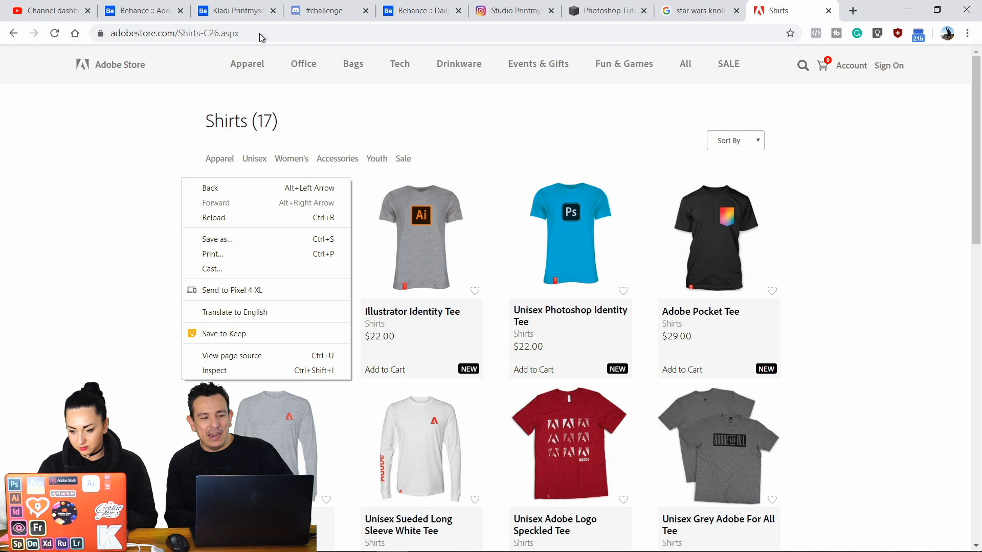
left_click(140, 166)
mouse_move(247, 67)
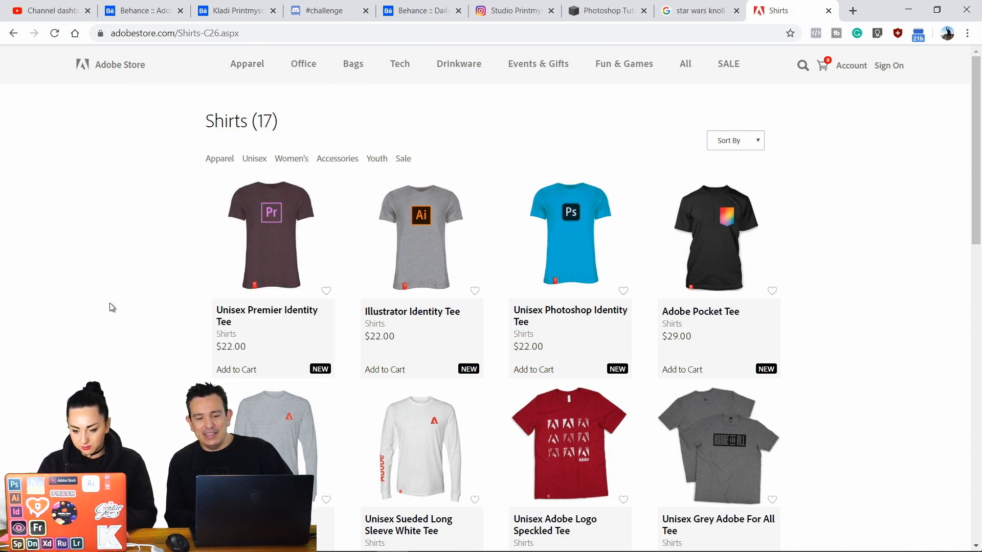
scroll(158, 330, "down", 3)
scroll(158, 332, "down", 6)
scroll(158, 333, "up", 5)
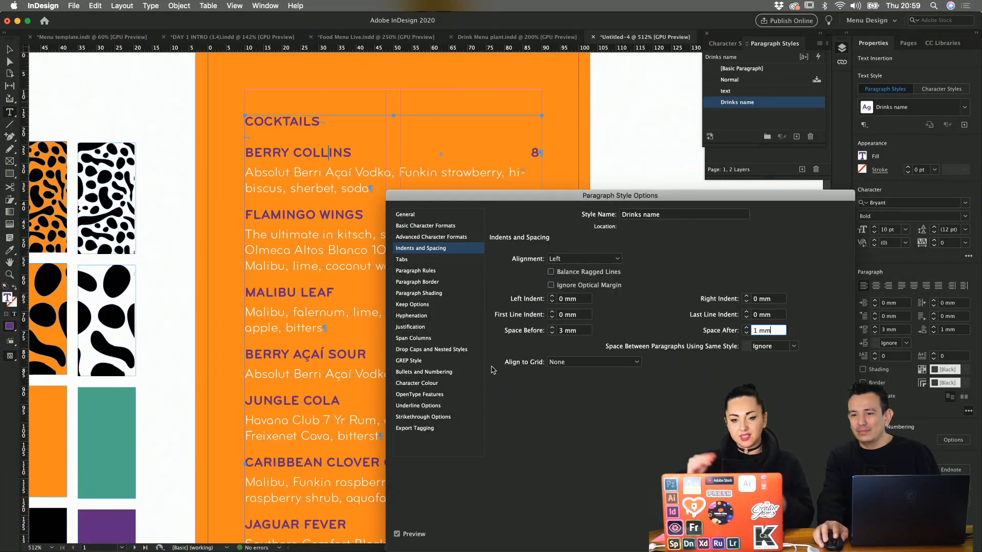
- Turn off hyphenation in the Drinks name paragraph style
left_click(424, 384)
left_click(412, 316)
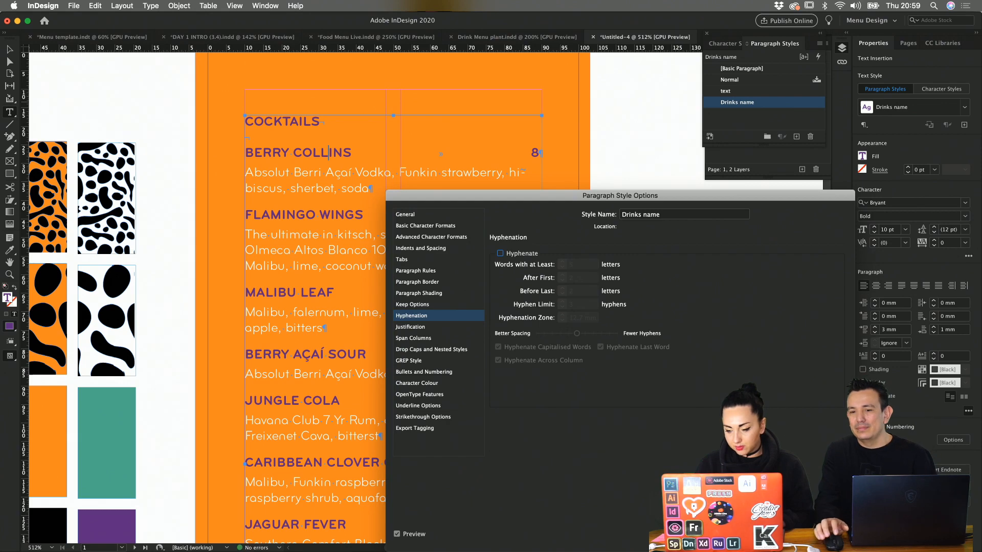
key("Return")
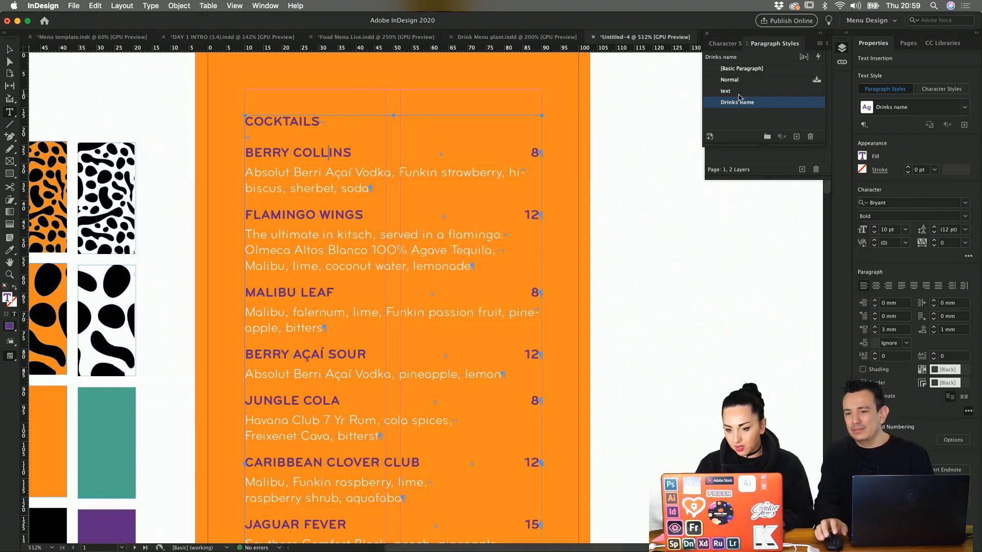
- Turn off hyphenation in the text paragraph style used for the drink descriptions
left_click(455, 172)
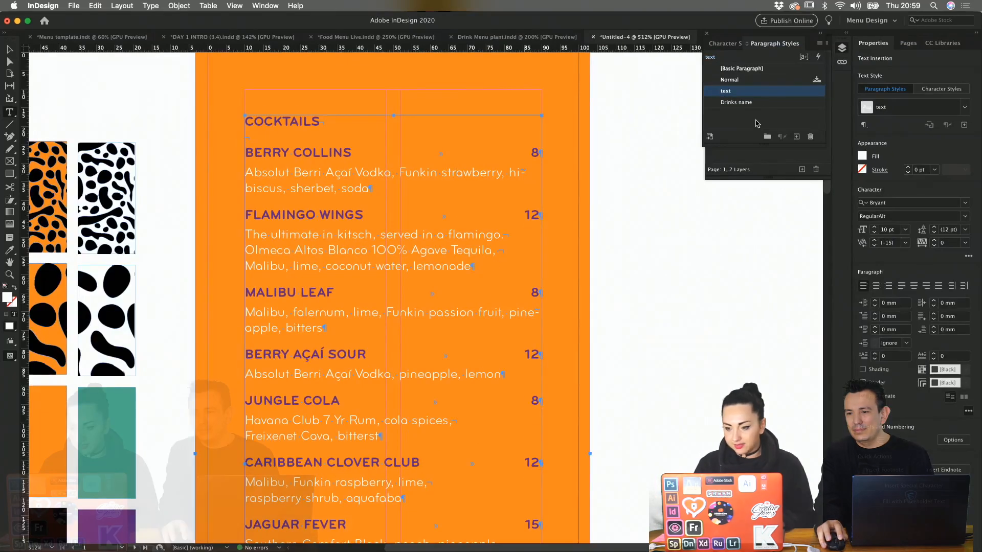
double_click(761, 95)
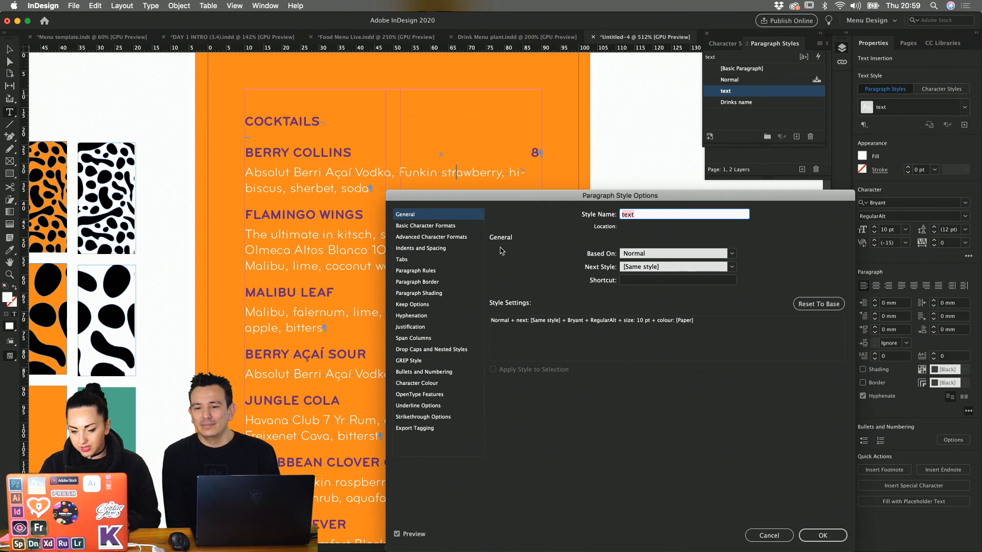
left_click(411, 315)
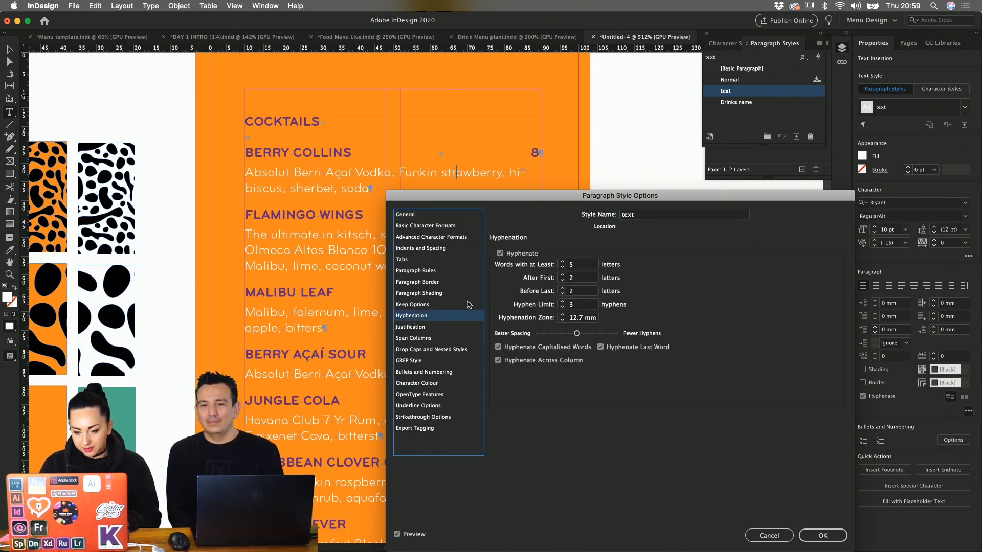
left_click(500, 254)
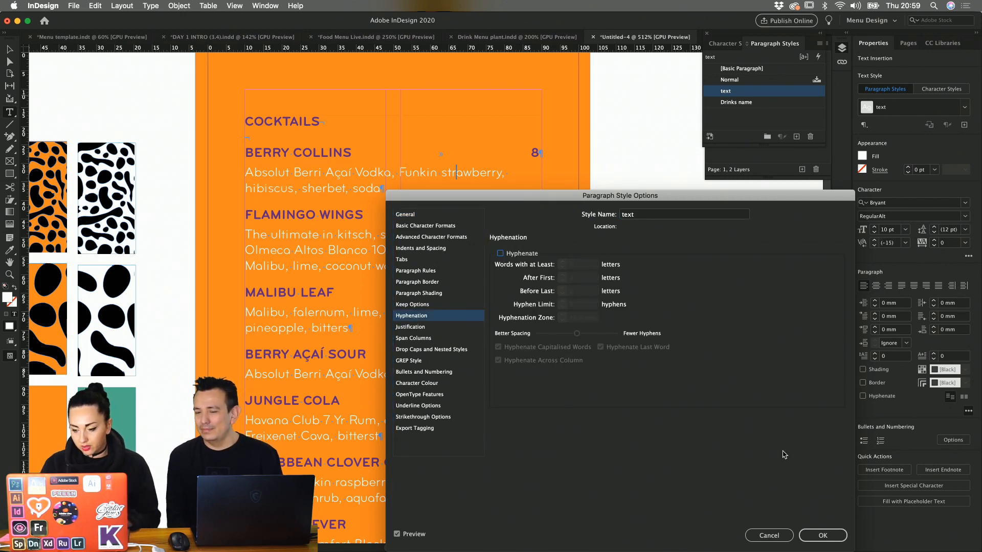
left_click(822, 534)
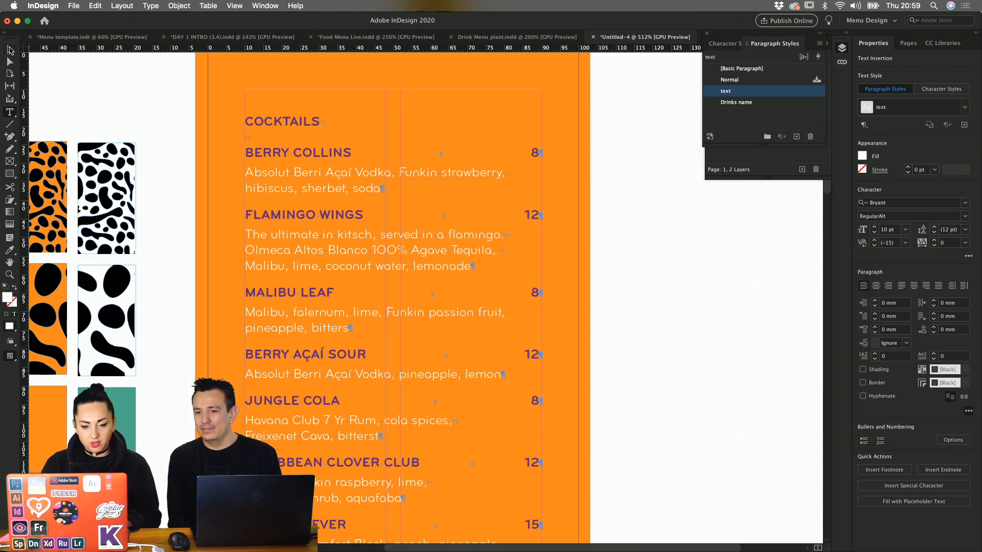
key("Escape")
key("super+shift+m")
left_click(543, 251)
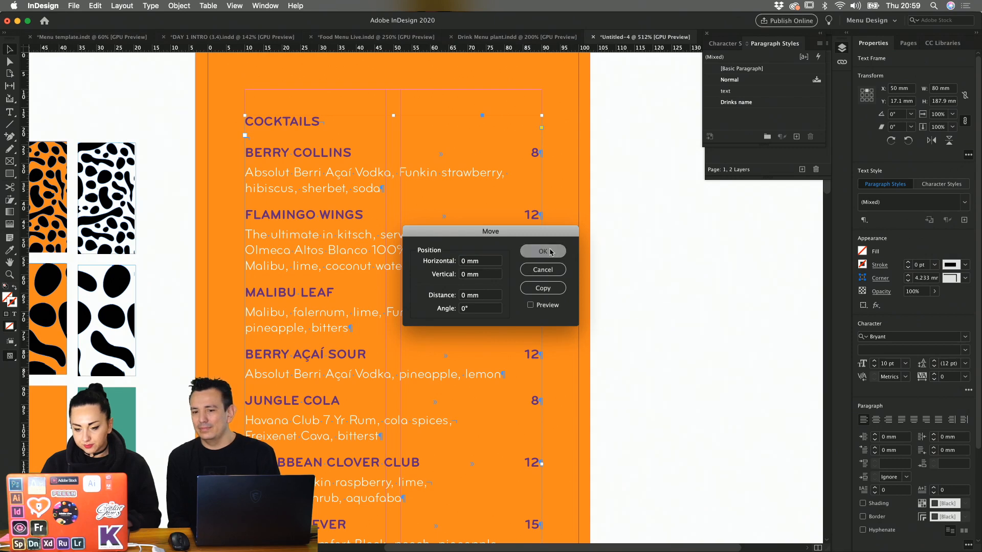
left_click(577, 291)
- Replace the line breaks between COCKTAILS and BERRY COLLINS with a single paragraph break so the heading is its own paragraph
scroll(577, 291, "down", 5)
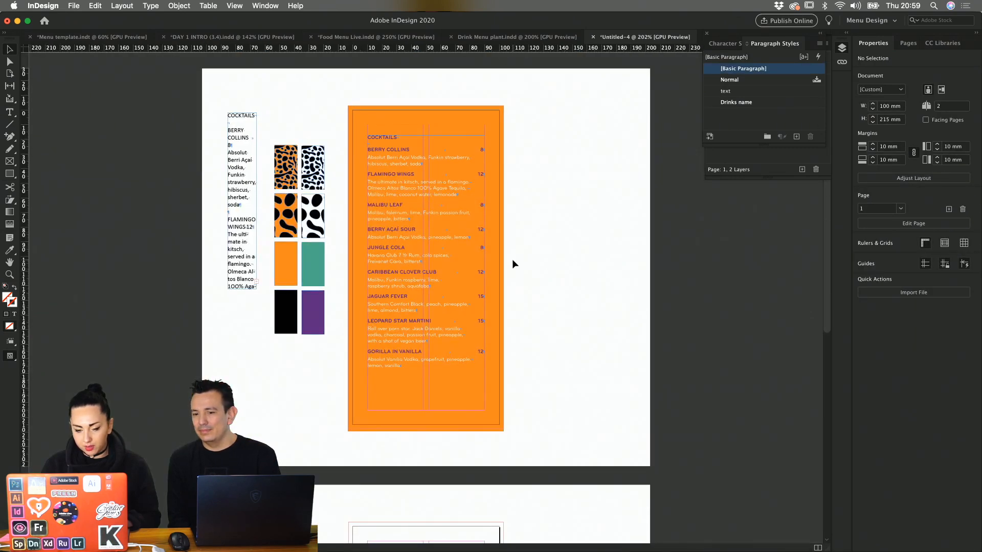
double_click(386, 146)
double_click(385, 140)
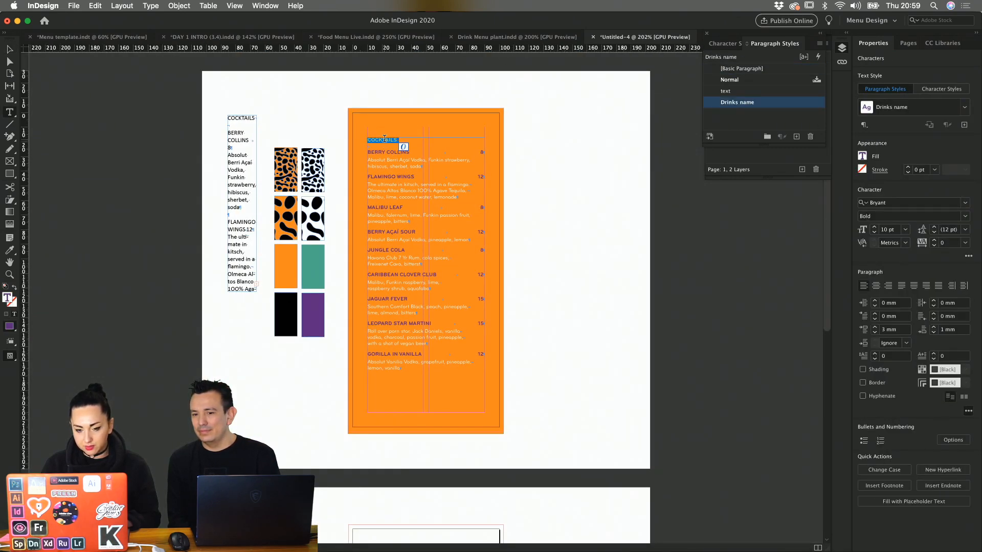
left_click(402, 139)
left_click(369, 152)
key("BackSpace")
key("BackSpace")
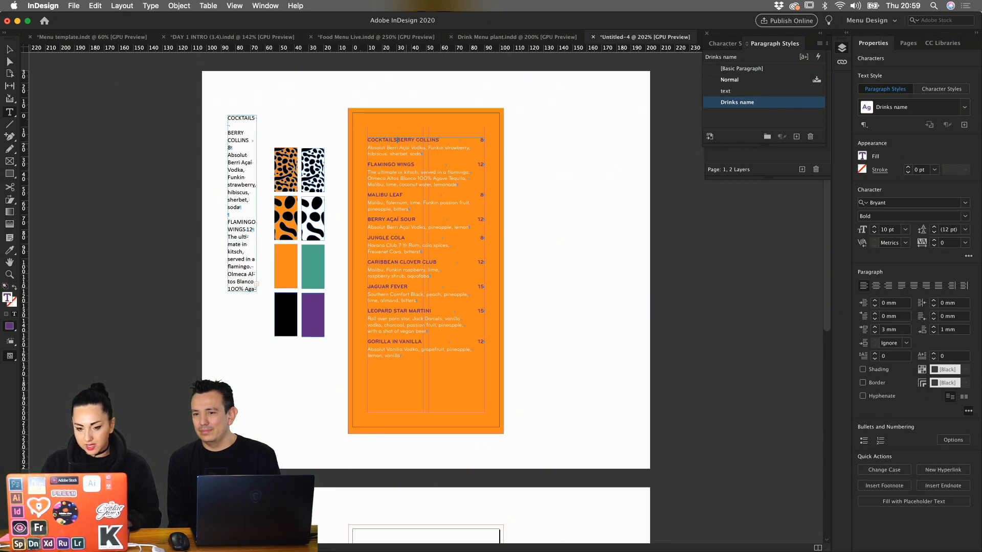
key("Return")
- Set the font of the COCKTAILS heading at the top of the menu to BigNoodleTitling Regular
double_click(387, 140)
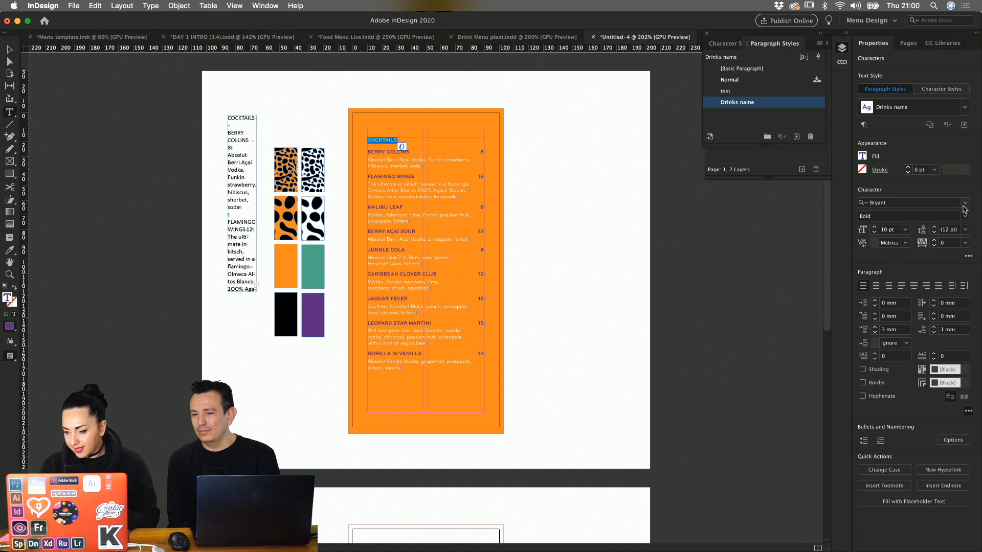
left_click(933, 204)
left_click(921, 202)
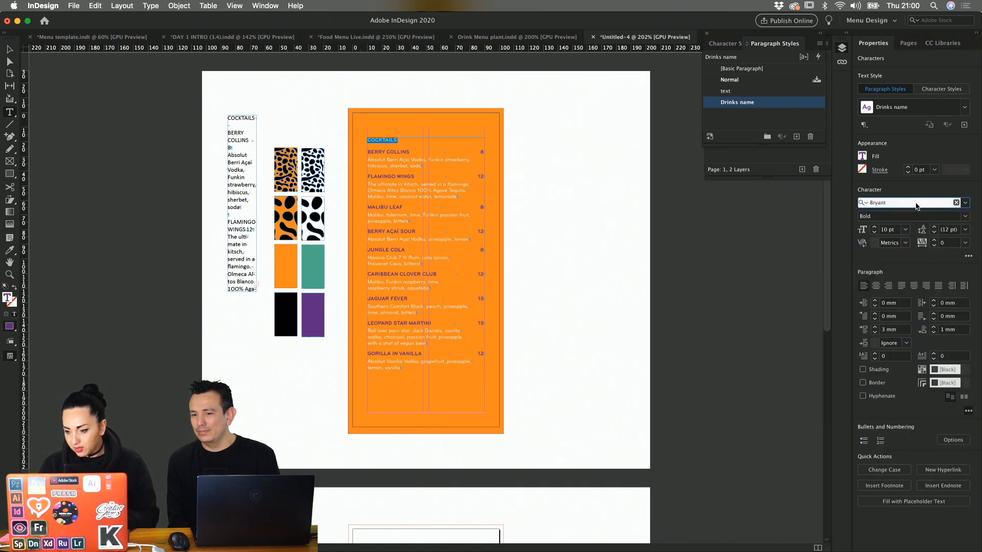
key("BackSpace")
key("BackSpace")
key("BackSpace")
key("BackSpace")
key("BackSpace")
key("BackSpace")
type("bi")
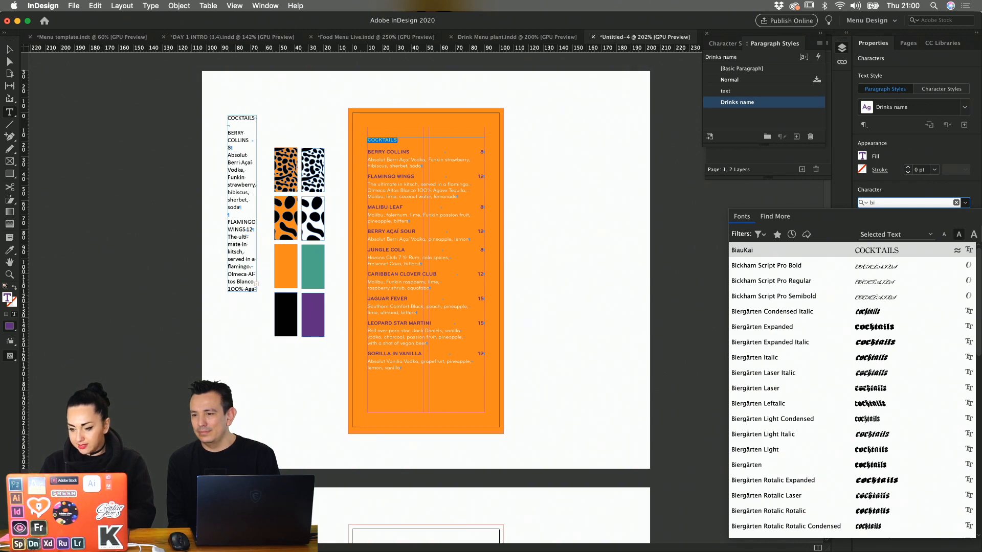
type("g")
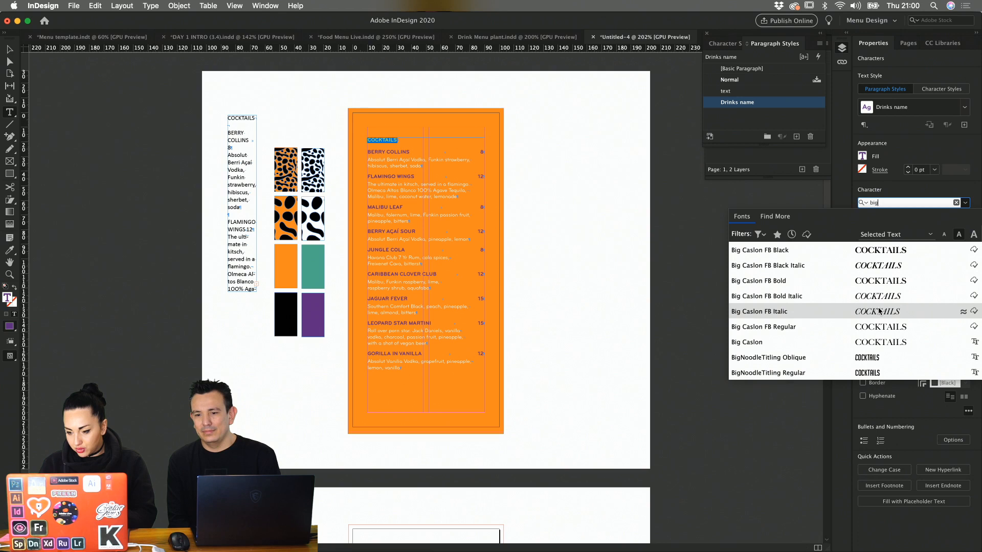
left_click(864, 372)
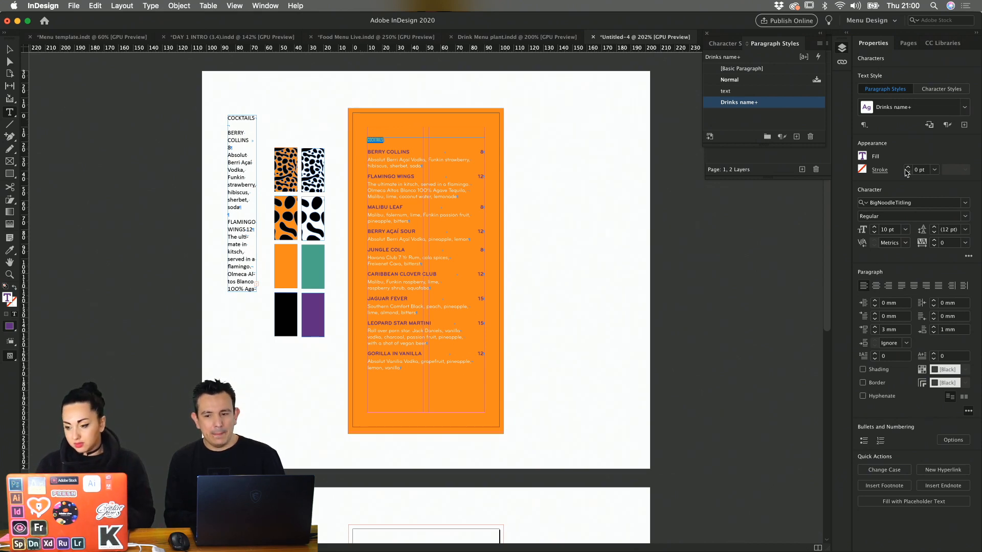
- Increase the font size of the COCKTAILS heading to about 27 pt
left_click(964, 111)
left_click(964, 111)
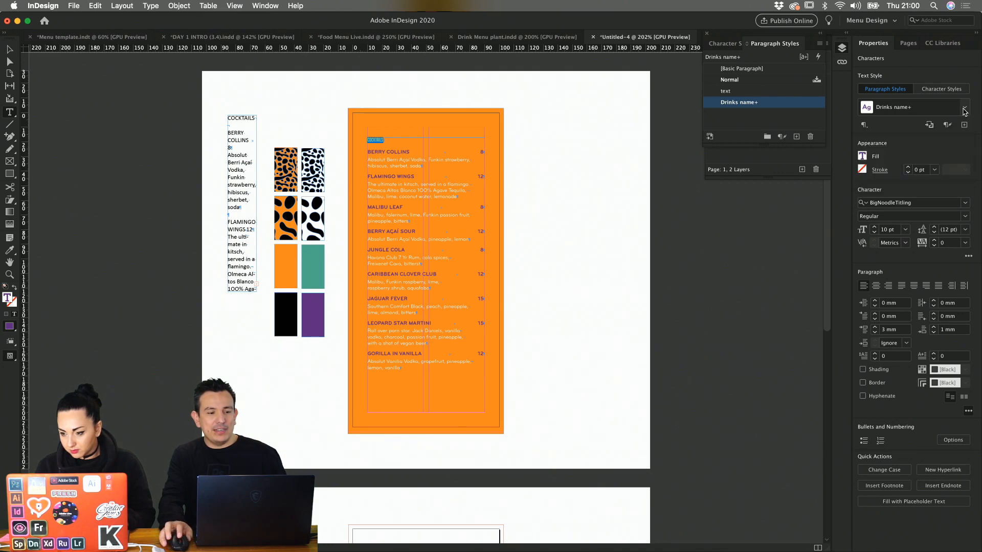
left_click(875, 227)
left_click(875, 227)
left_click(875, 227)
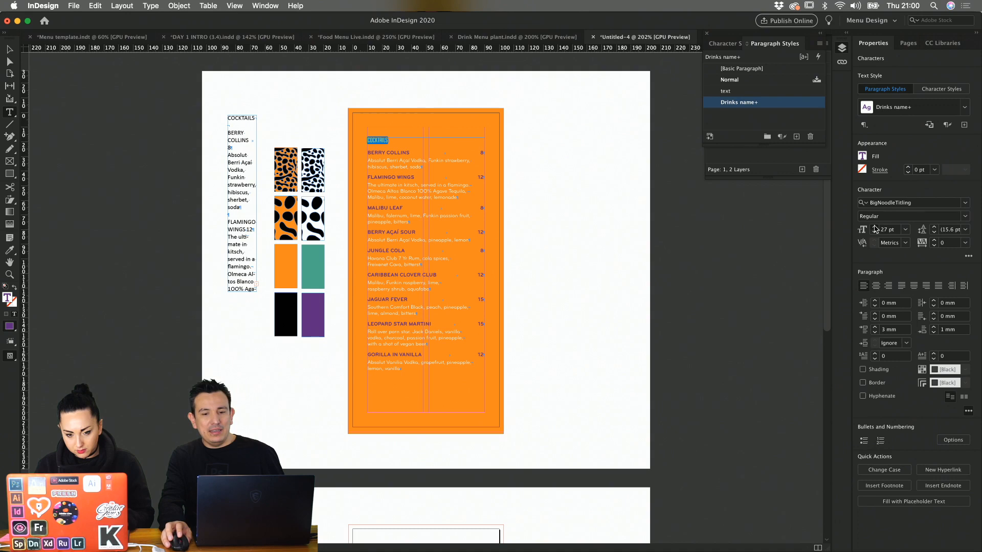
left_click(875, 227)
left_click(874, 228)
left_click(874, 227)
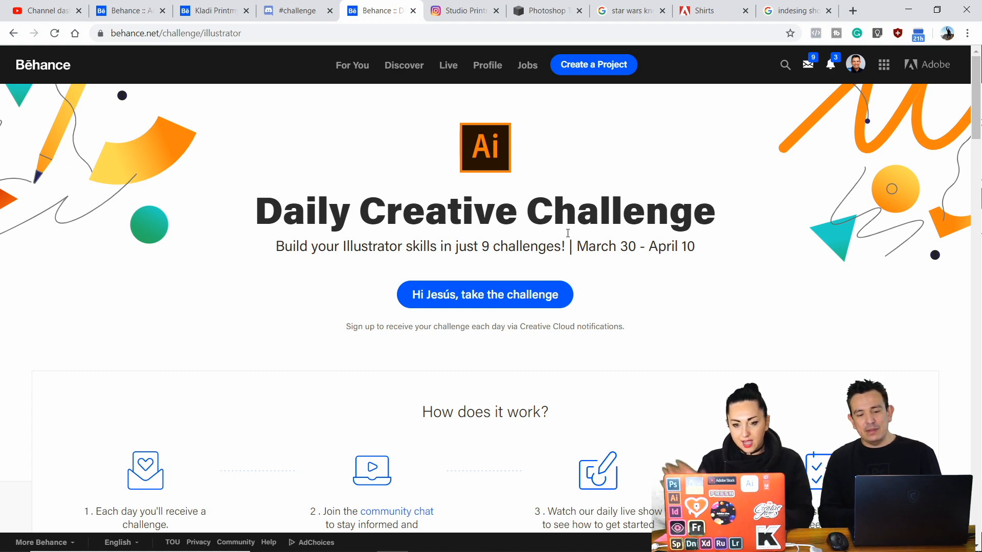
- Browse the Illustrator Daily Creative Challenge page on Behance and the artwork shared in Discord's challenge channel
scroll(568, 234, "down", 15)
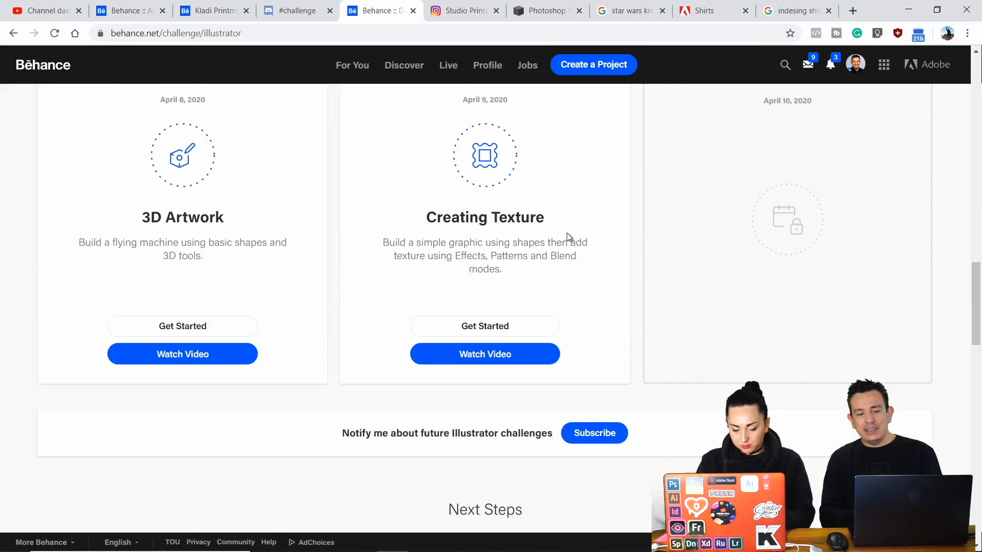
scroll(567, 237, "up", 2)
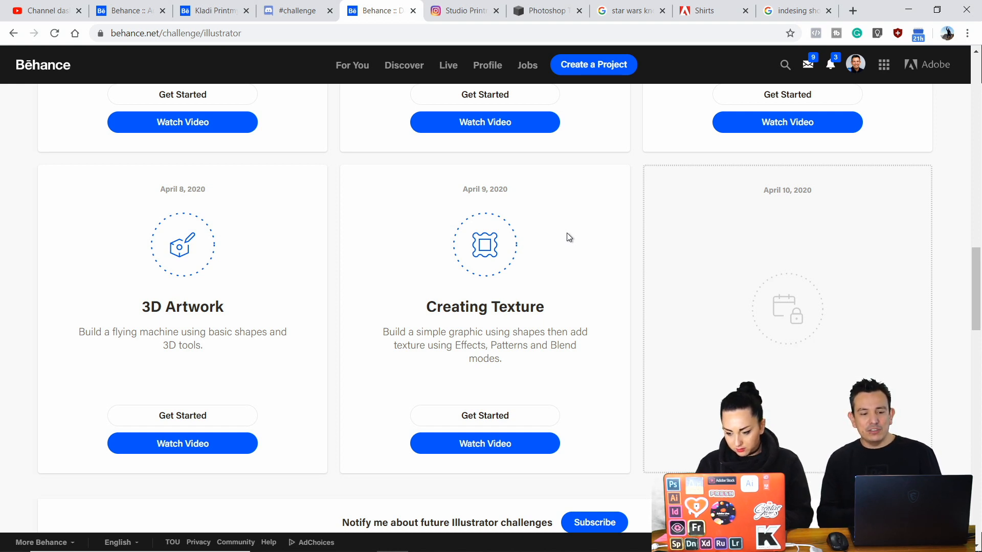
scroll(568, 237, "up", 13)
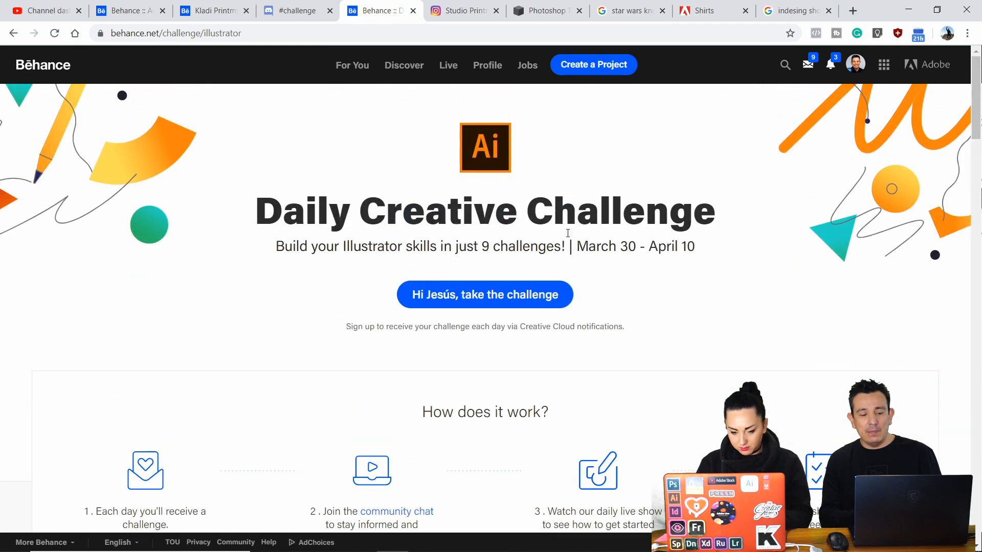
scroll(341, 364, "down", 2)
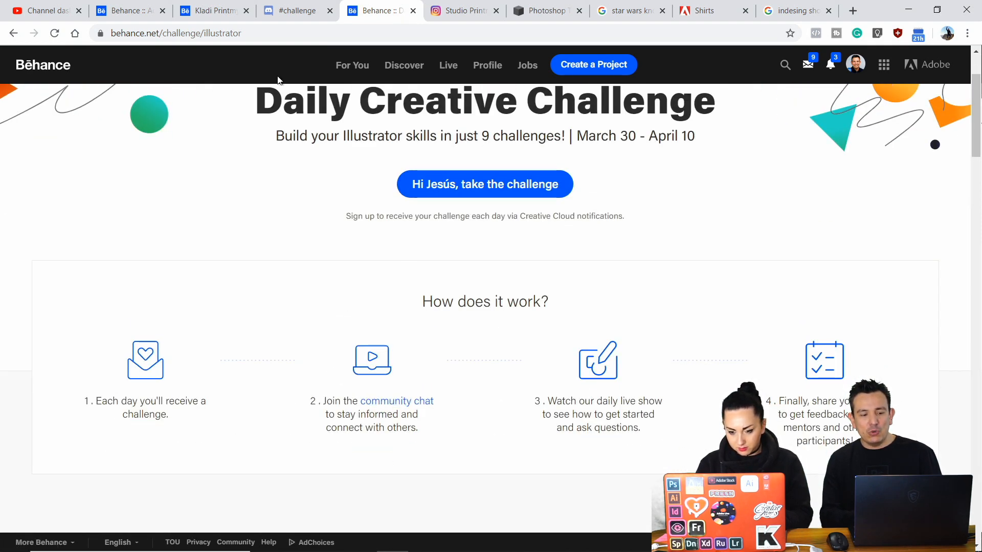
left_click(296, 11)
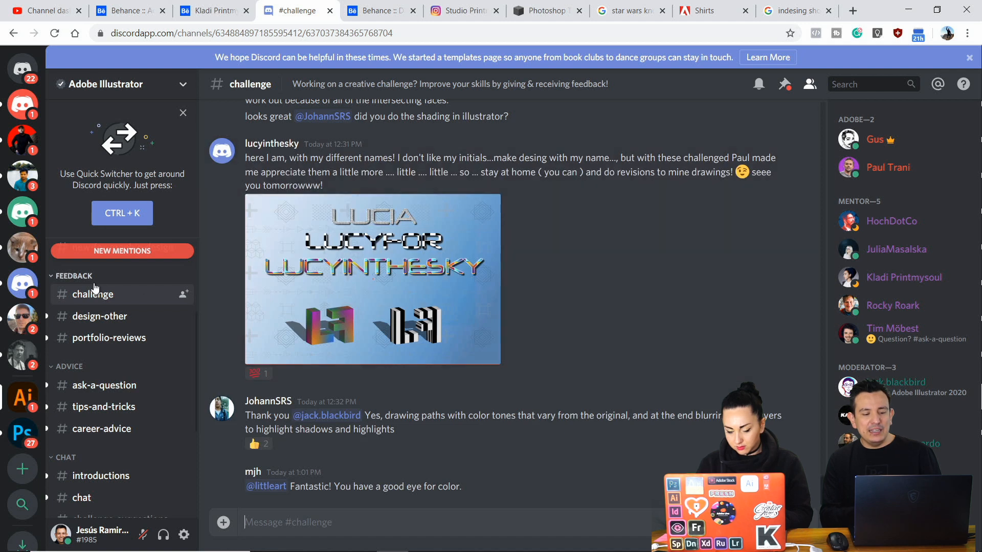
scroll(375, 322, "up", 1)
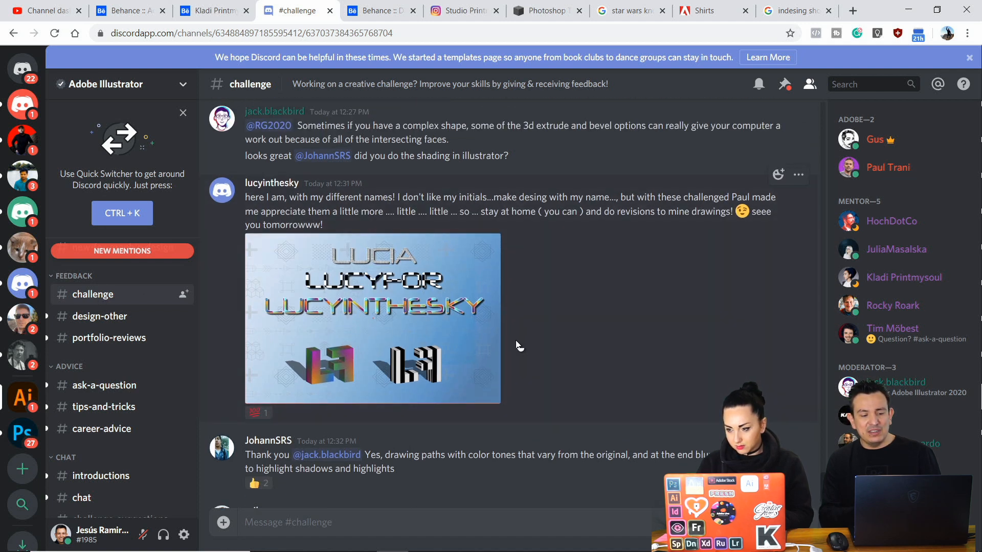
scroll(561, 249, "up", 10)
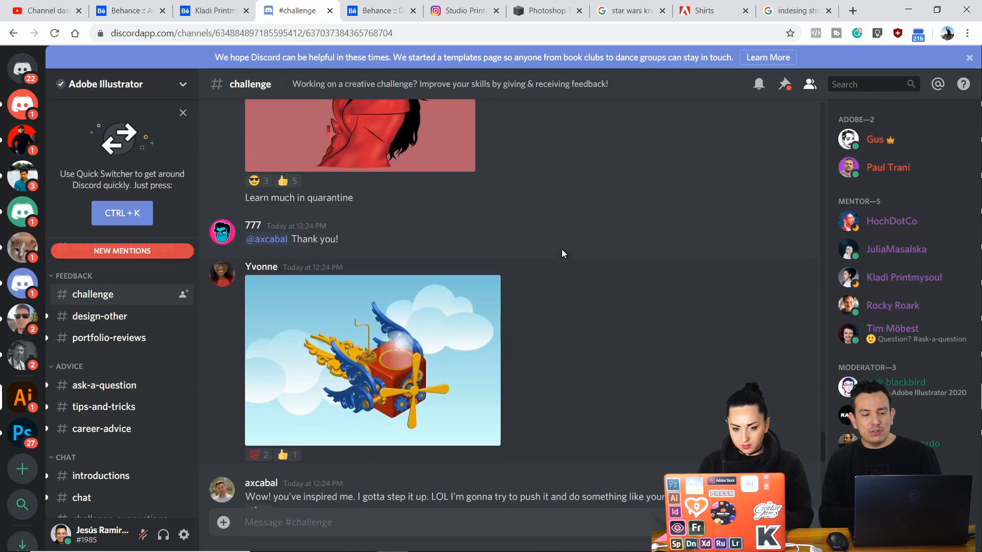
scroll(561, 250, "up", 12)
scroll(562, 249, "down", 20)
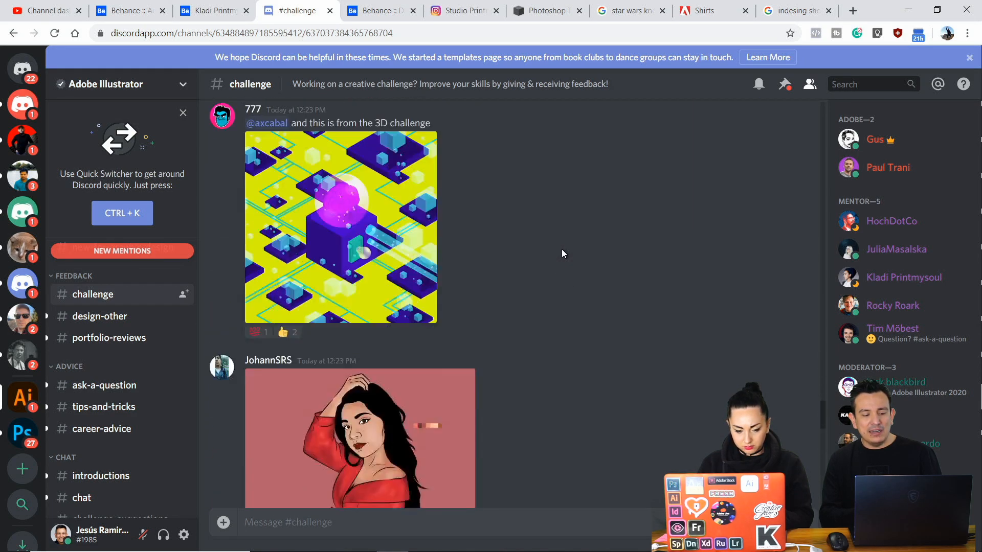
scroll(561, 250, "down", 3)
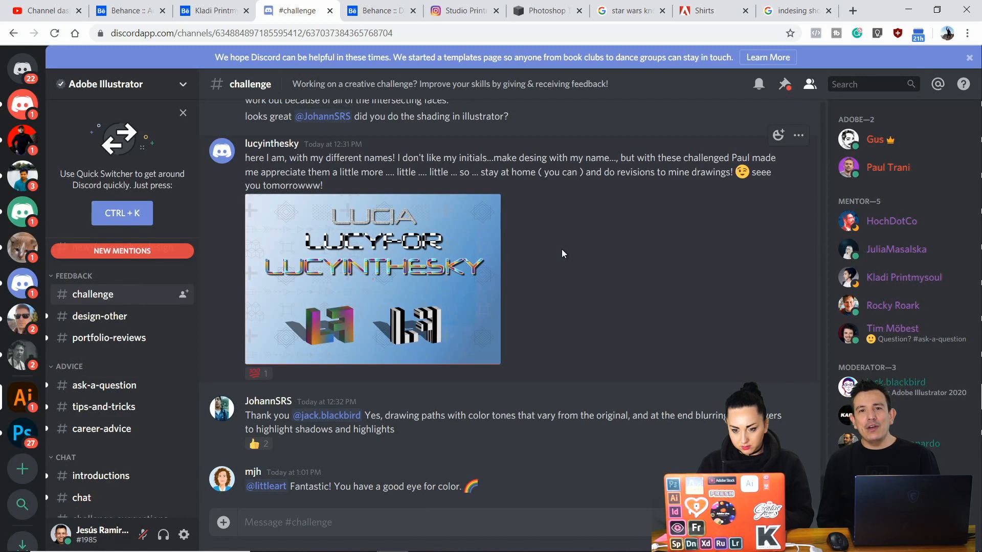
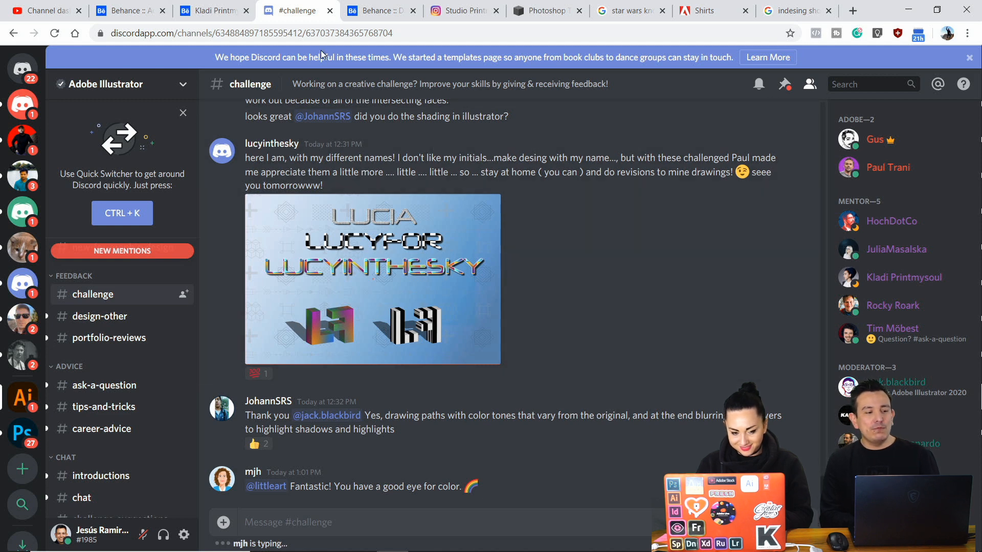
- Examine the designer's Behance portfolio and the Instagram profiles of Studio Printmysoul and the designer
left_click(141, 10)
left_click(214, 11)
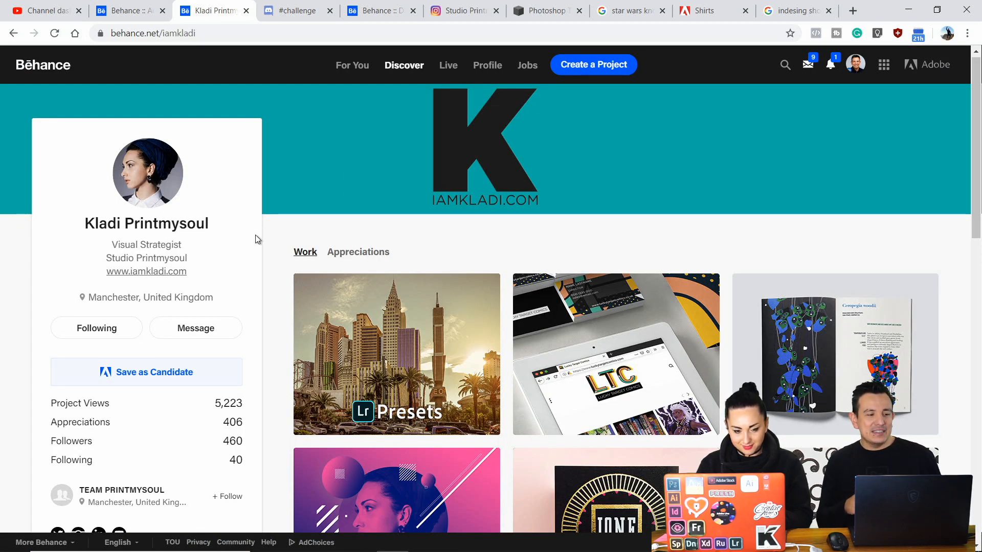
scroll(258, 239, "down", 1)
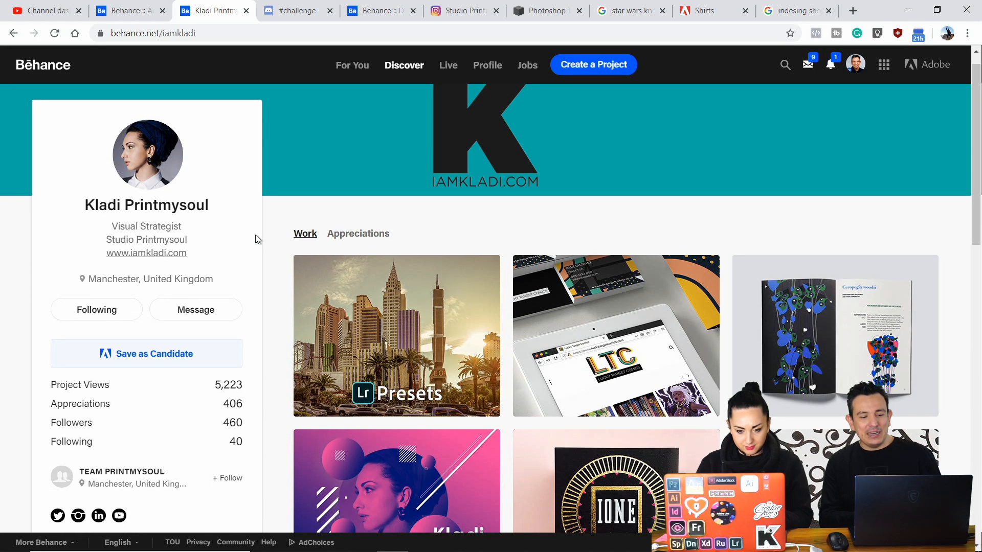
scroll(257, 239, "down", 2)
scroll(257, 240, "down", 5)
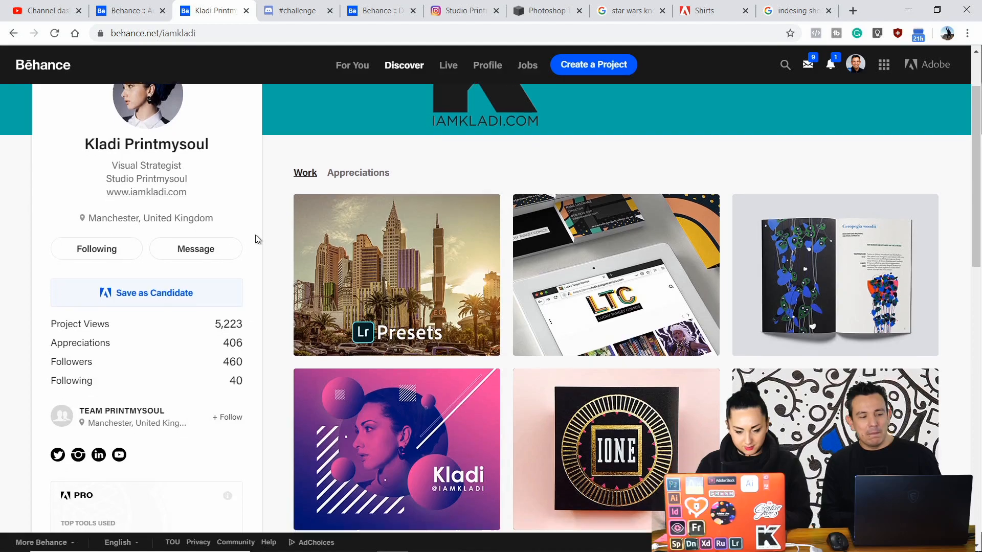
scroll(257, 240, "up", 6)
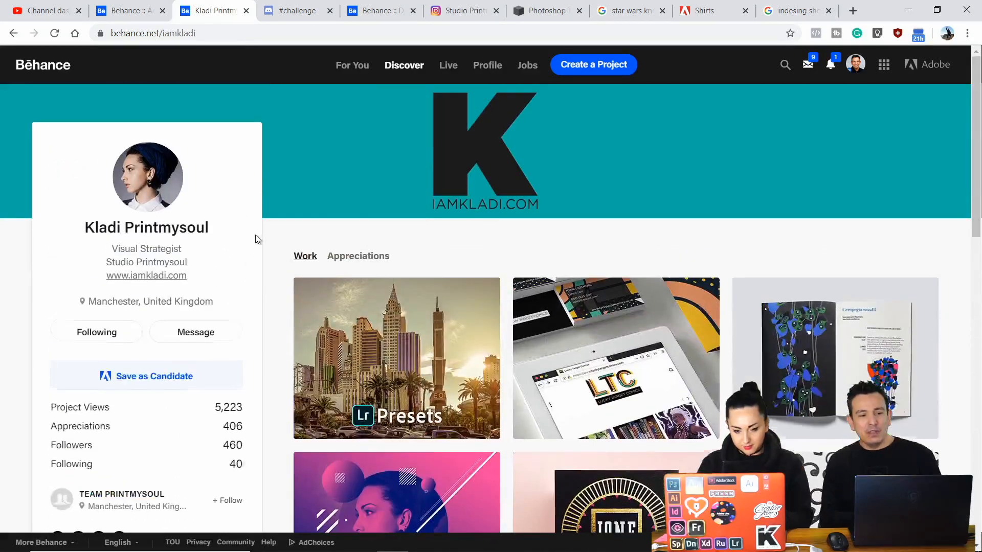
left_click(453, 10)
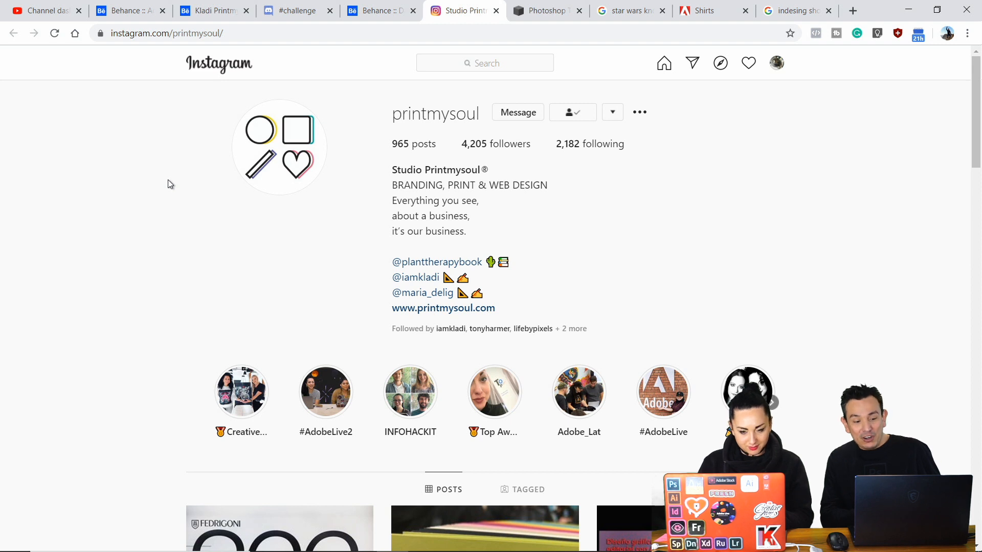
left_click(412, 282)
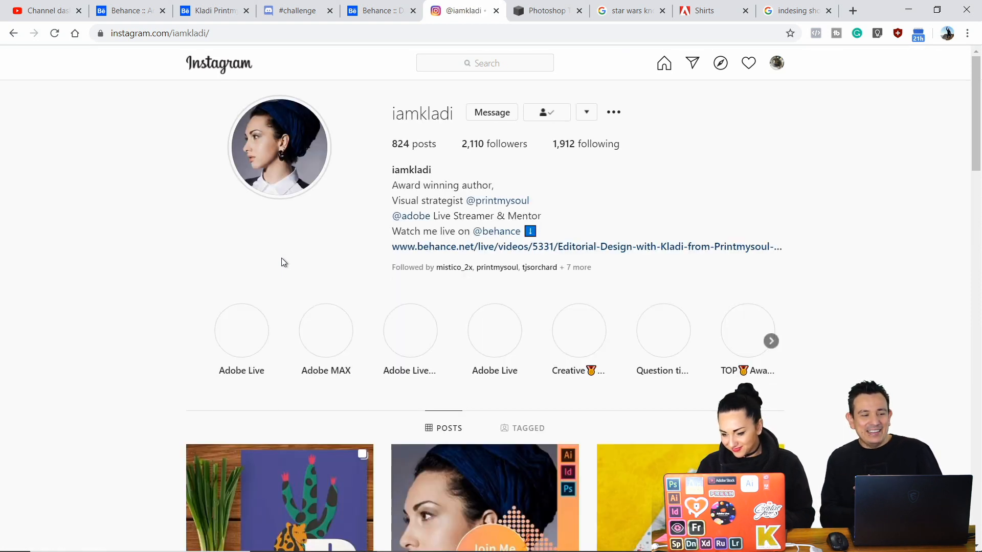
left_click(13, 32)
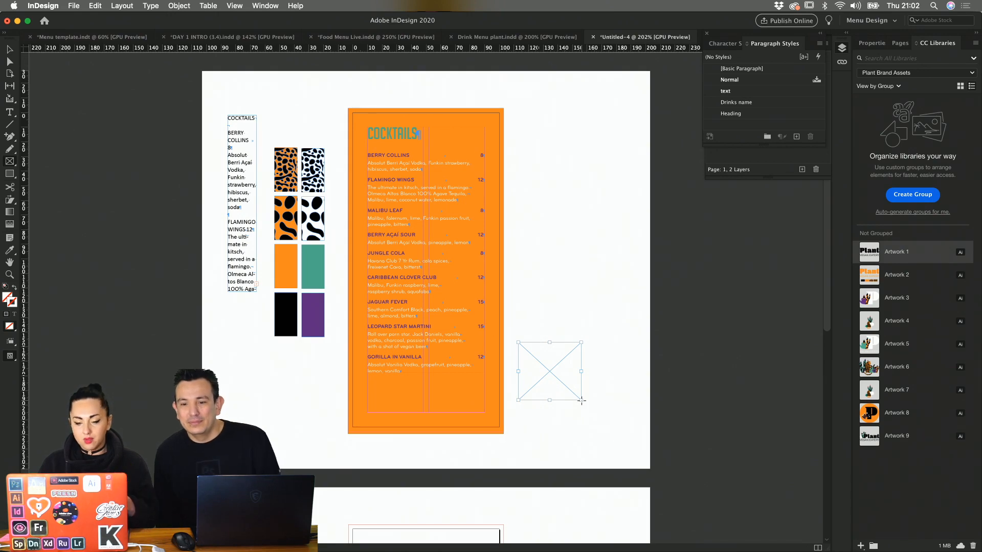
- Move the empty graphic frame into the lower inner corner of the menu's margins and shrink it to sit below the last drink's text
key("v")
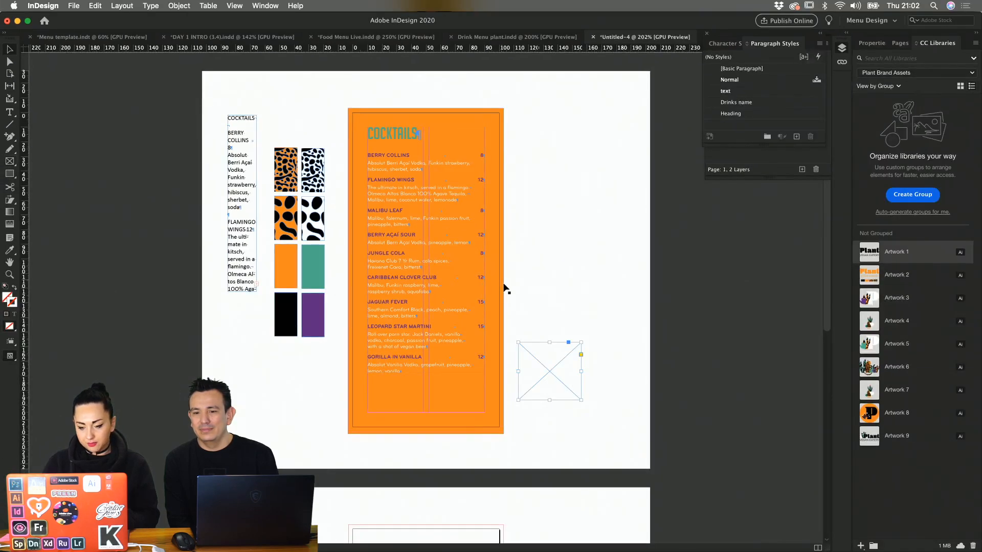
left_click_drag(561, 370, 468, 384)
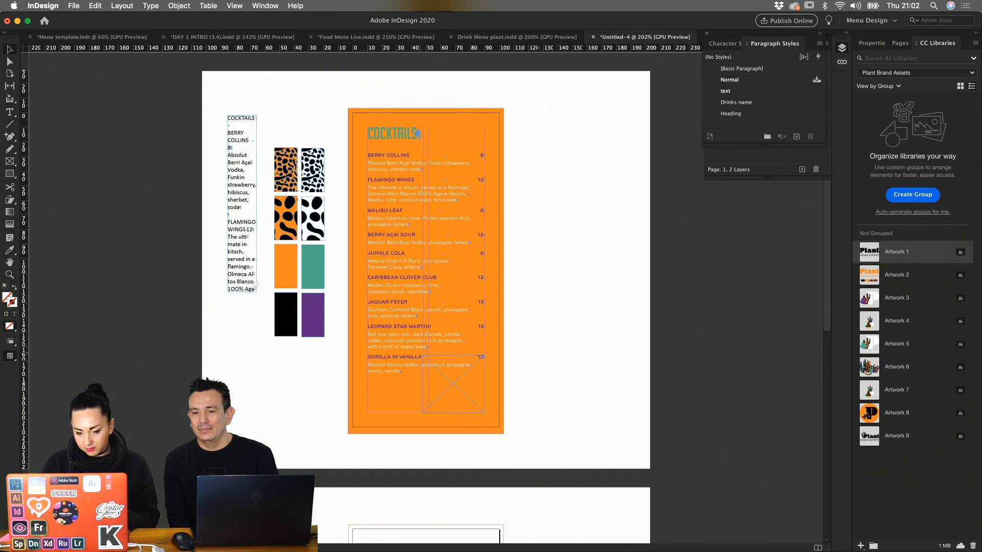
left_click_drag(421, 355, 430, 375)
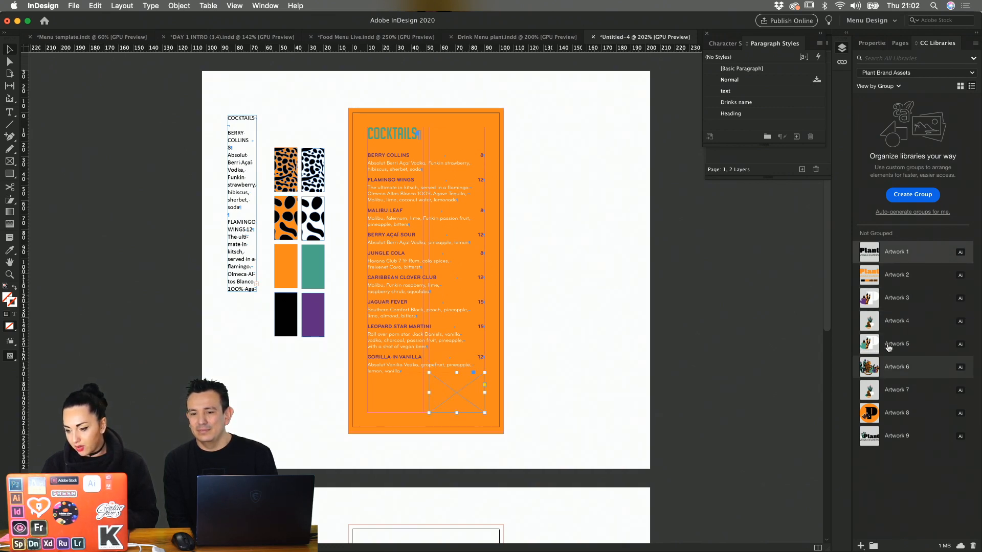
- Place the Artwork 5 logo from the Plant Brand Assets library into the empty frame and fit it proportionally
left_click_drag(888, 347, 466, 396)
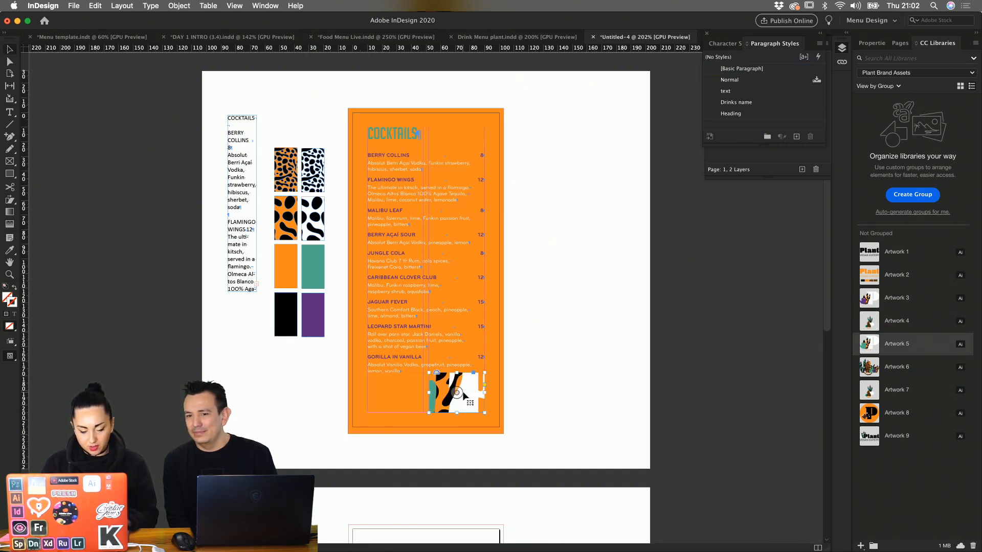
key("alt+shift+super+e")
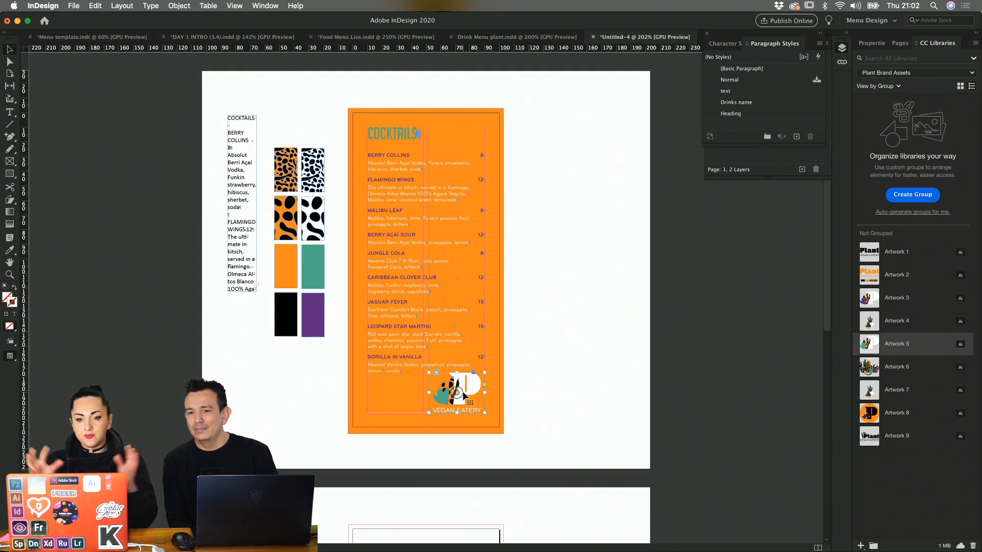
scroll(463, 395, "up", 6)
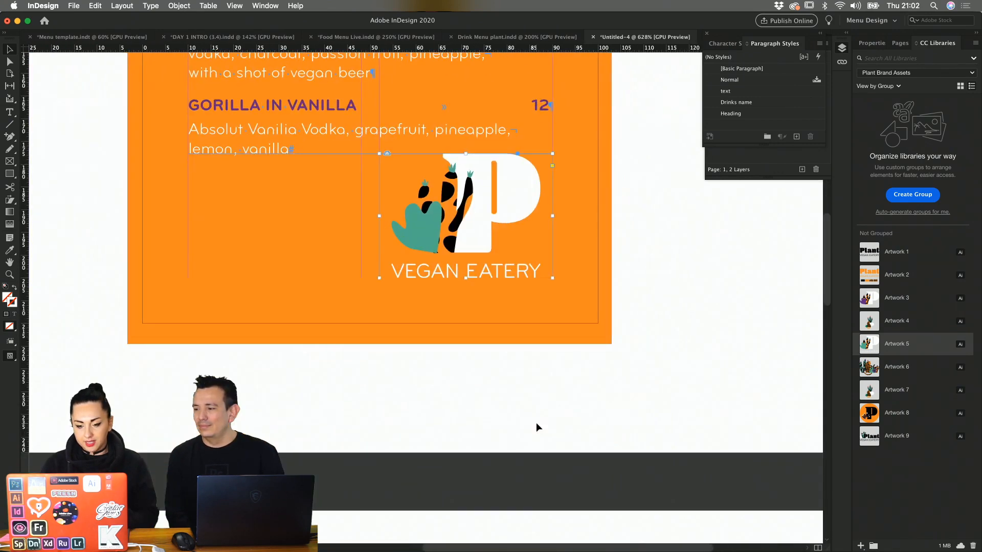
left_click(617, 408)
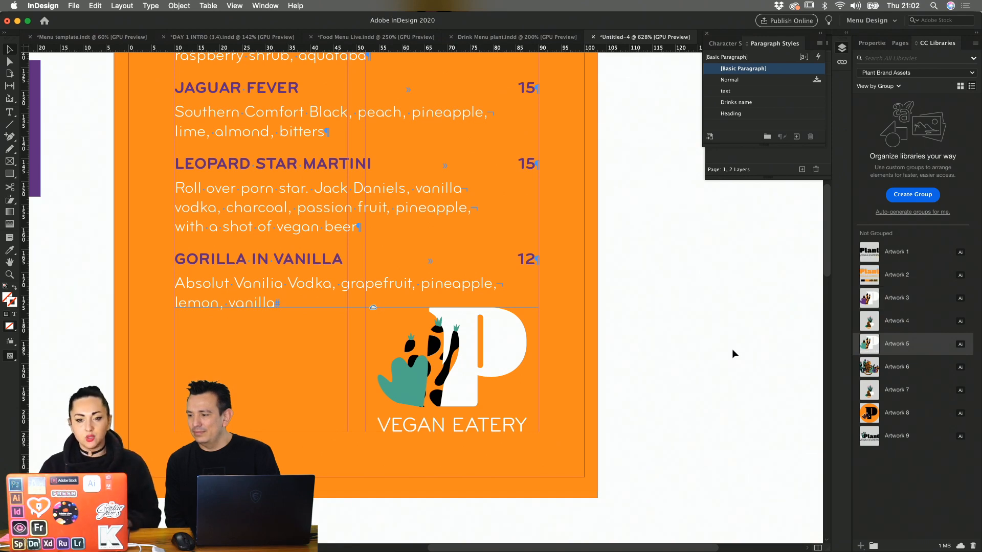
- Recolour the menu's orange background rectangle with the purple sampled from the purple swatch
scroll(732, 349, "down", 2, "alt")
scroll(732, 349, "up", 3)
scroll(732, 349, "right", 1)
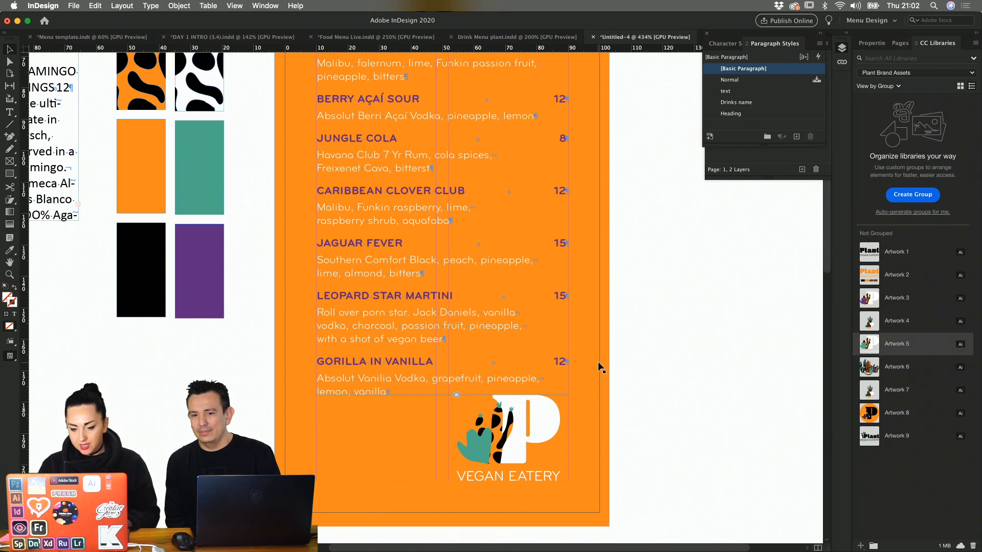
left_click(599, 364)
scroll(598, 364, "up", 12)
scroll(599, 364, "right", 1)
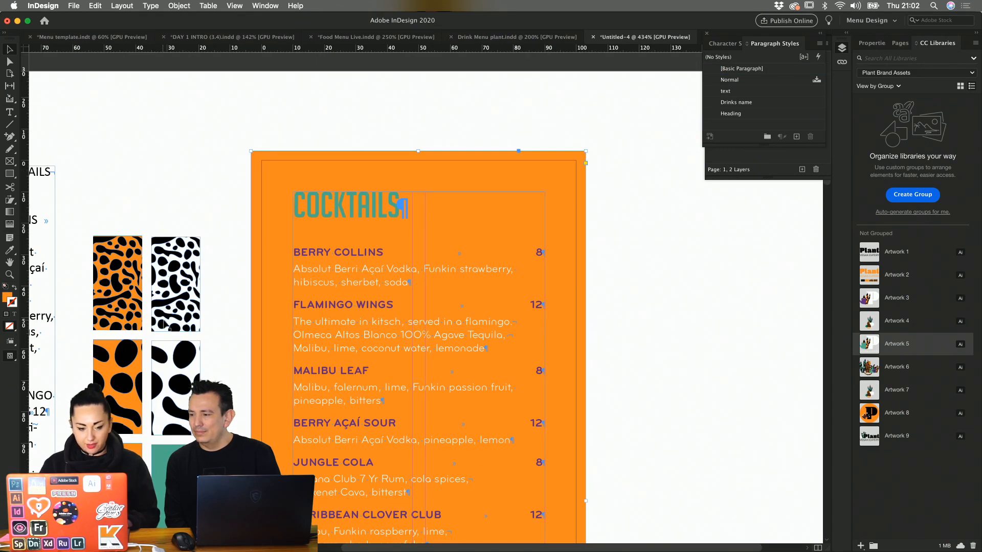
scroll(163, 325, "down", 13)
scroll(164, 325, "left", 1)
key("i")
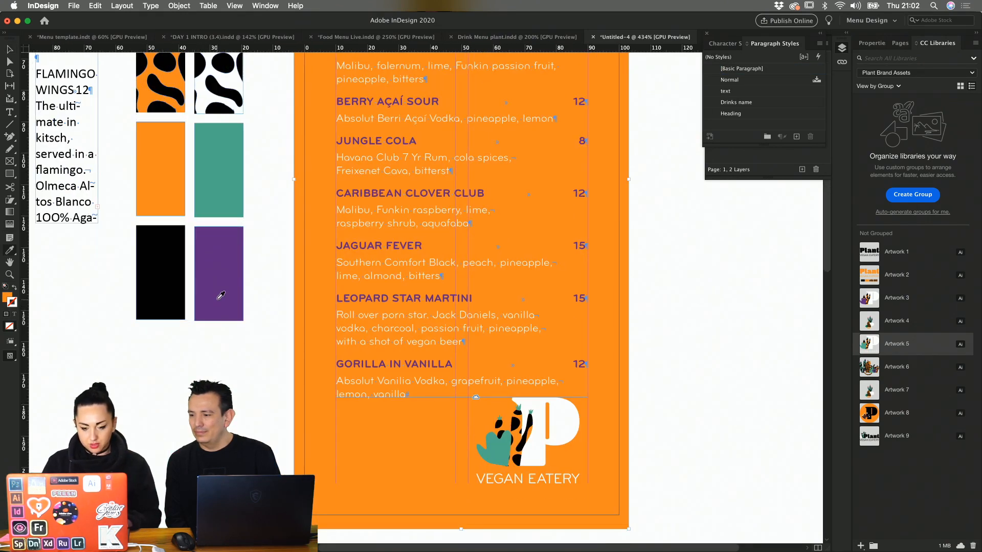
left_click(221, 296)
key("v")
left_click(659, 272)
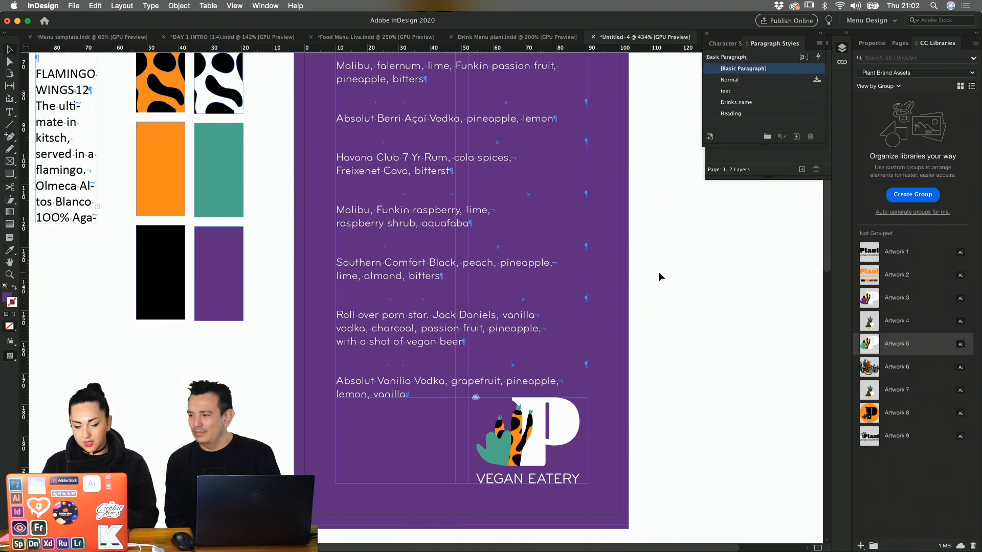
- Set the character colour of the Drinks name paragraph style to the orange swatch c0m53y100k0
scroll(659, 272, "up", 12)
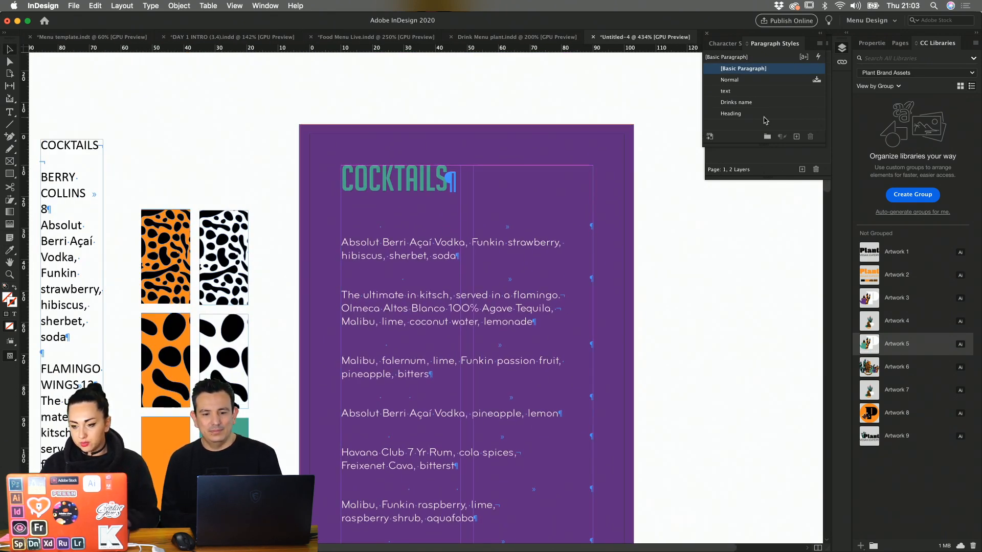
double_click(748, 103)
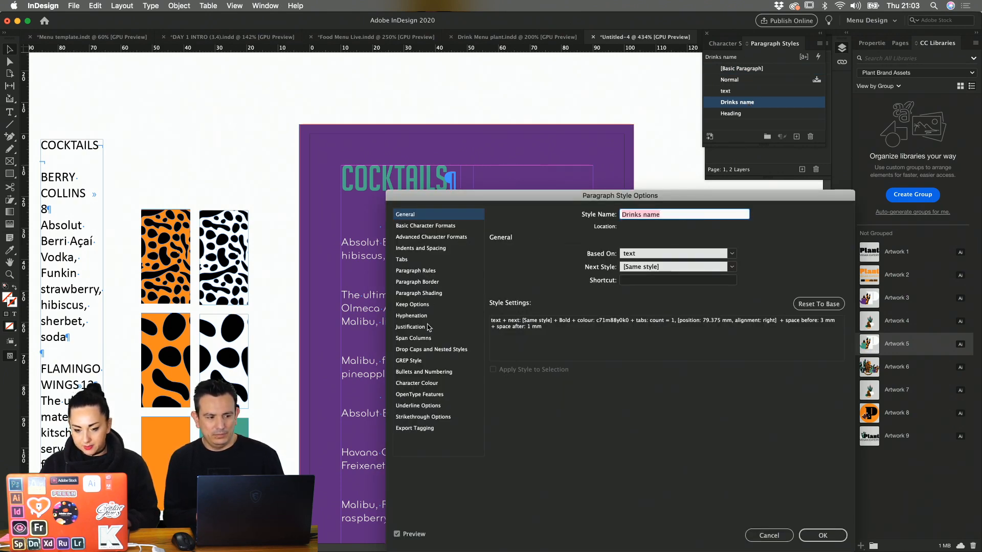
left_click(428, 383)
scroll(571, 322, "down", 2)
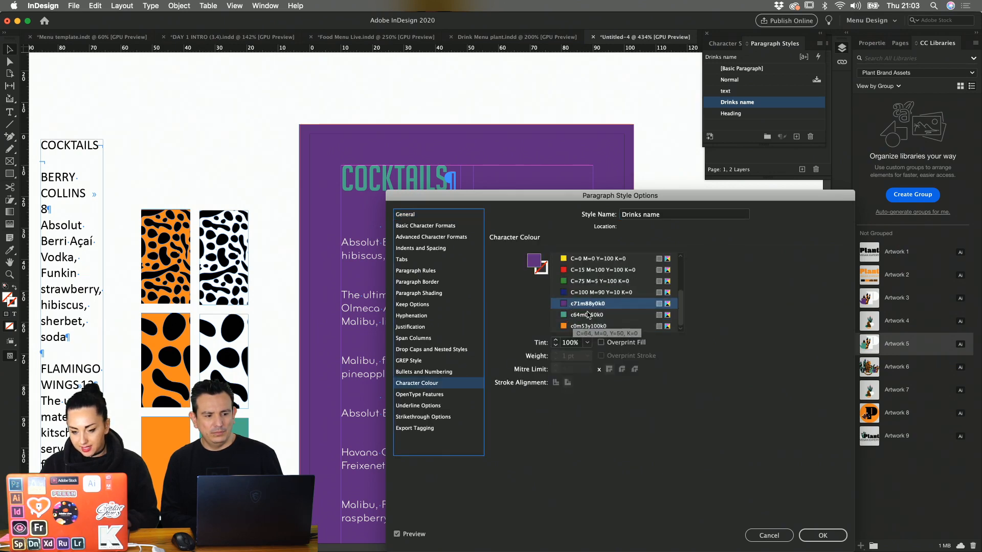
left_click(583, 327)
left_click(823, 536)
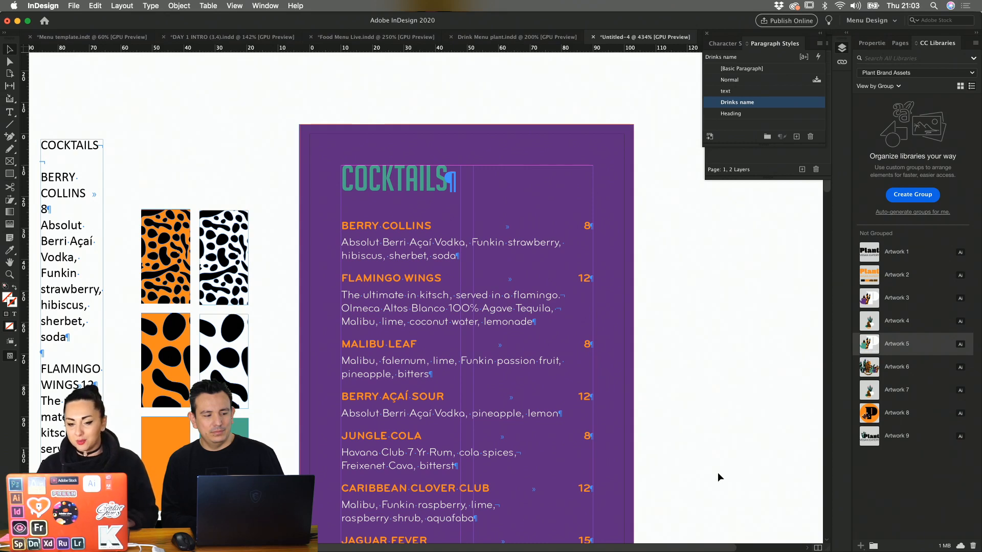
- In preview mode, rewrap the Gorilla in Vanilla description to break before "pineapple" and not before "lemon", fitting the text frame to its content
scroll(718, 473, "down", 10)
scroll(718, 473, "down", 3)
key("w")
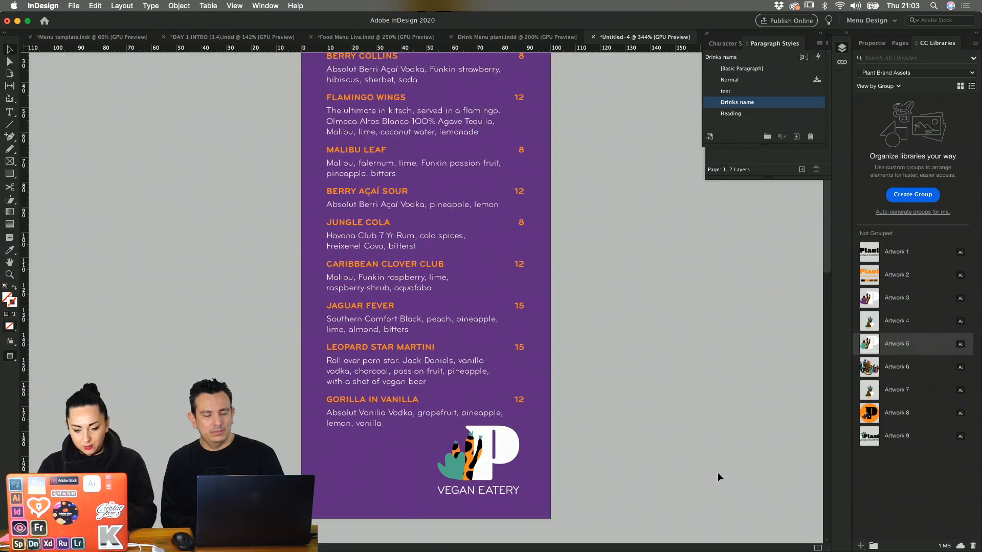
double_click(462, 412)
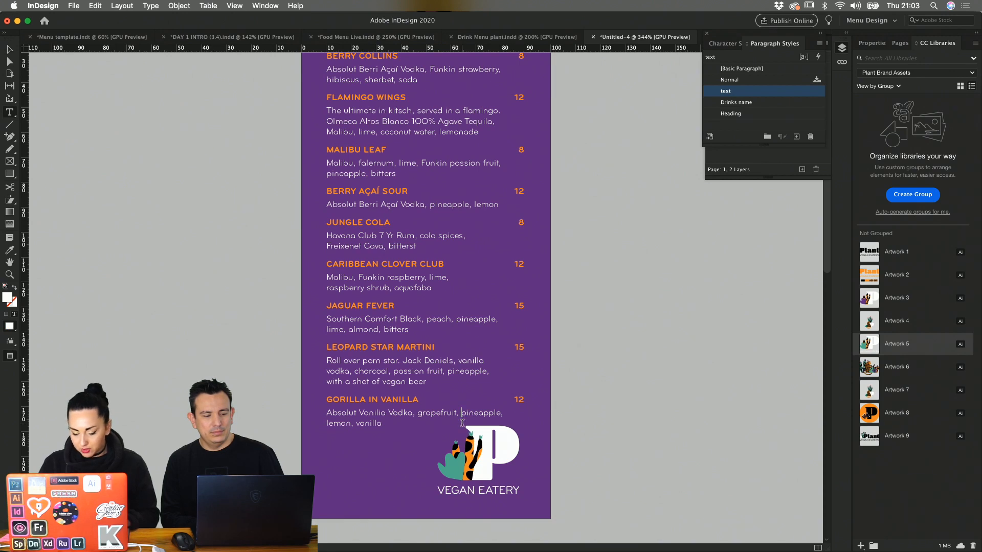
key("Return")
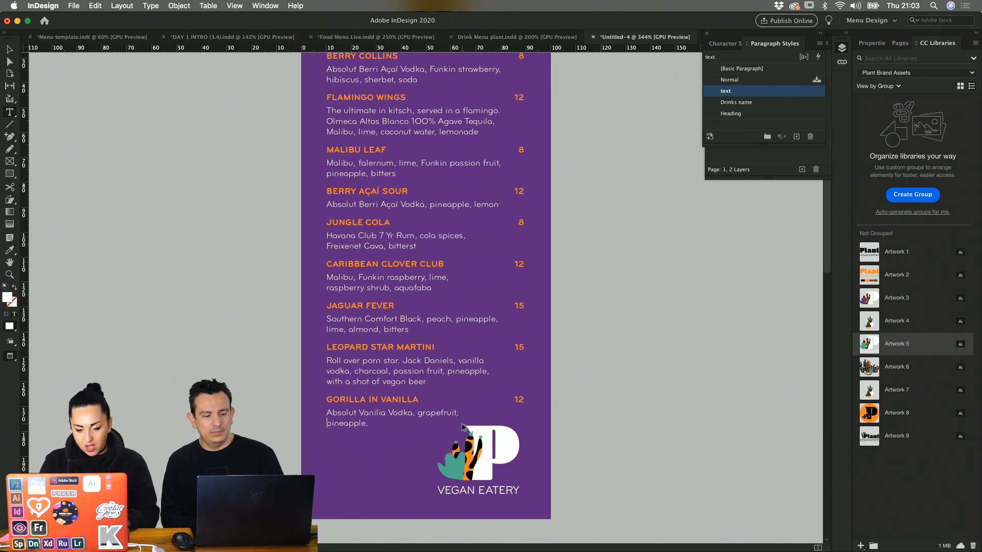
key("alt+super+c")
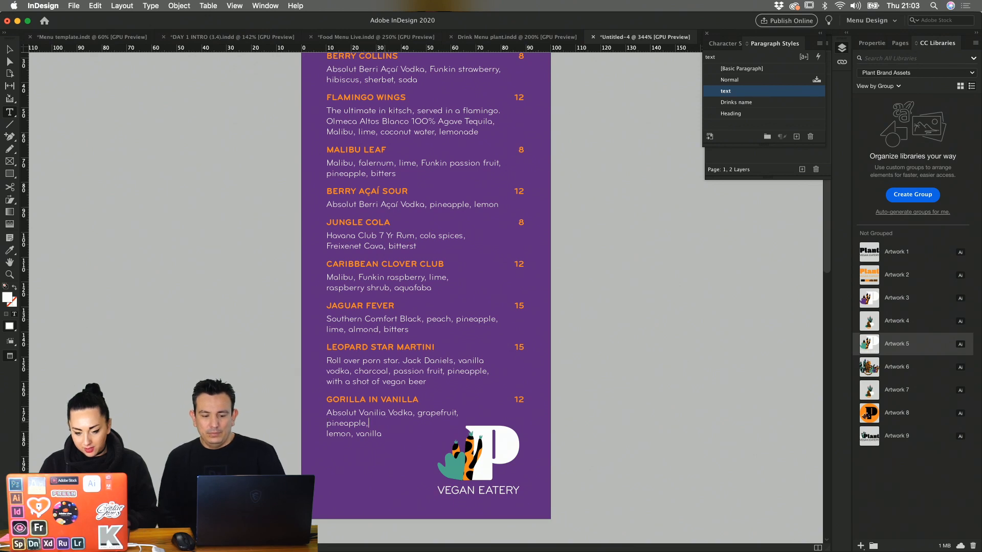
key("BackSpace")
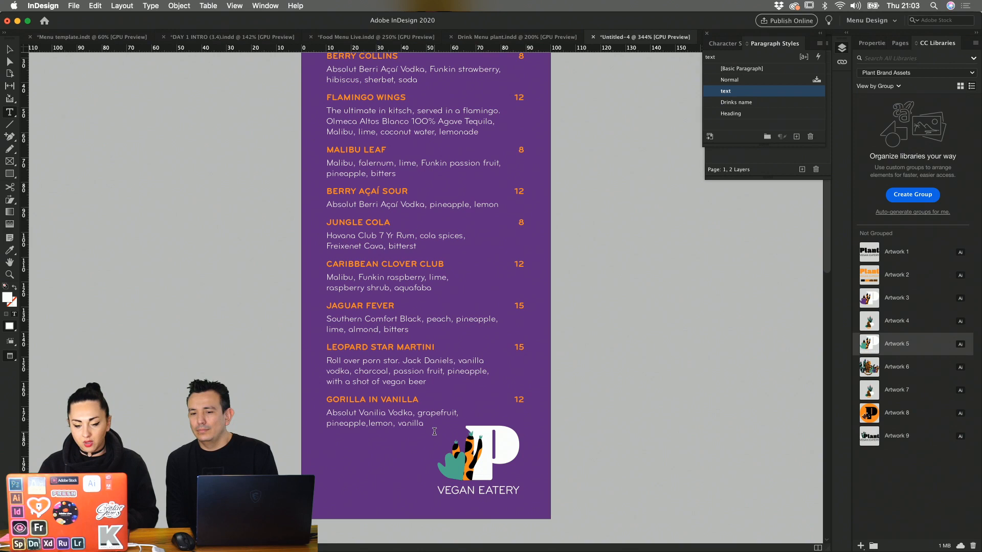
scroll(485, 440, "down", 5)
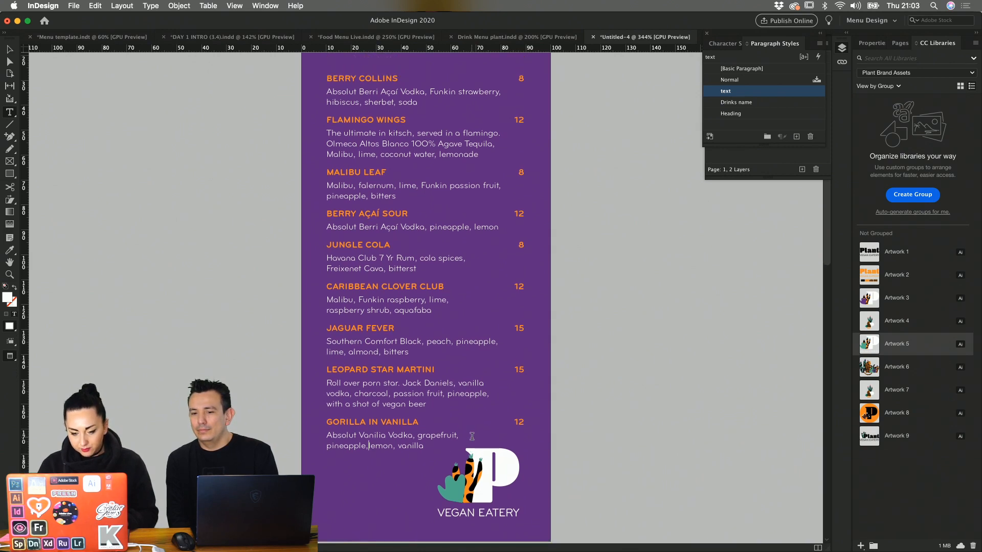
scroll(472, 436, "up", 2)
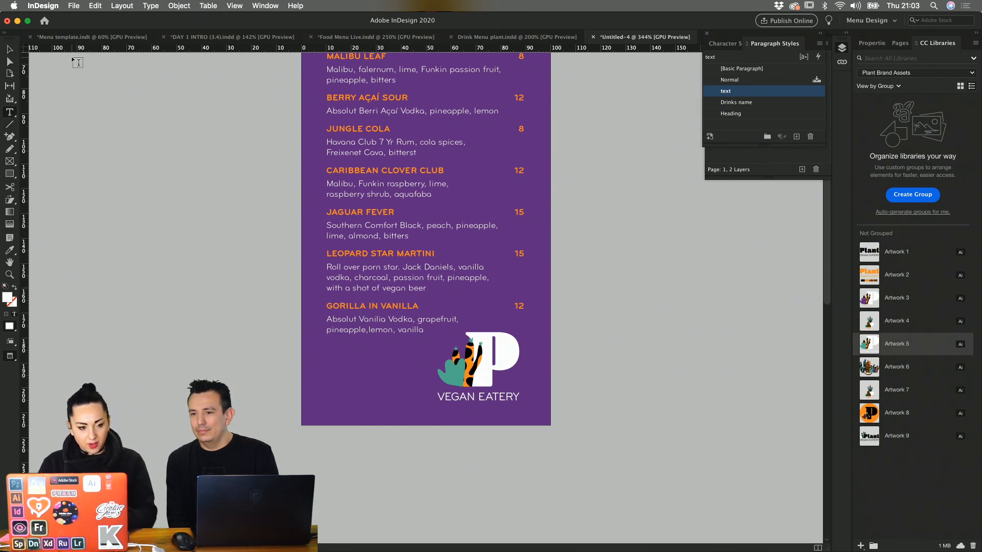
- Leave preview mode and copy the first line of the Gorilla in Vanilla description into a new text frame below the colour swatches
left_click(8, 49)
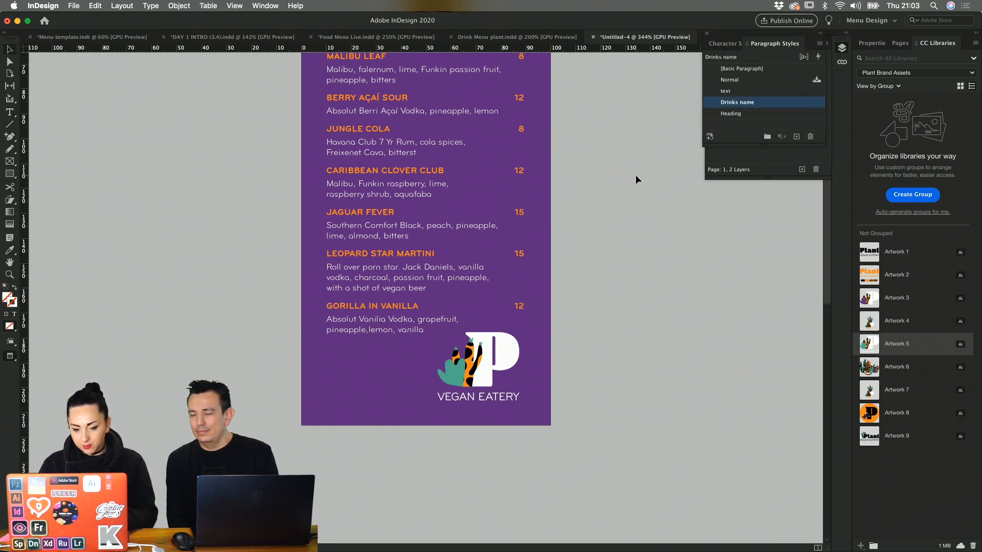
triple_click(405, 317)
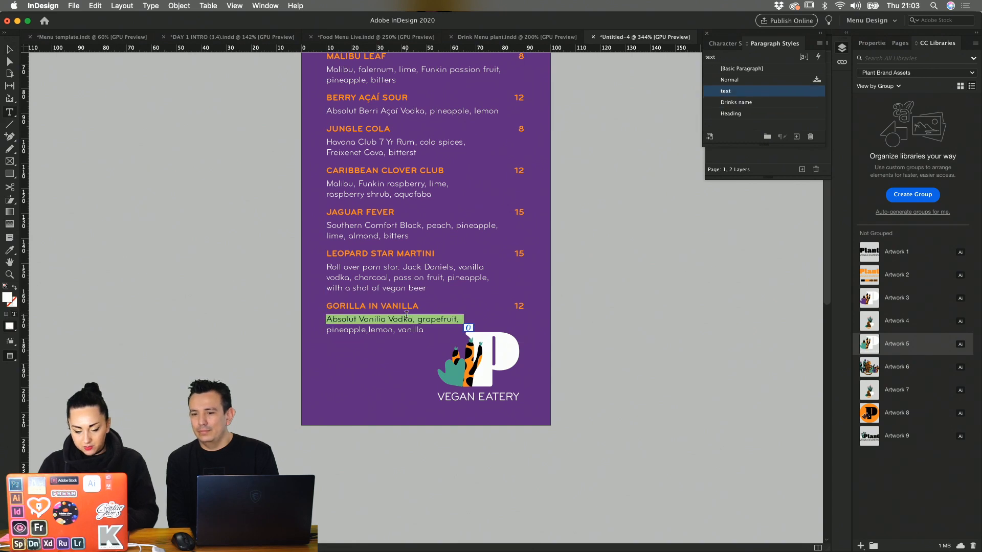
left_click(9, 50)
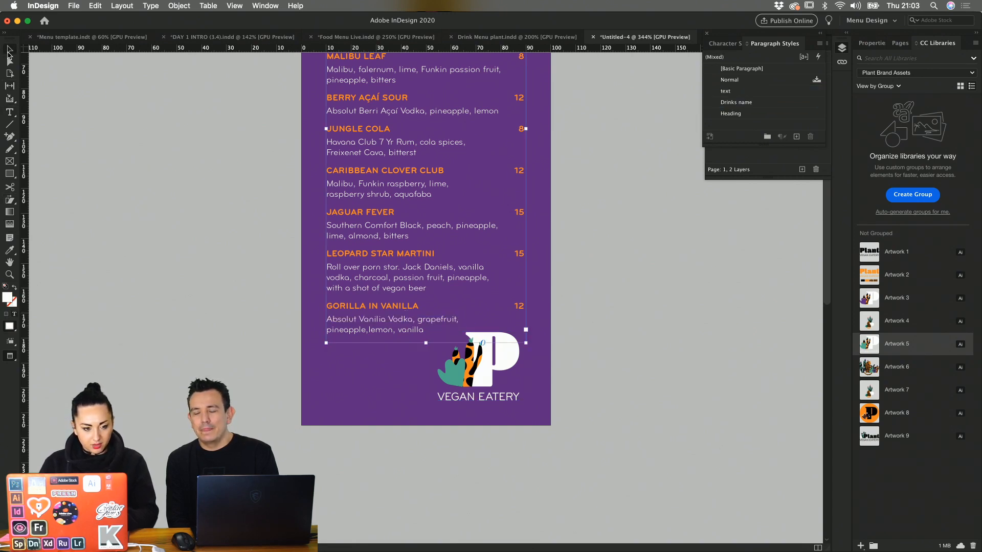
left_click(119, 155)
key("w")
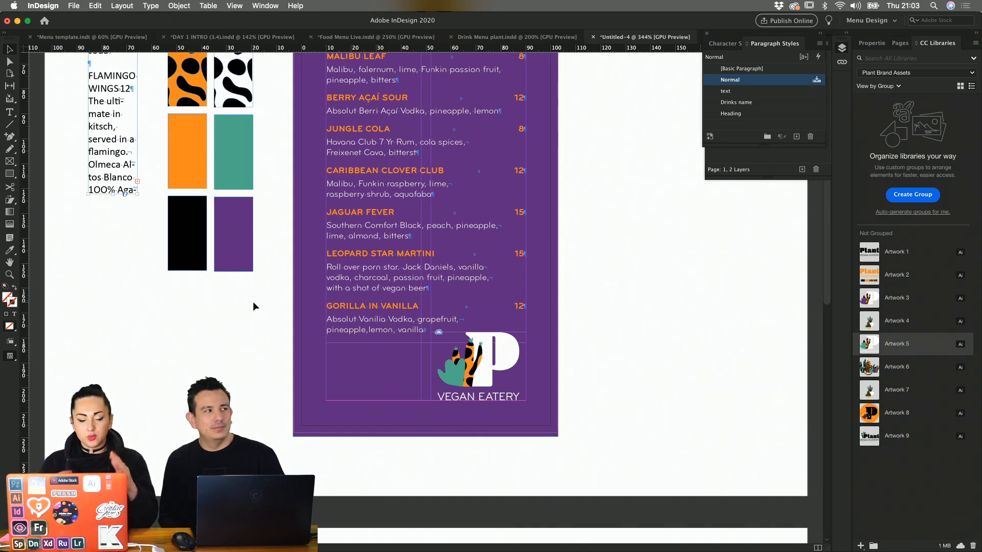
key("t")
left_click_drag(185, 332, 256, 355)
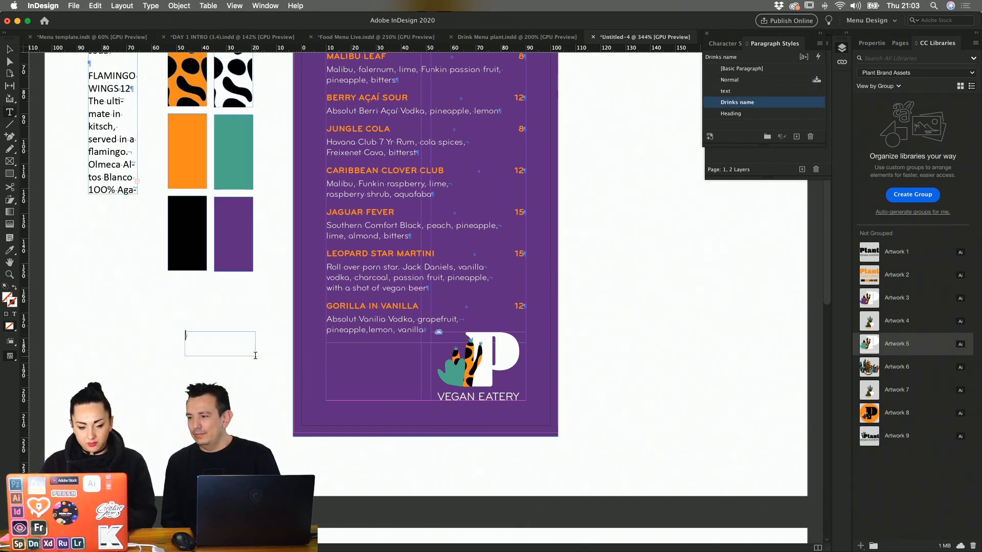
key("super+v")
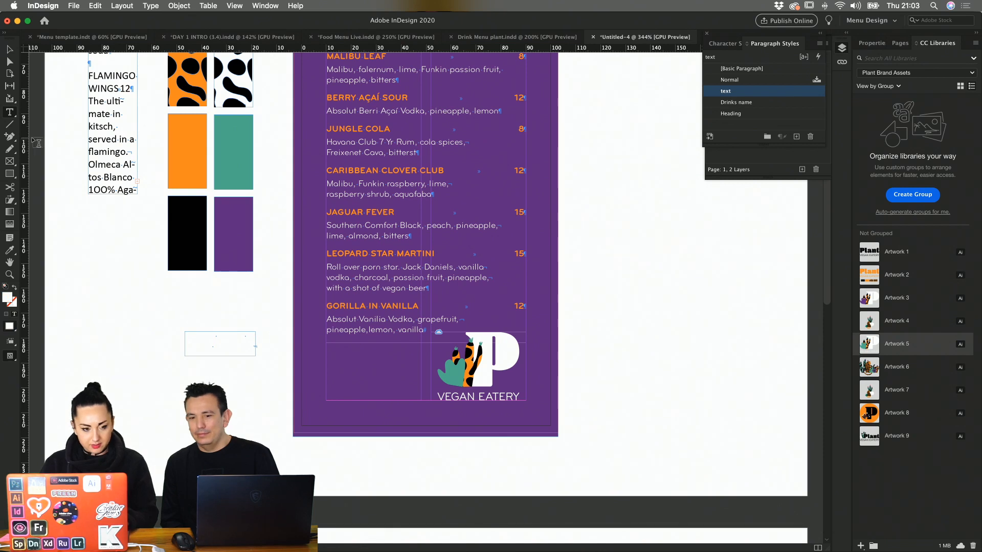
- Move the copied text frame into the empty lower-left area of the menu and replace its text with "veganeatery.com"
left_click(9, 49)
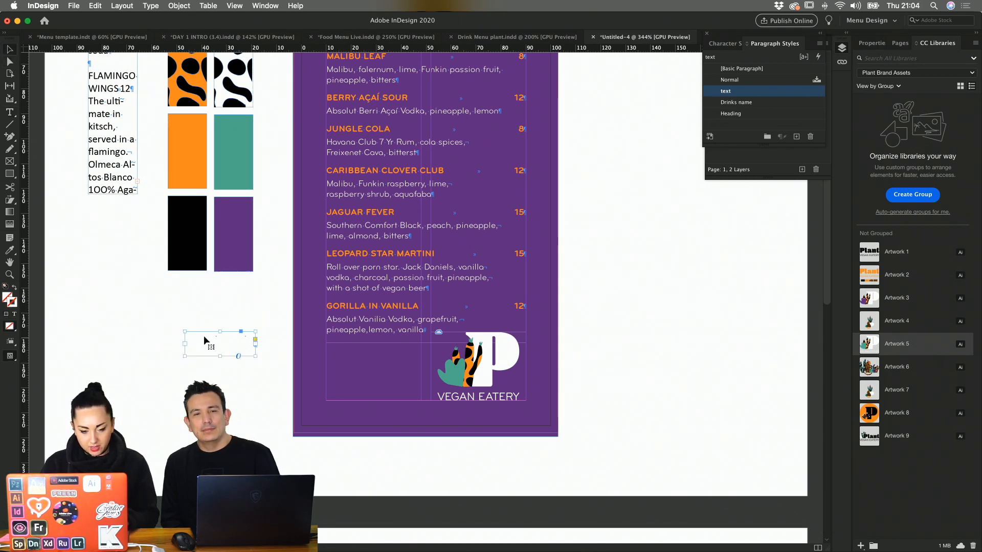
left_click_drag(206, 340, 348, 386)
double_click(358, 389)
key("super+a")
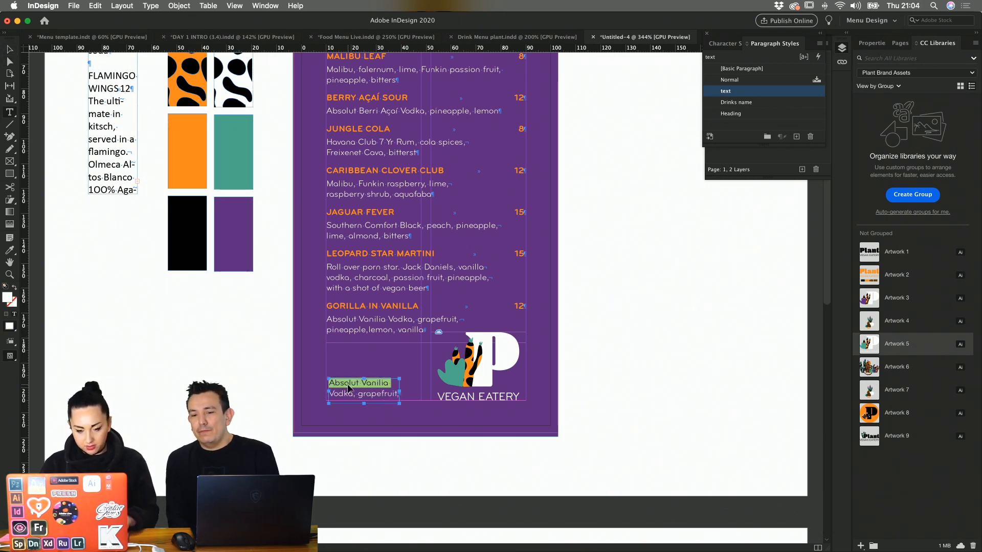
type("v")
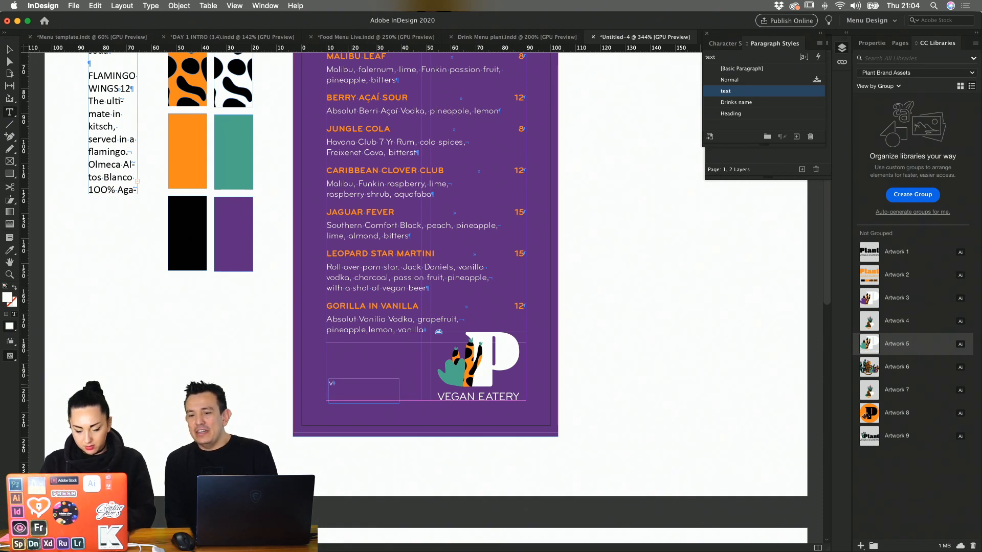
type("egan")
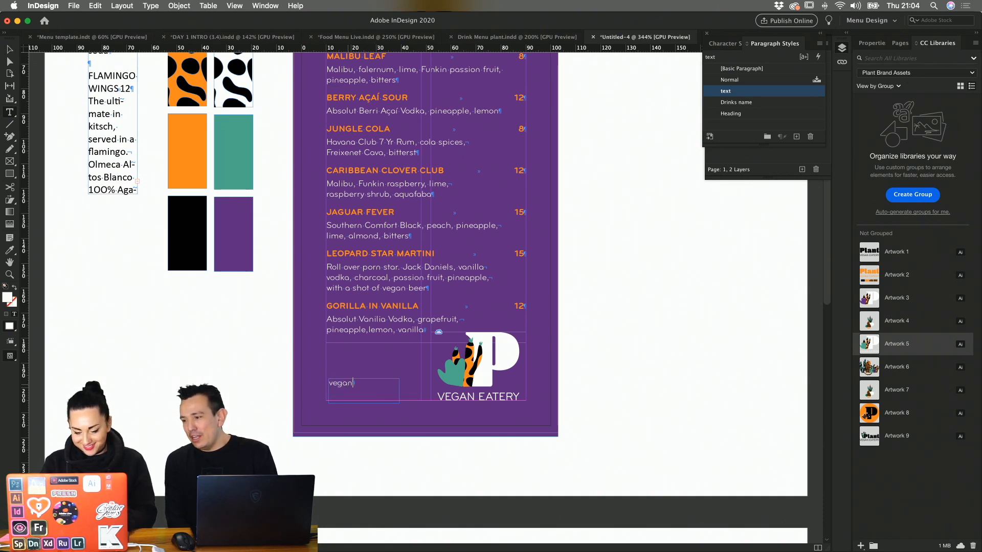
type("eat")
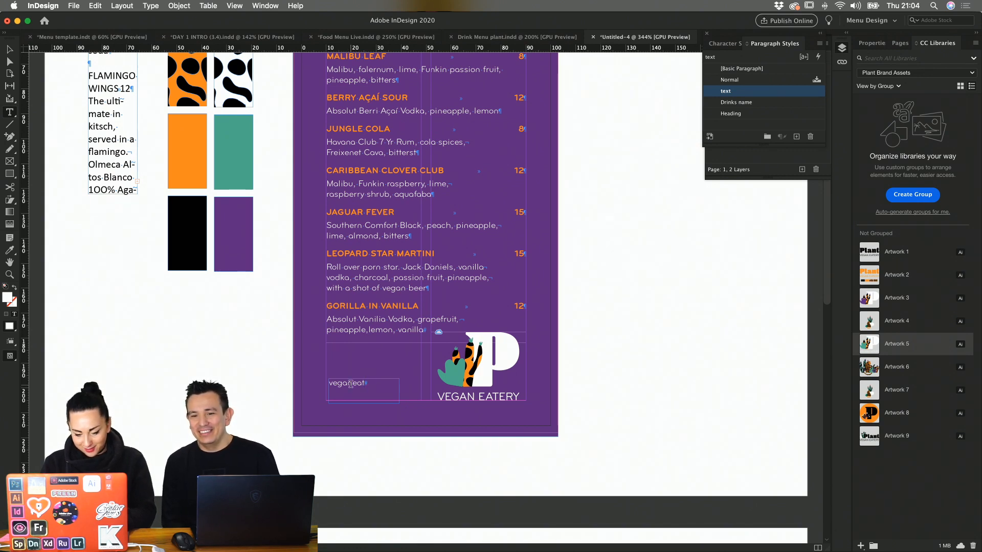
type("ery.com")
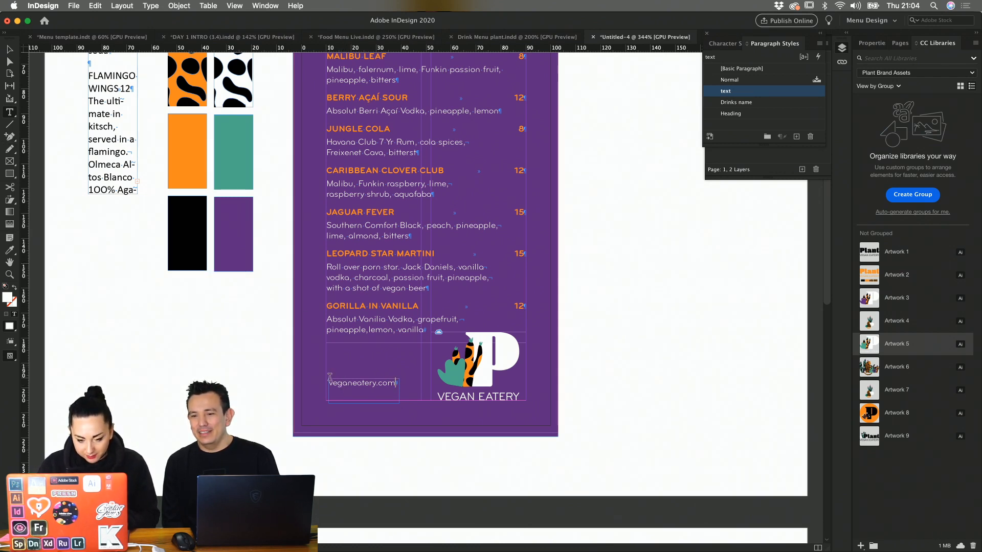
- Fit the website text frame to its content and align it with the page's lower-left margin corner, level with the logo's caption
key("Escape")
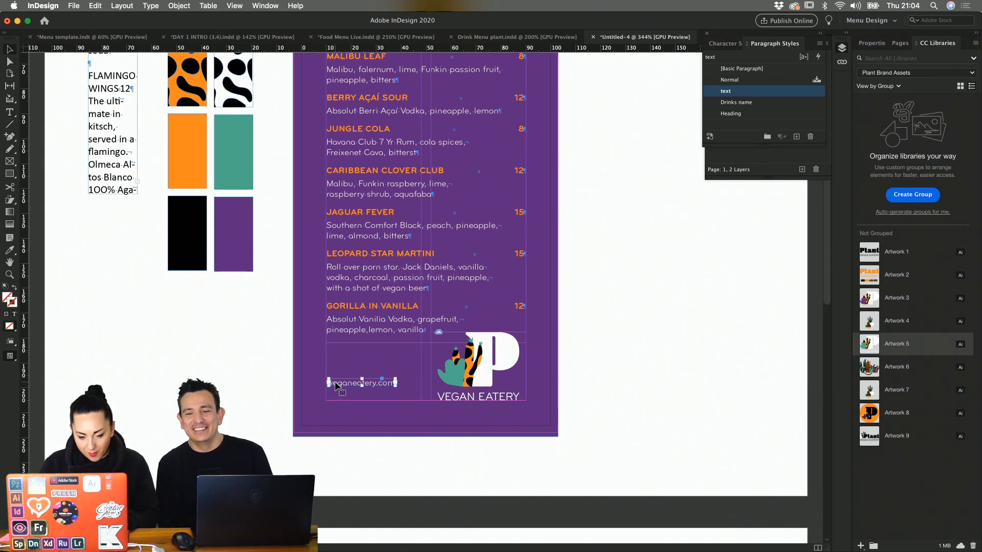
left_click_drag(337, 387, 334, 402)
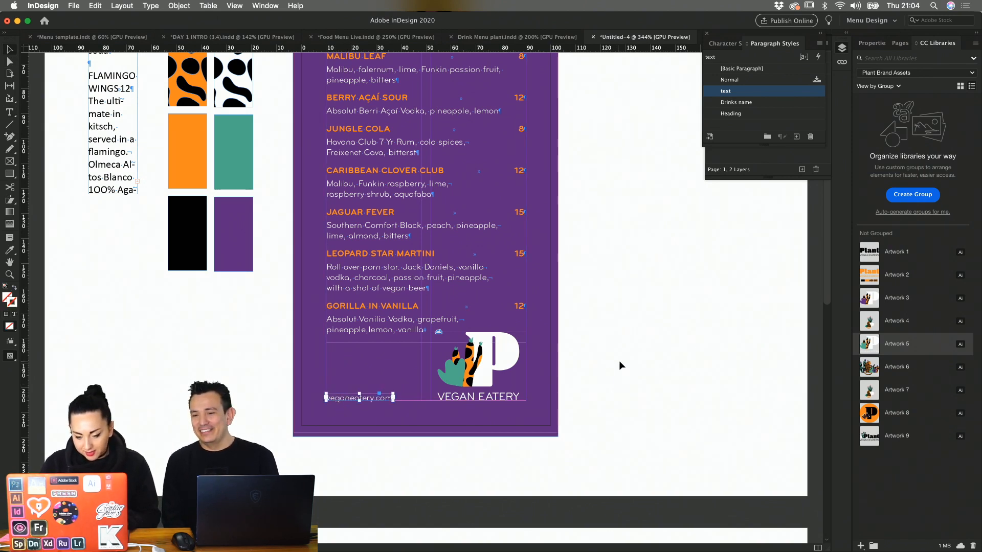
left_click(619, 361)
- Review the finished cocktail page in preview mode, from the heading down to the website line and logo
key("w")
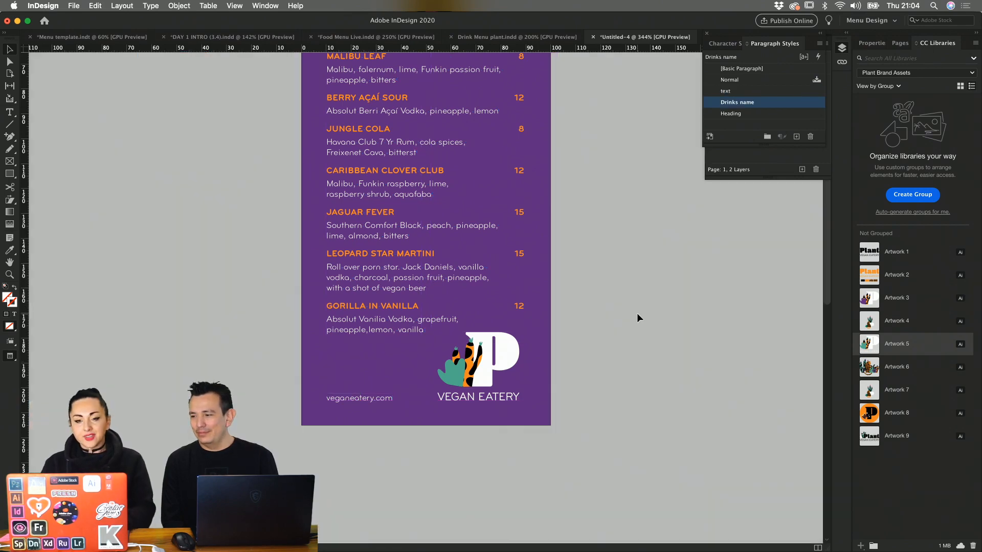
scroll(637, 314, "up", 6)
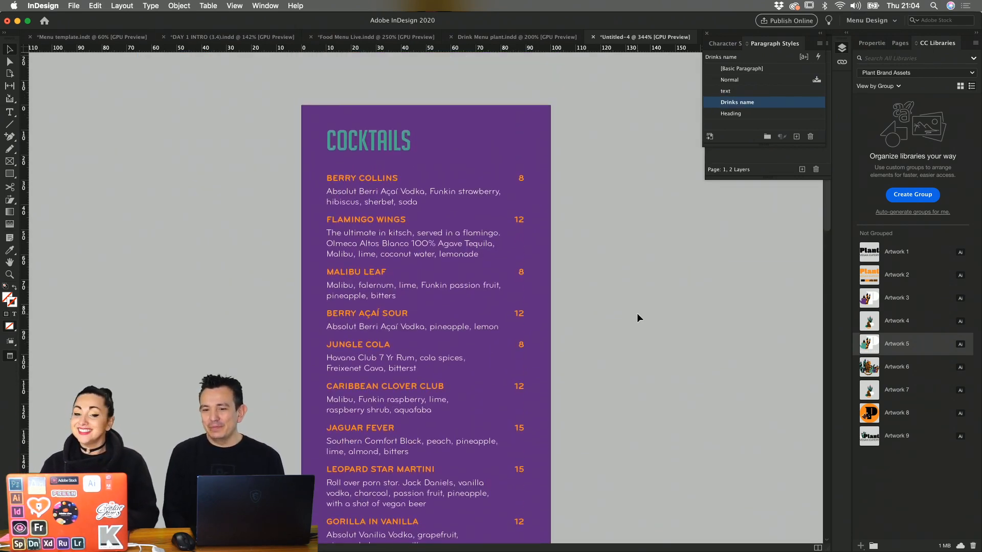
scroll(637, 313, "down", 13)
scroll(637, 313, "up", 14)
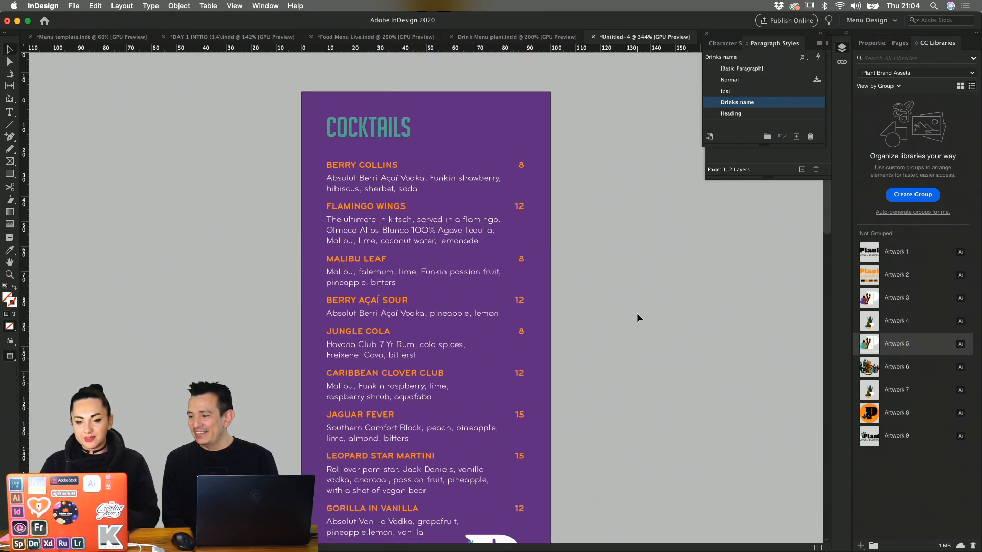
scroll(637, 313, "down", 20)
scroll(637, 313, "up", 3)
scroll(637, 313, "up", 17)
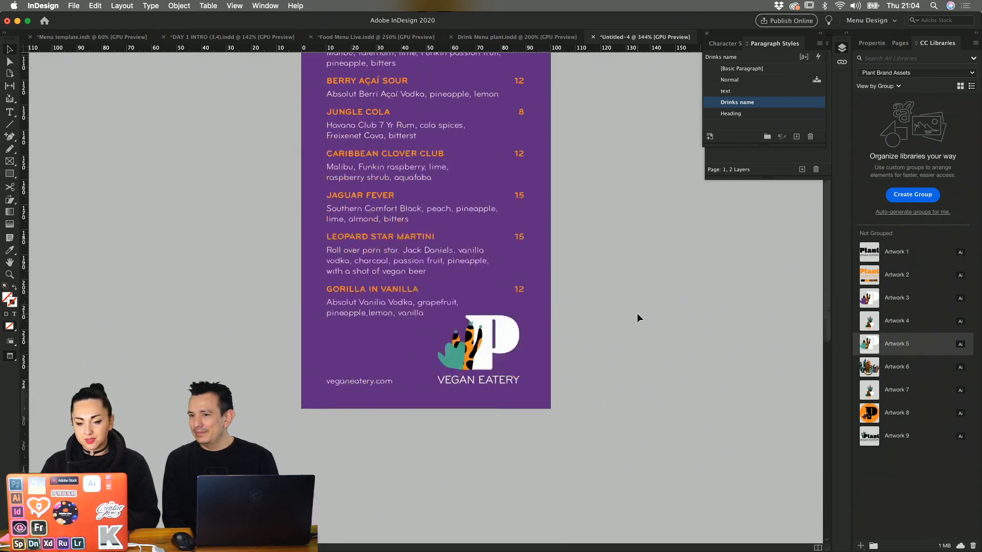
scroll(636, 313, "down", 10)
scroll(636, 313, "down", 18)
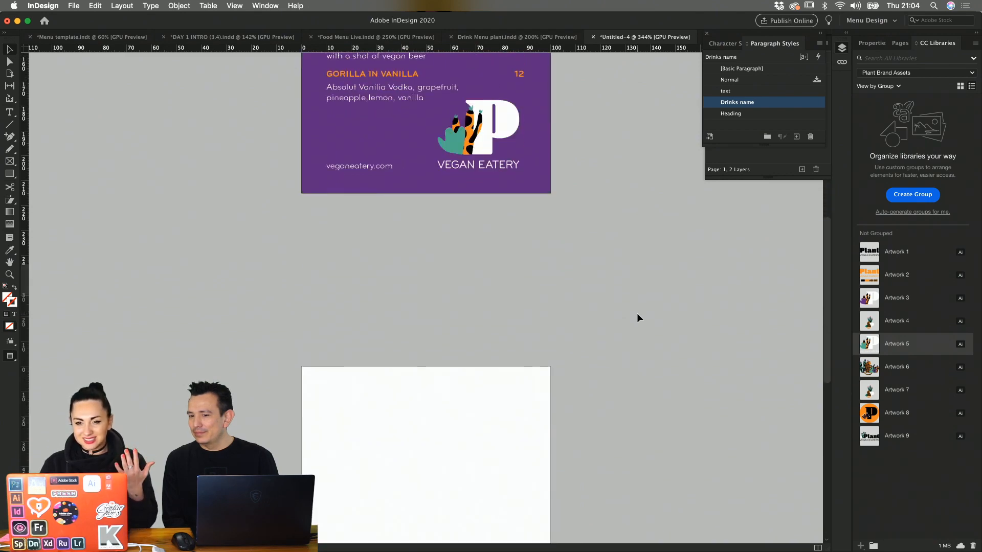
scroll(636, 314, "up", 20)
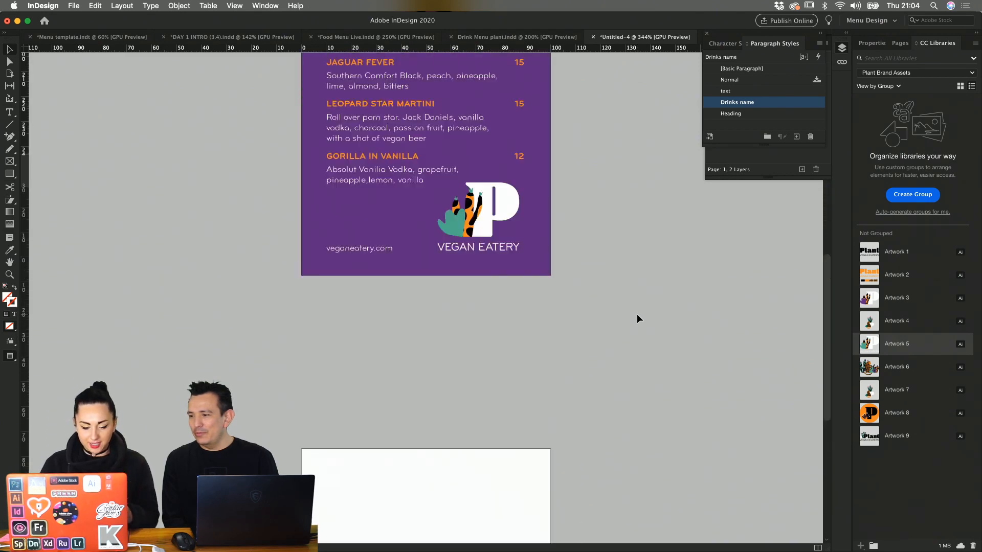
- Copy the green swatch from the first page's pasteboard and paste it on the pasteboard beside the second page
left_click(236, 312)
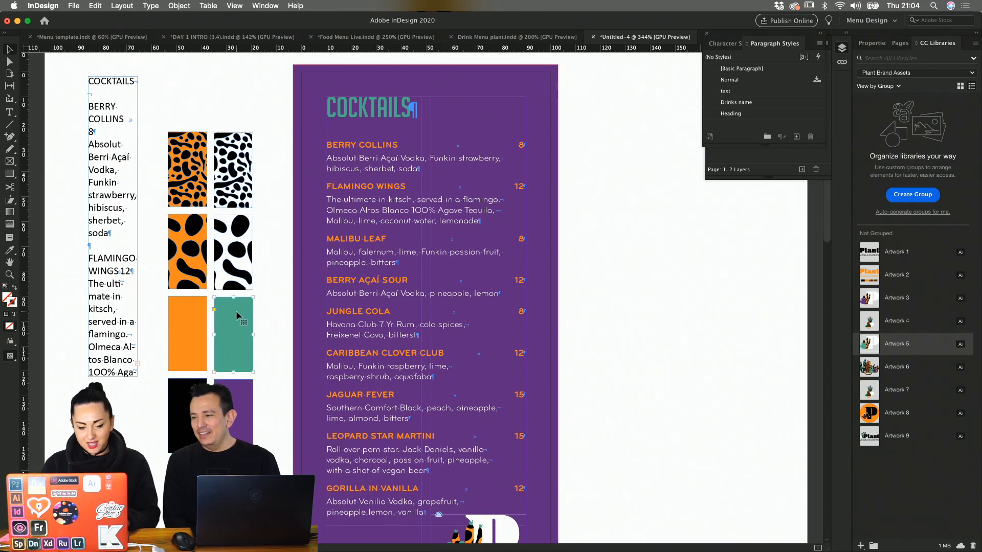
left_click(265, 399)
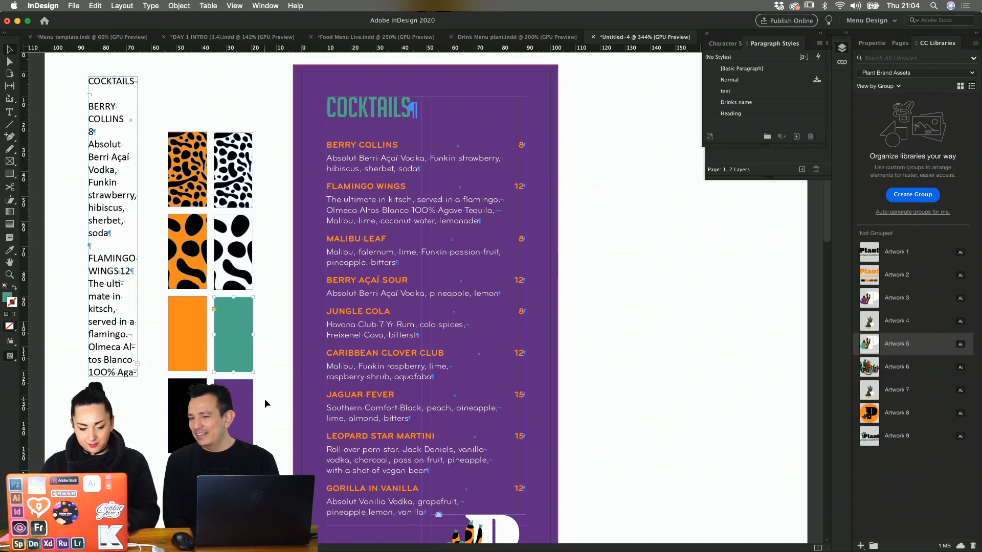
scroll(265, 399, "down", 18)
key("super+v")
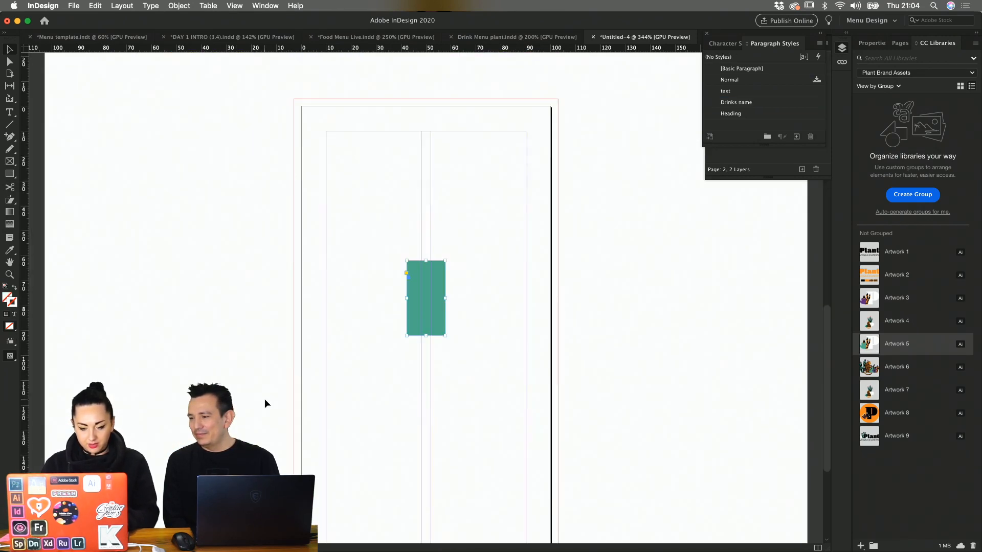
left_click_drag(420, 297, 227, 319)
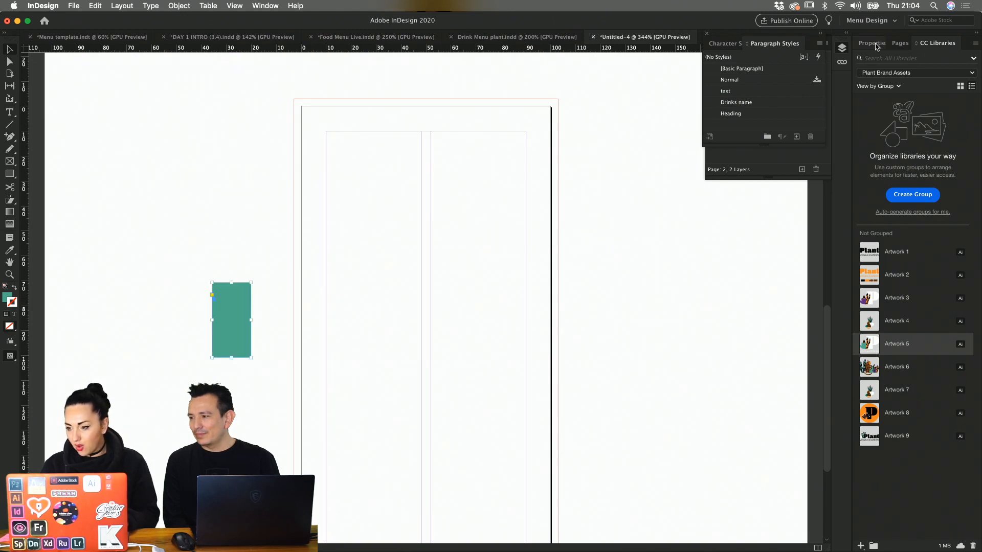
- Draw an unfilled rectangle on the Background layer covering the second page out to its bleed edges
left_click(841, 50)
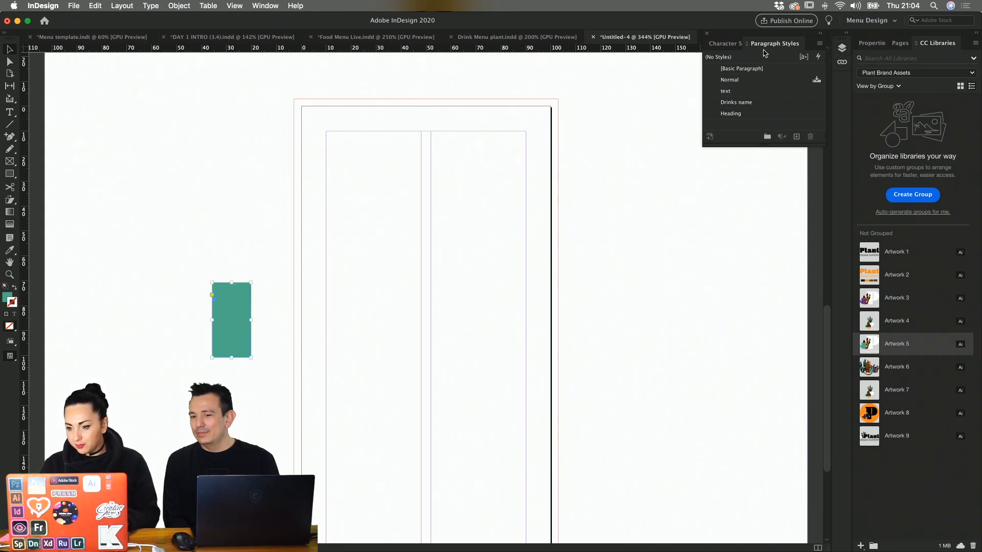
left_click(842, 49)
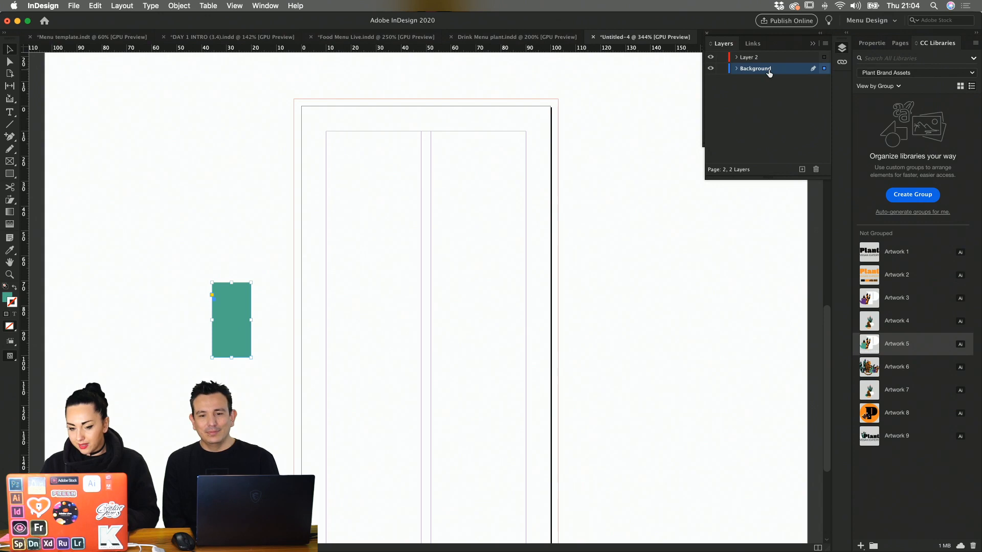
double_click(771, 69)
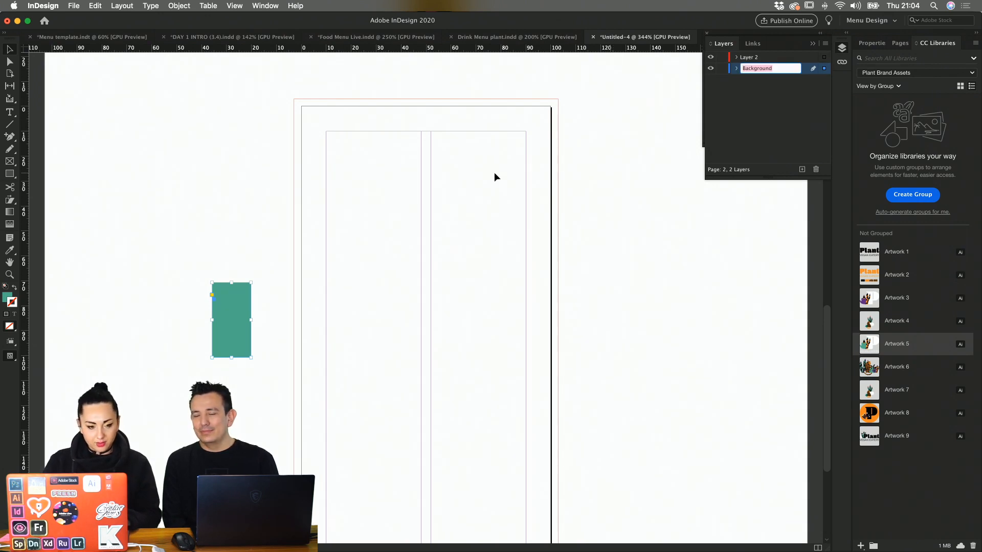
left_click(11, 175)
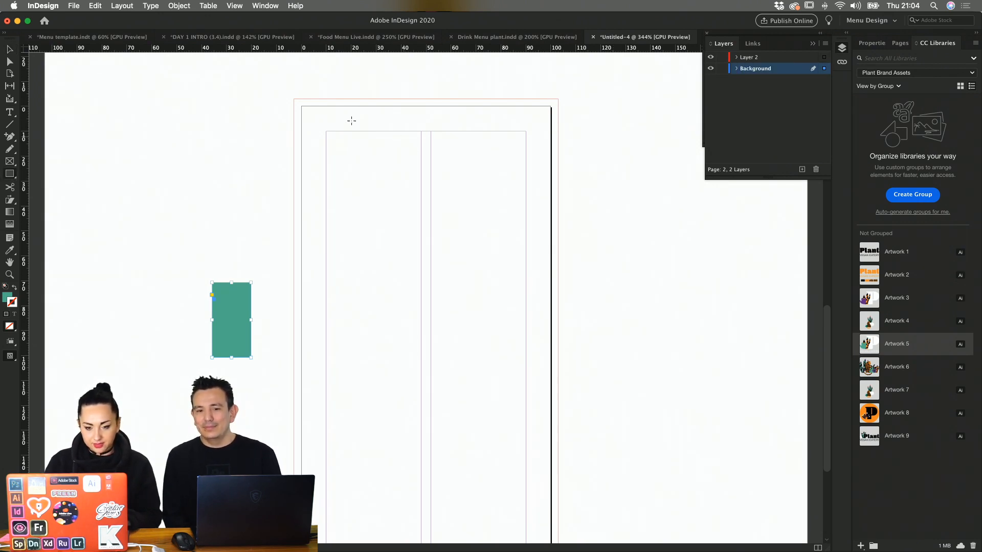
left_click_drag(295, 100, 559, 455)
scroll(558, 457, "down", 4)
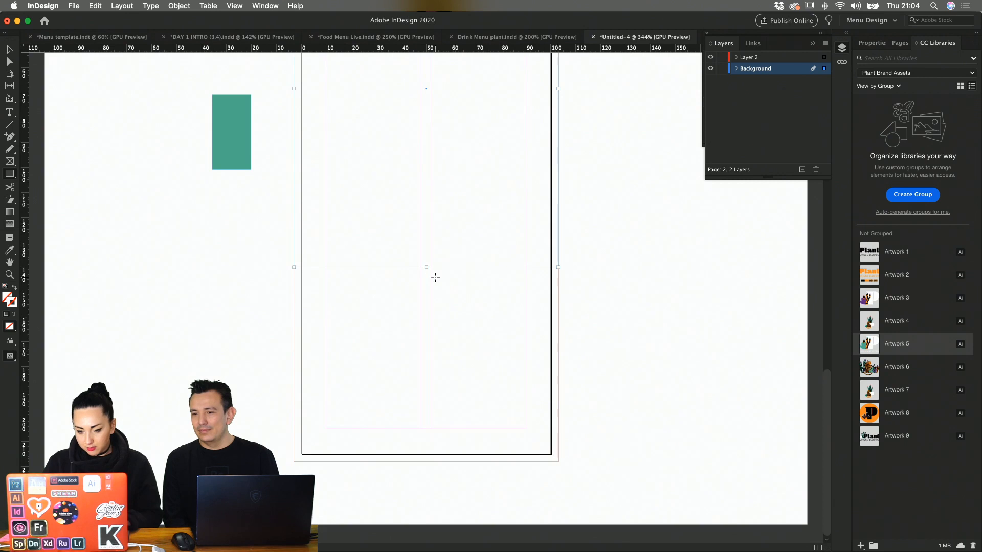
left_click_drag(426, 266, 430, 458)
- Copy the purple background rectangle from the first page onto the second page, aligned with its bleed edges
scroll(430, 384, "up", 10)
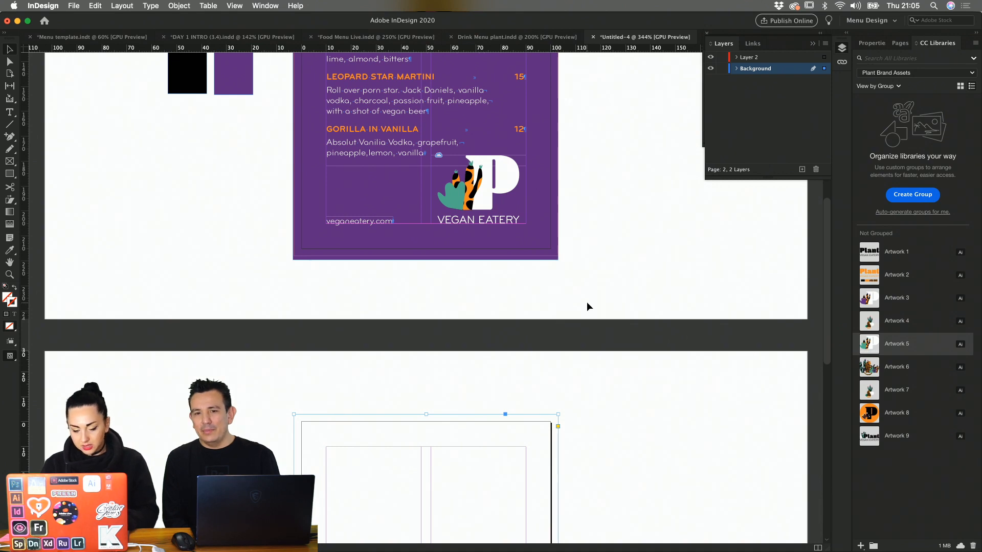
left_click(553, 231)
scroll(540, 389, "down", 6)
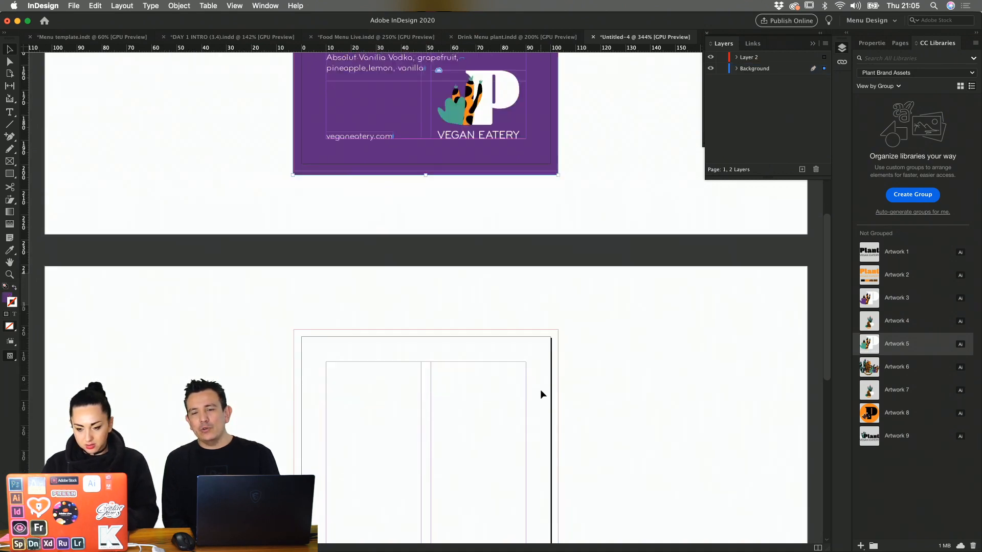
key("super+v")
left_click_drag(477, 367, 547, 391)
key("super+minus")
key("super+minus")
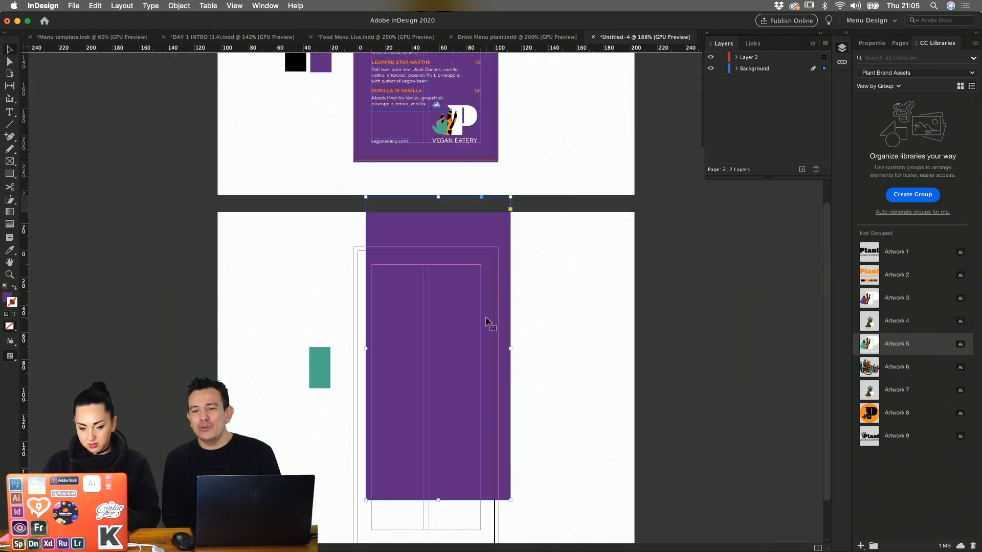
left_click_drag(486, 322, 474, 372)
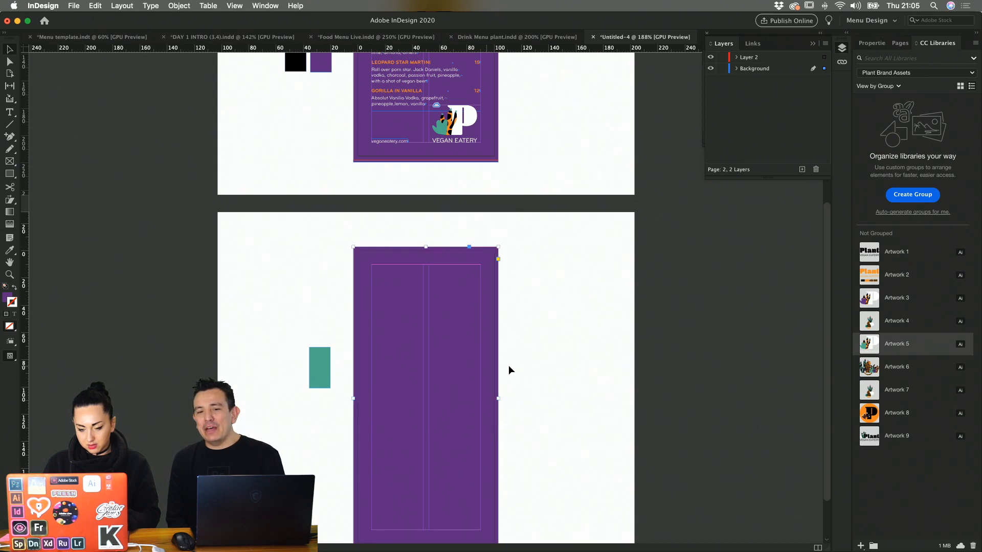
- Place the Artwork 7 leopard and cactus illustration from the Plant Brand Assets library on the second page's purple background
scroll(508, 370, "down", 1)
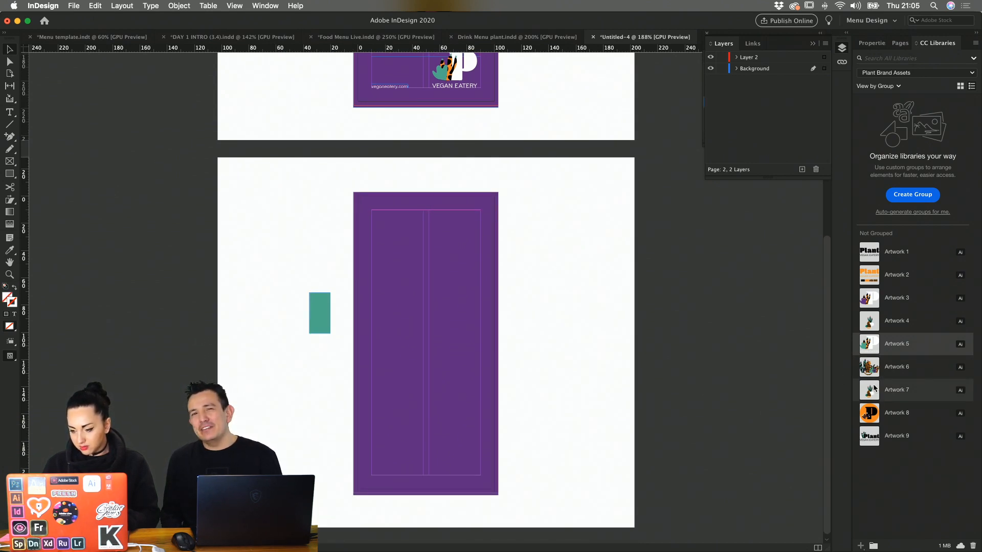
left_click_drag(869, 390, 452, 258)
left_click(593, 331)
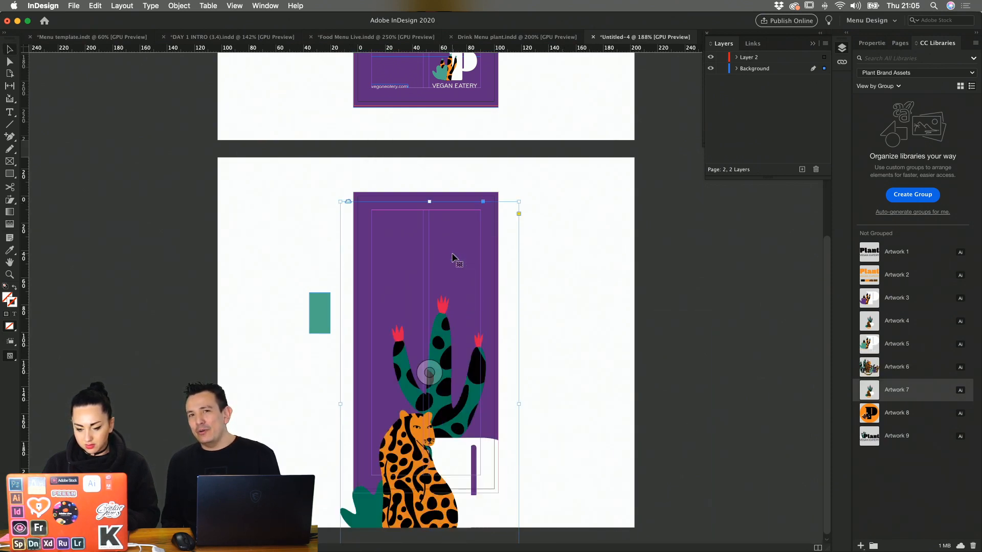
- Scale the leopard and cactus illustration down proportionally and position its frame to span the width between the second page's margins
left_click_drag(518, 202, 493, 259)
left_click_drag(459, 360, 468, 289)
left_click_drag(492, 189, 488, 201)
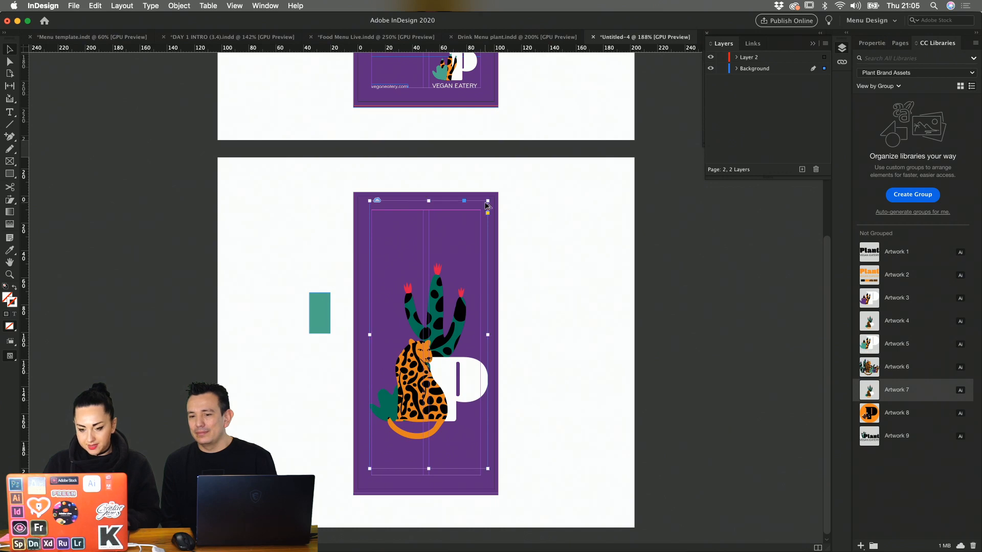
left_click_drag(457, 261, 454, 262)
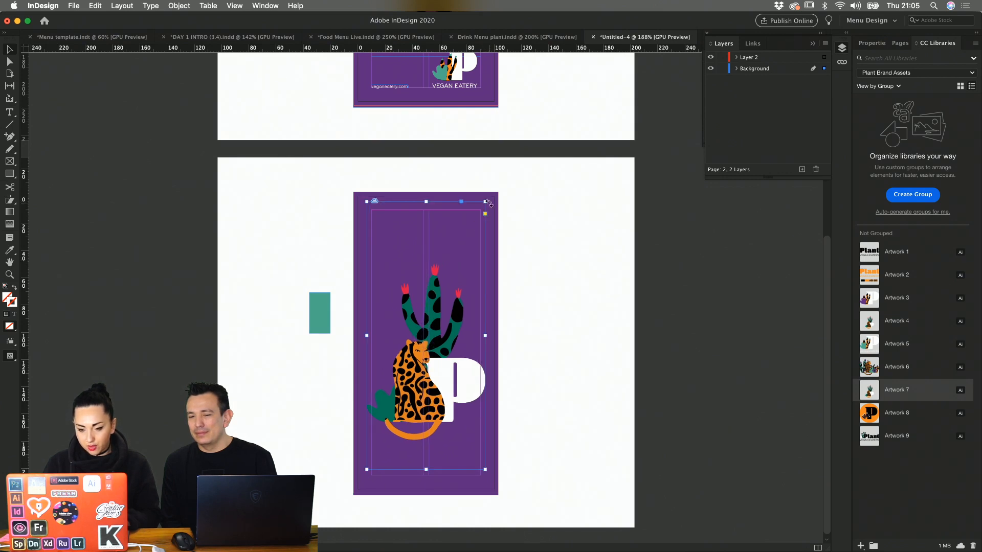
left_click_drag(489, 203, 485, 211)
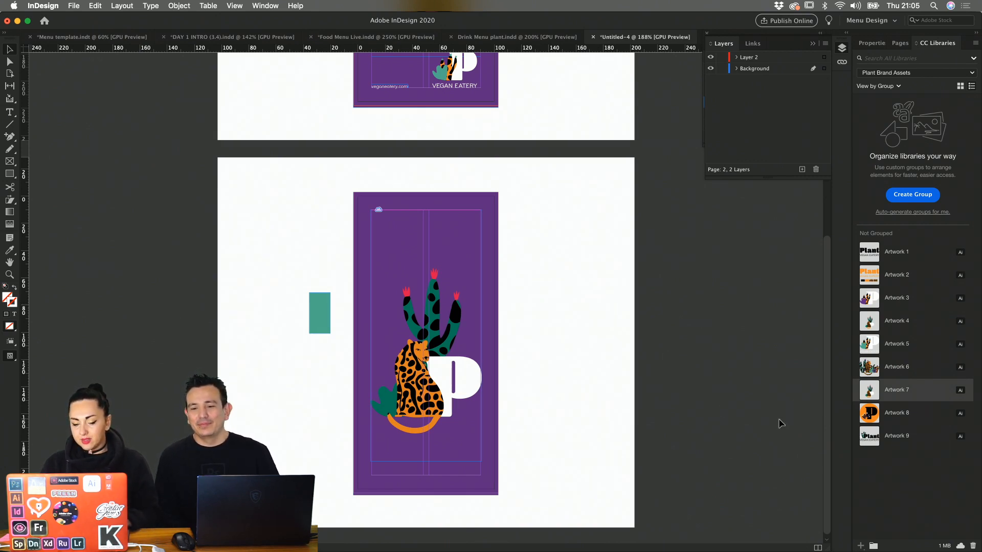
- Move the green swatch over the illustration's left cactus arm and bring it to the front
key("super+equal")
key("super+equal")
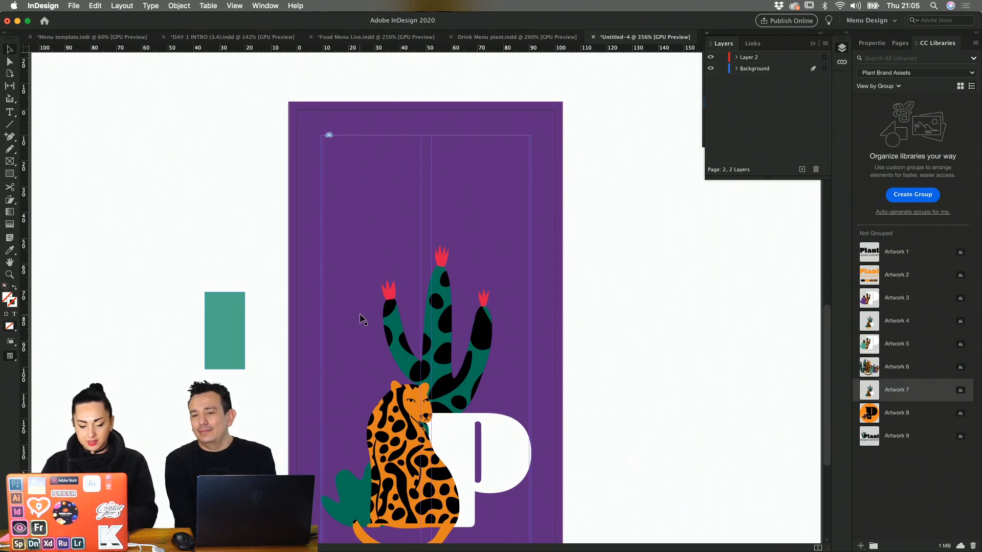
key("w")
key("w")
left_click_drag(228, 354, 385, 353)
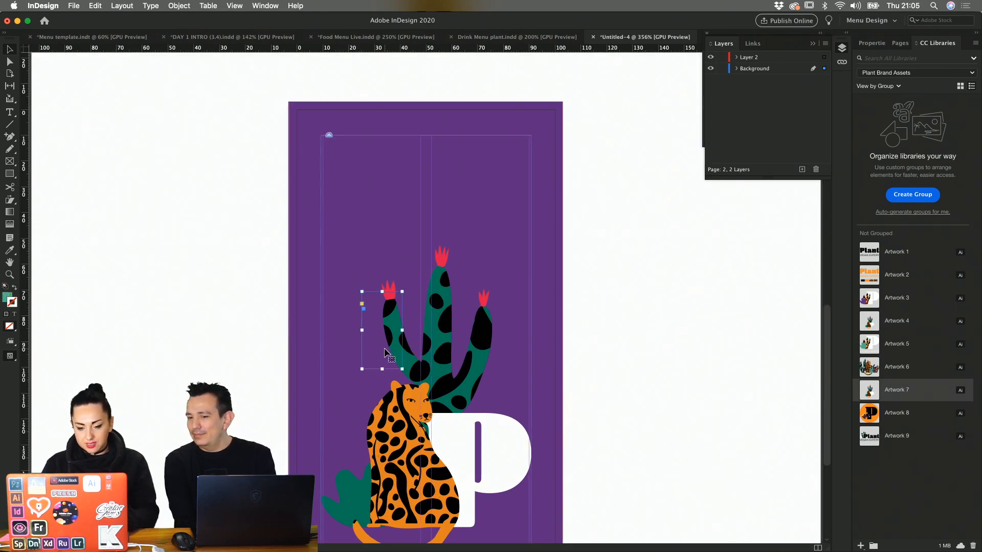
key("super+equal")
key("super+equal")
key("shift+super+bracketright")
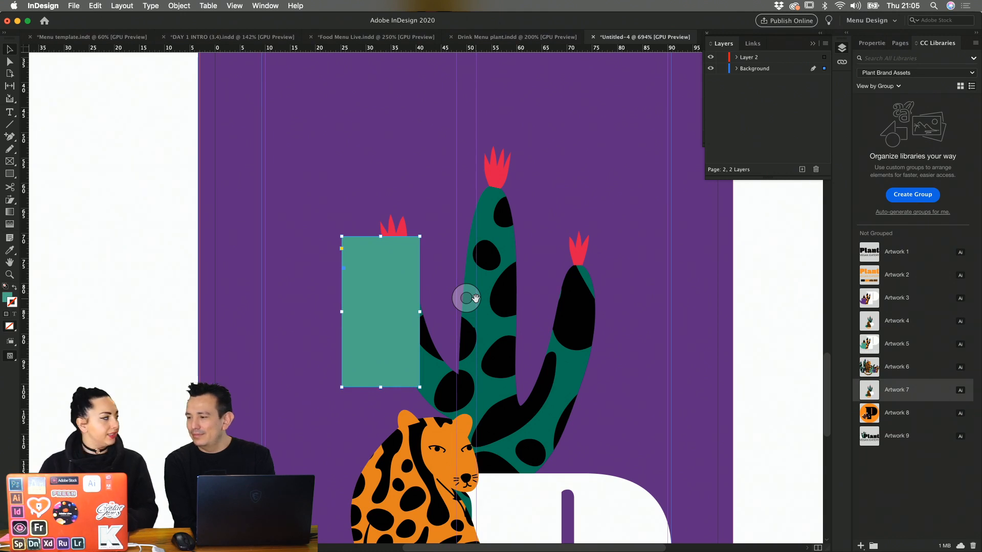
- Move the green swatch off the page, then open Artwork 7 in Illustrator with a pasted copy of the swatch beside its artboard
left_click_drag(396, 292, 161, 298)
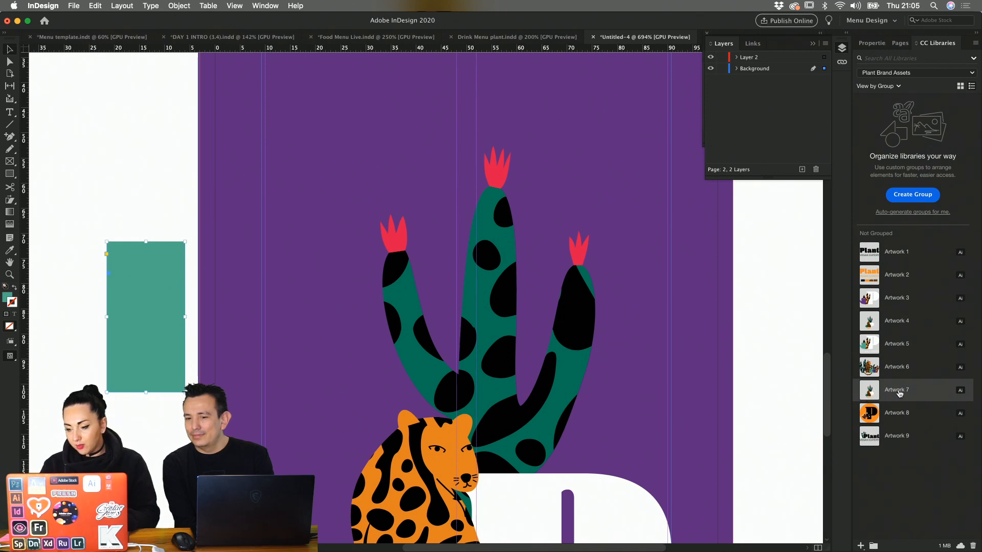
double_click(874, 392)
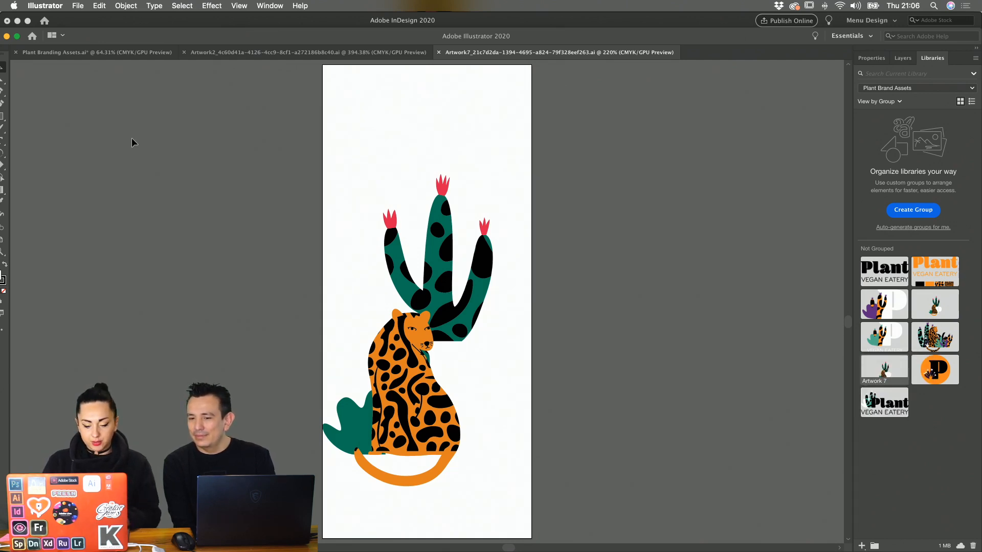
key("super+v")
left_click_drag(427, 287, 303, 277)
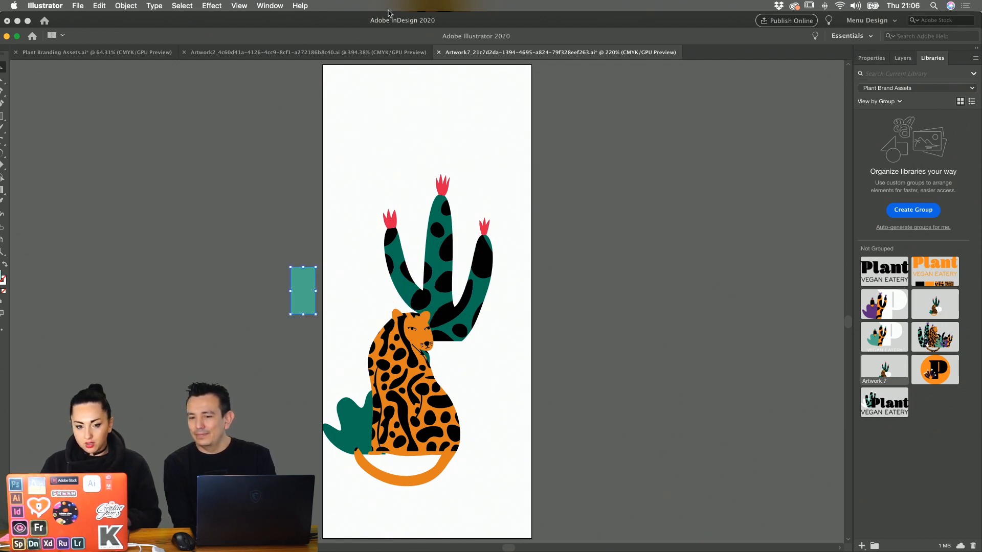
- Show the object properties and the document's colour swatches, with the swatch list enlarged to display every colour group
left_click(269, 6)
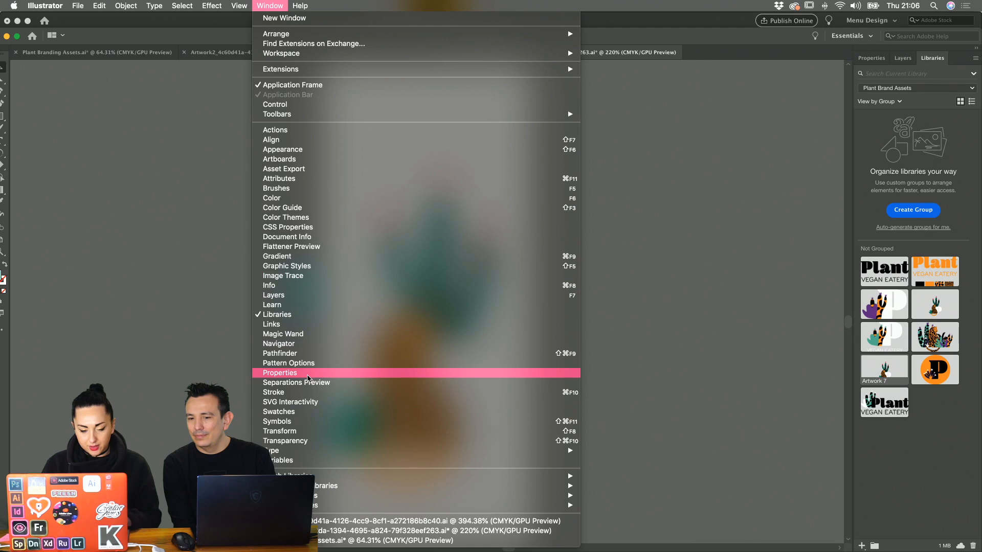
left_click(308, 378)
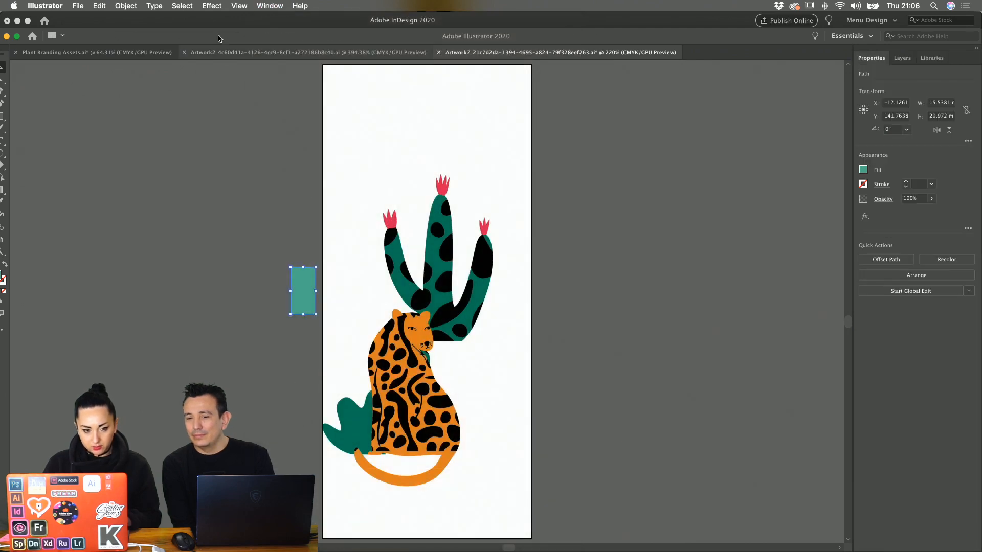
left_click_drag(188, 36, 192, 19)
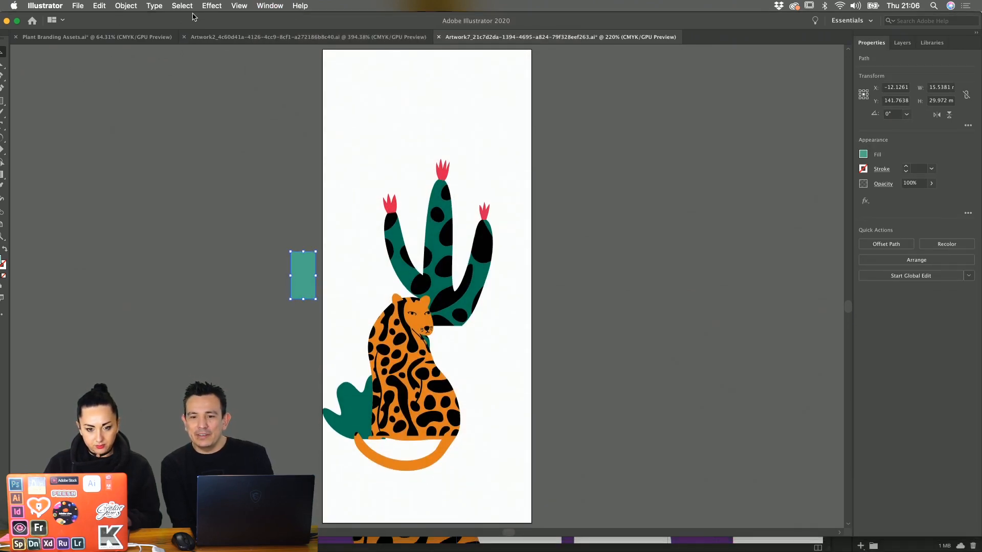
left_click(244, 4)
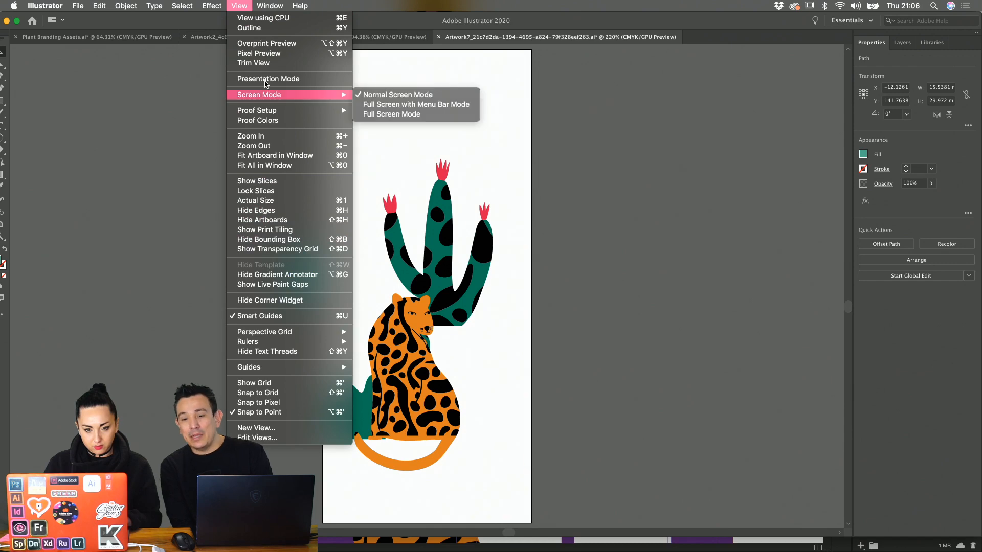
mouse_move(269, 5)
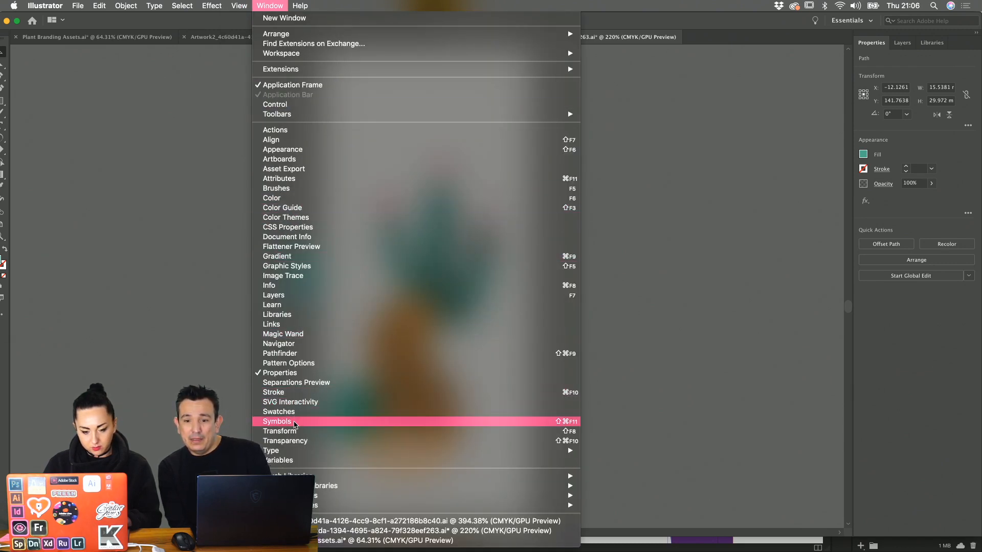
left_click(295, 412)
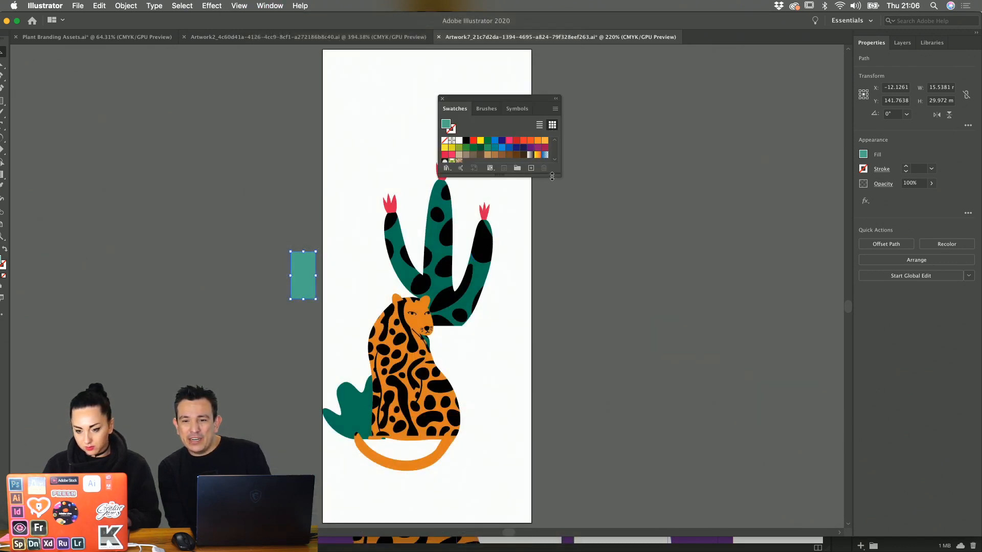
left_click_drag(552, 176, 575, 277)
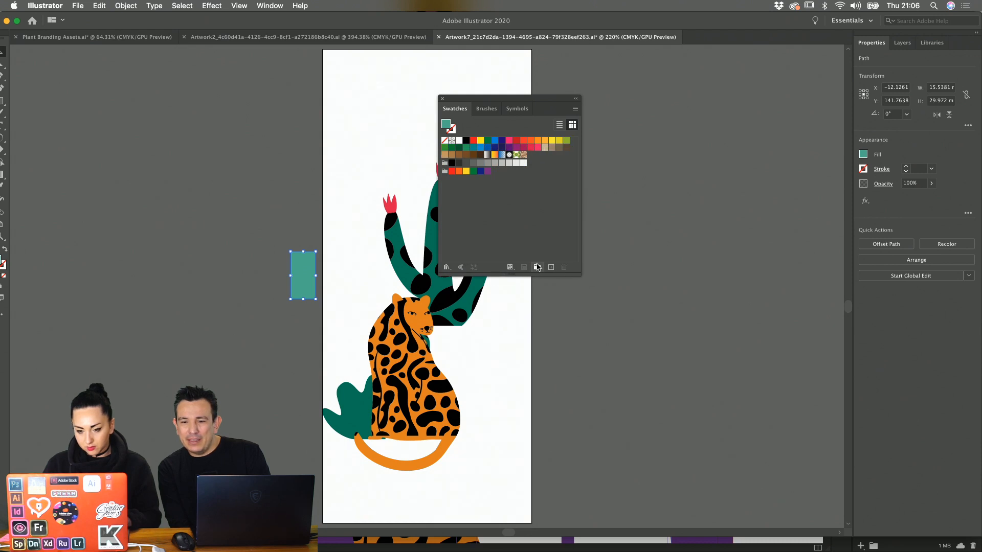
- Create a colour group named green from the selected swatch artwork and keep the swatch list clear of the artboard
left_click(537, 267)
type("green")
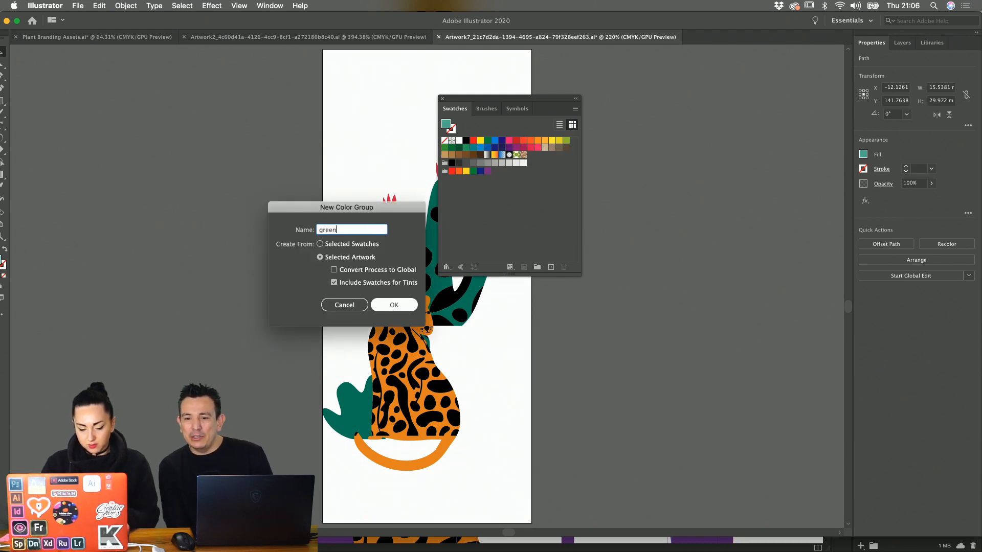
left_click(388, 306)
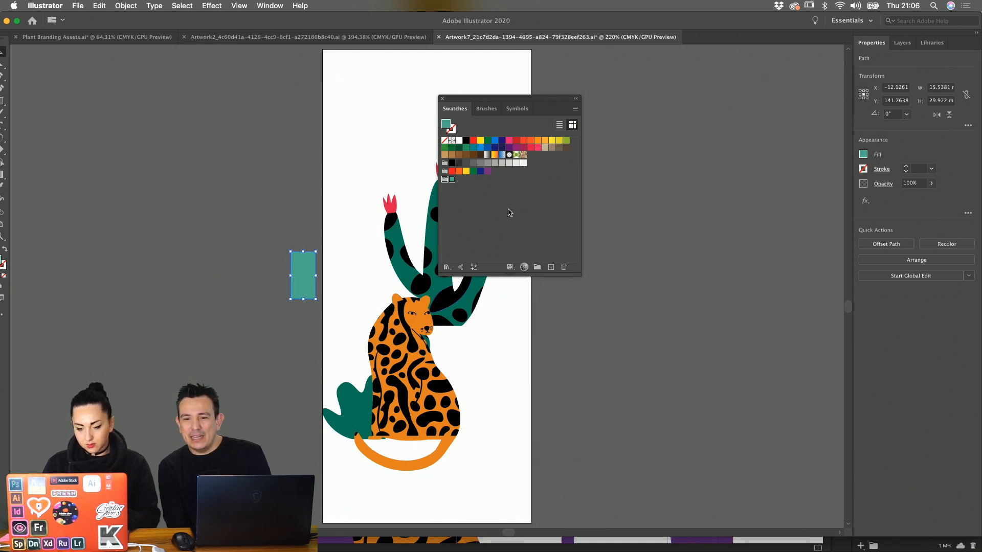
left_click(622, 220)
left_click_drag(519, 99, 641, 68)
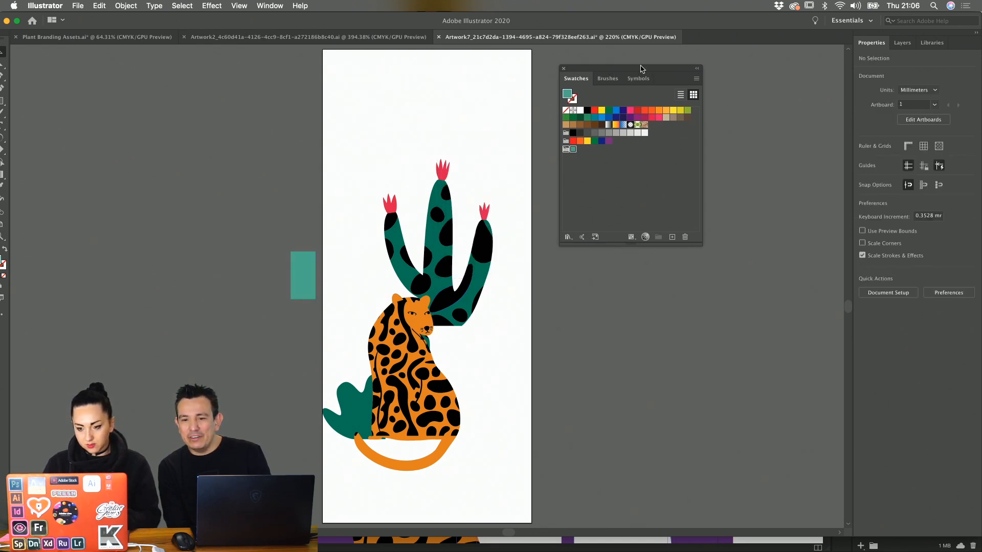
left_click(210, 6)
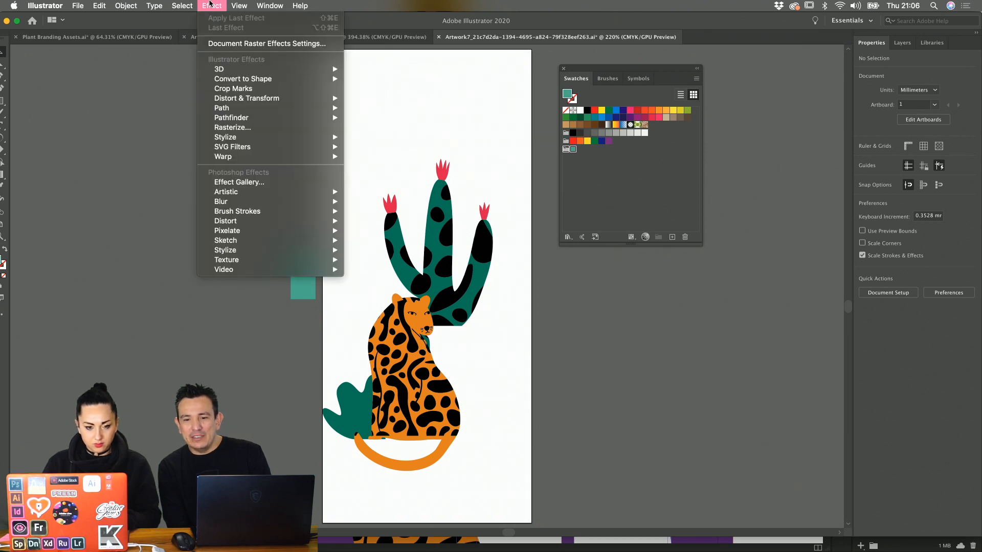
mouse_move(101, 3)
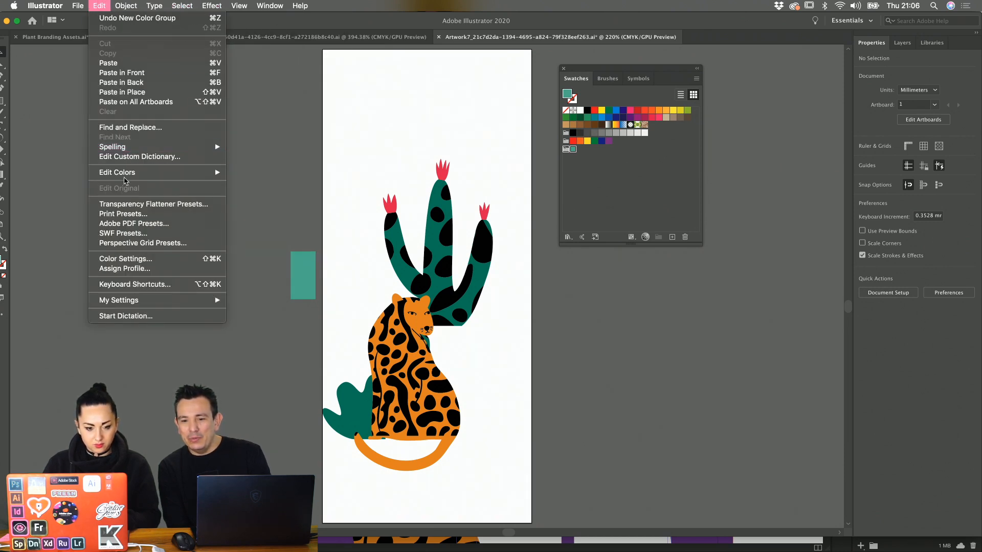
mouse_move(131, 173)
left_click(283, 186)
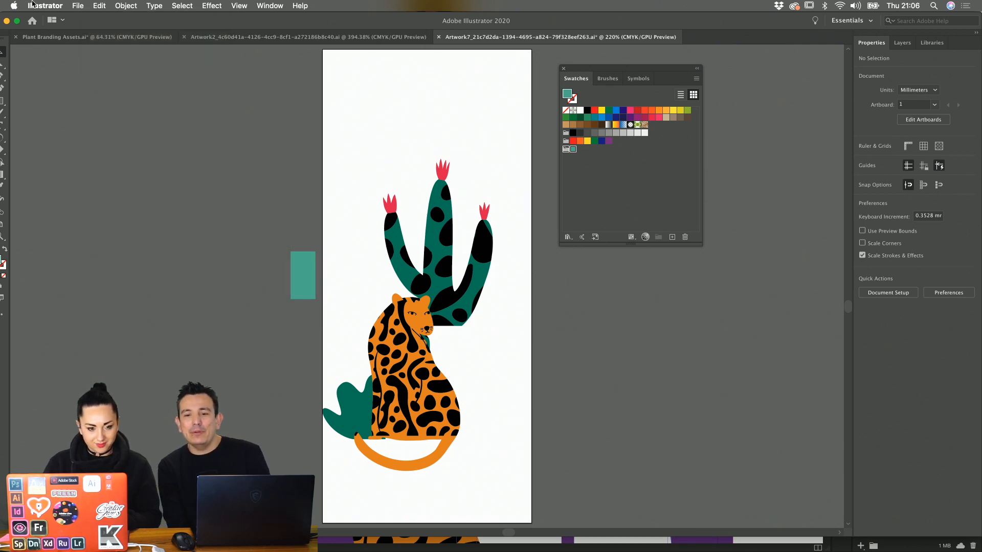
left_click(74, 5)
mouse_move(95, 5)
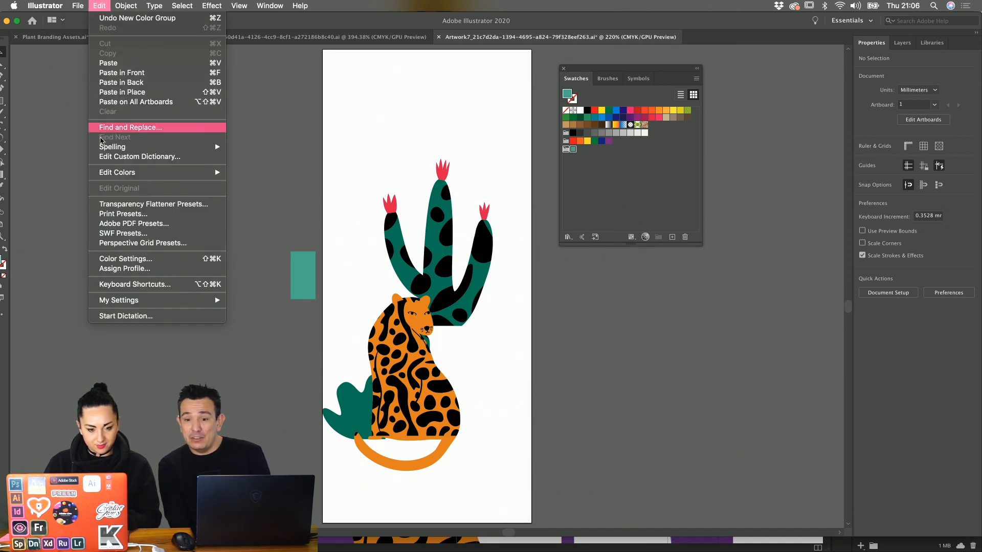
mouse_move(103, 174)
left_click(403, 152)
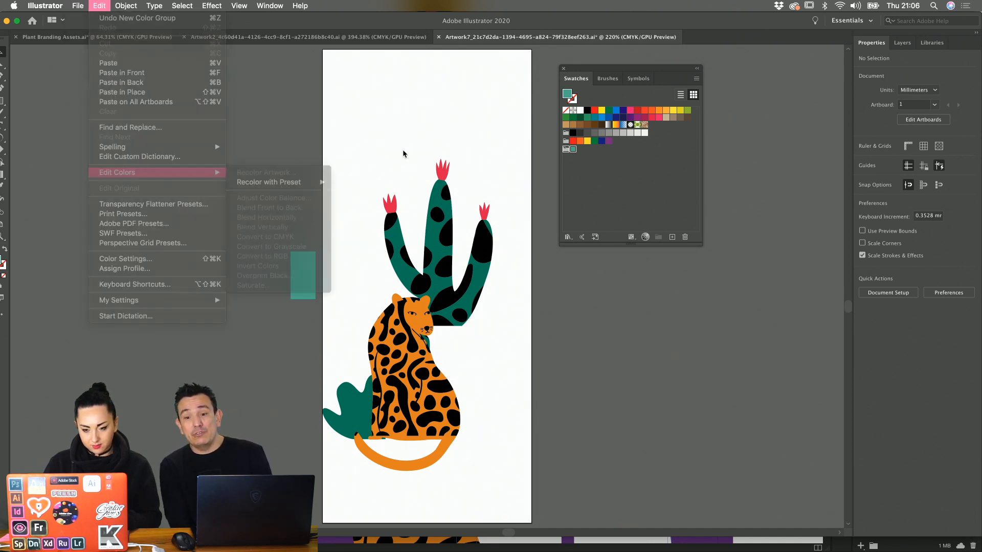
left_click(434, 192)
left_click(421, 159)
left_click(444, 214)
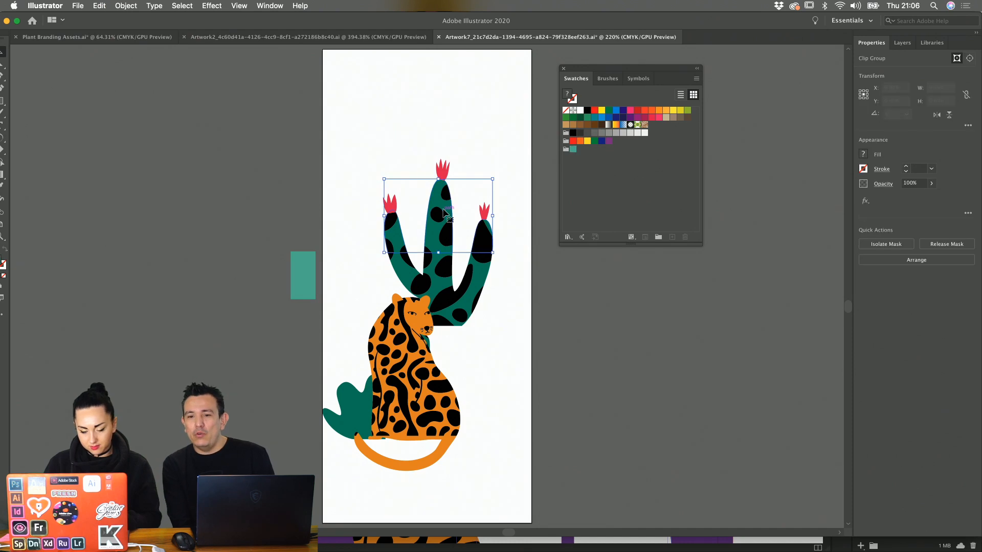
left_click(452, 276)
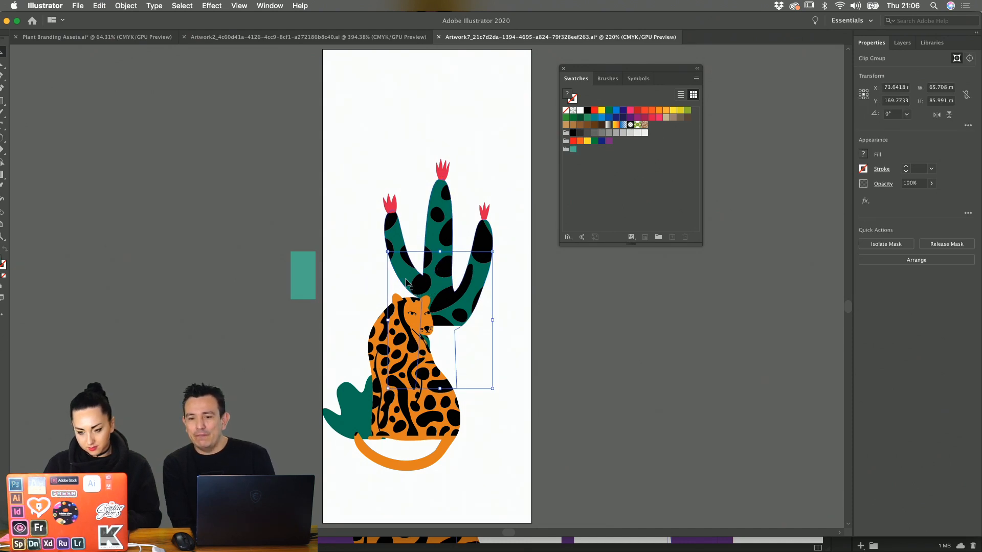
- Copy the tall light green cactus with purple flowers from Plant Branding Assets.ai and paste it into the Artwork 7 document
double_click(96, 22)
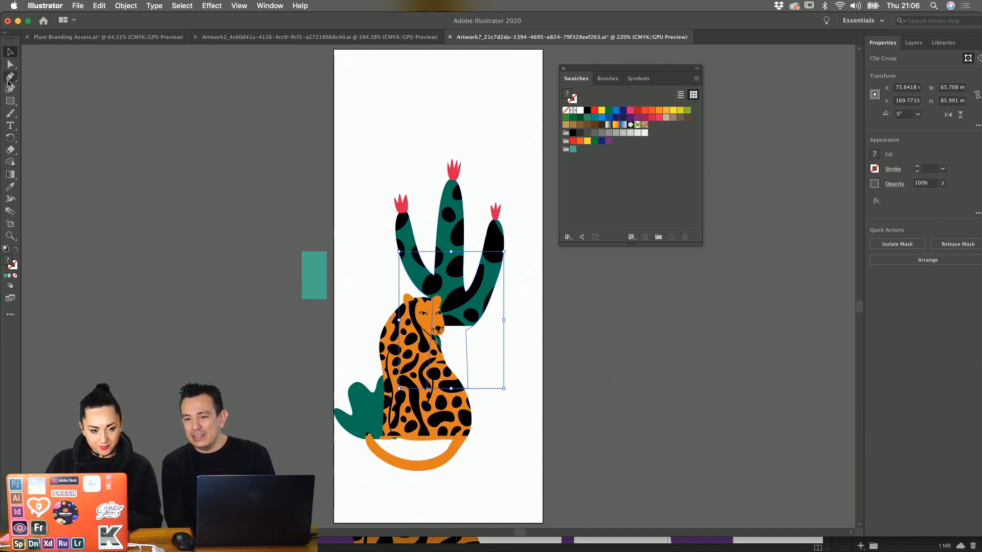
left_click(149, 39)
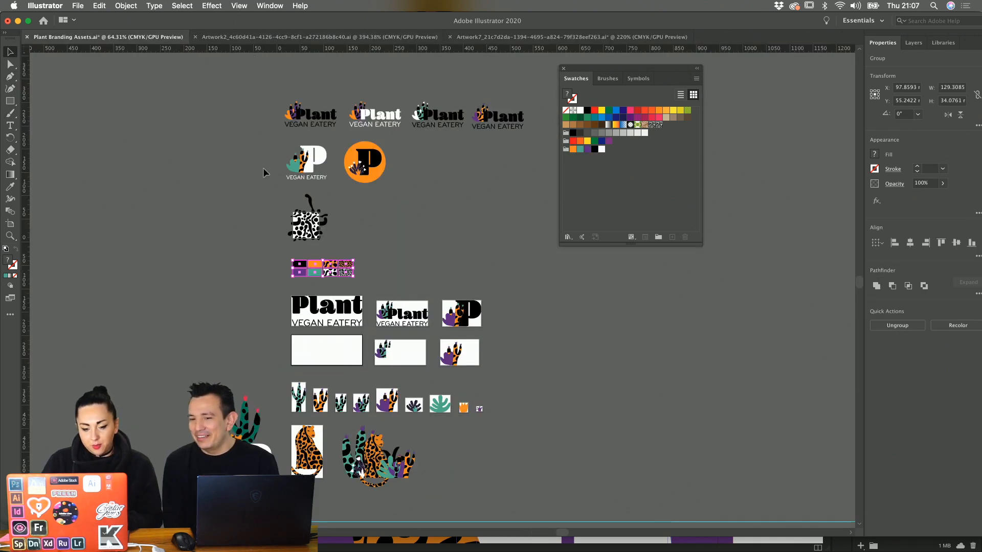
left_click(247, 417)
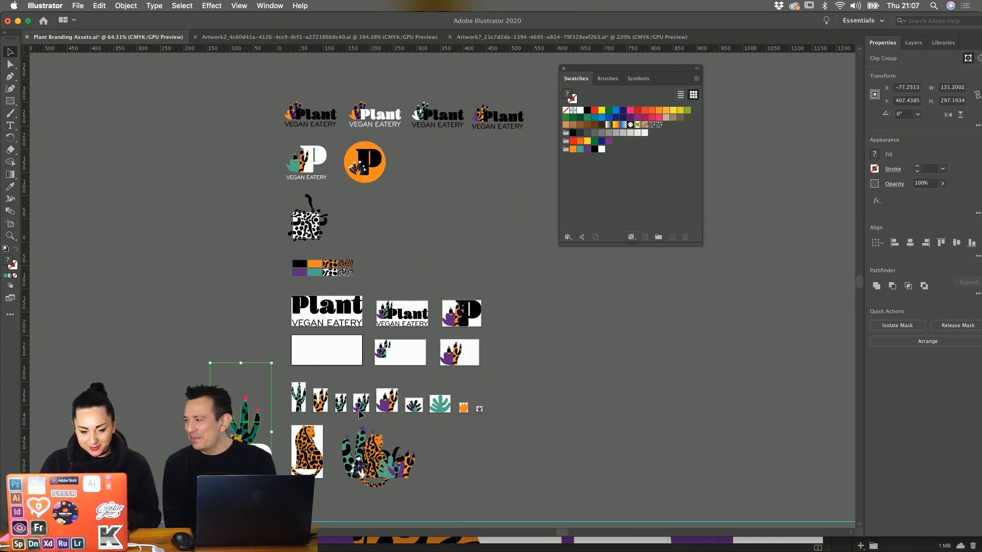
left_click(301, 404)
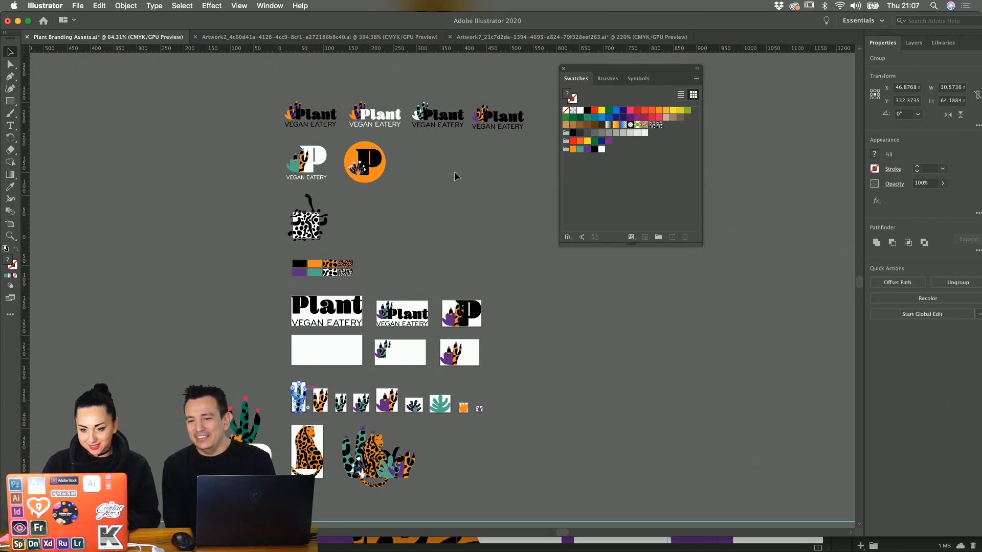
left_click(645, 36)
left_click(506, 401)
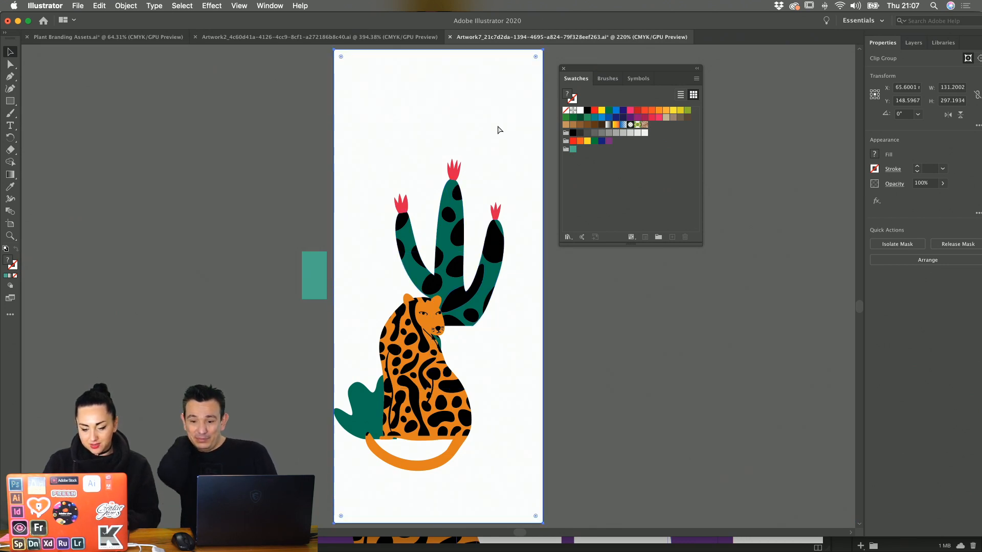
key("ctrl+v")
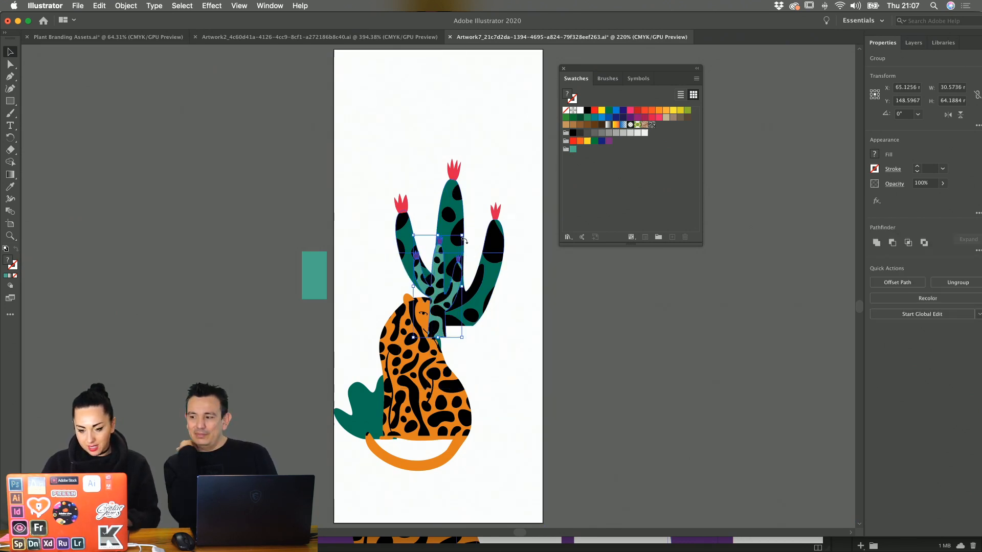
- Enlarge the pasted cactus proportionally to about 76 by 161 mm and position it over the original dark green cactus
left_click_drag(461, 236, 496, 163)
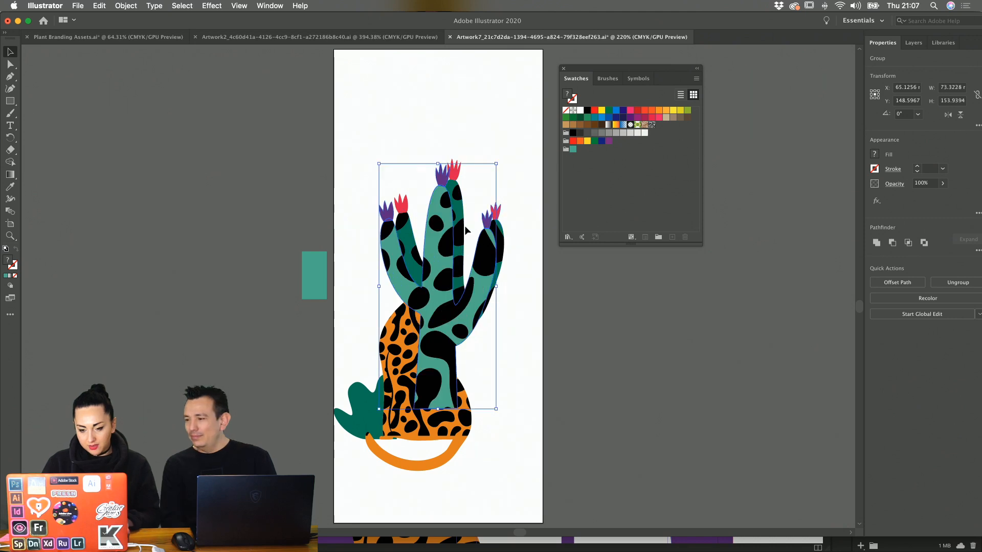
left_click(456, 243)
key("Delete")
left_click_drag(419, 324, 441, 311)
key("shift+Left")
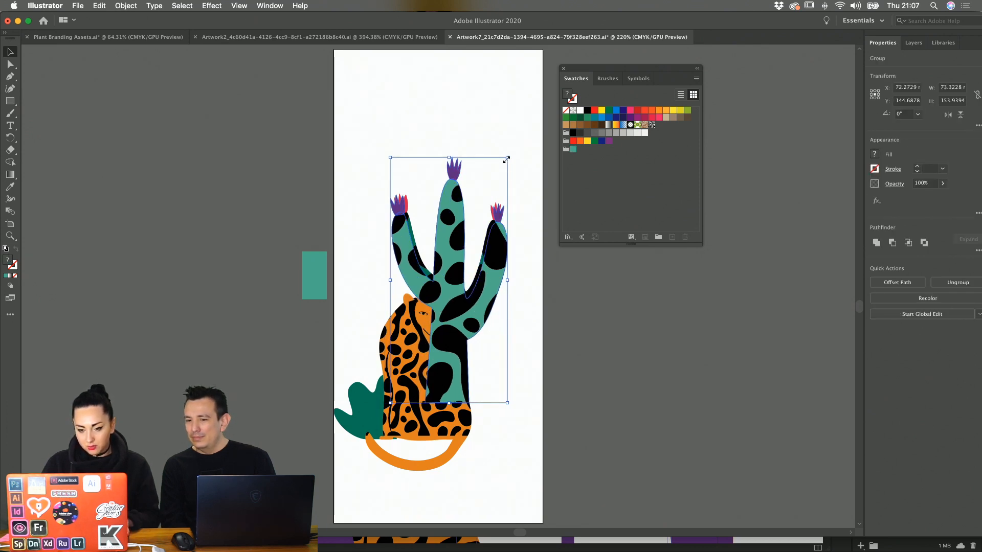
left_click_drag(506, 160, 511, 153)
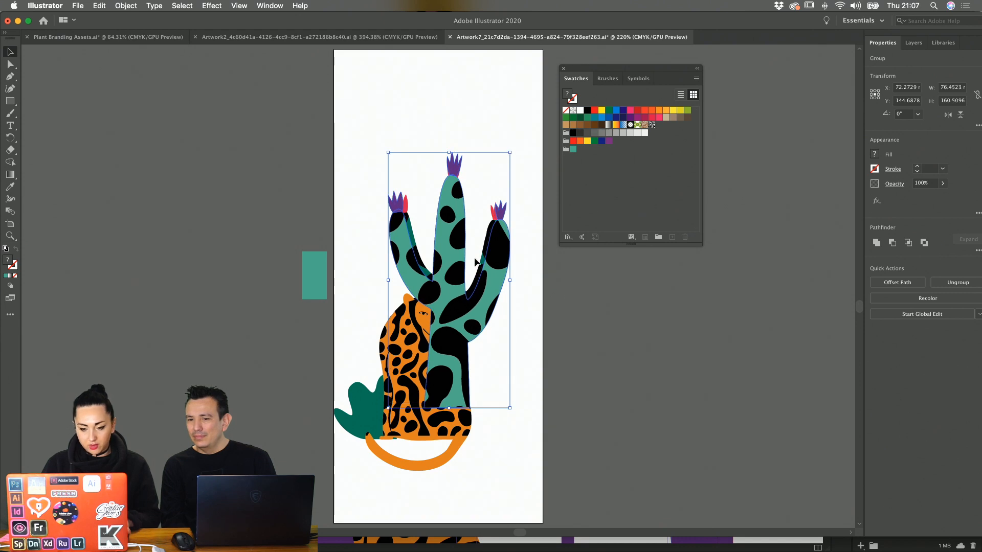
- Copy the leopard from Plant Branding Assets.ai into the Artwork 7 document and position it over the original leopard
left_click(344, 37)
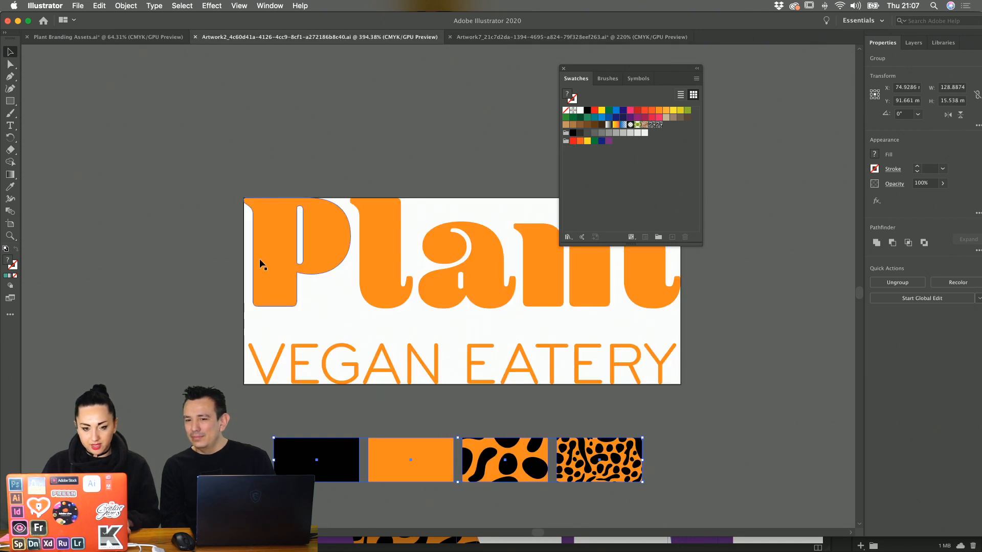
scroll(244, 257, "down", 5)
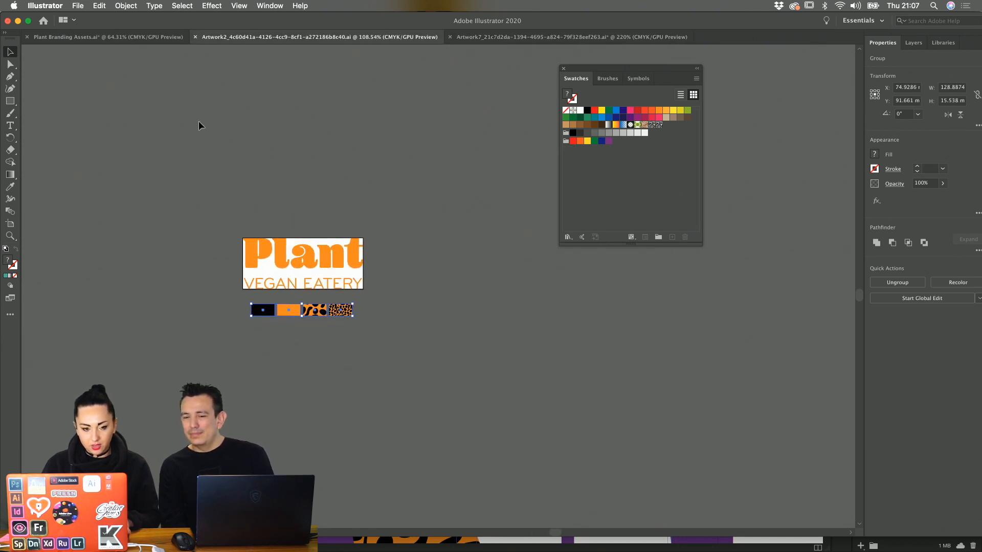
left_click(159, 37)
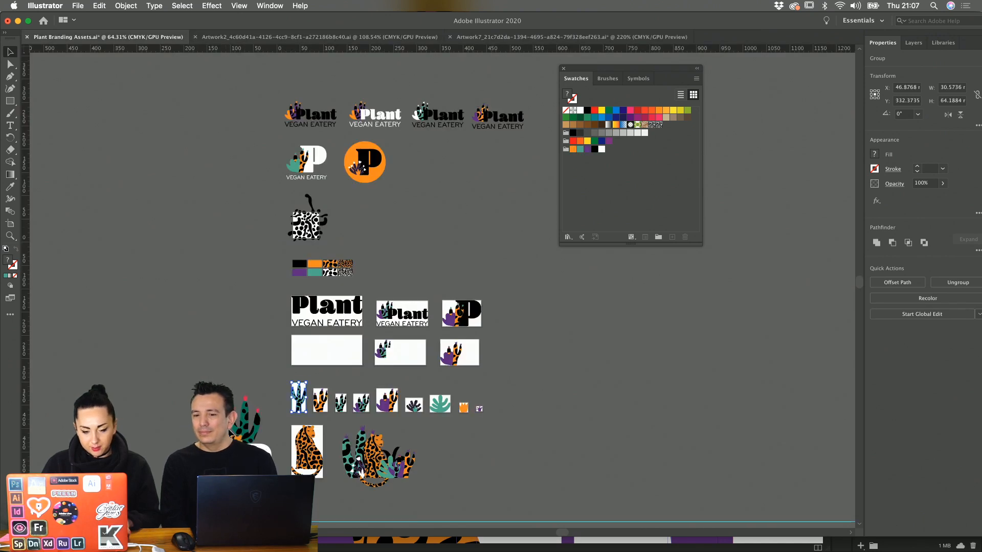
left_click(308, 453)
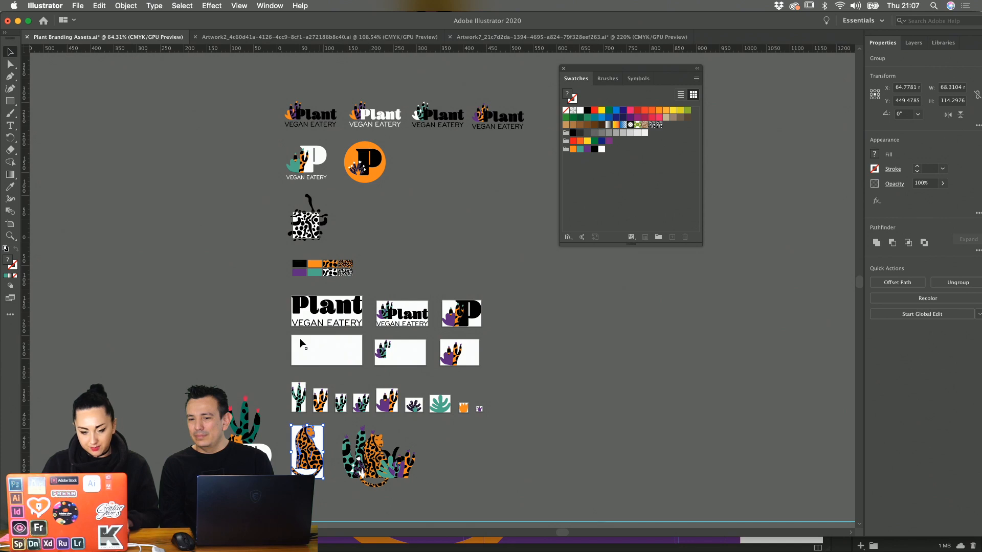
left_click(519, 37)
left_click(550, 367)
key("cmd+v")
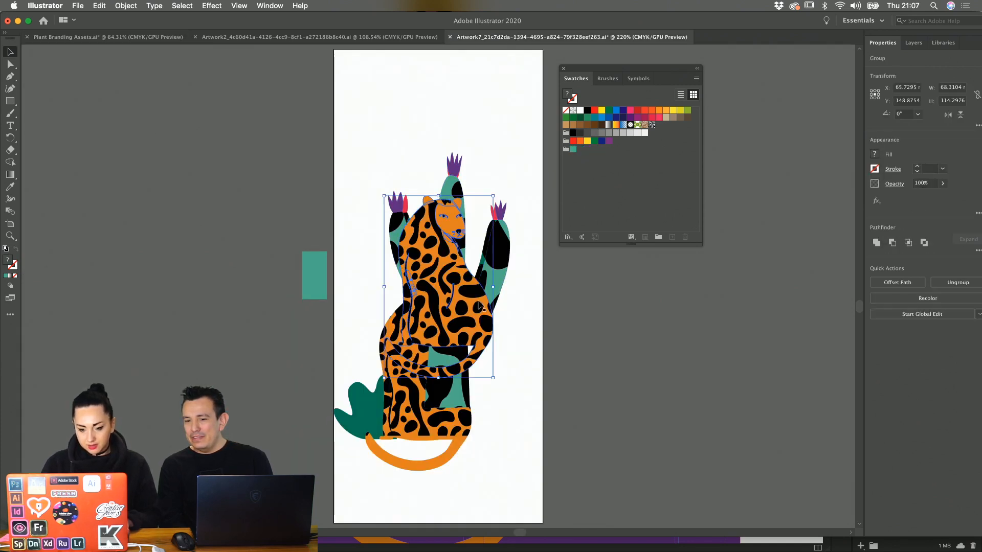
left_click_drag(451, 274, 427, 358)
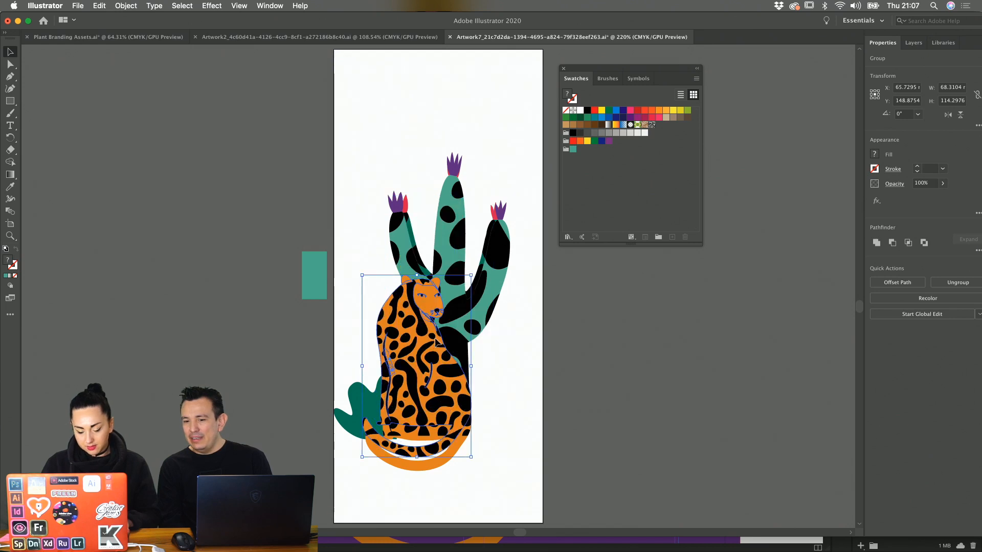
- Move the pasted light green cactus and leopard together off the artboard to expose the original illustration
left_click(450, 260)
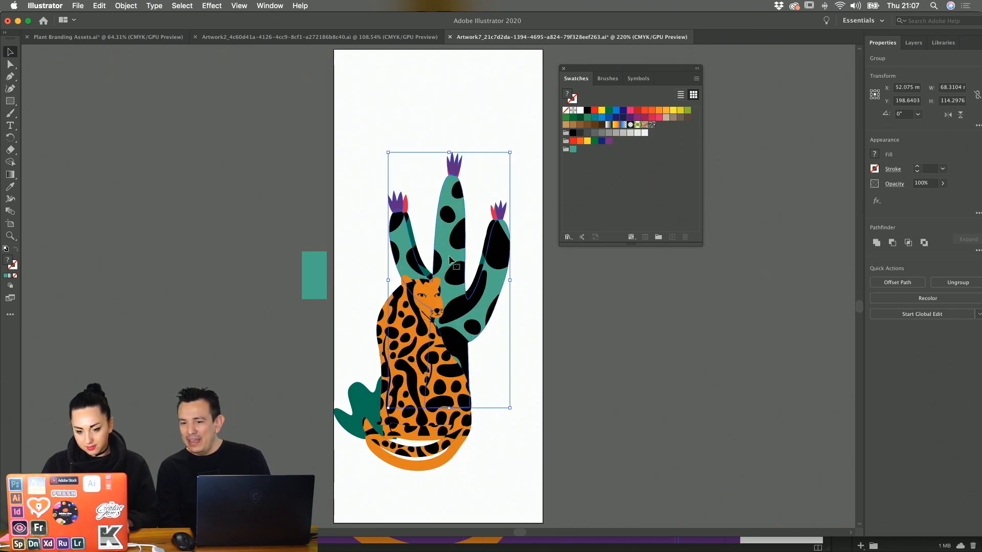
left_click(405, 350, "shift")
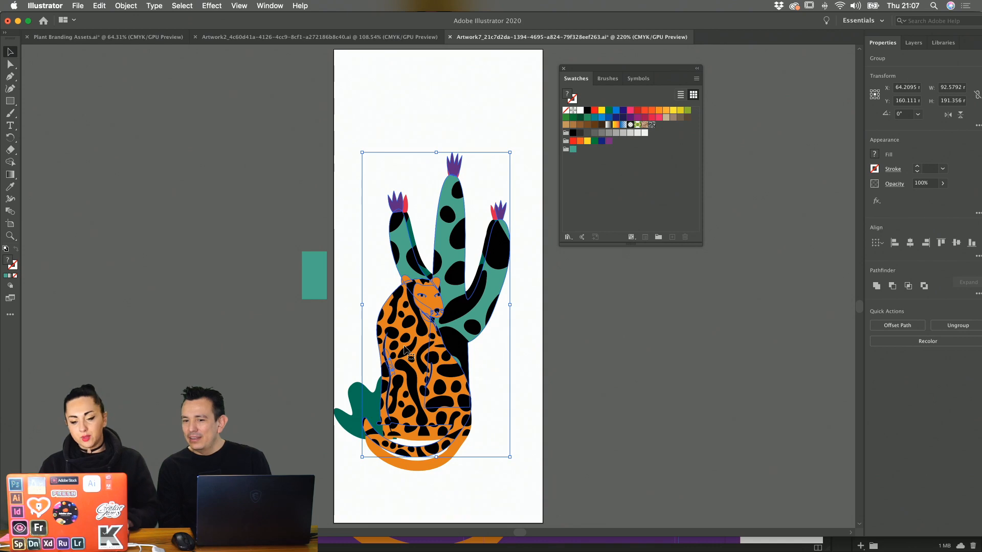
left_click_drag(406, 350, 598, 362)
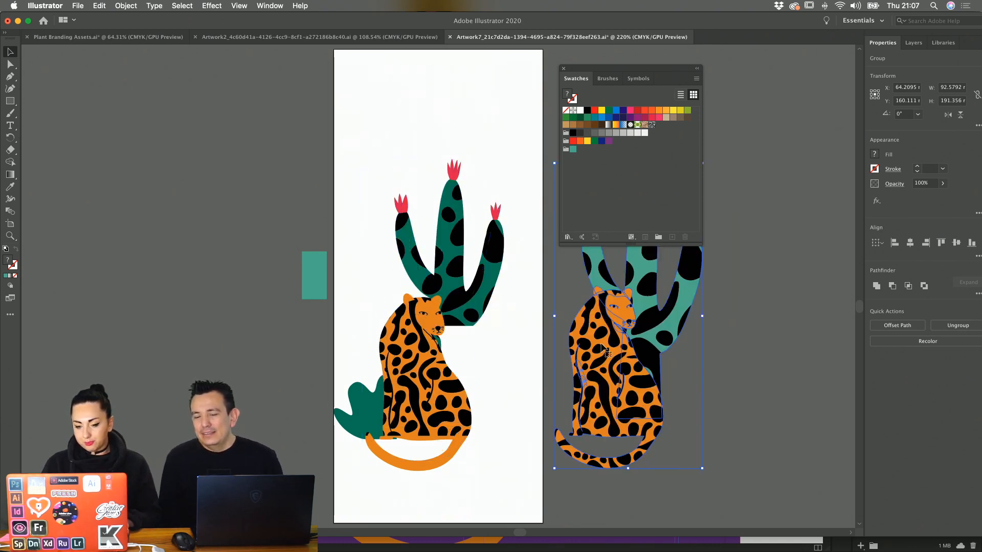
- Isolate the original cactus clip group, shift the black marking below its right arm slightly upward, and leave isolation
double_click(451, 303)
left_click(451, 303)
scroll(451, 302, "up", 2)
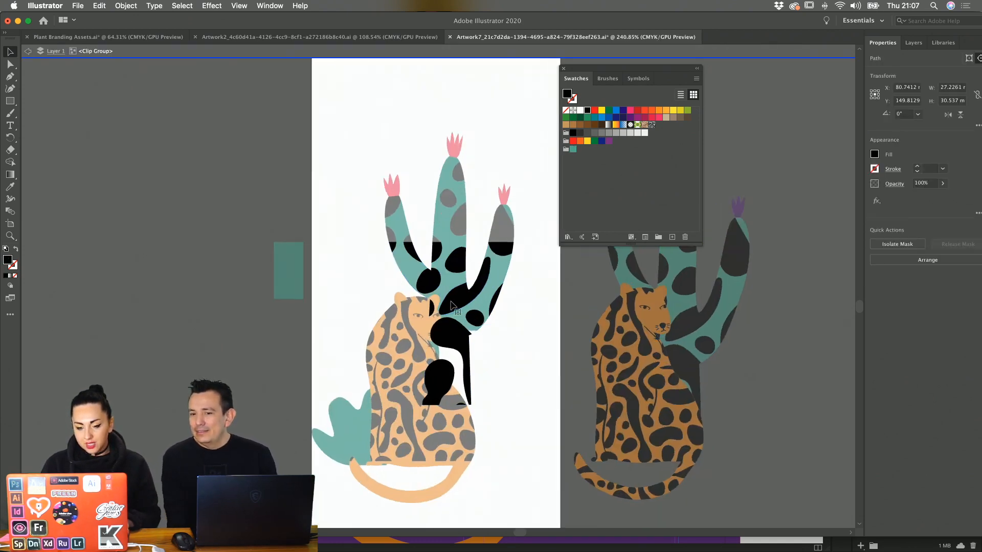
scroll(451, 302, "up", 2)
left_click_drag(452, 303, 450, 299)
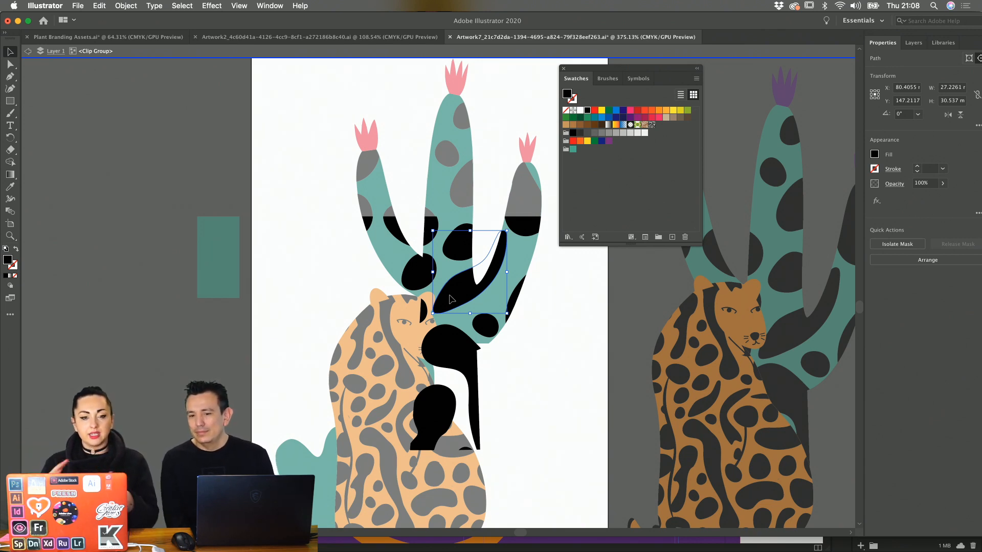
left_click_drag(452, 299, 591, 332)
double_click(615, 330)
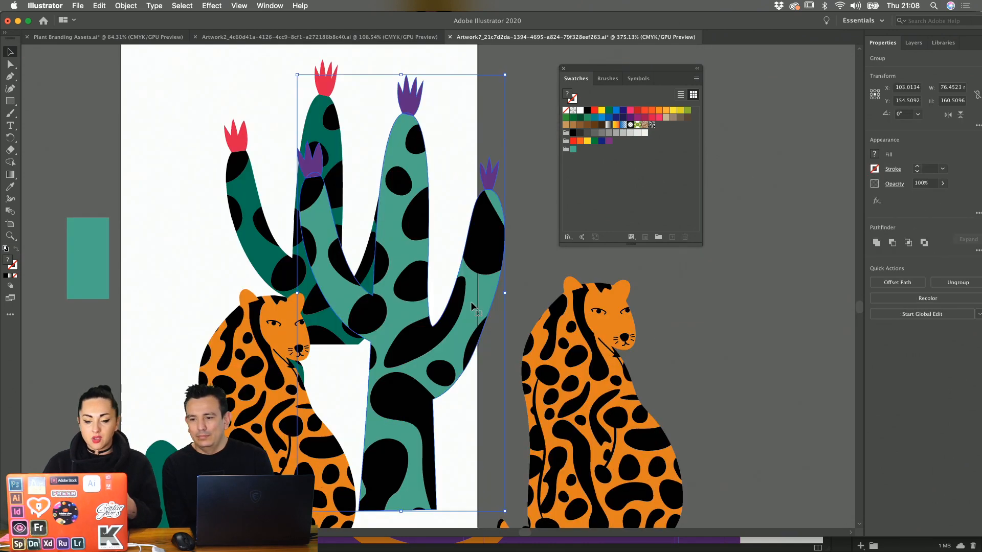
- Place the pasted light green cactus and leopard back over their originals on the artboard
scroll(471, 303, "down", 4)
left_click_drag(375, 269, 392, 253)
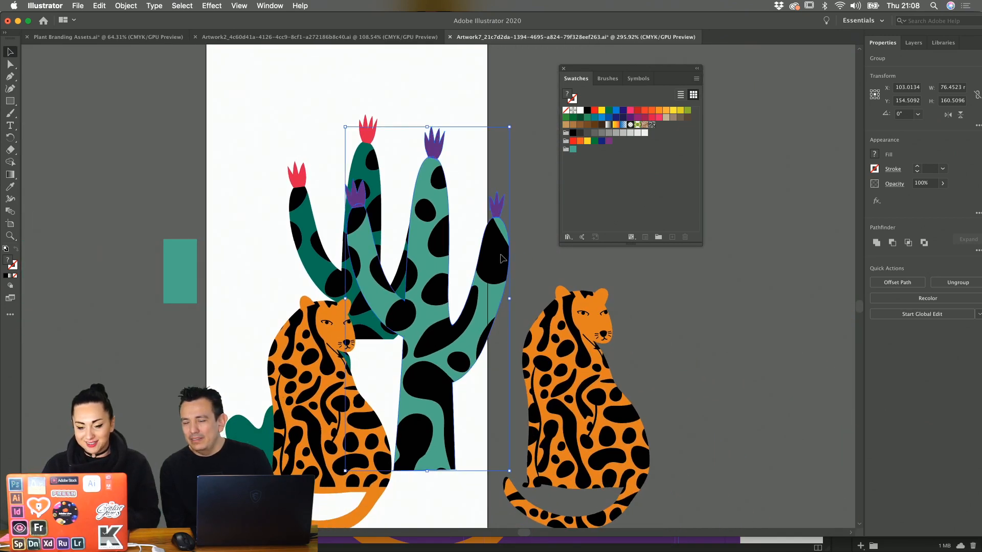
left_click_drag(501, 258, 441, 240)
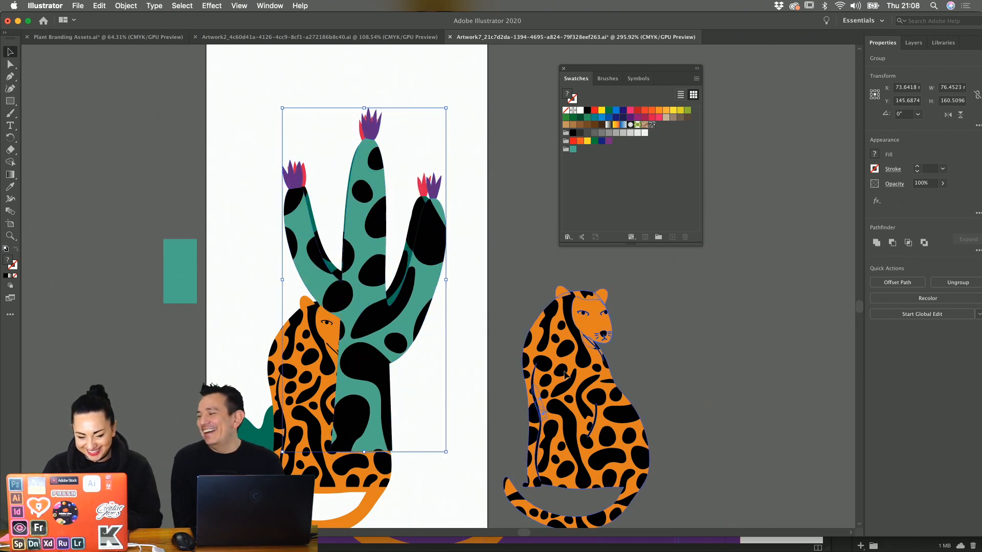
left_click_drag(565, 376, 307, 368)
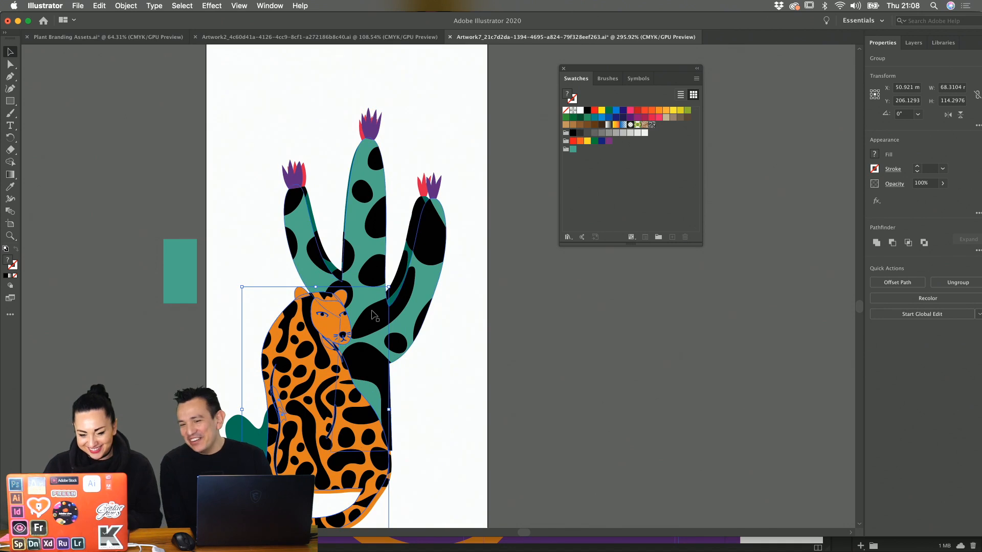
- Try deleting the pasted artwork together with the original cactus's black markings, and undo the deletions
left_click(418, 294)
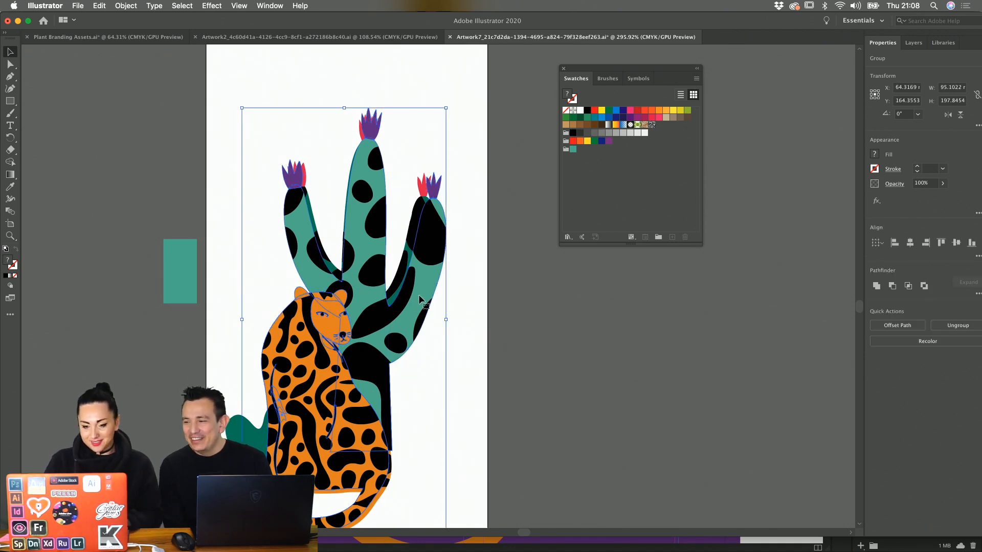
key("Delete")
left_click(403, 283)
key("Delete")
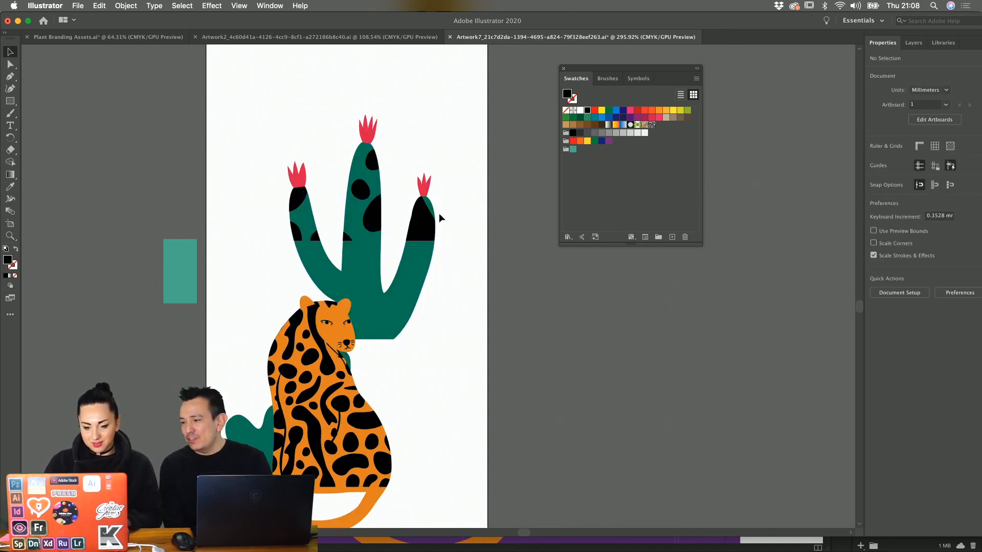
left_click(417, 228)
key("super+z")
key("super+z")
key("super+z")
key("super+z")
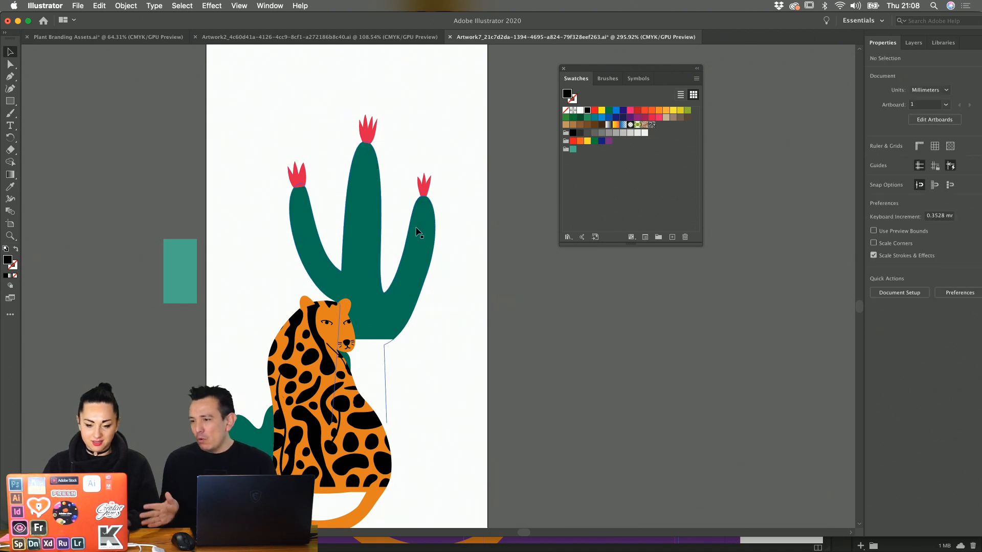
- Move the pasted cactus off the artboard beyond the green sample rectangle and cut both clipped spot groups from the original cactus
left_click(502, 267)
left_click_drag(445, 246, 119, 280)
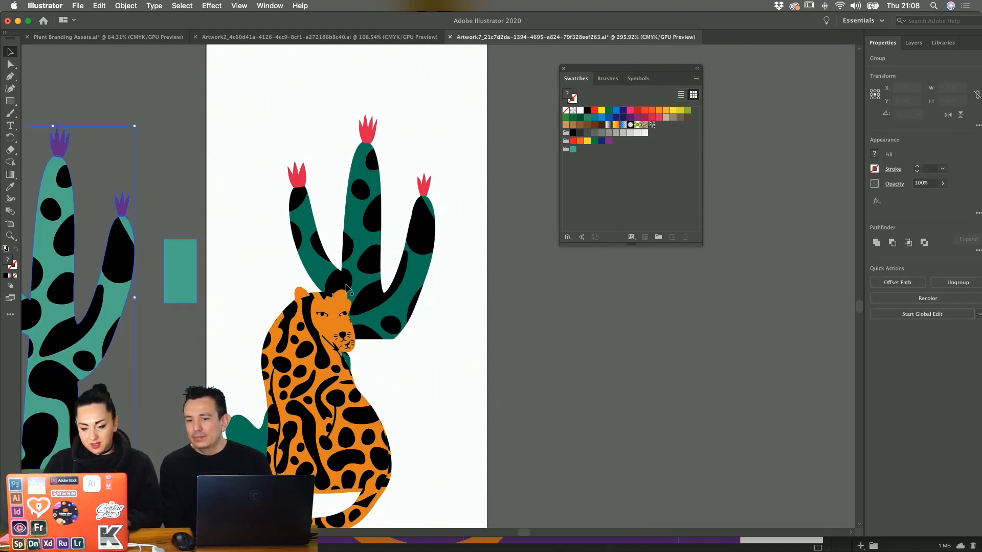
left_click(417, 292)
left_click(420, 237, "shift")
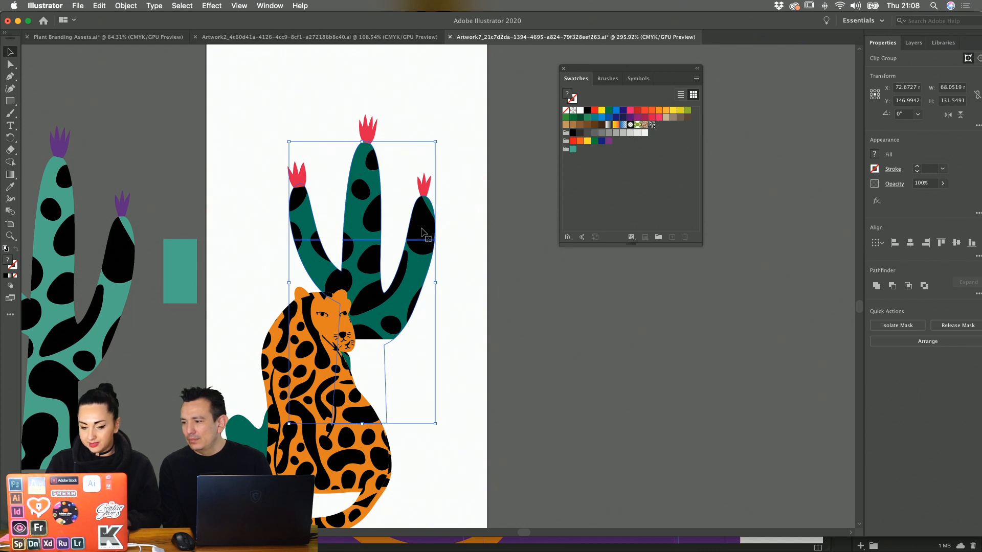
key("i")
left_click(423, 233)
key("super+shift+a")
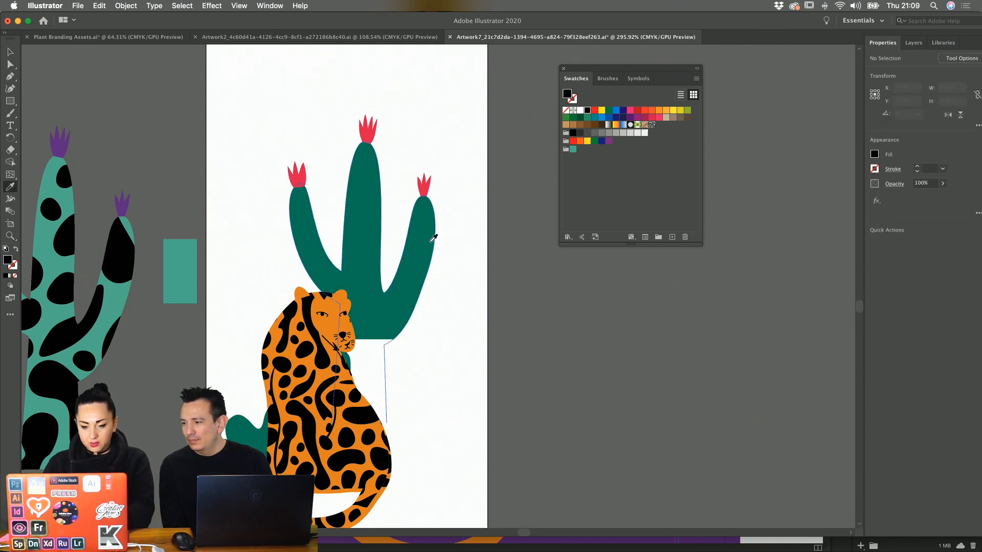
key("v")
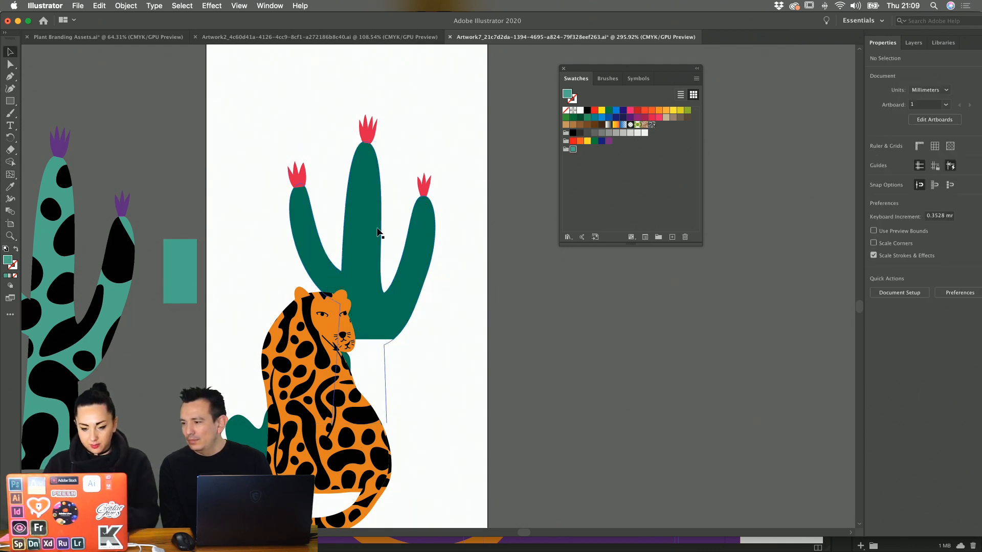
- Recolour the original dark green cactus with the light green of the sample rectangle and paste its cut spots back in front
double_click(379, 233)
left_click(378, 232)
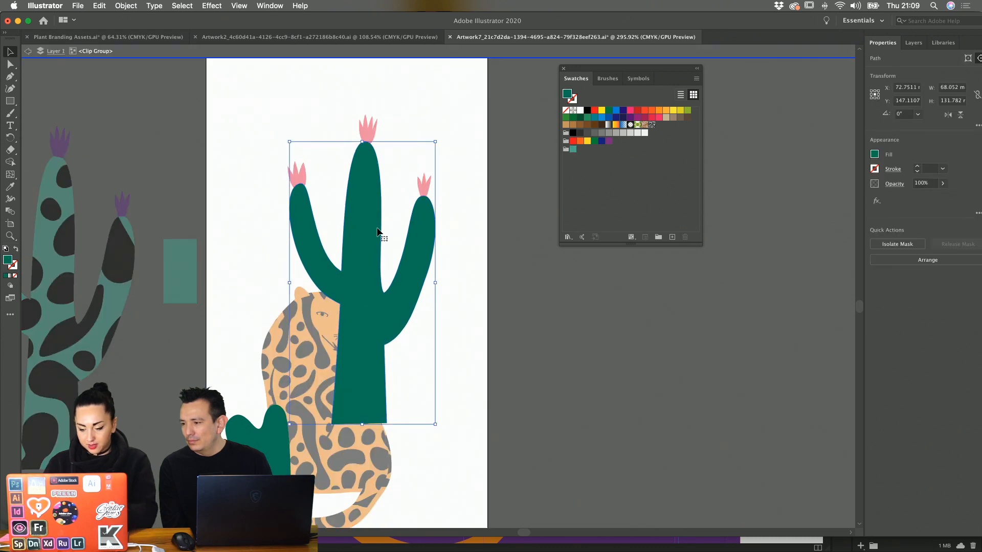
key("i")
left_click(196, 249)
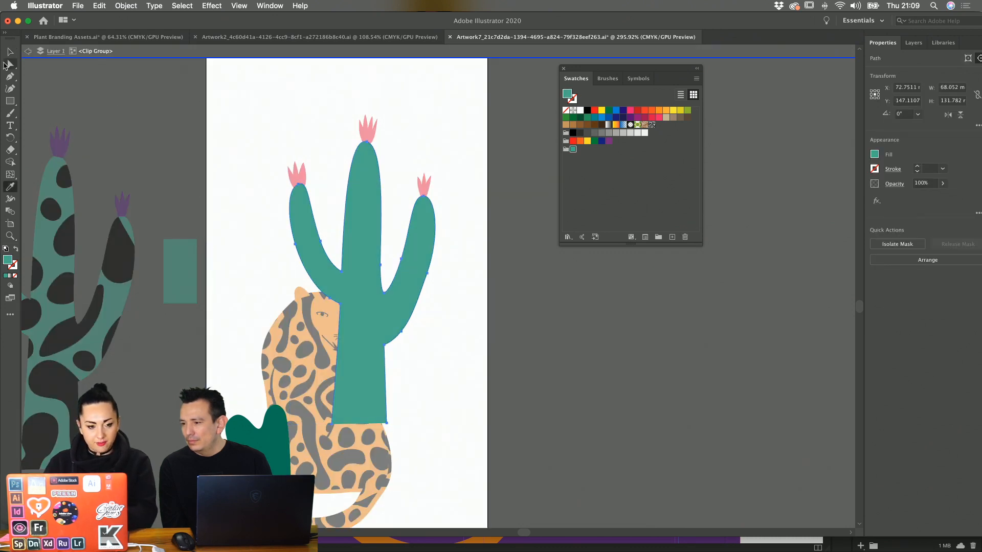
key("v")
double_click(529, 230)
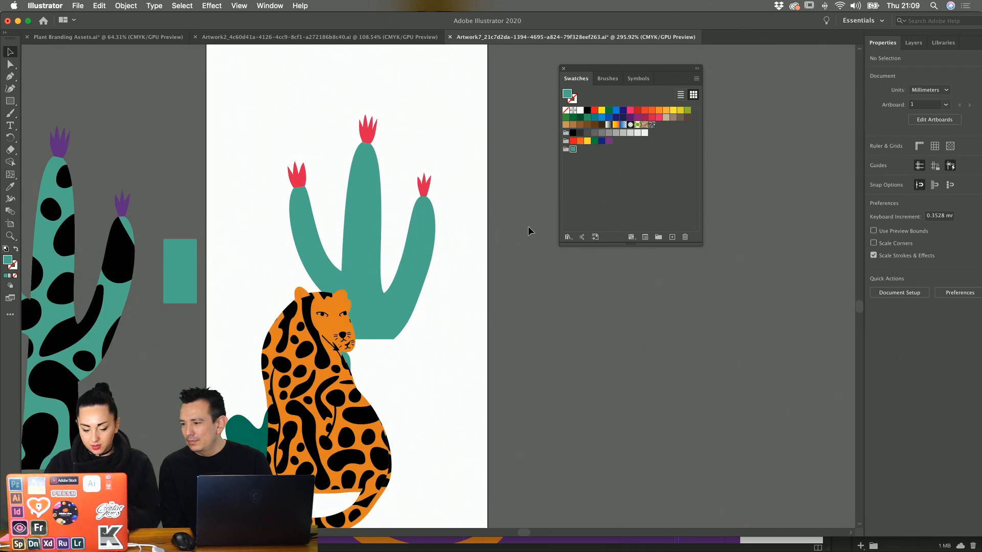
key("super+f")
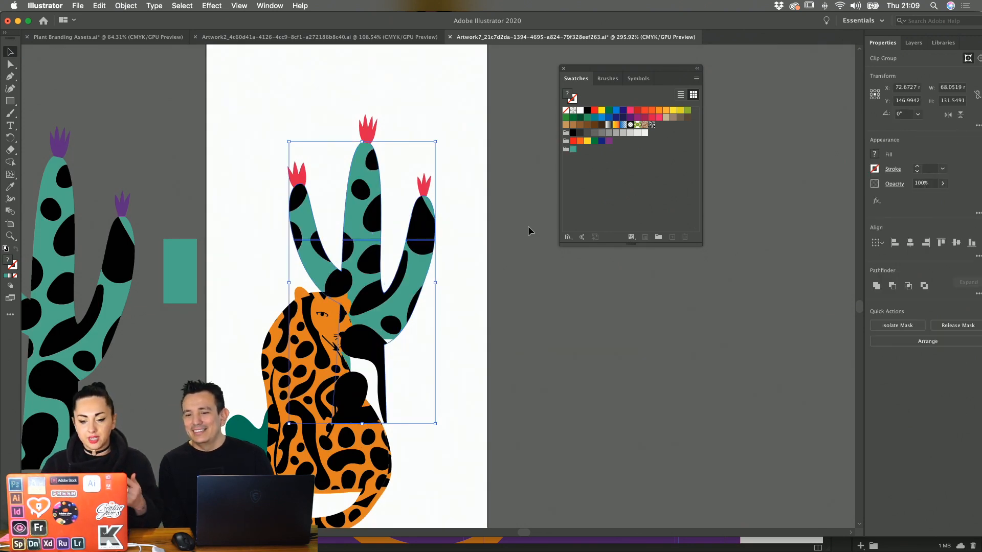
- Recolour the small dark green plant behind the leopard with the cactus's light green
double_click(249, 438)
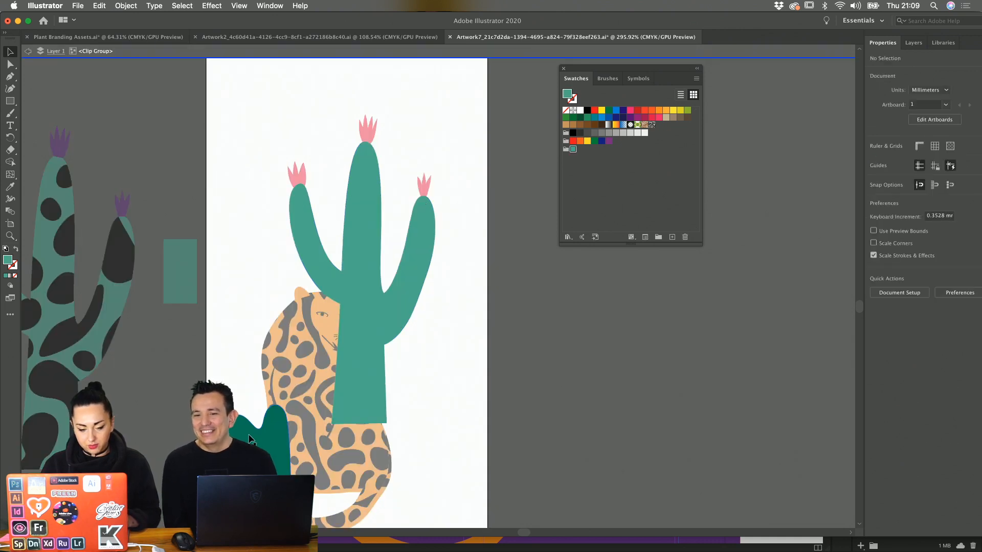
left_click(249, 439)
key("i")
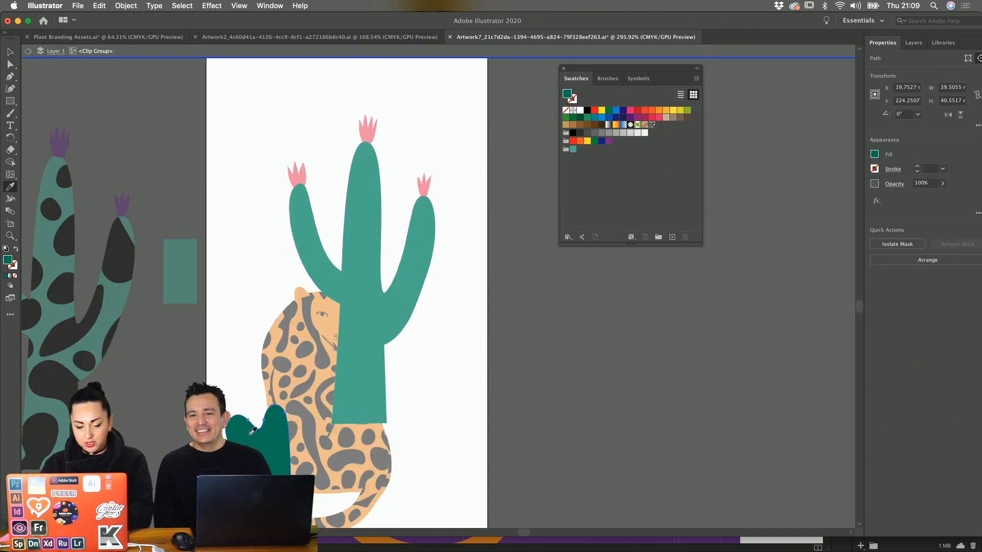
left_click(376, 234)
key("v")
double_click(534, 273)
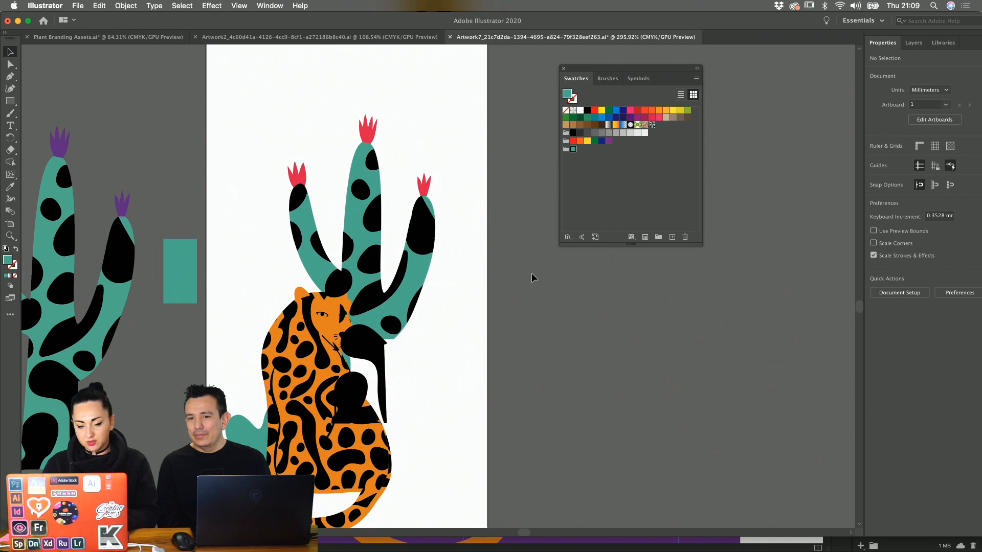
left_click(381, 315)
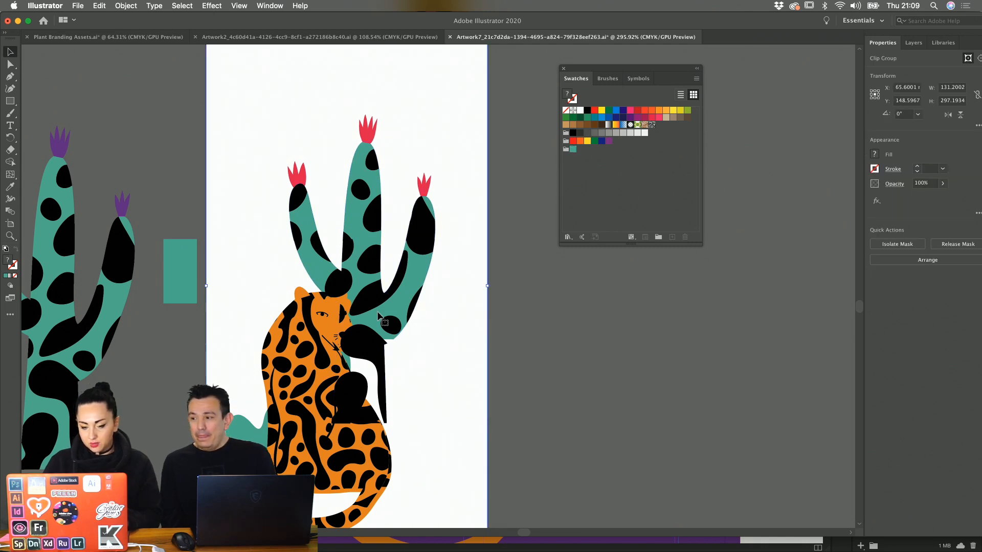
double_click(367, 298)
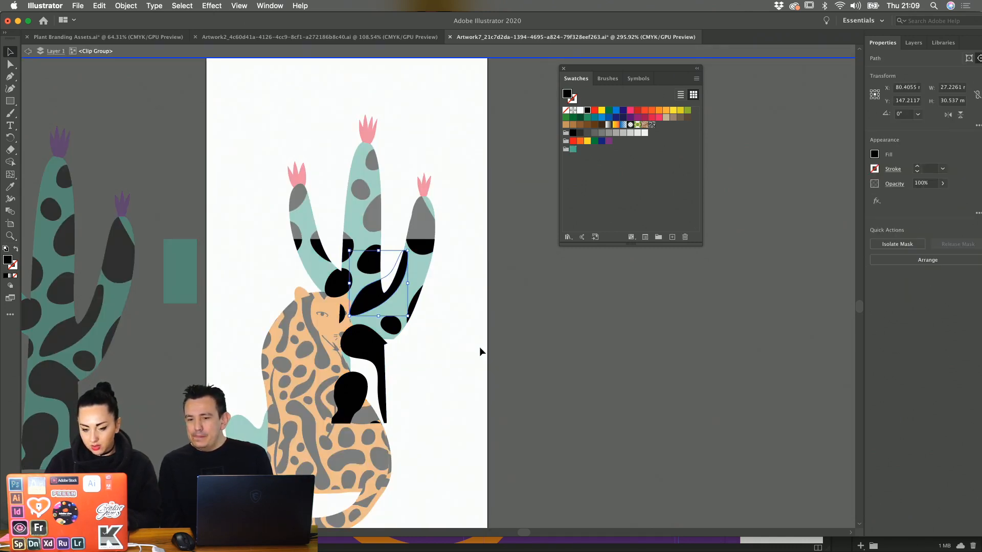
left_click(480, 347)
left_click(385, 368)
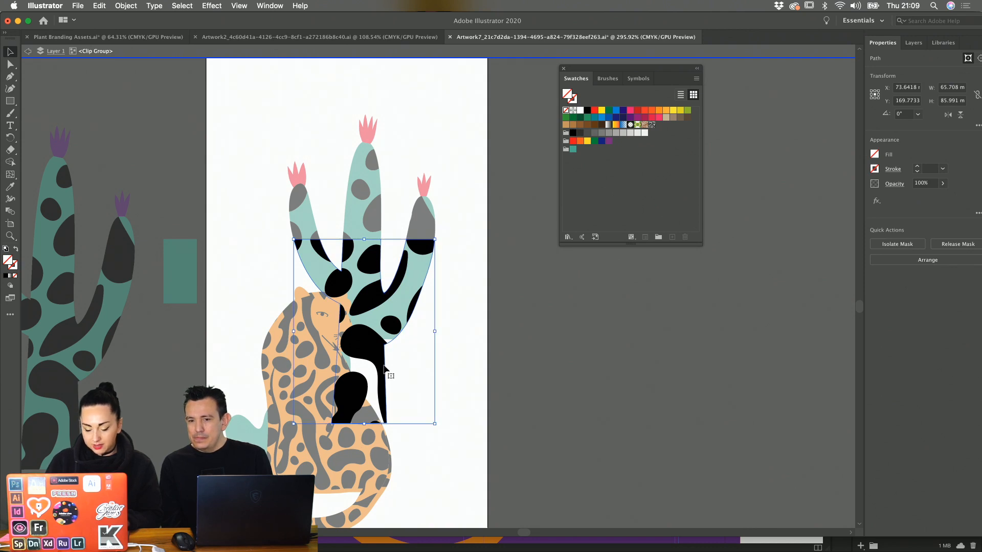
double_click(447, 377)
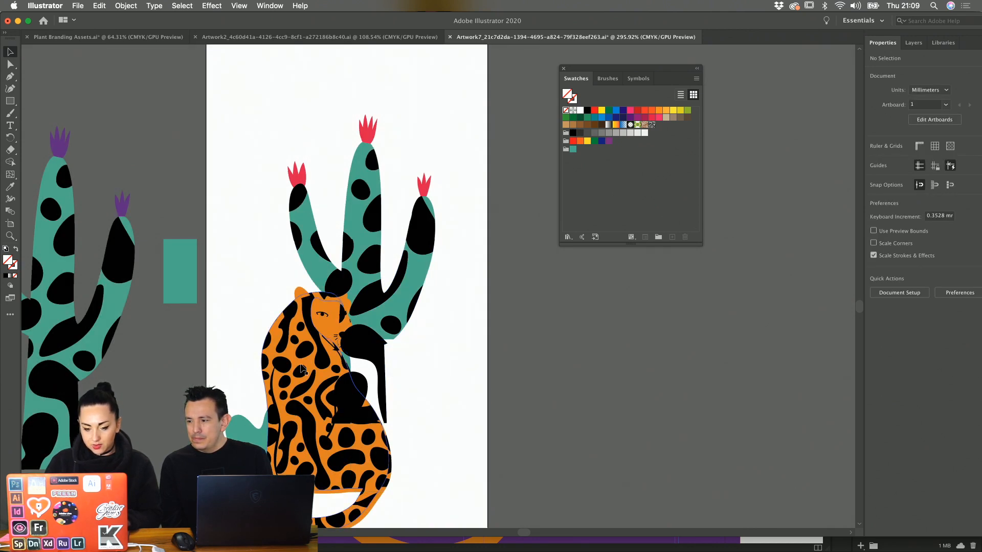
- Bring the pasted leopard in front of the cactus's spot groups
left_click(302, 369)
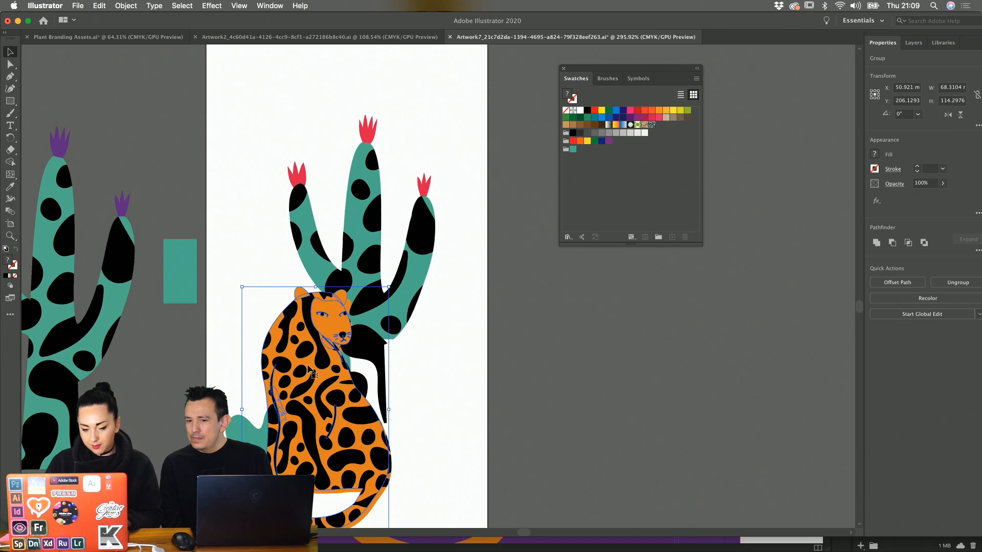
left_click(350, 306)
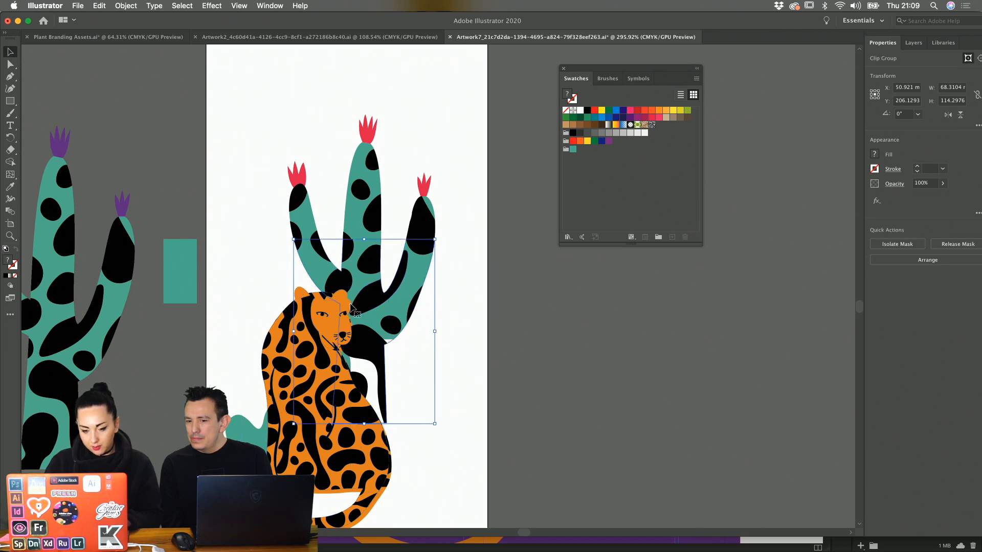
left_click(547, 337)
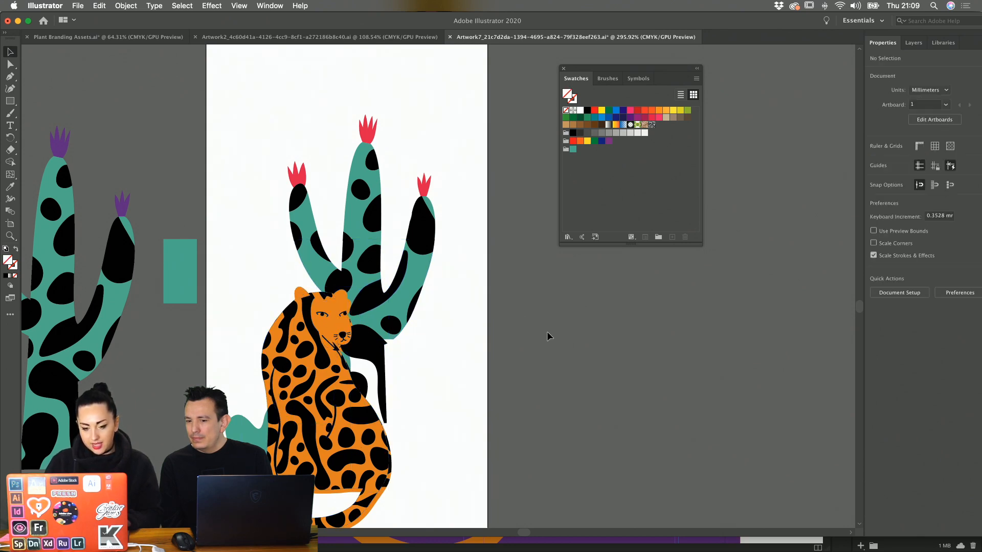
- Reposition the pasted leopard so it fully covers the original leopard and its plain orange tail
scroll(547, 336, "down", 3)
left_click_drag(387, 383, 616, 352)
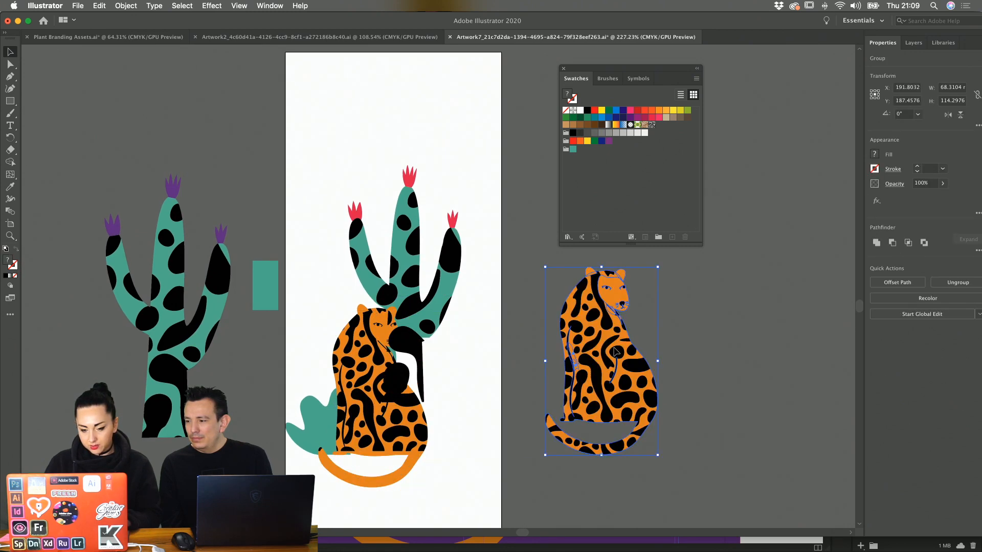
key("cmd+z")
left_click_drag(438, 411, 397, 395)
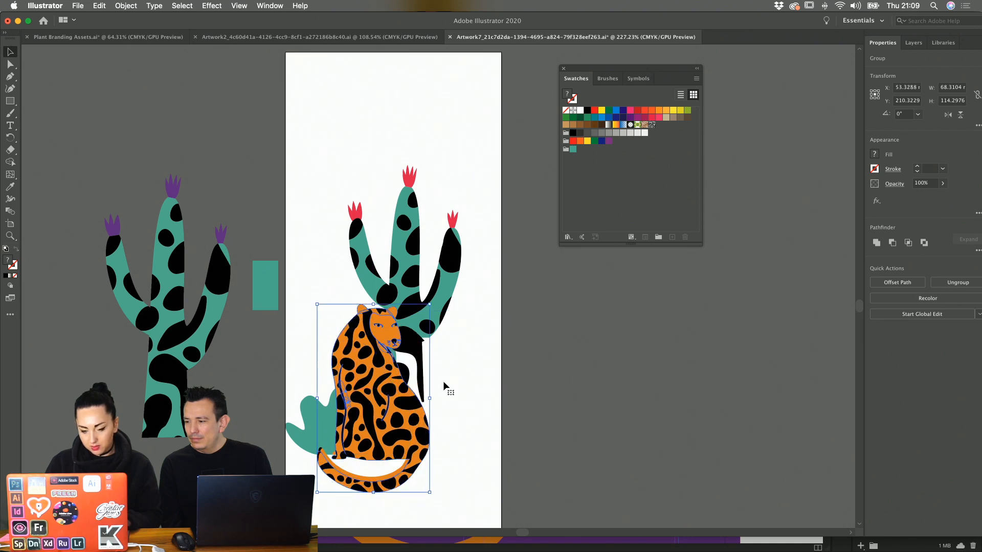
left_click(539, 397)
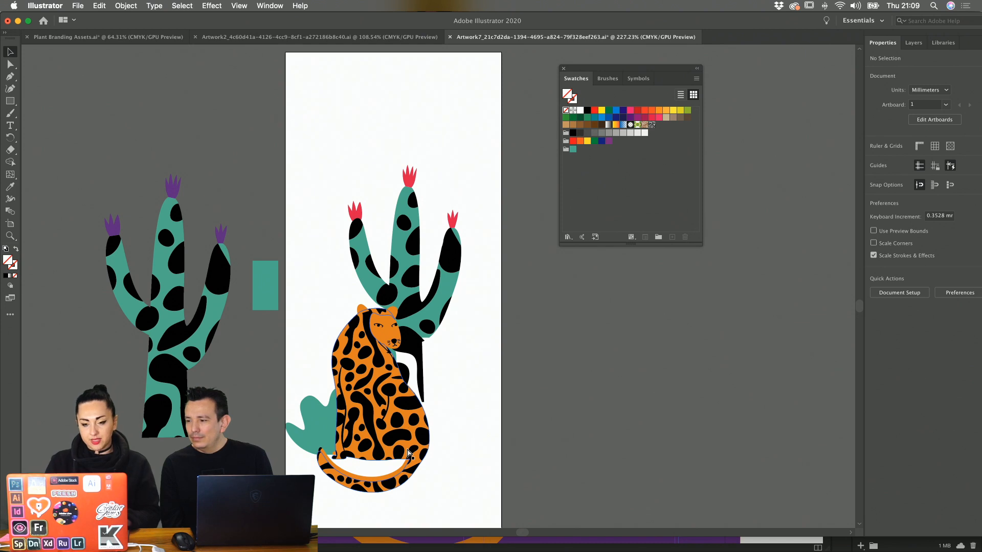
- Save the Artwork 7 document and switch to the menu layout in Adobe InDesign
key("super+s")
mouse_move(479, 545)
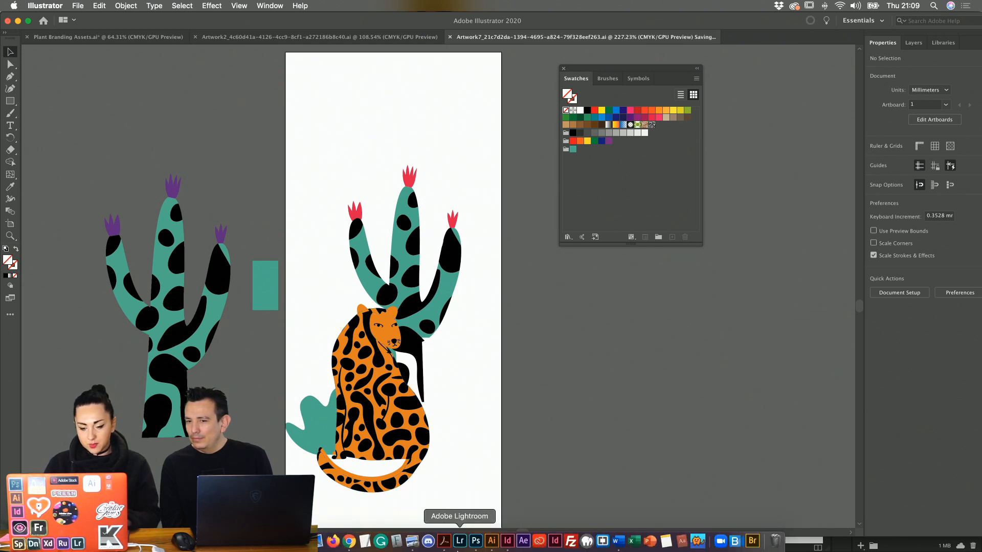
left_click(508, 543)
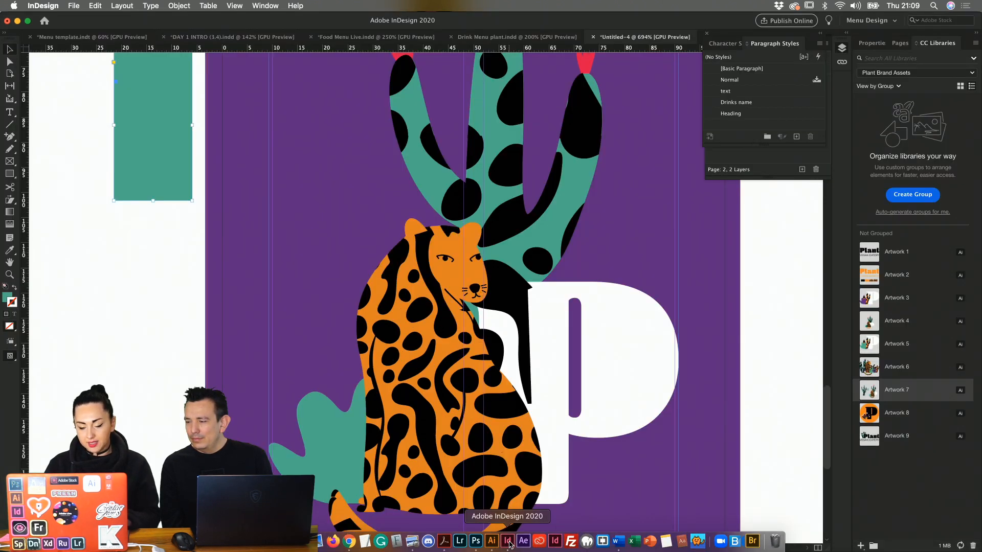
- Open the Artwork 7 library graphic for editing in Adobe Illustrator
left_click_drag(145, 169, 131, 249)
scroll(450, 310, "down", 2)
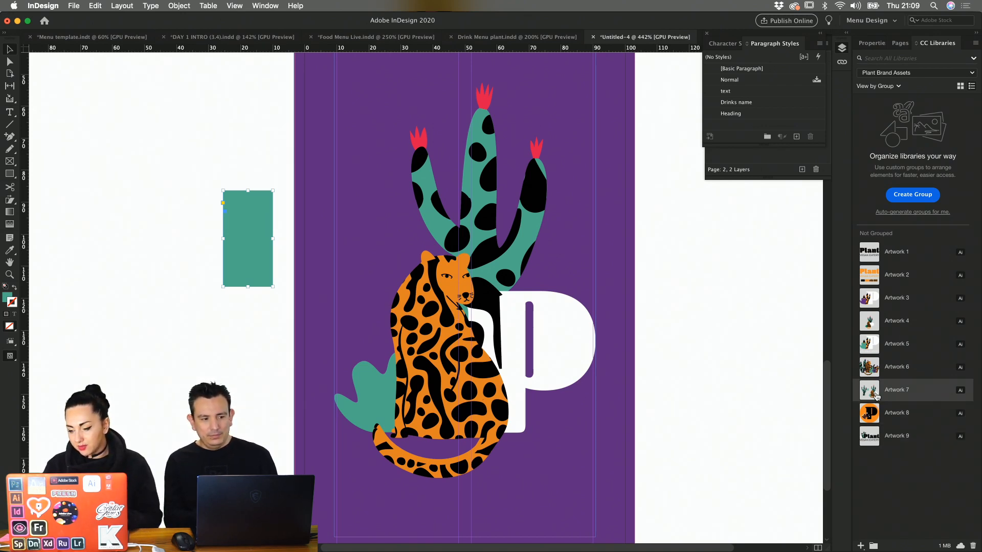
double_click(872, 391)
left_click_drag(873, 391, 502, 353)
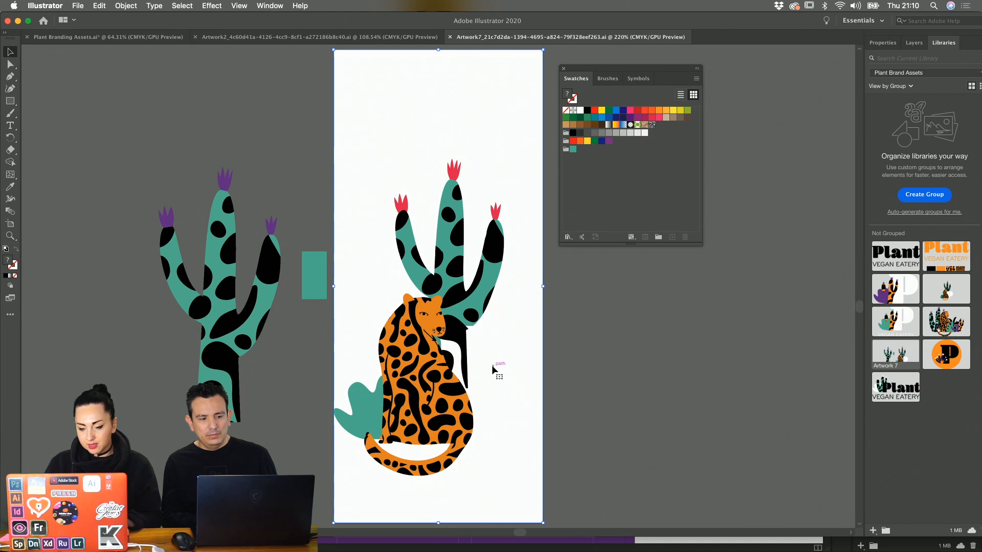
double_click(492, 365)
double_click(511, 350)
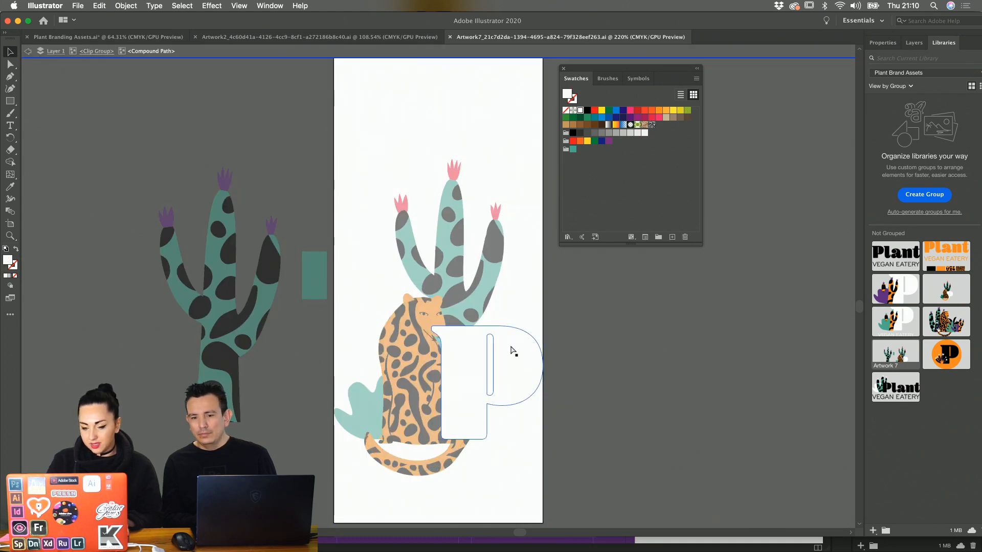
double_click(652, 380)
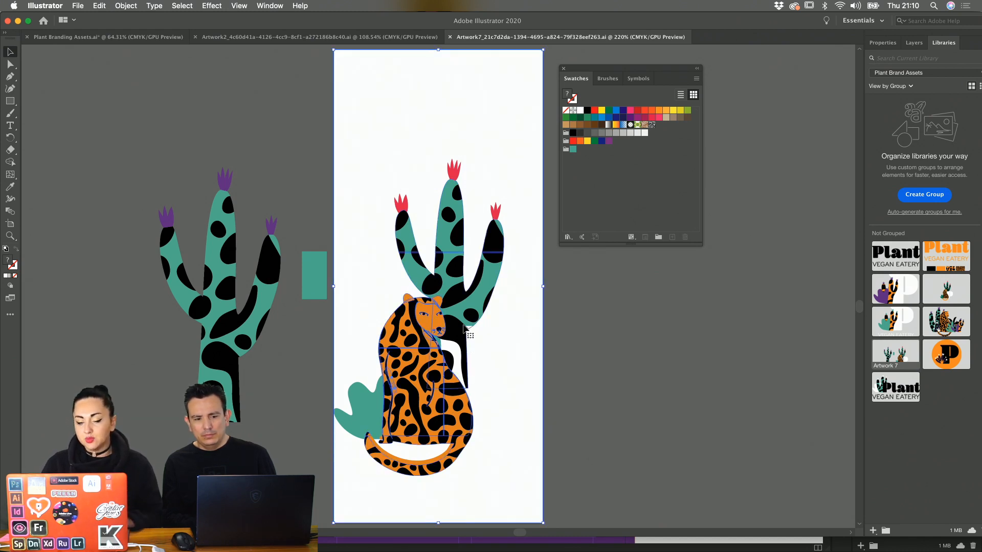
- Replace the leopard artwork on the artboard with the purple-flowered cactus, save the document and switch back to Adobe InDesign
left_click_drag(473, 375, 81, 404)
left_click_drag(190, 302, 415, 291)
key("super+s")
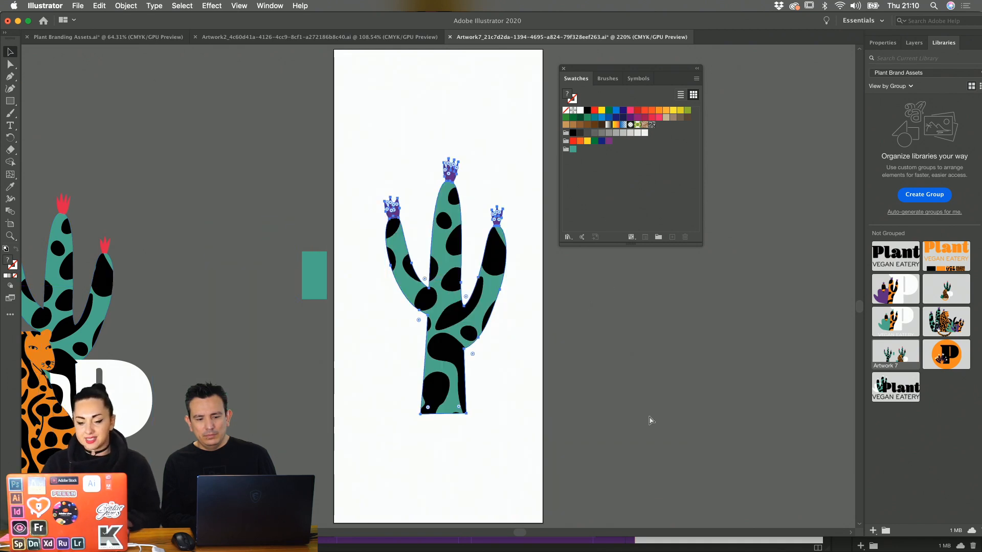
left_click(505, 548)
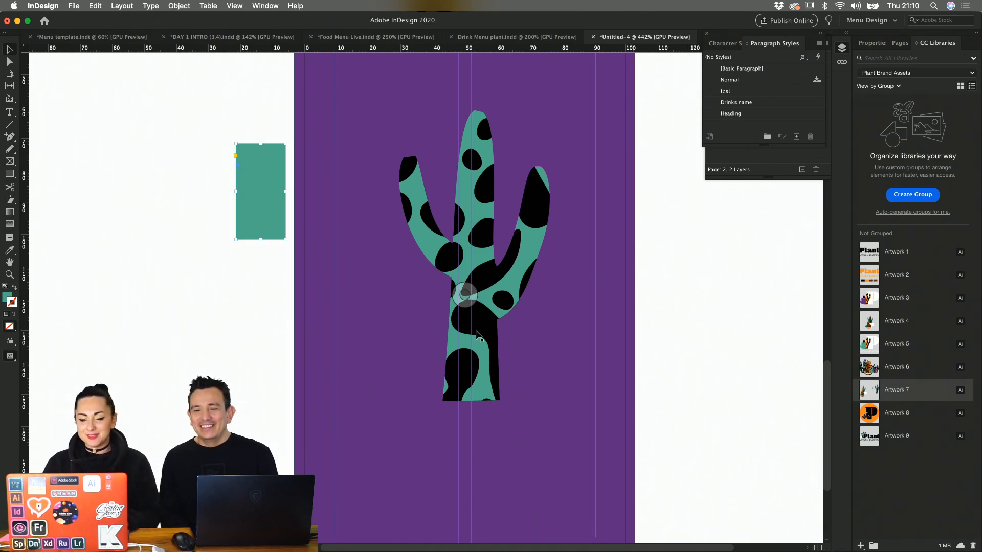
- Export only page 1 of the menu as an interactive PDF named Drink Final Front, then close its preview
scroll(463, 332, "down", 15)
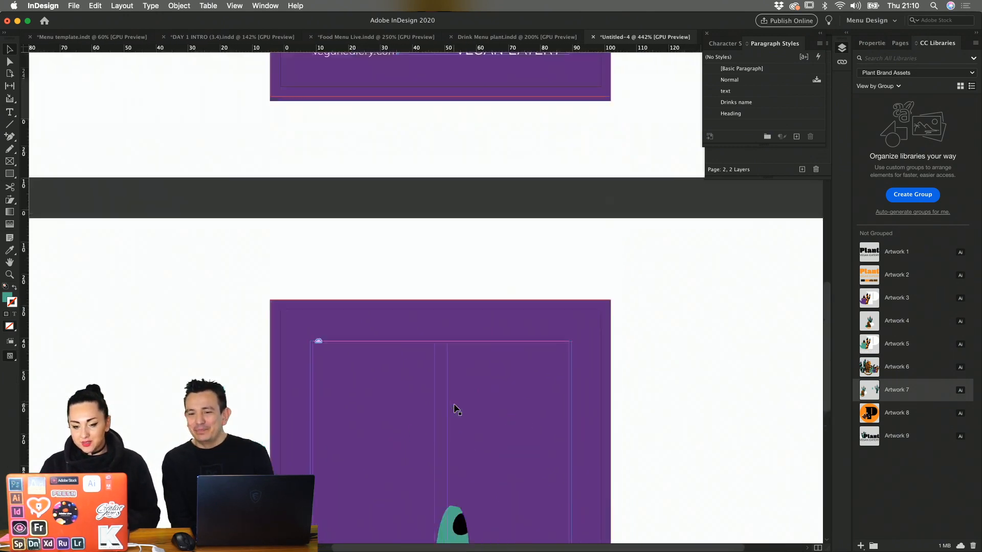
scroll(457, 409, "left", 3)
scroll(457, 409, "down", 2)
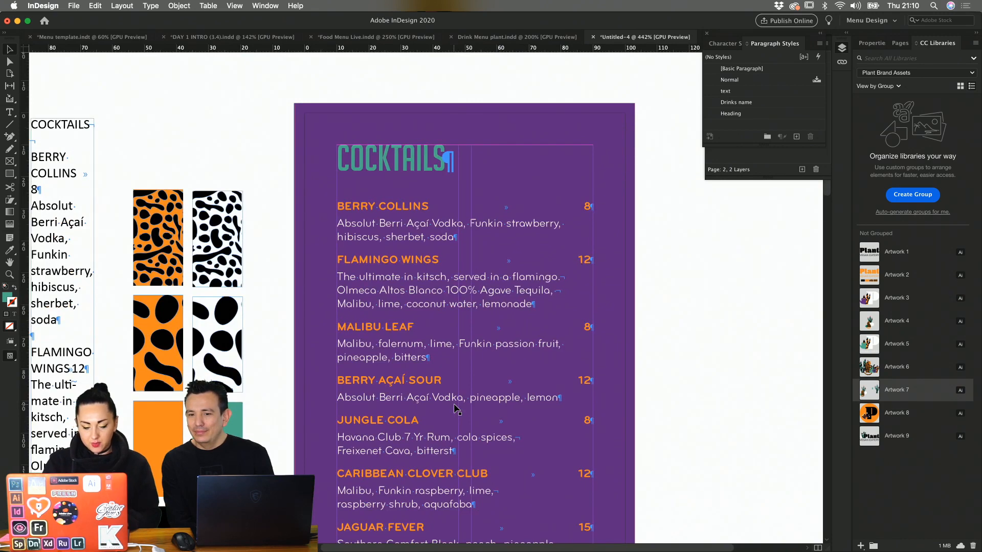
key("super+e")
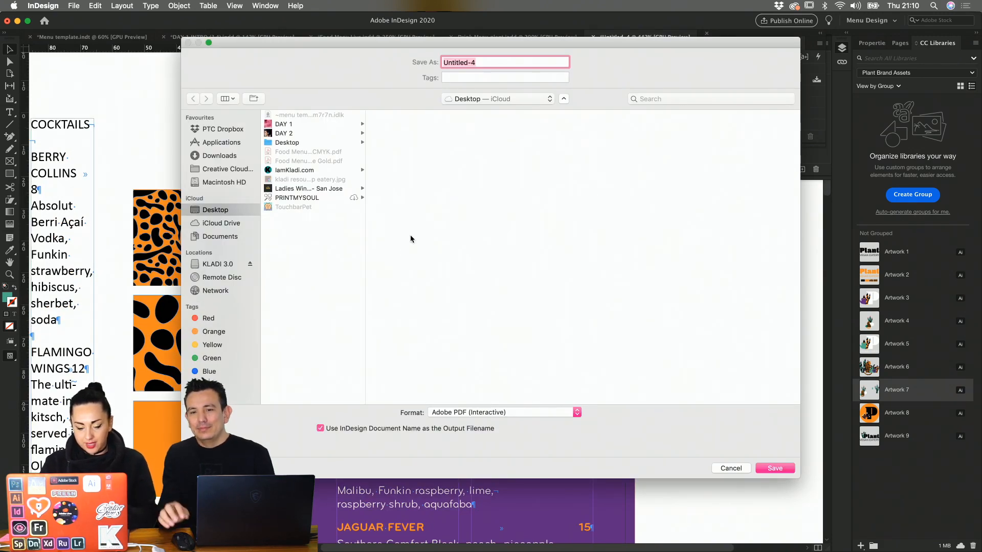
type("Drink Final")
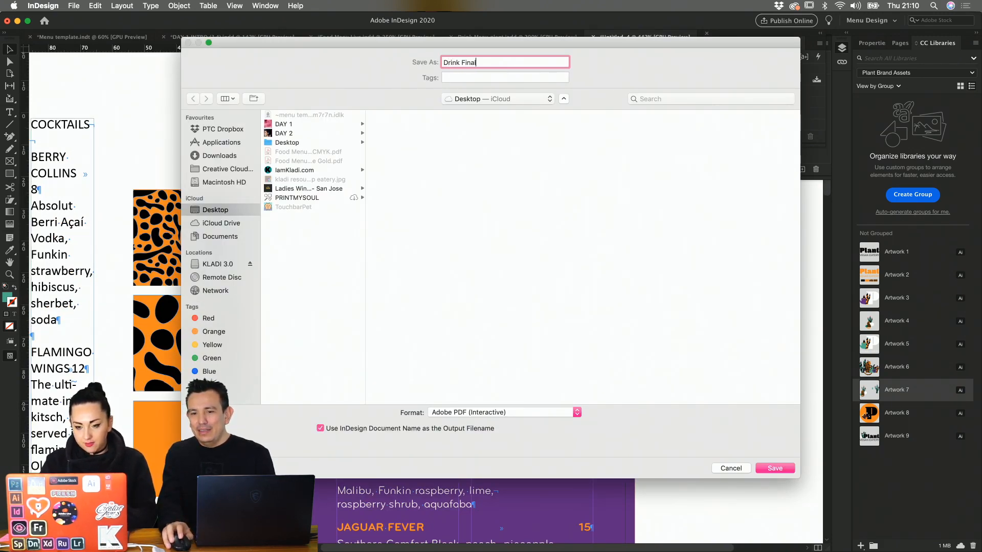
type(" Front")
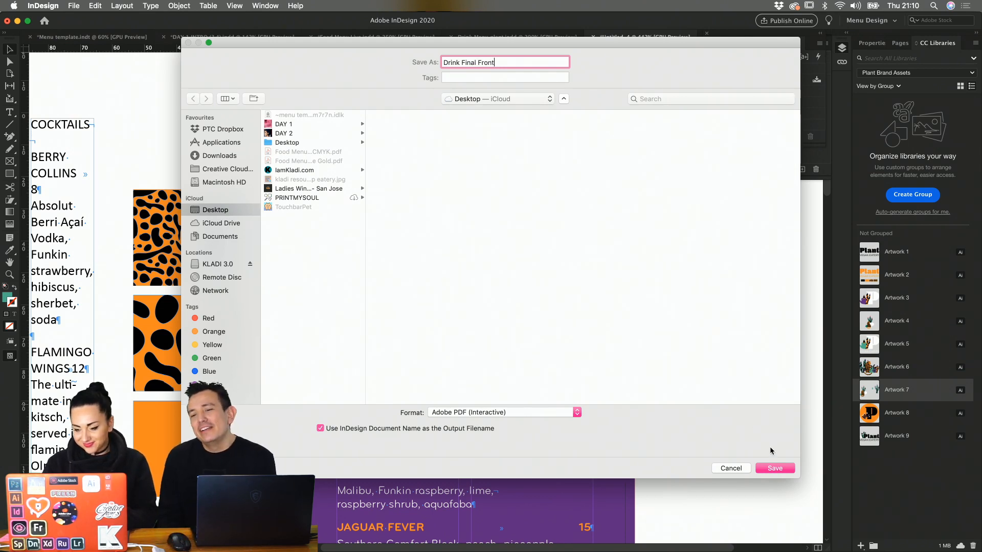
left_click(774, 467)
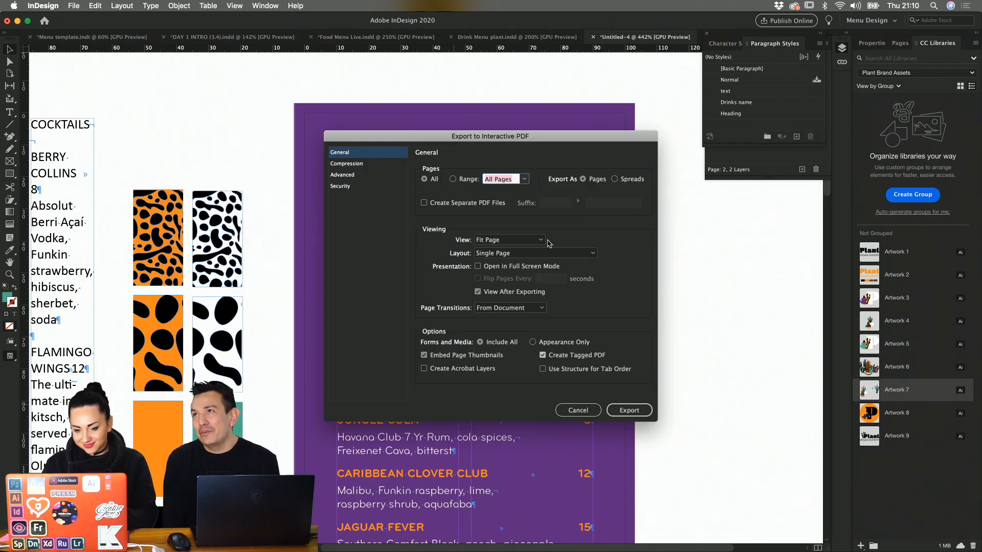
type("1")
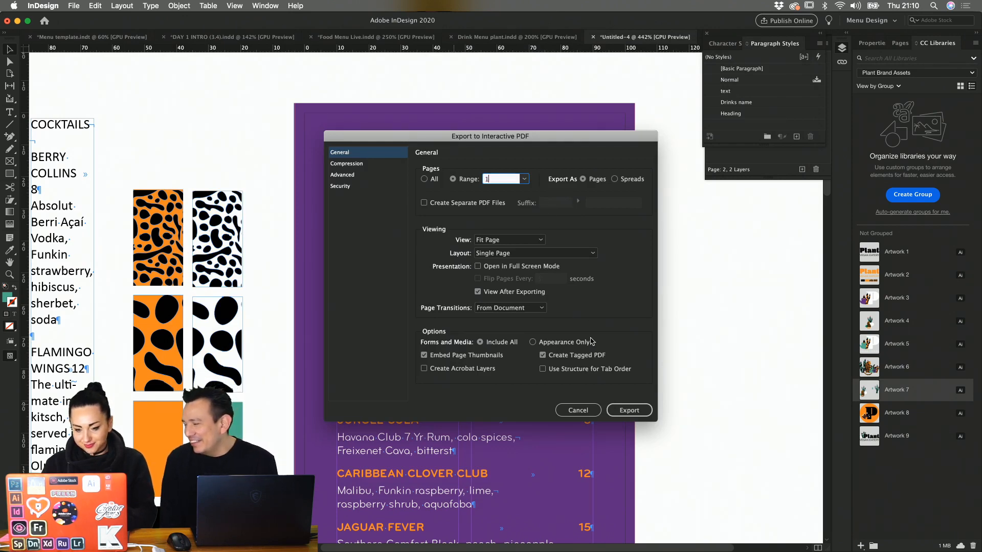
left_click(629, 409)
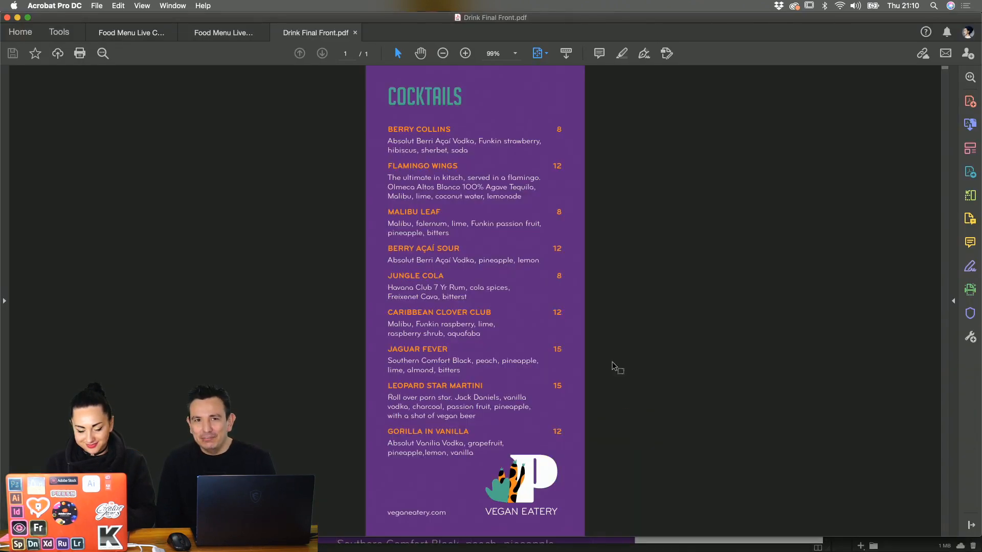
key("super+w")
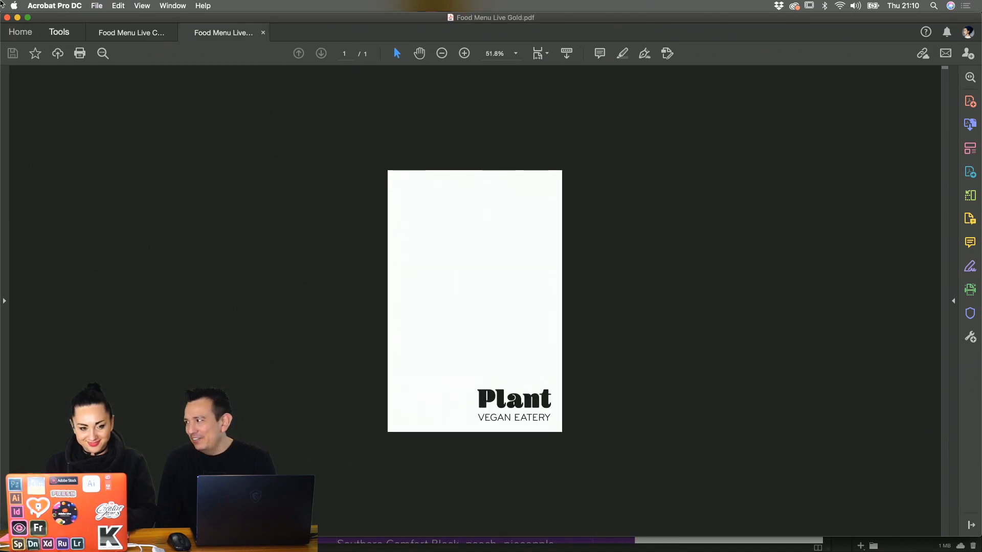
- Move Drink Final Front.pdf away from the desktop's other files and switch to the Menu Mock up document in Adobe Photoshop
mouse_move(0, 0)
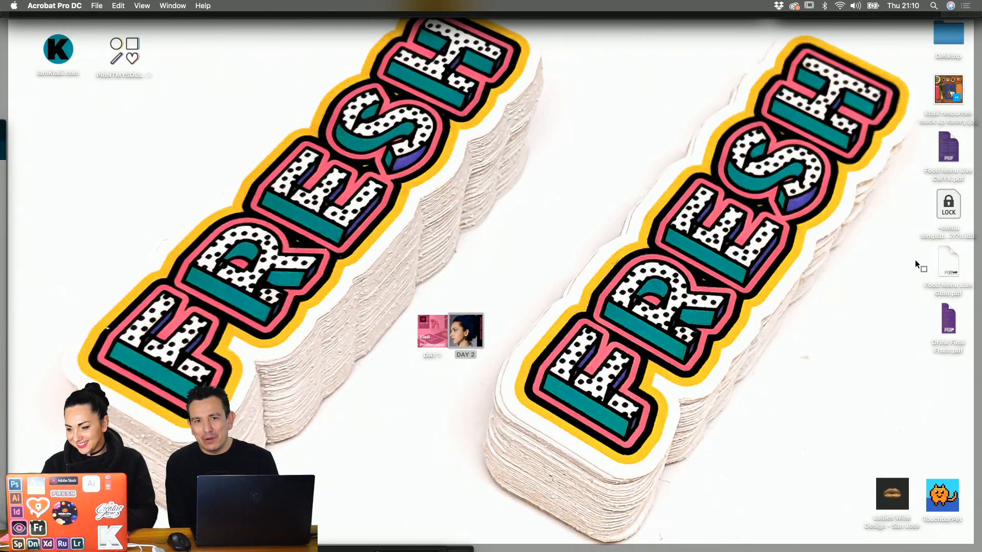
left_click_drag(948, 320, 735, 334)
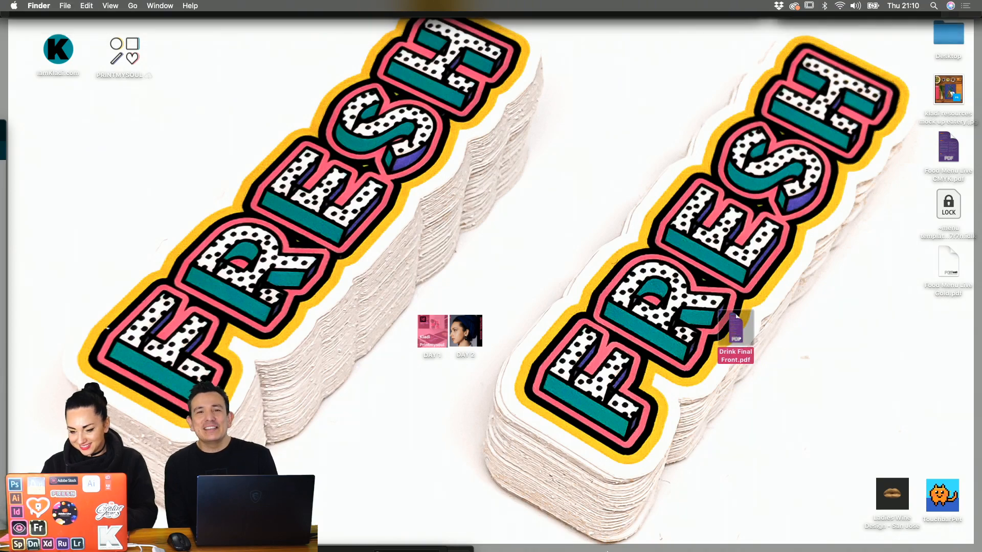
left_click(477, 541)
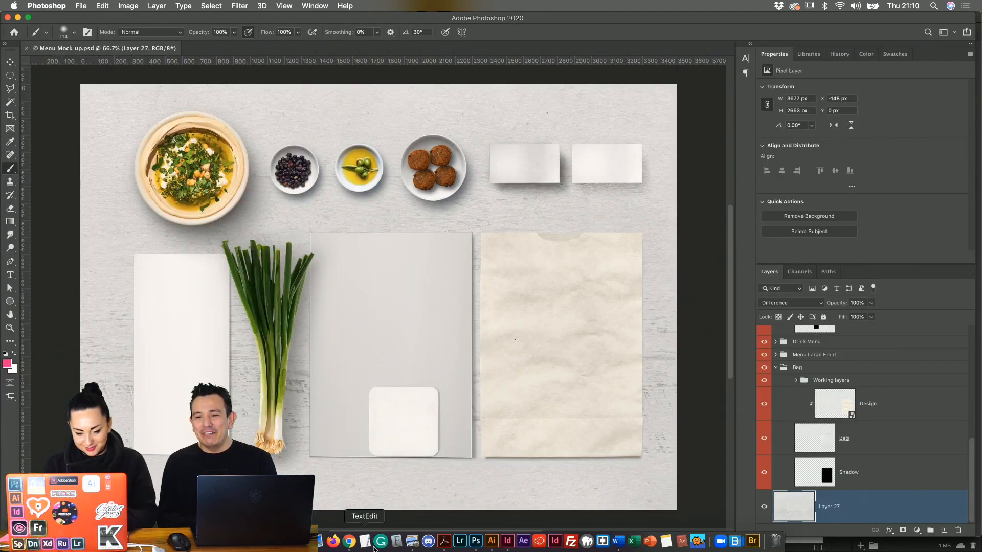
- Switch to Google Chrome, dismiss the Menu Mock up S.psd upload notice and reload the Dropbox Day 1 assets folder
left_click(348, 545)
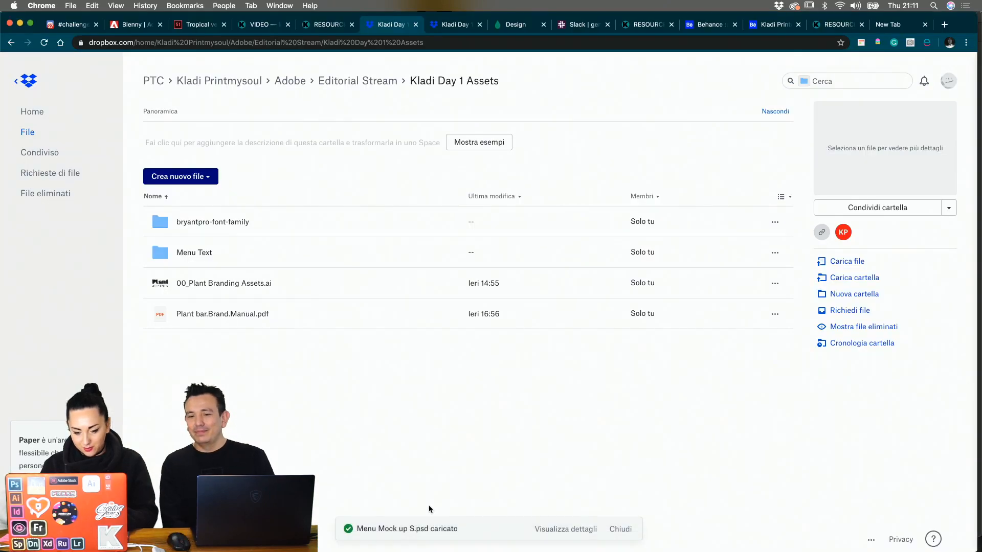
left_click(620, 530)
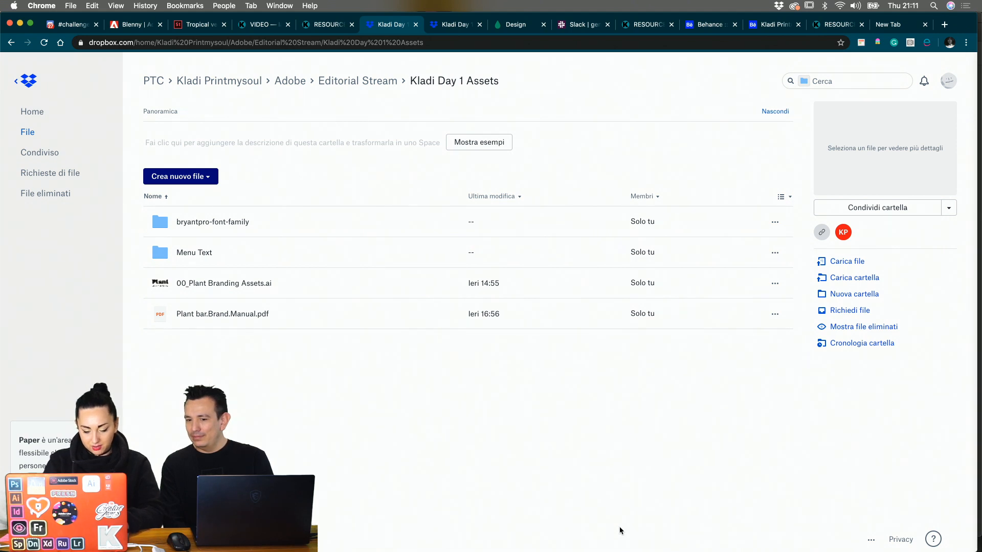
key("super+r")
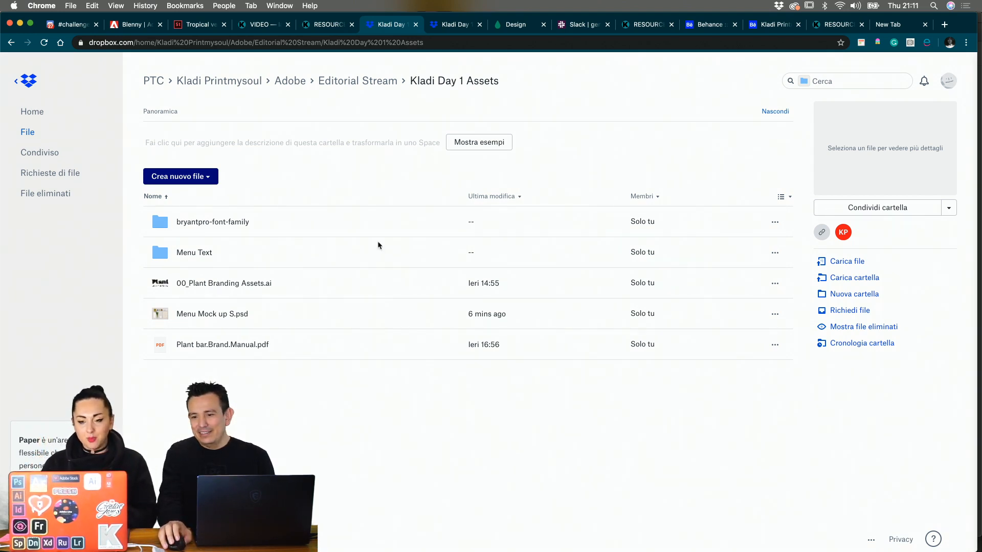
- Go to the website's resources page and follow the Assets Folder link for the Adobe Live editorial stream
left_click(835, 25)
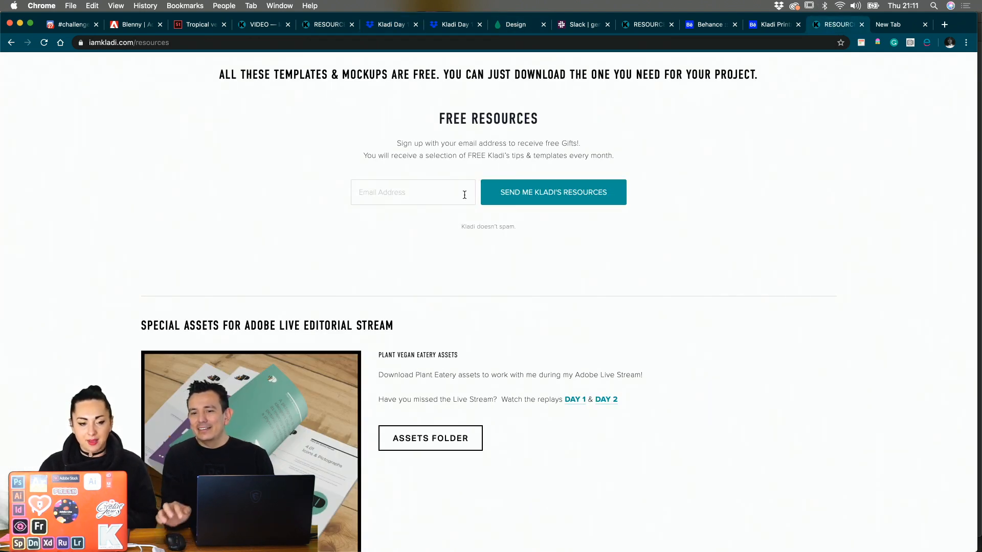
scroll(455, 245, "down", 3)
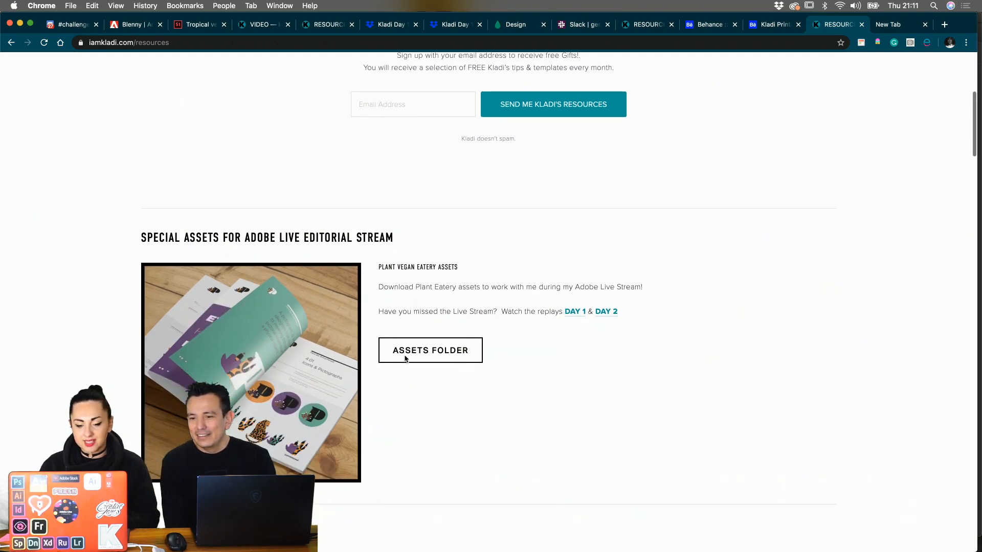
left_click(426, 351)
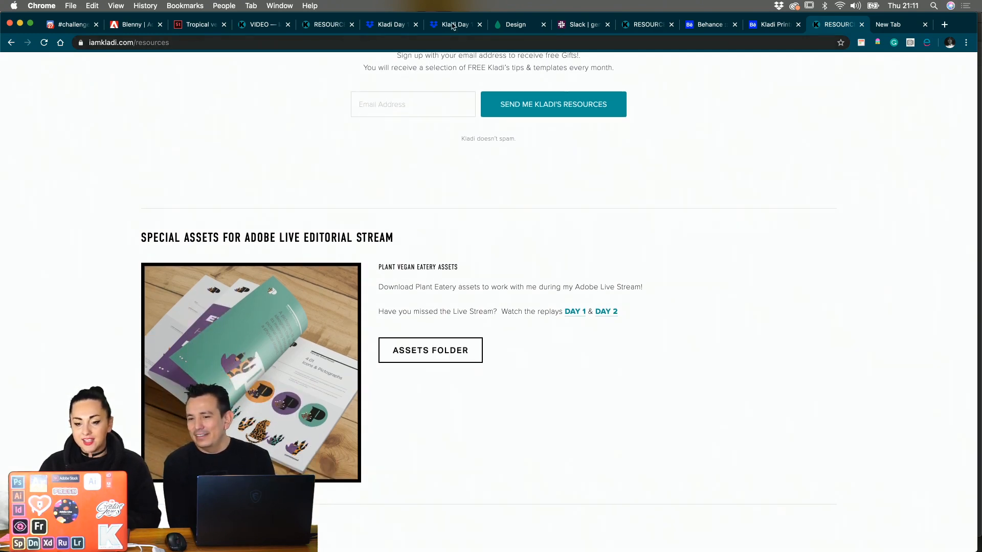
- Return to the Dropbox Day 1 assets folder and open the preview of Menu Mock up S.psd
left_click(387, 27)
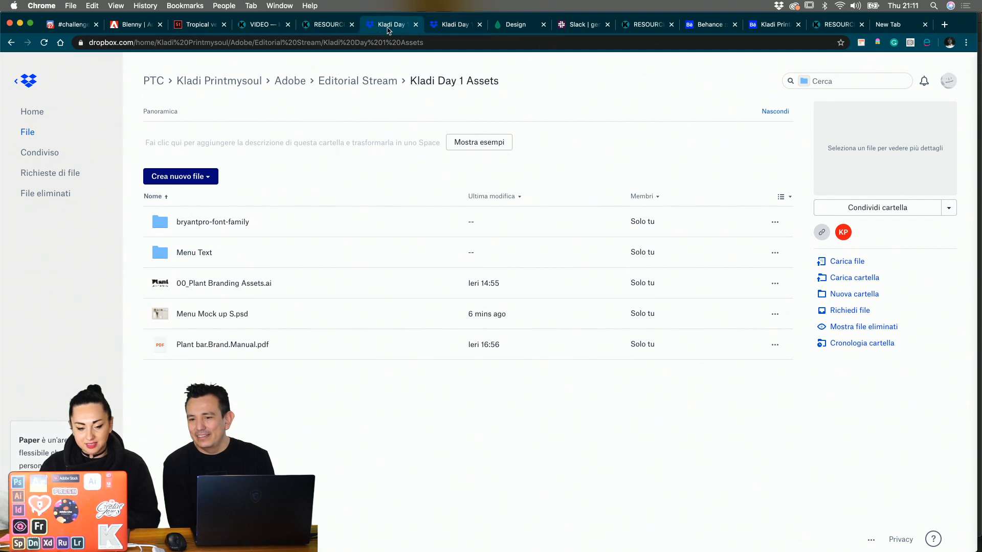
scroll(234, 299, "up", 5)
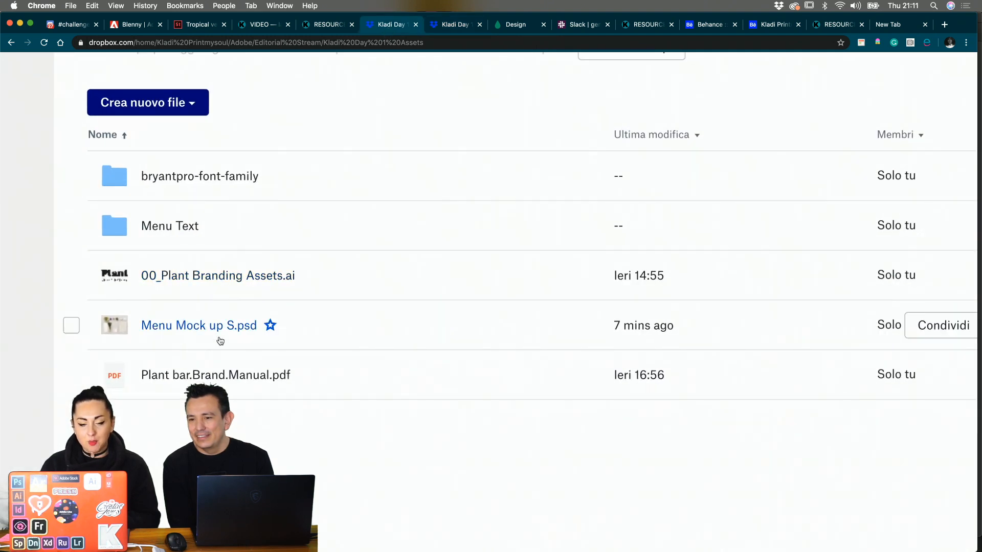
left_click(246, 328)
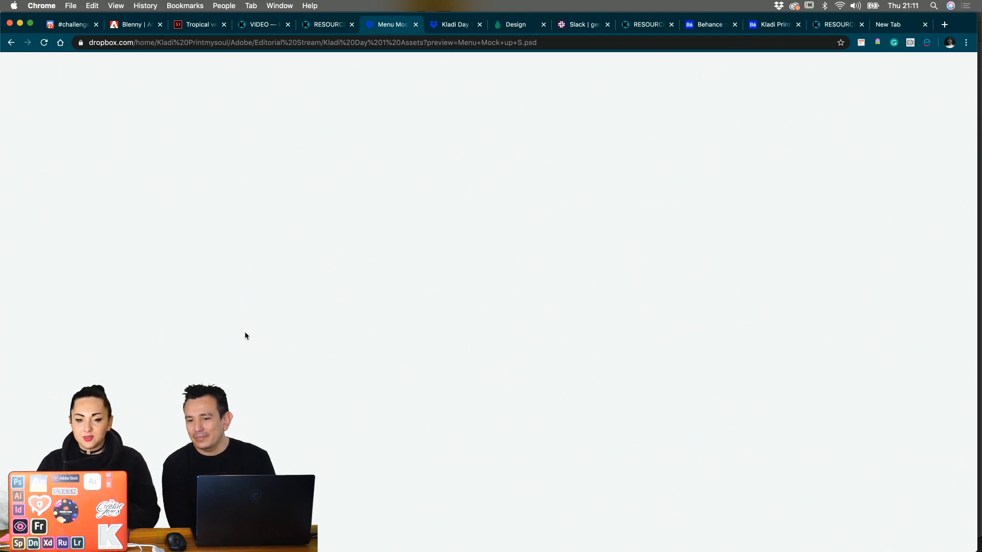
mouse_move(413, 543)
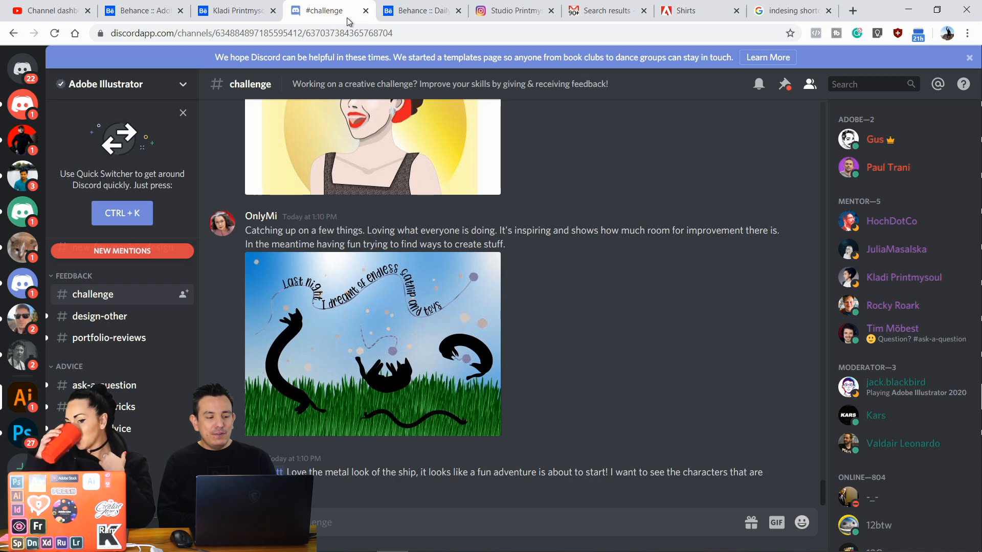
- Check the challenge channel of the Adobe Illustrator Discord server and look through the Illustrator daily challenges on Behance
left_click(81, 299)
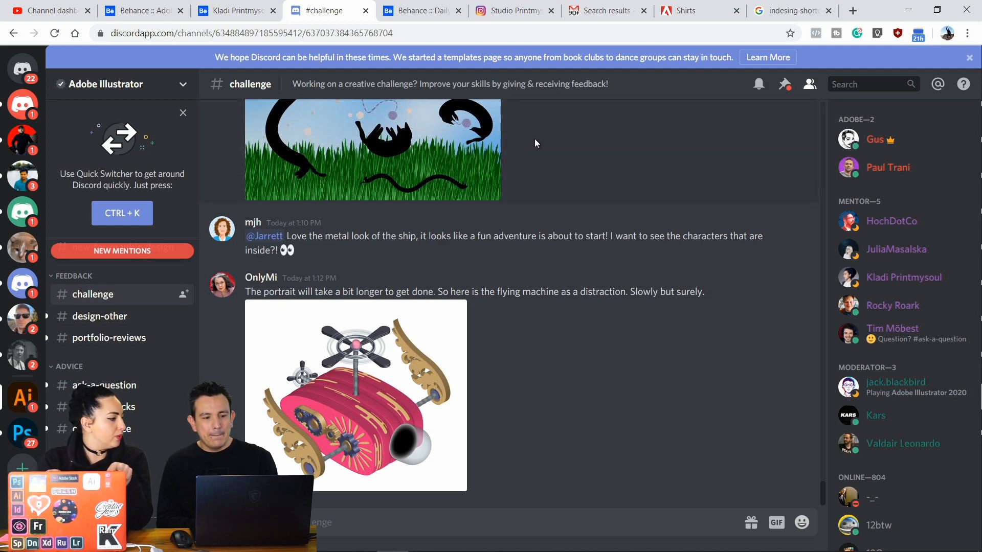
left_click(420, 10)
scroll(358, 328, "down", 5)
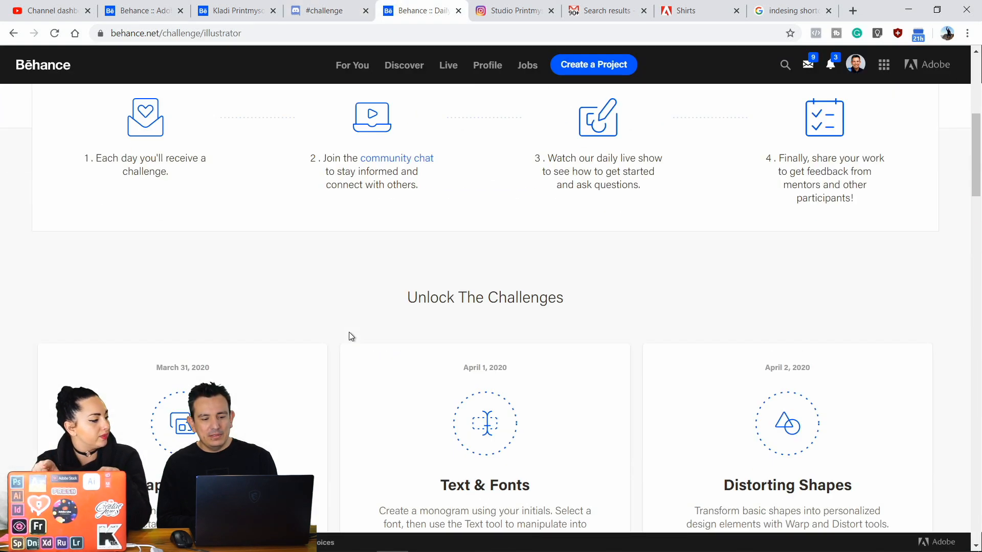
scroll(349, 333, "down", 12)
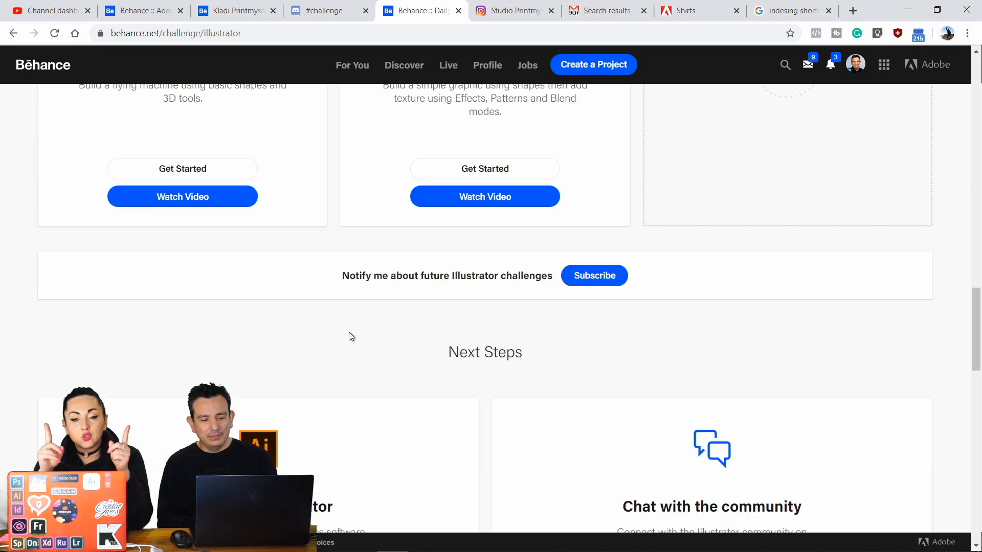
right_click(350, 334)
scroll(310, 329, "up", 2)
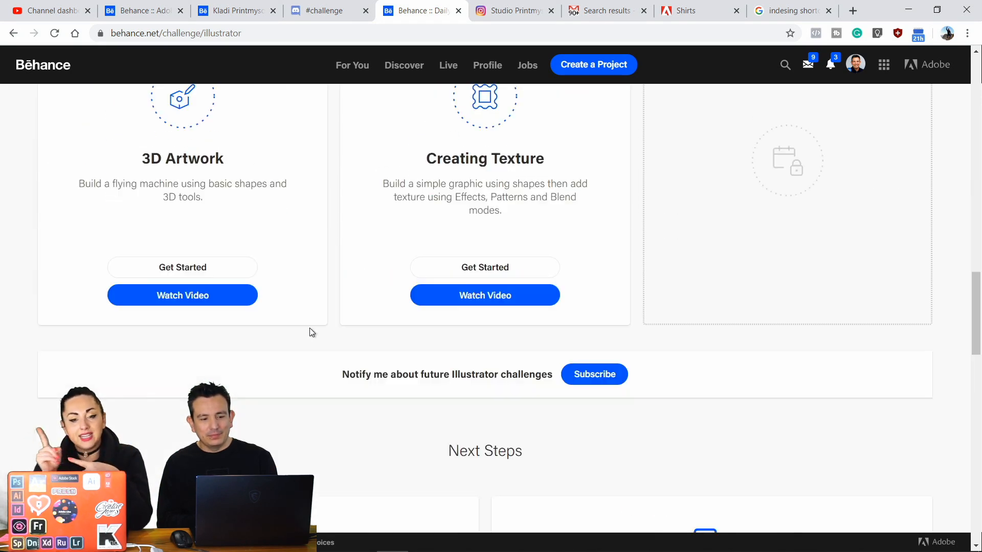
scroll(309, 333, "up", 20)
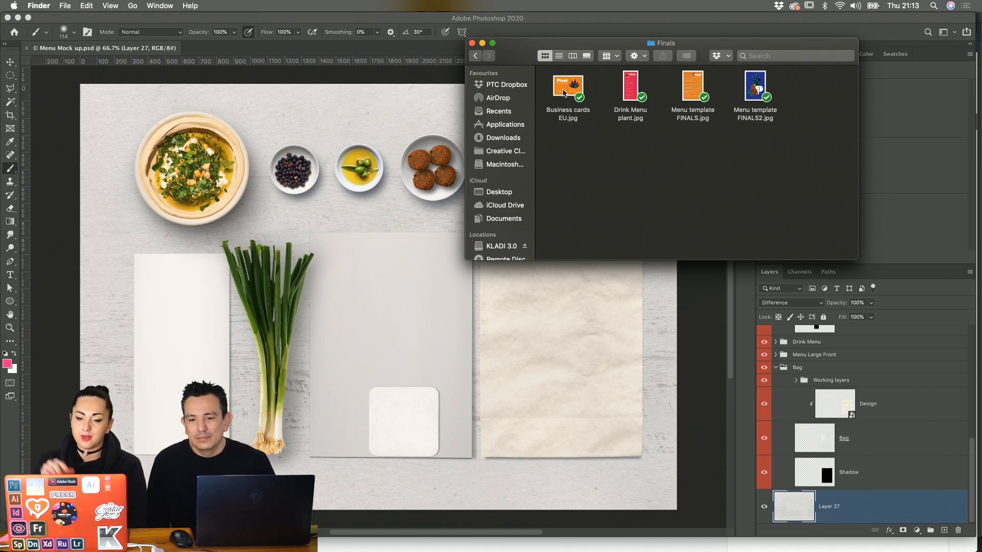
- Preview the Business cards EU.jpg artwork in the Finals folder and close the preview
key("space")
left_click(564, 94)
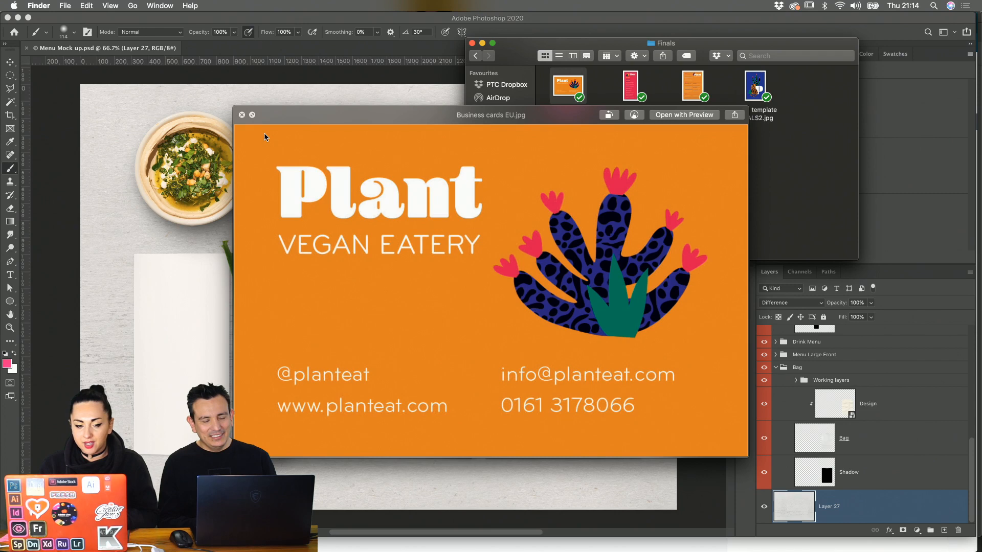
left_click(242, 115)
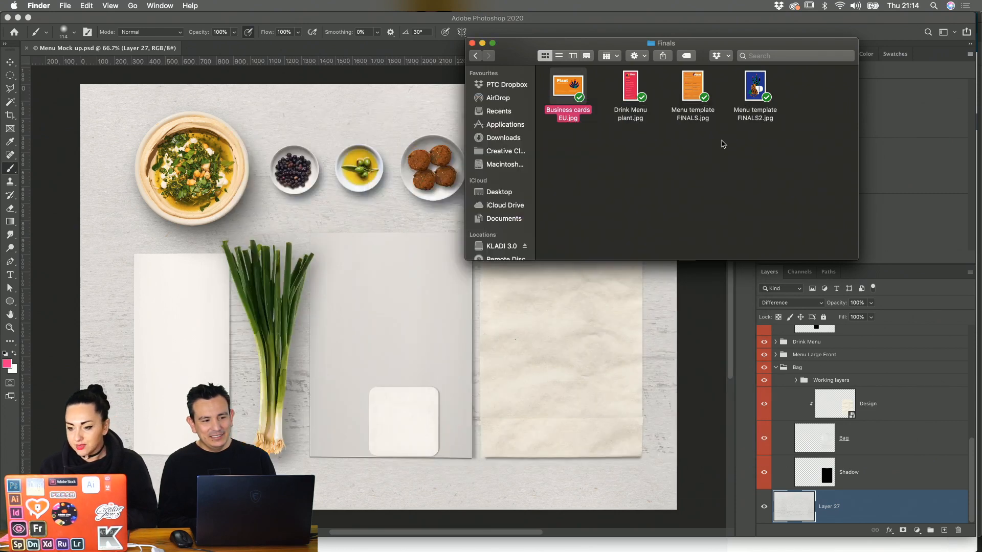
- Move the Finals folder window aside and close the My resources window behind it
left_click_drag(686, 43, 655, 170)
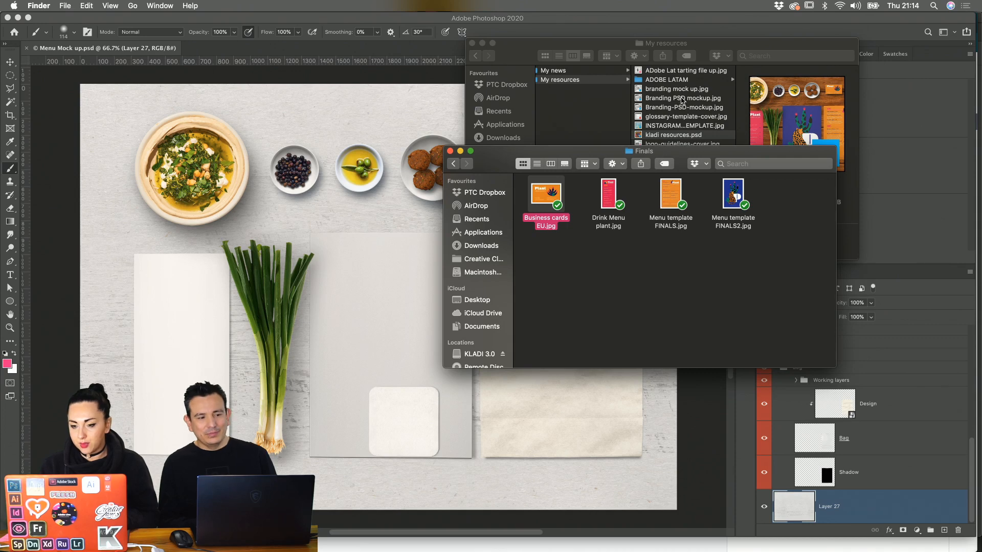
left_click(602, 124)
left_click(493, 84)
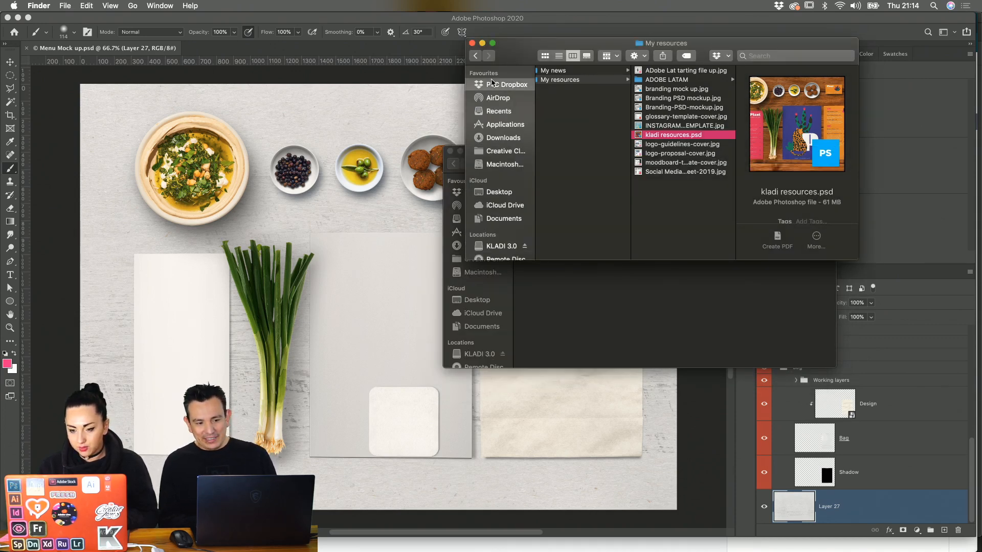
left_click(472, 44)
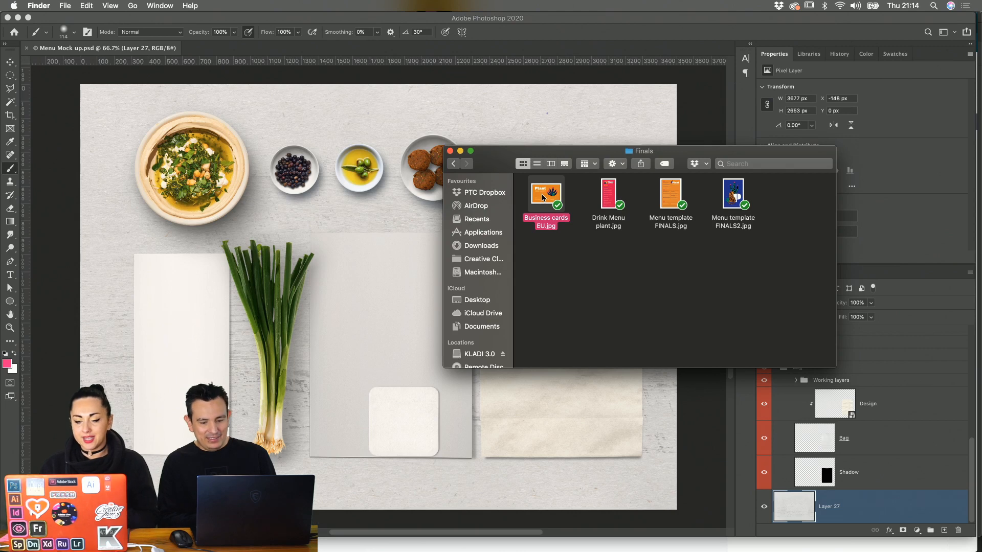
- Preview the business card artwork once more and move the Finals window off the mockup's blank stationery
key("space")
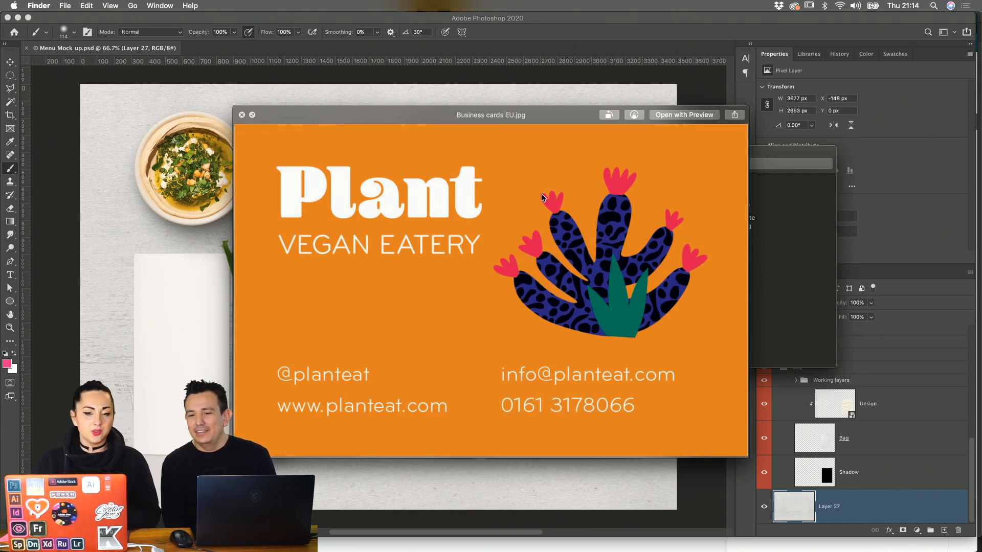
key("space")
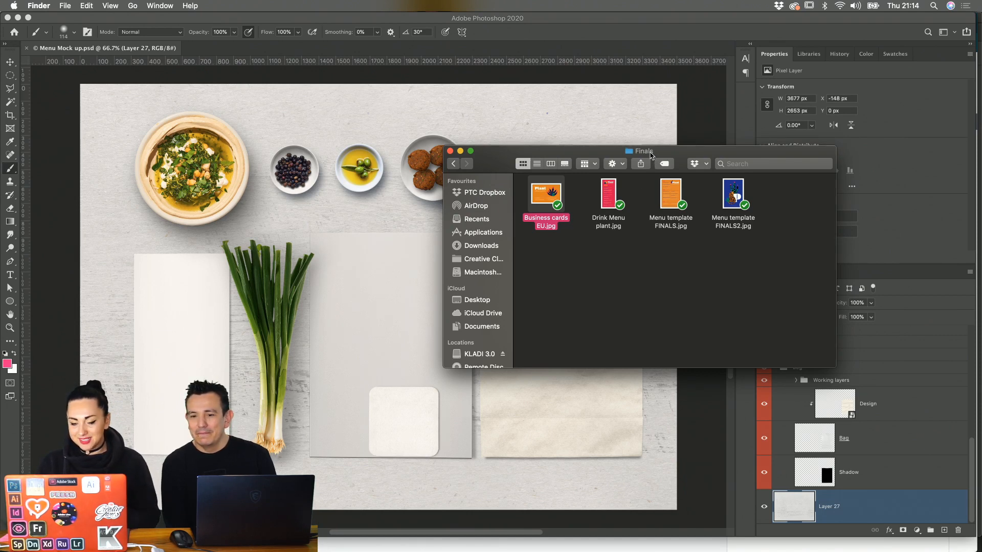
left_click_drag(650, 152, 681, 110)
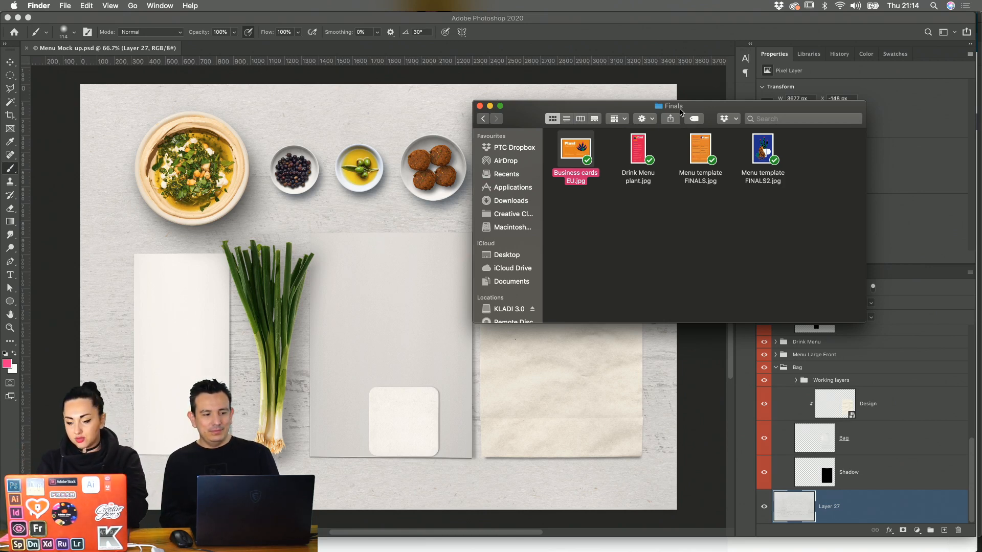
left_click_drag(630, 107, 372, 478)
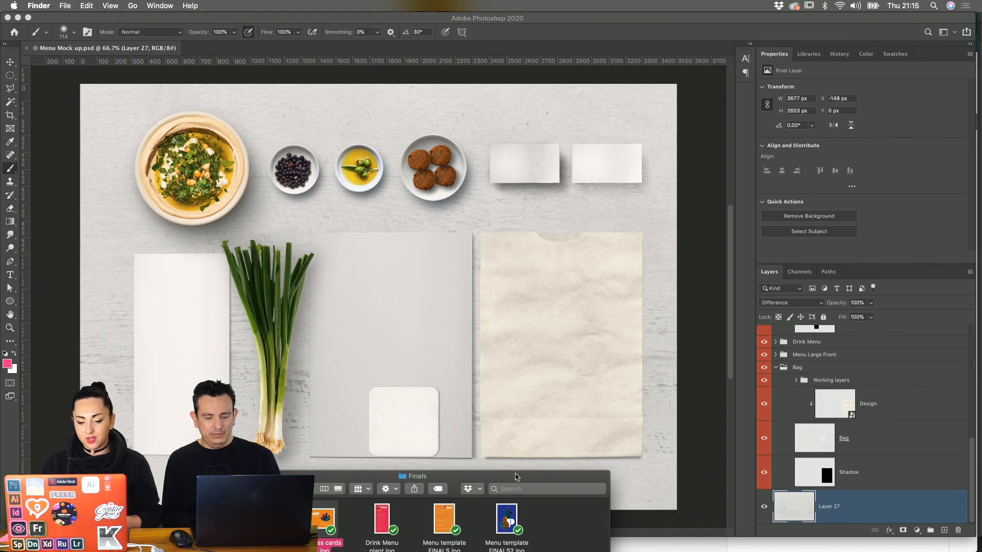
- Preview Menu template FINALS.jpg and Menu template FINALS2.jpg, and close the Finals folder window
left_click_drag(514, 474, 517, 344)
left_click(446, 384)
key("space")
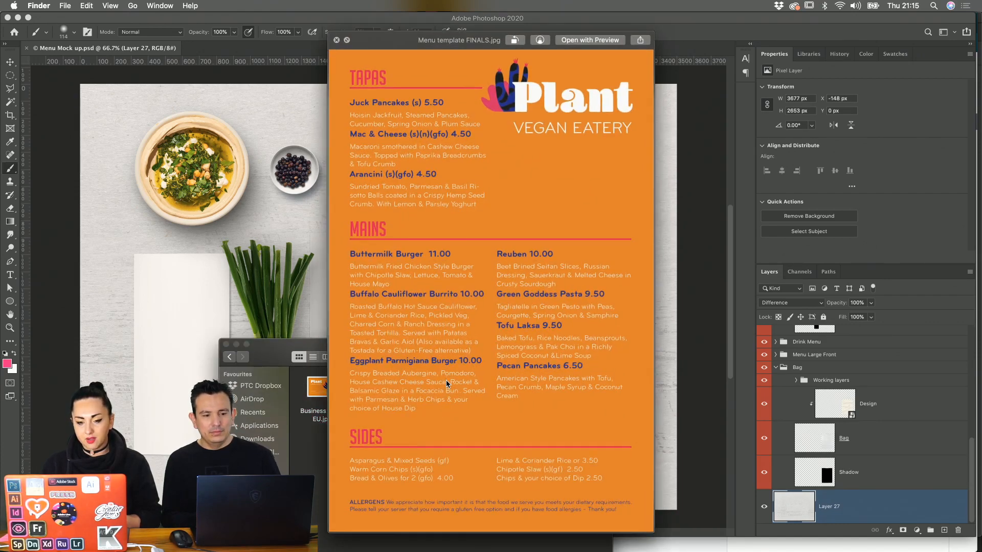
key("Right")
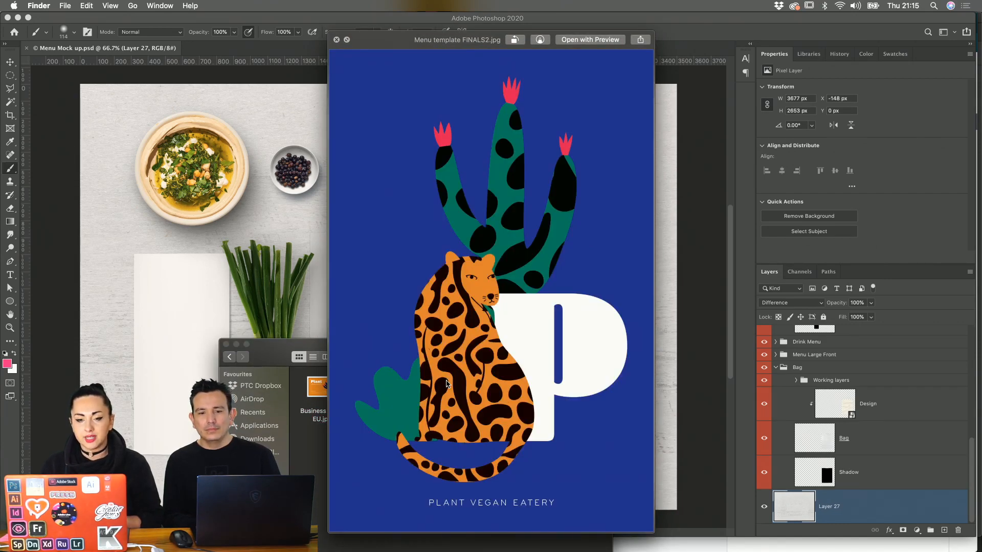
key("space")
left_click(227, 345)
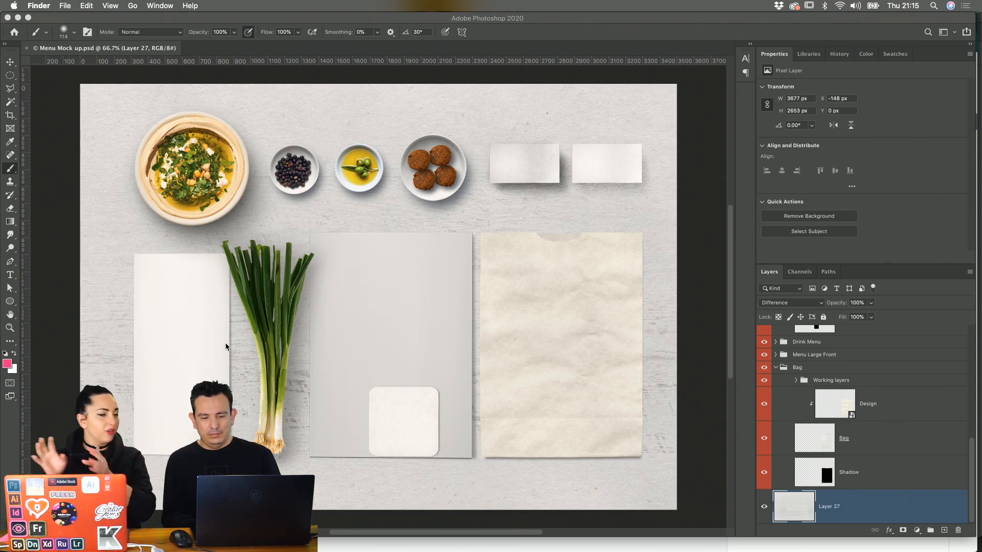
- Collapse the Bag and Rectangular Coaster layer groups and enlarge the layer list
left_click(774, 368)
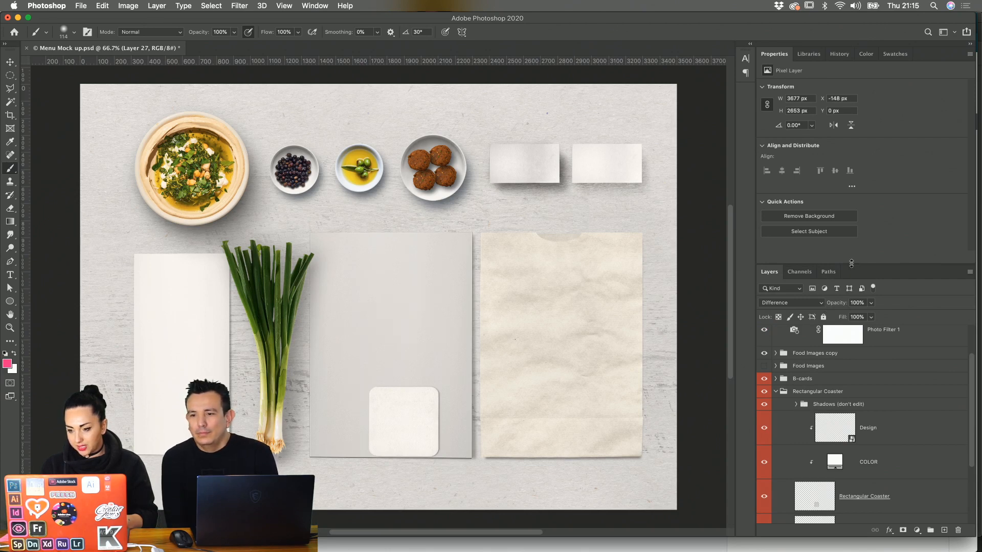
left_click_drag(850, 264, 846, 159)
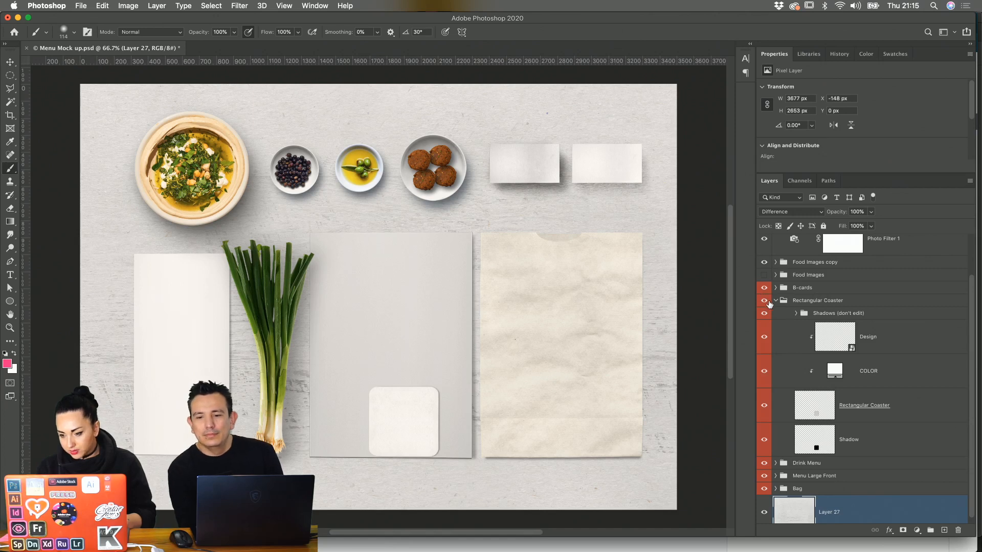
scroll(770, 306, "up", 2)
left_click(776, 333)
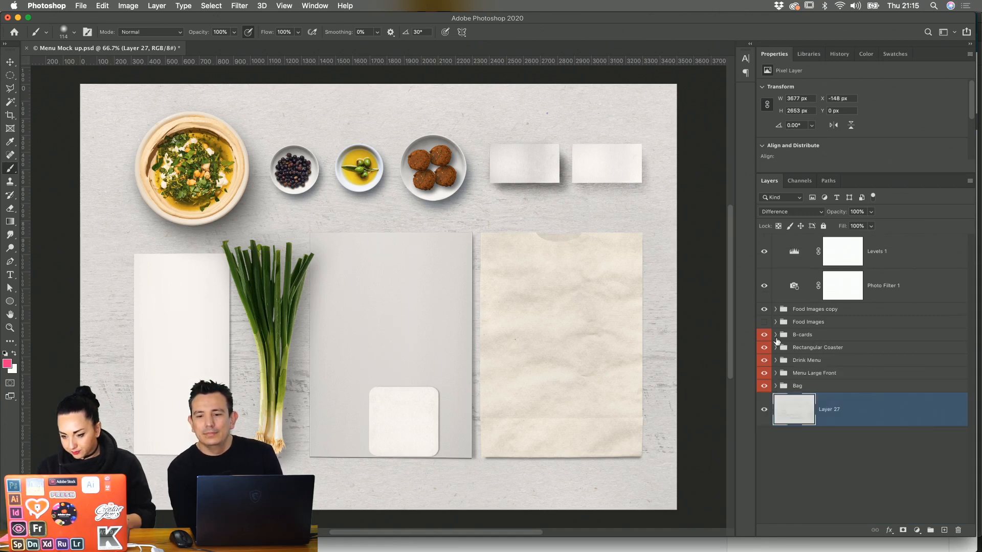
- Hide the Bag group and open the Artwork copy smart object of the Menu Large Front group for editing
left_click(765, 387)
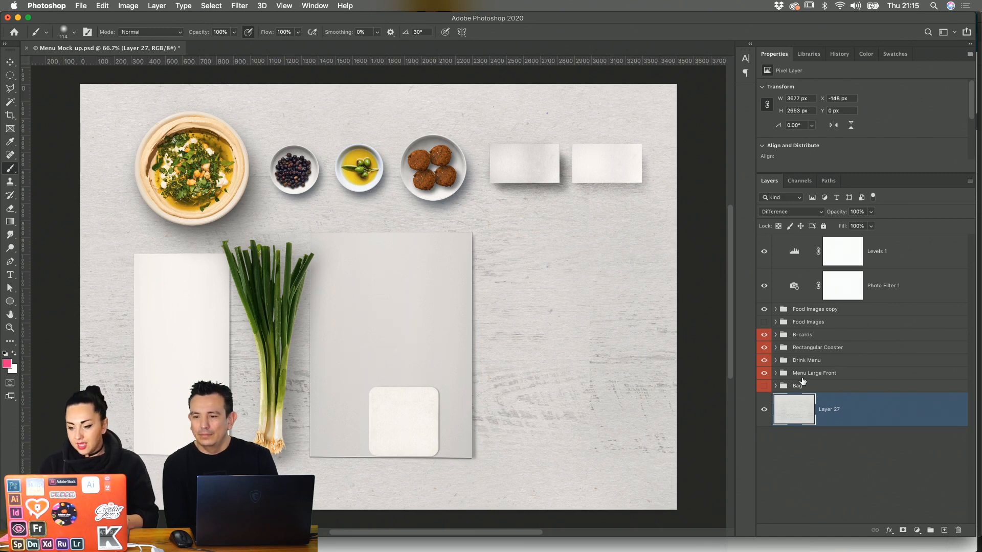
left_click(800, 376)
left_click(776, 374)
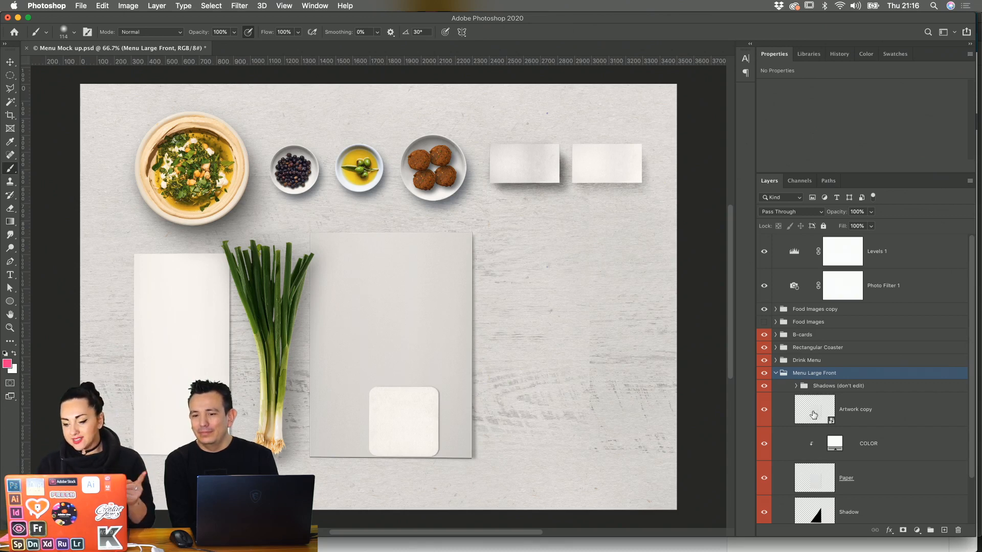
double_click(817, 415)
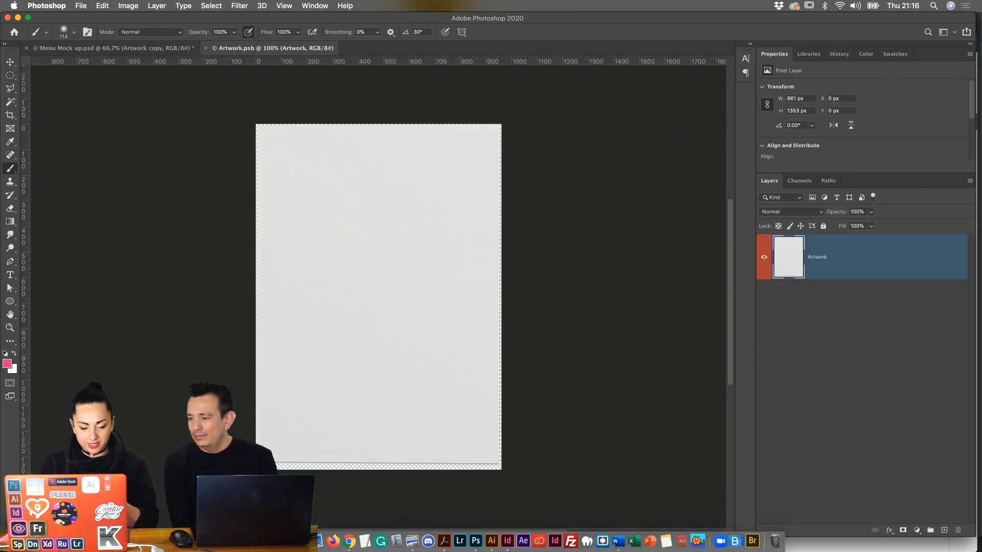
- Switch to Finder and browse from PTC Dropbox through the Adobe and Editorial Stream folders to the Finals folder
left_click(207, 541)
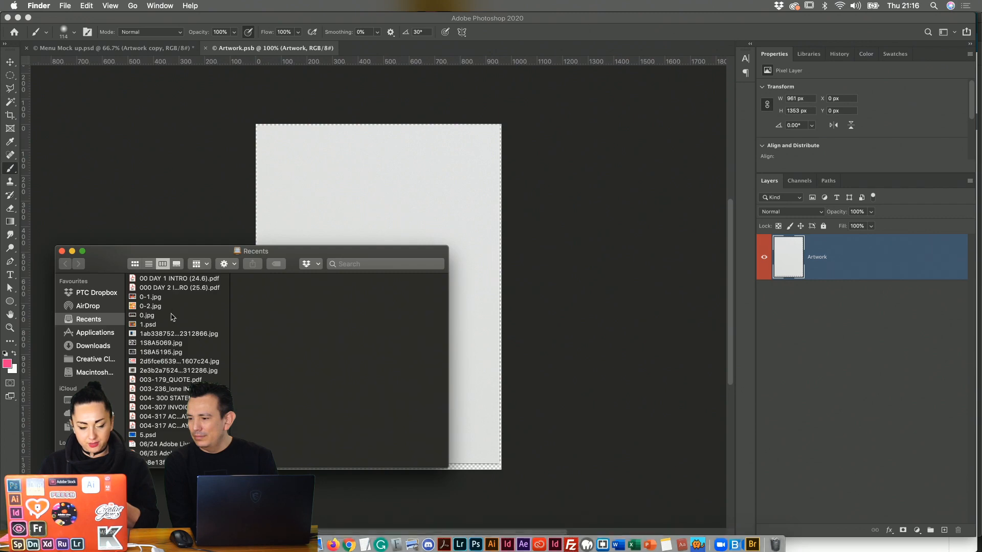
key("ctrl+Down")
left_click(447, 277)
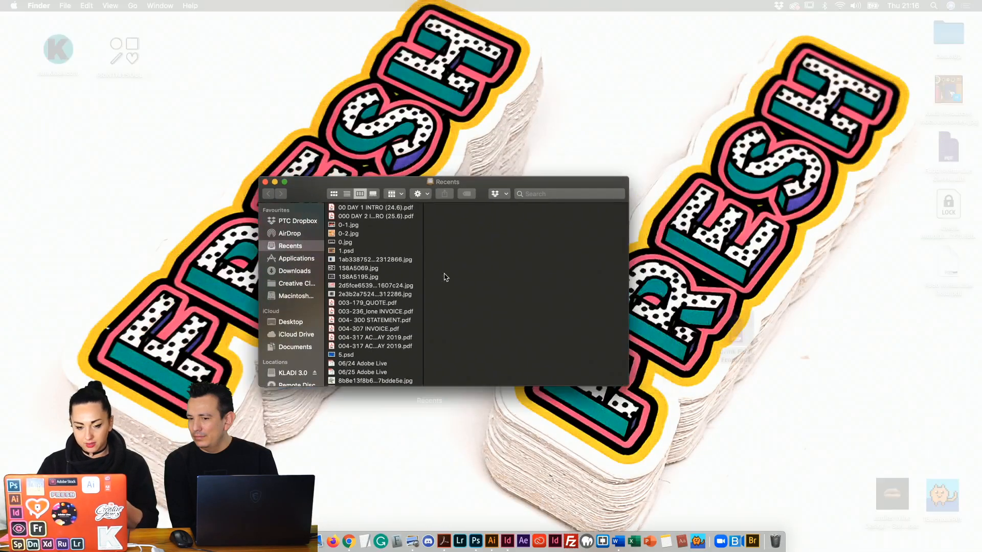
left_click(83, 290)
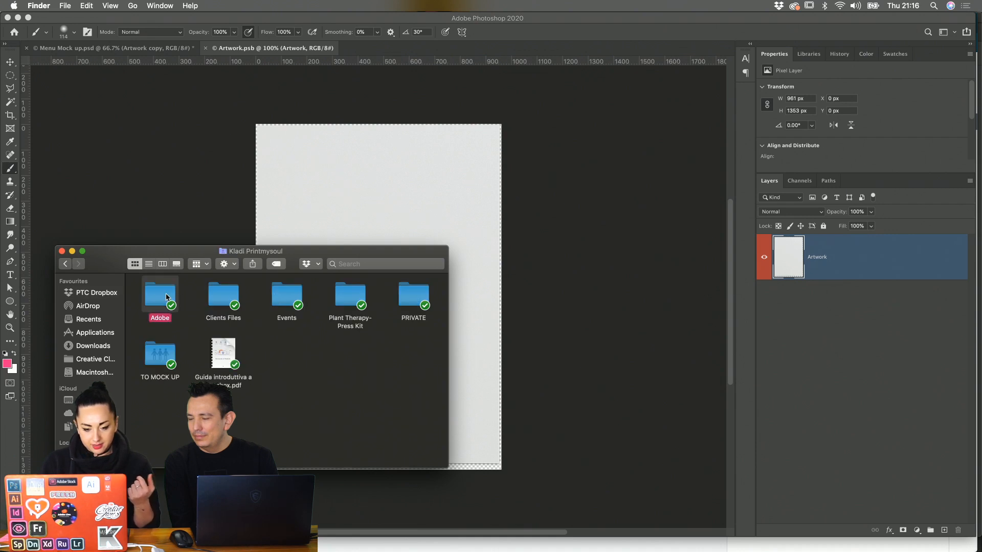
double_click(164, 296)
left_click(293, 299)
double_click(293, 299)
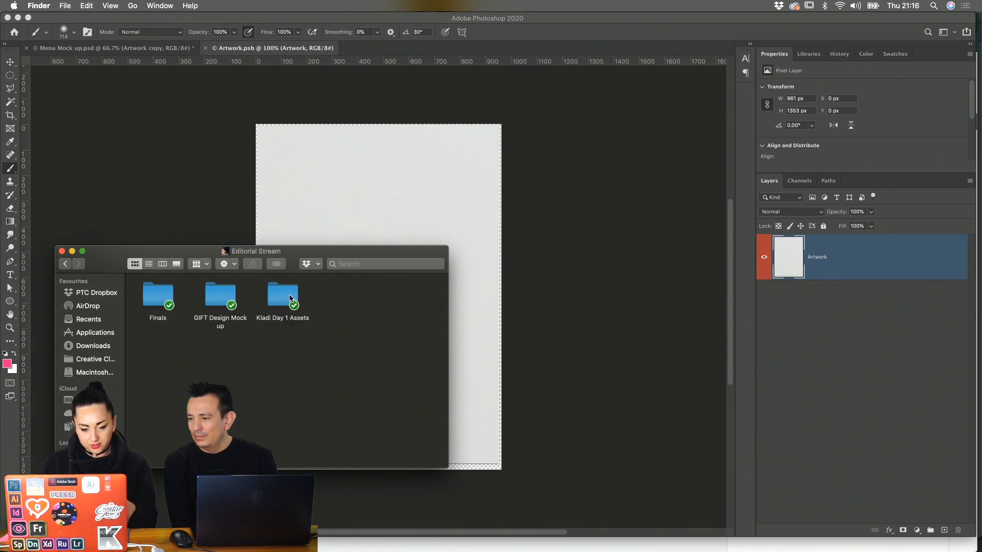
left_click(156, 303)
double_click(156, 303)
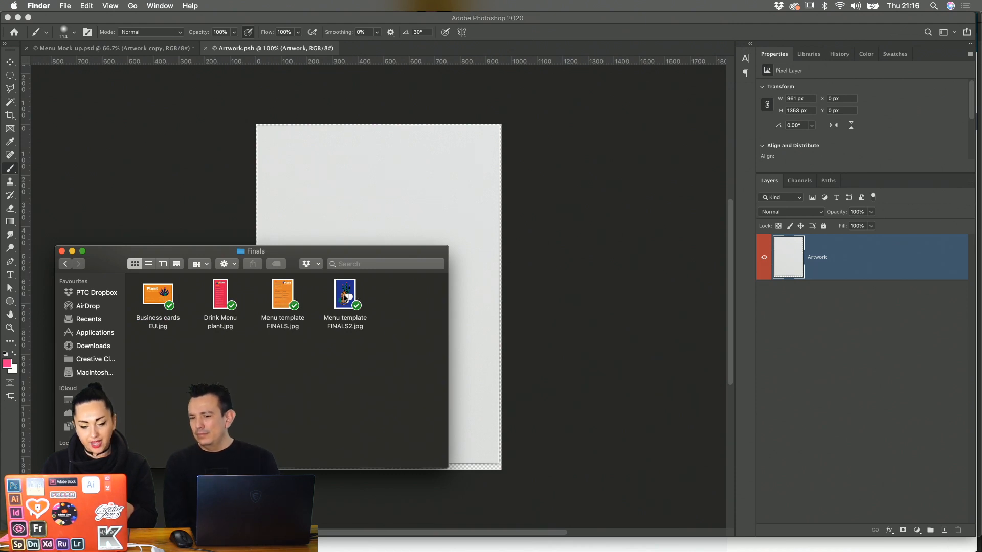
- Place Menu template FINALS2.jpg into Artwork.psb, scaled to 217.85% so it covers the whole page
left_click(345, 298)
key("space")
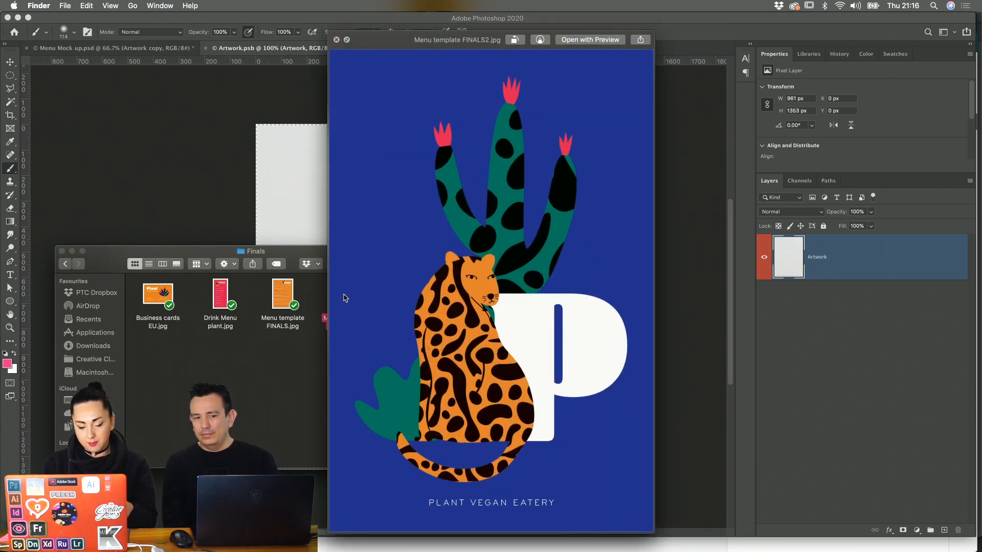
key("space")
left_click_drag(346, 297, 370, 196)
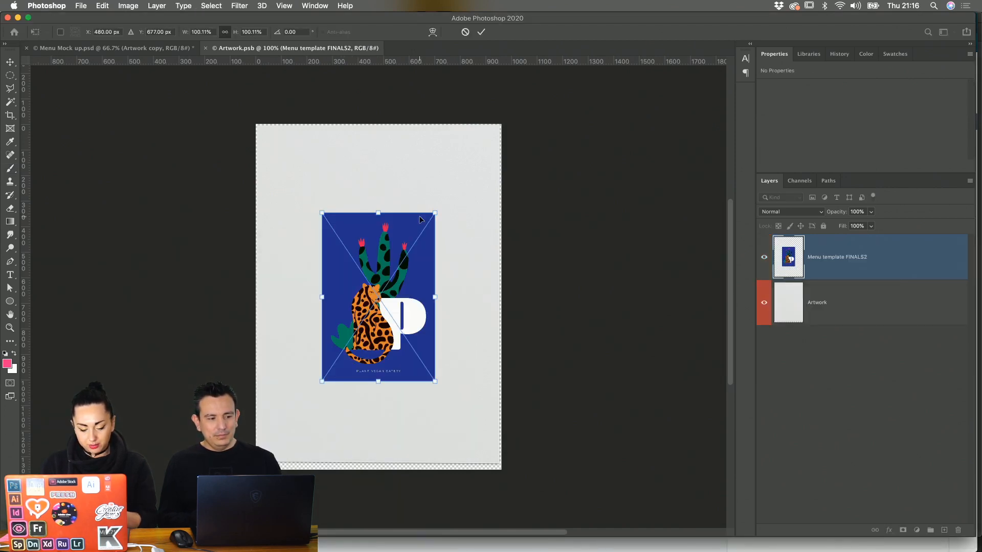
left_click_drag(432, 216, 511, 125)
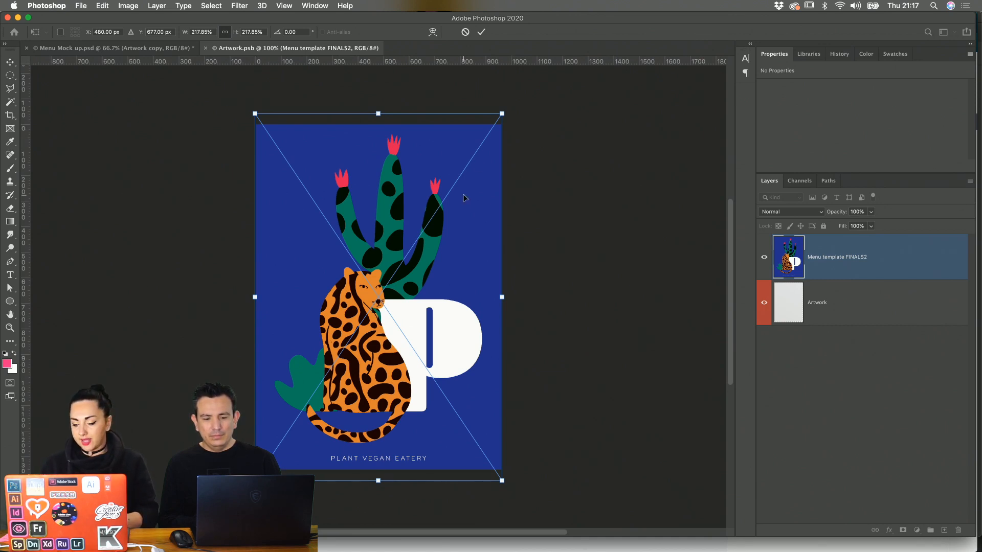
key("Return")
key("b")
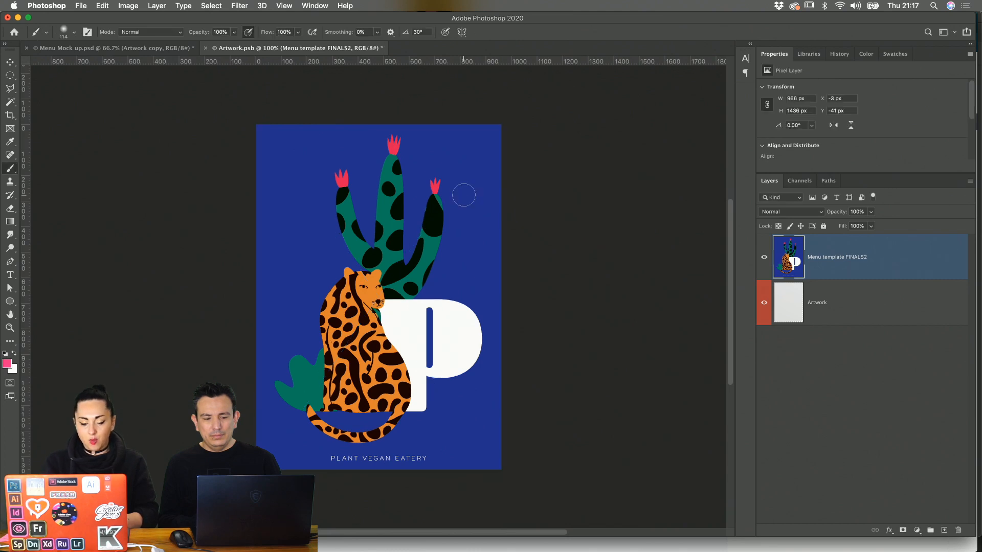
- Save and close Artwork.psb to update the mockup, and hide the Rectangular Coaster group
key("super+s")
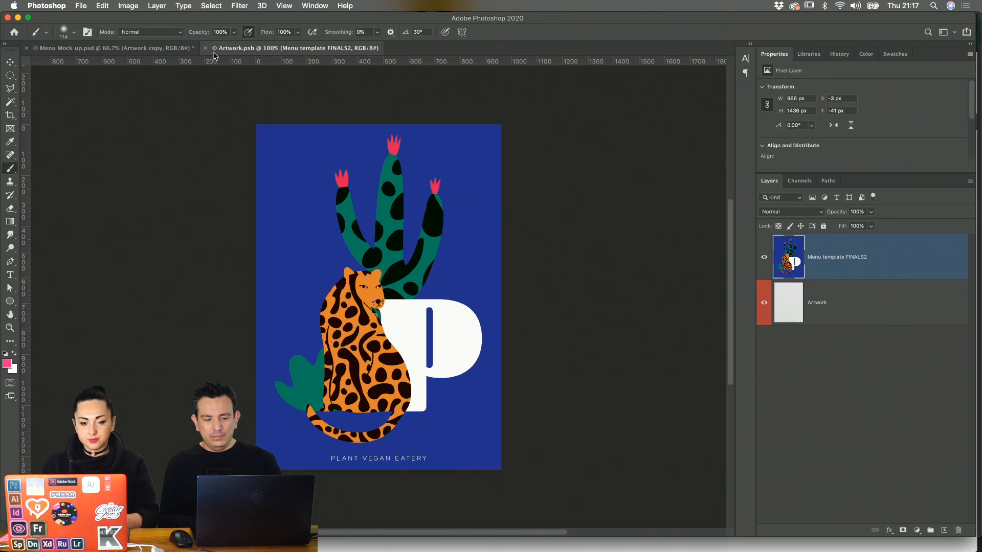
left_click(205, 48)
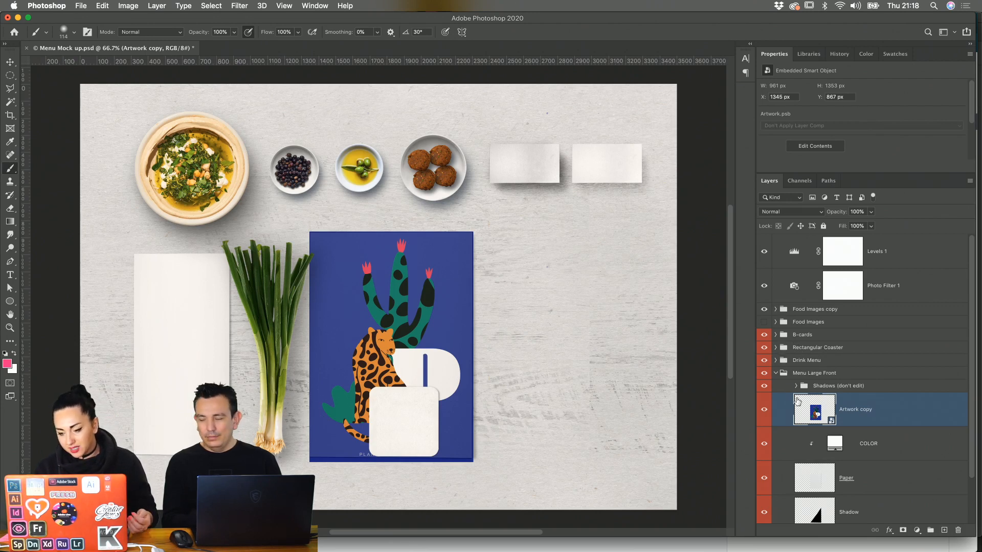
left_click(765, 349)
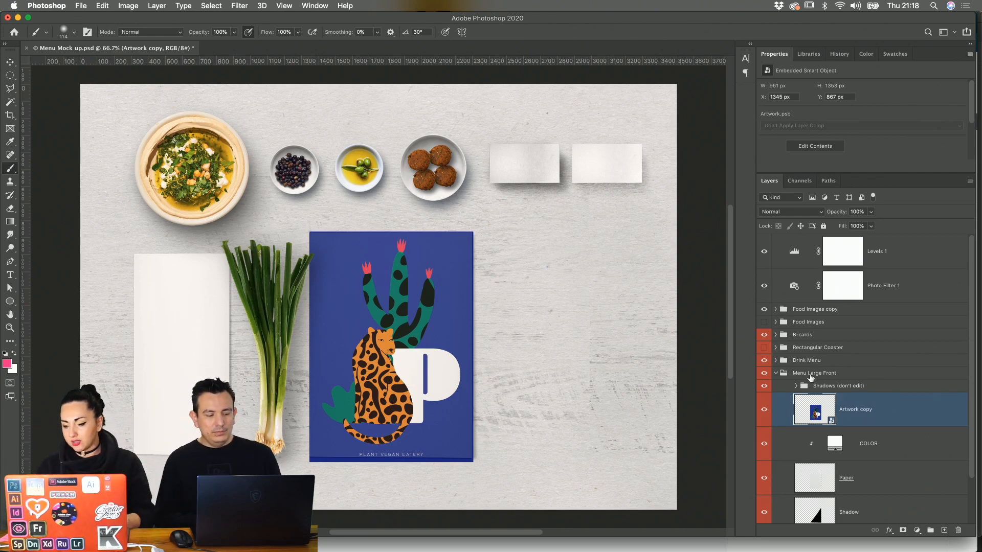
- Duplicate the Menu Large Front group and collapse the copy
left_click(810, 377)
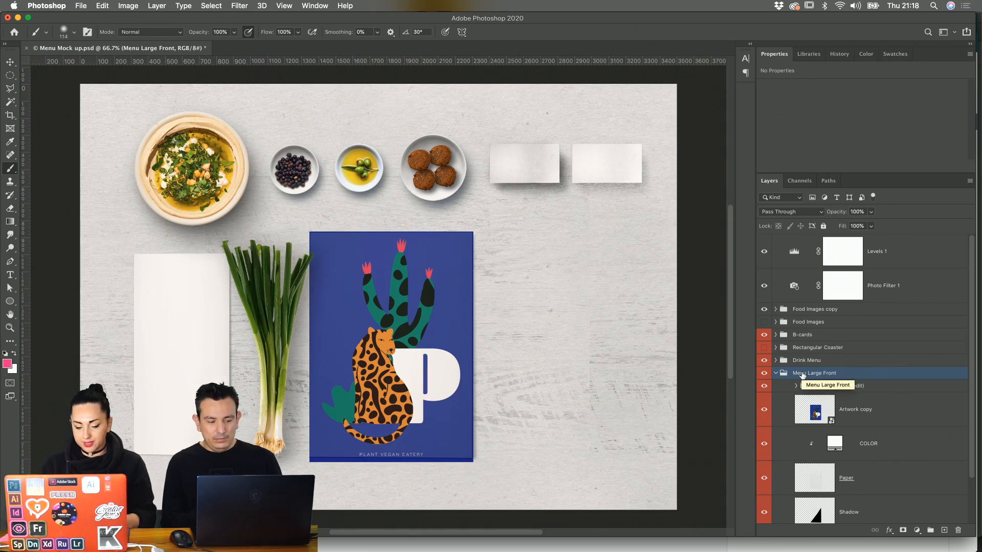
key("super+j")
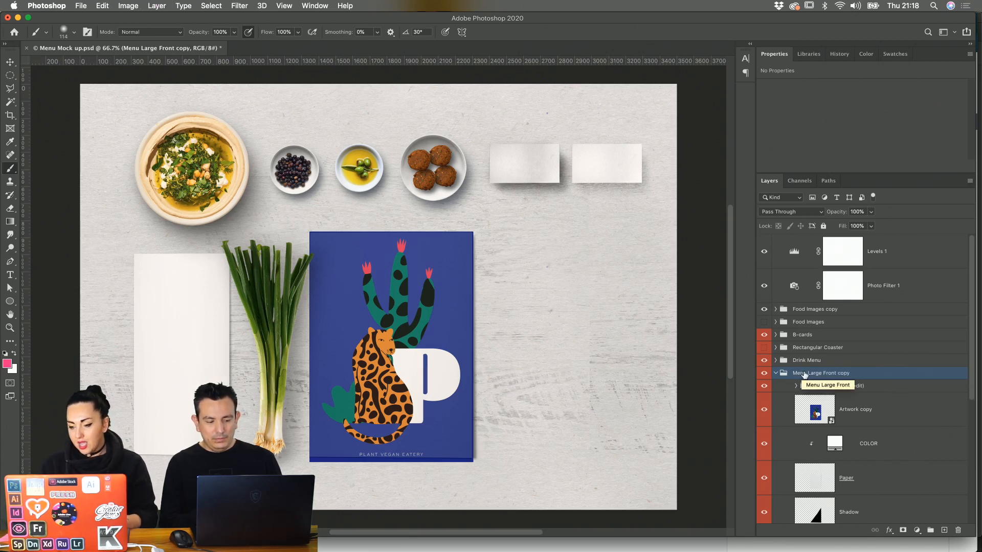
left_click(776, 374)
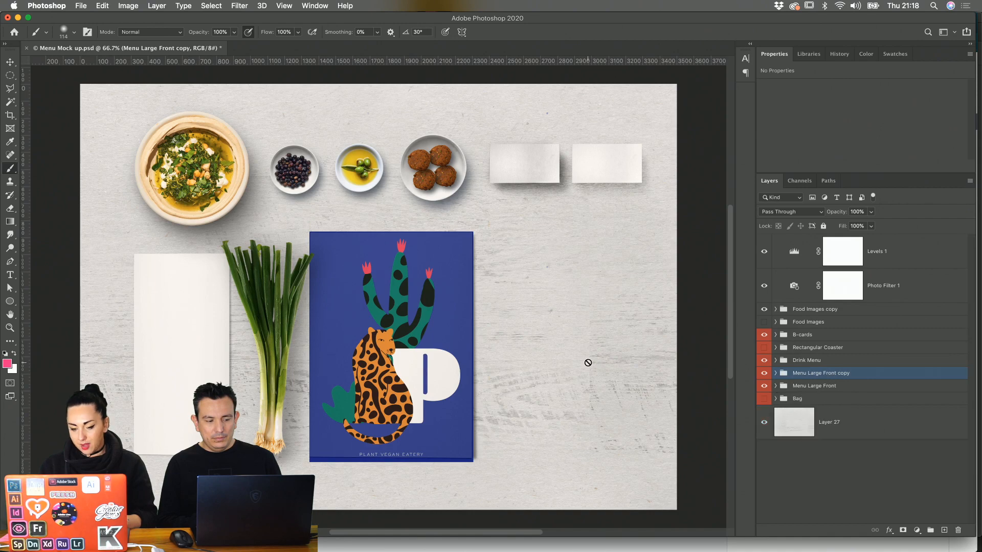
- Move the Menu Large Front copy group horizontally to X 2891 px, beside the original menu, using Free Transform
key("super+t")
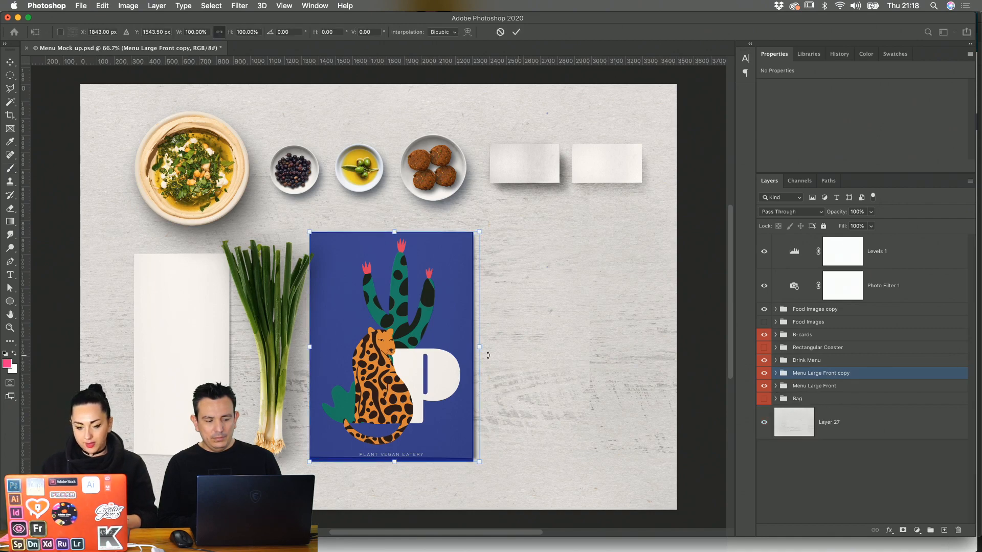
left_click_drag(420, 339, 597, 332)
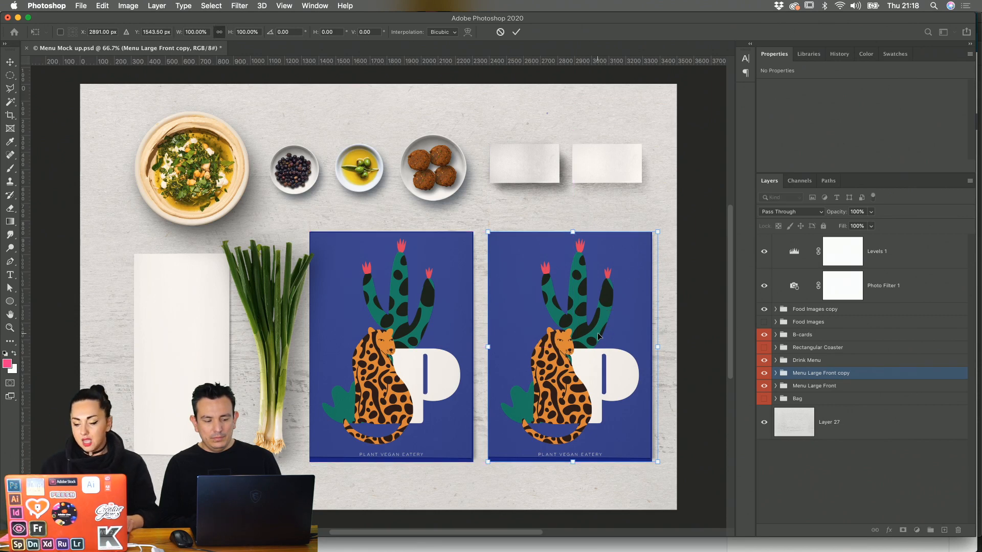
key("Return")
key("b")
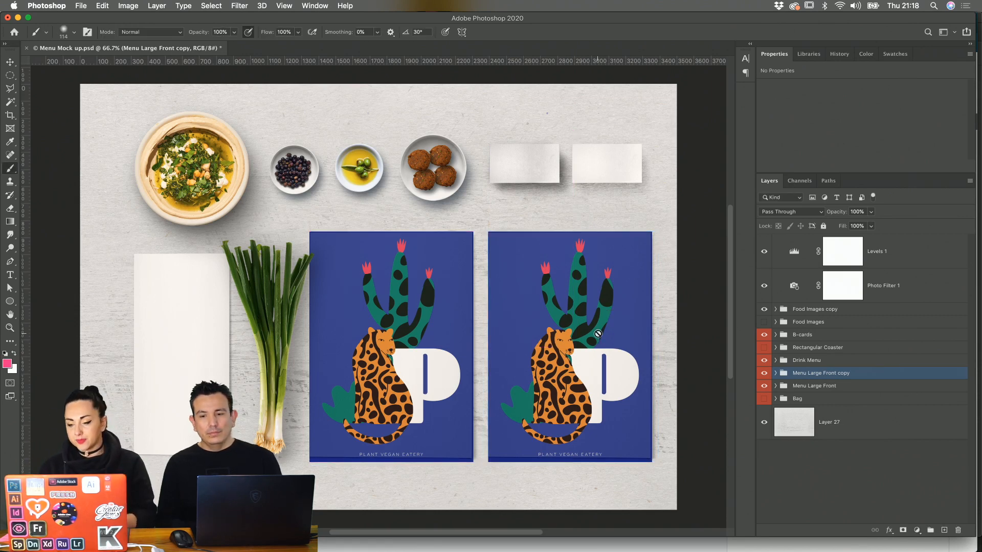
- Expand the duplicated menu group and rename it Menu Large Back
left_click(775, 374)
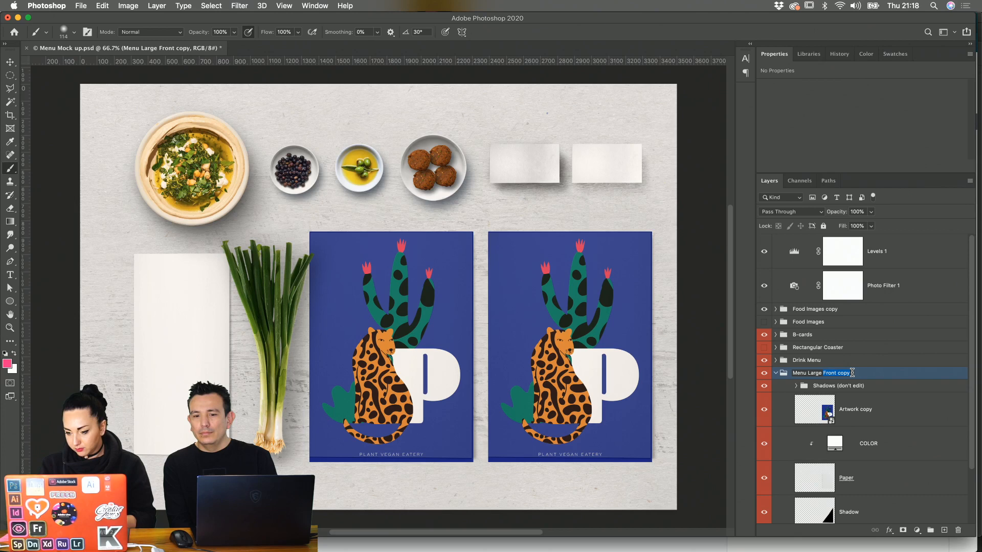
key("BackSpace")
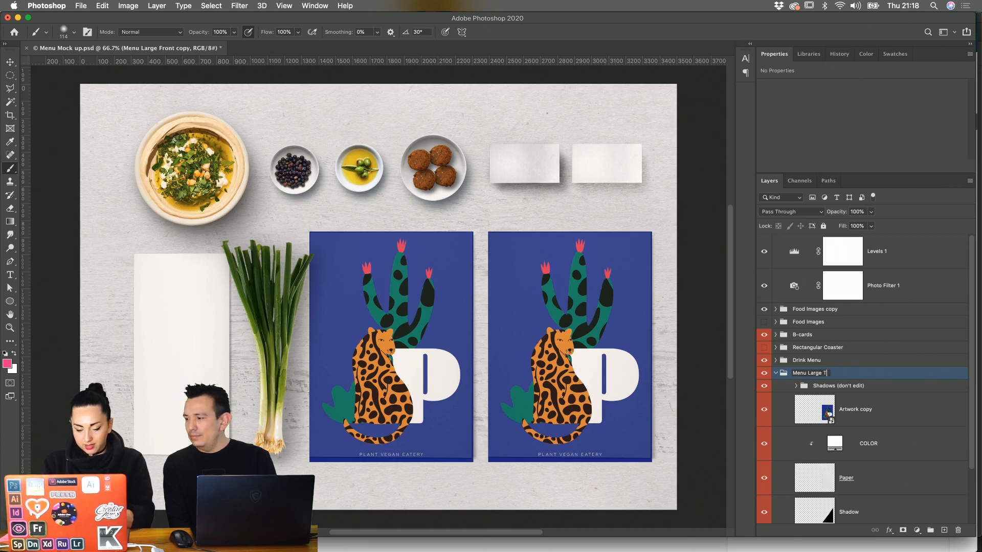
type("Back")
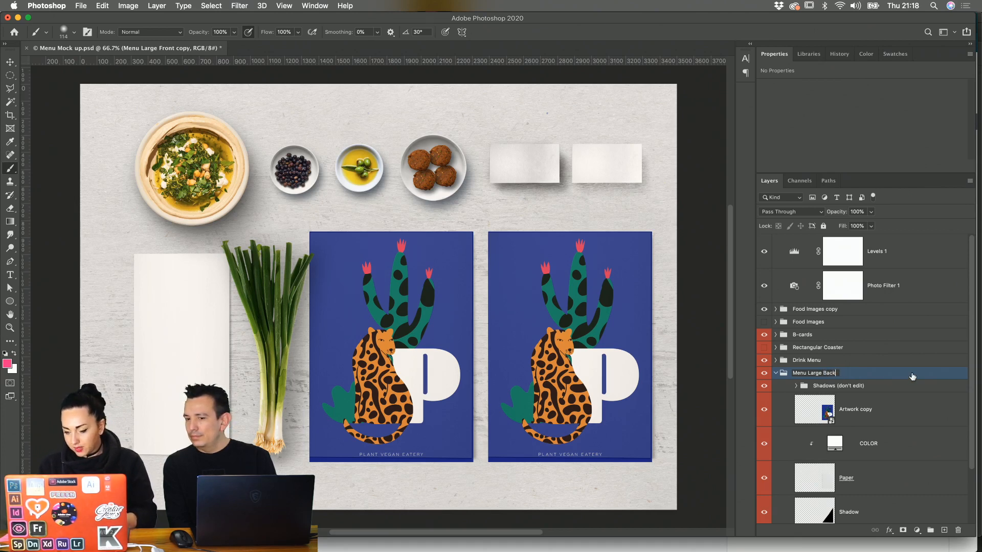
key("Return")
- Place Menu template FINALS.jpg into the Artwork copy smart object at 214.32% scale, then save it and return to the mockup
left_click(827, 415)
double_click(826, 414)
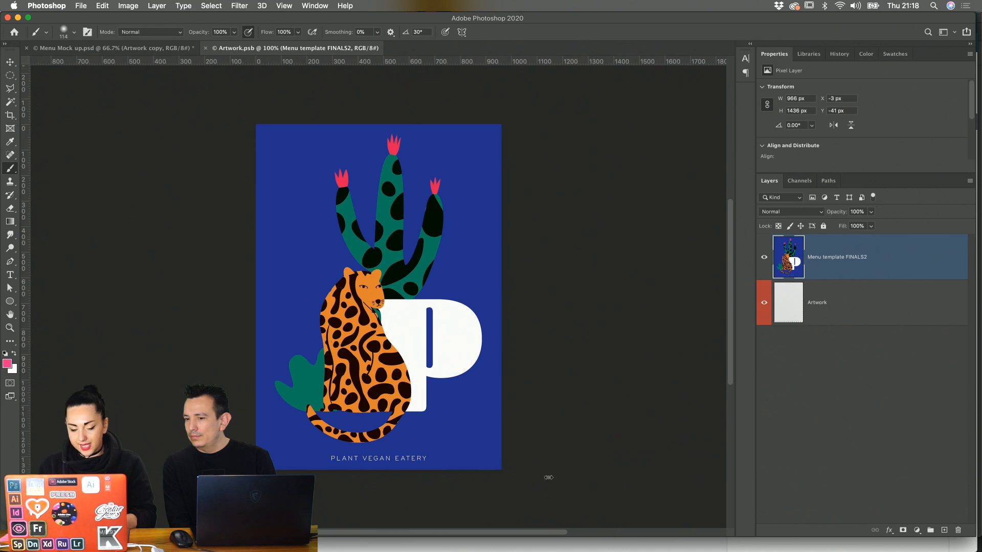
key("super+Tab")
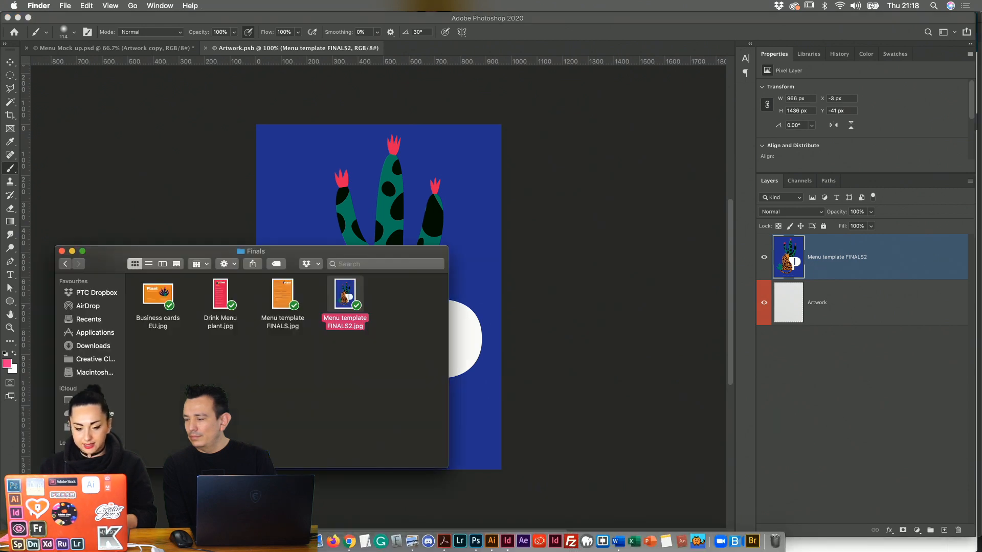
left_click_drag(283, 296, 380, 217)
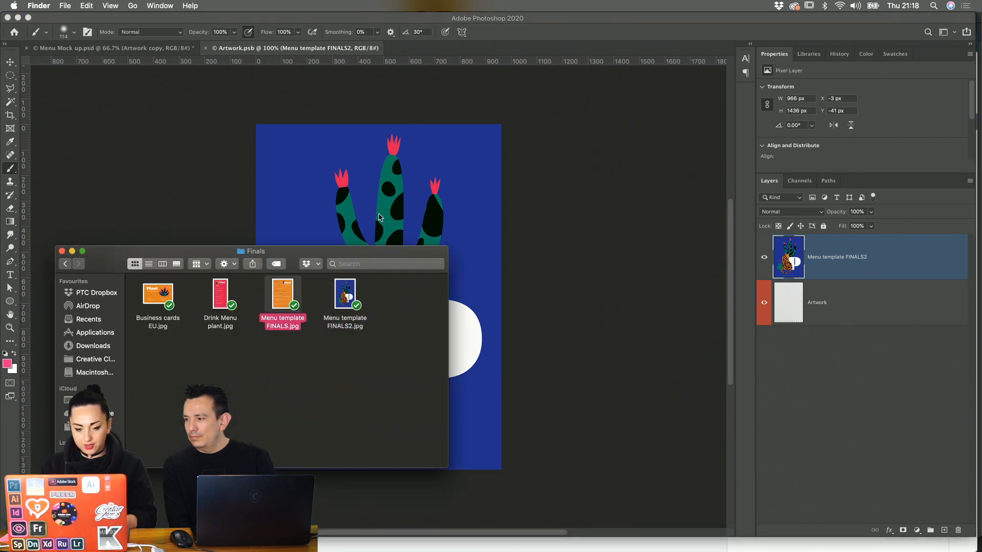
left_click_drag(287, 300, 510, 127)
key("shift+Down")
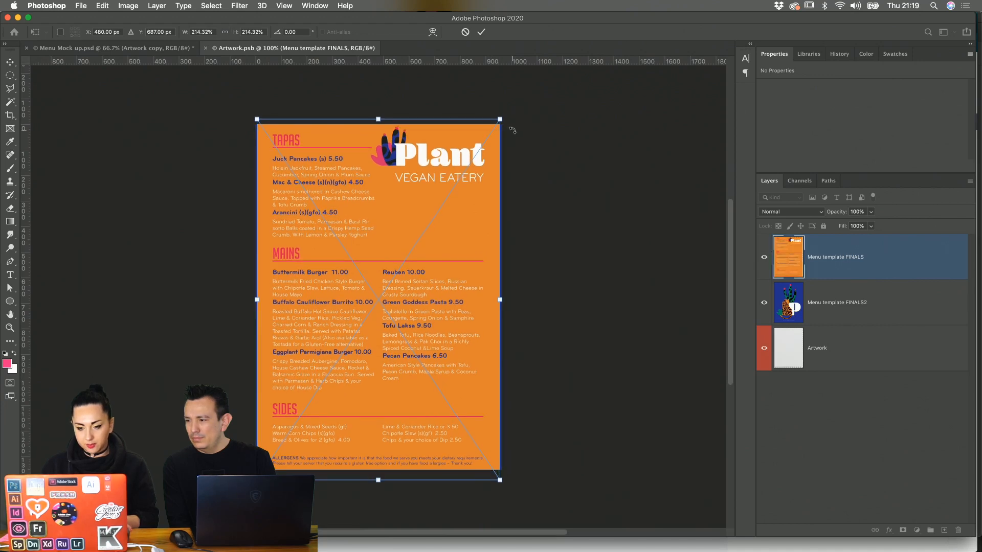
key("Return")
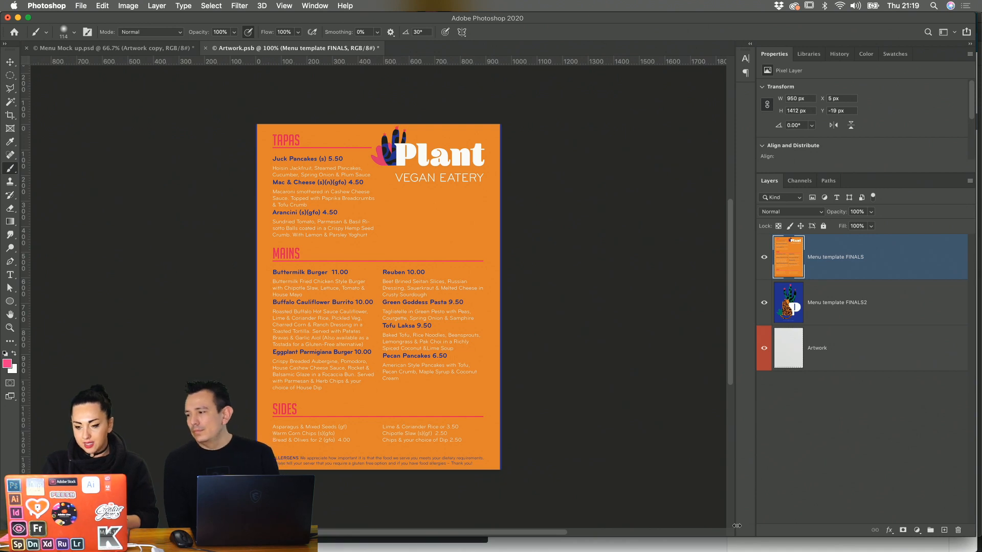
key("super+s")
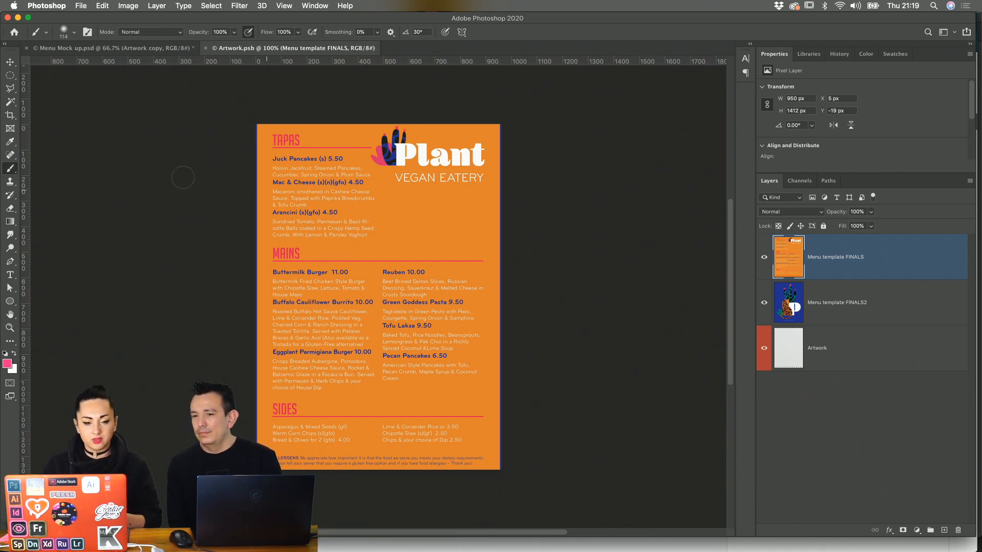
left_click(177, 48)
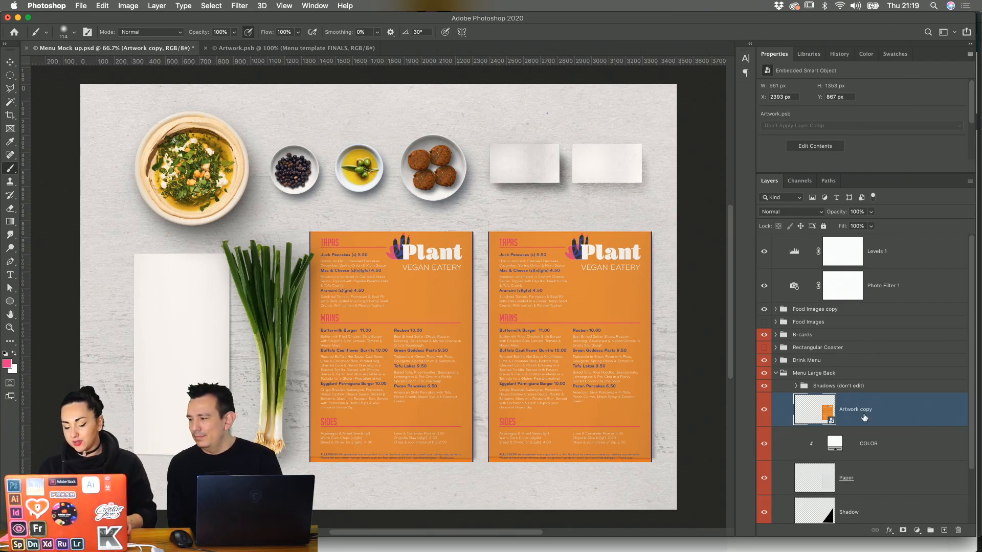
- Reopen the contents of the Artwork copy smart object and hide the Menu template FINALS layer
double_click(820, 408)
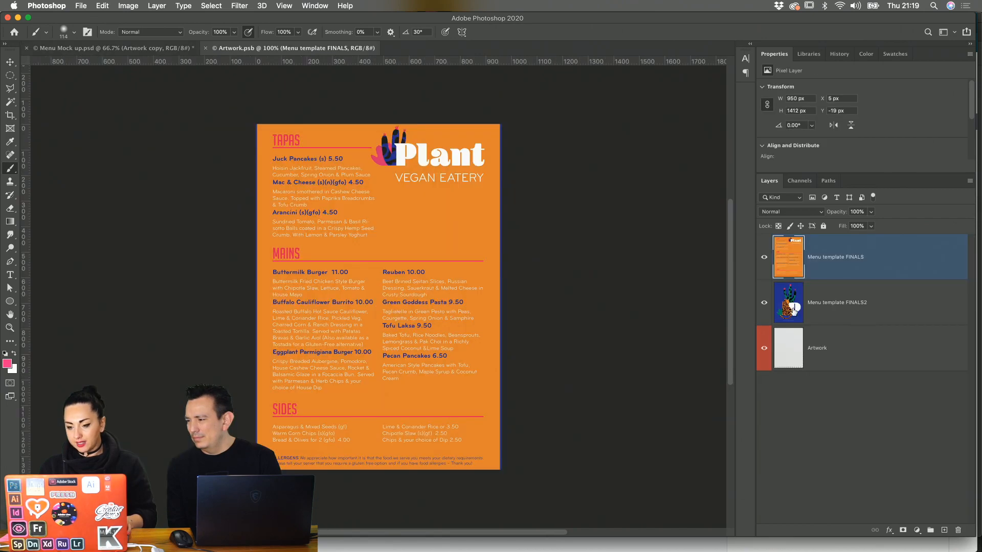
left_click(764, 258)
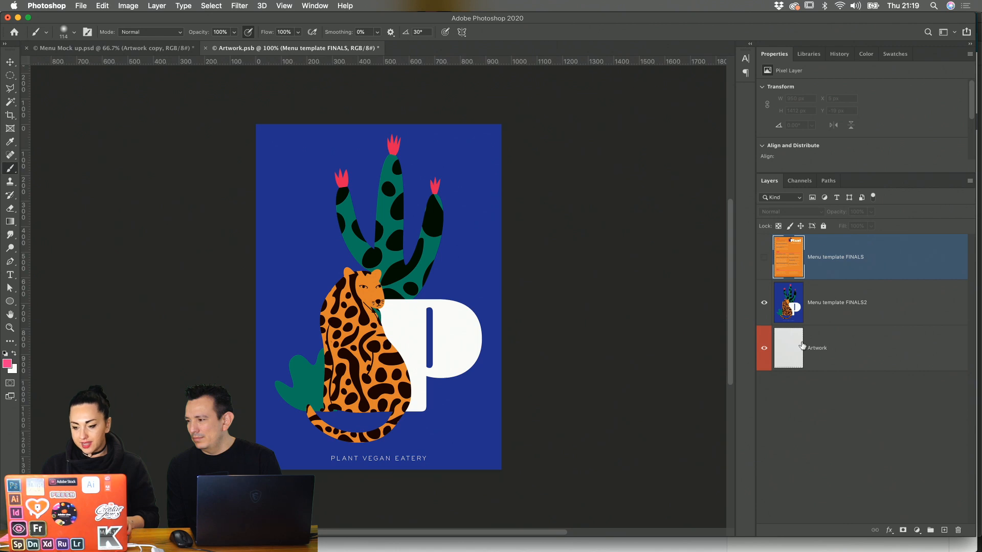
key("super+0")
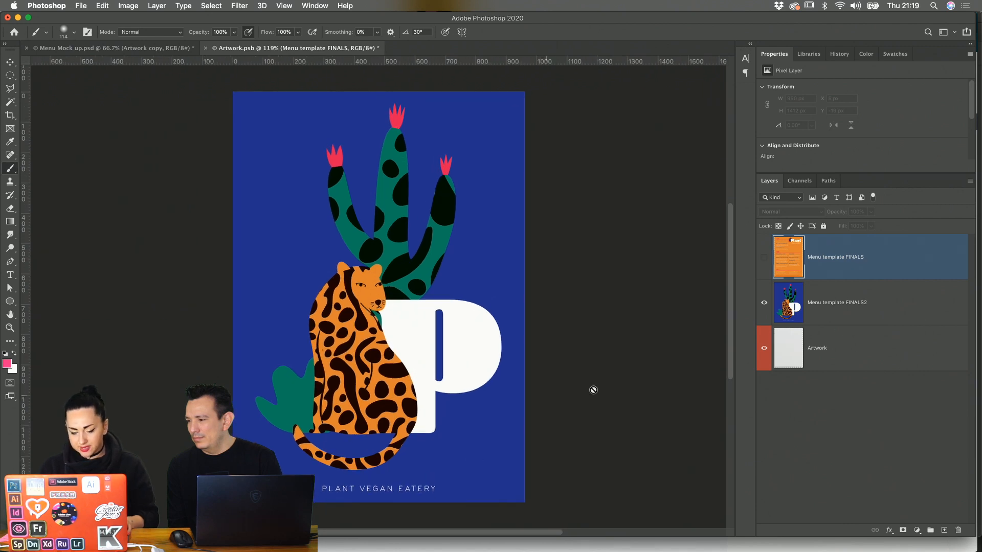
- Mask the Menu template FINALS2 layer to the outline of the Artwork layer, save Artwork.psb and return to the mockup
left_click(794, 355)
key("super+plus")
key("super+plus")
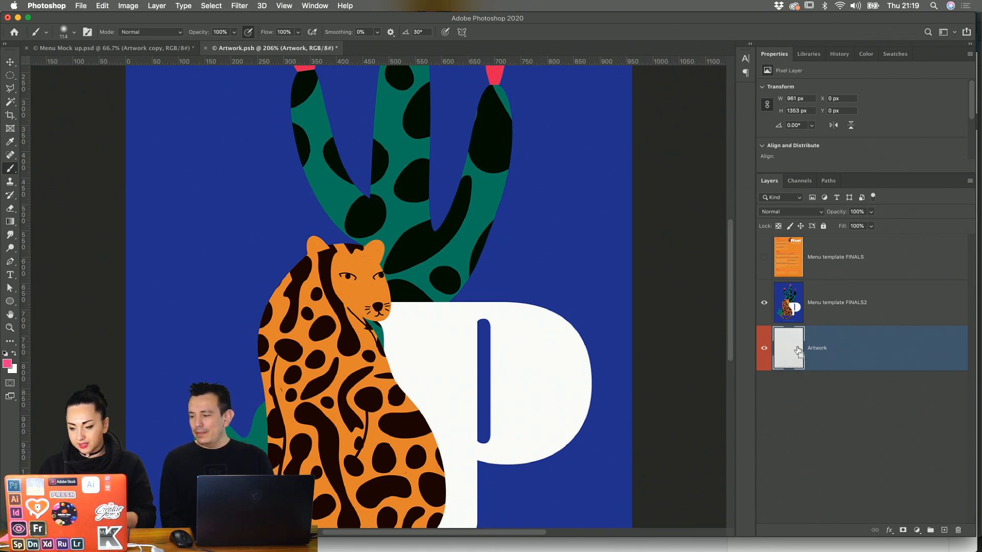
left_click(797, 350, "super")
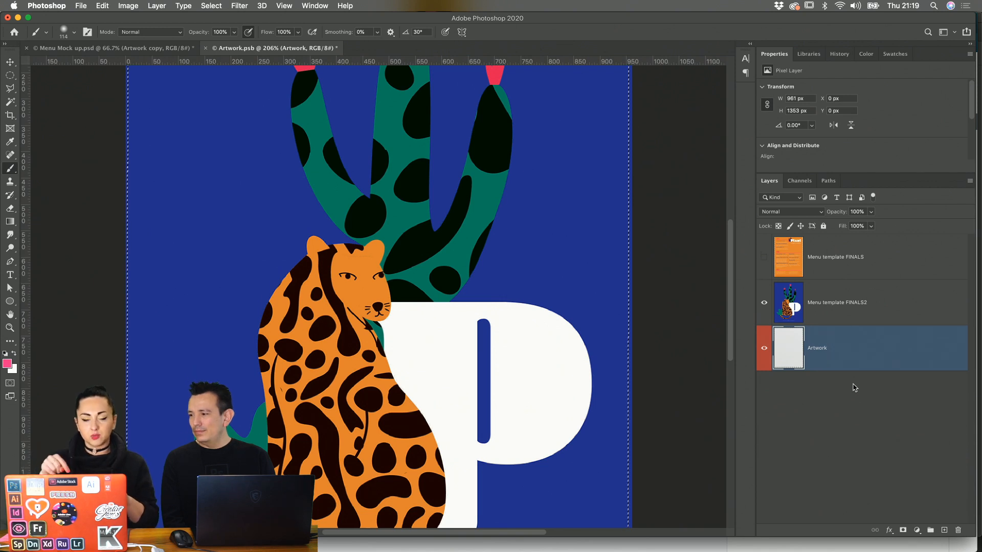
left_click(869, 304)
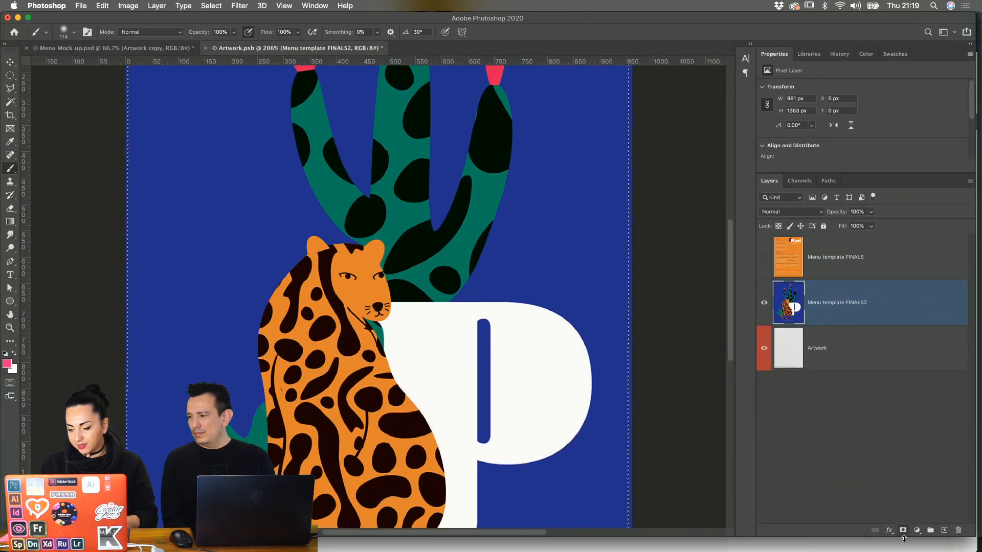
left_click(902, 531)
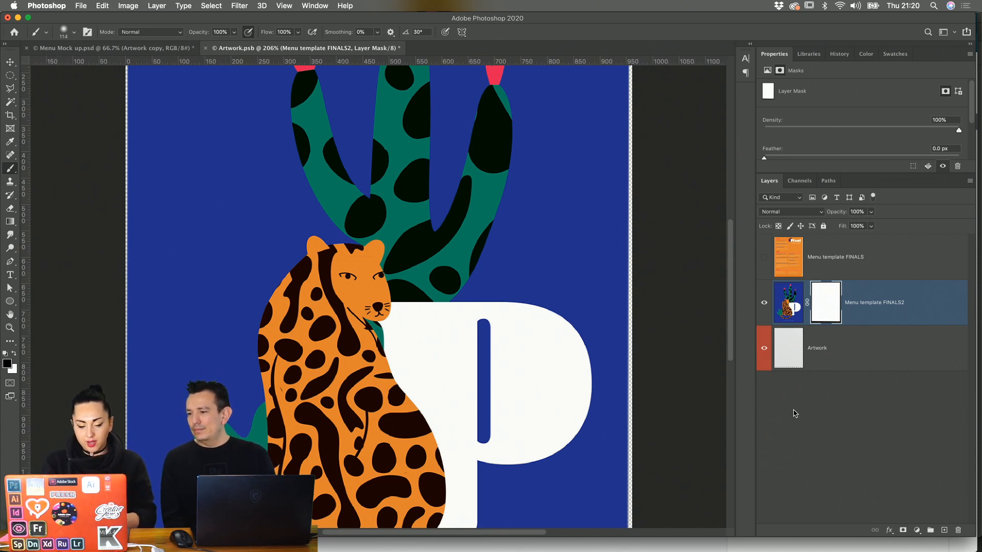
key("super+s")
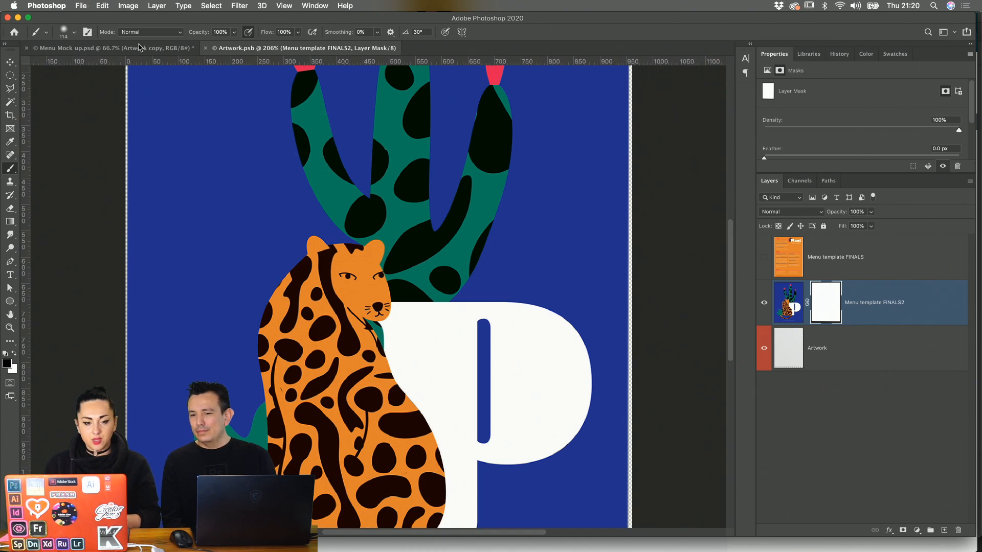
left_click(138, 48)
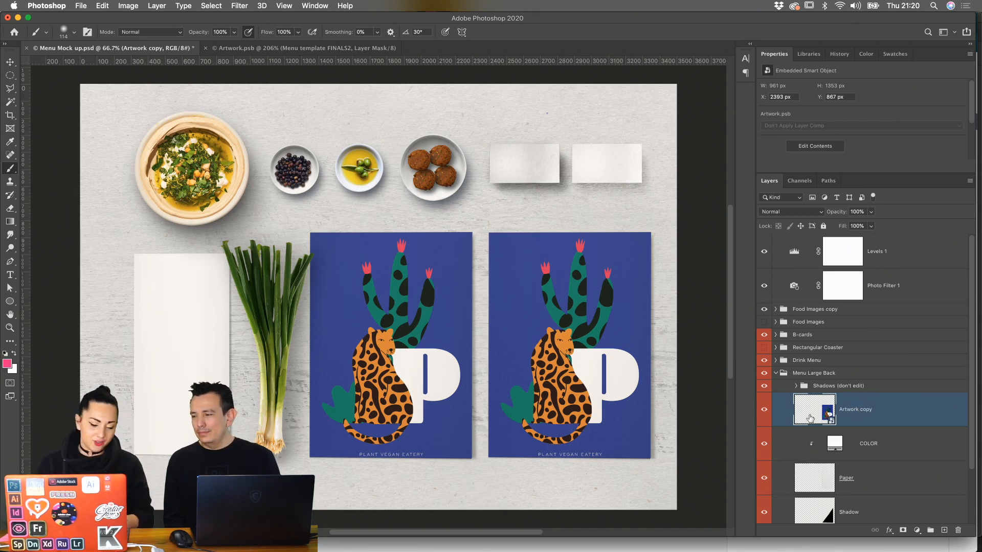
- Create an independent smart object from Artwork copy with New Smart Object via Copy, and delete the linked Artwork copy layer
right_click(904, 417)
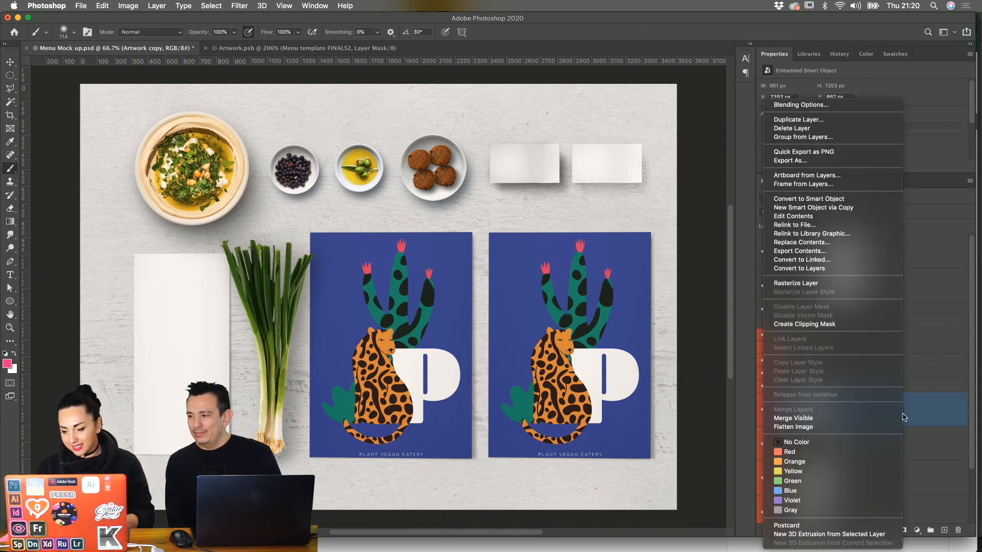
left_click(872, 208)
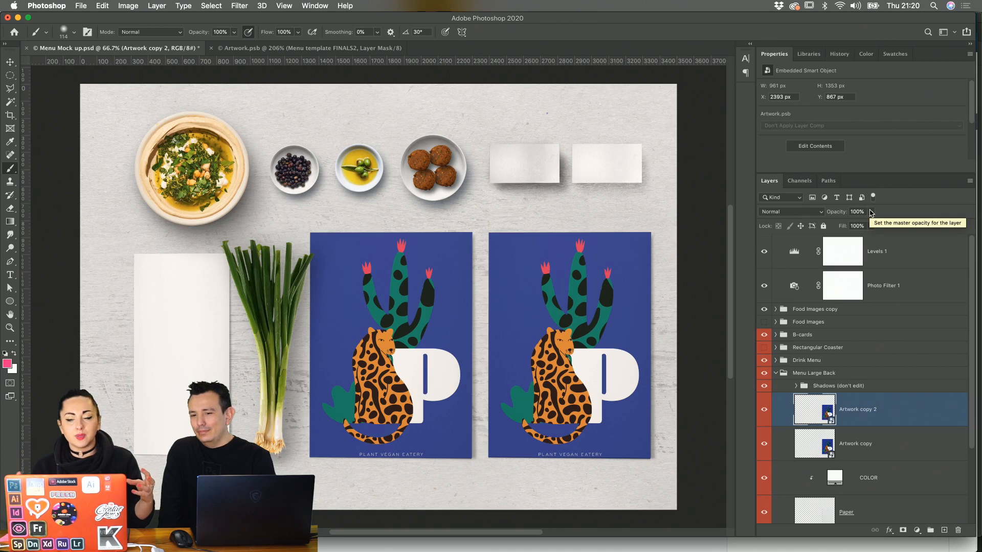
left_click(860, 445)
key("Delete")
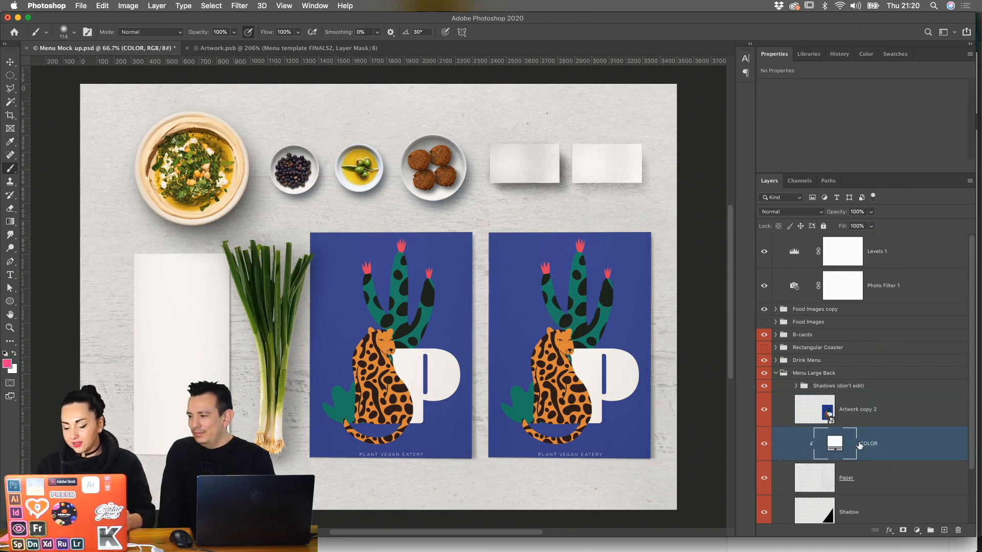
- In Artwork copy 2's contents, show Menu template FINALS, transfer the mask to it, hide Menu template FINALS2, and save back to the mockup
double_click(821, 414)
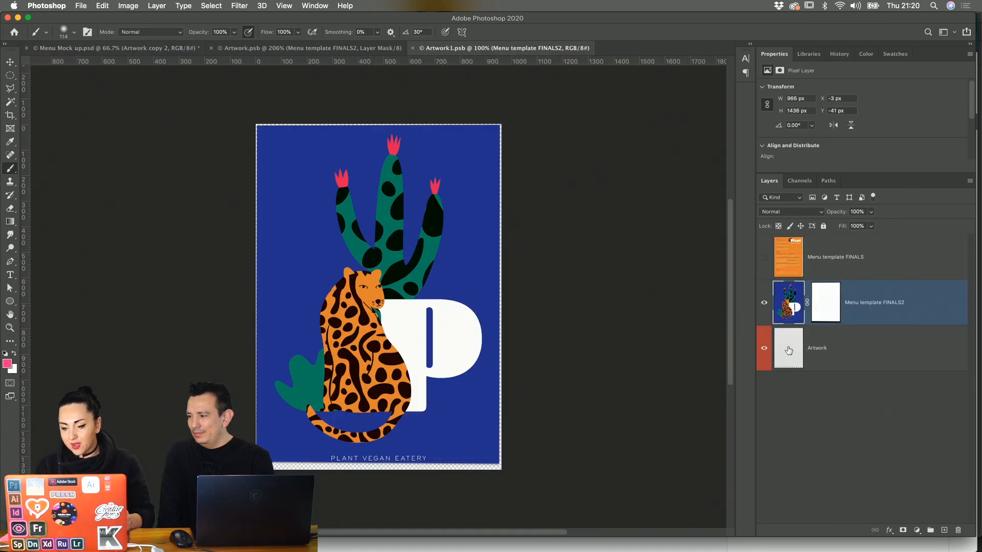
left_click(763, 259)
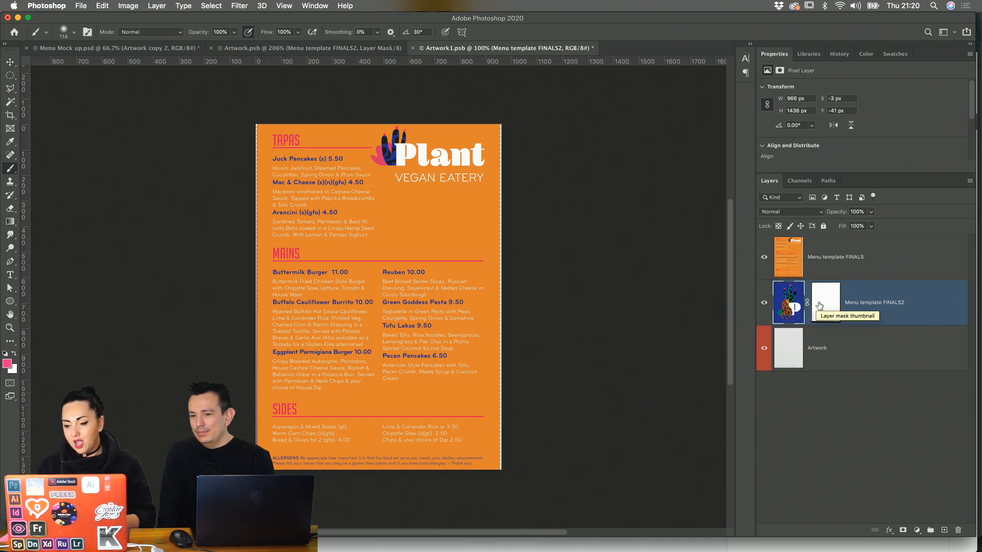
left_click_drag(820, 305, 819, 265)
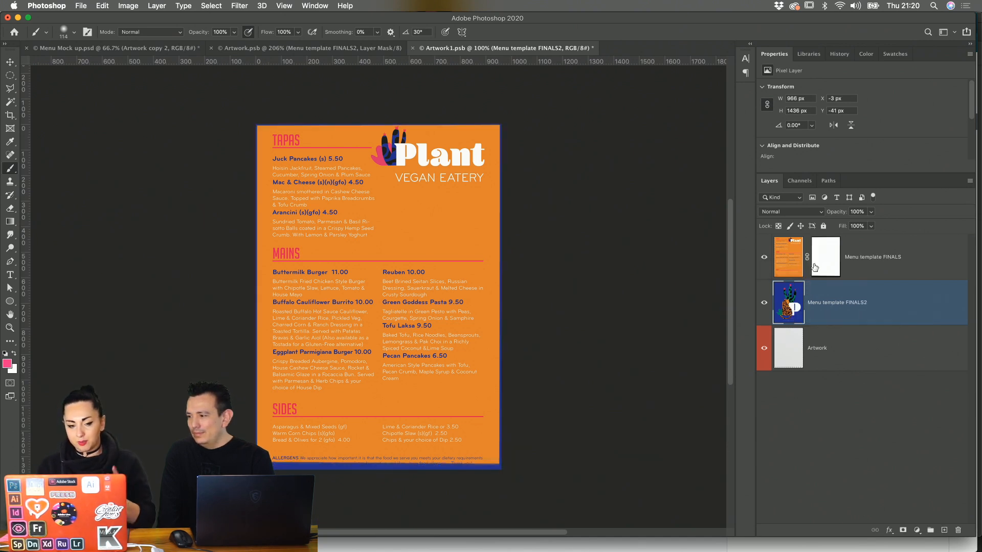
left_click(764, 305)
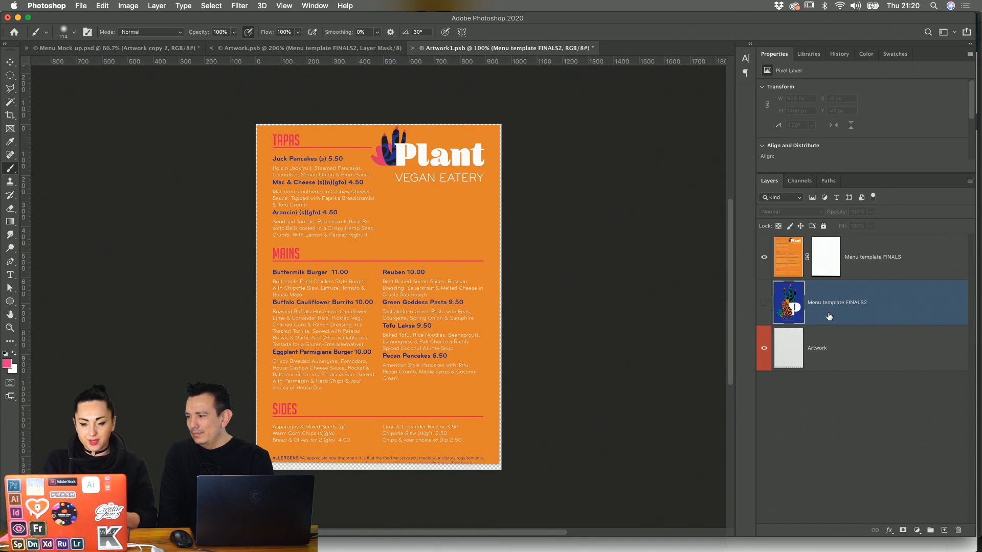
key("cmd+s")
left_click(165, 48)
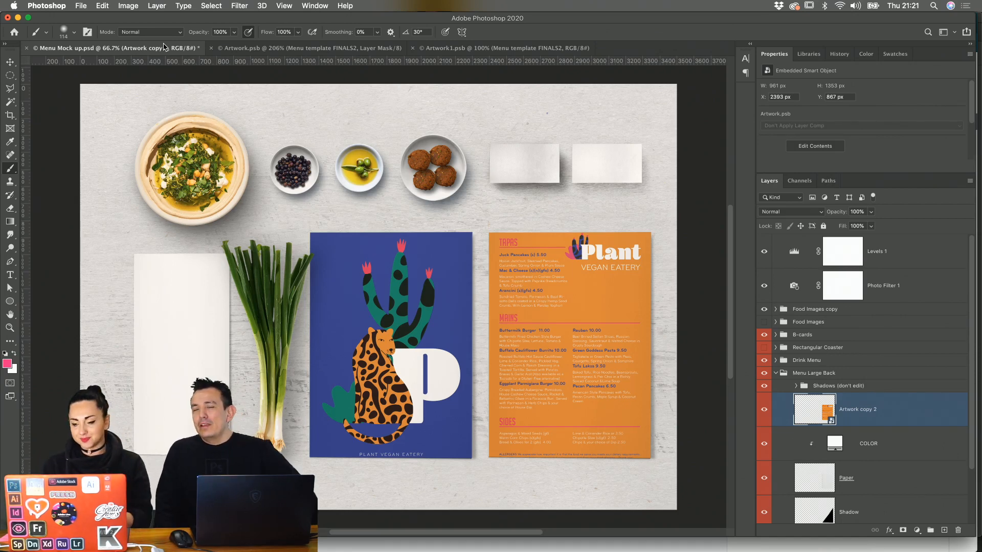
- Collapse the Menu Large Back group and open the contents of the Design smart object in the Drink Menu group
left_click(776, 373)
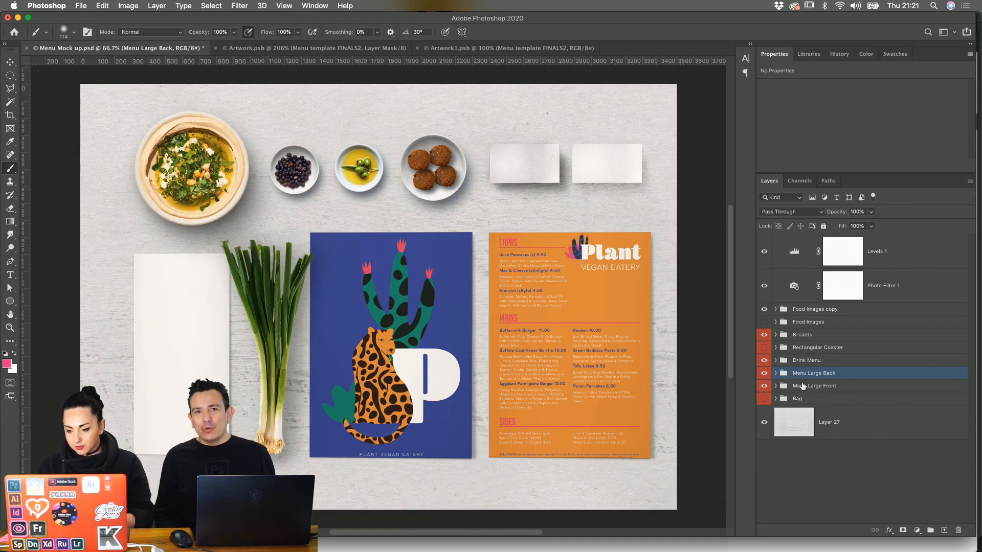
left_click(776, 360)
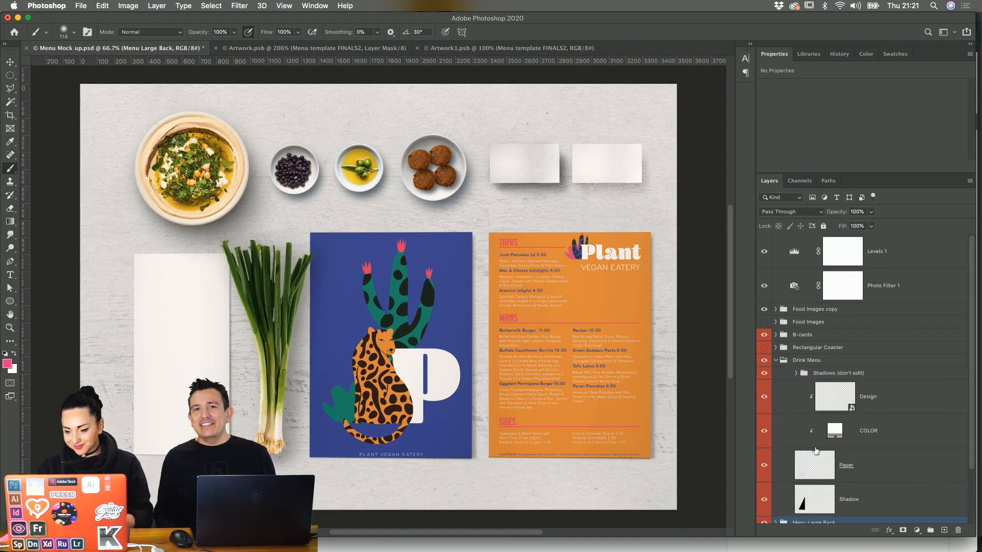
scroll(823, 451, "down", 2)
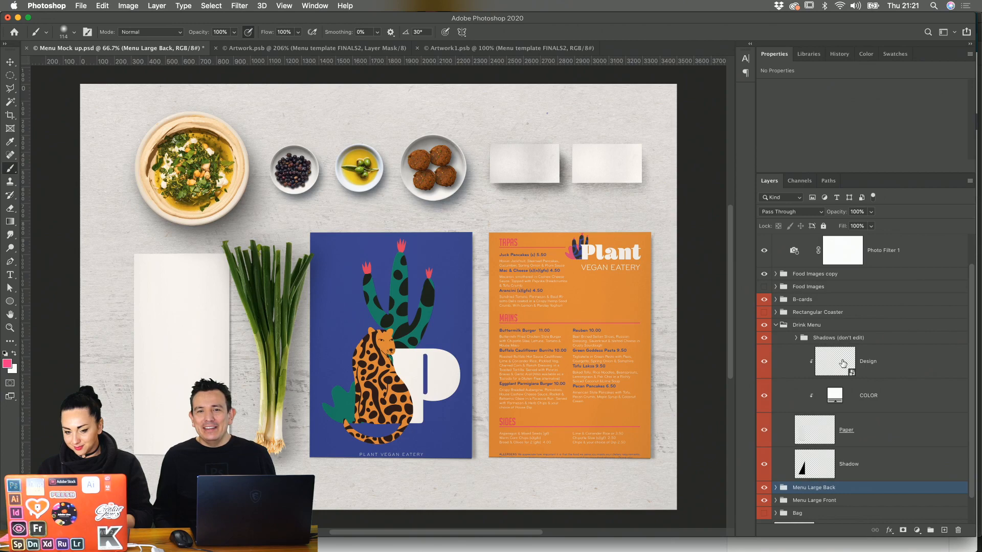
left_click(843, 364)
double_click(843, 364)
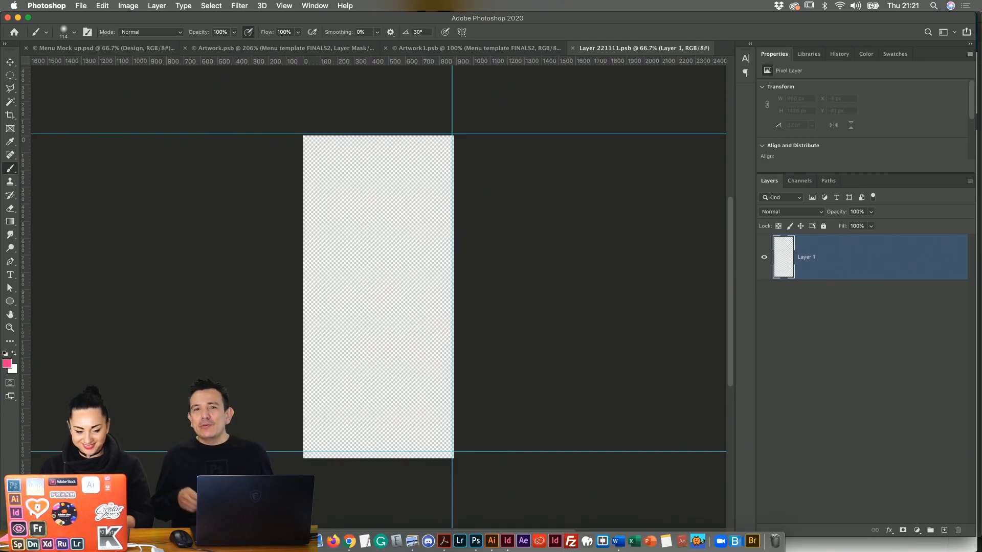
- Place Drink Menu plant.jpg from the Finals folder into Layer 221111.psb and scale it to fill the canvas
left_click(319, 541)
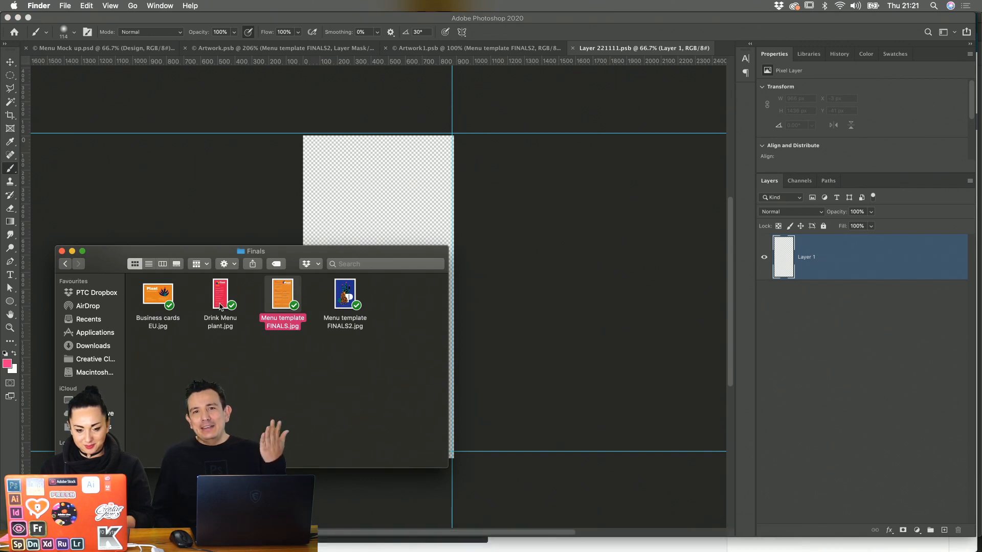
left_click_drag(220, 297, 358, 245)
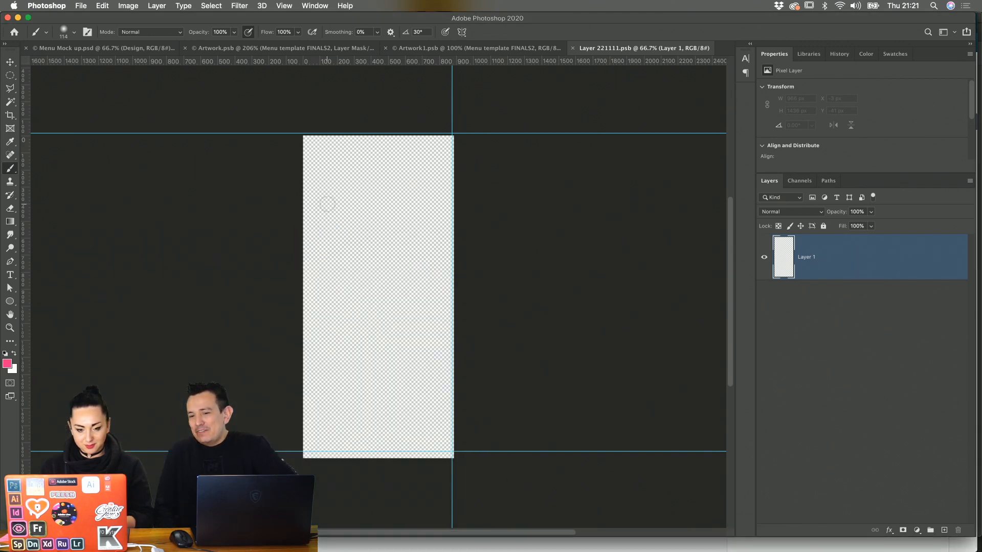
left_click_drag(401, 244, 457, 134)
key("Return")
key("b")
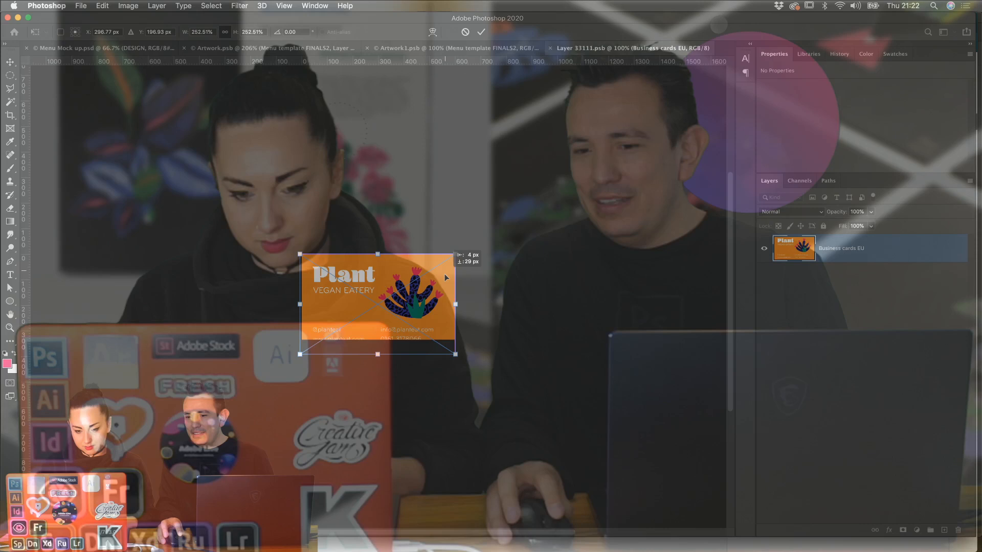
- Position the enlarged Business cards EU artwork so it covers the whole business card canvas, and commit the transform
left_click_drag(445, 275, 447, 271)
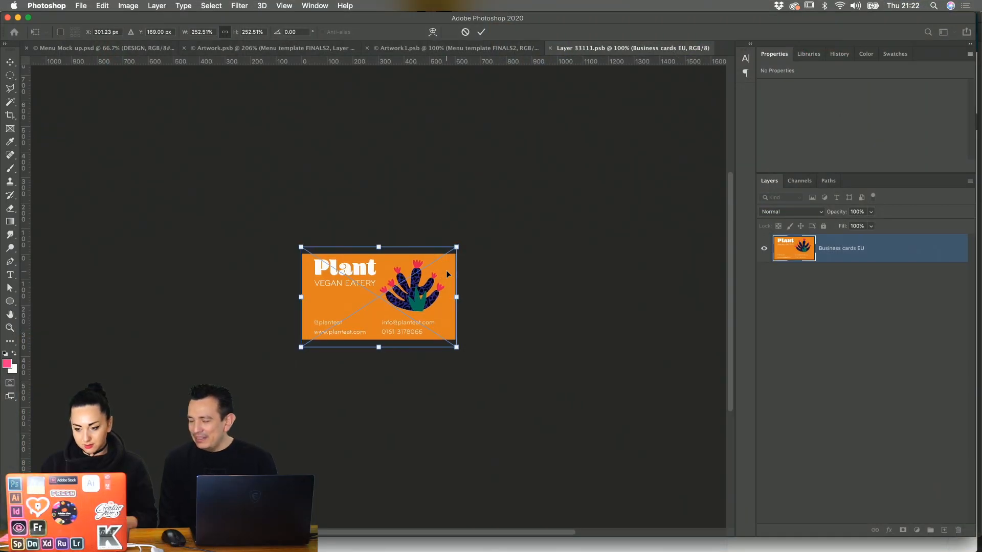
key("Left")
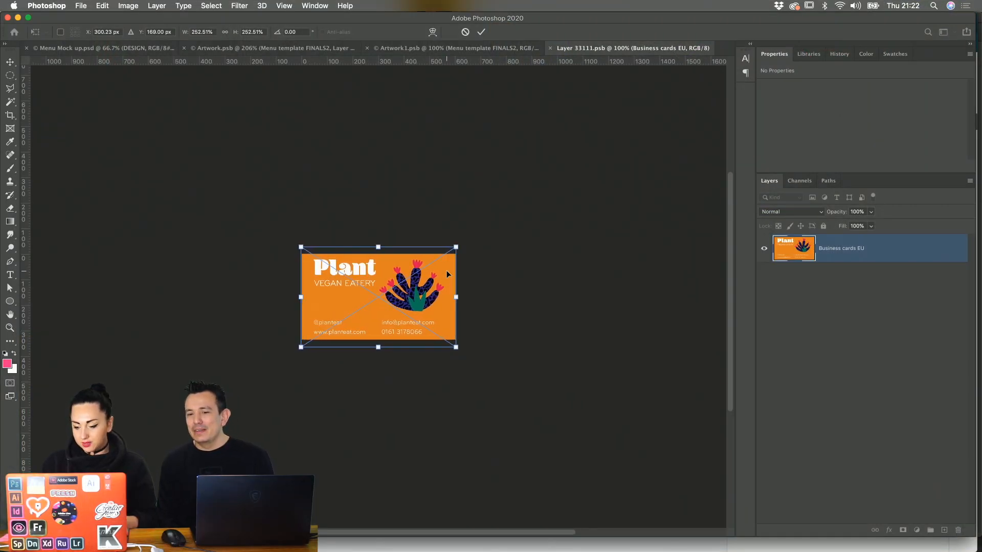
key("Return")
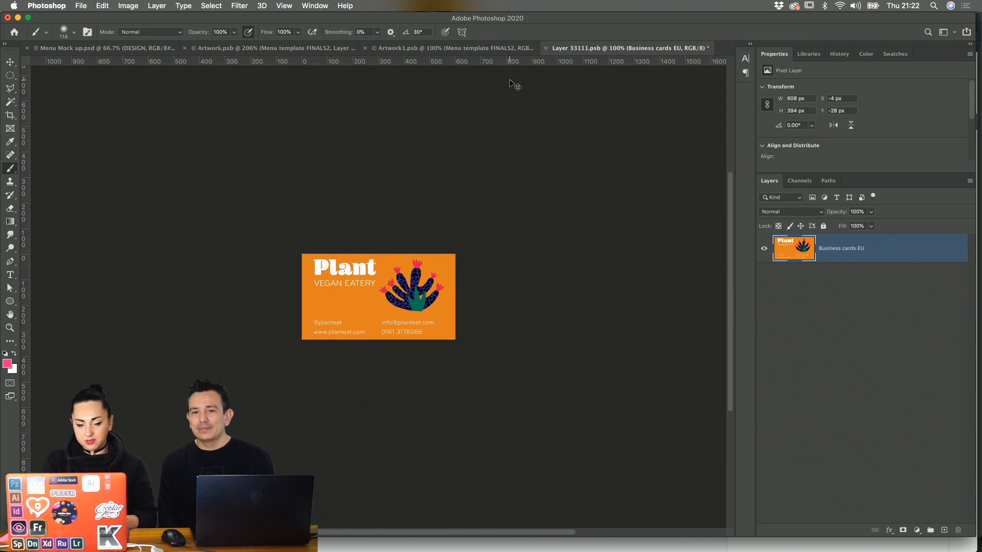
- Close Artwork1.psb and the saved business card artwork Layer 33111.psb to return to the Menu Mock up document
left_click(494, 48)
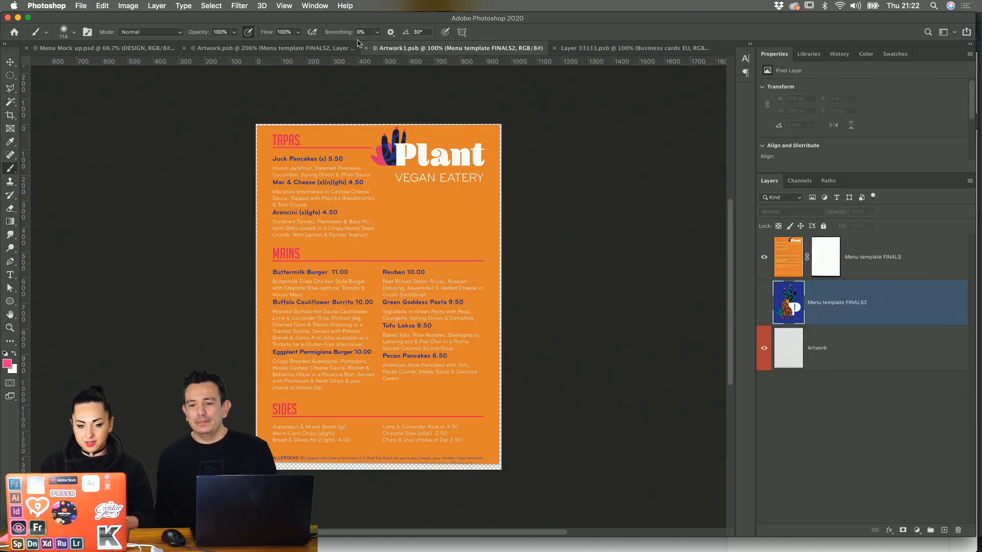
key("super+w")
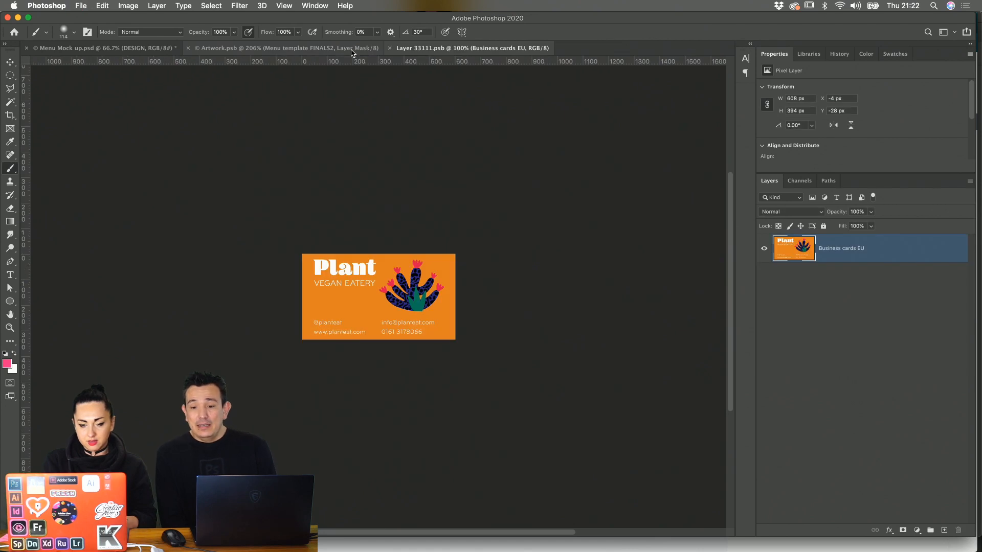
key("super+w")
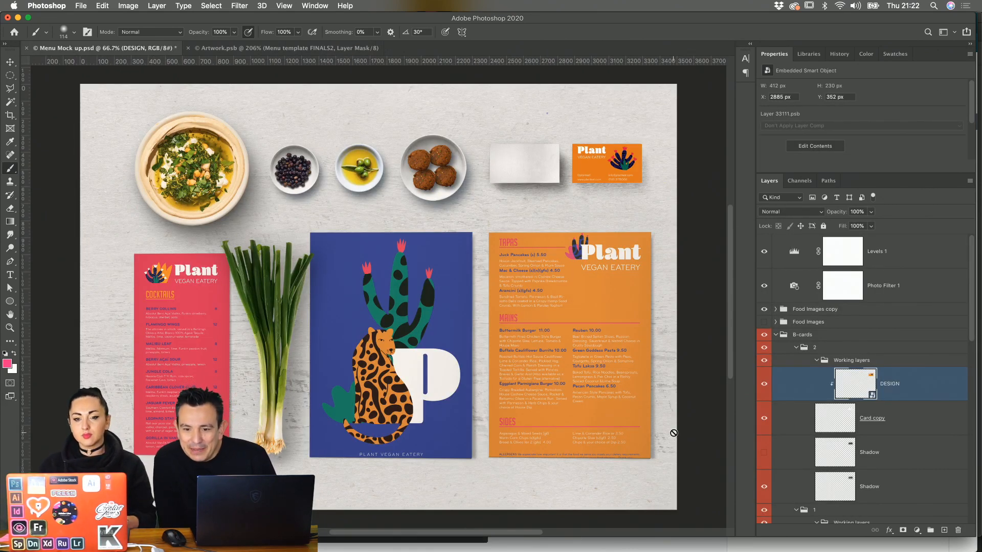
- Search the computer for "wood" and open 1.psd, the mockup version with the wooden table background
mouse_move(429, 542)
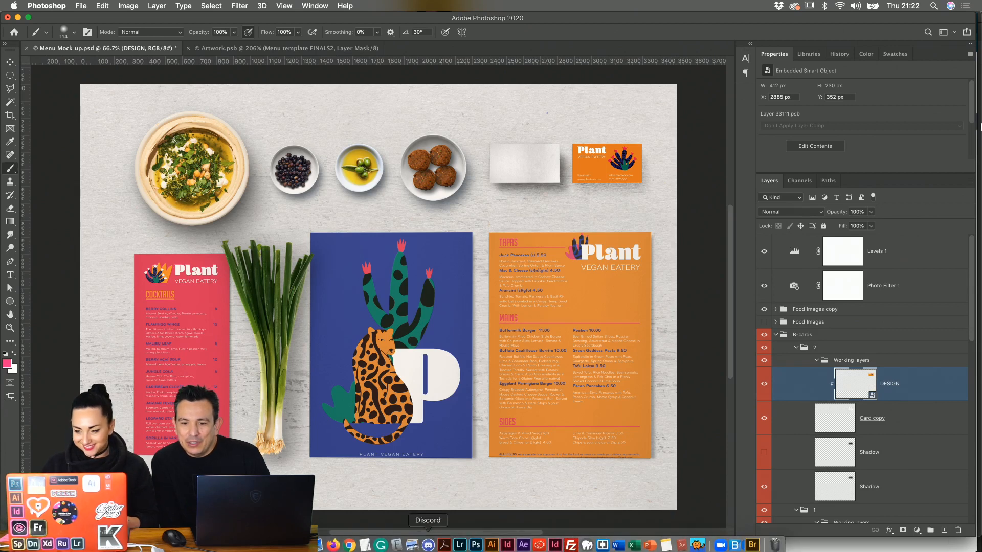
left_click(934, 5)
type("Woo")
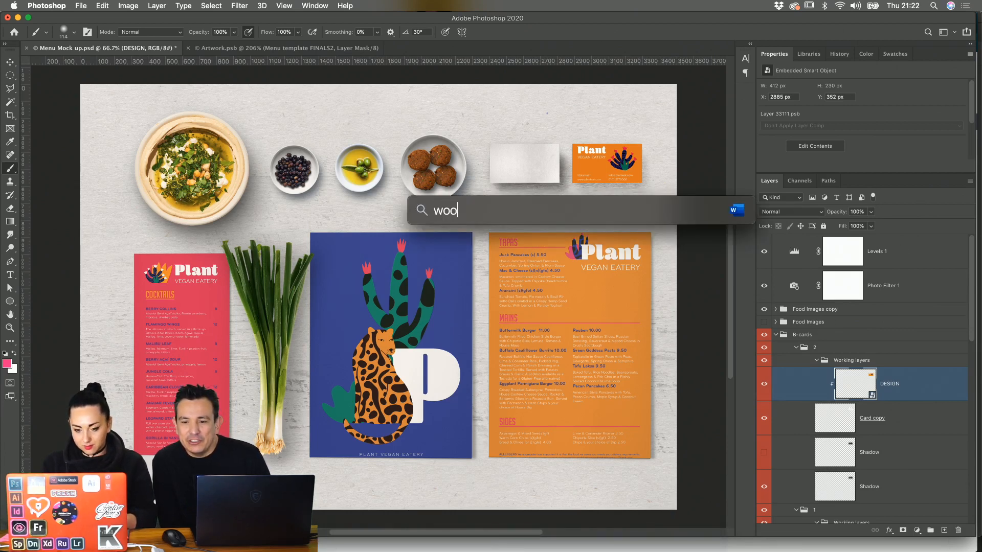
type("d")
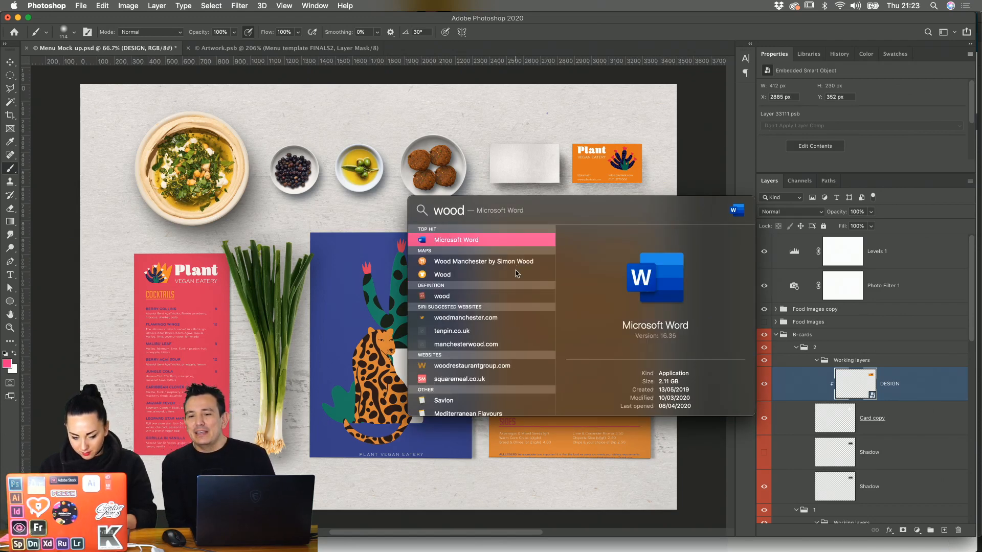
scroll(483, 385, "down", 5)
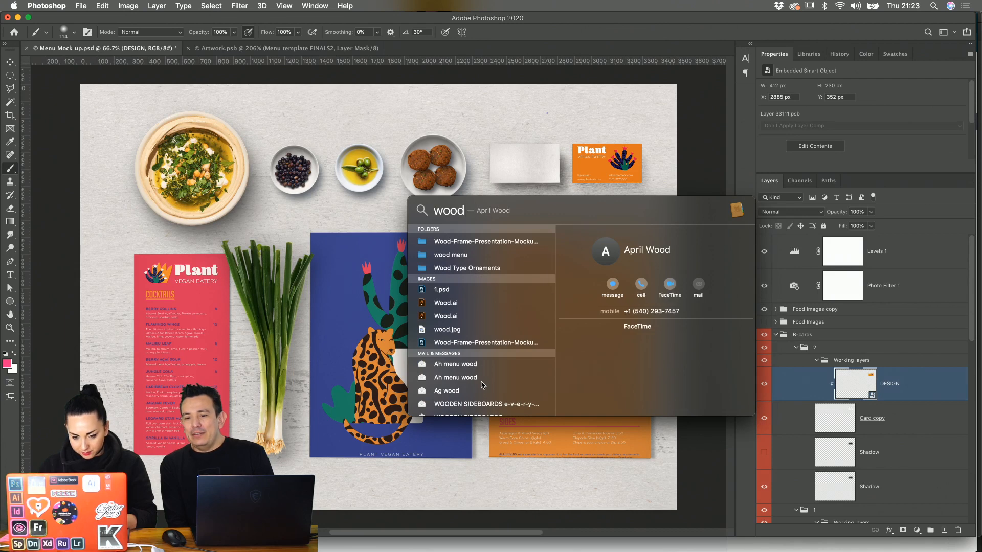
scroll(483, 385, "down", 3)
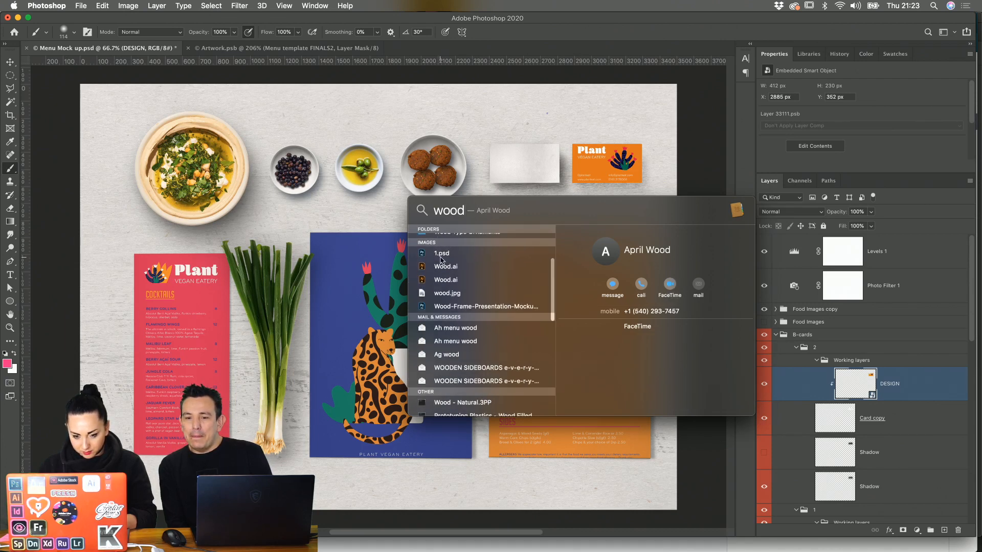
left_click(435, 256)
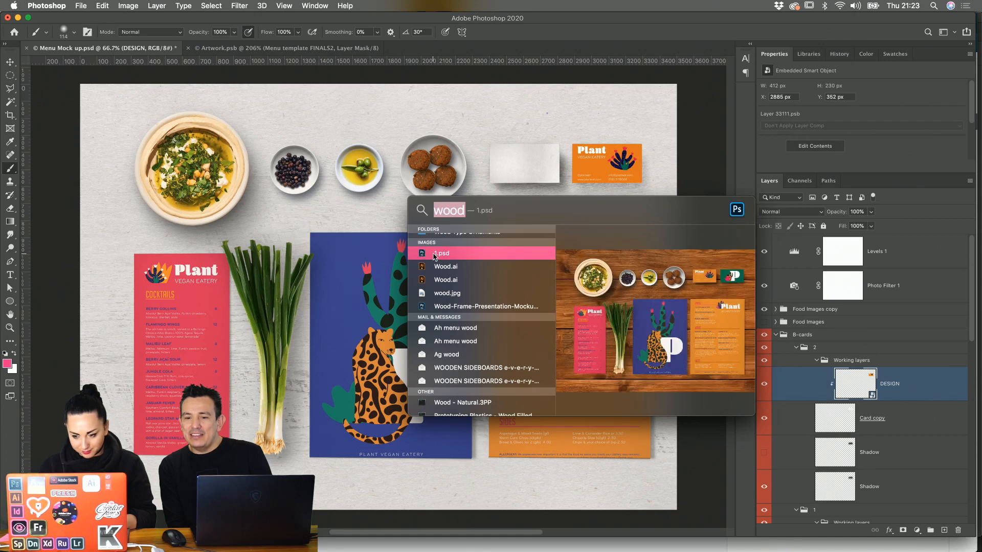
double_click(435, 256)
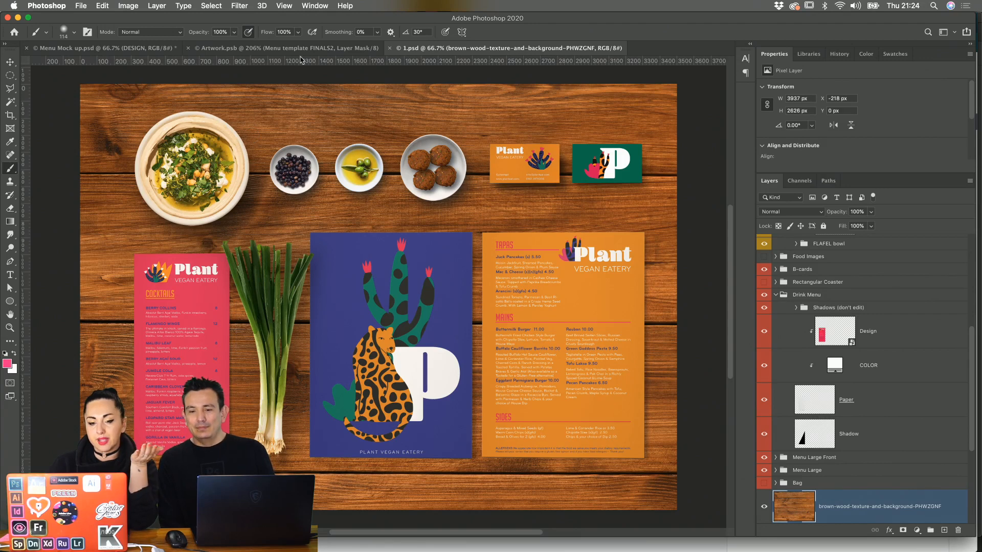
- Switch to Google Chrome and load stock.adobe.com in the empty new tab
mouse_move(330, 550)
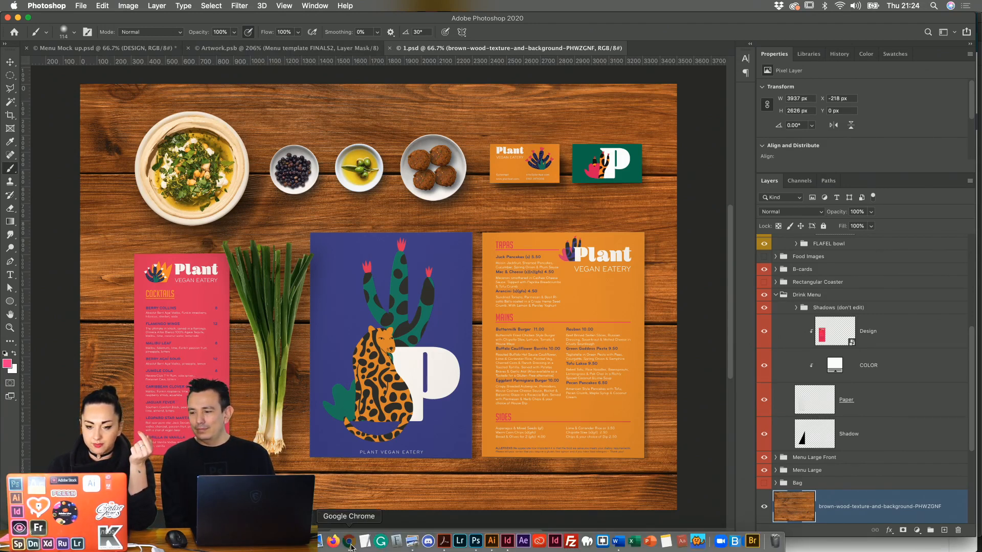
right_click(350, 542)
left_click(349, 543)
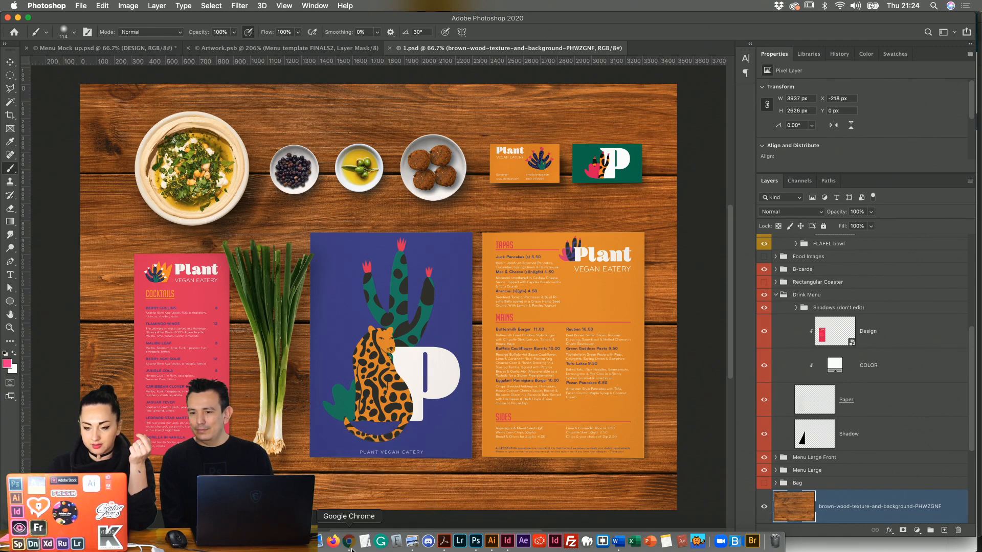
left_click(350, 543)
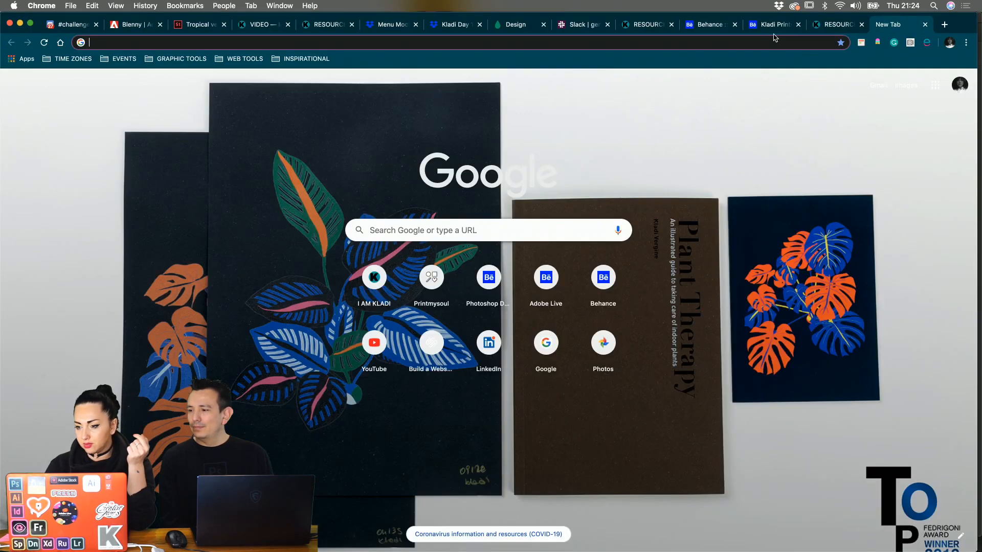
left_click(885, 27)
type("stock.adobe.com")
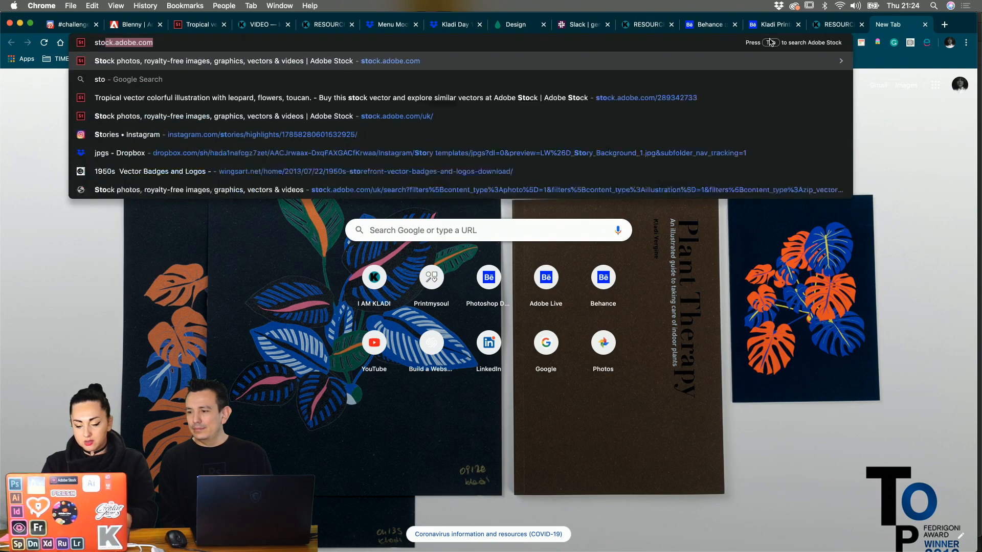
key("Return")
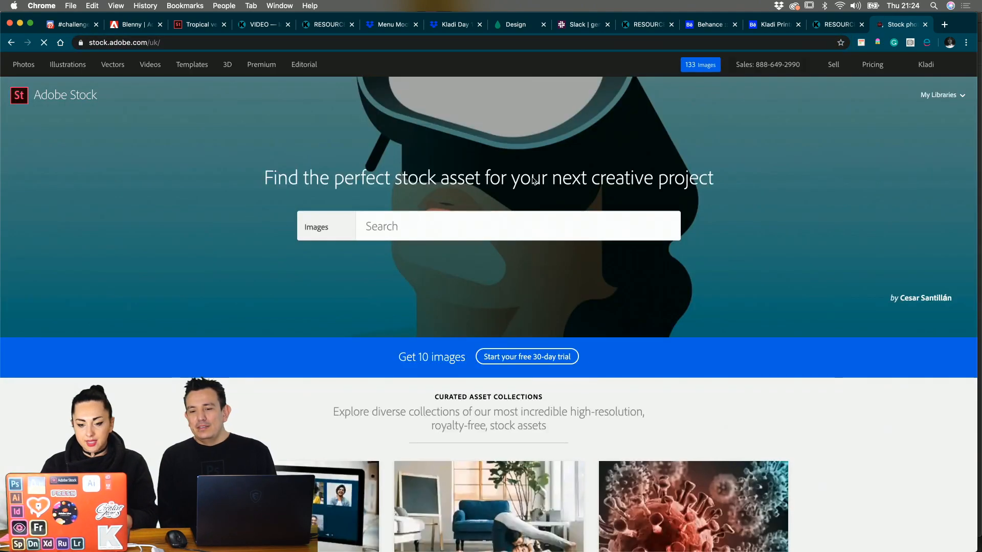
- Search Adobe Stock images for "wooden table" and preview the brown wood table background with lots of contrast
left_click(502, 222)
type("w")
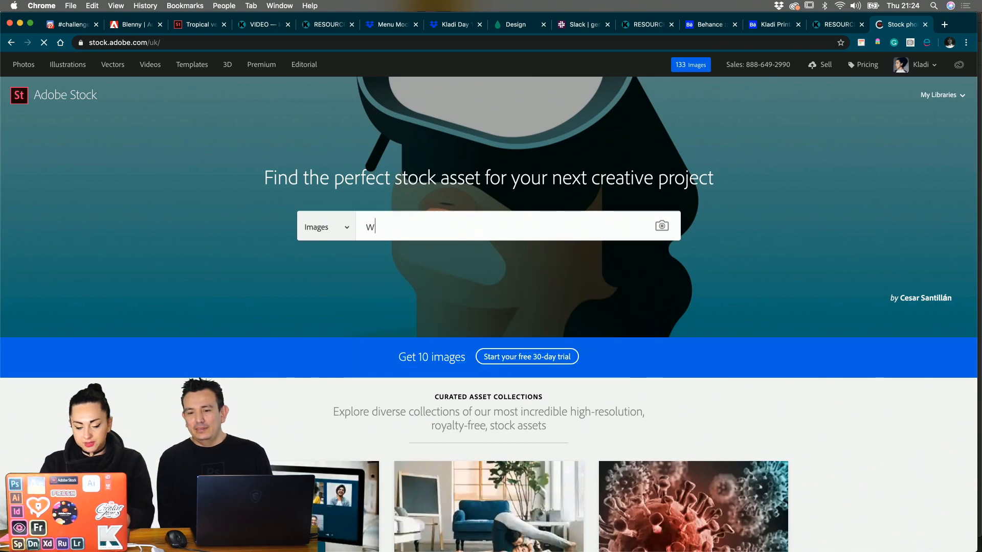
type("ood")
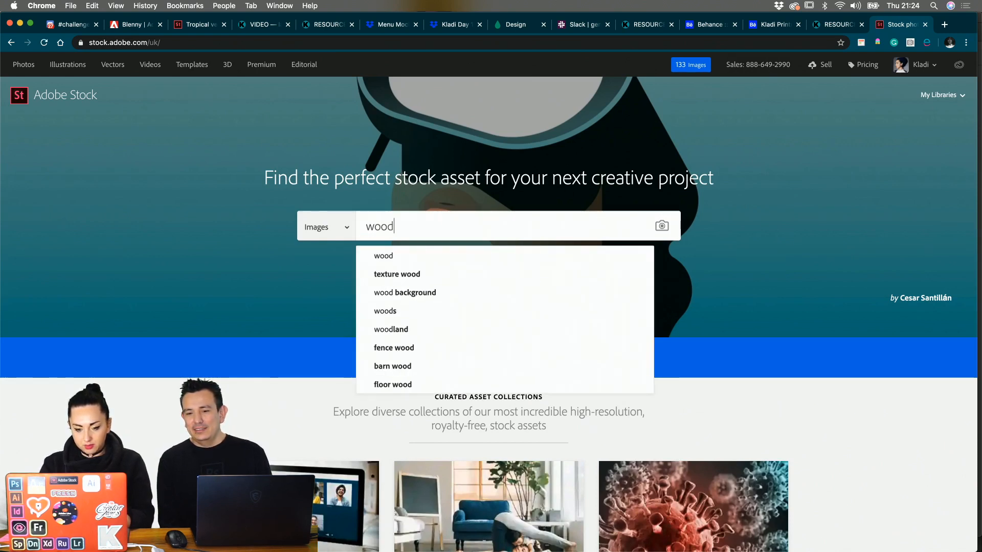
type("en tabe")
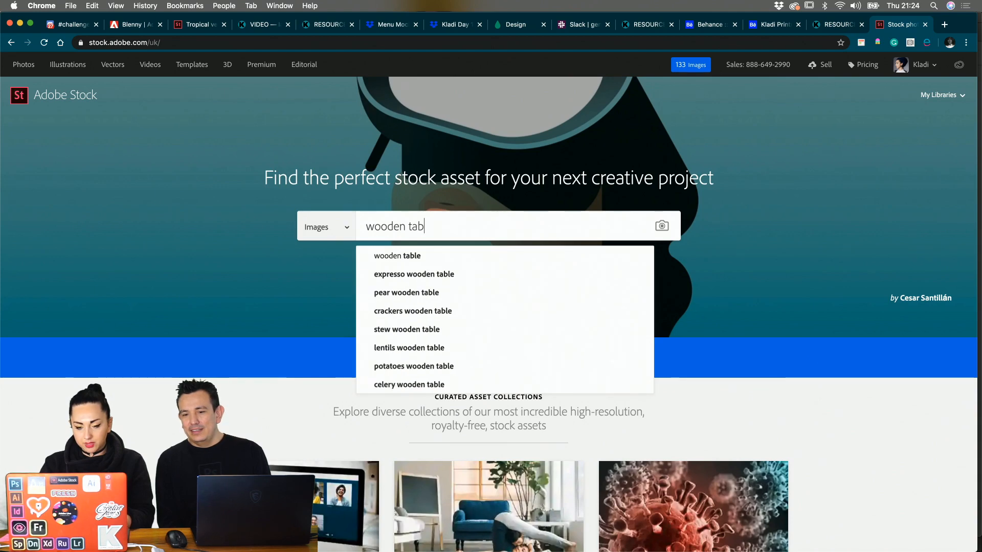
left_click(461, 250)
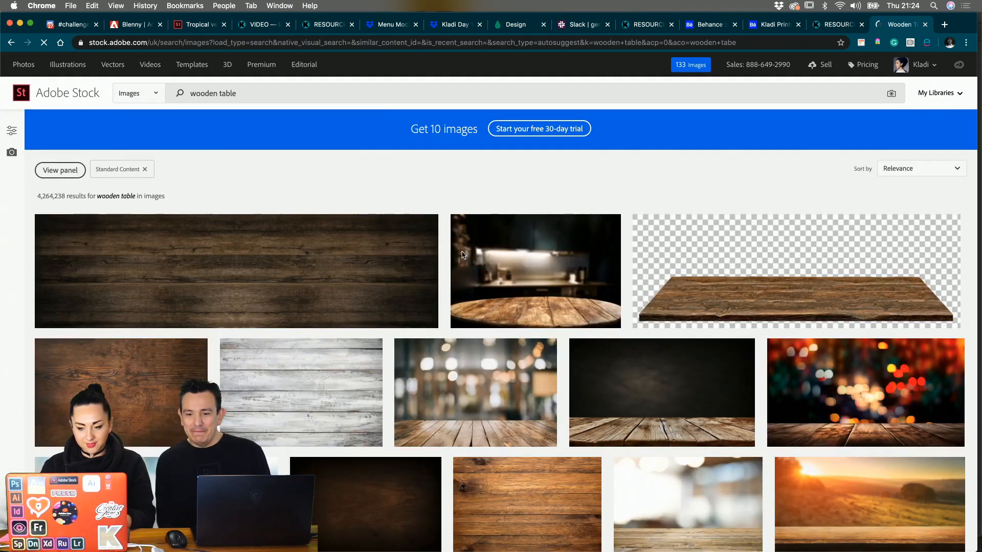
scroll(468, 368, "down", 3)
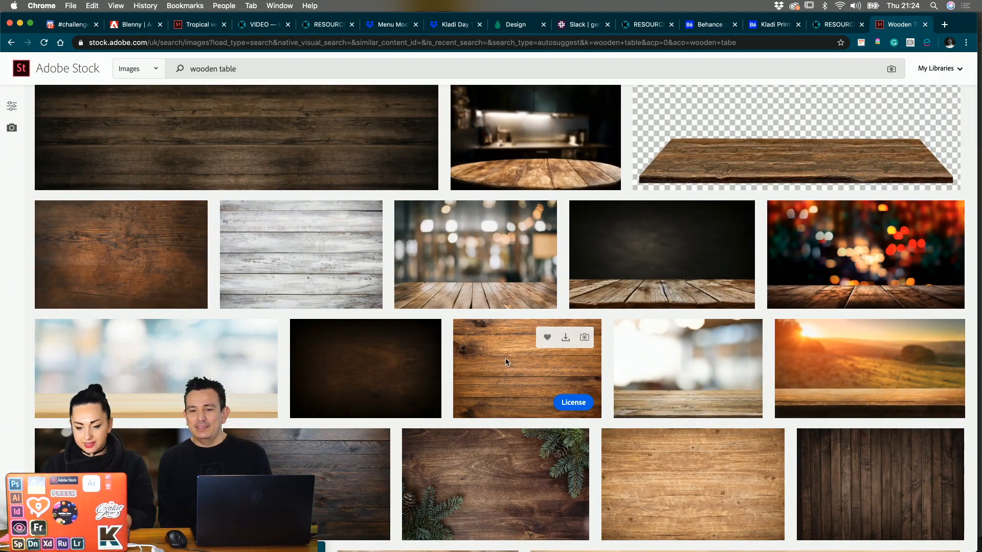
scroll(506, 358, "down", 5)
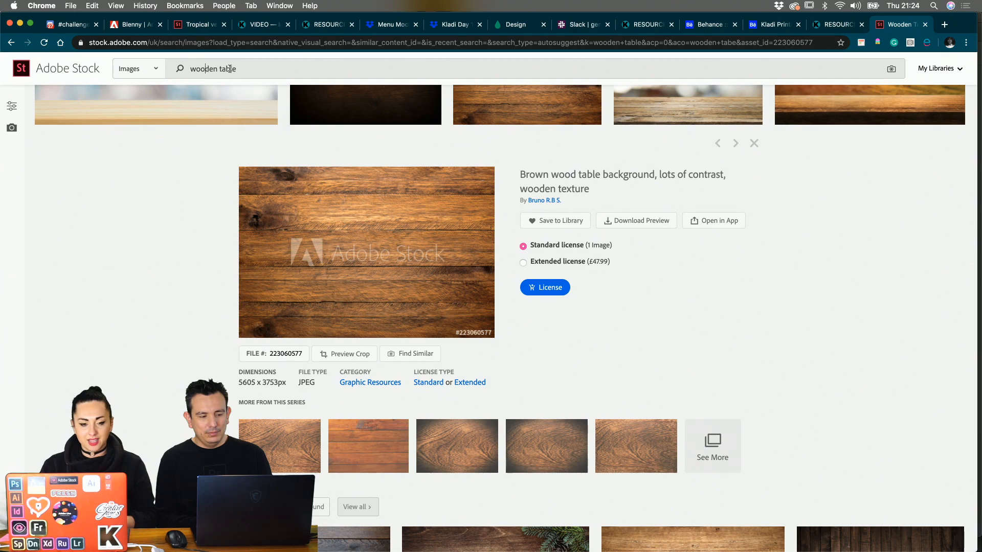
- Change the search to "white wooden table" and preview the old white painted texture and the gray painted boards background
left_click(188, 68)
type("white")
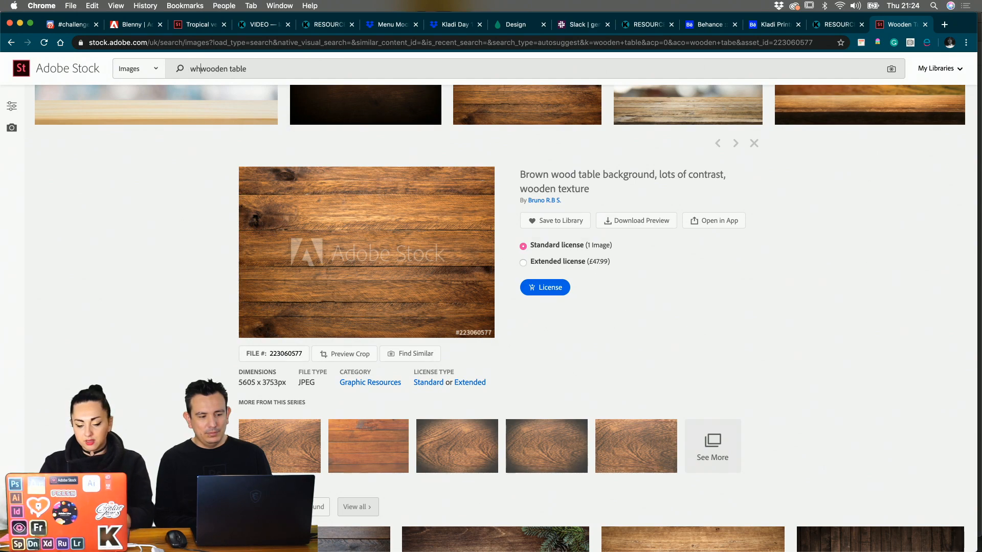
key("Return")
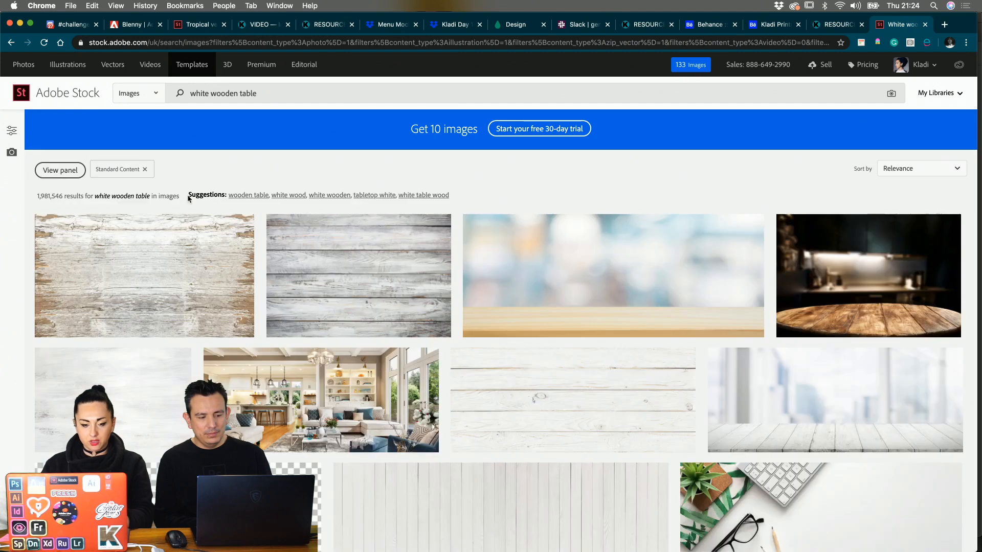
left_click(195, 251)
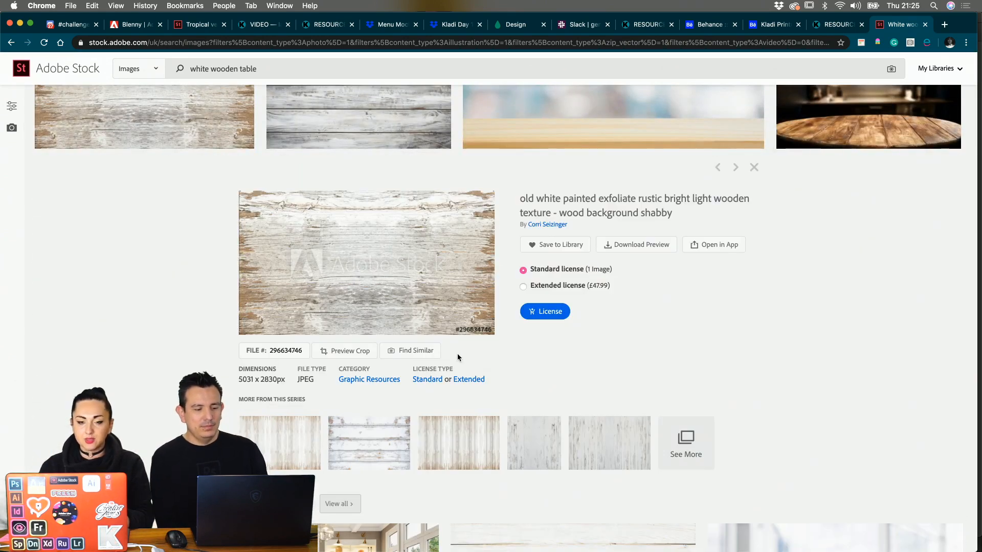
scroll(417, 215, "up", 3)
left_click(416, 215)
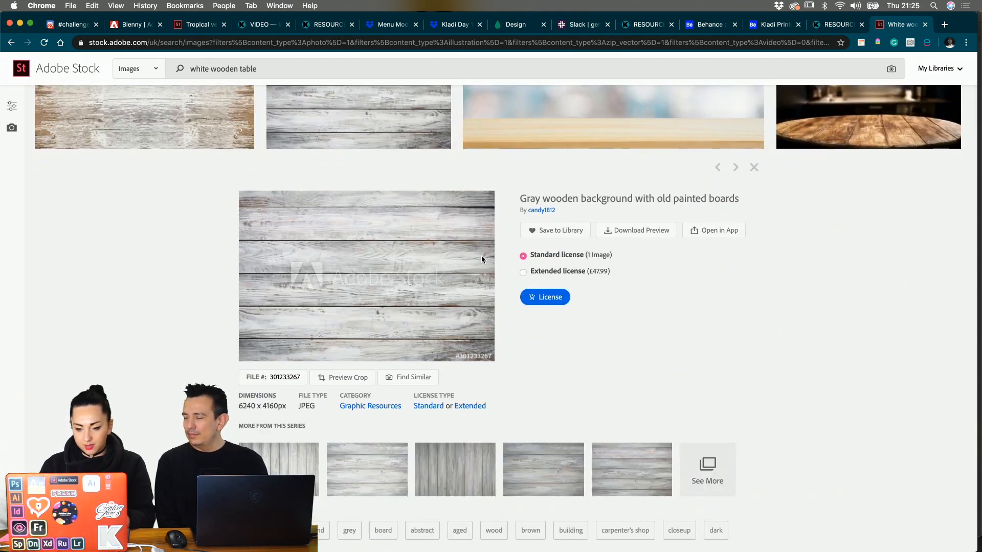
- Save the gray wooden background with old painted boards to a library and move it to Plant Brand Assets
left_click(561, 230)
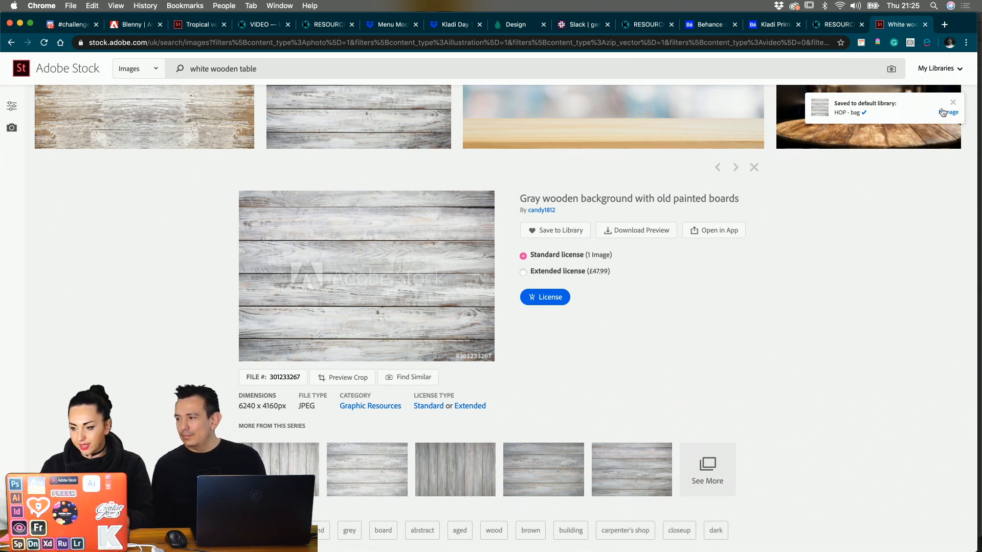
left_click(944, 112)
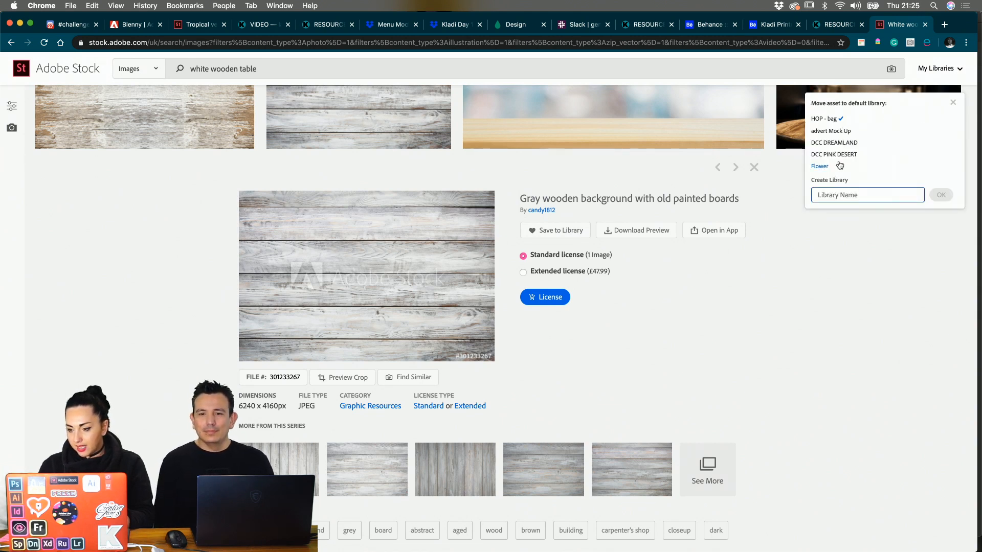
scroll(839, 163, "down", 2)
scroll(839, 164, "down", 2)
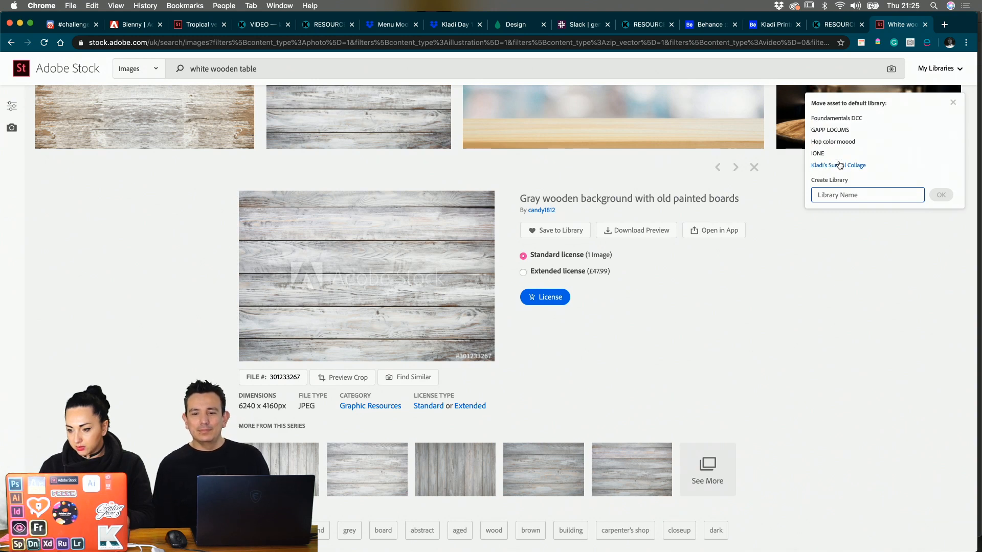
scroll(839, 165, "up", 5)
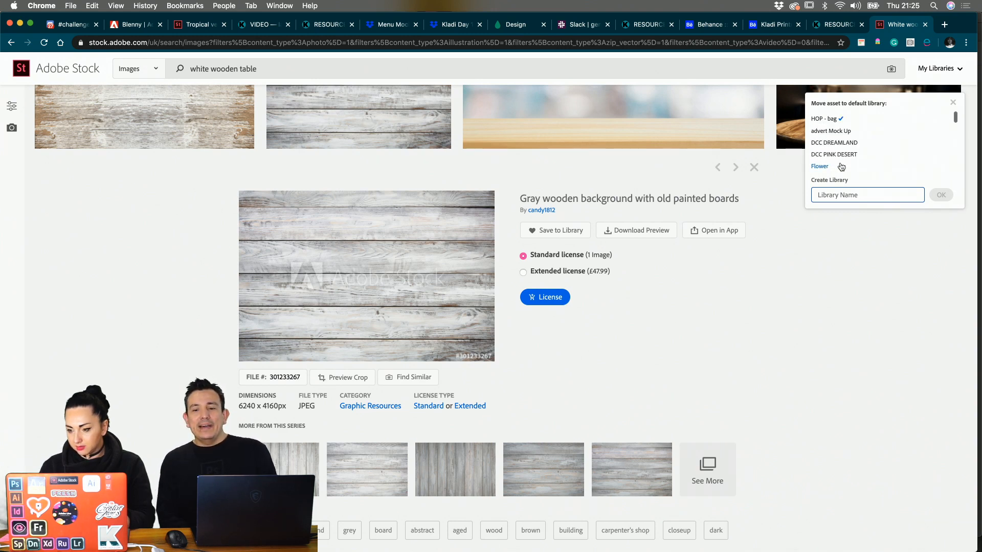
scroll(842, 166, "down", 3)
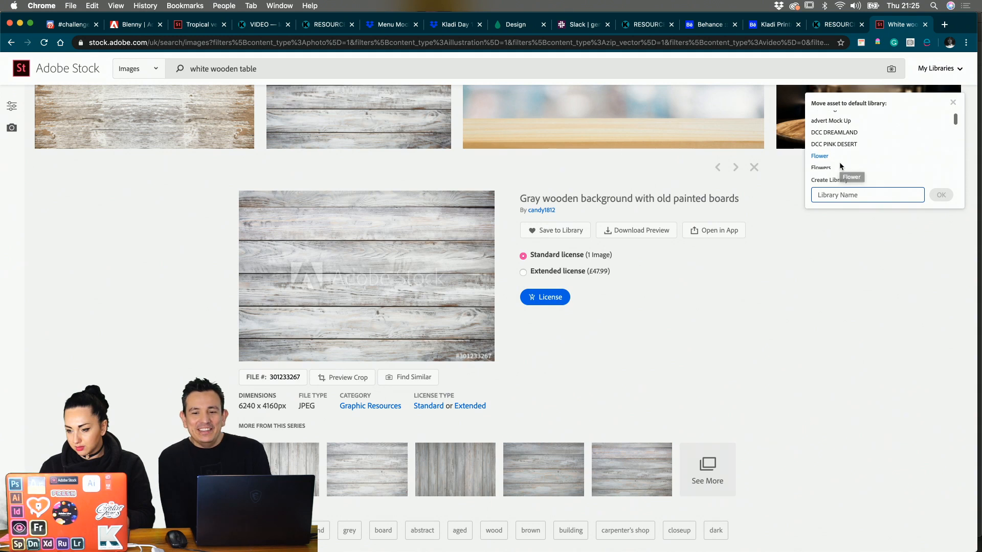
scroll(842, 166, "down", 1)
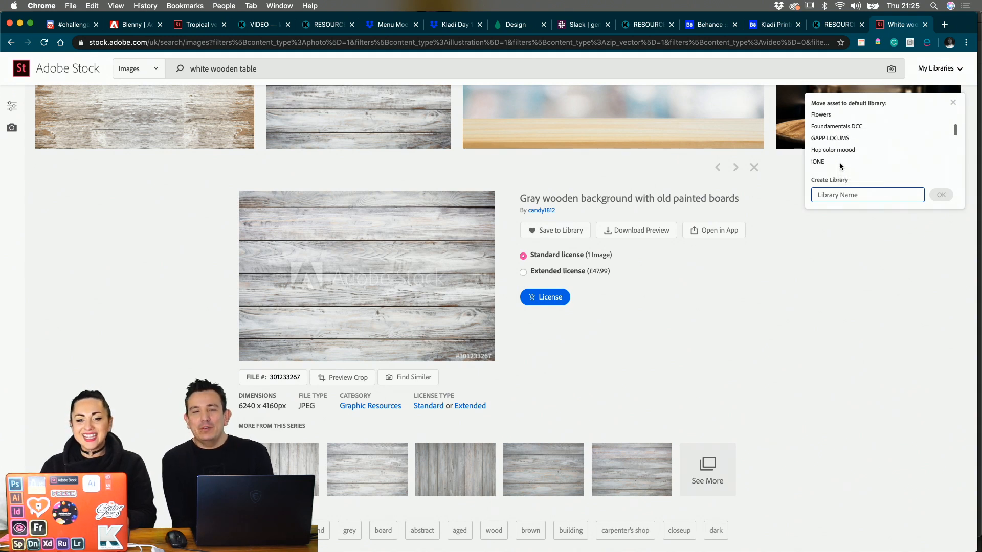
scroll(840, 166, "up", 4)
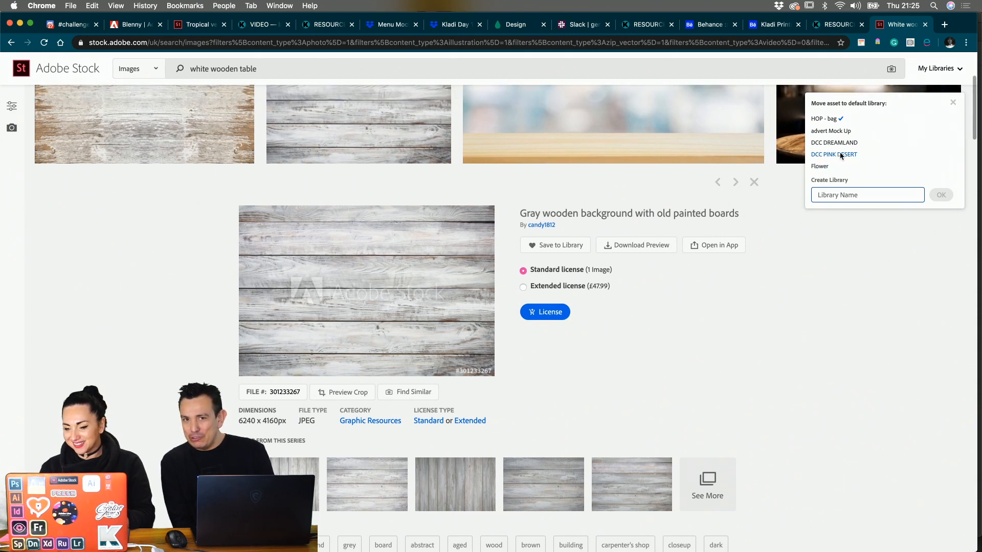
scroll(841, 159, "down", 5)
scroll(841, 156, "down", 5)
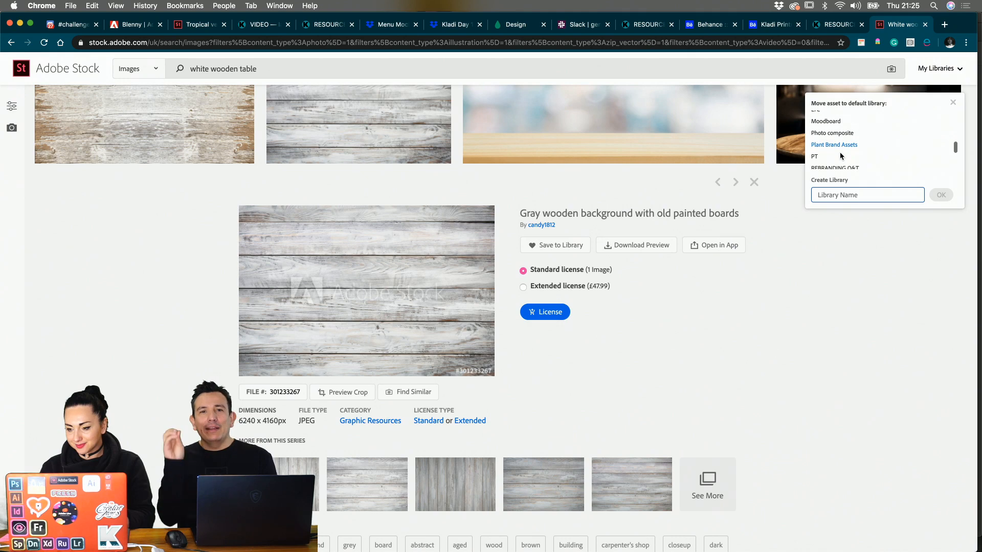
left_click(837, 145)
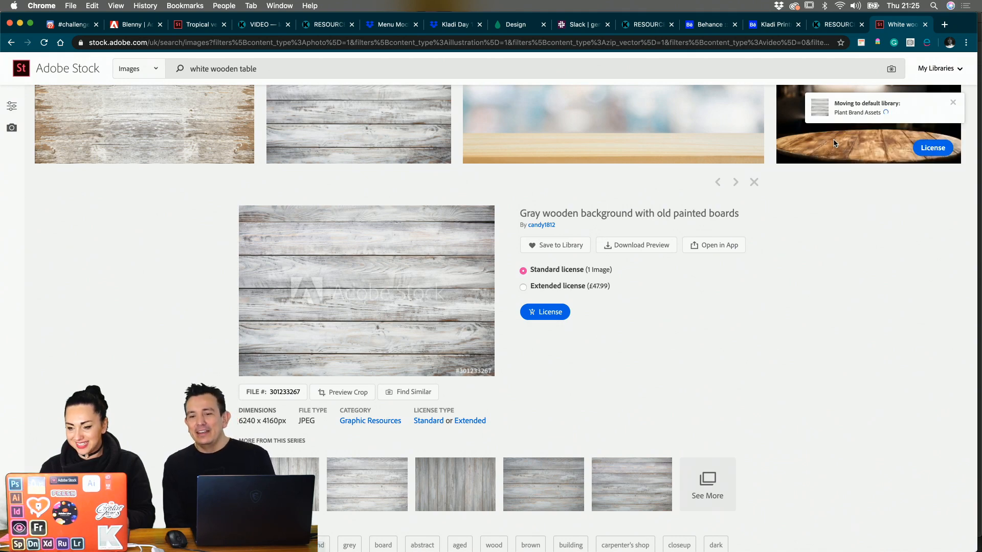
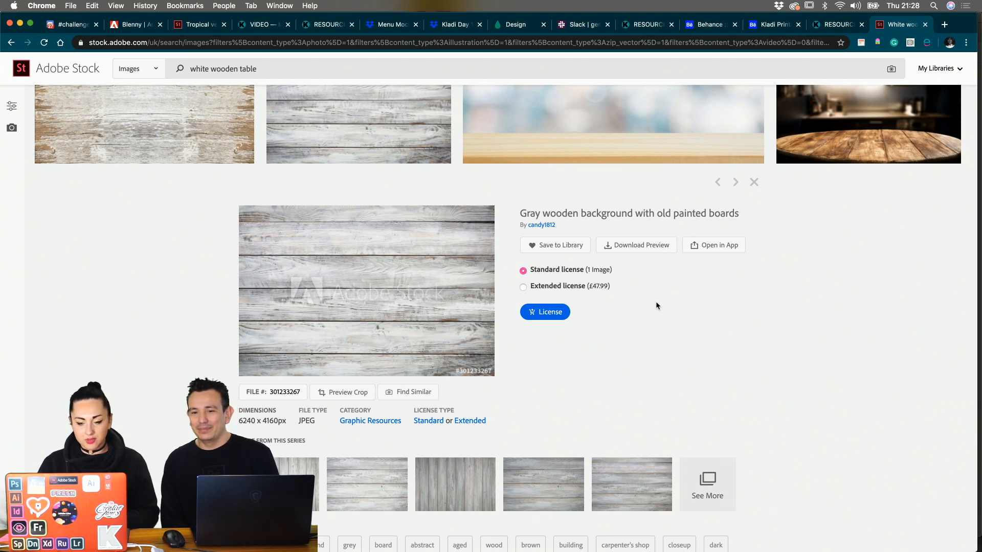
- Save the gray painted boards image again and reassign this new copy to the Plant Brand Assets library
left_click(553, 246)
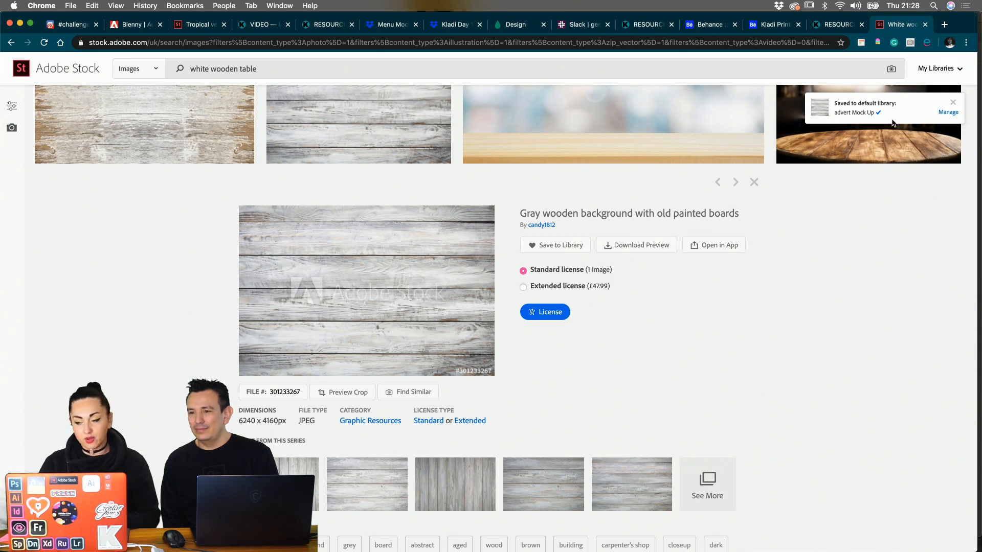
left_click(942, 113)
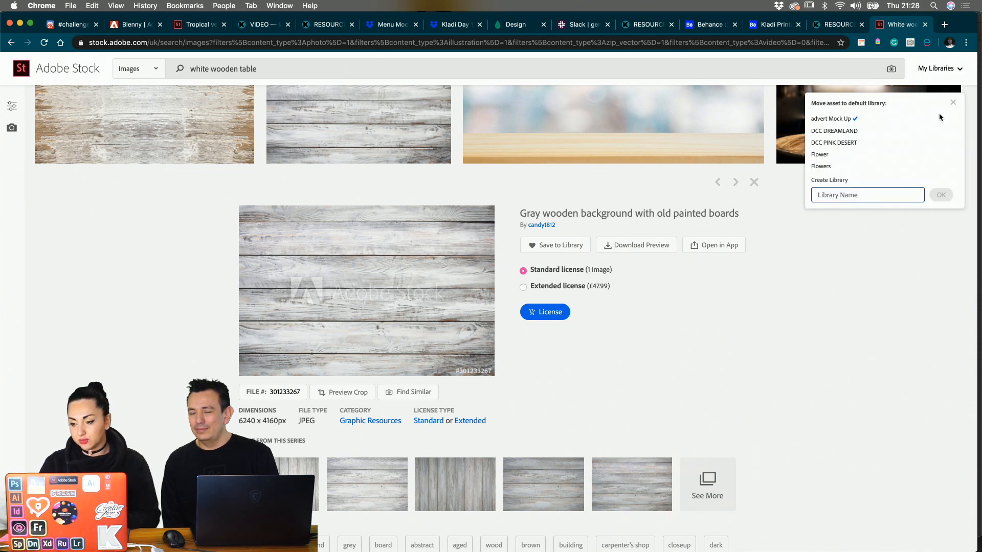
scroll(877, 170, "down", 1)
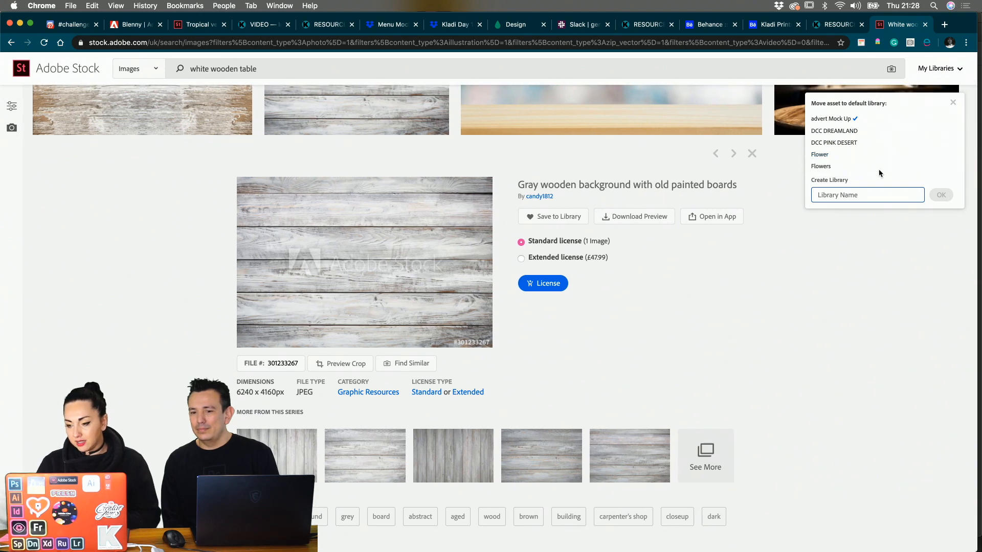
scroll(899, 158, "up", 3)
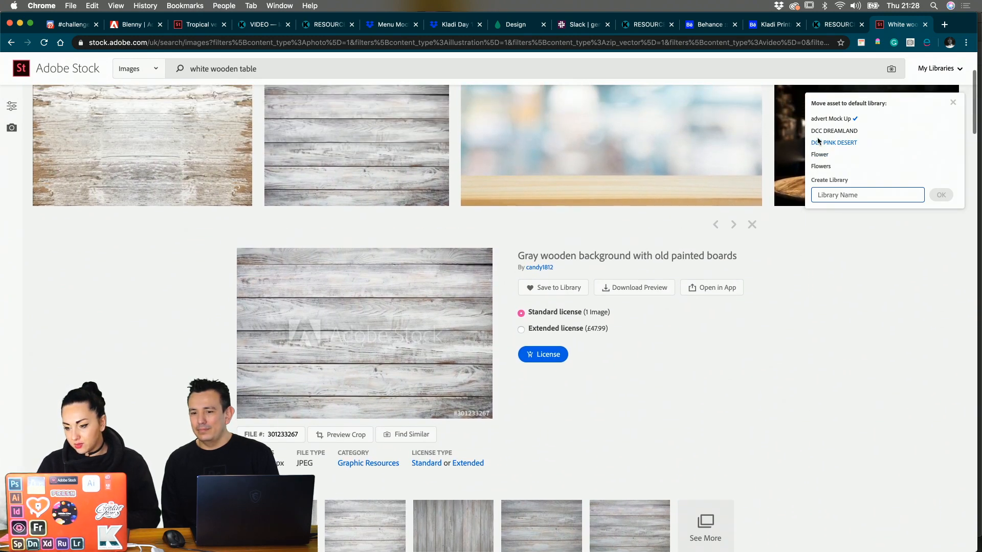
type("pl")
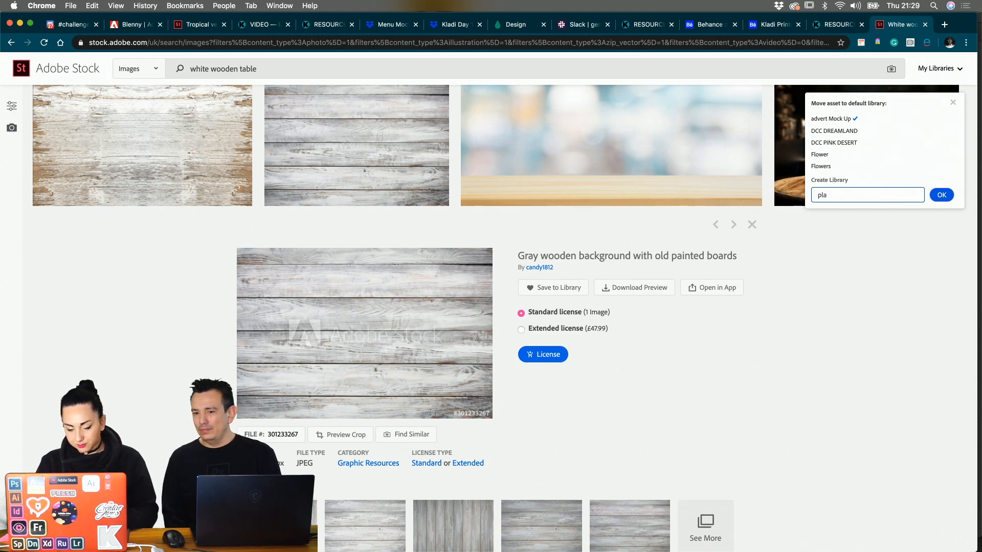
type("a")
scroll(837, 156, "up", 1)
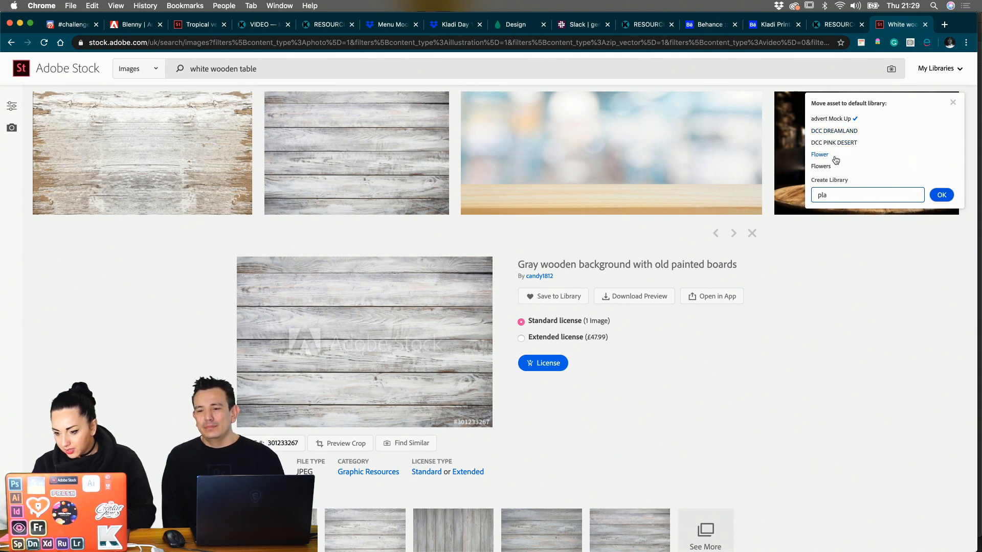
scroll(836, 159, "down", 1)
scroll(836, 158, "down", 3)
left_click(831, 161)
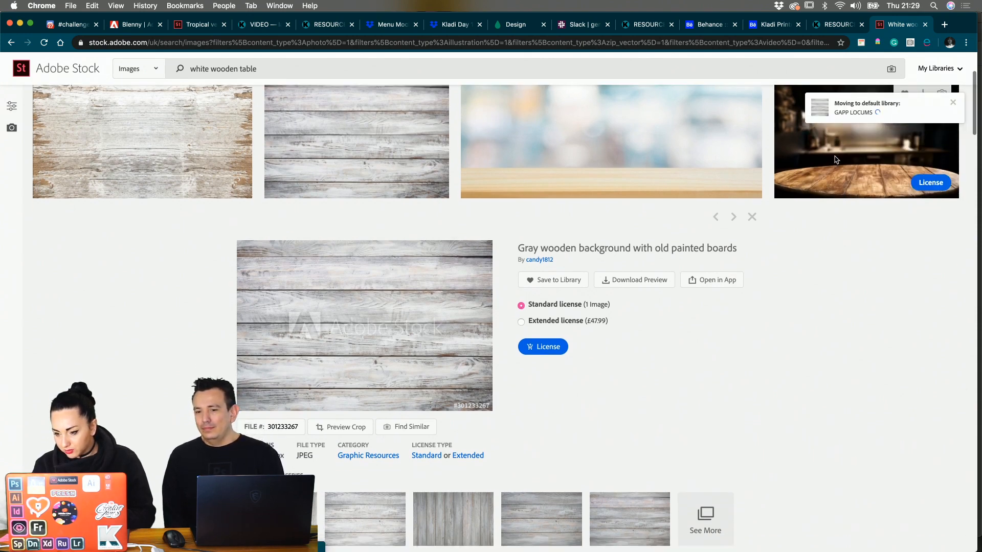
left_click(945, 115)
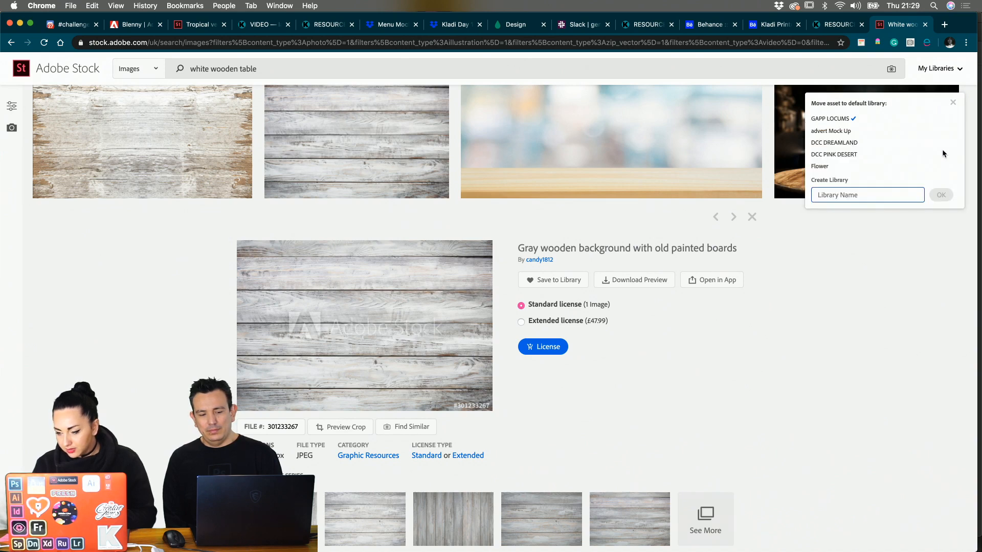
scroll(943, 150, "down", 5)
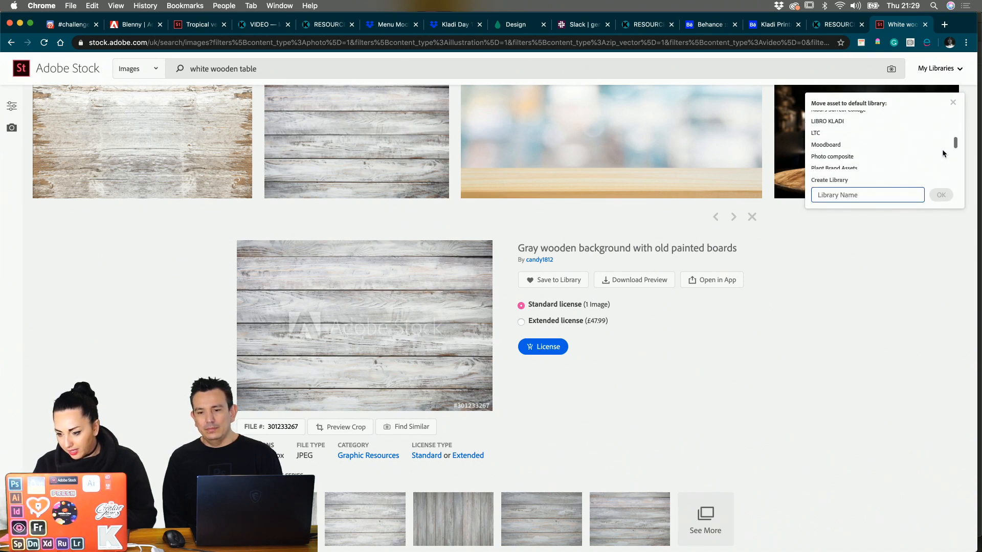
scroll(944, 154, "down", 3)
left_click(853, 147)
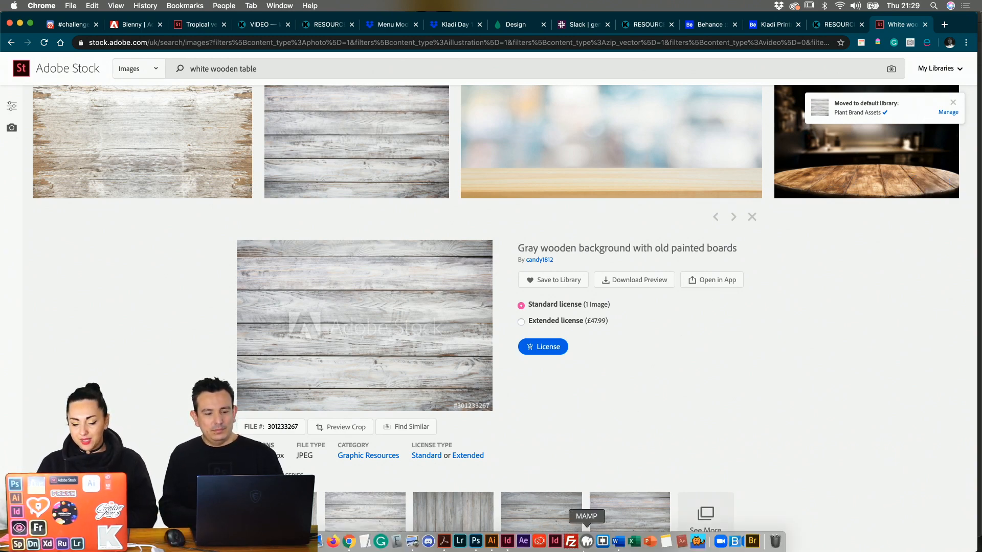
- Switch to Photoshop, show the Plant Brand Assets library and enlarge its display area to reveal all the assets
left_click(506, 543)
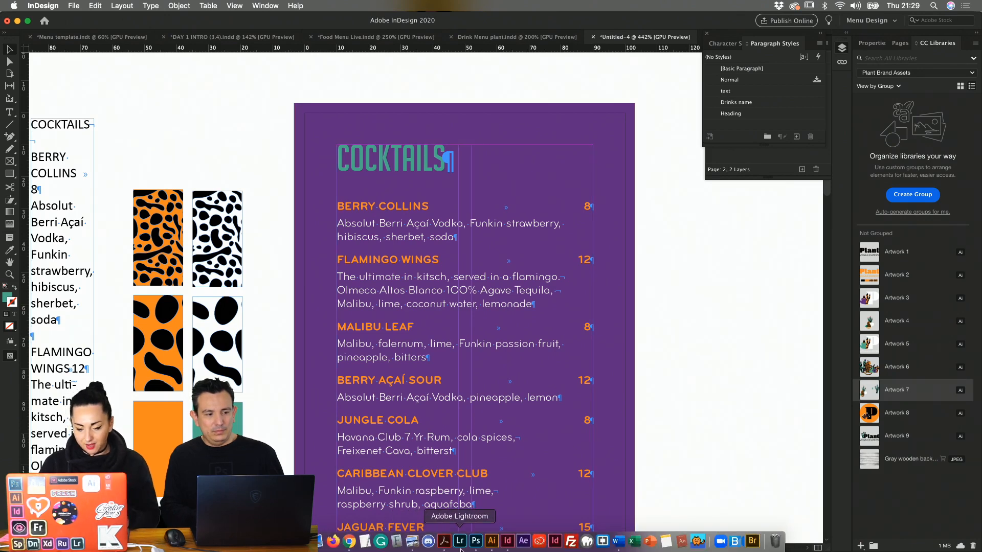
left_click(476, 543)
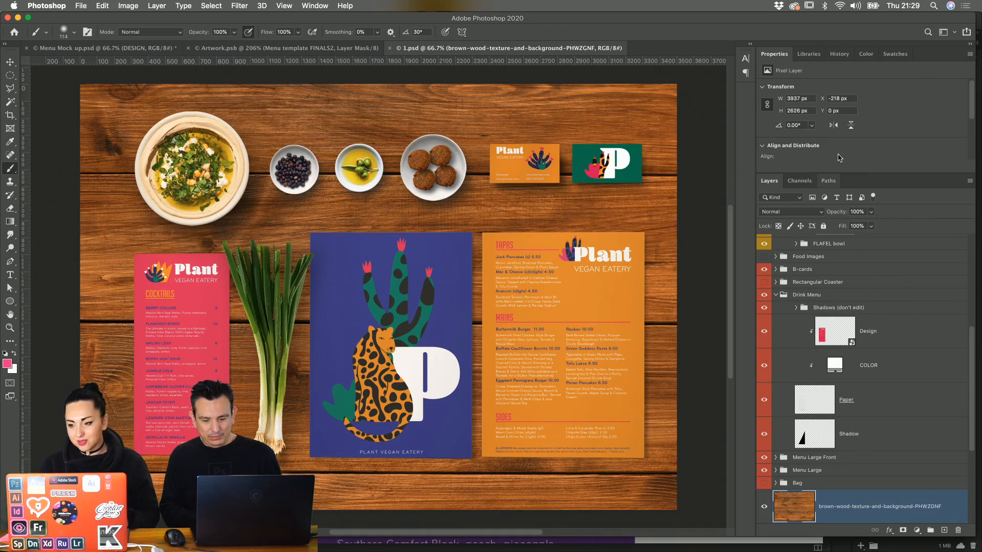
left_click(810, 54)
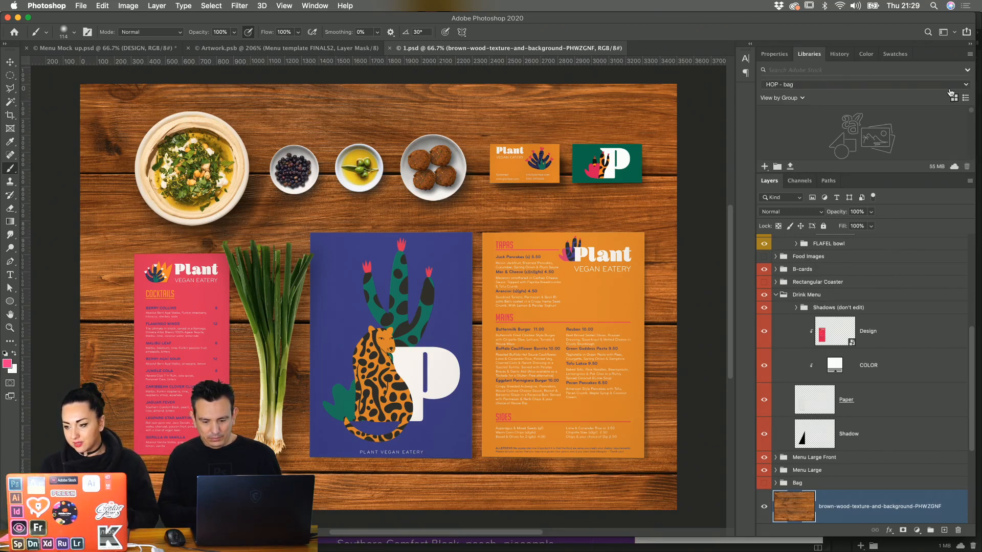
left_click(954, 89)
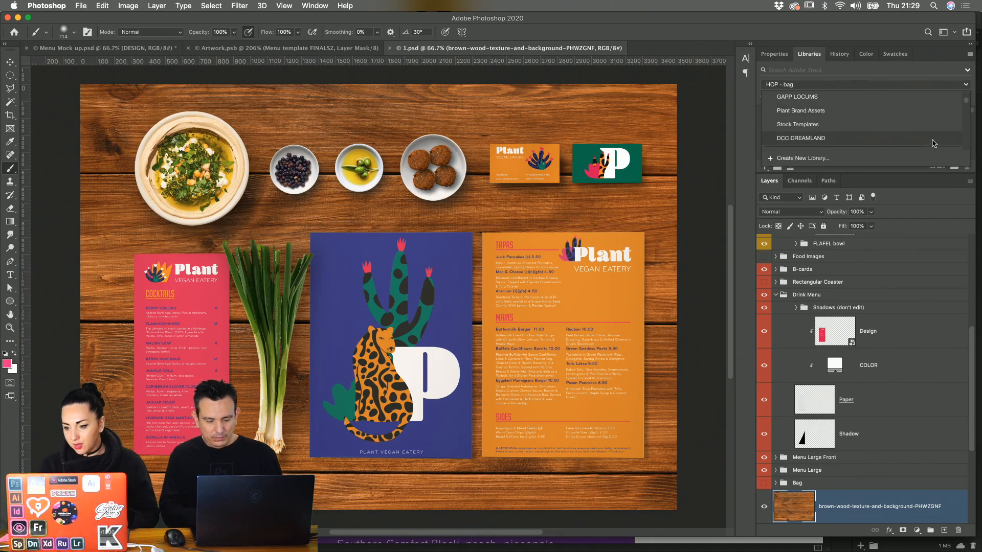
left_click(868, 113)
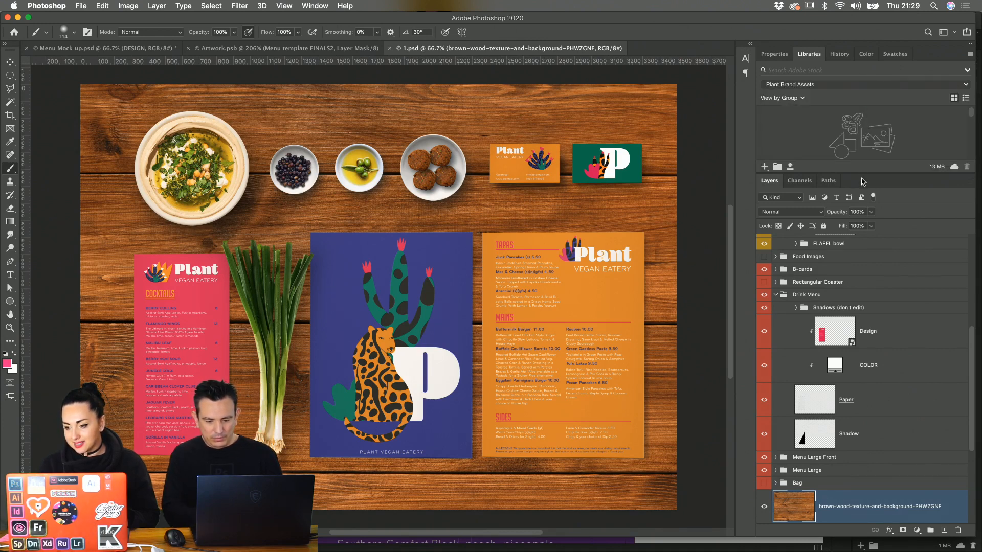
left_click_drag(863, 173, 864, 417)
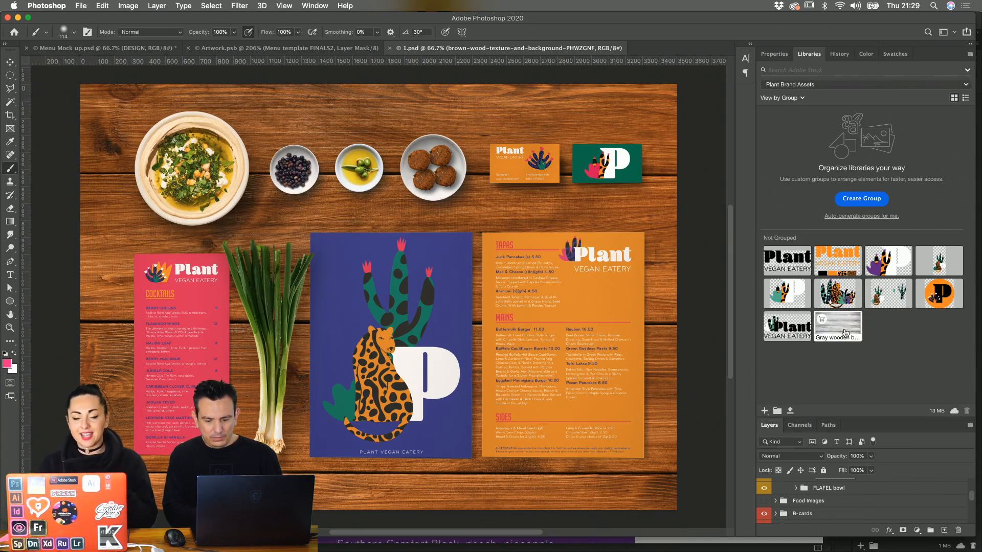
- Place the gray wooden background from the library into 1.psd and scale it to about 258% to cover the brown wood
left_click_drag(845, 333, 658, 276)
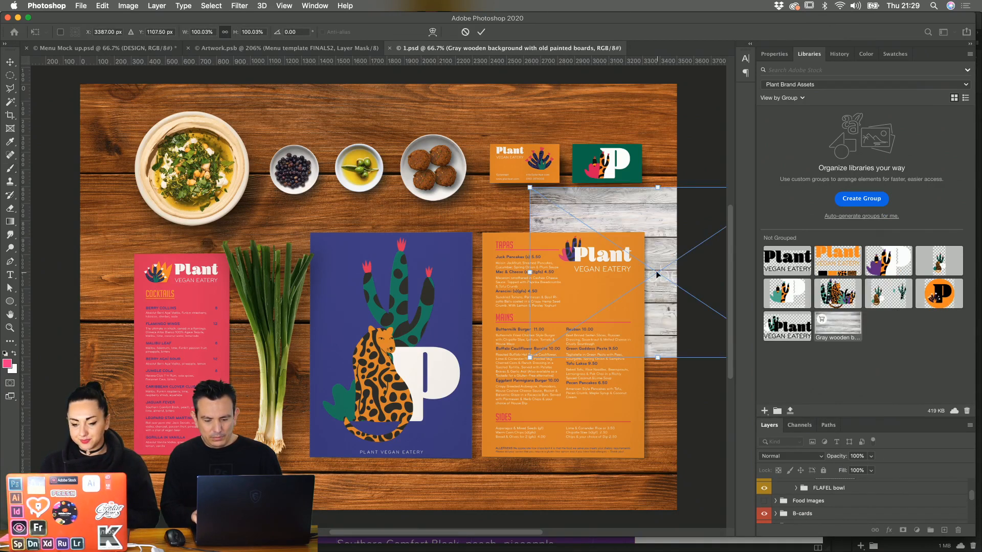
left_click_drag(557, 260, 86, 136)
left_click_drag(322, 244, 710, 508)
left_click_drag(668, 438, 668, 448)
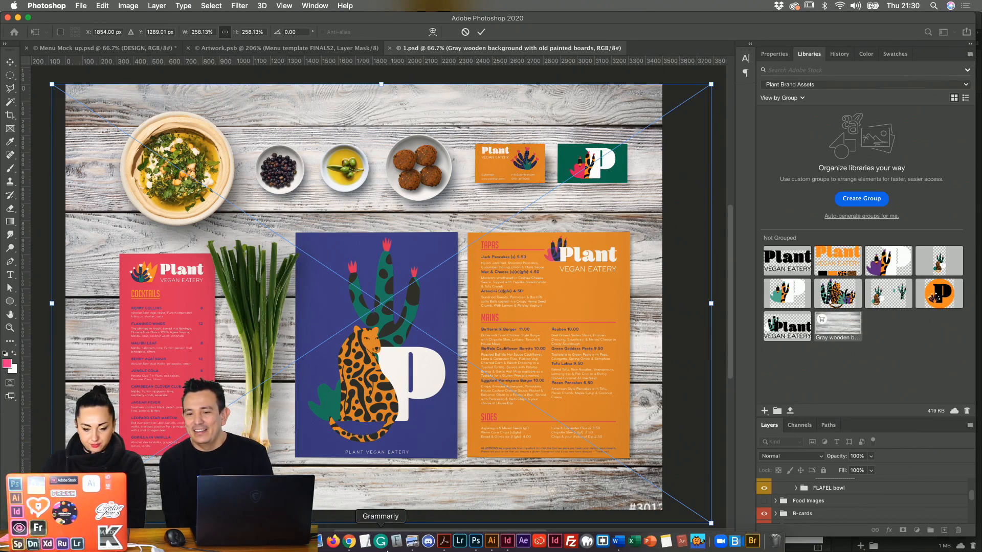
- Switch to Google Chrome and examine the artwork shared in the challenge channel of the Adobe Illustrator Discord server
left_click(357, 547)
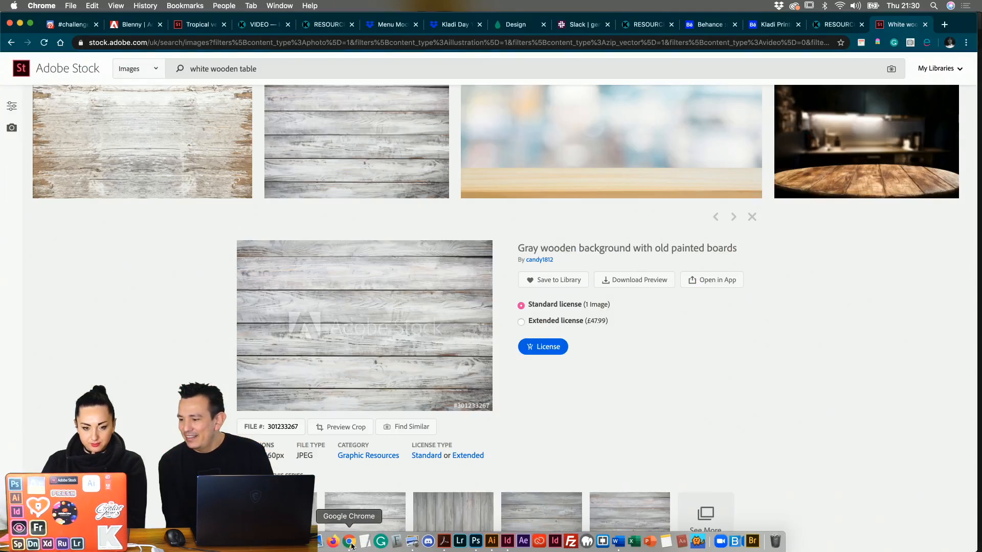
left_click(71, 24)
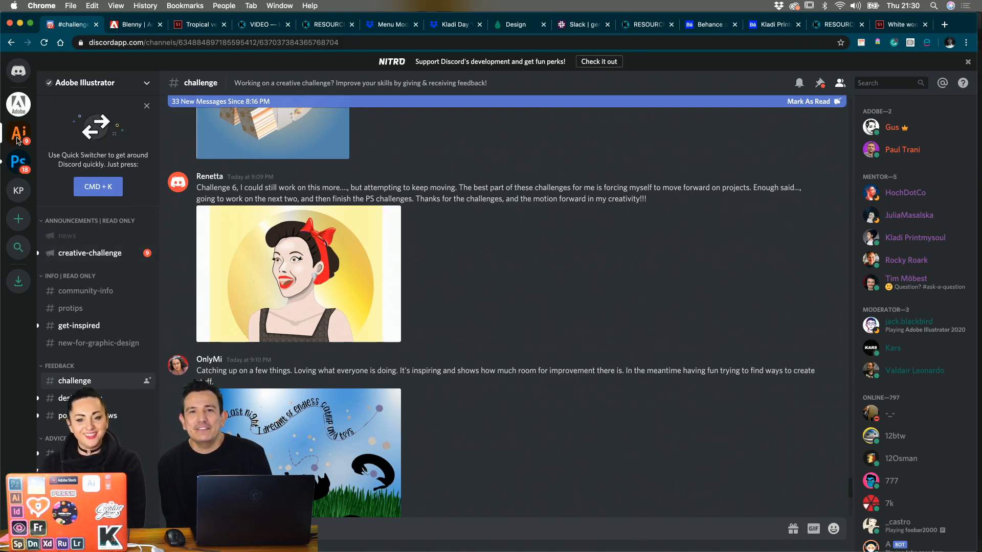
scroll(191, 295, "down", 5)
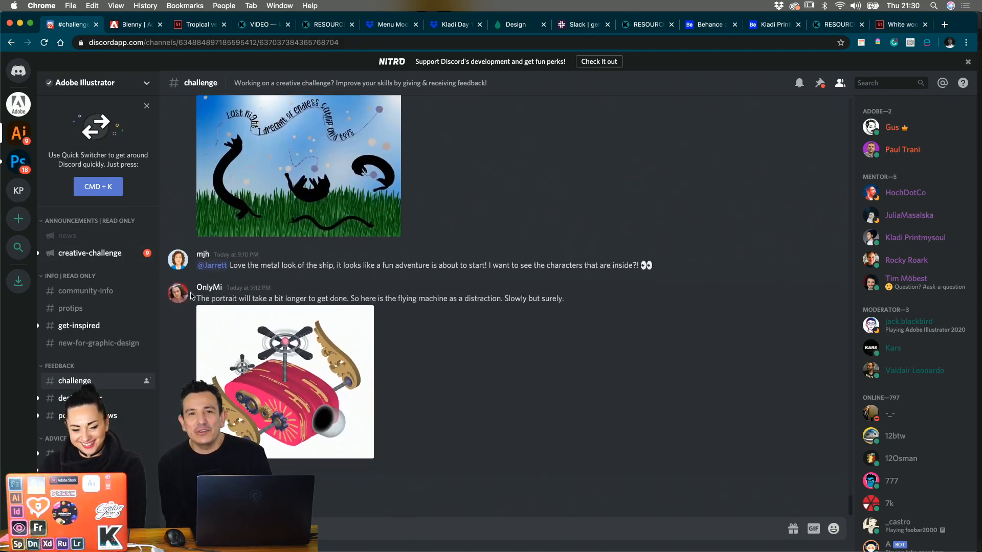
scroll(191, 296, "up", 8)
scroll(191, 296, "up", 10)
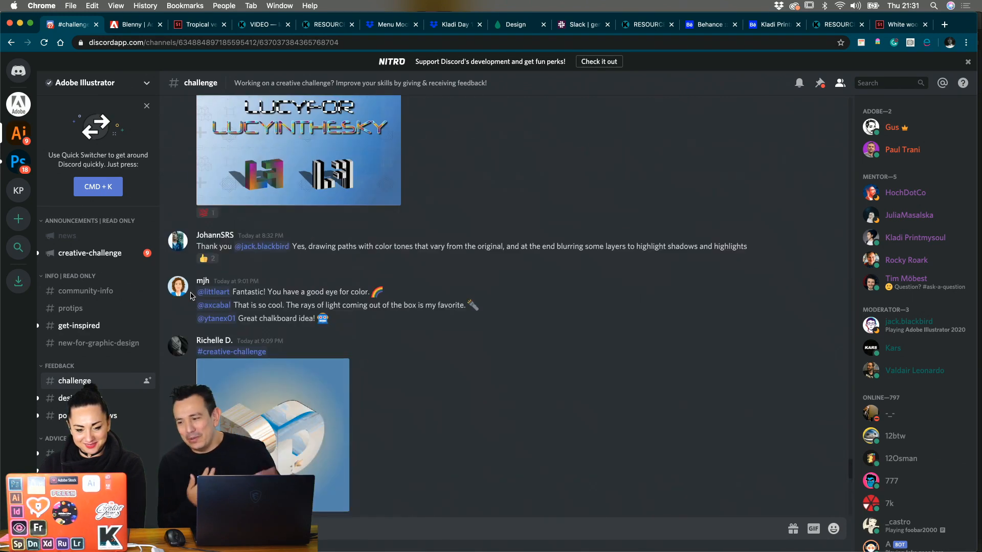
scroll(191, 295, "up", 10)
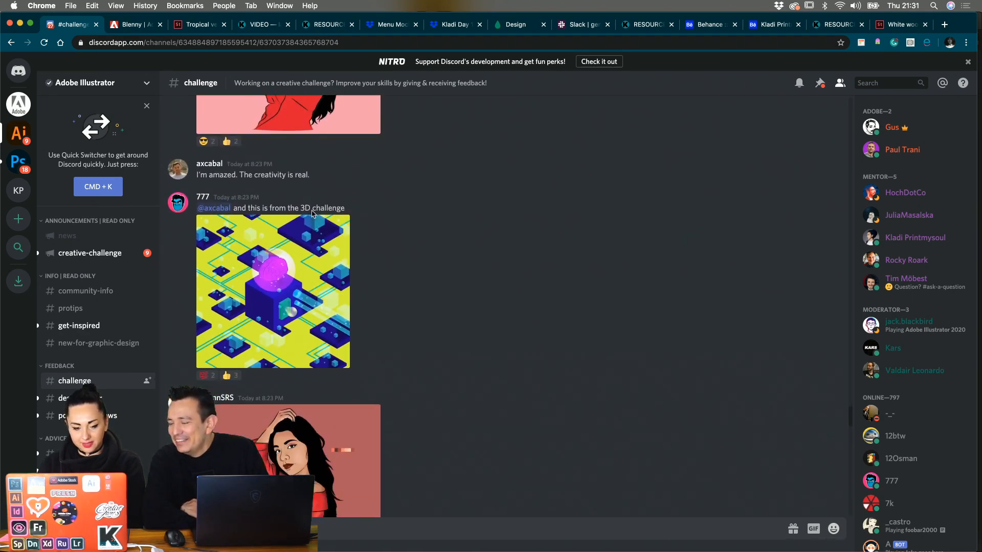
scroll(313, 213, "down", 4)
scroll(312, 213, "down", 12)
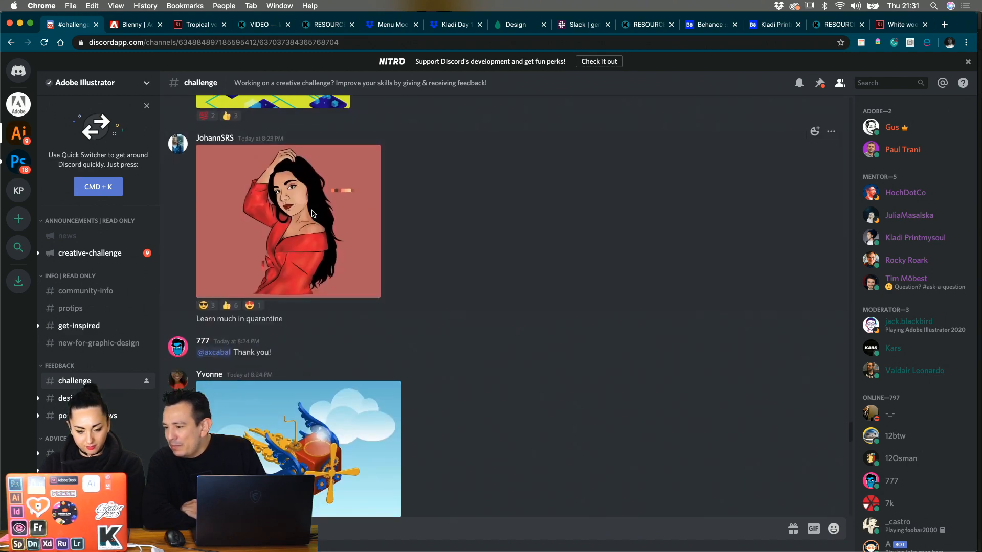
scroll(312, 216, "up", 15)
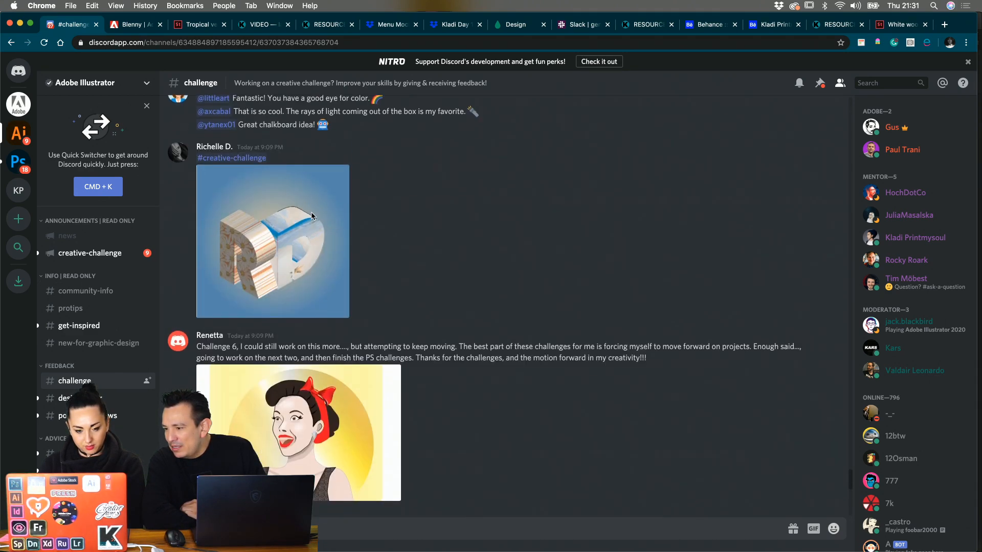
- Go back to the earlier challenge posts and inspect the enlarged texture and pattern example with rainbow and black-striped 3D letters
scroll(312, 214, "up", 15)
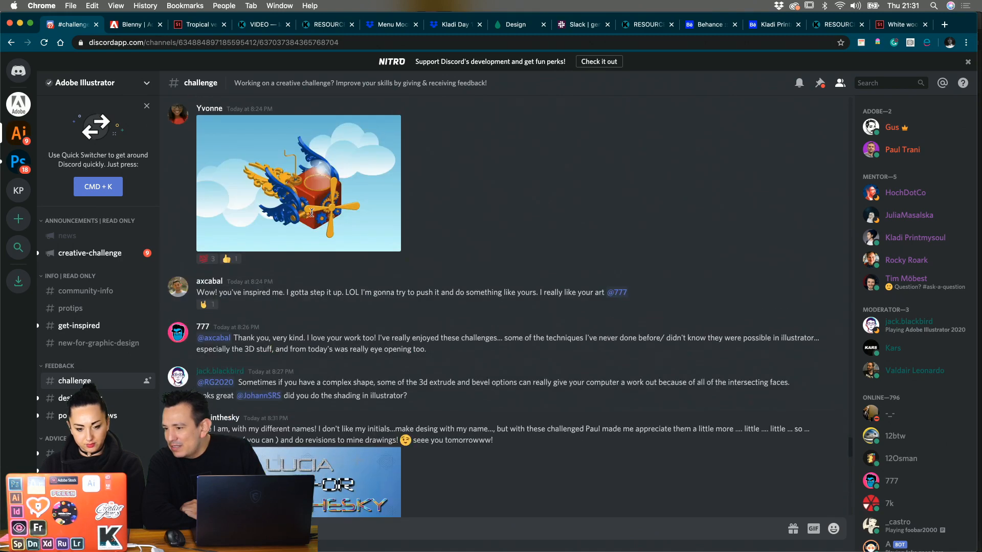
scroll(312, 216, "up", 10)
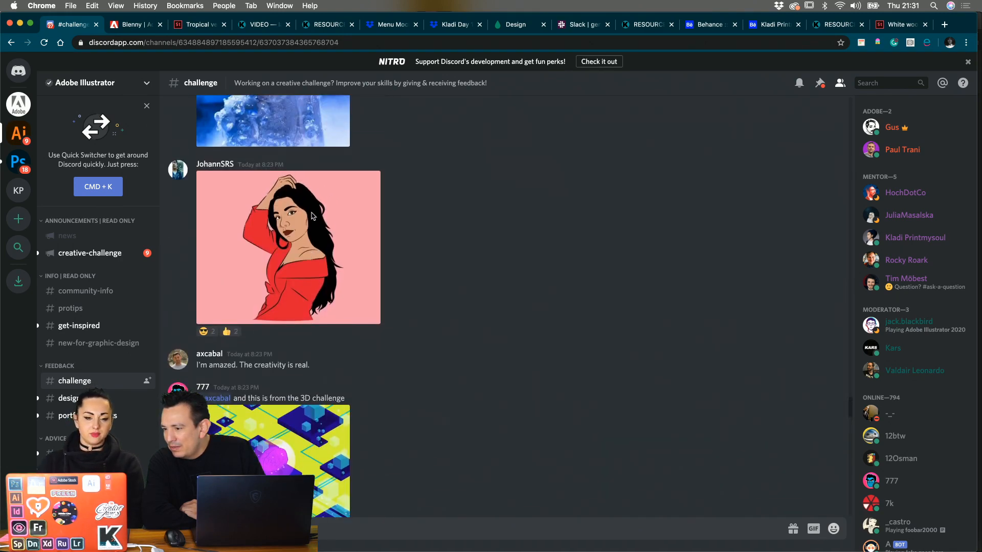
scroll(313, 216, "up", 15)
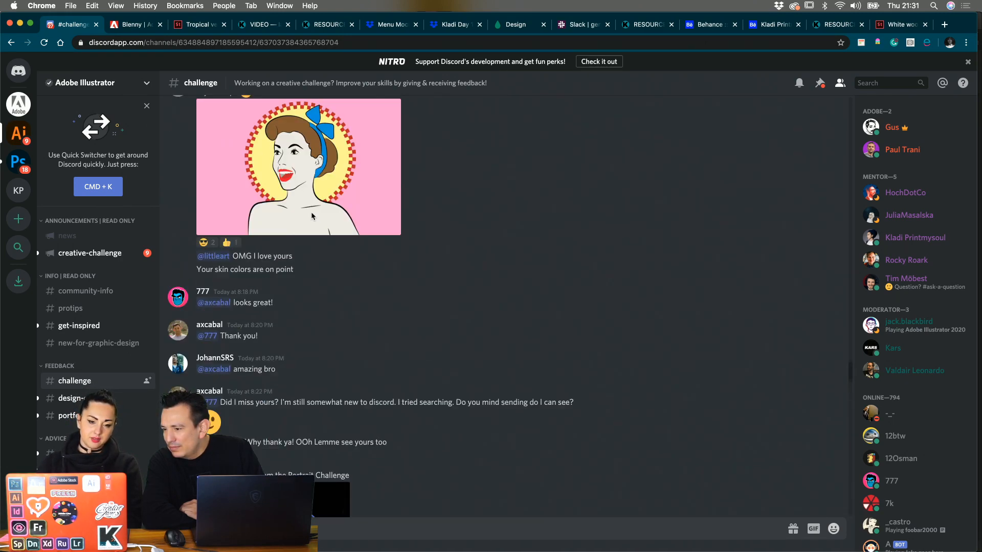
scroll(312, 215, "up", 5)
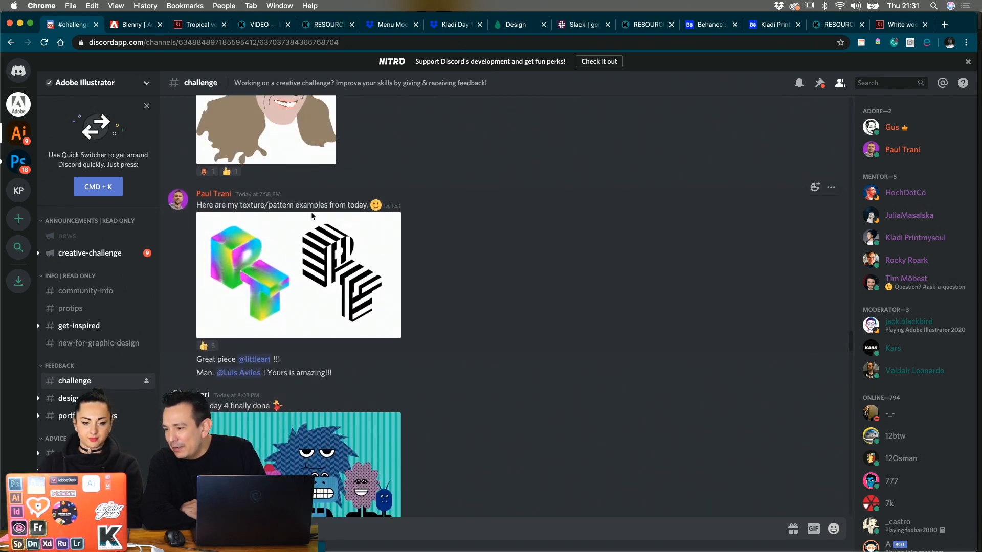
scroll(299, 289, "up", 1)
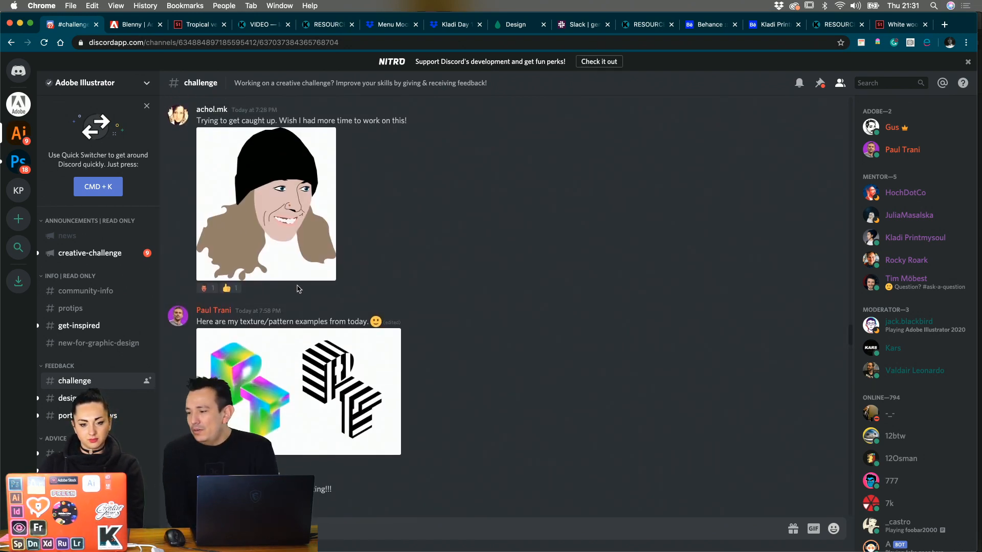
left_click(297, 346)
scroll(458, 336, "up", 5)
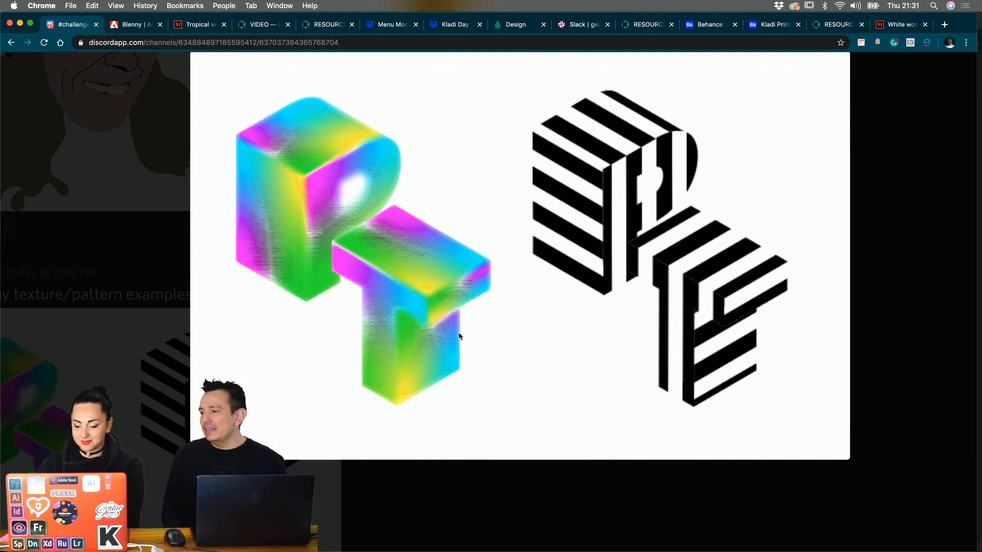
left_click(952, 289)
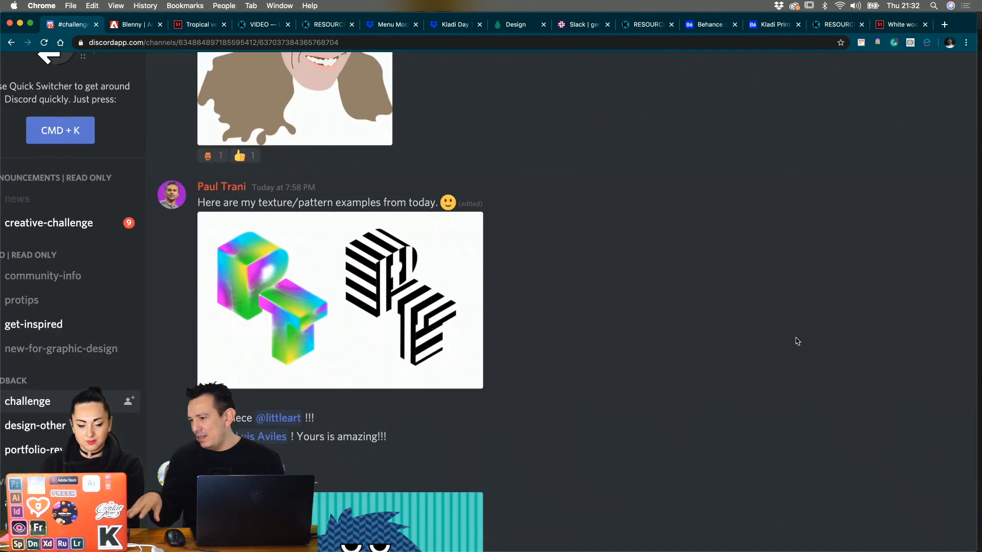
- Review the challenge submissions from the patterned monsters through the portraits and isometric 3D artwork to the winged flying machine
scroll(798, 342, "down", 5)
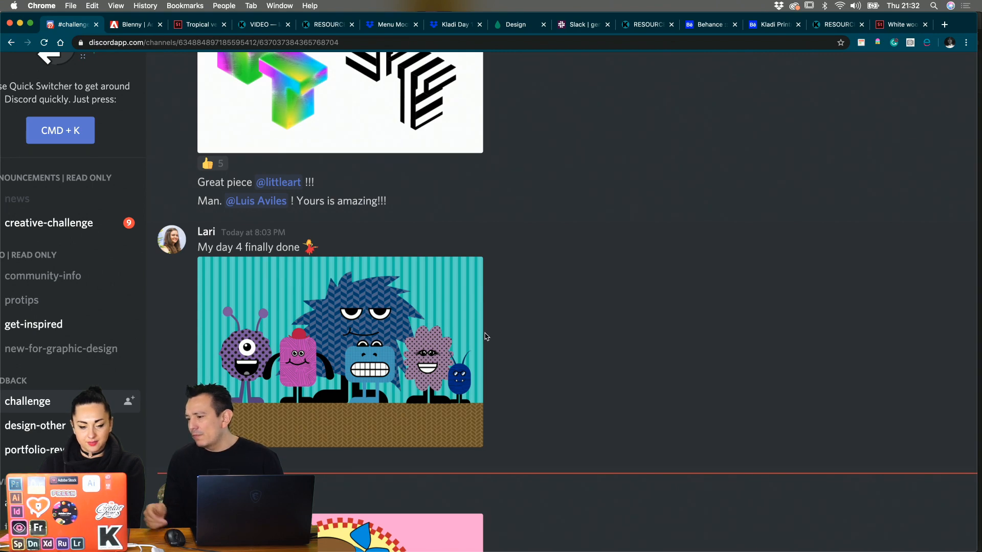
scroll(486, 337, "down", 6)
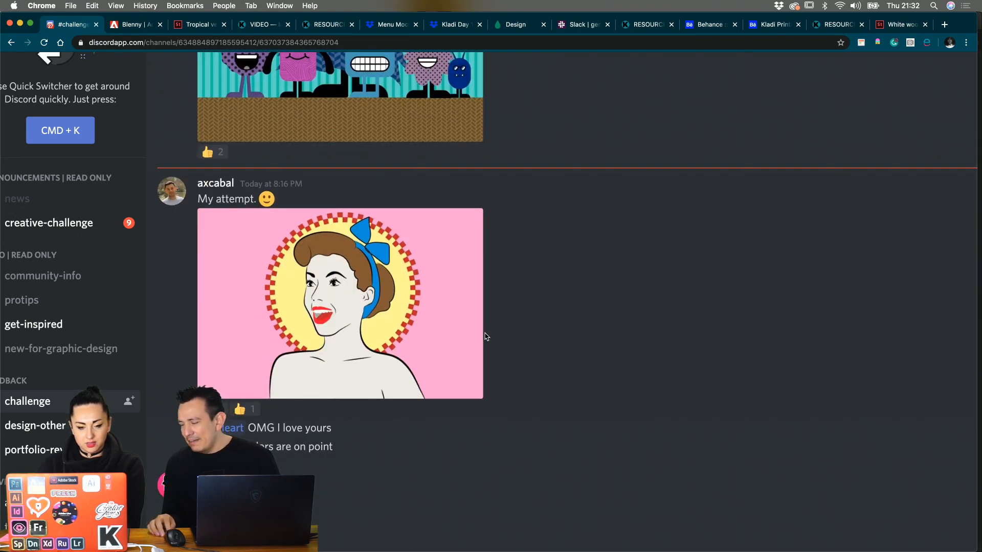
scroll(487, 337, "down", 5)
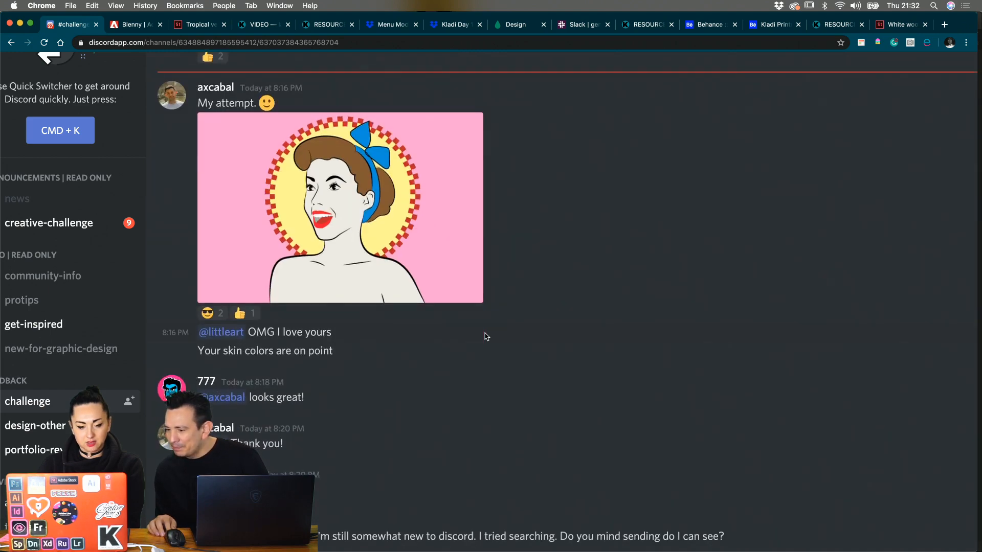
scroll(487, 336, "down", 5)
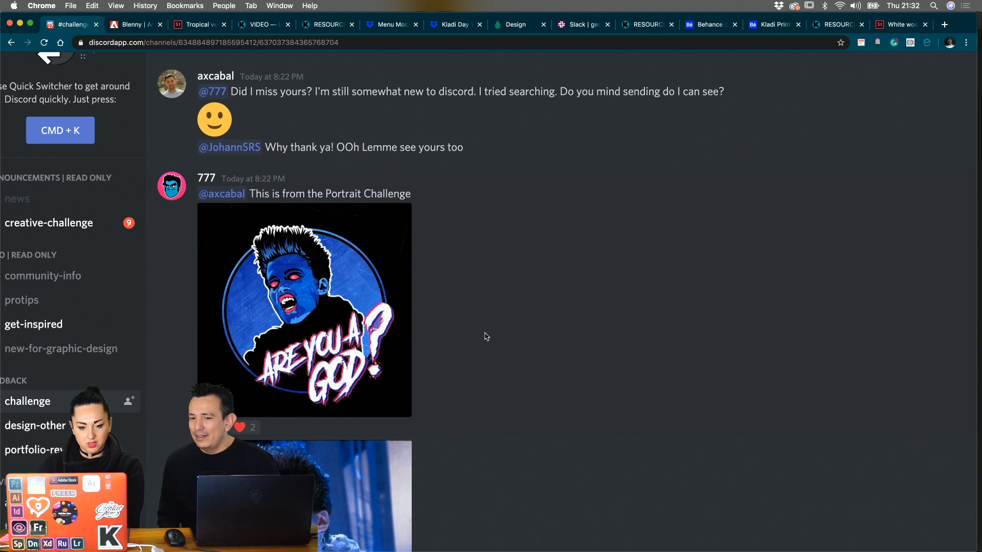
scroll(487, 337, "down", 4)
scroll(487, 337, "down", 8)
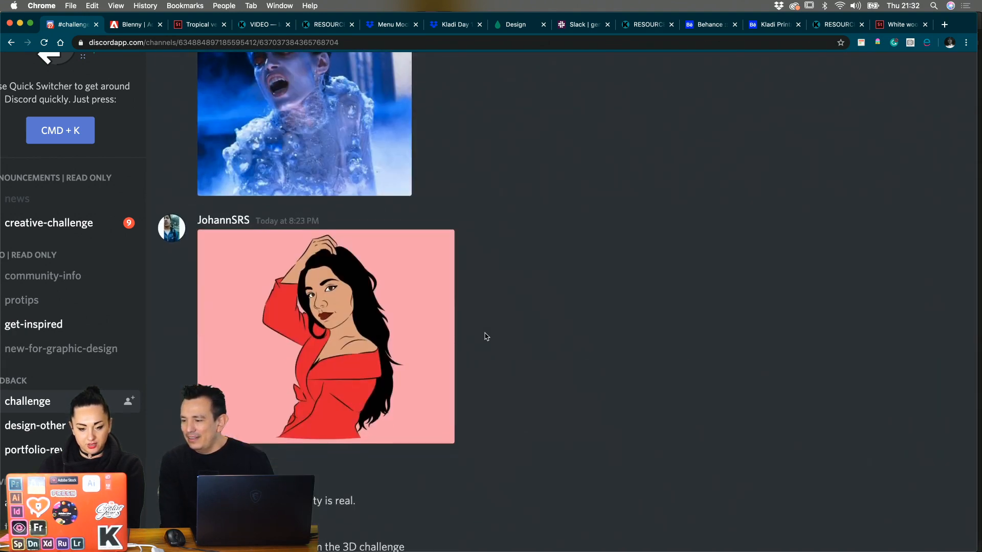
scroll(487, 336, "down", 2)
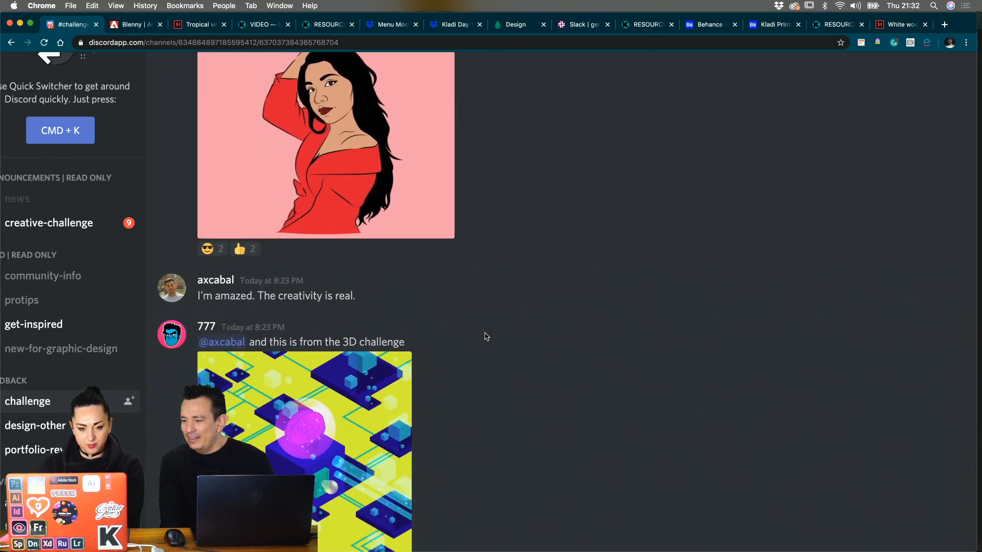
scroll(486, 337, "down", 4)
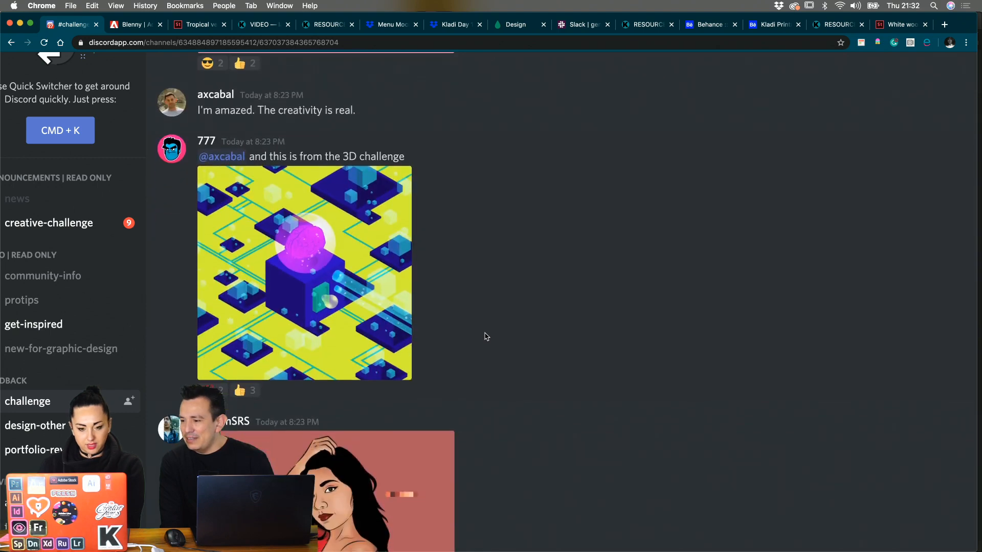
scroll(404, 427, "down", 5)
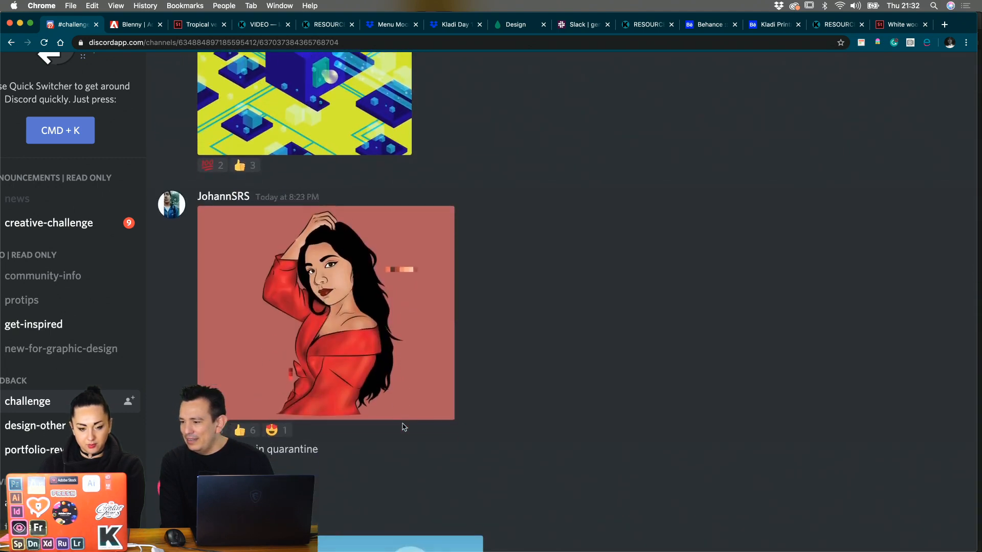
scroll(404, 427, "down", 2)
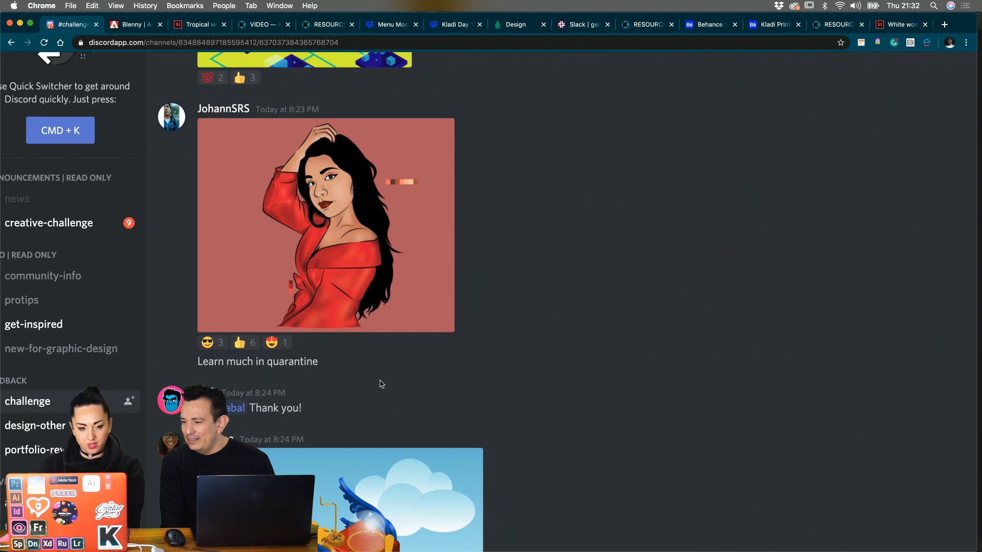
scroll(379, 319, "down", 7)
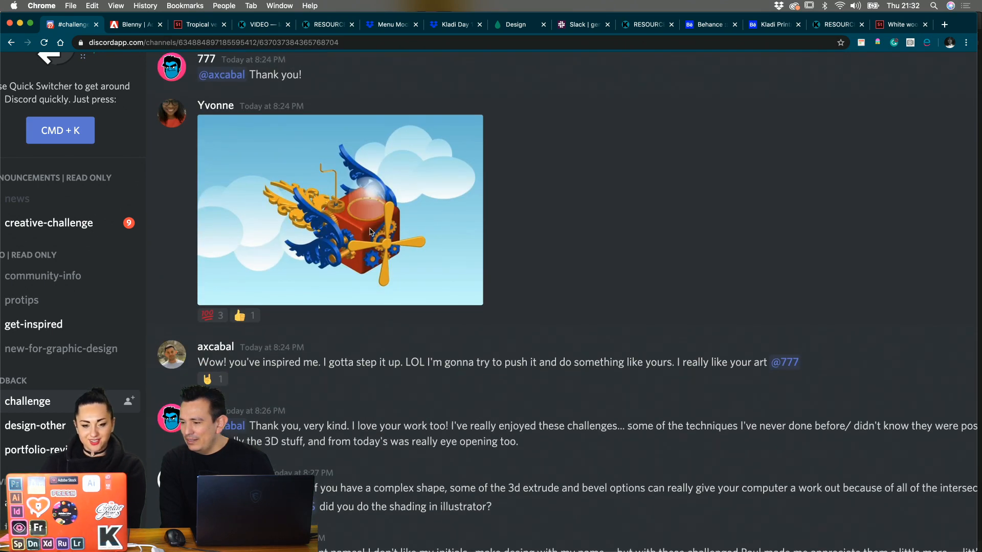
scroll(398, 319, "down", 7)
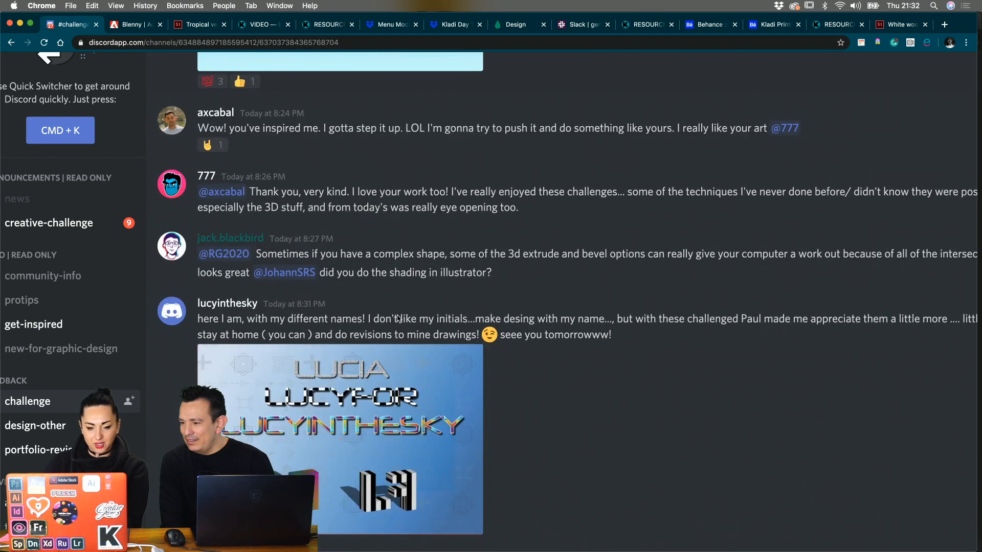
- Enlarge the blue lettering submission and examine its patterned names and shadowed 3D initials up close, then return to the channel
left_click(398, 320)
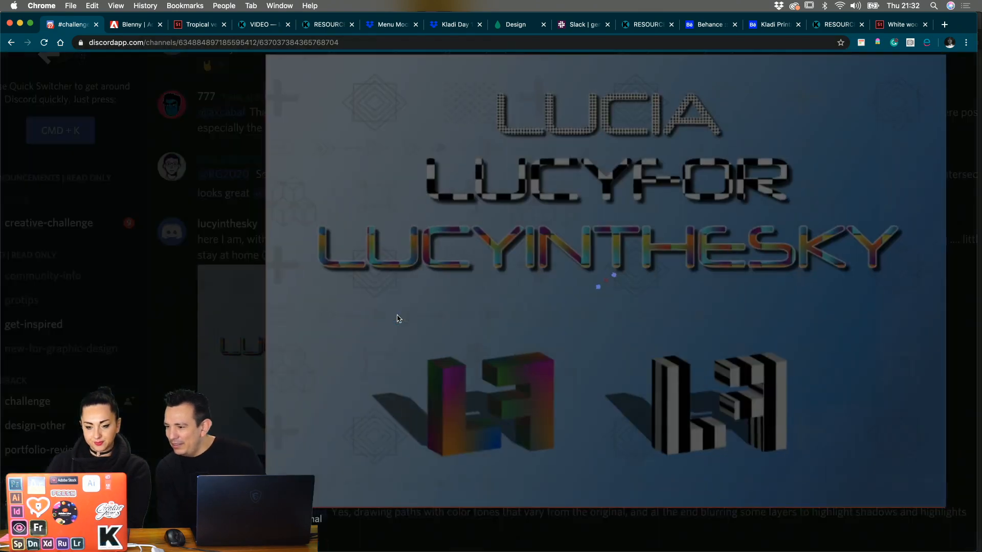
left_click(224, 308)
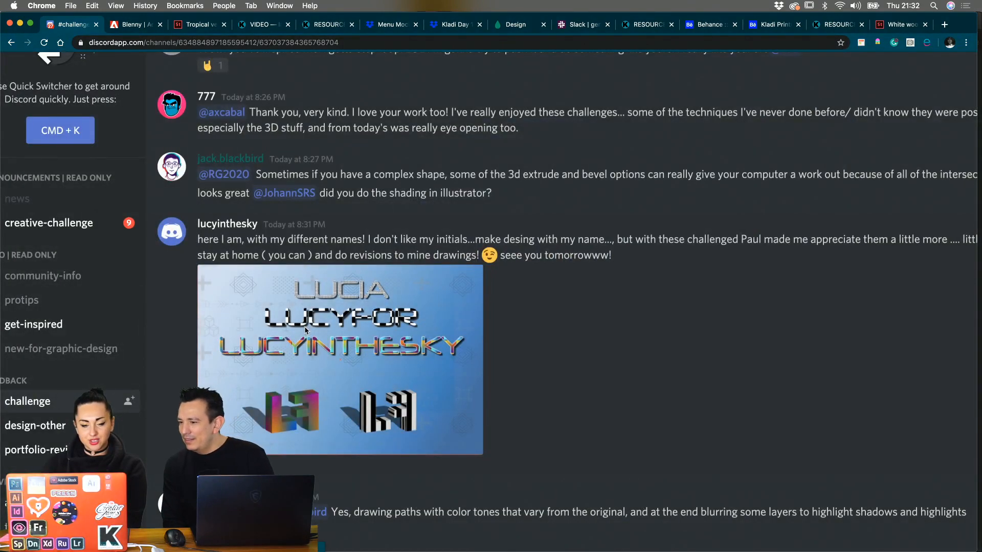
left_click(308, 414)
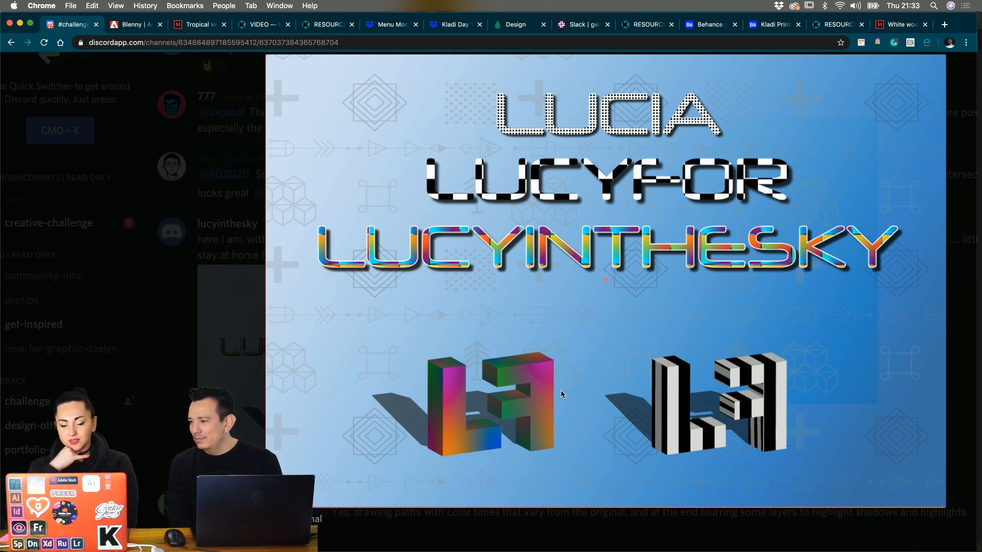
scroll(538, 294, "up", 5)
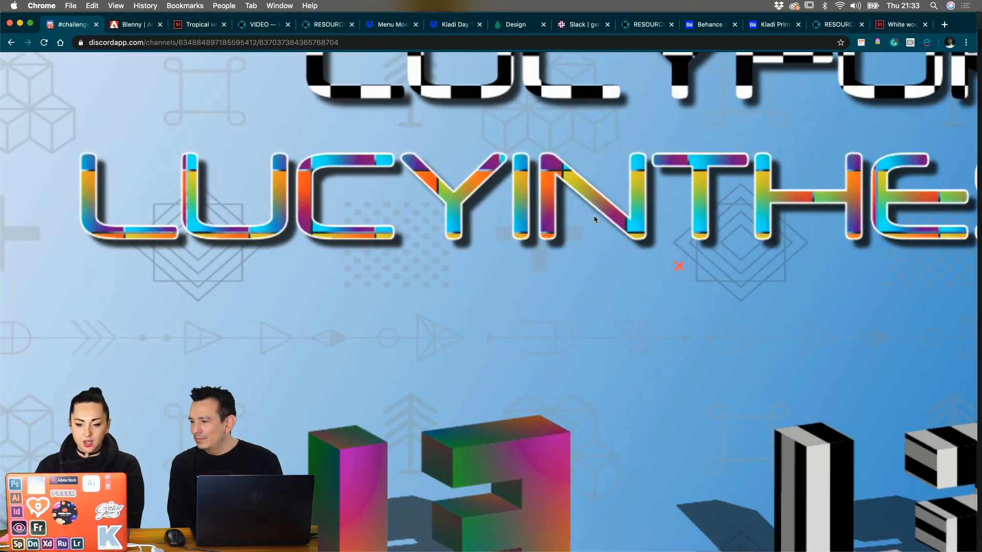
scroll(572, 137, "up", 1)
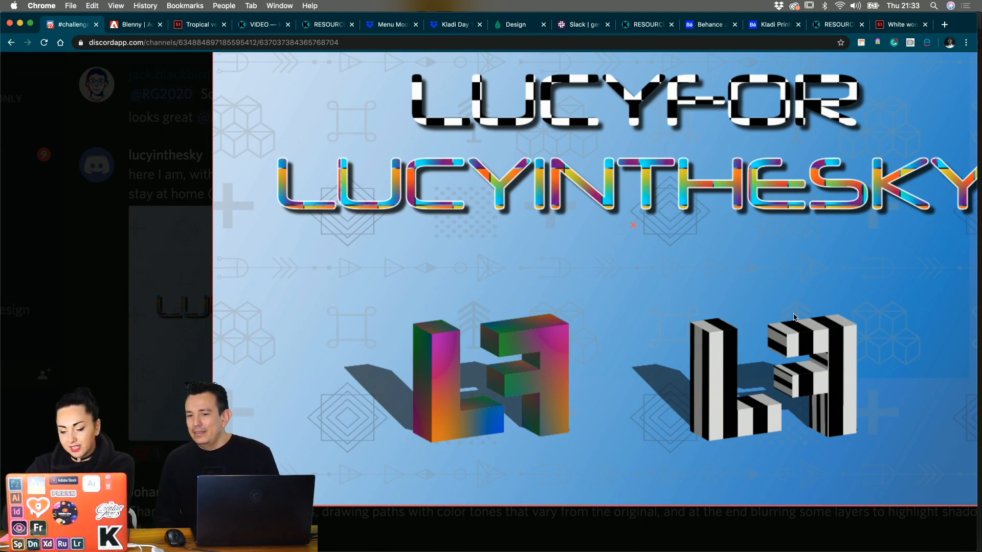
scroll(821, 344, "down", 2)
scroll(821, 344, "up", 4)
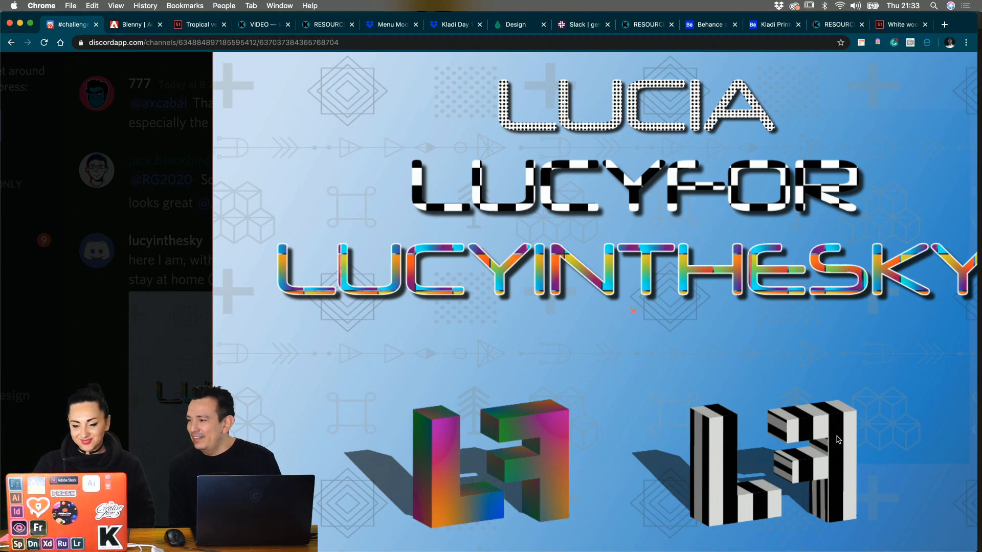
scroll(839, 438, "down", 3)
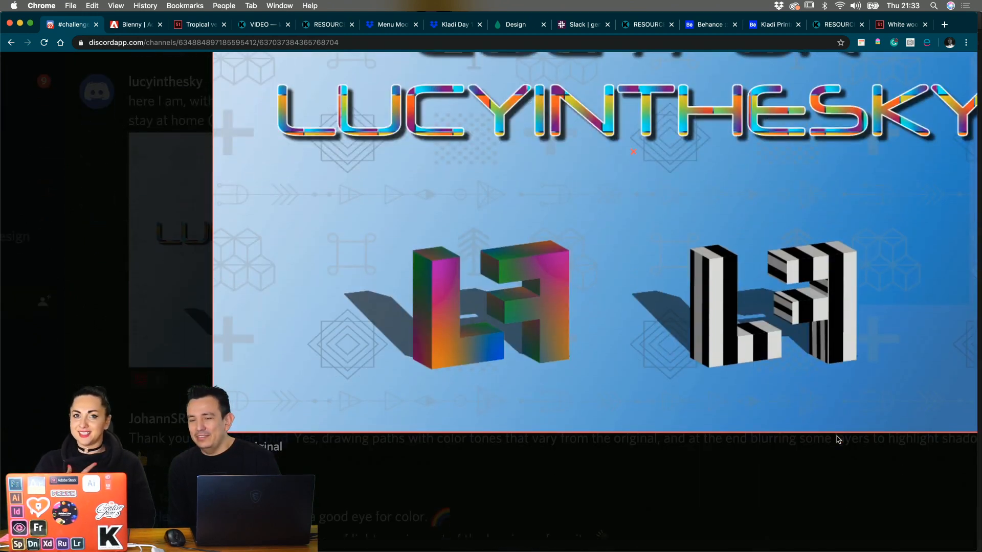
left_click(791, 490)
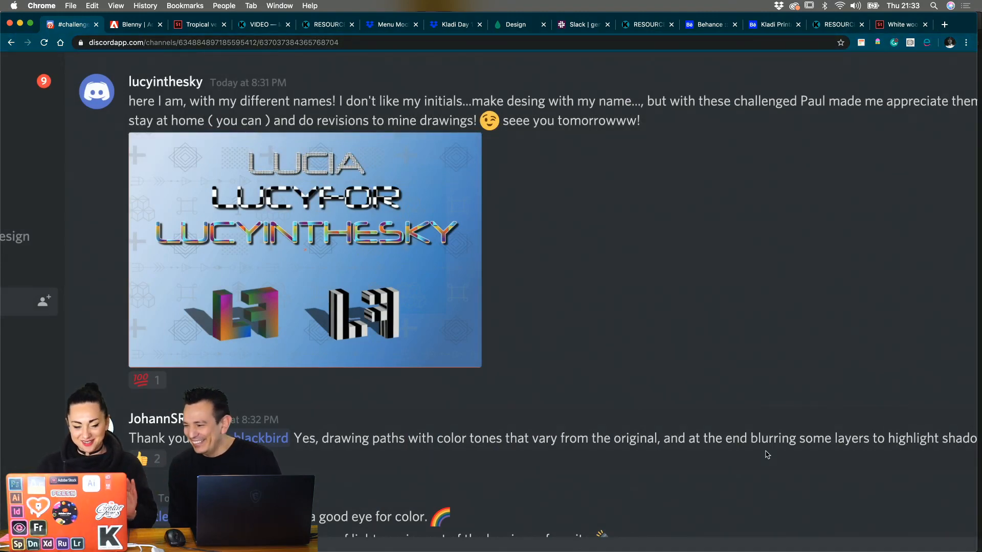
- Enlarge the 3D RD letters submission and examine its daisy, stripe and beach textures up close, then close the image
scroll(767, 454, "down", 6)
scroll(767, 454, "down", 2)
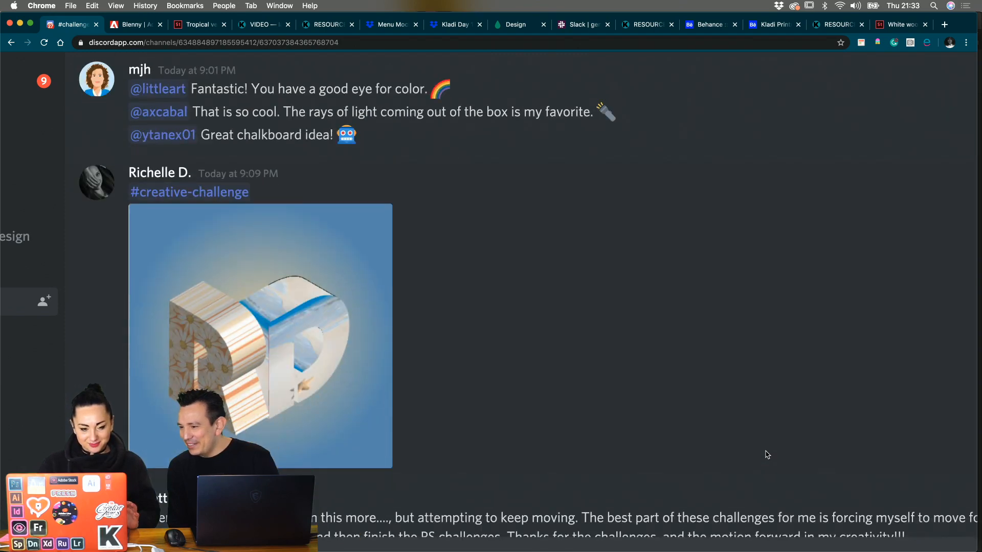
left_click(379, 342)
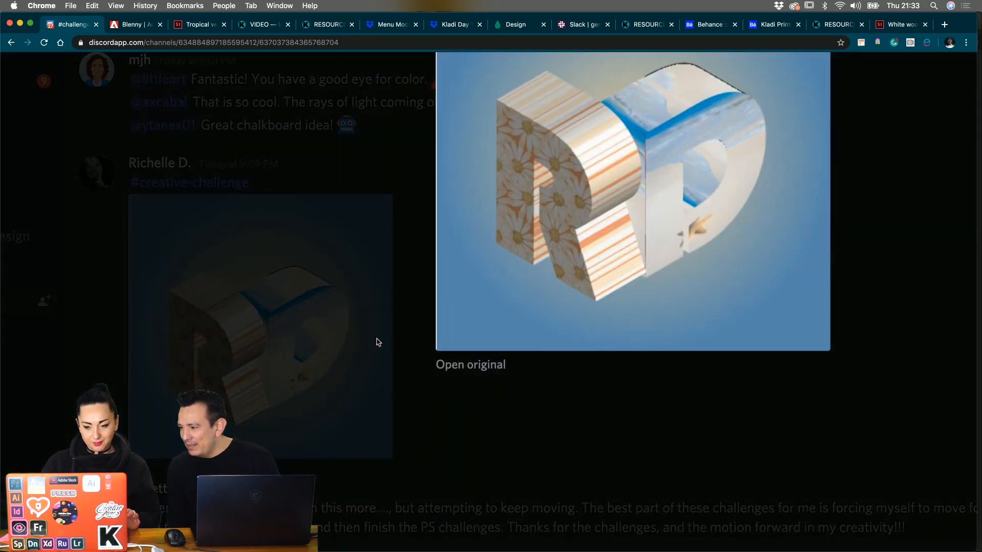
scroll(562, 299, "up", 1)
scroll(563, 298, "up", 3)
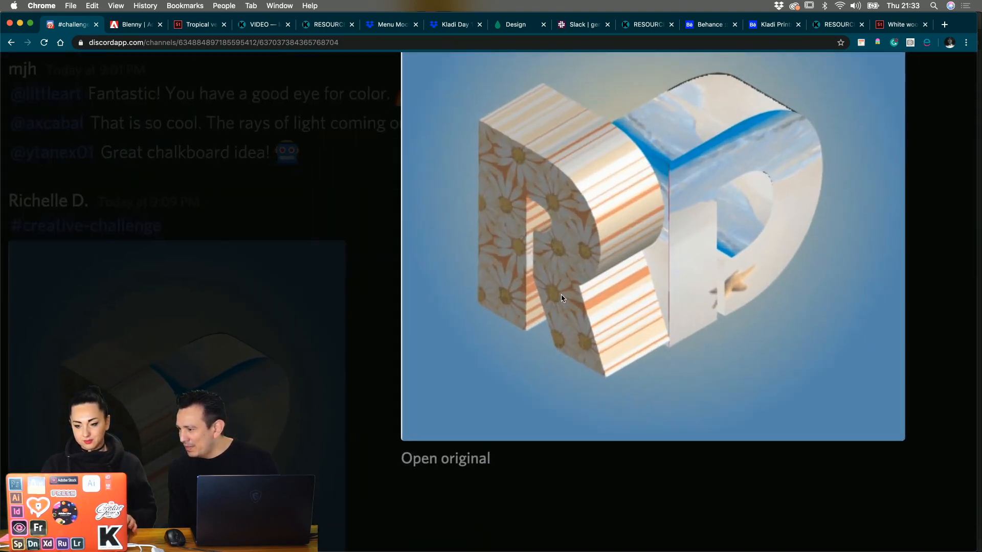
scroll(563, 298, "right", 2)
scroll(562, 298, "up", 3)
scroll(562, 298, "right", 1)
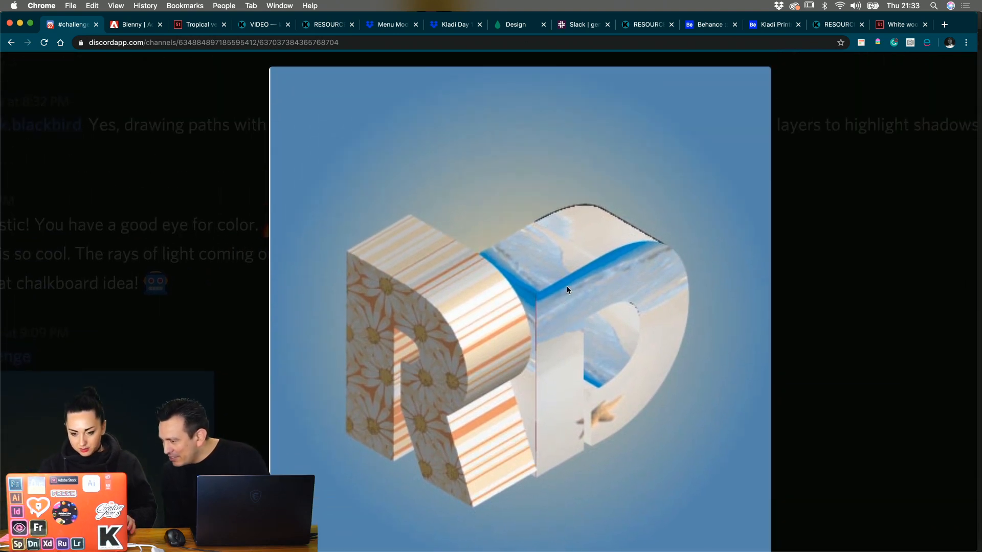
scroll(601, 212, "up", 2)
scroll(602, 211, "down", 1)
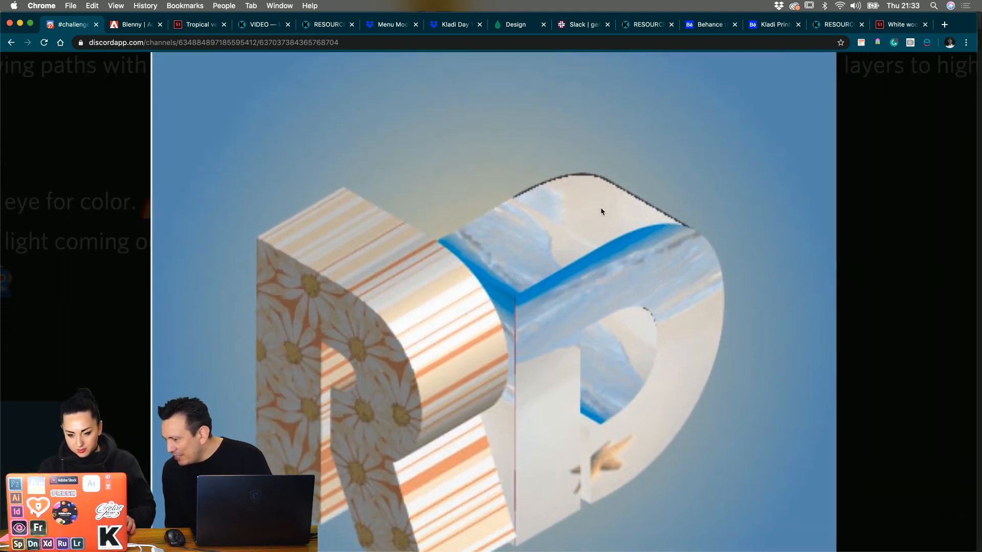
scroll(601, 211, "down", 2)
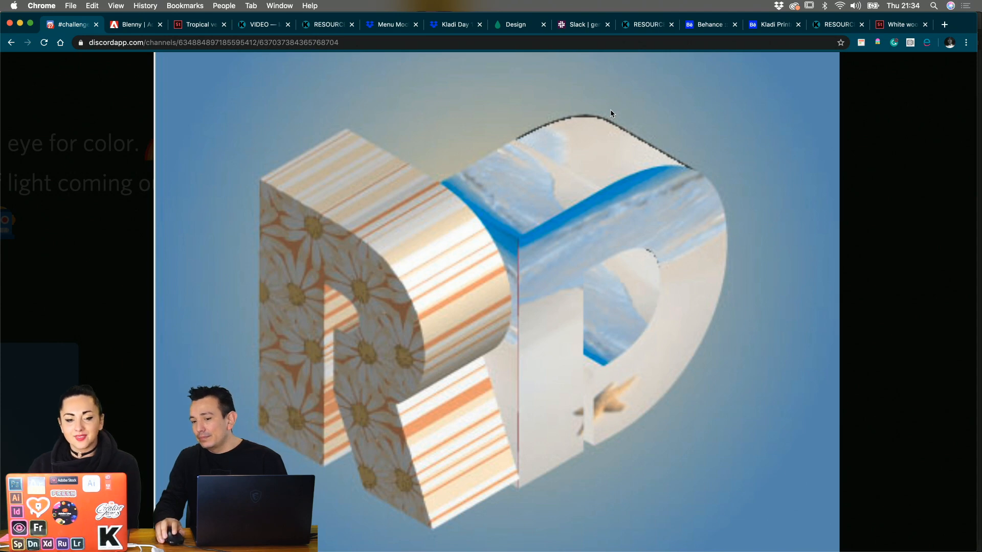
scroll(610, 112, "down", 10)
left_click(843, 292)
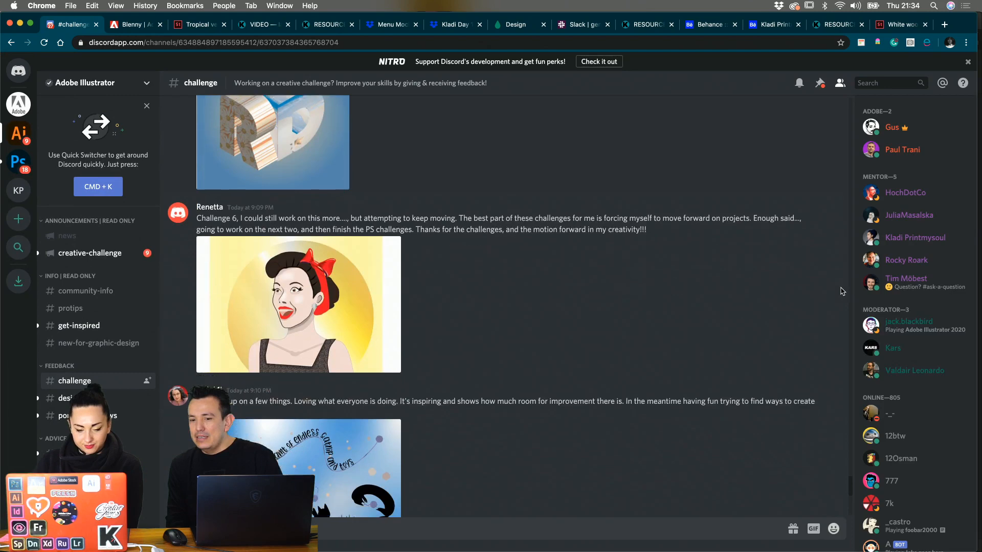
- Review the newest challenge submissions, from the yellow-background portrait through the catnip dream scene to the red flying machine
scroll(843, 292, "down", 5)
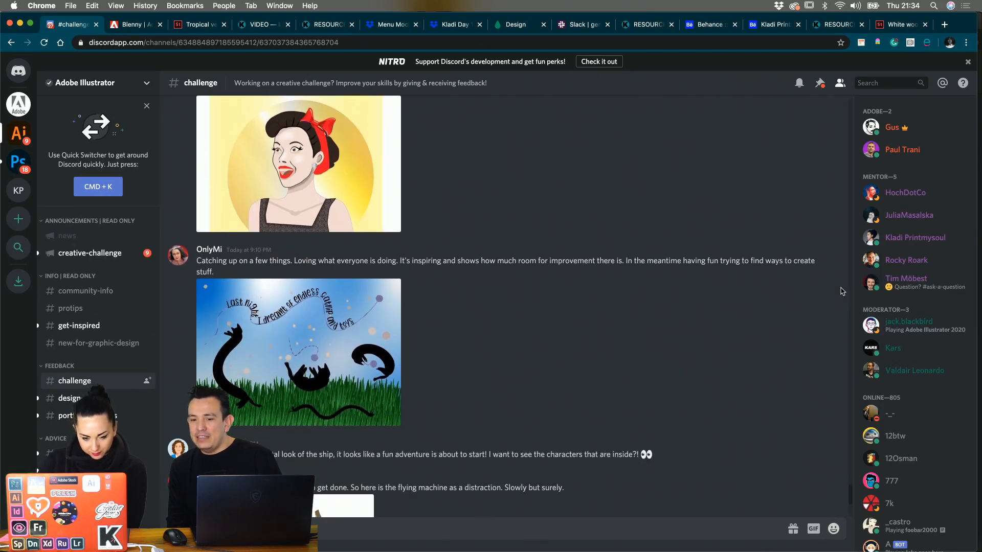
scroll(706, 366, "down", 4)
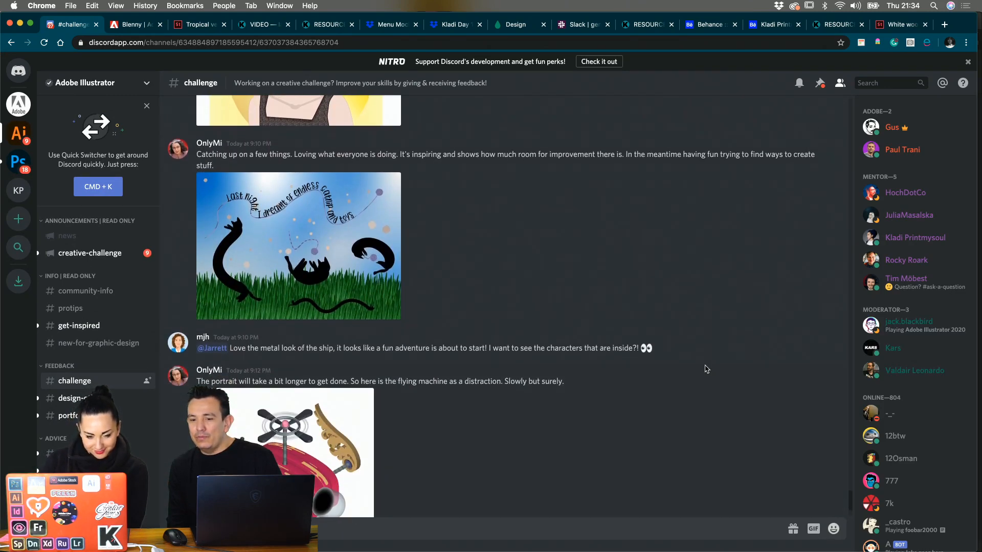
scroll(707, 369, "down", 3)
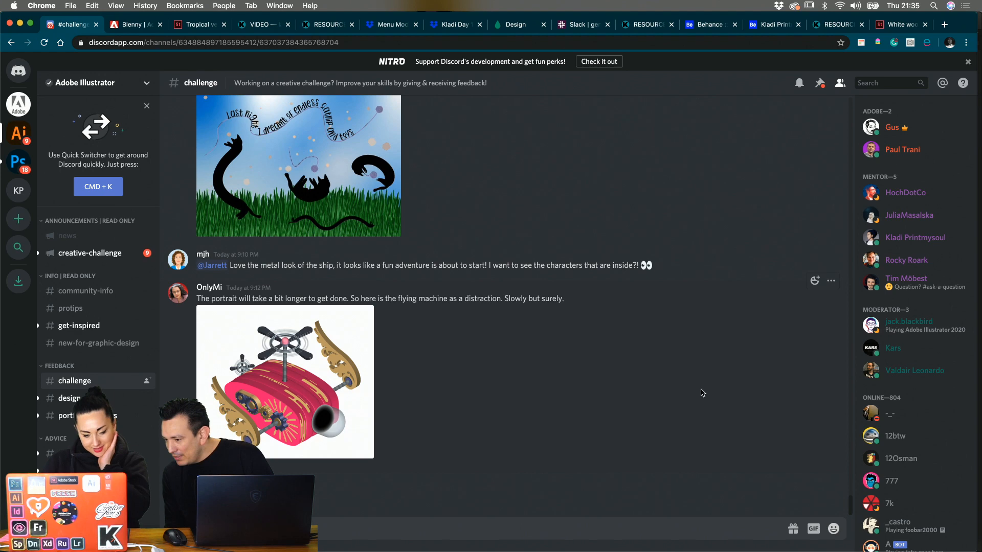
- Go back to the blue-and-gold winged flying machine submission, inspect it enlarged, and close the image
scroll(702, 392, "up", 5)
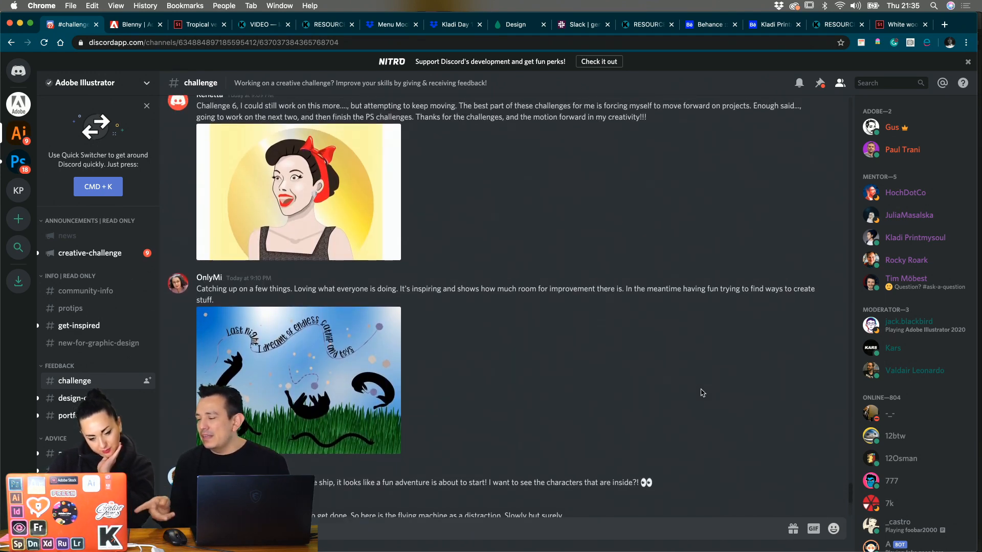
scroll(702, 393, "up", 20)
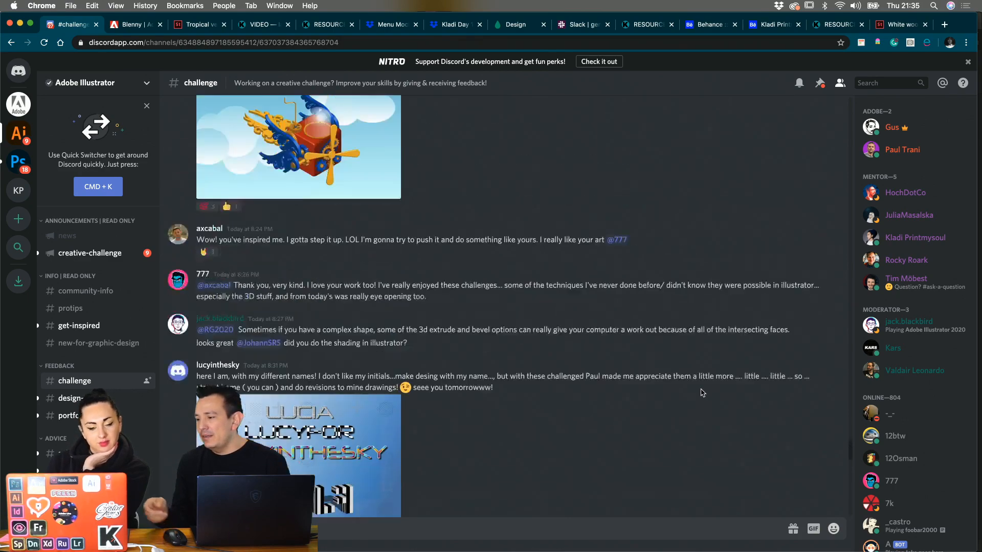
scroll(703, 393, "up", 3)
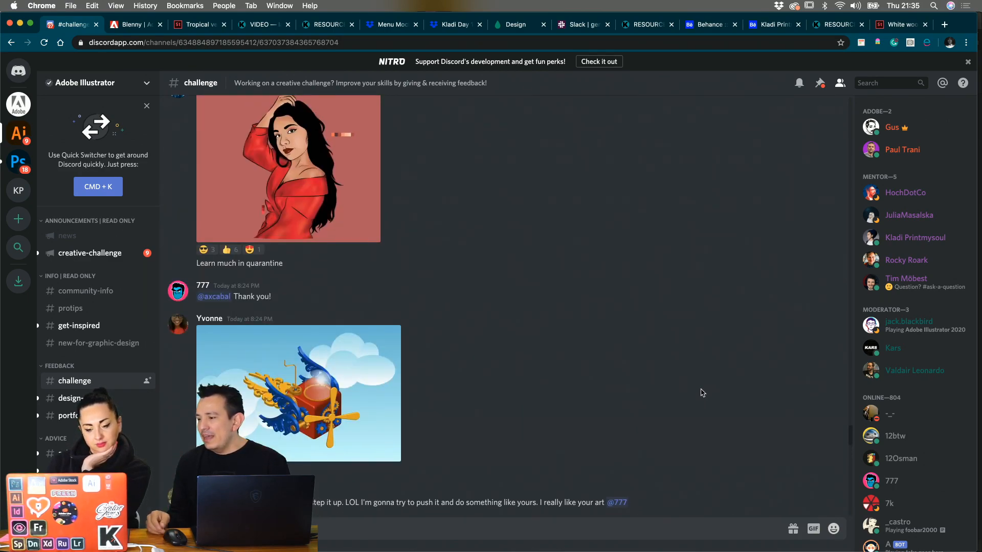
left_click(329, 393)
scroll(524, 306, "up", 5)
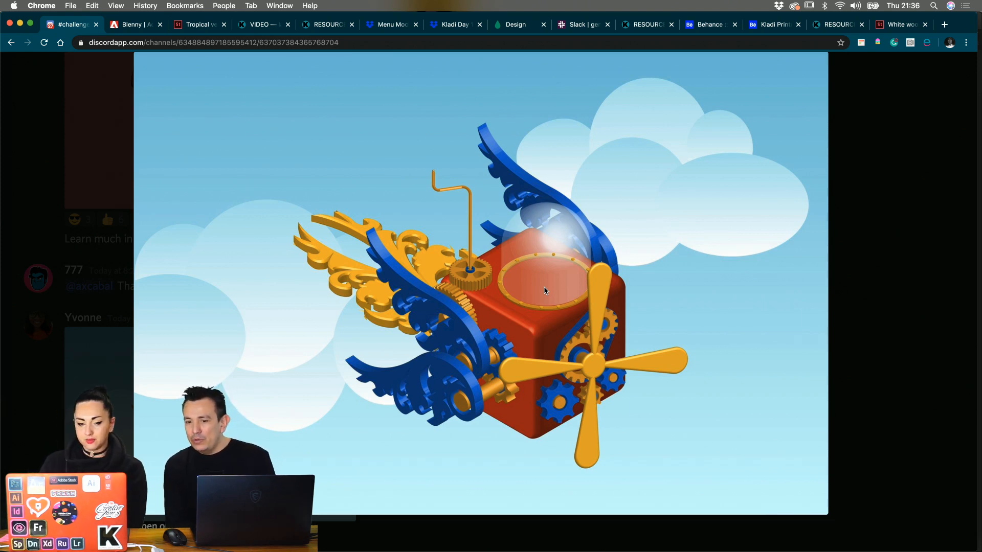
left_click(861, 286)
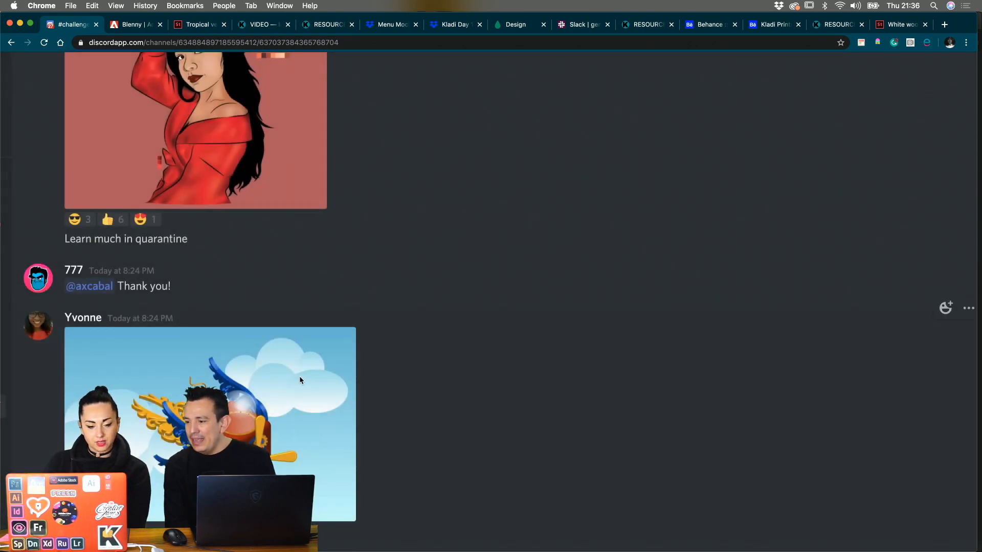
- Add a 100 emoji reaction to the blue-and-gold winged flying machine post
scroll(299, 376, "down", 2)
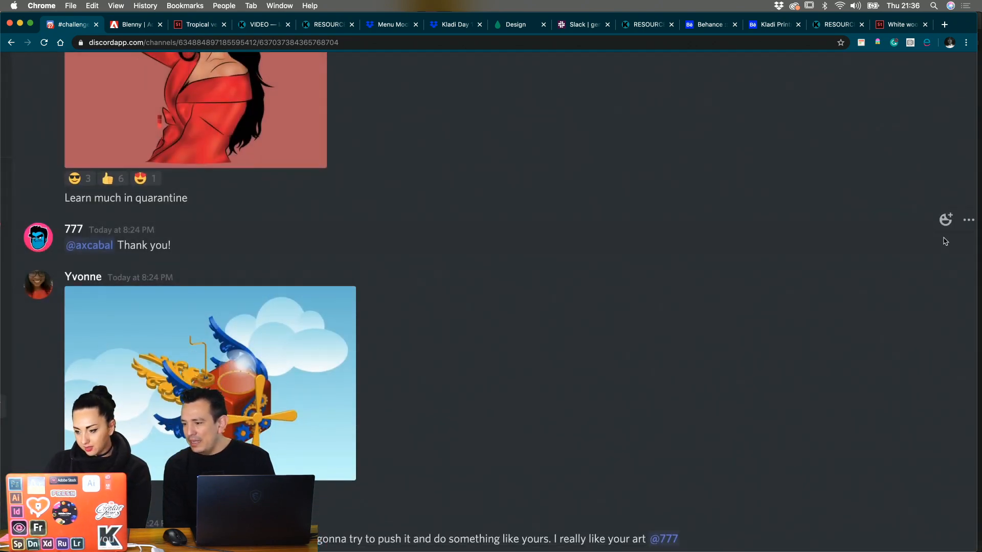
left_click(946, 267)
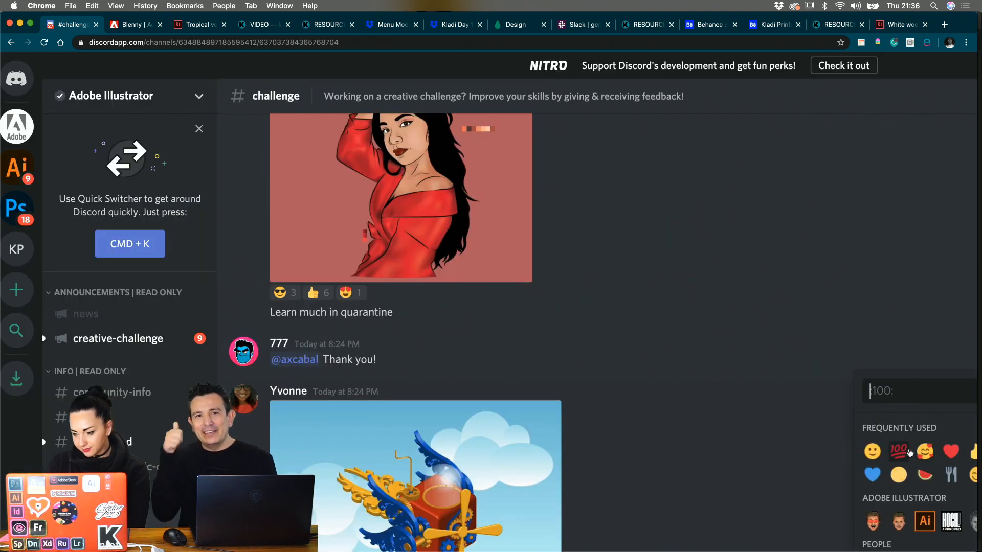
left_click(898, 450)
- Review the earlier submissions, from the portraits of the woman in red and the isometric 3D artwork back to the pop-art portrait
scroll(820, 412, "up", 2)
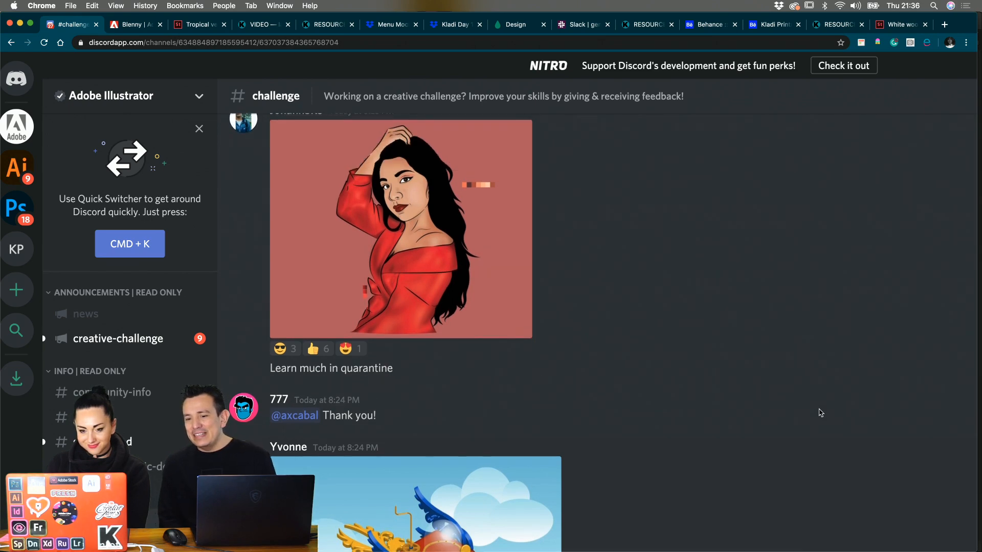
scroll(820, 412, "down", 3)
scroll(820, 412, "up", 1)
scroll(821, 412, "up", 5)
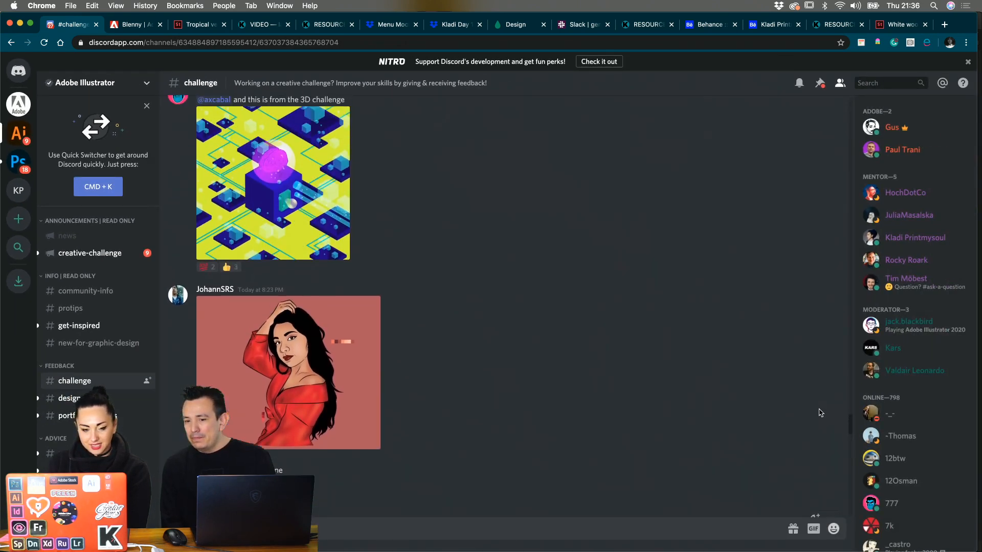
scroll(822, 407, "up", 1)
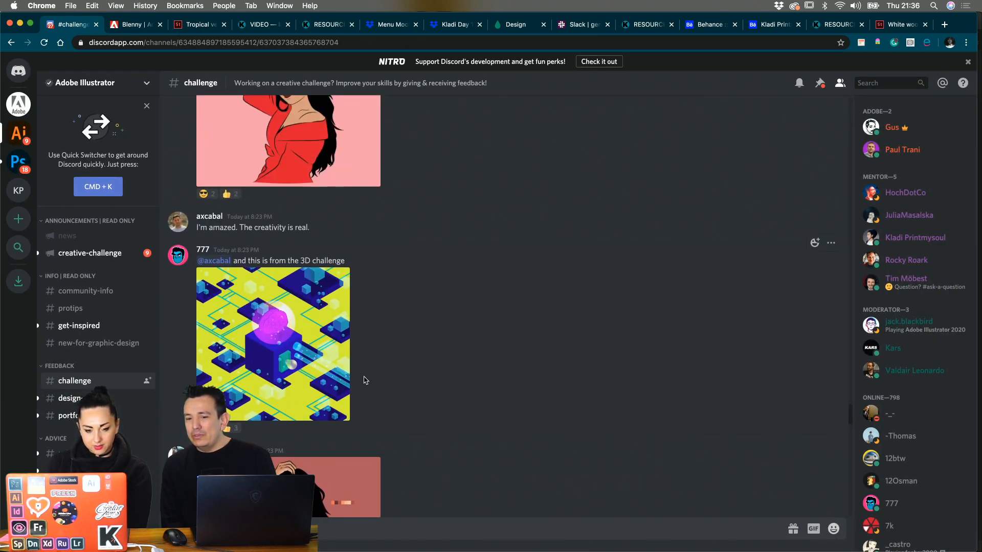
scroll(365, 380, "down", 1)
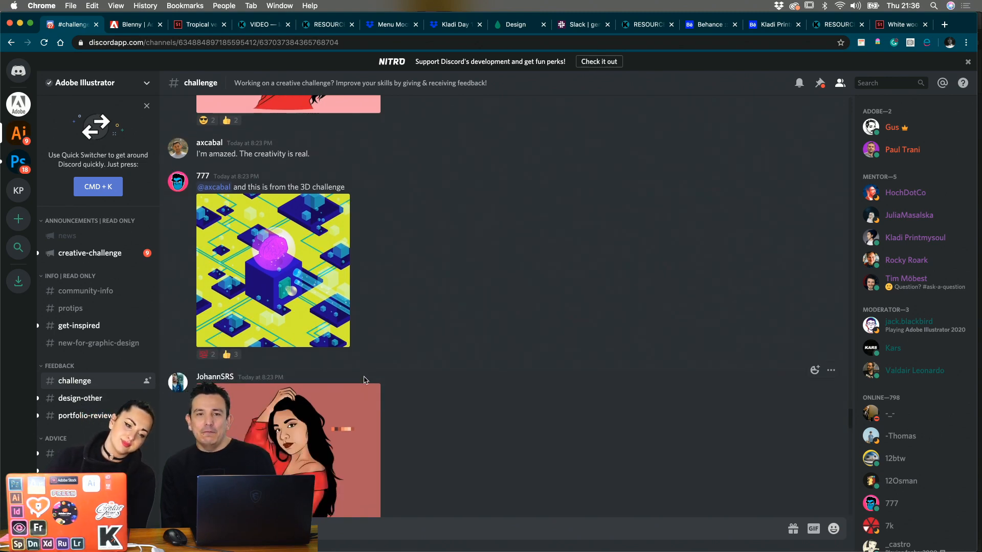
scroll(432, 330, "up", 3)
scroll(432, 330, "up", 5)
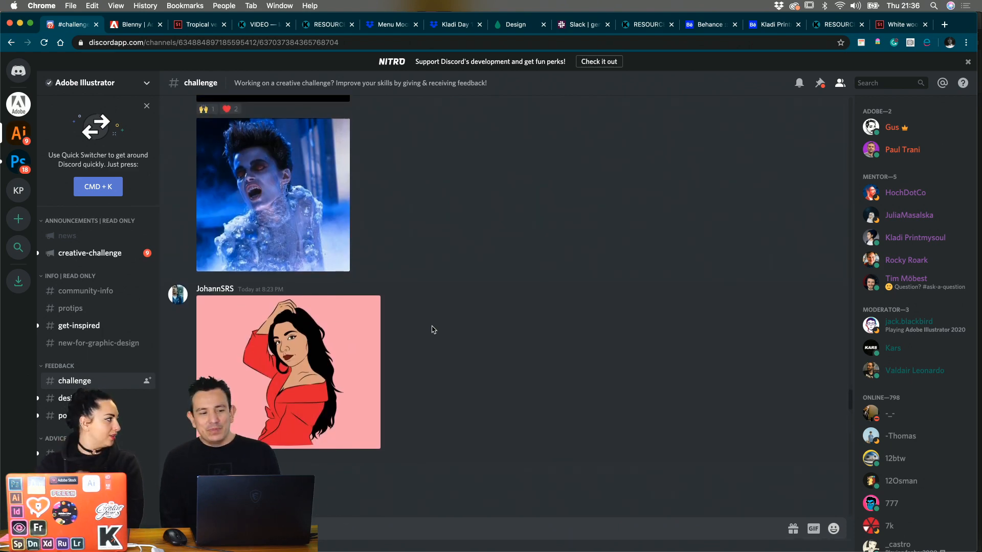
scroll(432, 324, "up", 10)
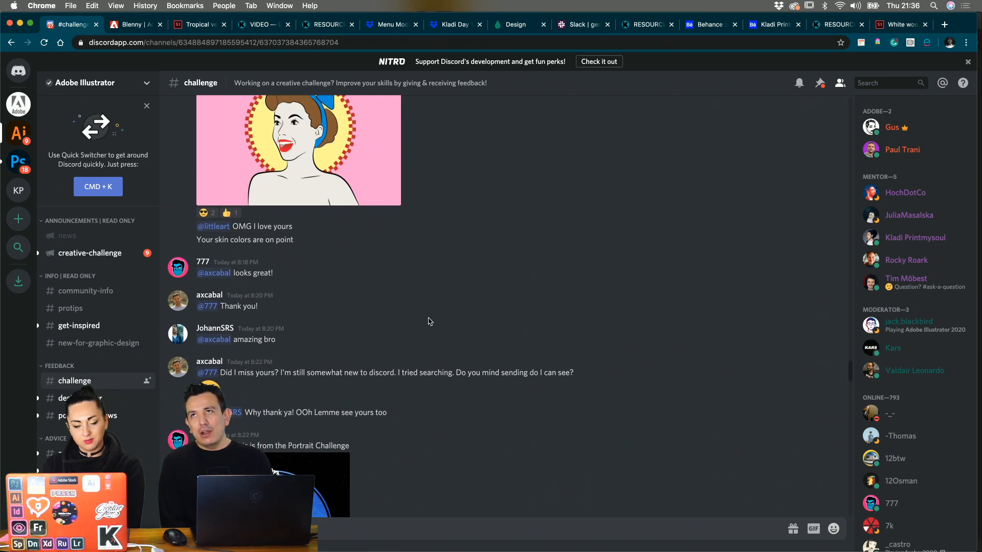
- Examine the "Are you a God?" portrait challenge entry with its reference photo and the flat red-and-pink portrait below it
scroll(429, 322, "down", 4)
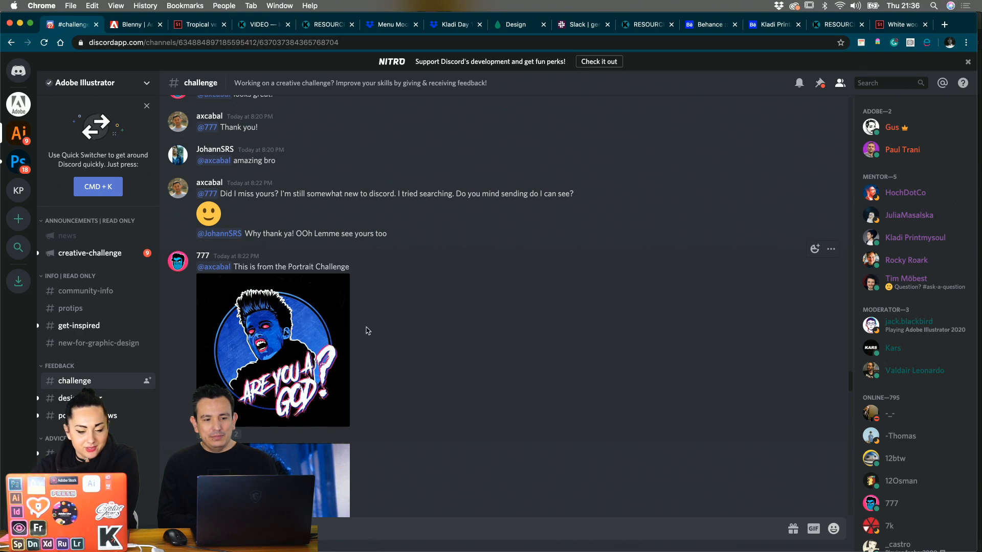
scroll(366, 331, "down", 7)
scroll(366, 331, "down", 2)
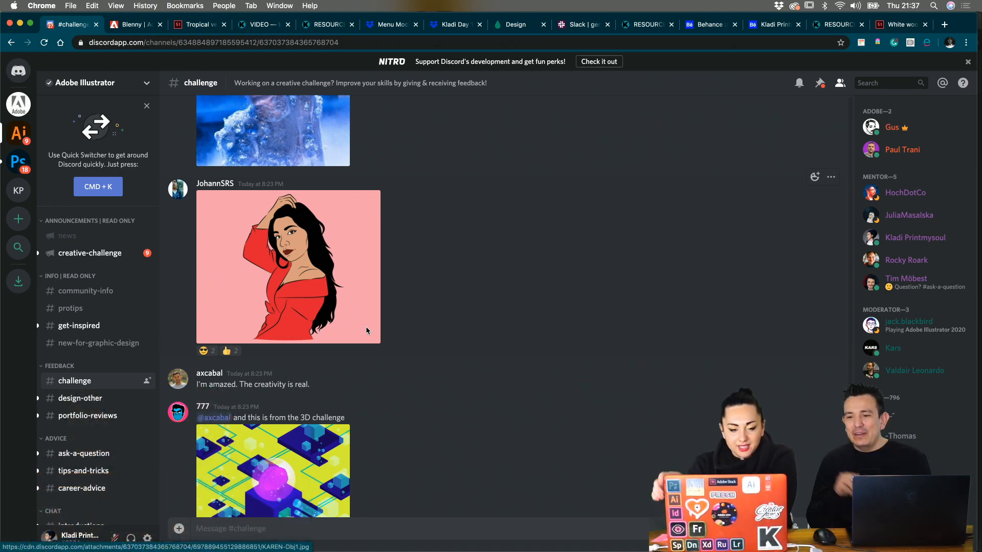
- Find the dark cube flying machine with red wings, enlarge it to examine its gears and propeller up close, and close the image
scroll(366, 328, "up", 4)
scroll(366, 331, "up", 15)
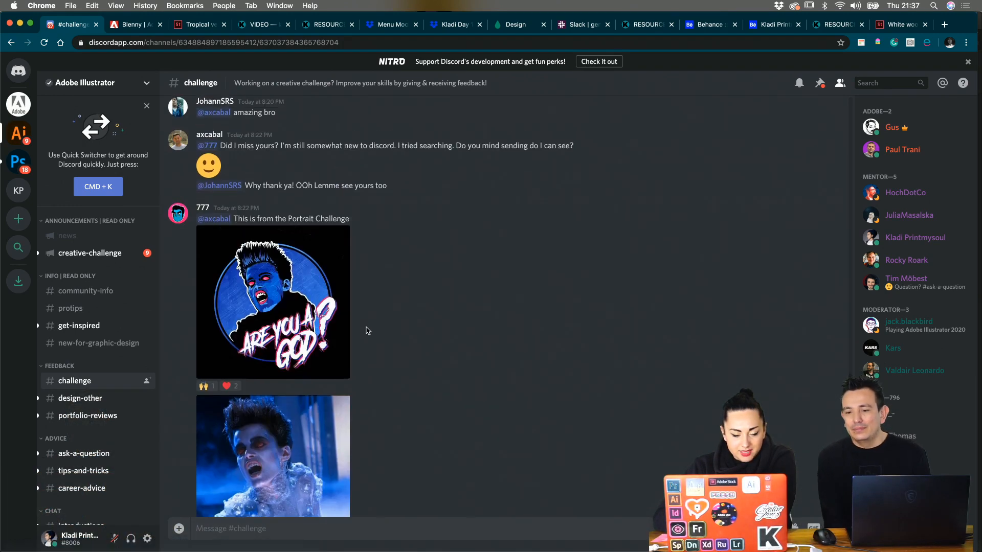
scroll(366, 327, "up", 10)
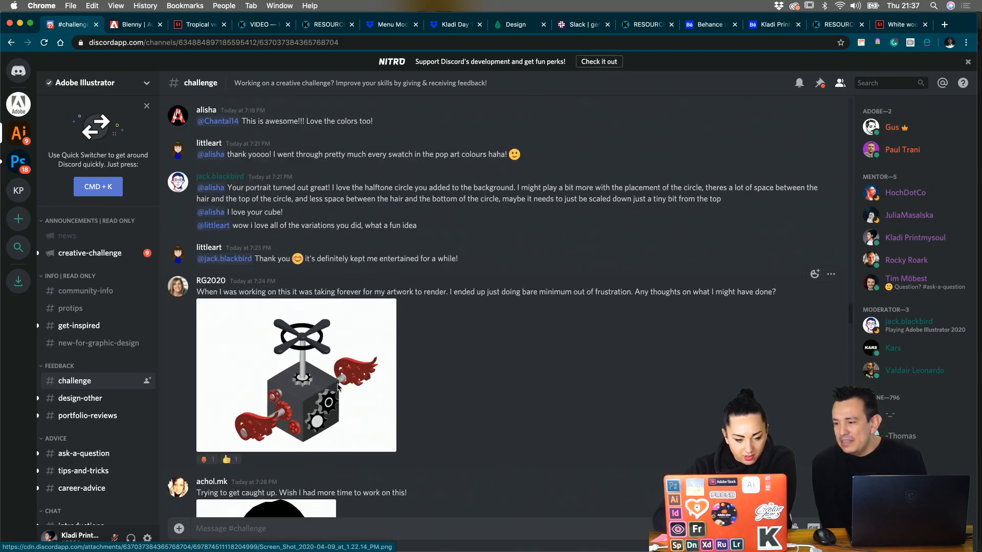
left_click(347, 370)
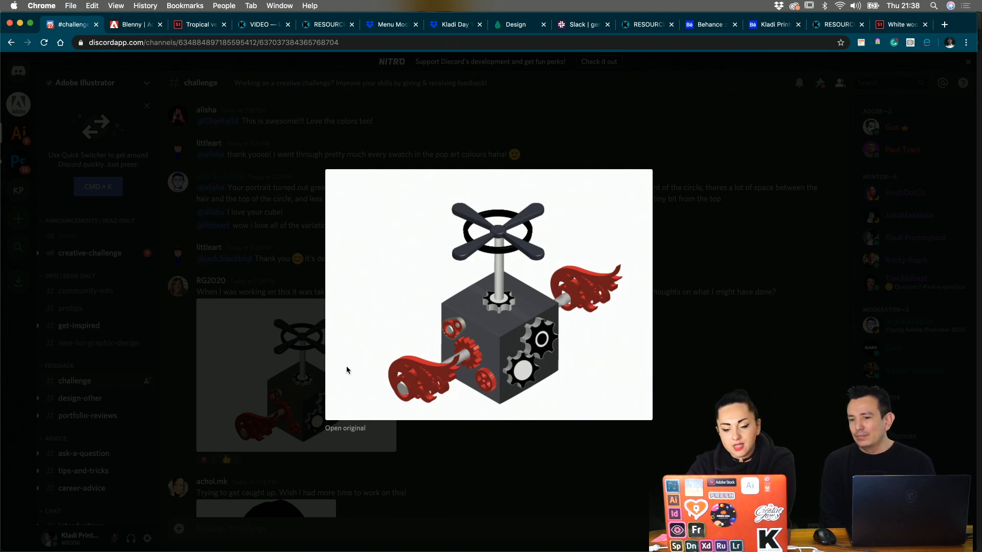
scroll(282, 395, "up", 5)
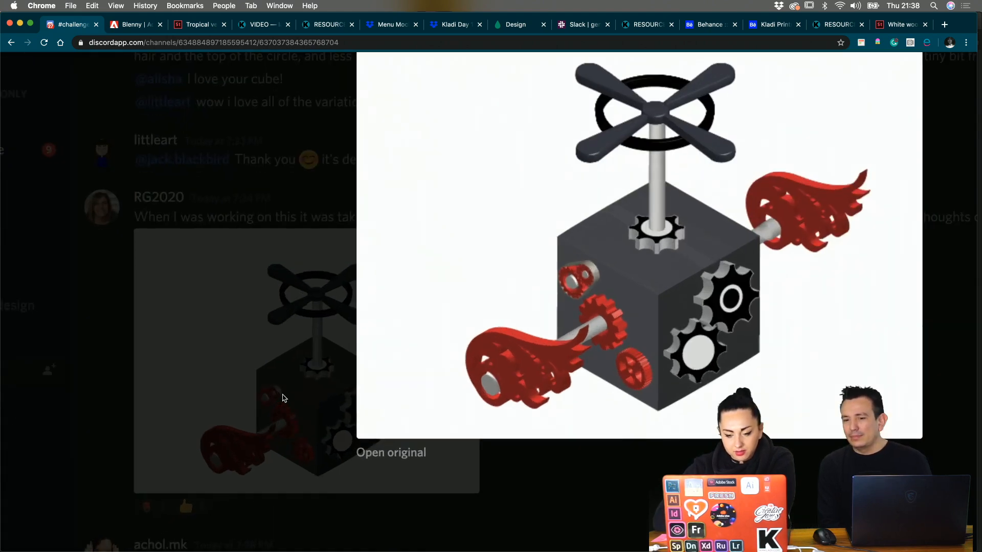
scroll(585, 276, "right", 3)
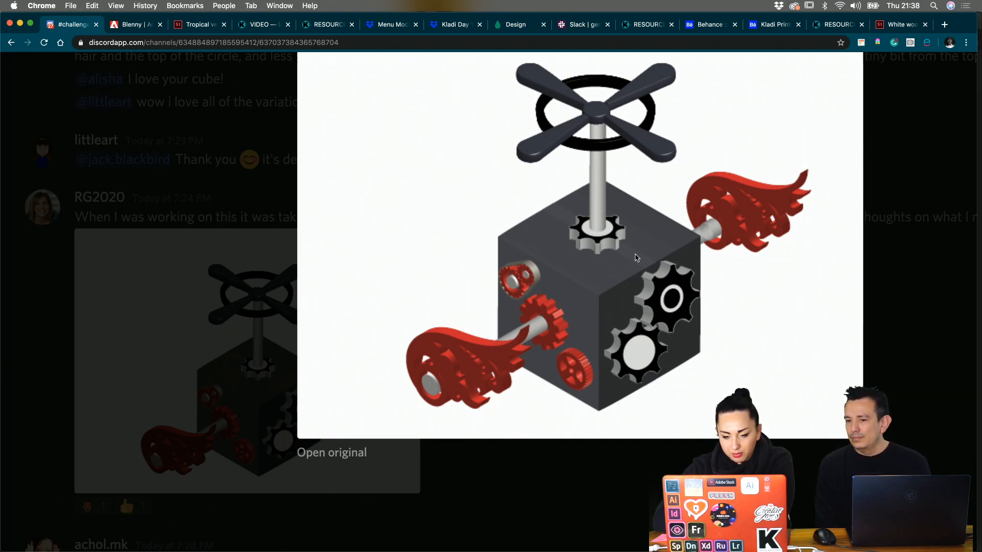
scroll(615, 265, "up", 5)
scroll(640, 243, "down", 5)
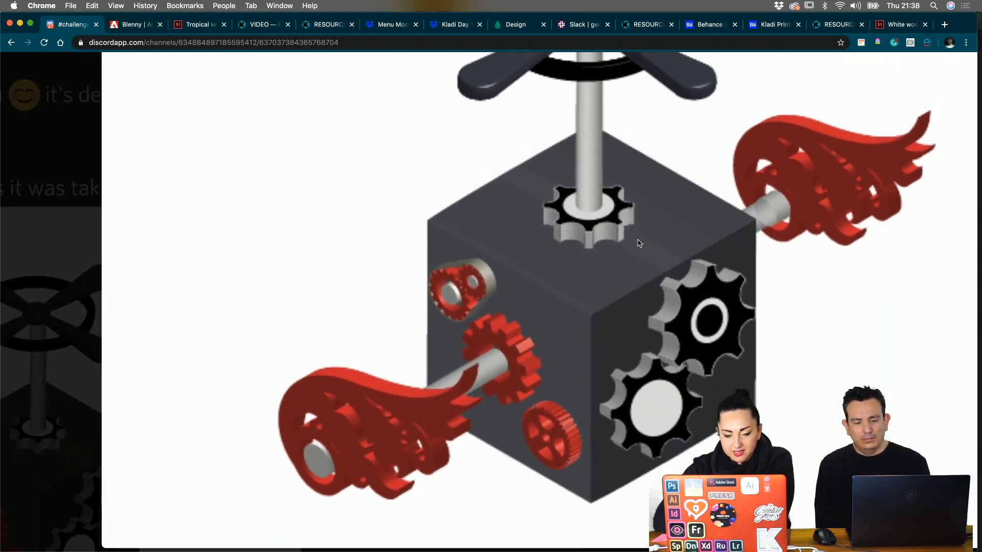
scroll(638, 243, "down", 3)
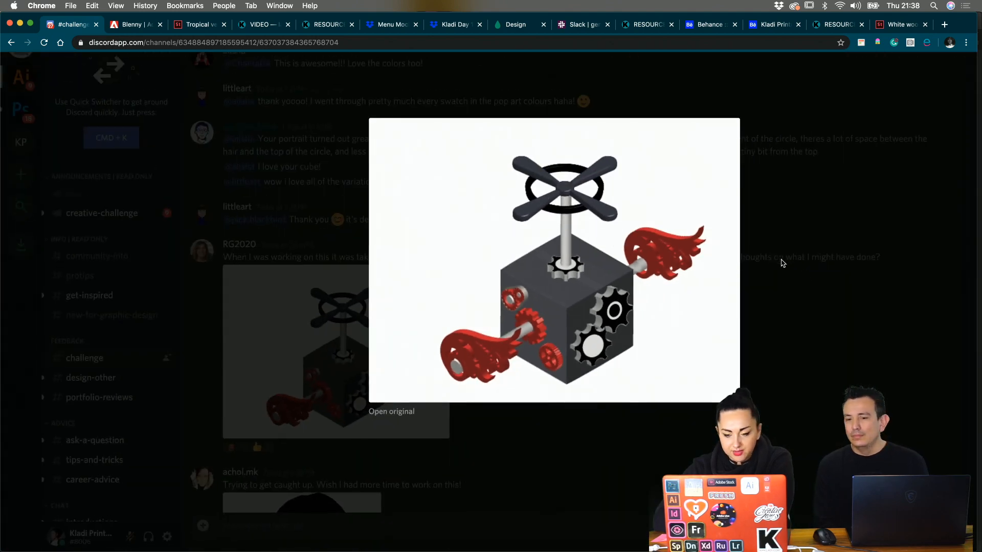
left_click(781, 261)
- Enlarge the maroon 3D cube with raised initials posted for challenge 7, examine its lettering, and close the image
scroll(603, 325, "up", 5)
scroll(604, 325, "up", 10)
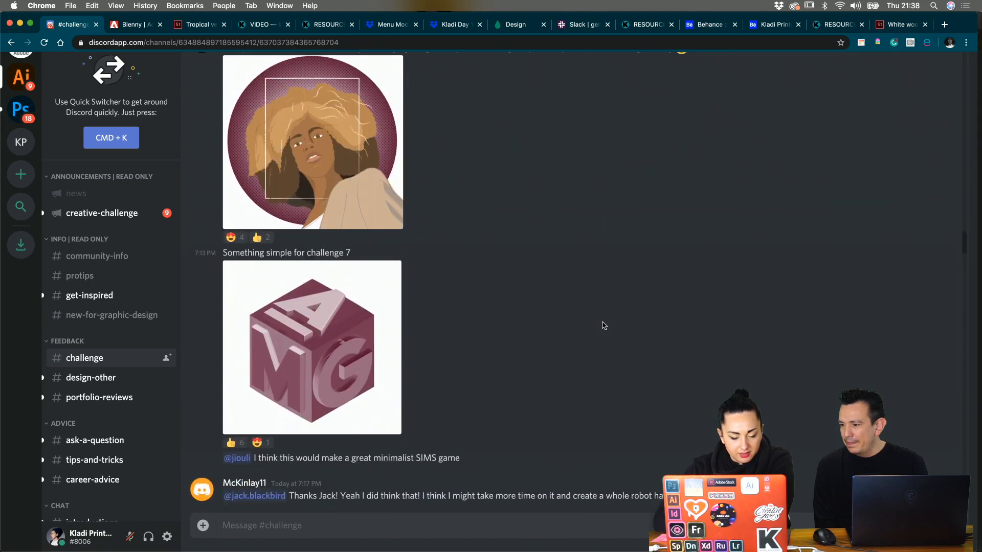
left_click(394, 325)
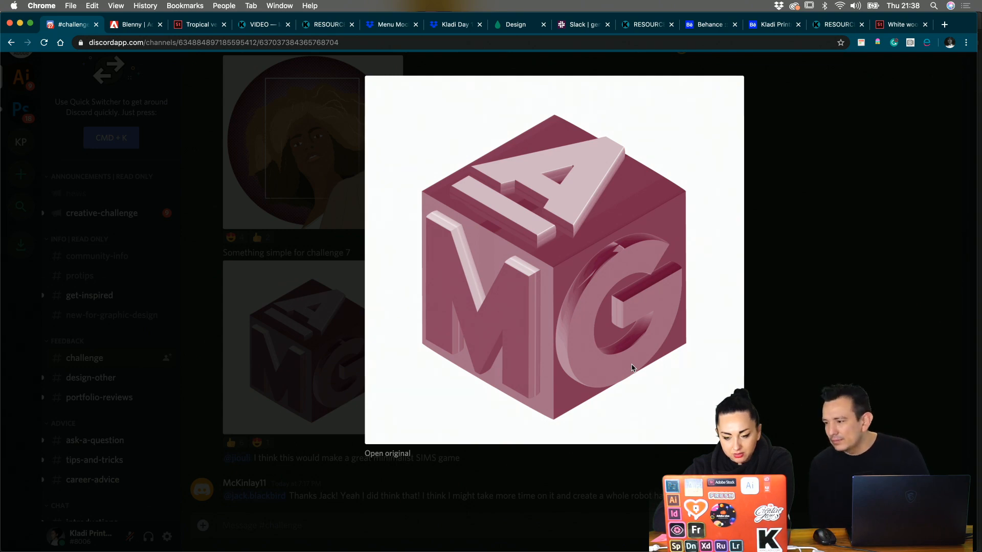
left_click(790, 204)
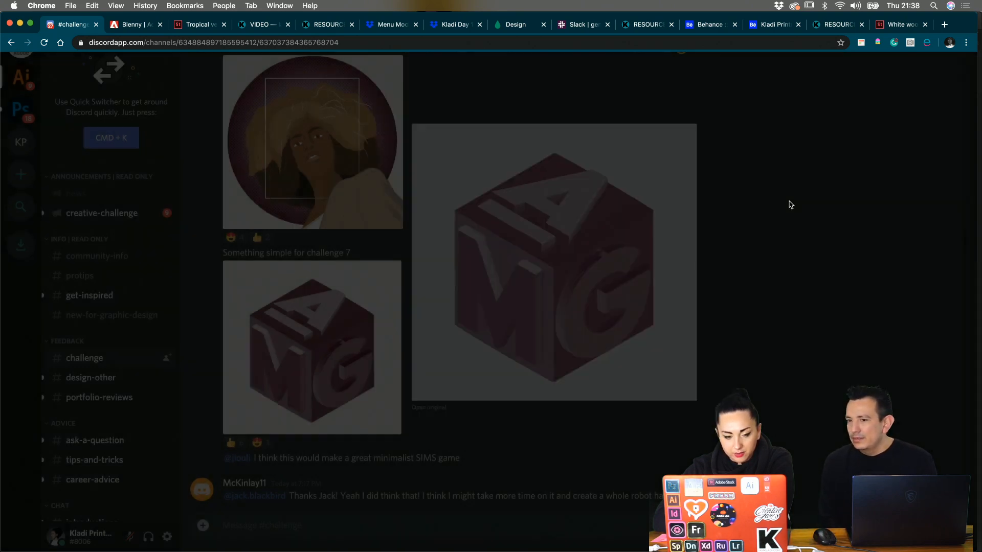
- Find the gold metallic flying machine among the earlier submissions, inspect its shading and shadow enlarged, and close the image
scroll(724, 320, "up", 10)
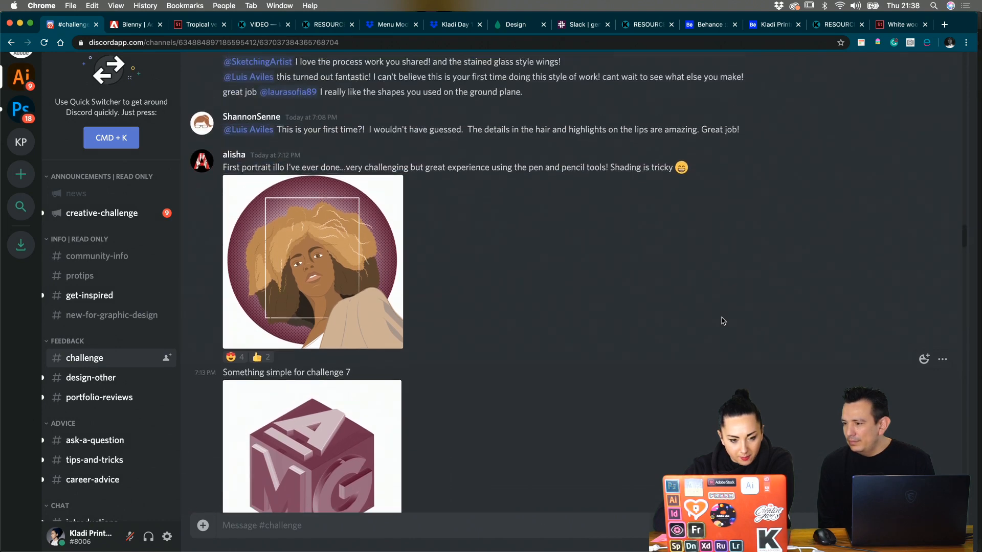
scroll(723, 321, "up", 10)
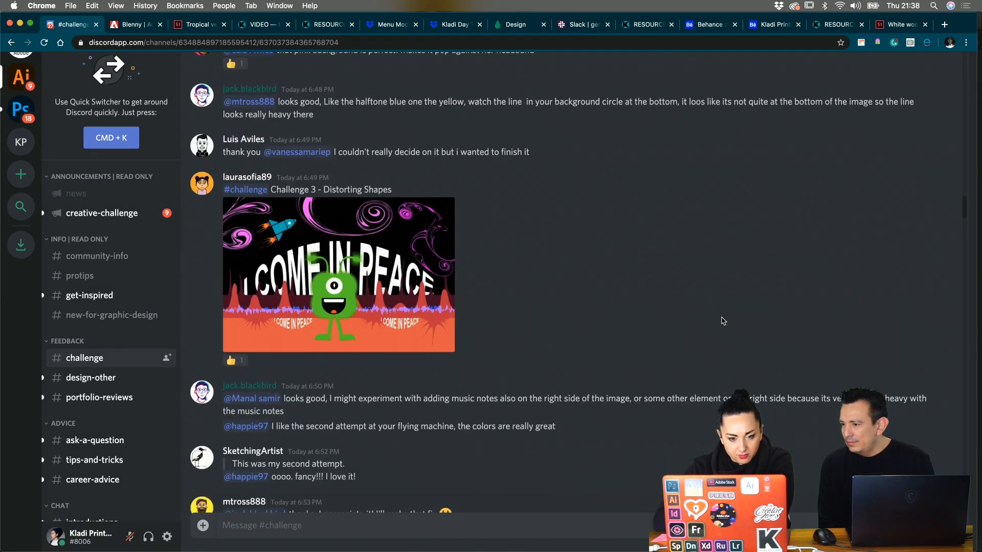
scroll(725, 276, "up", 5)
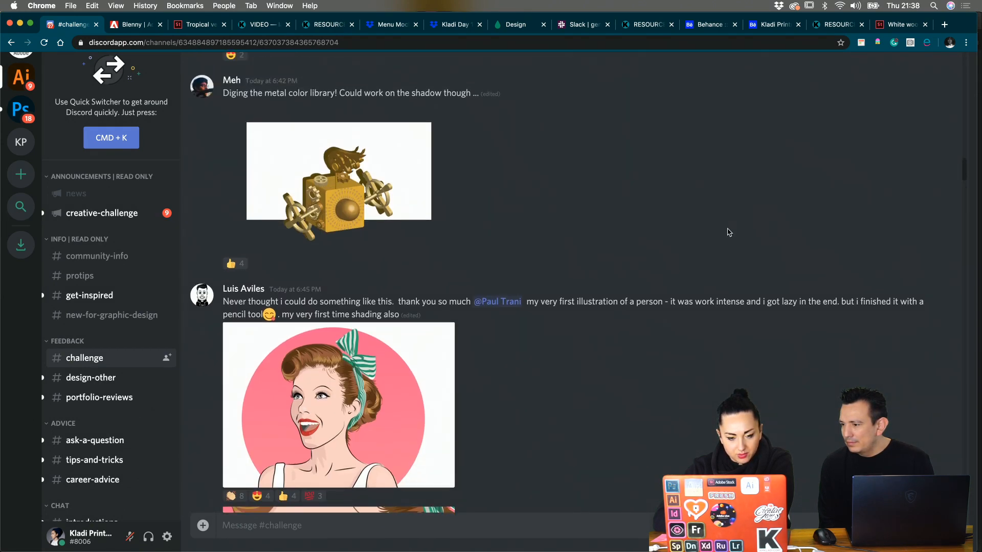
left_click(418, 245)
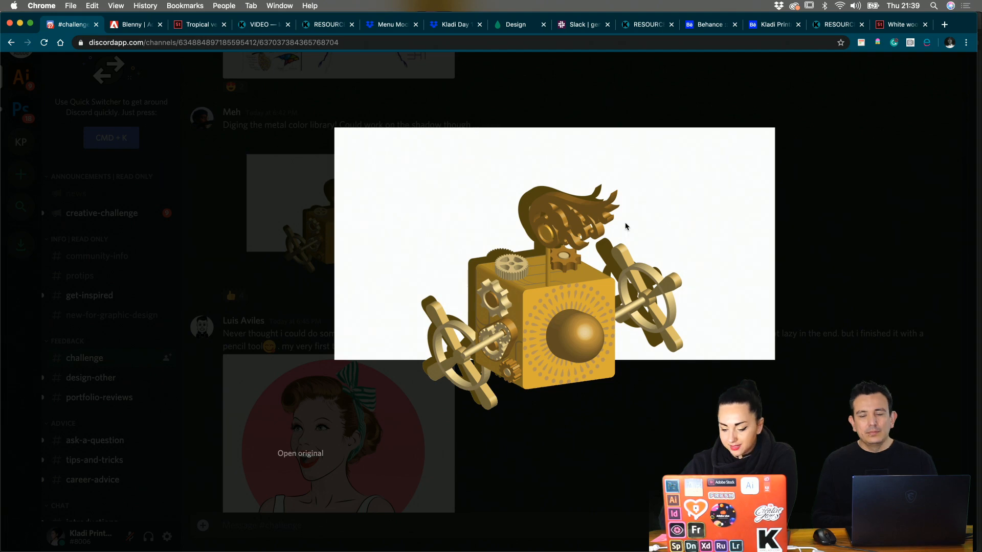
scroll(624, 225, "up", 1)
key("Escape")
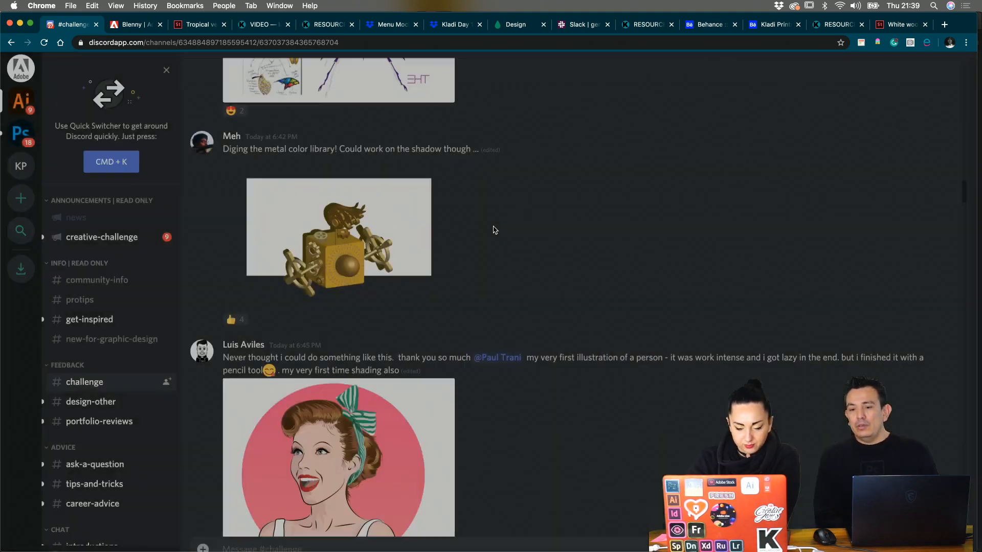
- Review older submissions, from the black-and-gold spaceship to the yellow alien and the blue-and-teal flying machine
scroll(443, 327, "up", 10)
scroll(446, 301, "up", 10)
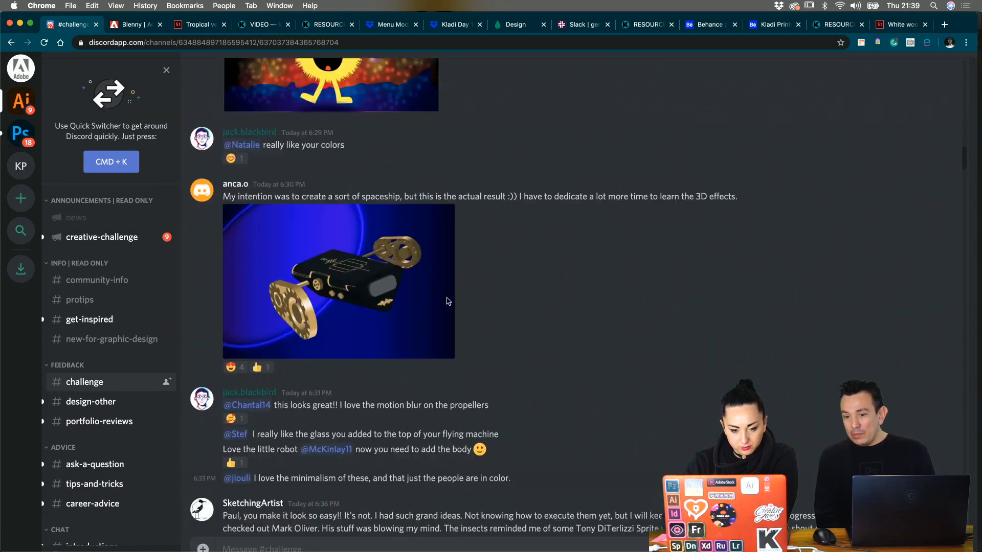
scroll(446, 300, "up", 5)
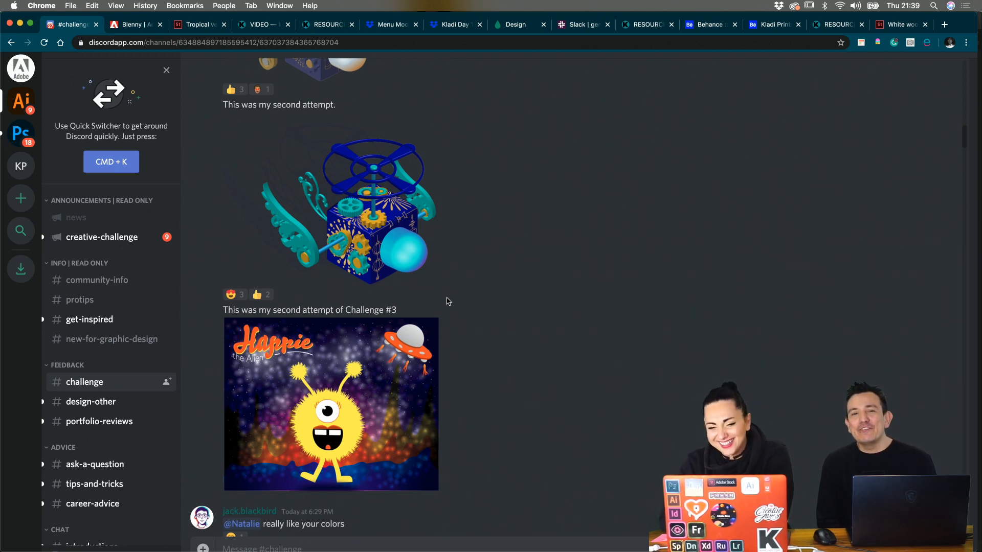
- Enlarge the blue-and-teal flying machine for a close look at its gears and patterned cube, revisit it, and close the image
left_click(384, 218)
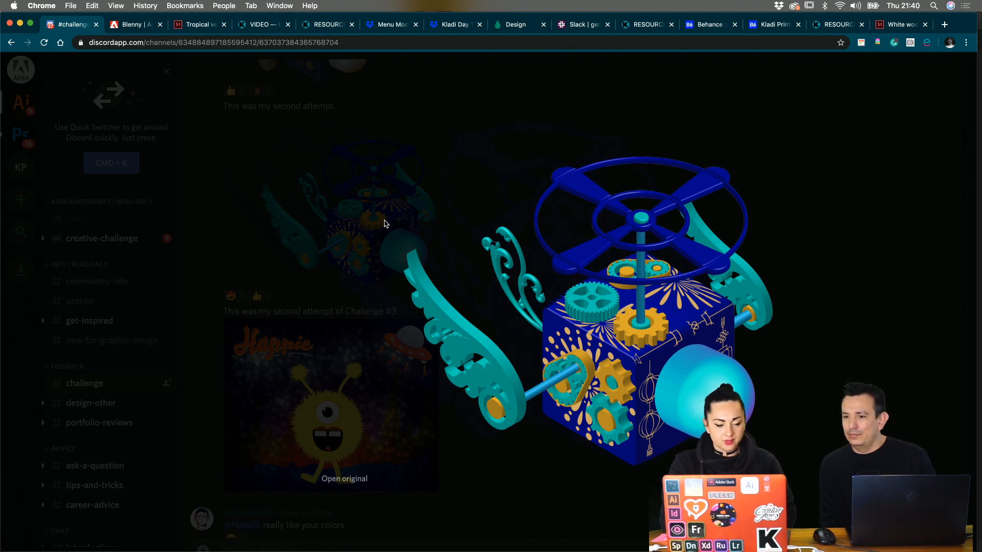
left_click(384, 224)
scroll(381, 220, "up", 3)
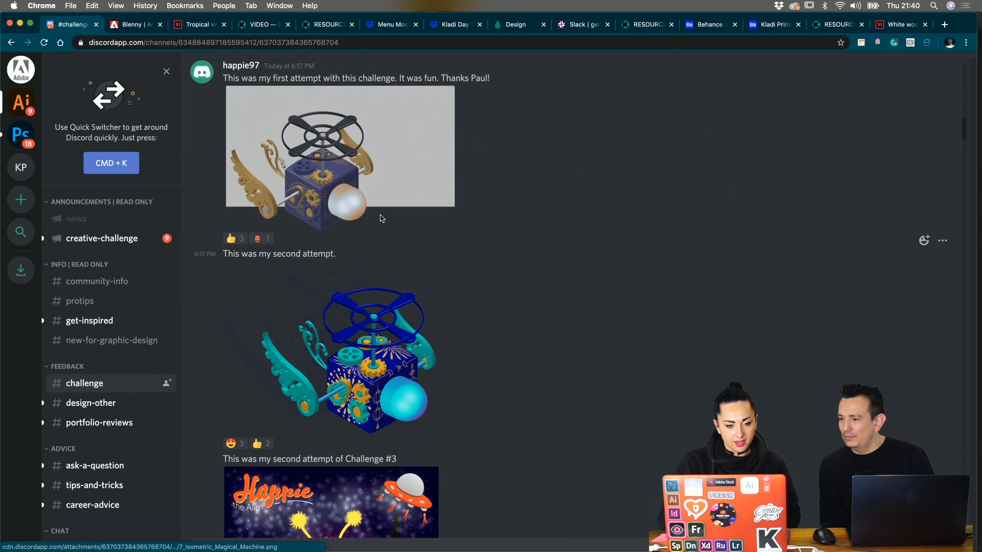
scroll(382, 219, "up", 2)
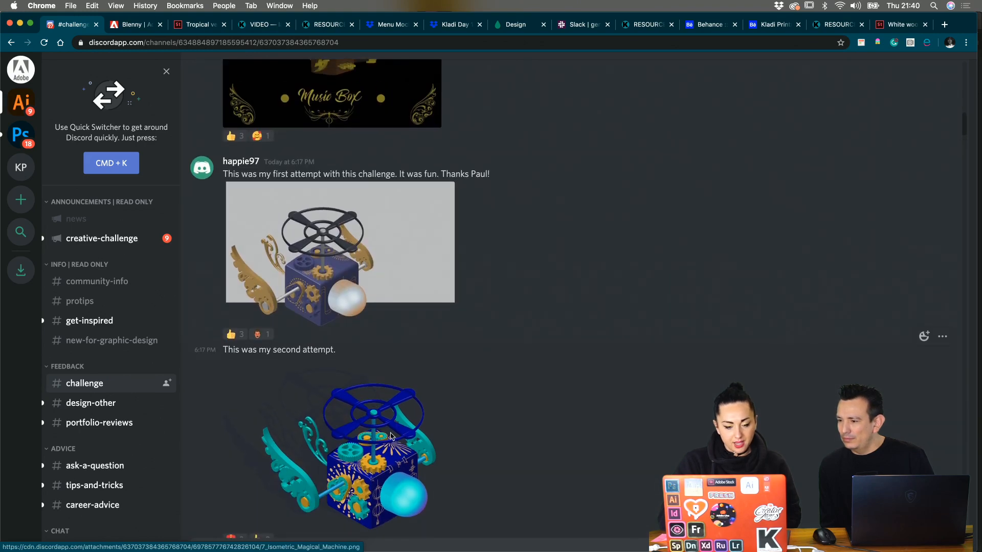
left_click(395, 453)
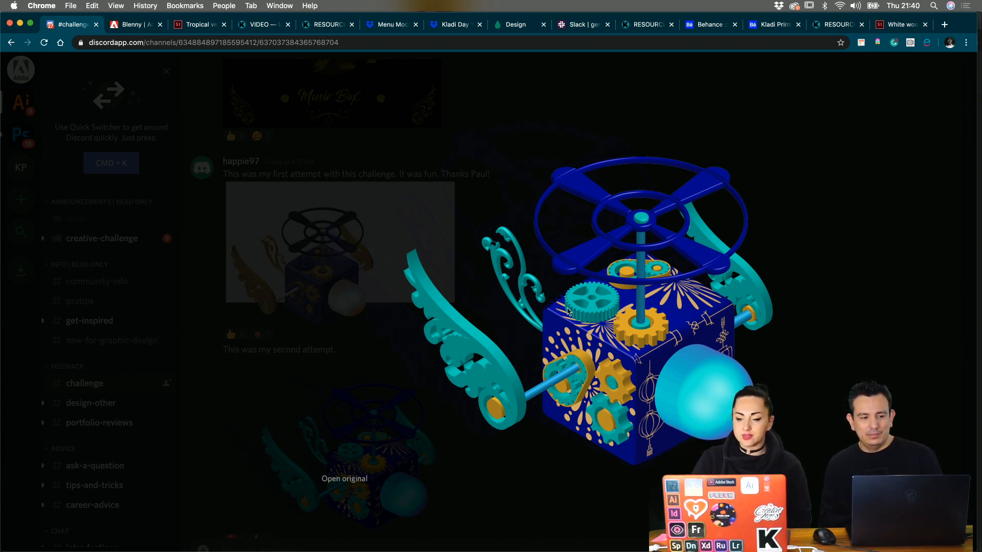
left_click(747, 224)
- Enlarge the same poster's first attempt, the gold-winged flying machine on a light gray background, and close the image
scroll(748, 224, "up", 2)
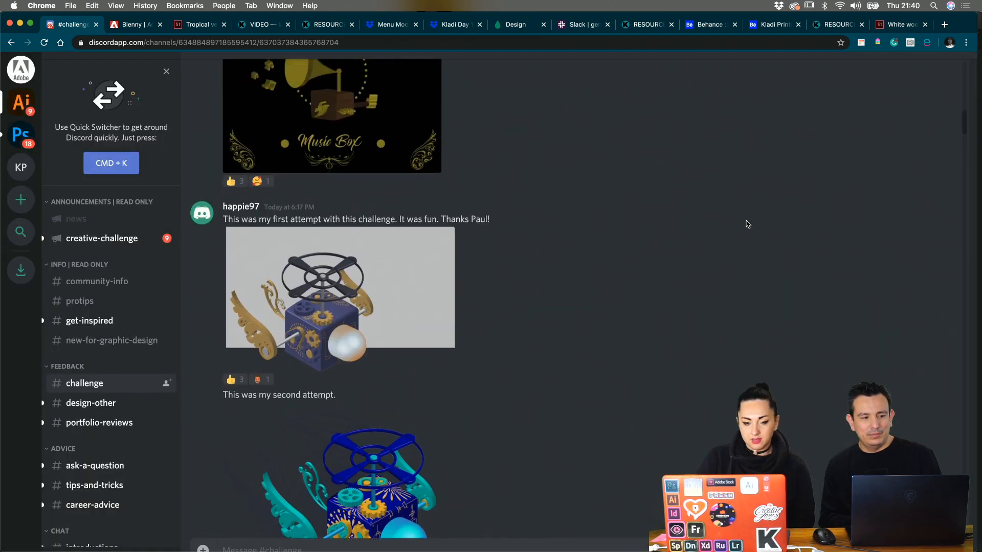
left_click(428, 302)
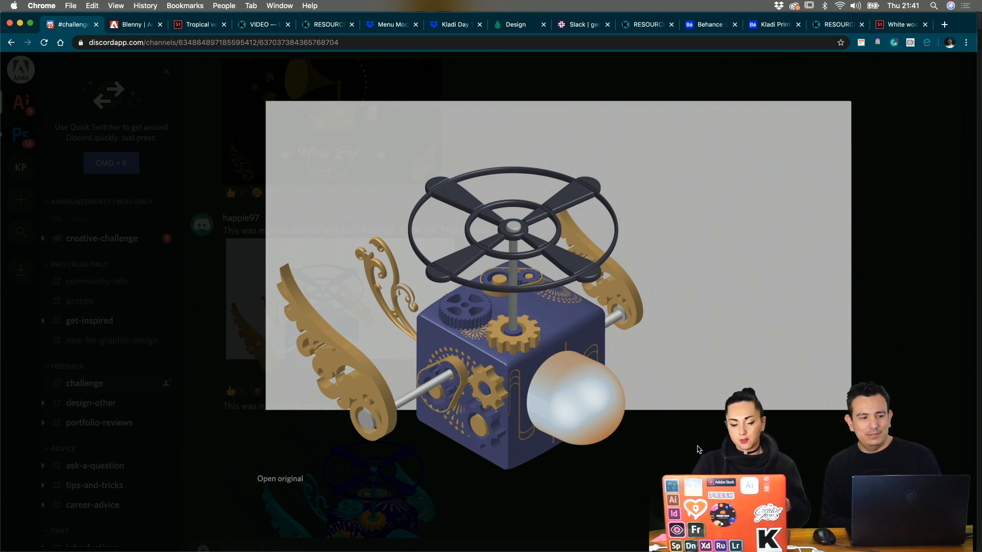
left_click(699, 450)
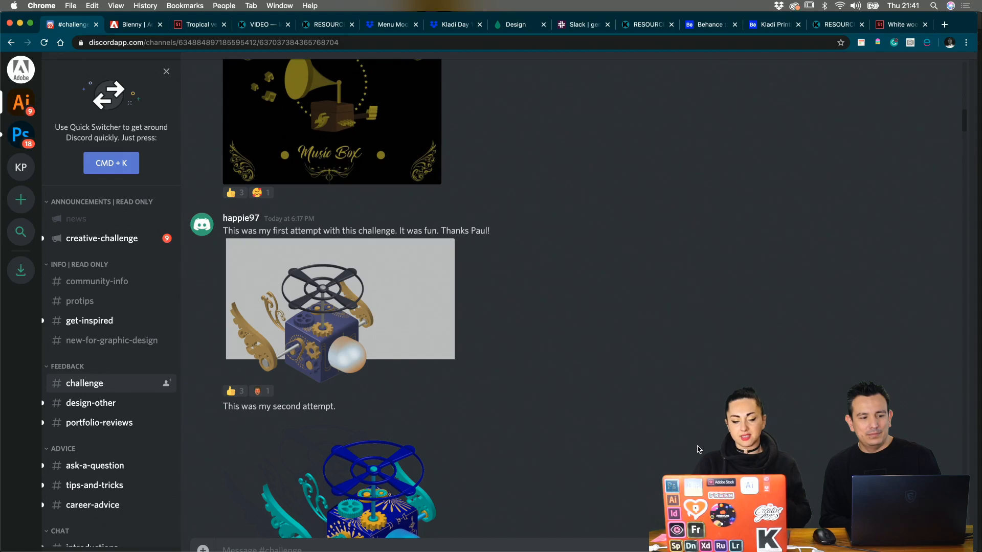
scroll(699, 450, "down", 3)
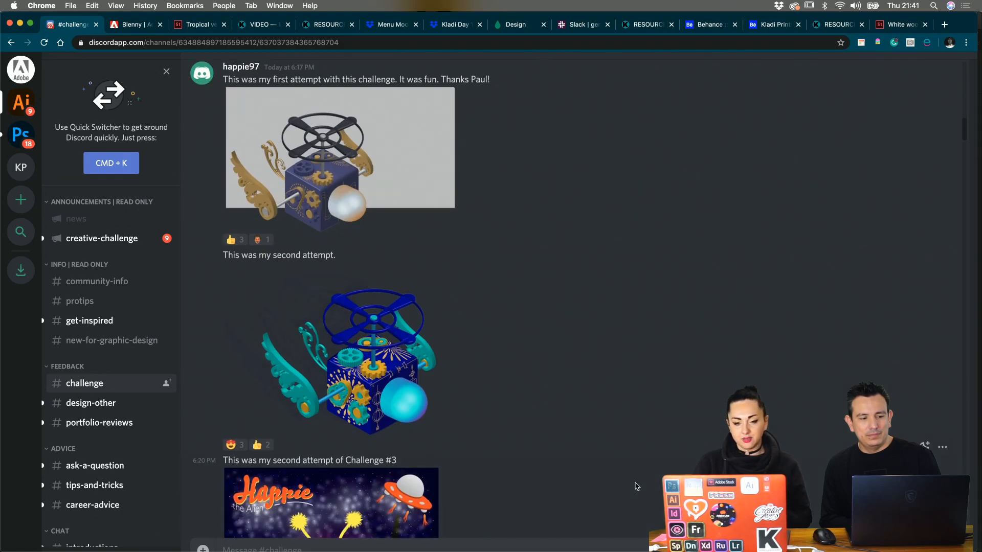
- Find the isometric house with pool and propeller posted for challenge 7, examine it enlarged, and close the image
scroll(638, 487, "up", 5)
scroll(652, 398, "up", 10)
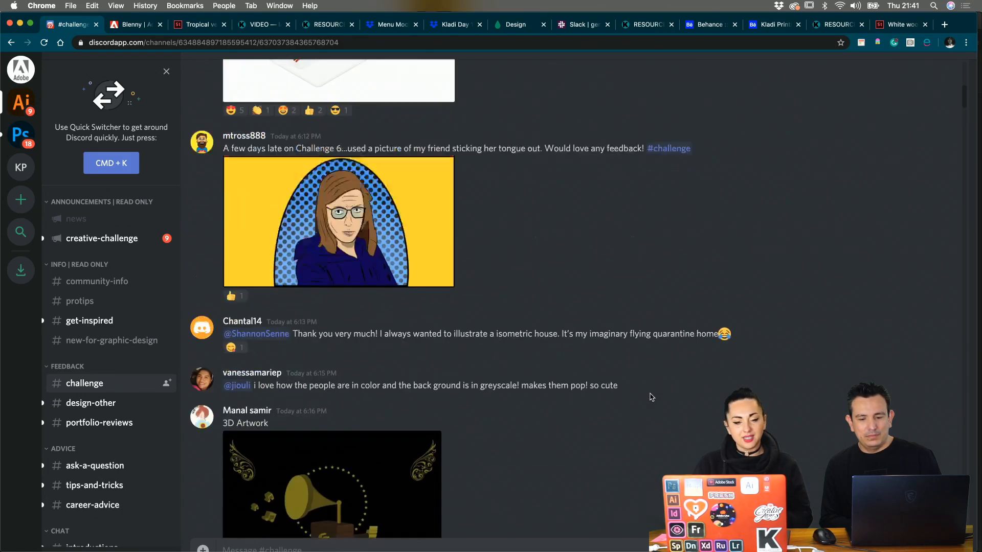
scroll(650, 398, "up", 7)
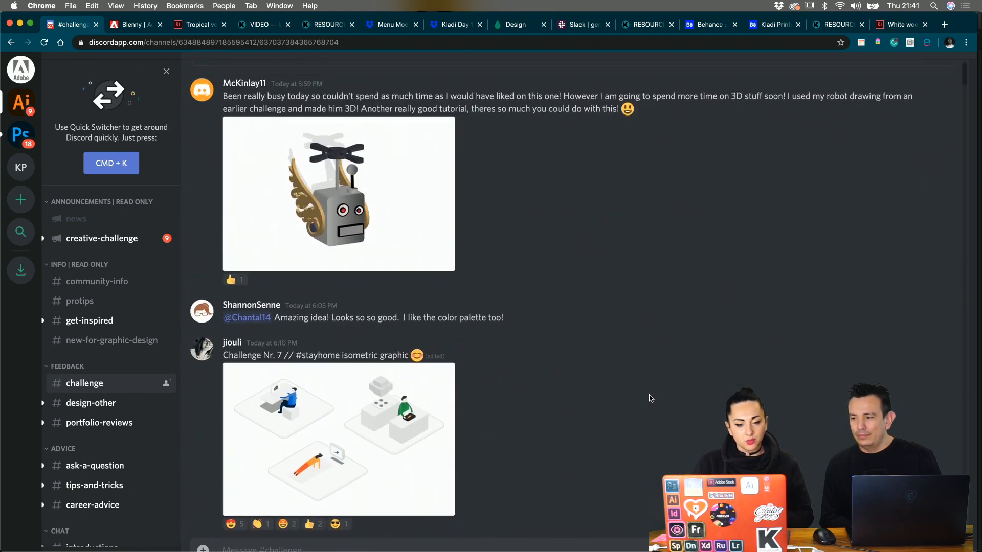
scroll(650, 398, "up", 4)
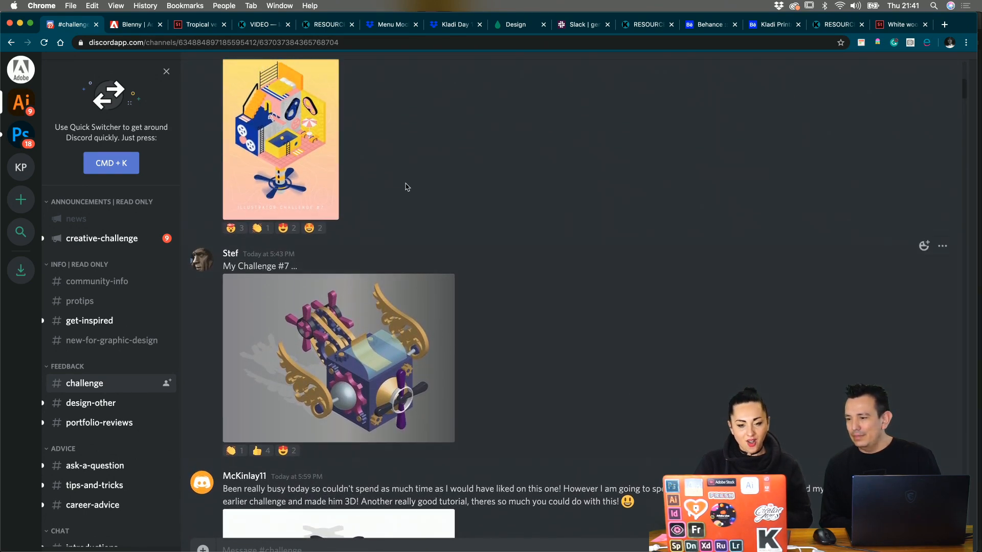
scroll(275, 305, "up", 3)
left_click(275, 305)
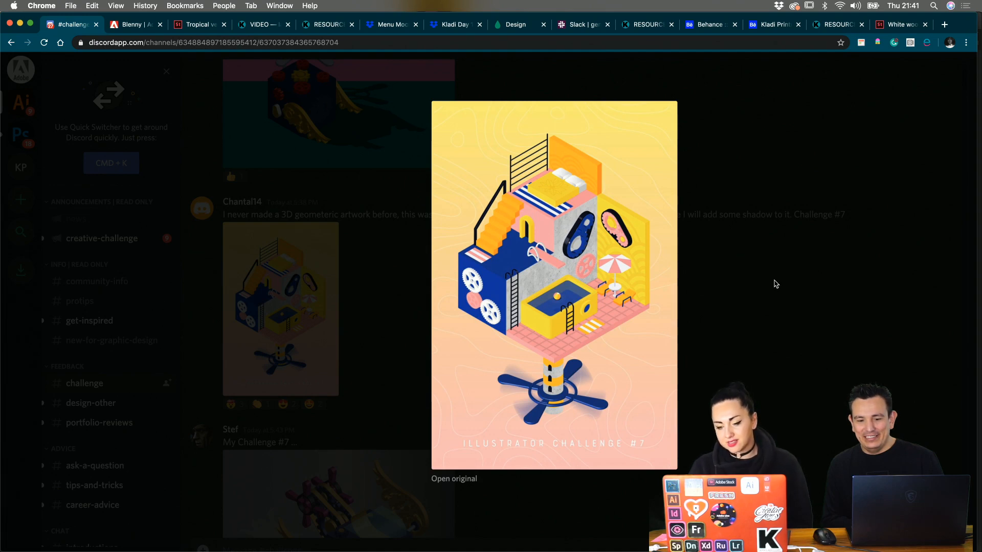
left_click(776, 284)
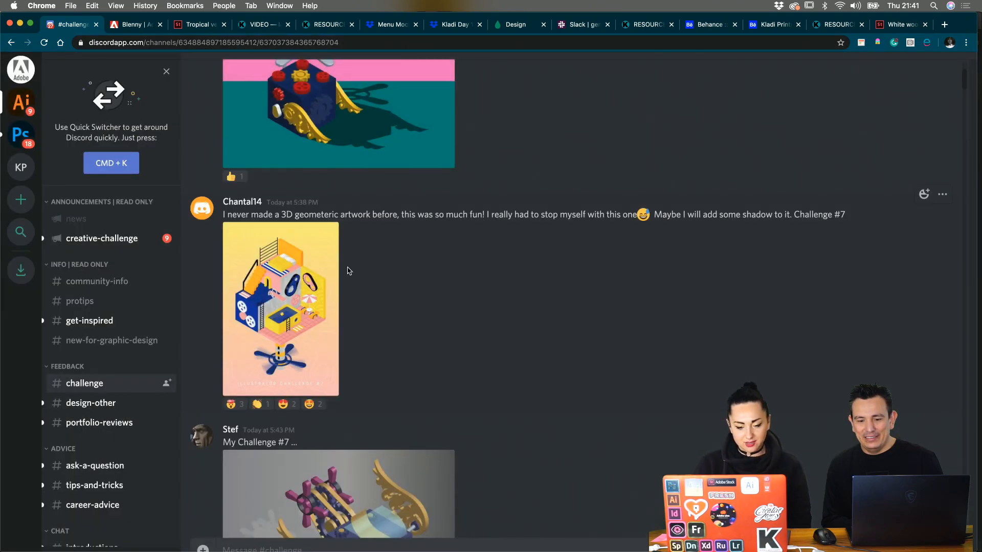
- Enlarge the gold-winged flying machine with magenta propellers on a gray gradient, examine its details, and close the image
scroll(348, 272, "down", 1)
left_click(348, 460)
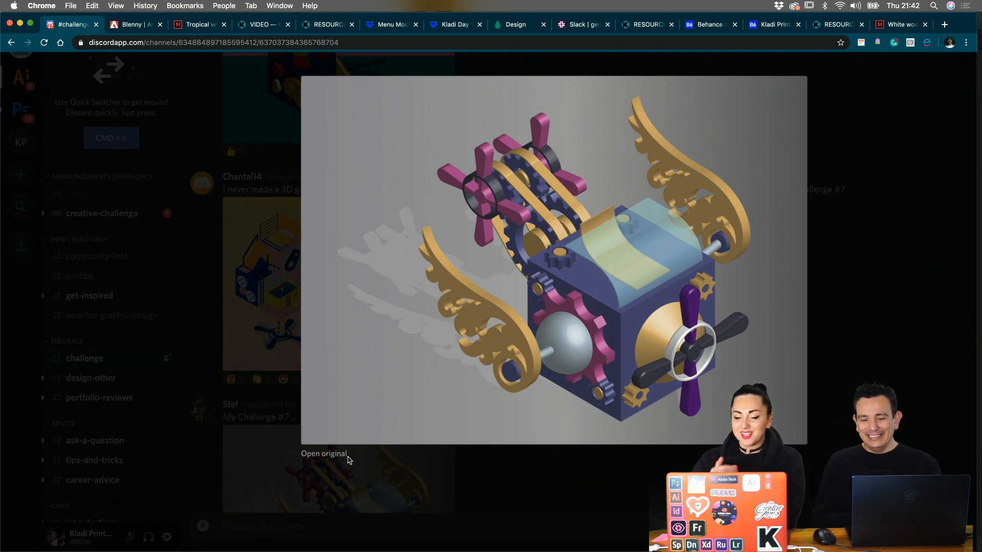
left_click(887, 349)
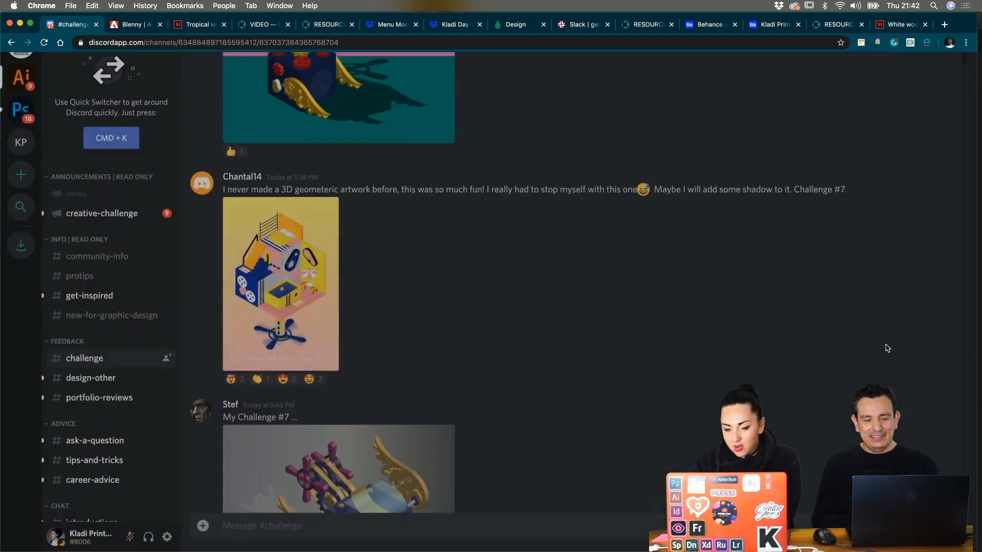
- Look through the older challenge submissions above the flying machine on the pink-and-teal background
scroll(887, 348, "up", 3)
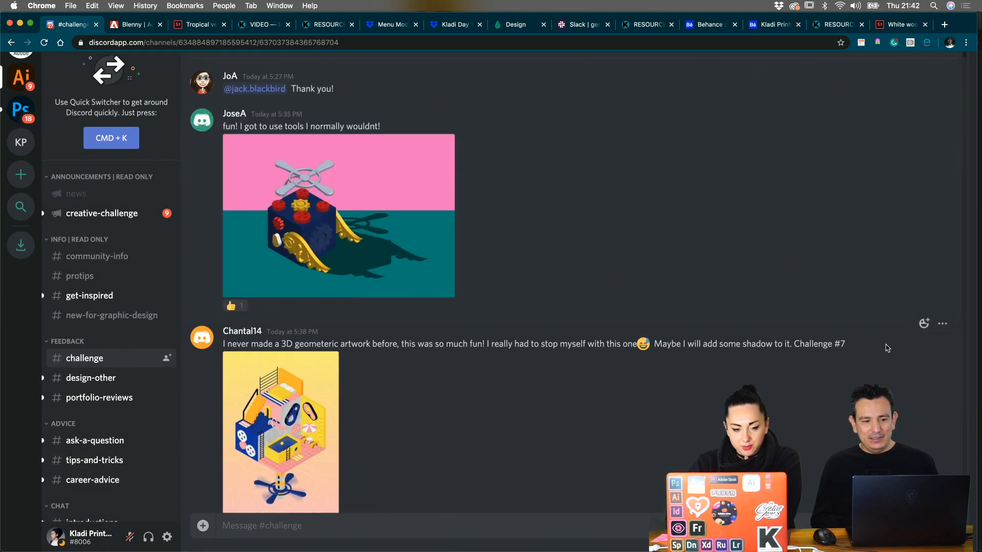
scroll(888, 348, "up", 2)
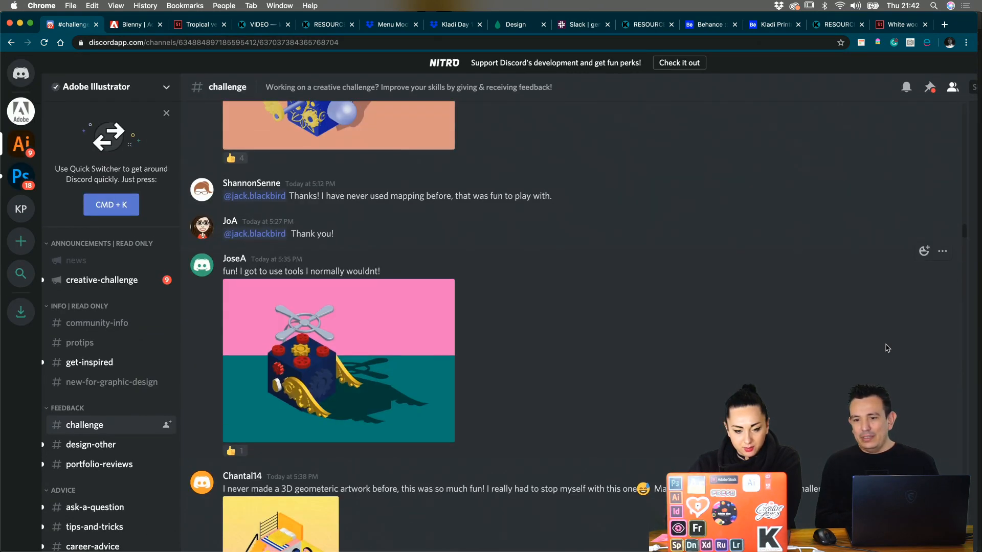
scroll(887, 348, "up", 20)
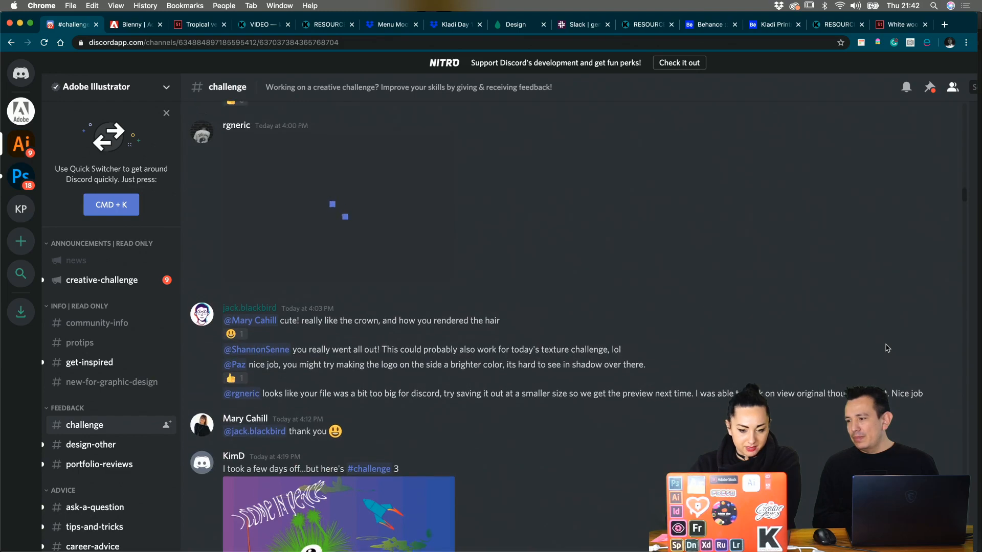
scroll(887, 349, "up", 5)
scroll(887, 348, "down", 20)
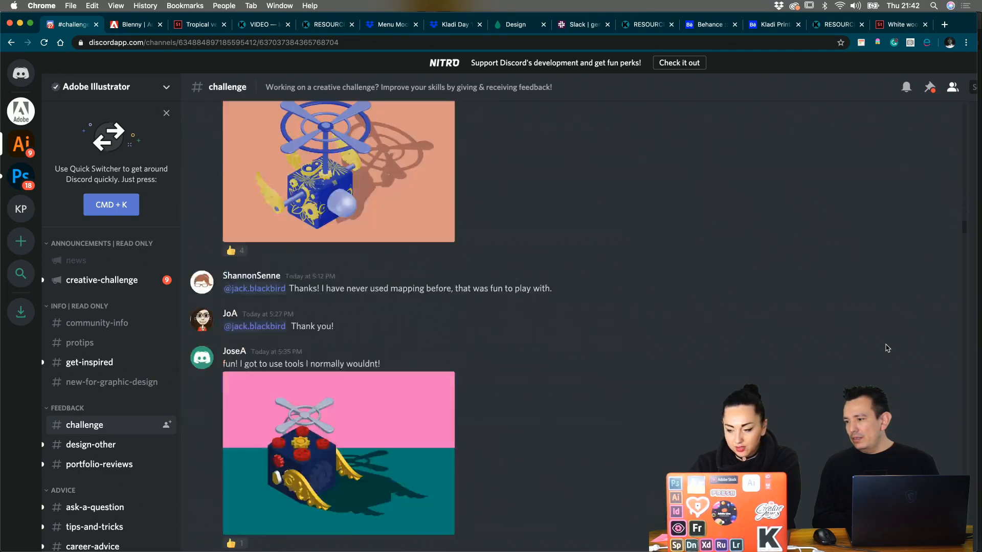
- Return to the newest challenge posts, inspect the rounded pink flying machine with gold wings enlarged, and close the image
scroll(888, 349, "down", 20)
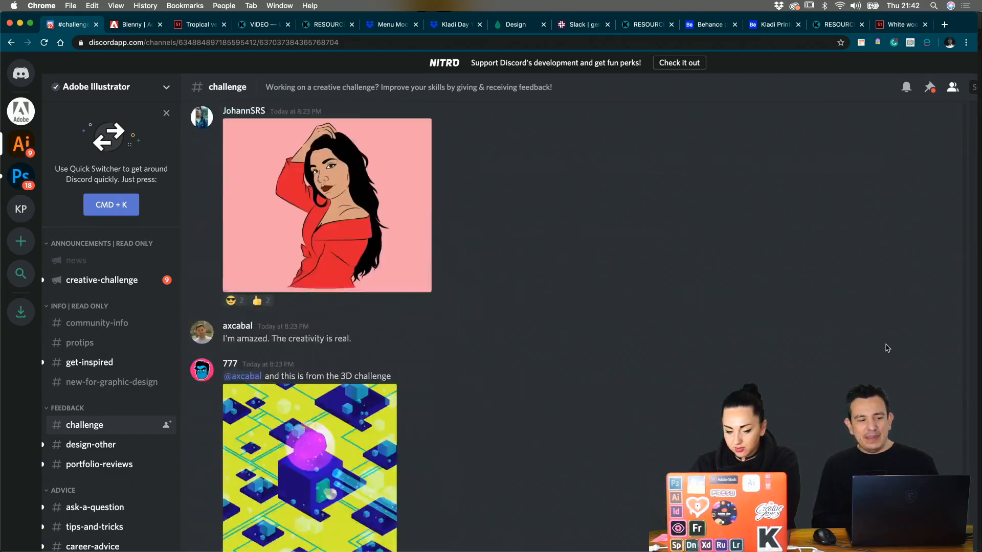
scroll(888, 348, "down", 15)
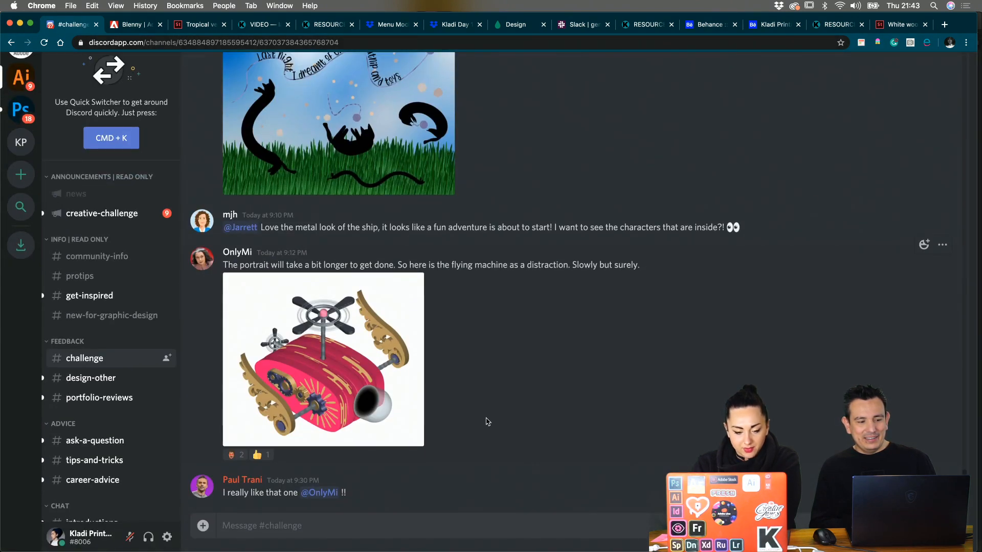
left_click(402, 331)
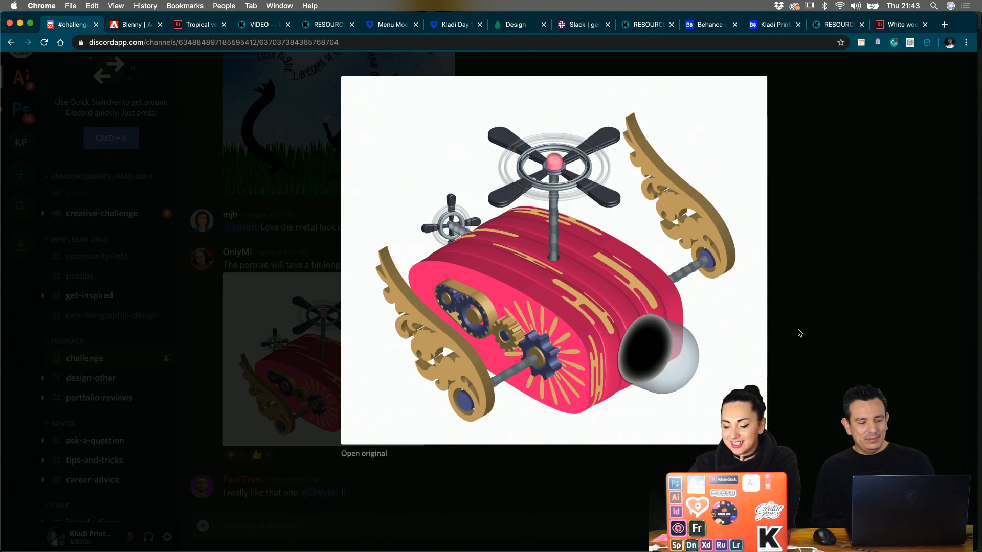
left_click(798, 333)
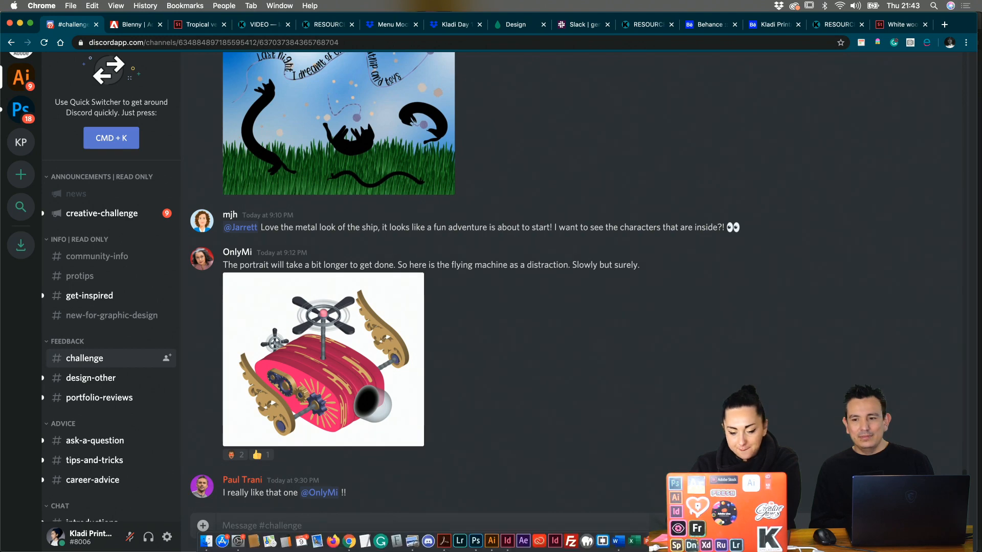
left_click(508, 542)
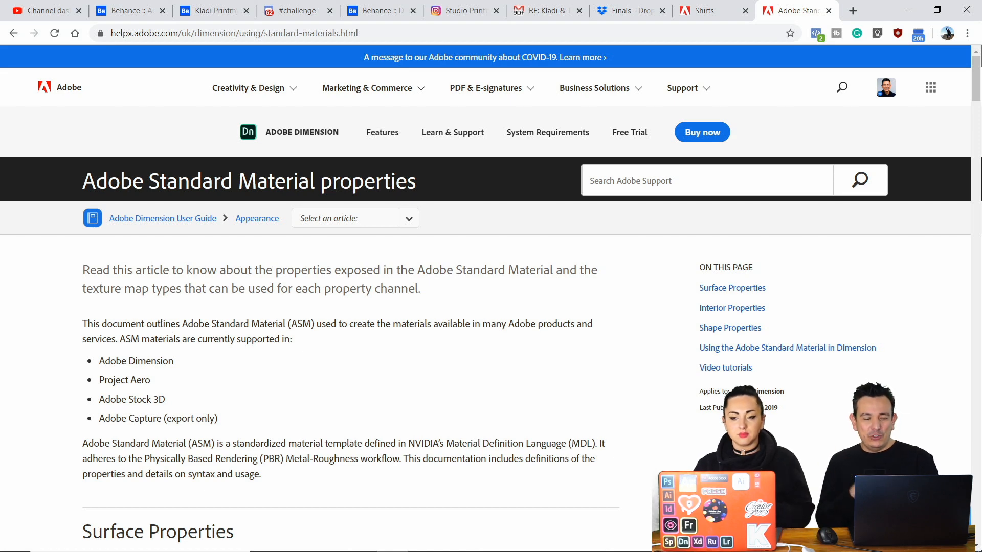
- Review the surface and interior properties in the Adobe Standard Material article, including Base color, Glow, Metallic, Translucence and Index of Refraction
scroll(211, 391, "down", 8)
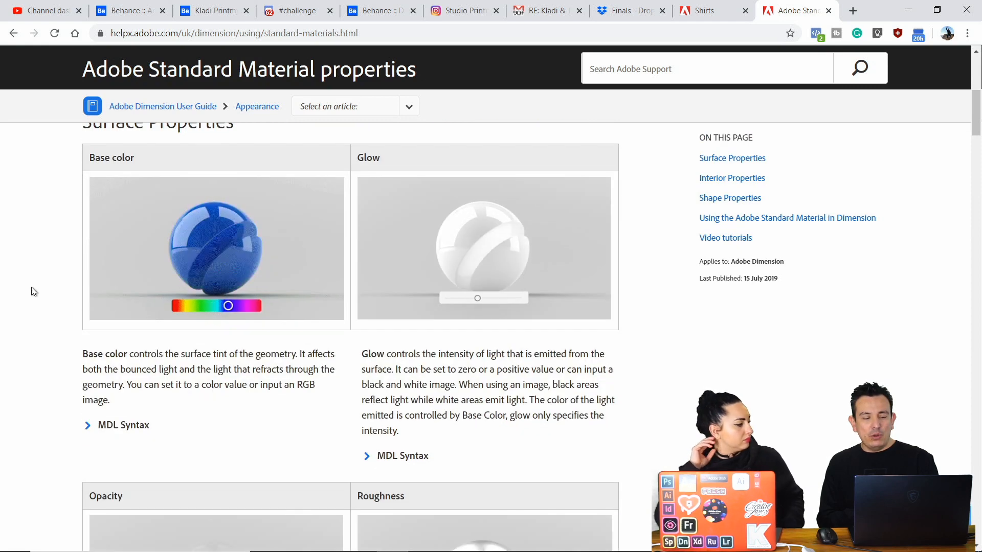
scroll(33, 290, "up", 1)
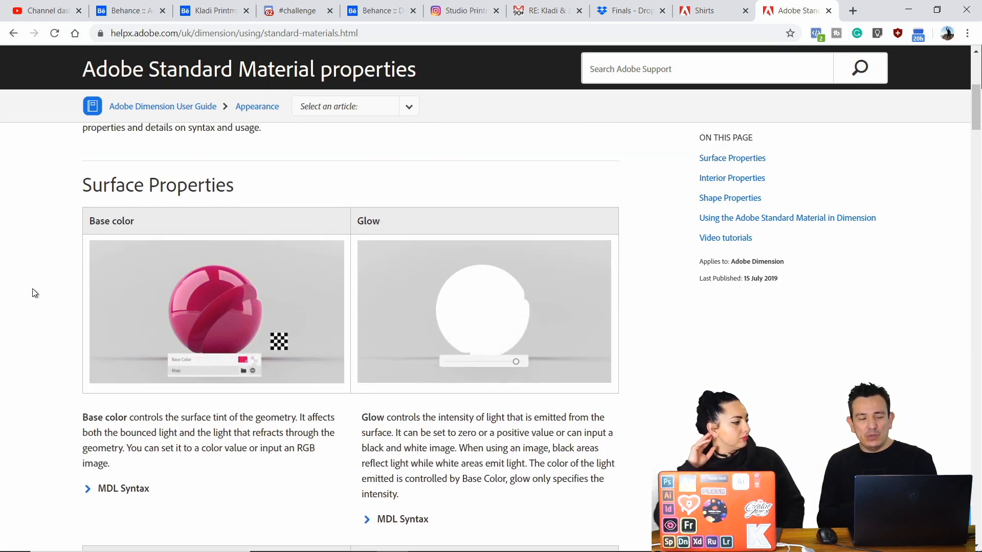
scroll(34, 293, "down", 12)
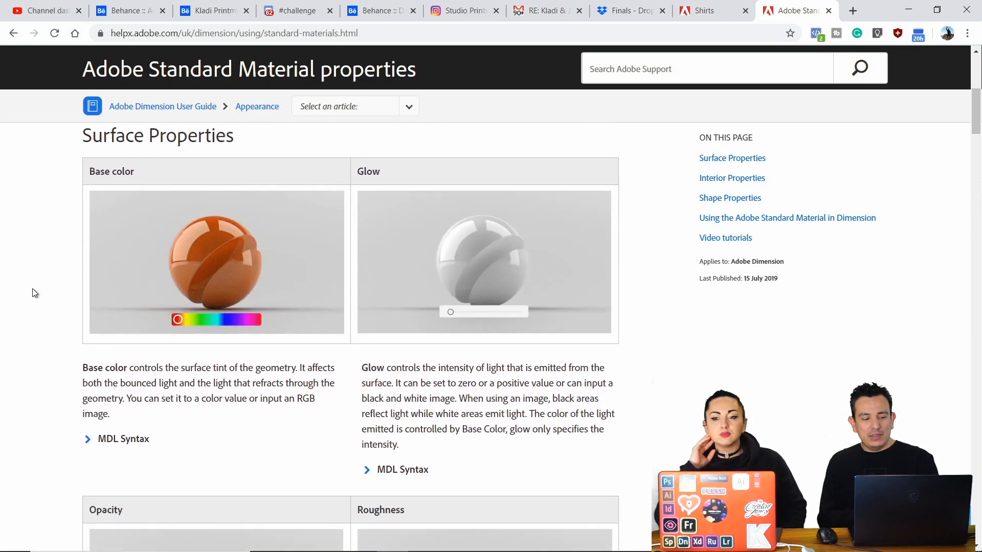
scroll(35, 293, "down", 4)
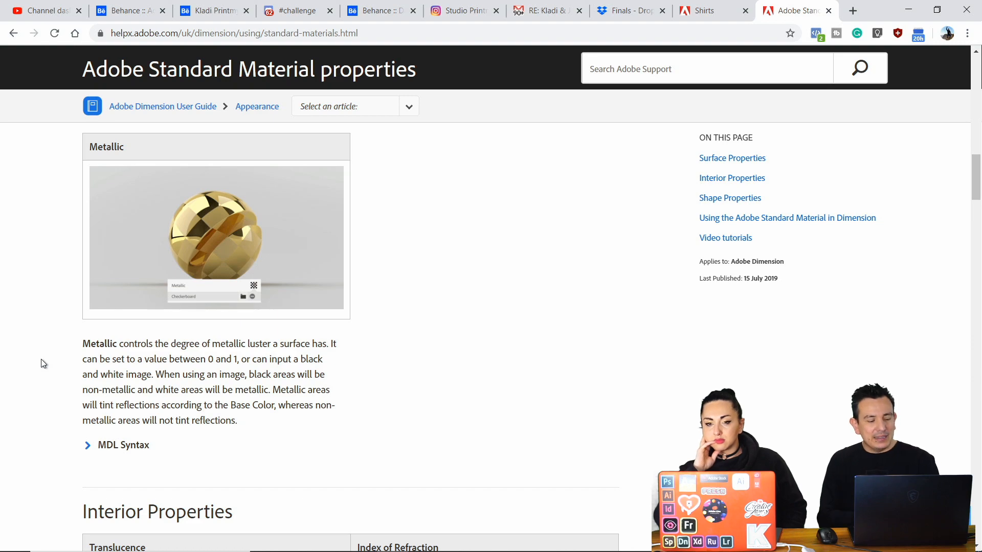
scroll(41, 360, "down", 8)
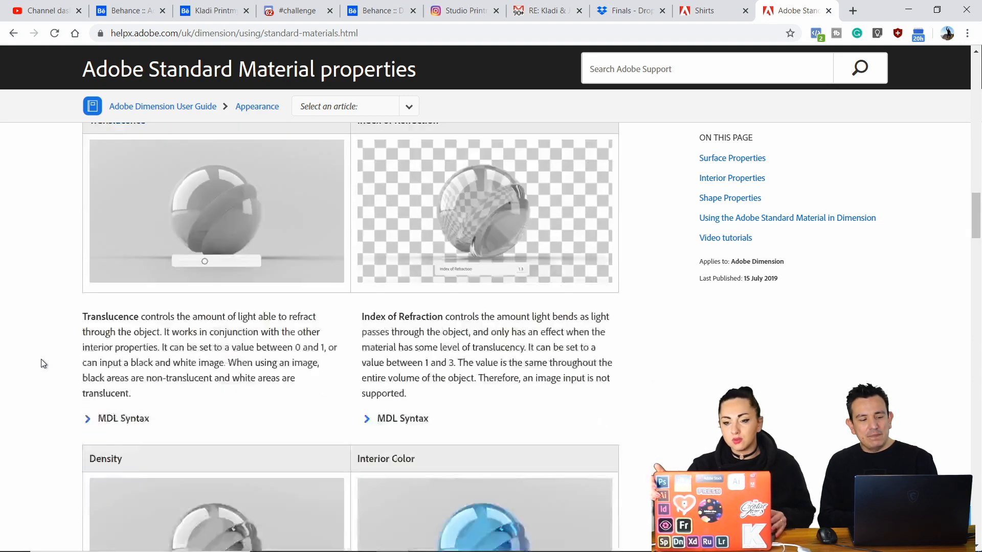
scroll(41, 359, "down", 14)
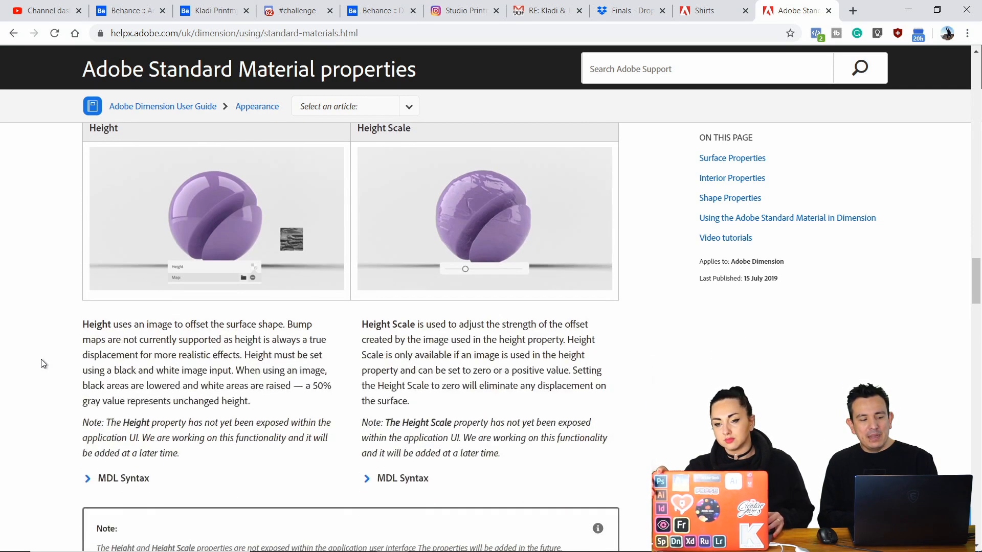
- Examine the Height and Height Scale shape properties, highlight the passage on bump maps and displacement, and read on to the note below
scroll(41, 360, "down", 3)
scroll(41, 360, "up", 4)
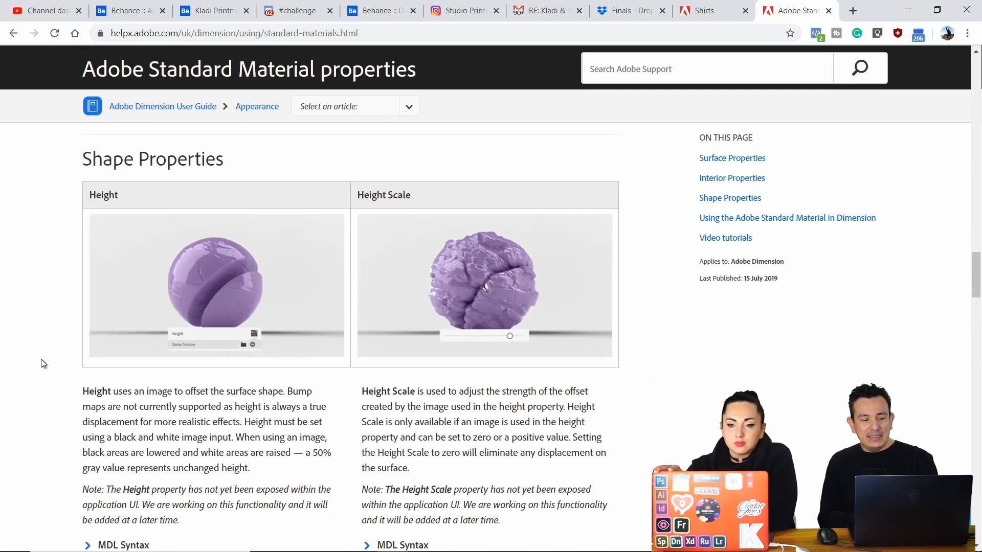
scroll(44, 364, "down", 1)
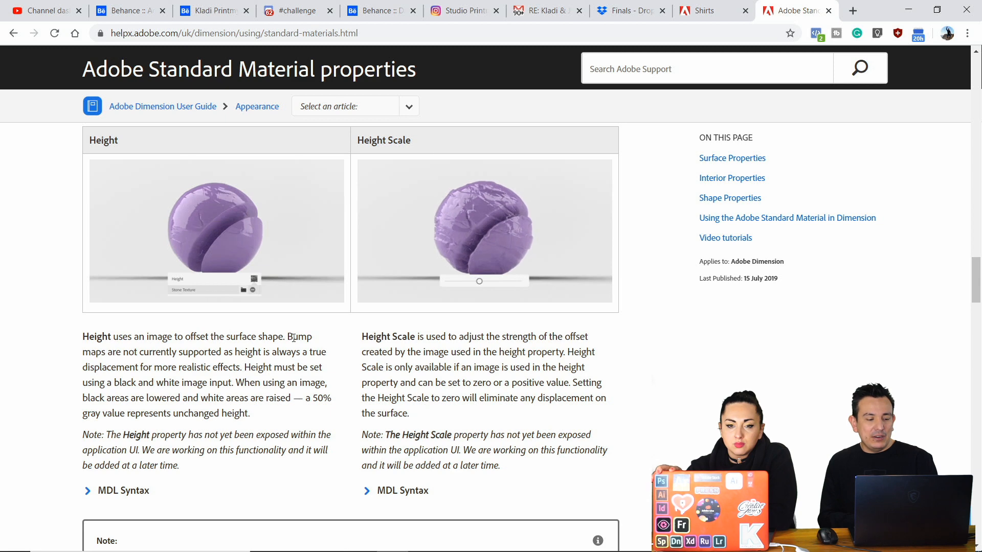
left_click_drag(293, 337, 297, 417)
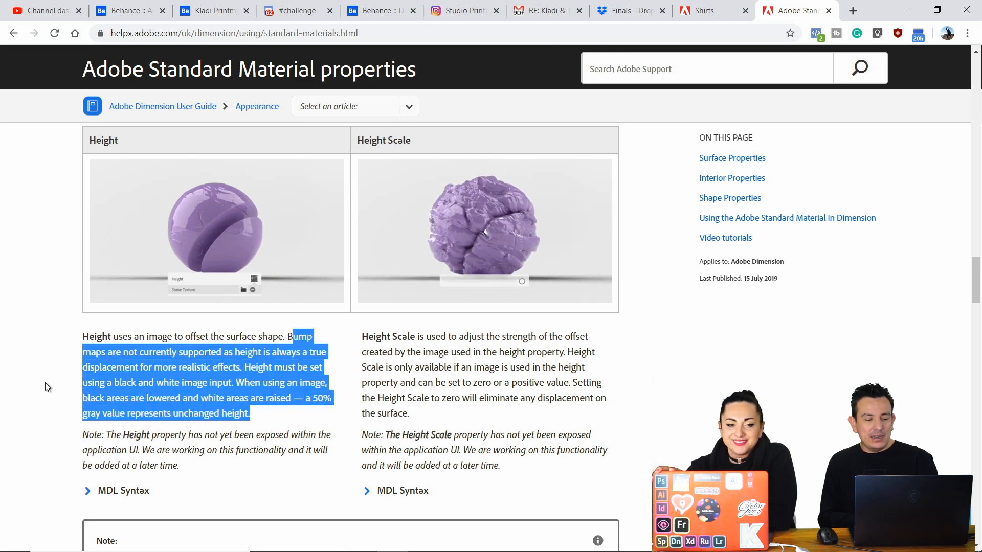
scroll(48, 387, "down", 1)
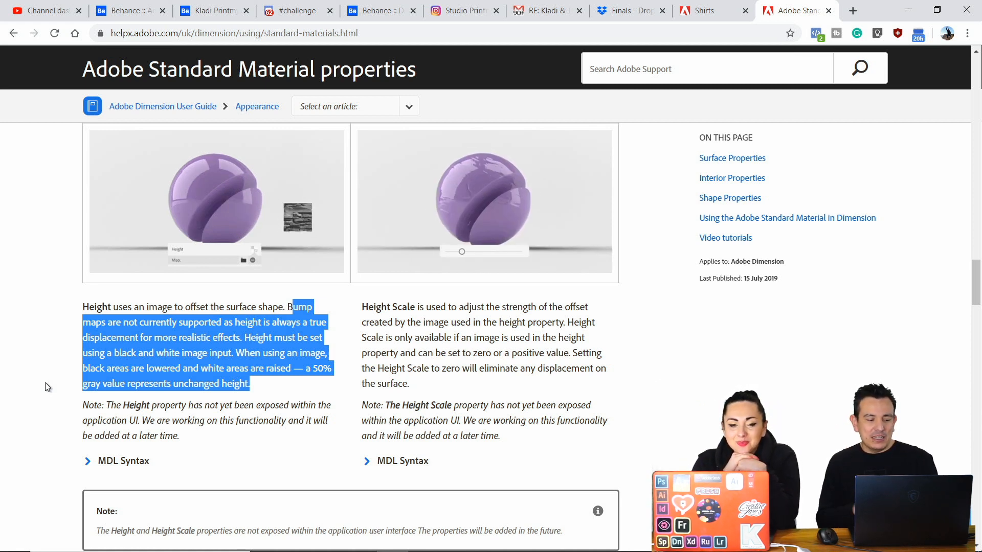
left_click(46, 384)
scroll(45, 383, "down", 2)
scroll(45, 383, "down", 2)
right_click(45, 383)
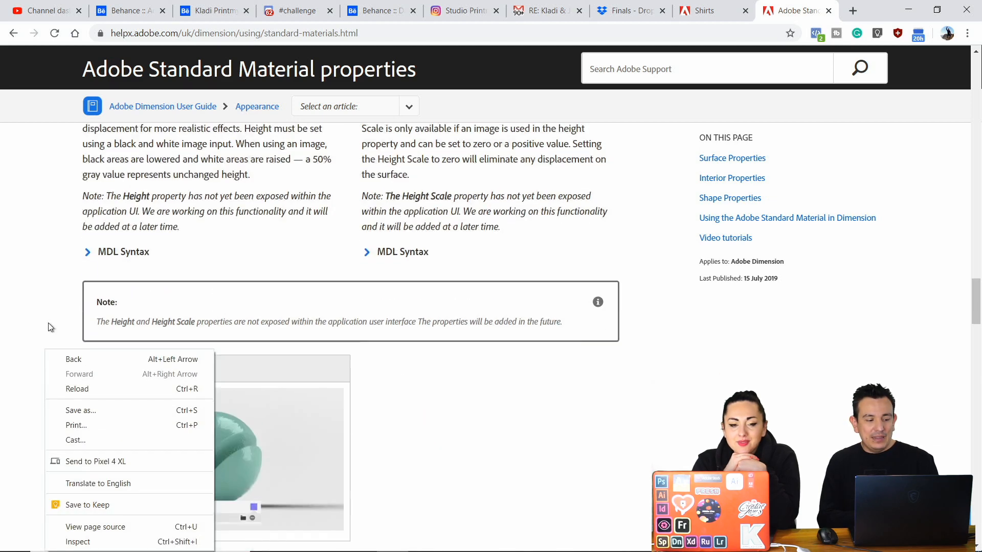
- Look at the Normal Map entry in the Adobe Standard Material article, and return past Interior Color to the surface properties
left_click(48, 326)
scroll(46, 323, "down", 2)
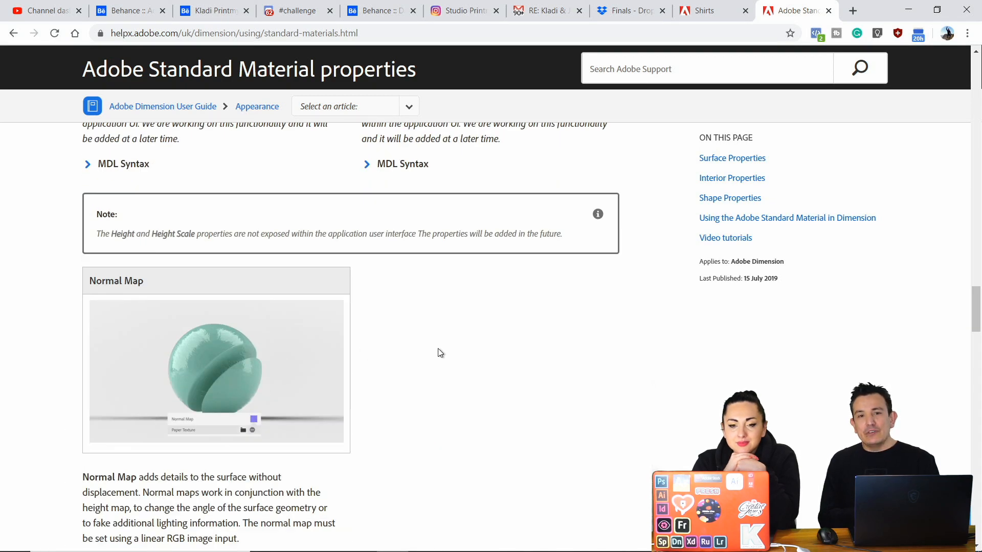
scroll(443, 342, "down", 2)
scroll(445, 340, "up", 7)
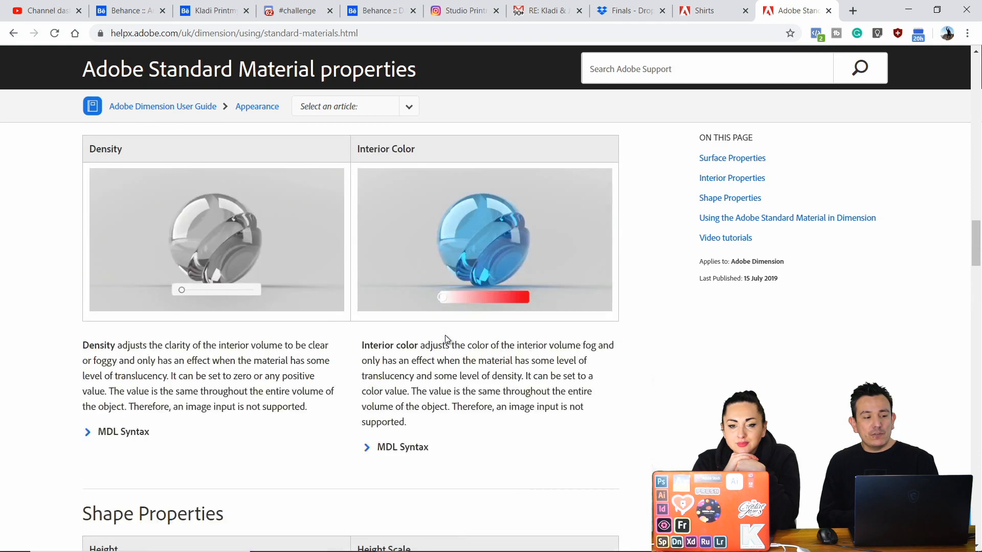
scroll(445, 340, "up", 10)
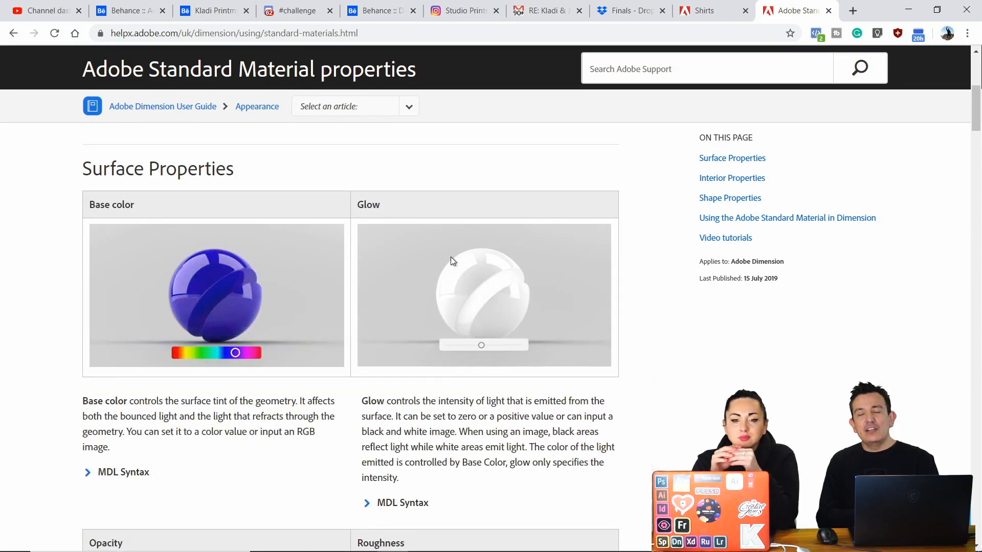
scroll(450, 257, "up", 7)
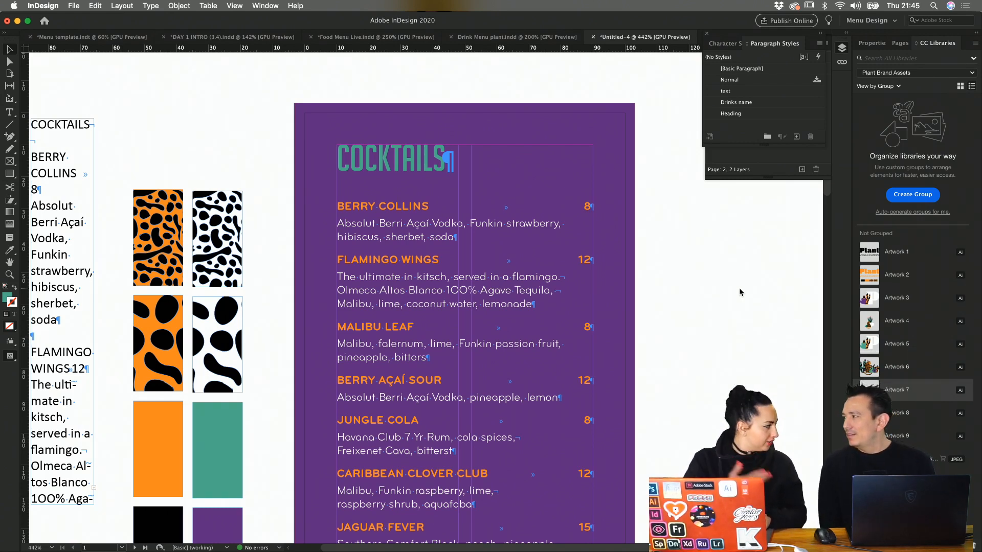
- Switch to the InDesign drinks menu and look over its cocktail names, descriptions and prices
scroll(740, 292, "down", 3)
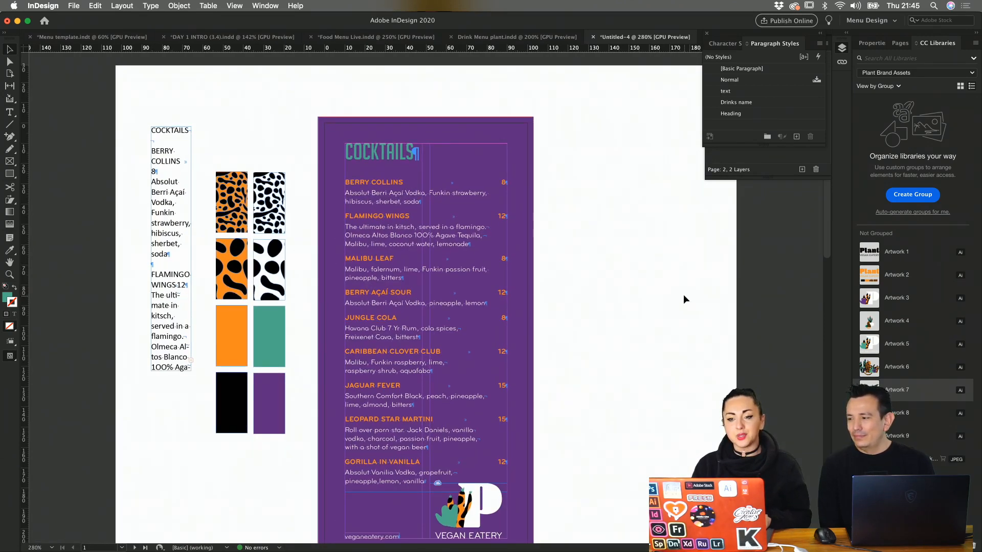
scroll(684, 299, "up", 3)
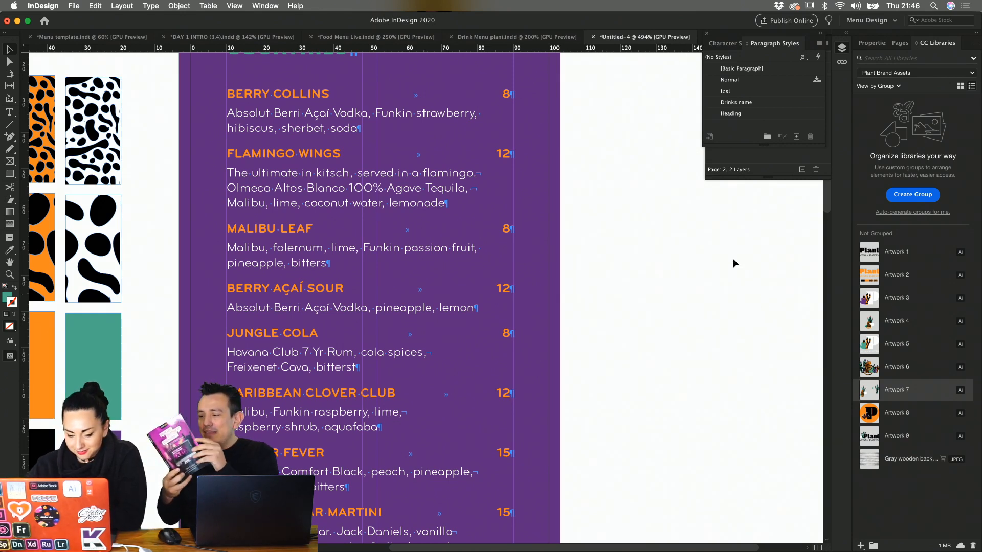
left_click(677, 483)
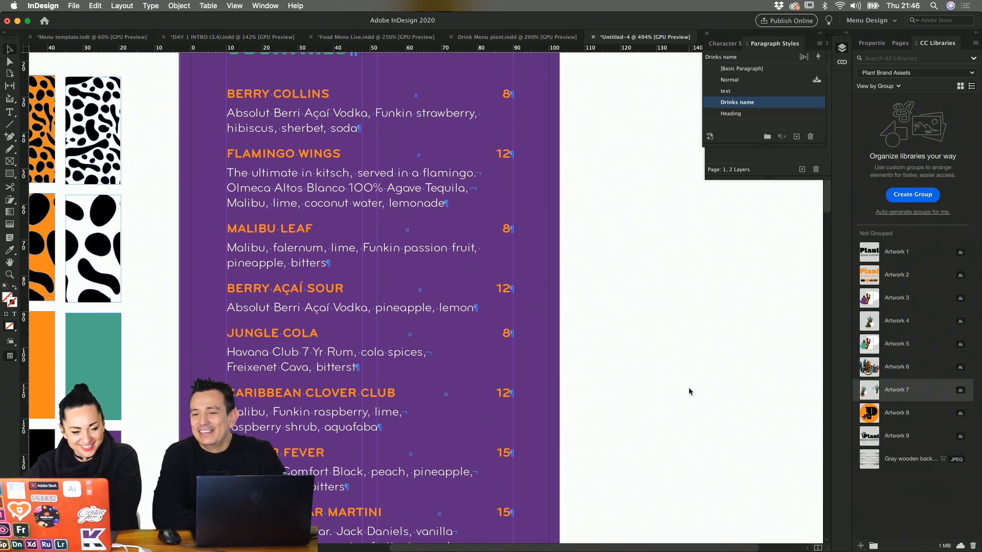
scroll(717, 249, "down", 2)
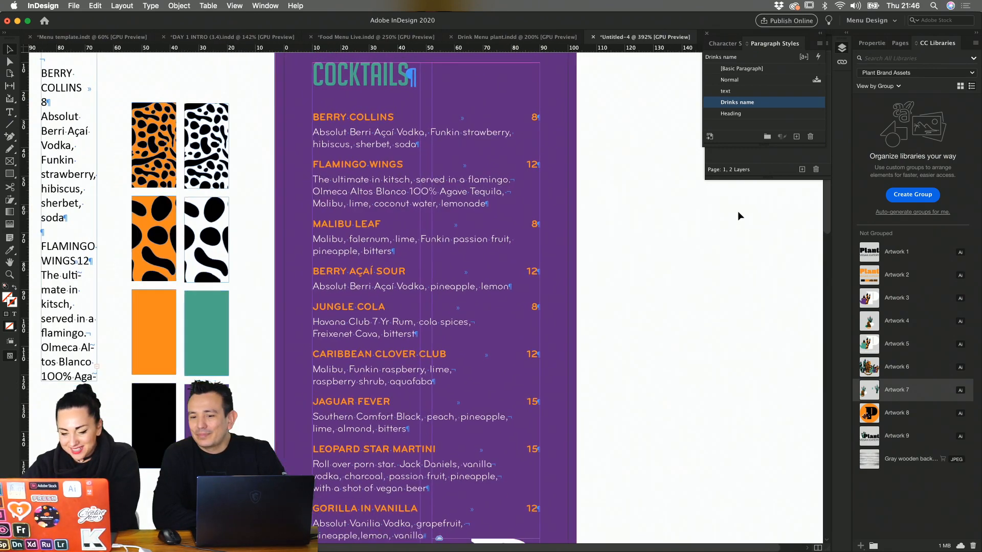
scroll(691, 225, "right", 2)
scroll(691, 225, "up", 1)
scroll(691, 225, "down", 2)
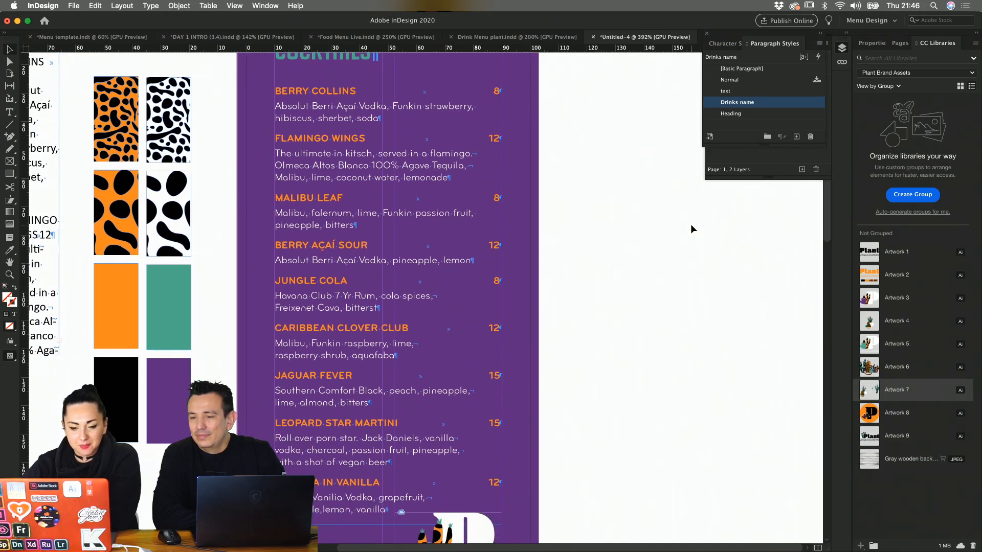
scroll(691, 228, "up", 4)
right_click(690, 227)
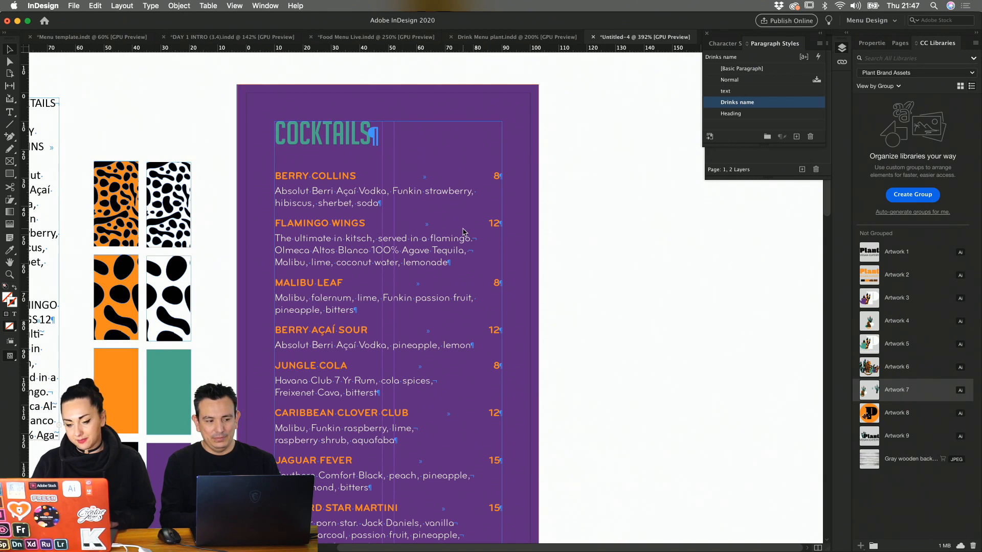
- Misspell three words in the cocktail descriptions: "lemnade" under Flamingo Wings, "biterst" under Jungle Cola and "almohnd" under Jaguar Fever
triple_click(427, 264)
left_click(428, 263)
key("BackSpace")
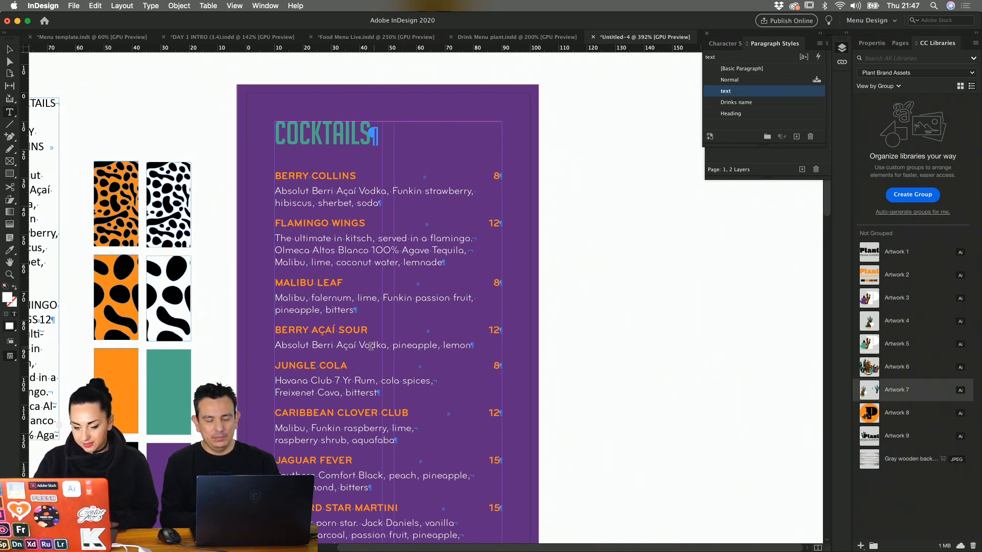
left_click(360, 393)
key("BackSpace")
scroll(351, 423, "down", 1)
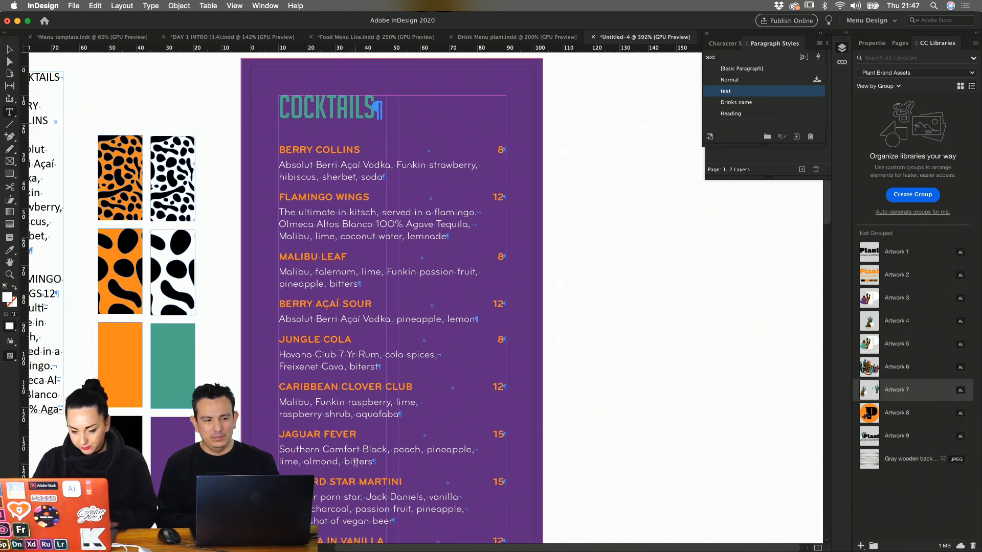
type("h")
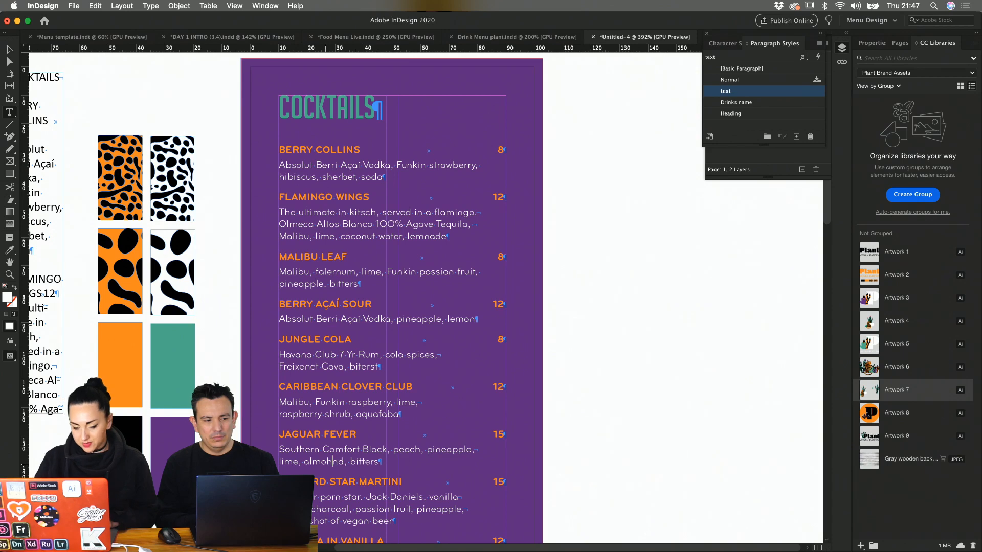
scroll(413, 439, "down", 5)
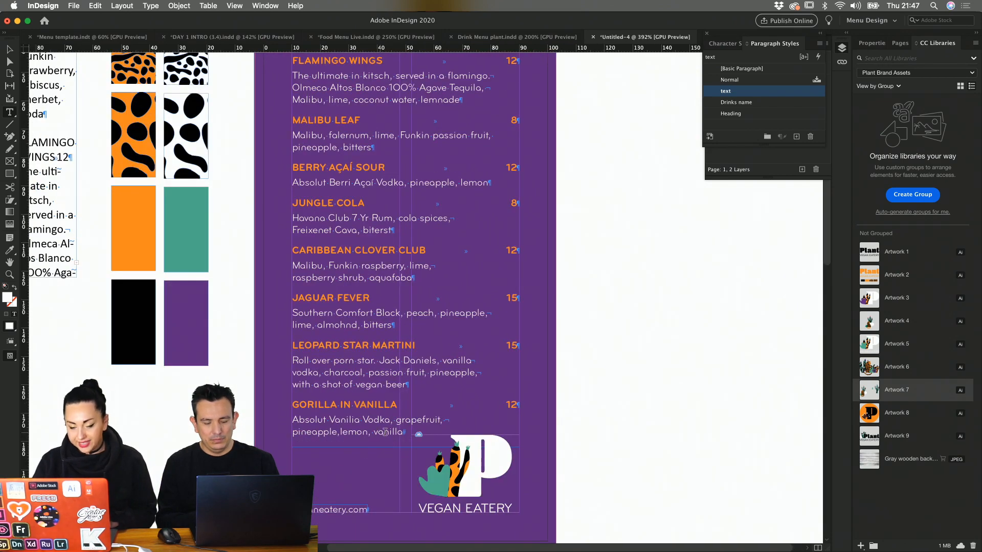
- Try a forward spell check of the story without placing the cursor in the menu text, and collapse the open panel behind Paragraph Styles
left_click(10, 49)
scroll(516, 152, "up", 6)
key("super+i")
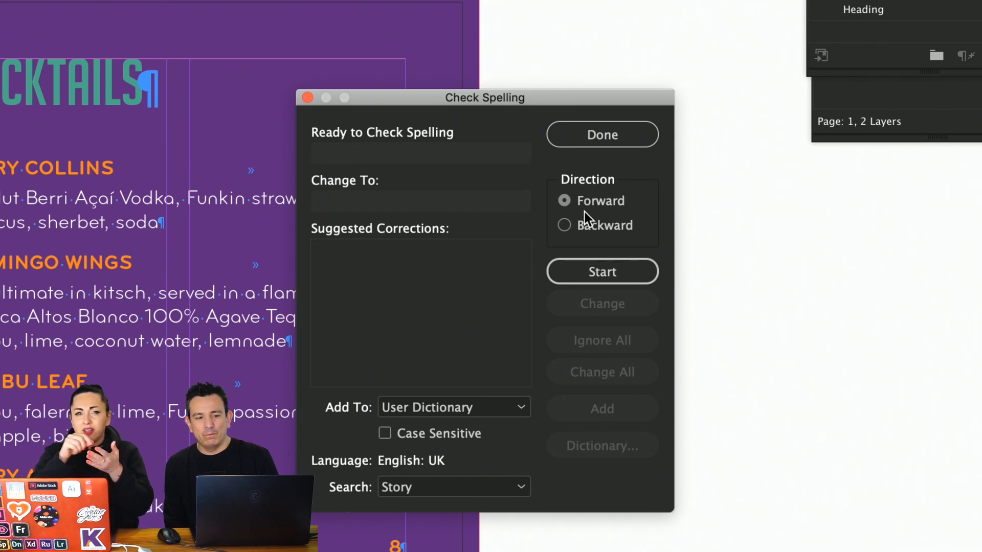
left_click(569, 271)
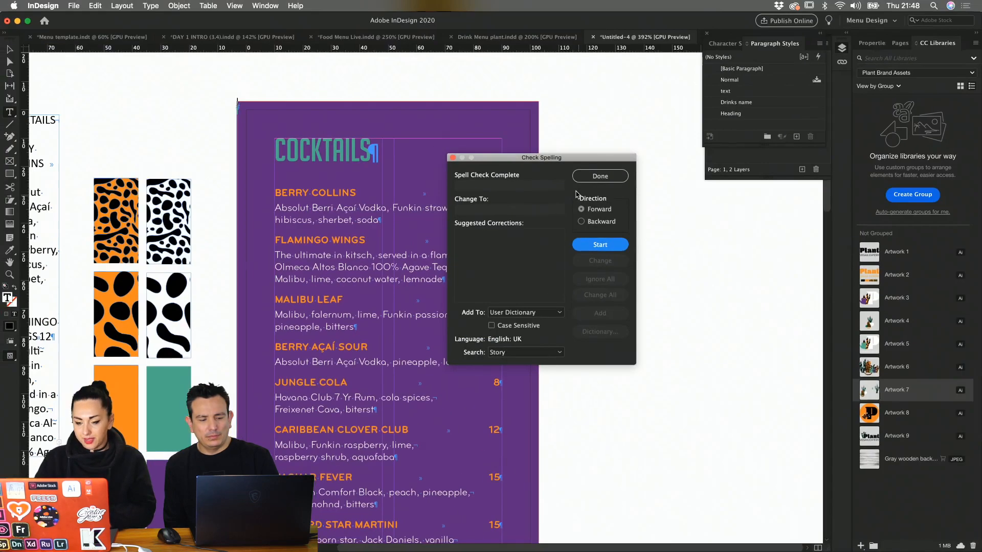
left_click(600, 176)
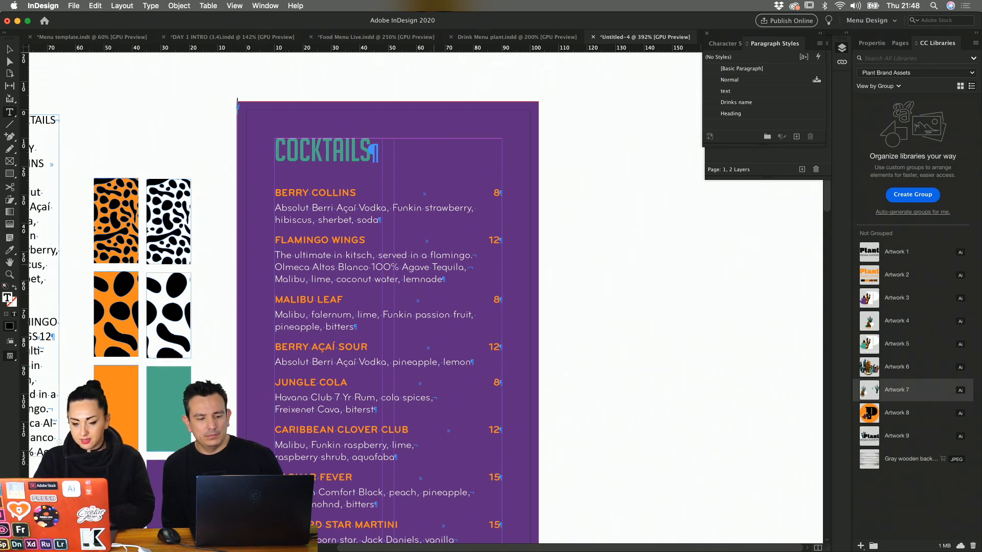
left_click(842, 48)
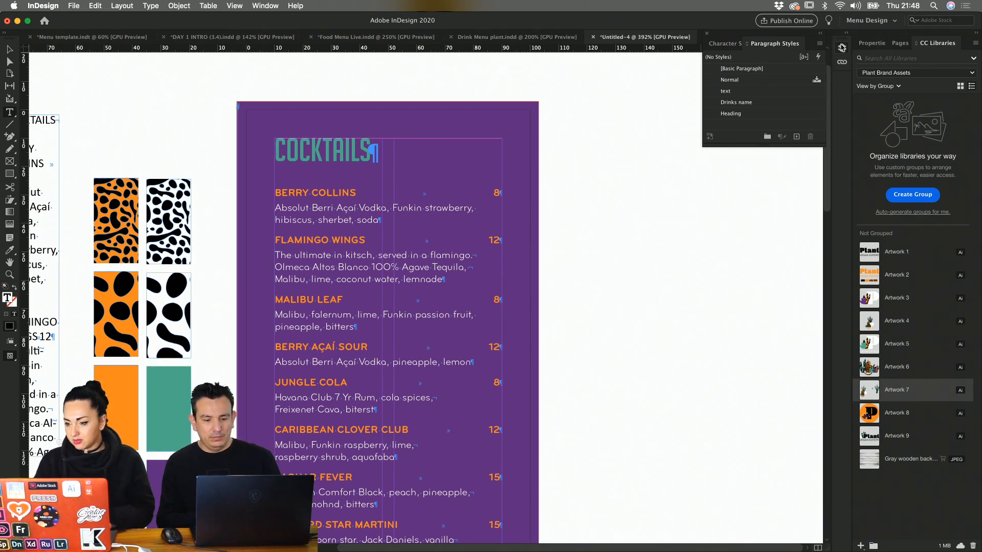
- Spell-check the whole document forward, skipping flagged words in the pasteboard text such as Açaí, Funkin, Olmeca, Blanco, Freixenet and aquafaba
left_click(361, 210)
key("super+i")
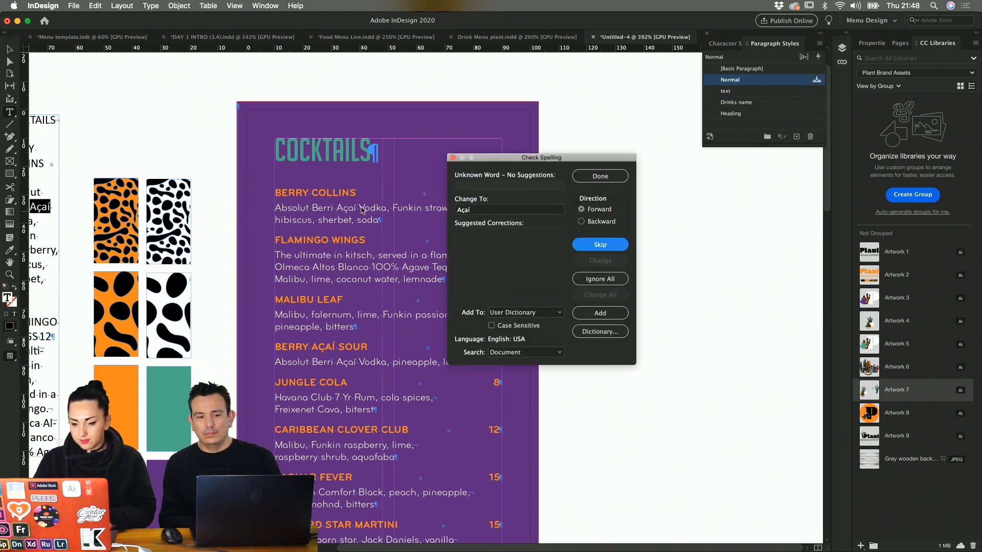
left_click(588, 250)
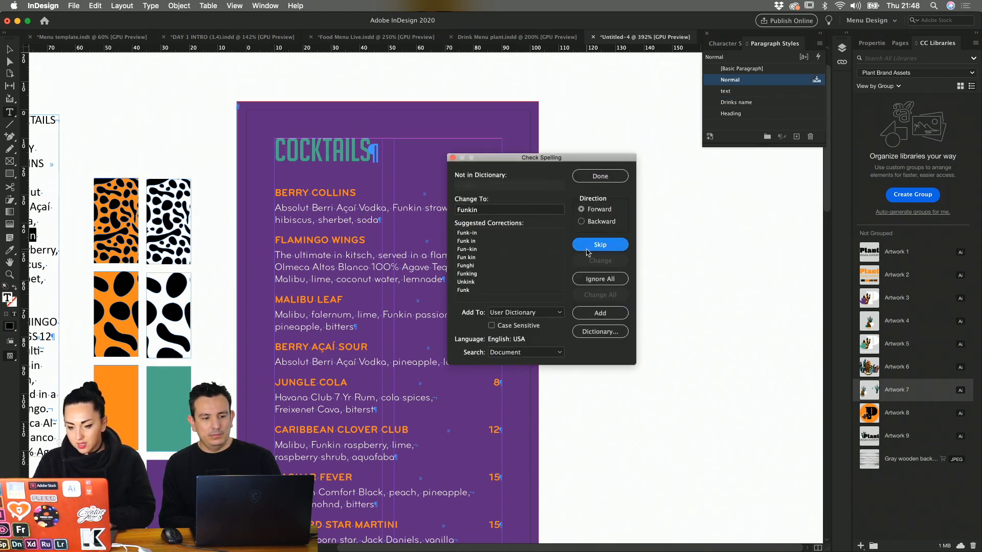
left_click(588, 248)
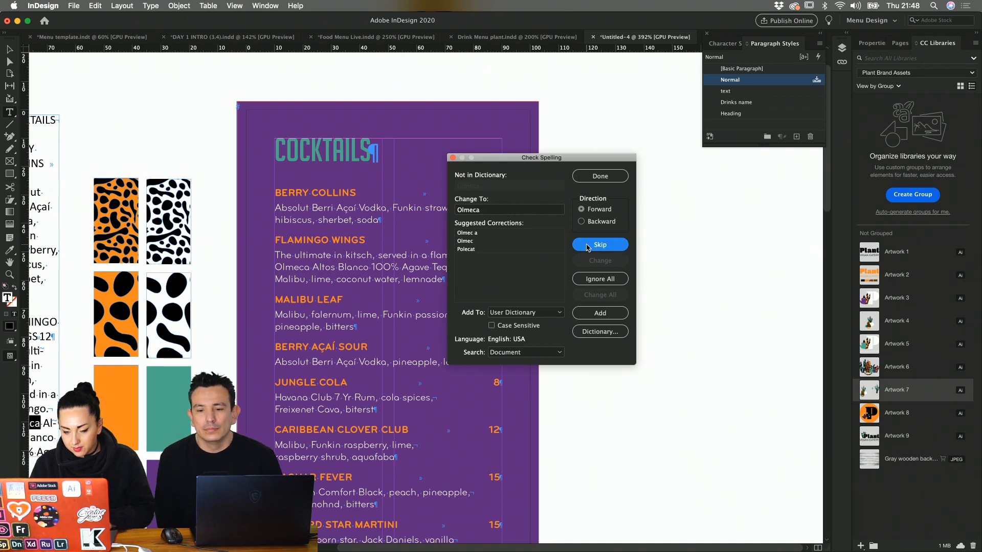
left_click(589, 249)
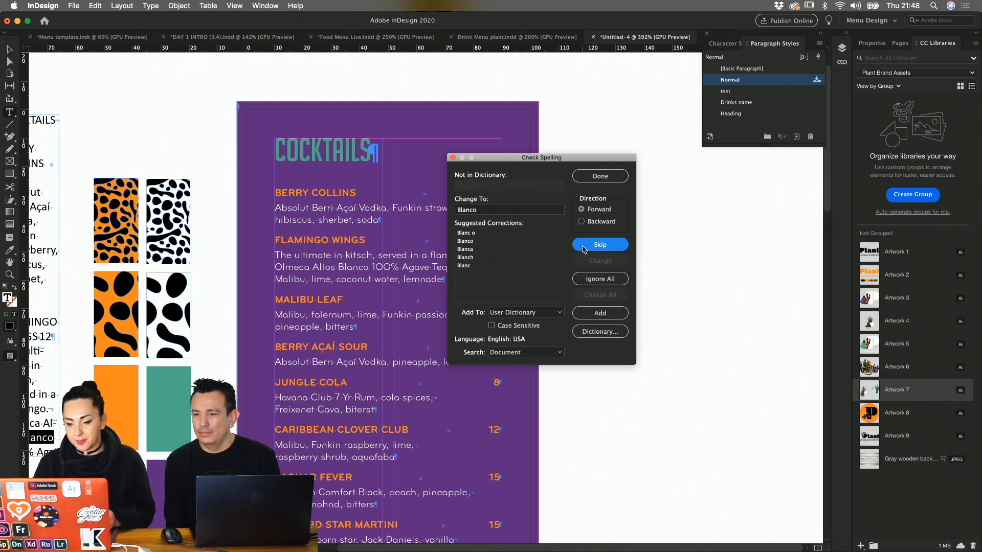
left_click(584, 249)
left_click(585, 250)
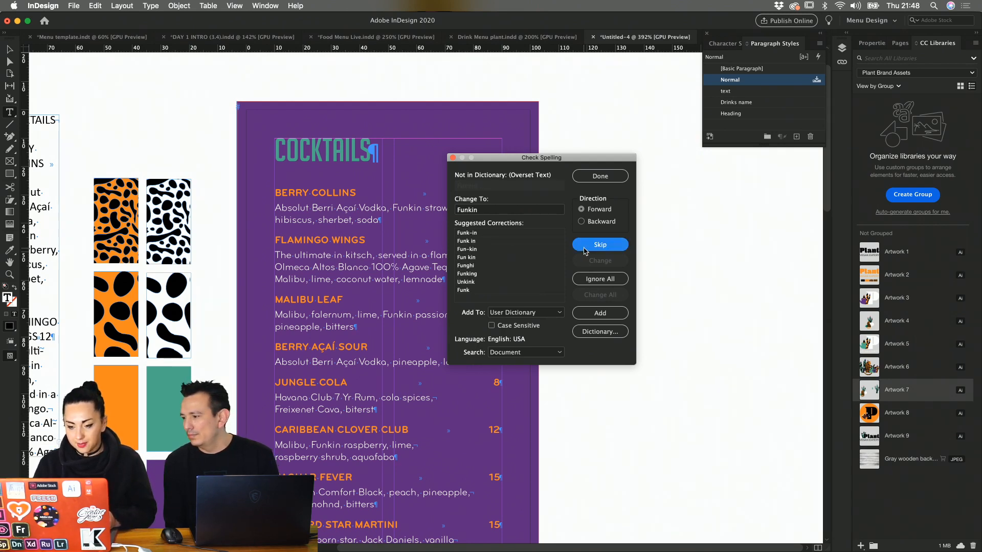
left_click(585, 250)
left_click(585, 250)
left_click(585, 250)
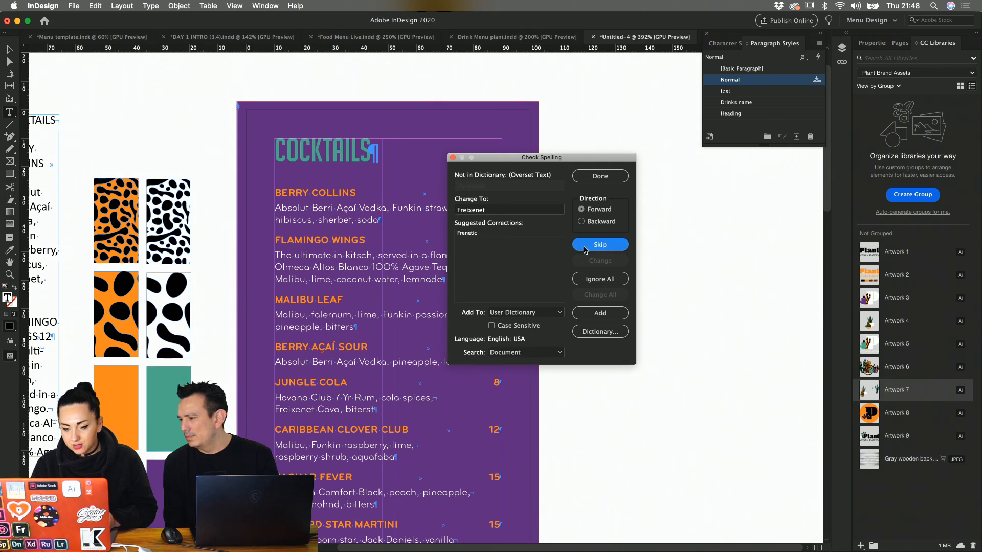
left_click(584, 250)
left_click(584, 250)
left_click(585, 250)
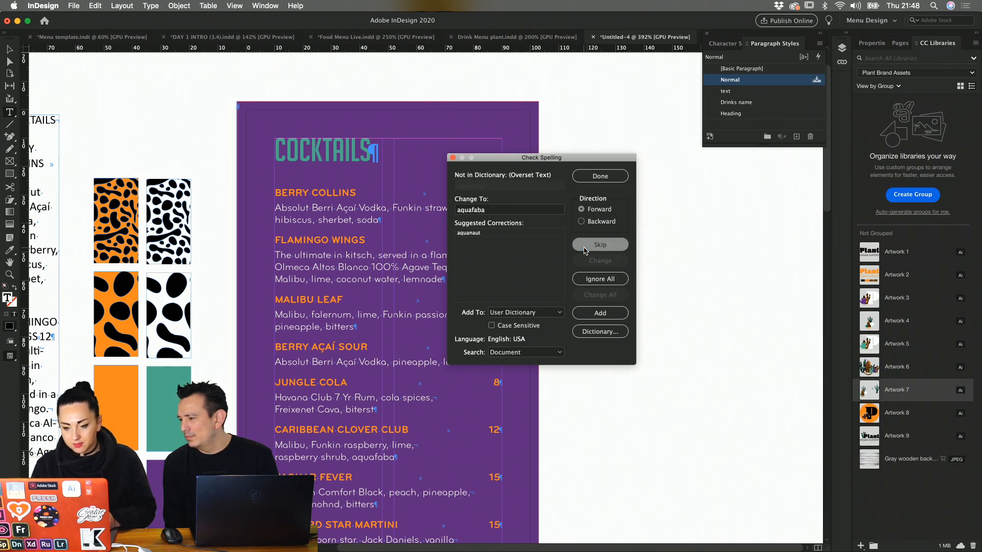
left_click(585, 250)
left_click(585, 250)
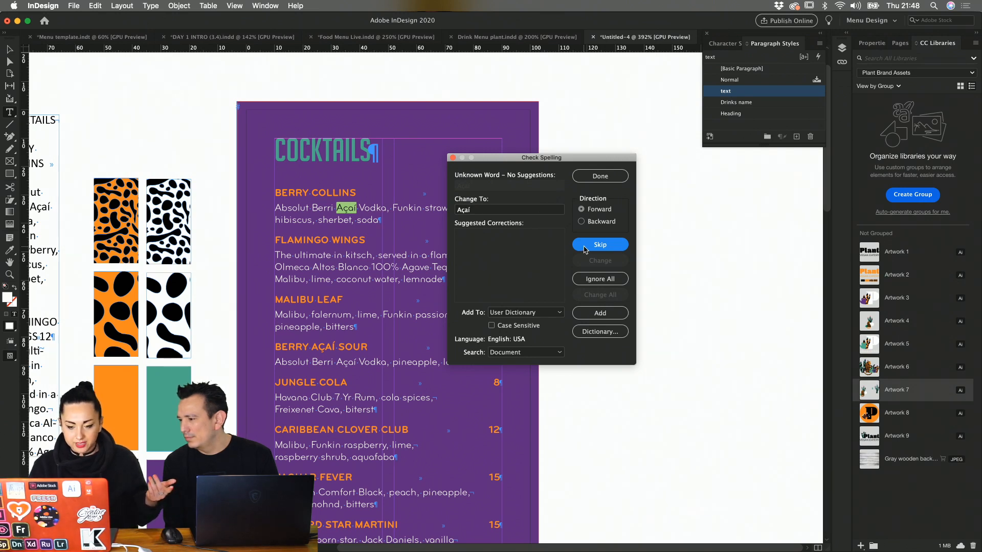
- Skip the flagged words in the menu's descriptions from Açaí under Berry Collins up to falernum under Malibu Leaf
left_click(585, 250)
left_click(585, 250)
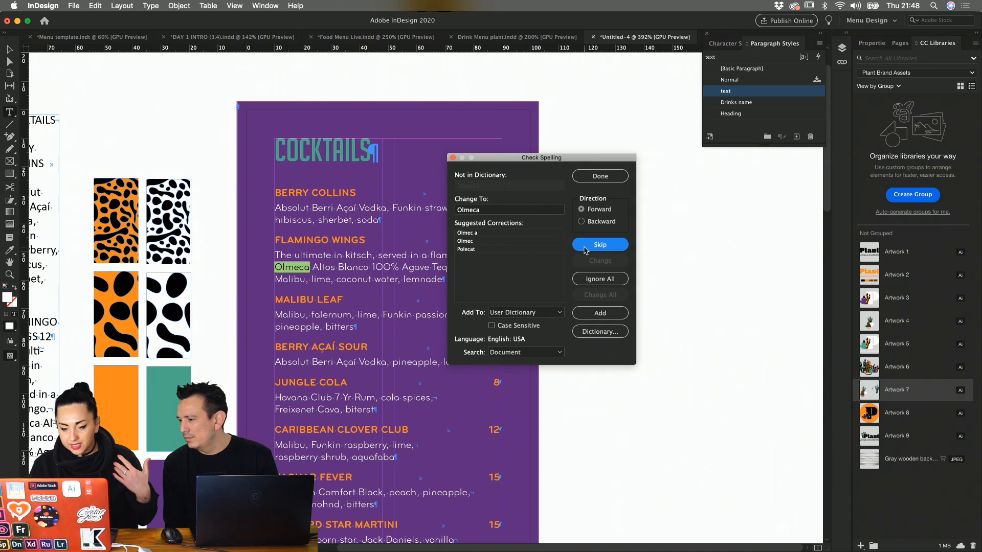
left_click(586, 245)
left_click(586, 245)
left_click(586, 245)
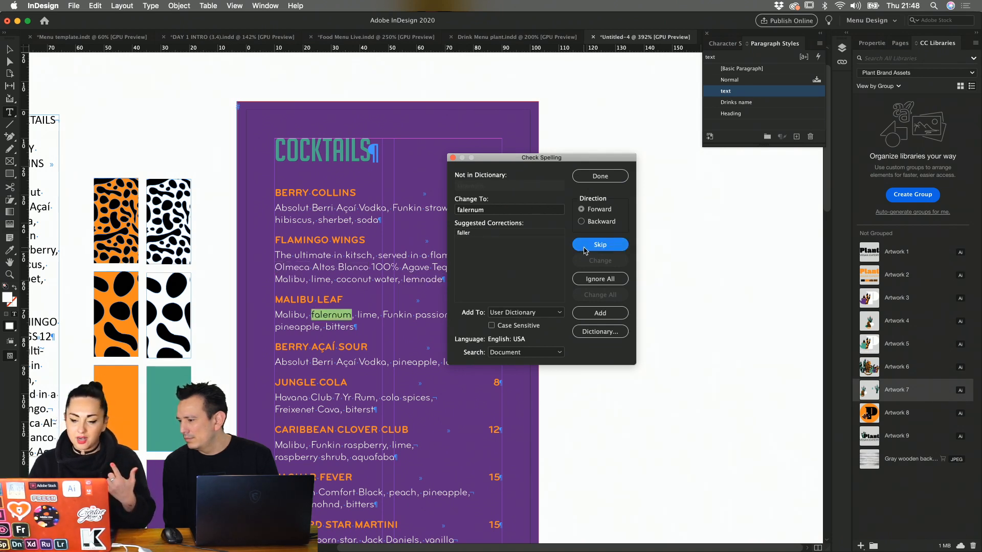
- Reverse the spell check direction to Backward, skip falernum, and correct "lemnade" to the suggested "lemonade" under Flamingo Wings
left_click(593, 222)
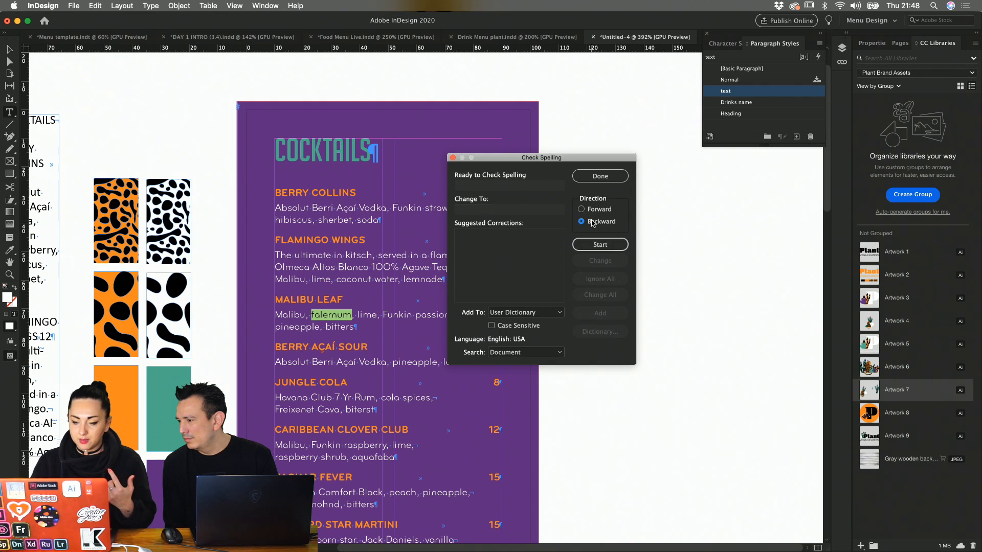
left_click(587, 249)
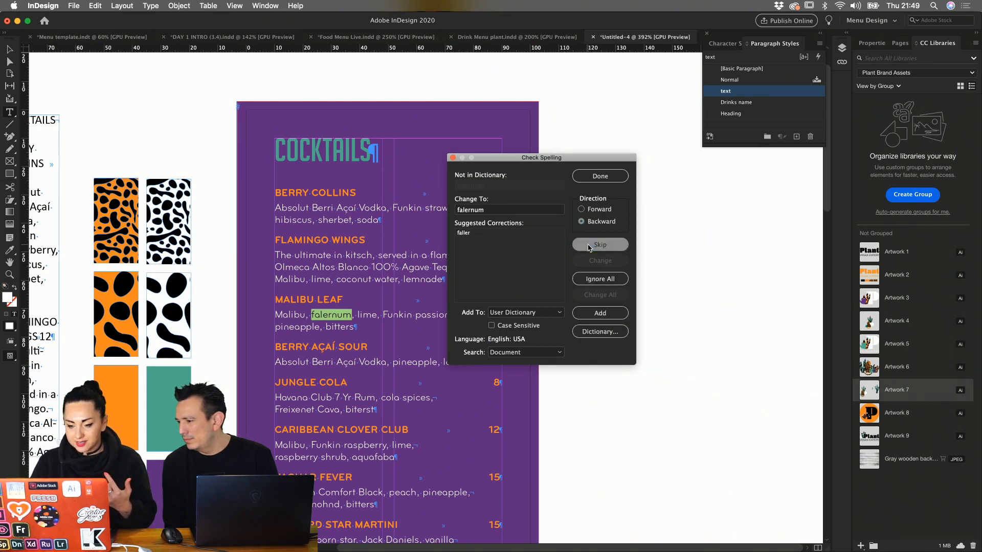
left_click(590, 247)
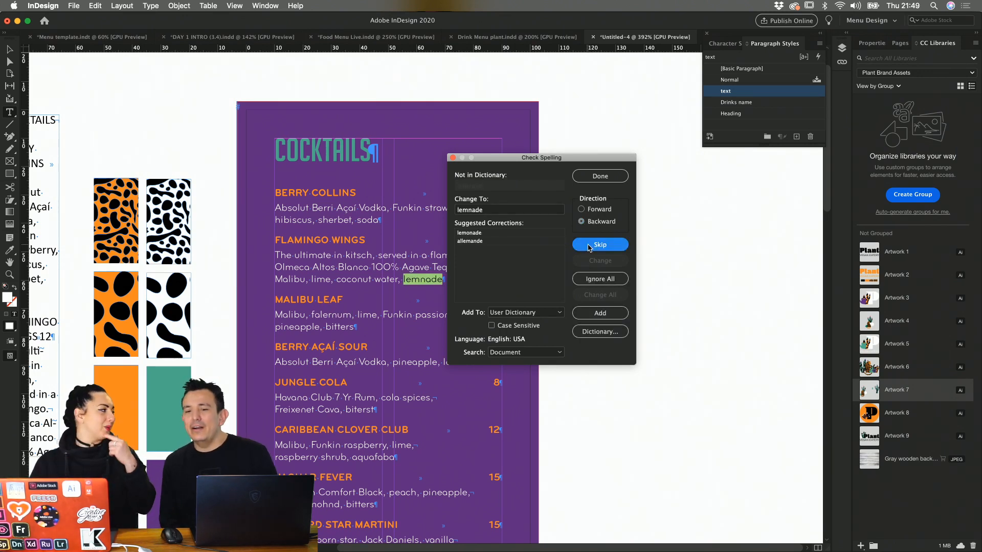
left_click(470, 233)
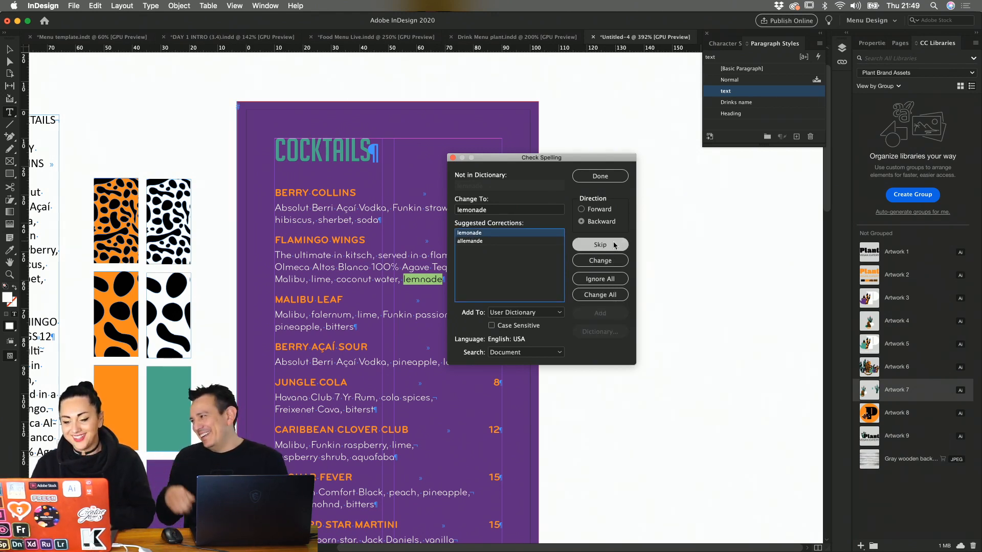
left_click(596, 262)
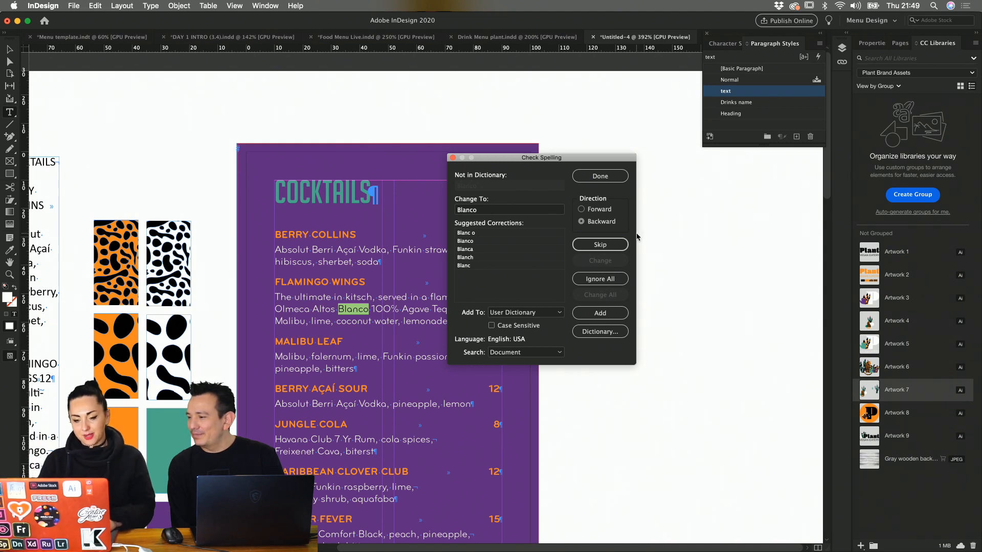
- Skip Blanco, Olmeca and Funkin in the backward spell check of the cocktail descriptions
left_click(600, 245)
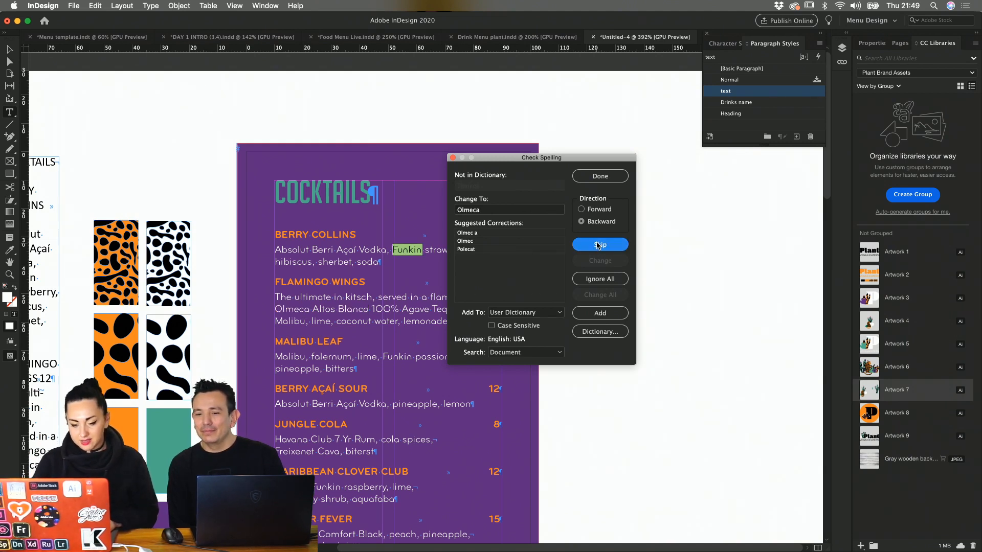
left_click(597, 246)
left_click(598, 246)
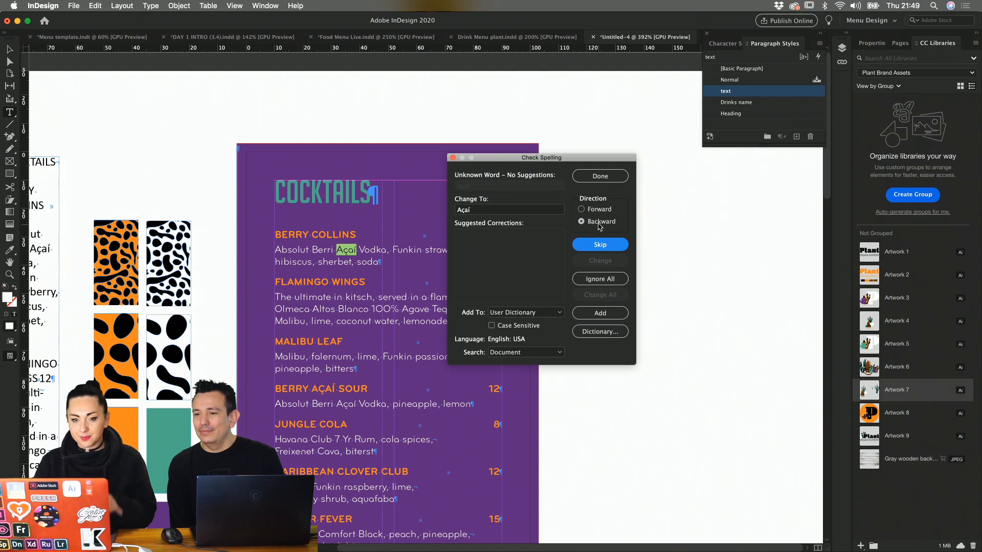
- Set the spell check direction to Forward and skip the flagged words from Açaí under Berry Collins through biterst under Jungle Cola
left_click(582, 210)
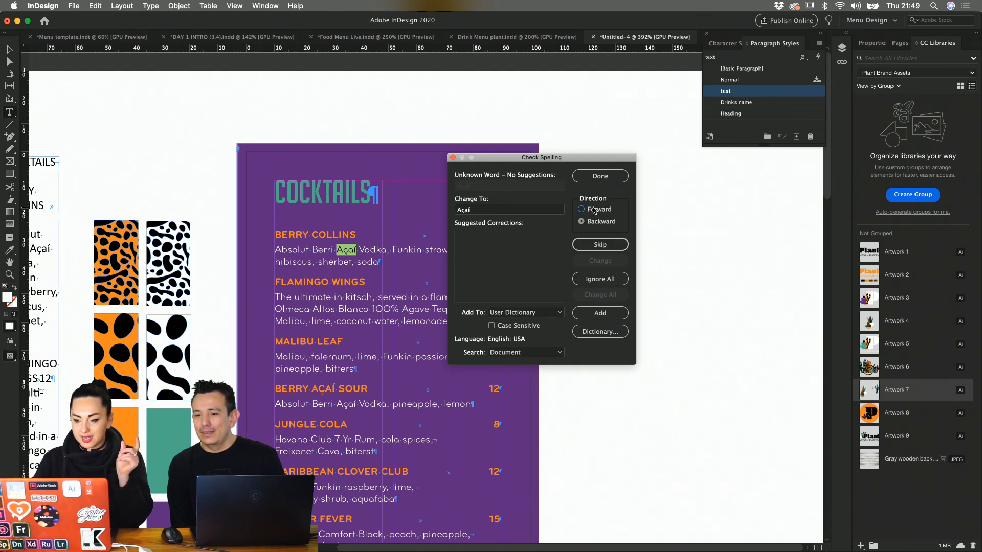
left_click(583, 247)
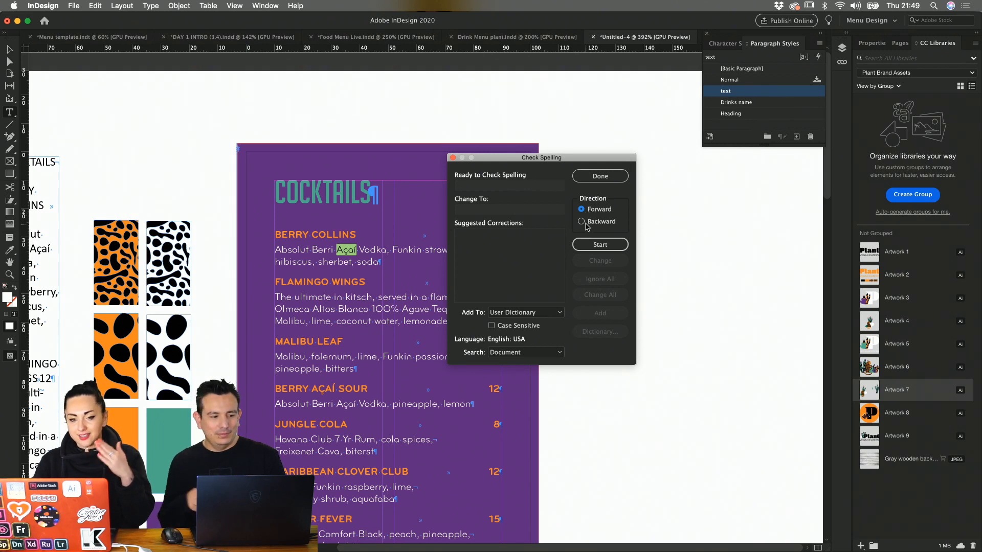
left_click(587, 246)
left_click(588, 246)
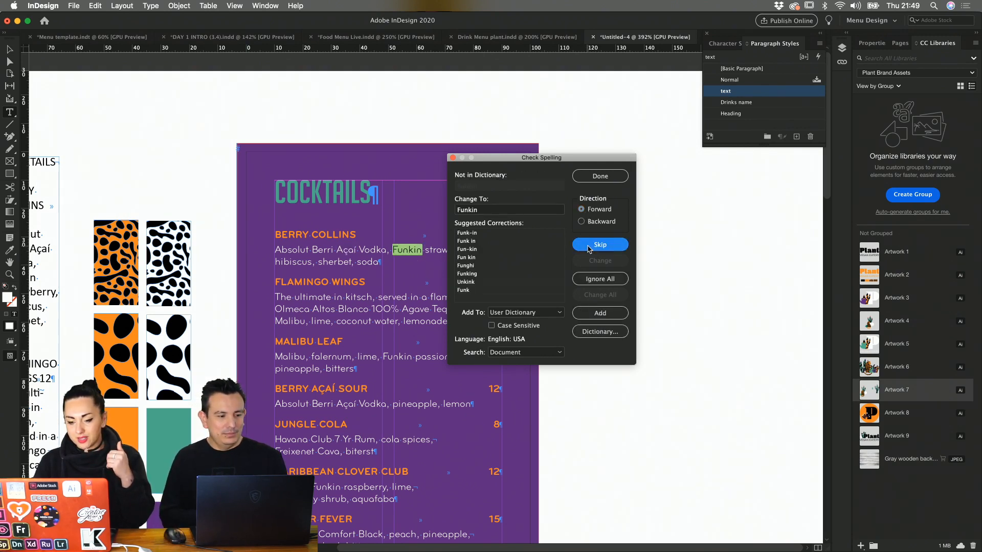
left_click(588, 245)
left_click(587, 246)
left_click(587, 246)
left_click(589, 249)
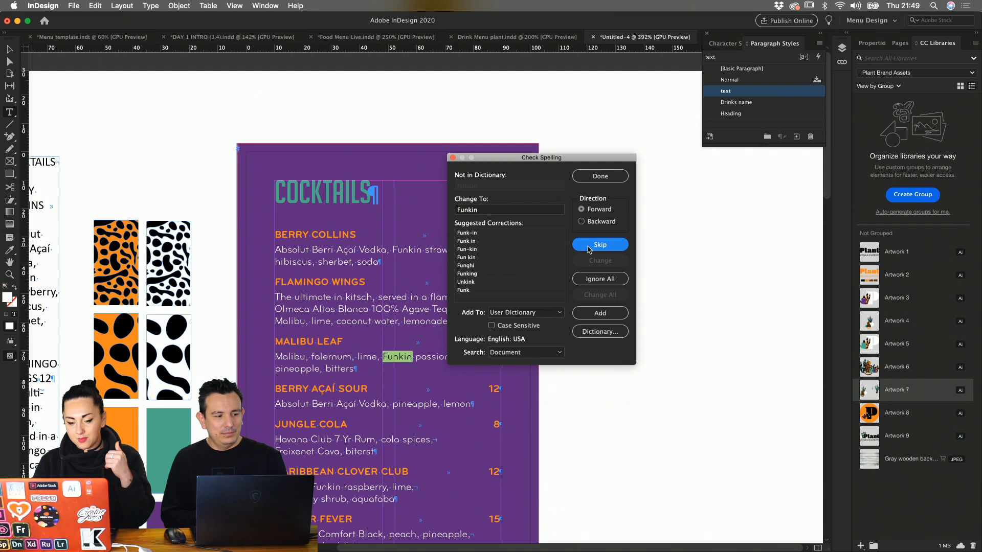
left_click(589, 250)
left_click(589, 250)
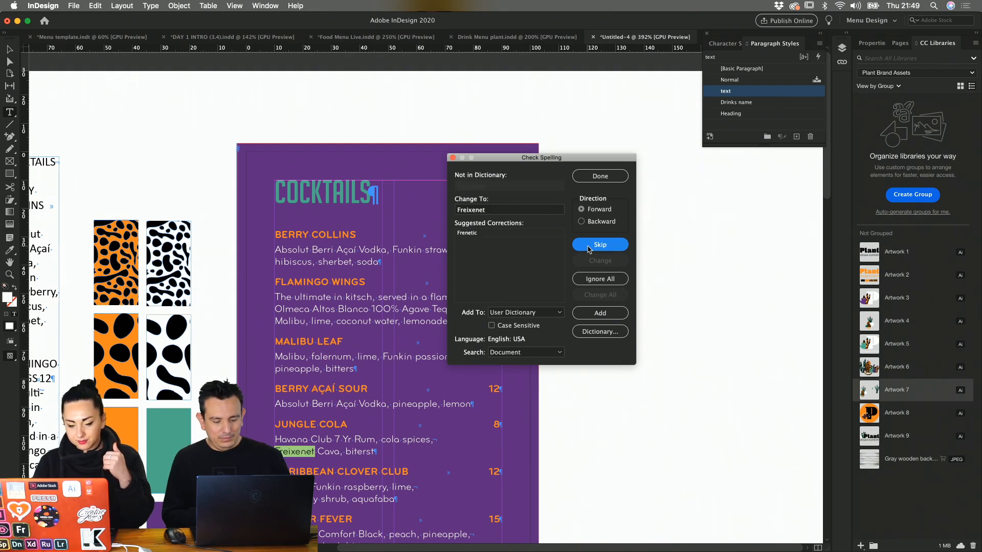
left_click(589, 249)
left_click(589, 249)
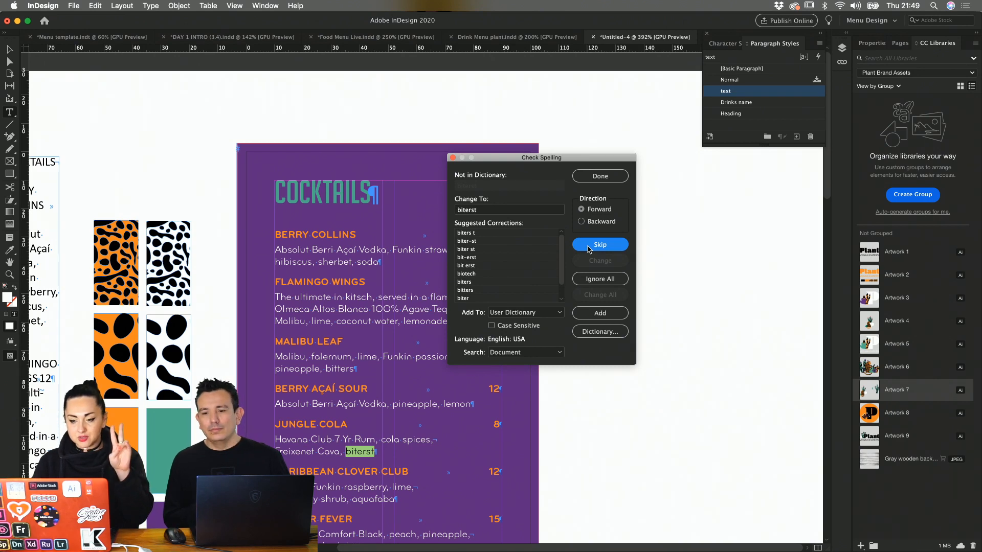
left_click(590, 249)
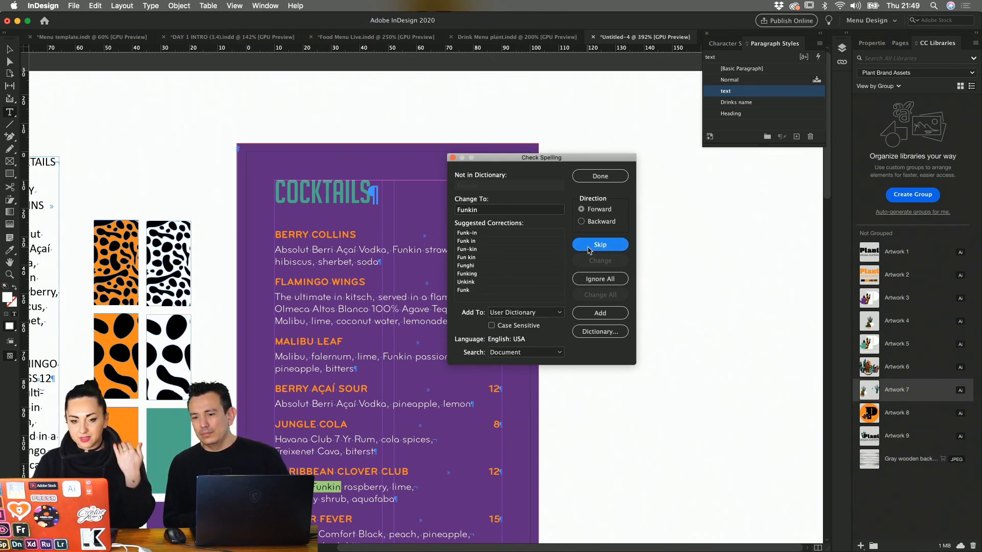
- Reverse the spell check direction to Backward, correct "biterst" to the suggested "bitters" under Jungle Cola, and close the spell checker
left_click(594, 222)
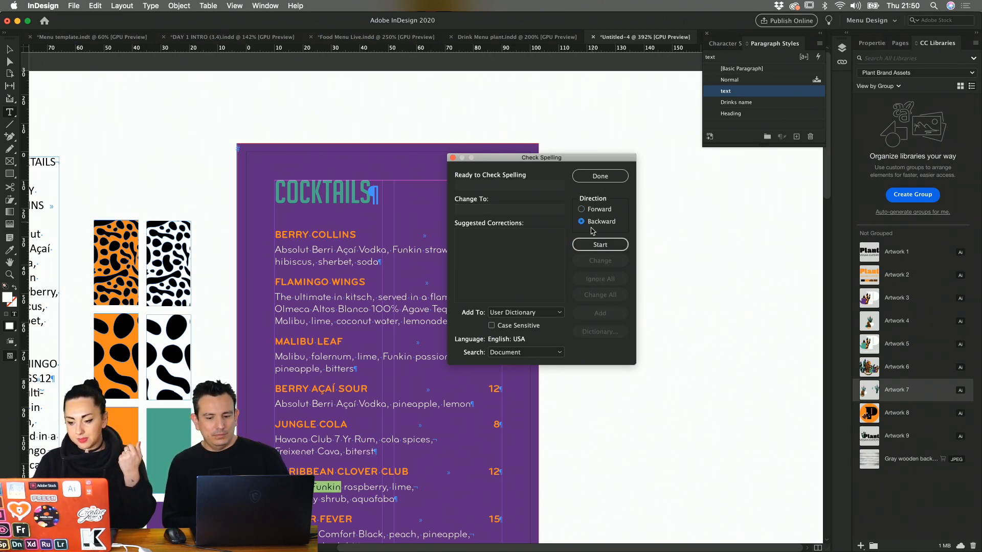
left_click(590, 245)
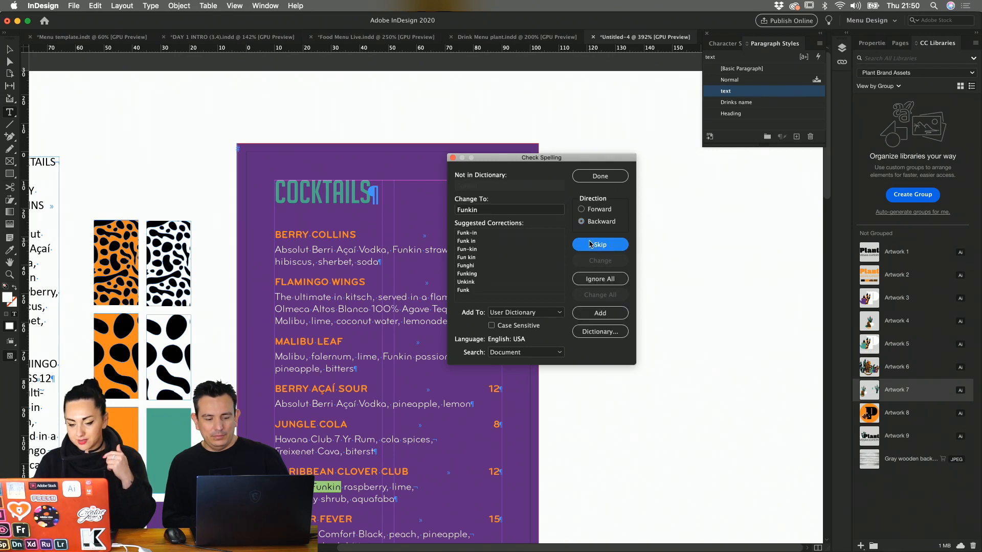
left_click(591, 245)
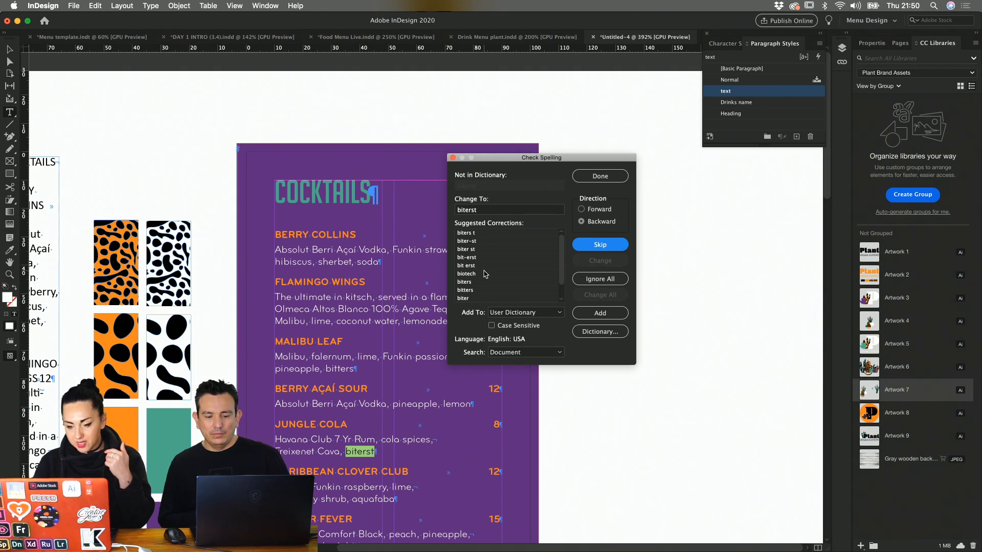
left_click(465, 290)
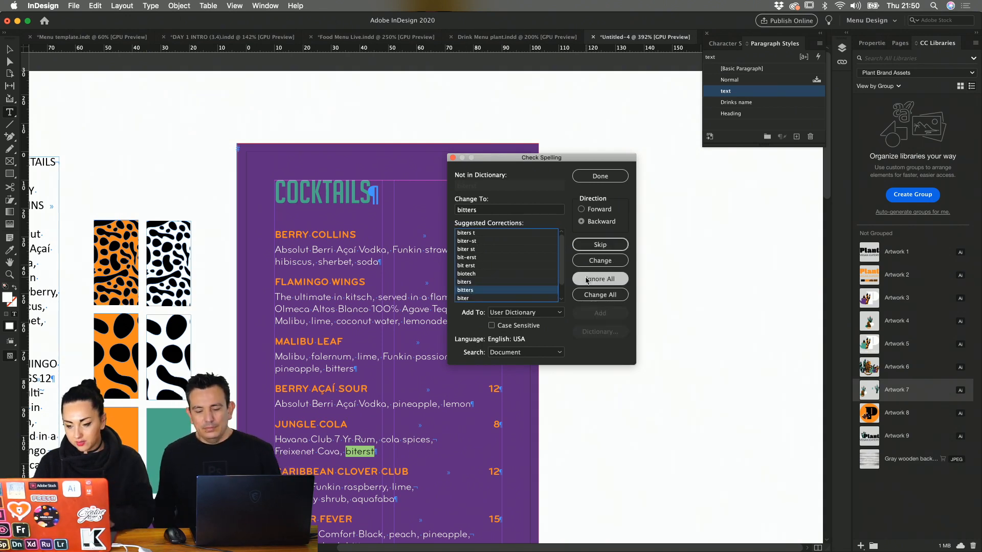
left_click(591, 260)
left_click(603, 176)
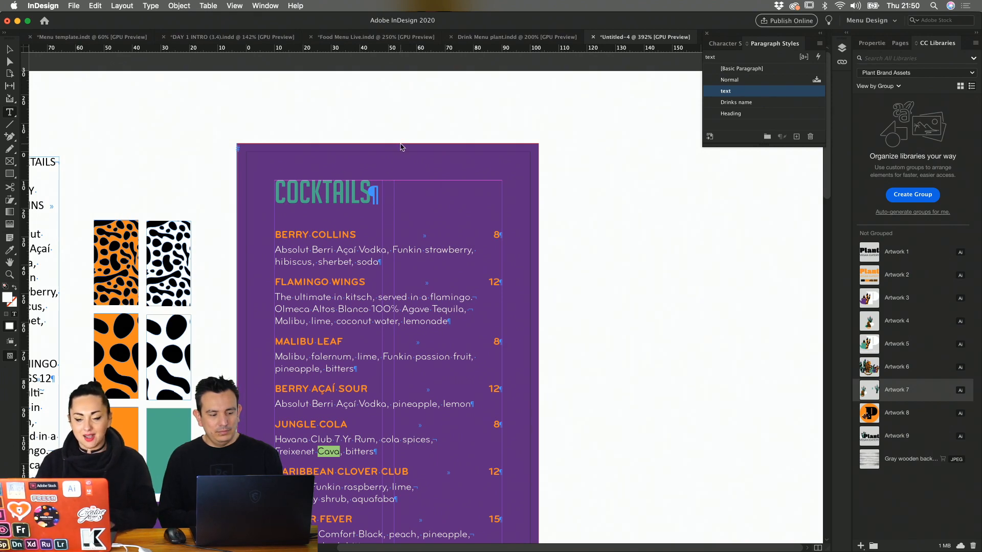
- Deselect the menu text, switch to Illustrator, and select the black Plant Vegan Eatery wordmark in Plant Branding Assets.ai
left_click(9, 49)
scroll(322, 242, "down", 10)
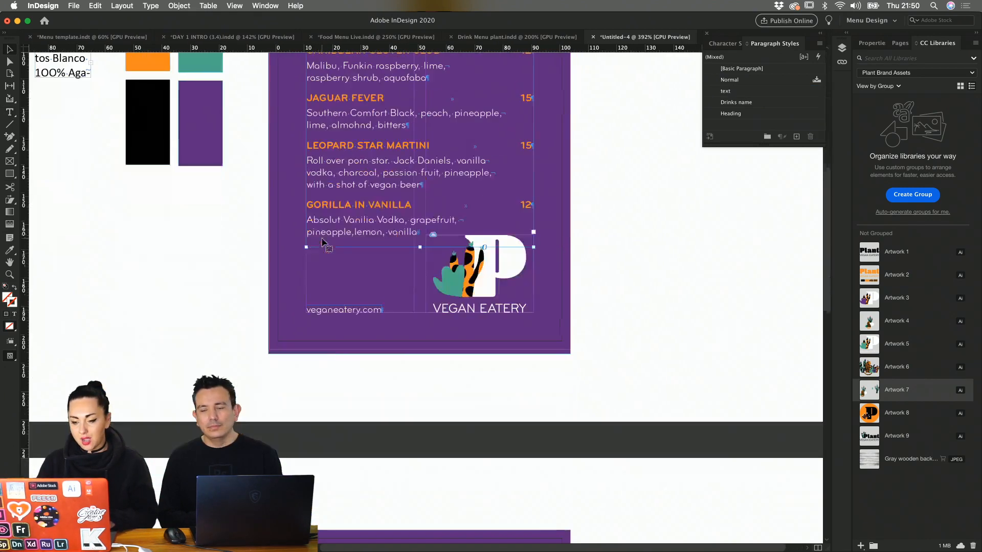
left_click(588, 308)
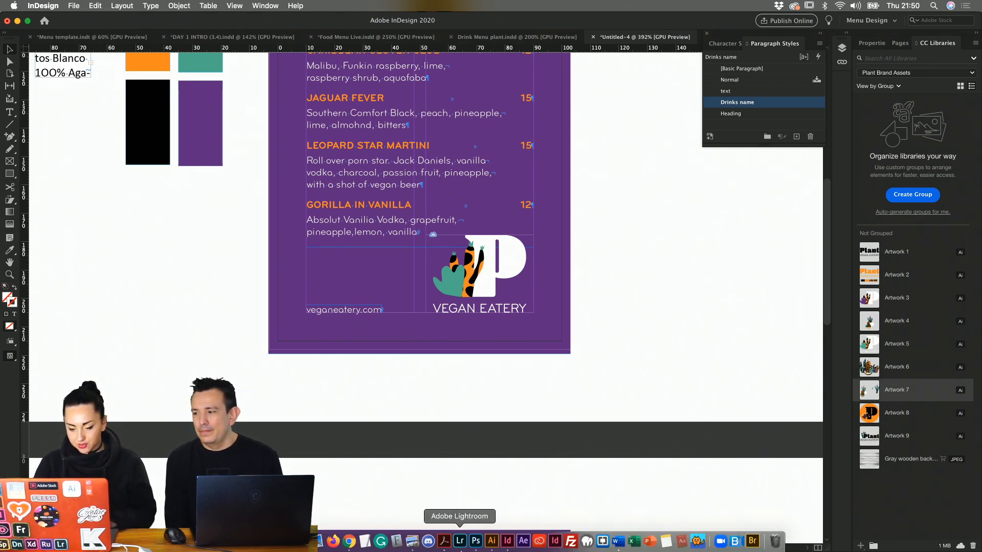
left_click(487, 546)
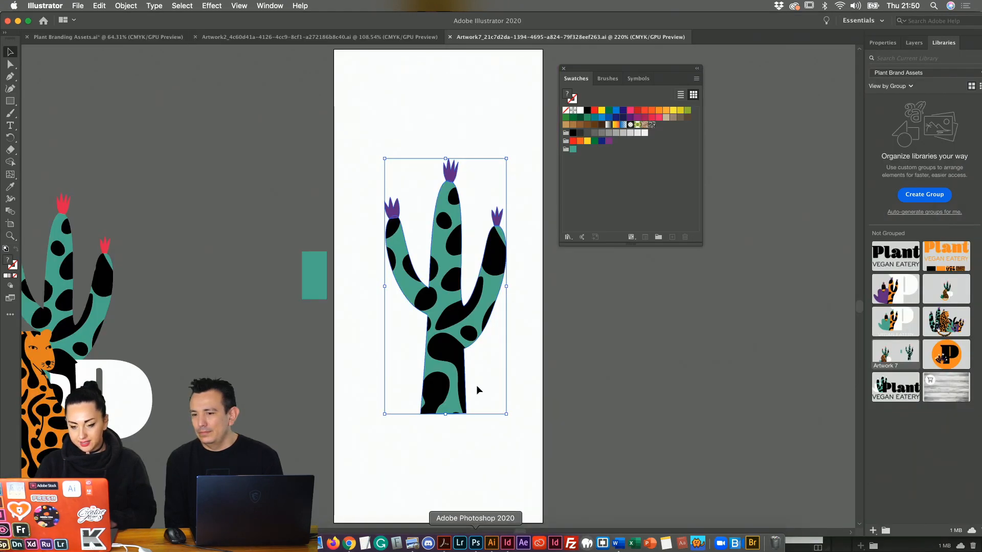
left_click(122, 39)
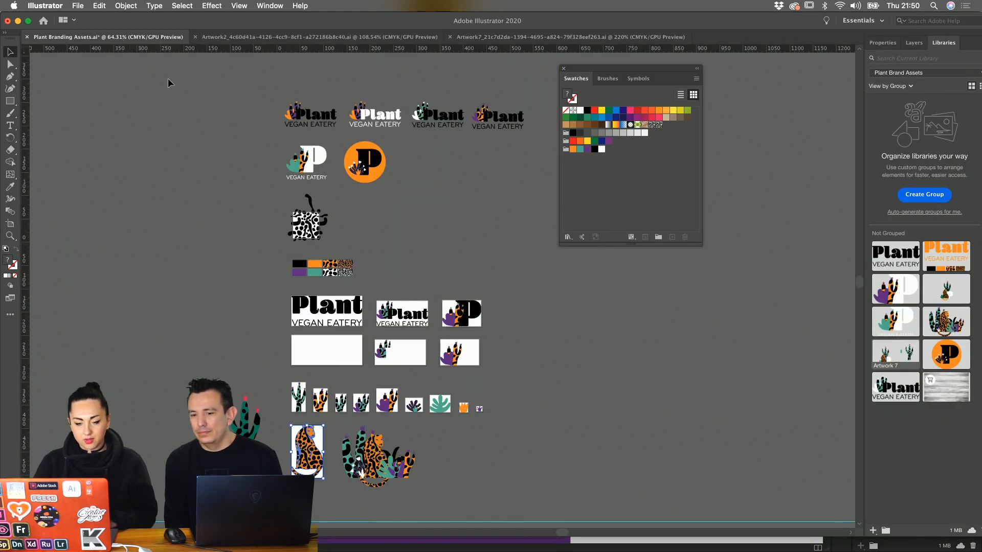
left_click(349, 314)
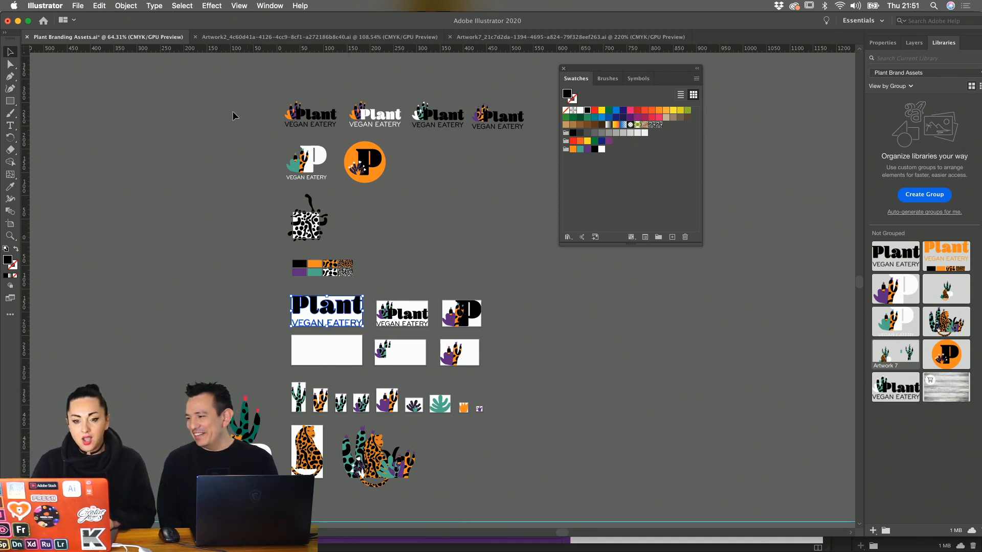
- Activate the Artboard tool to display the artboard numbers in Plant Branding Assets.ai
left_click(122, 6)
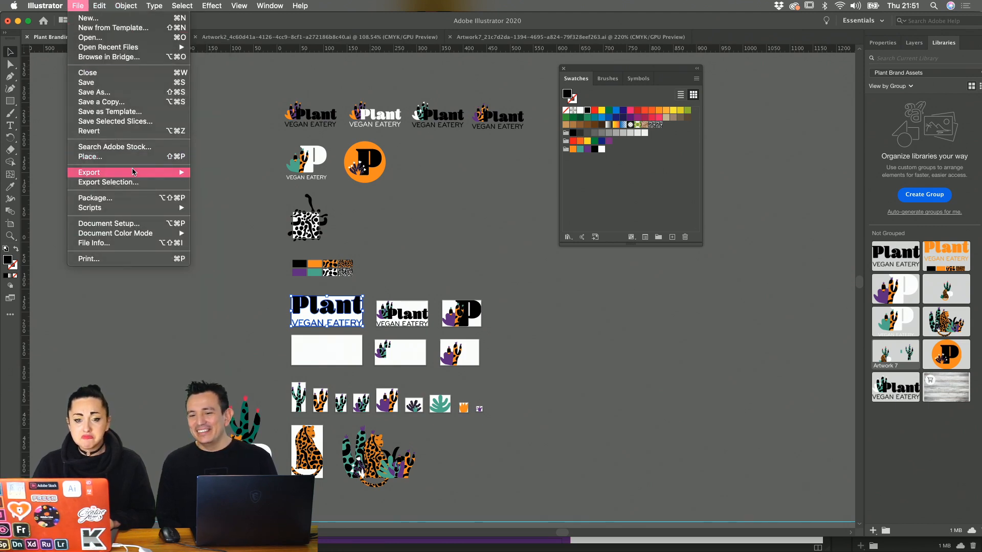
mouse_move(133, 172)
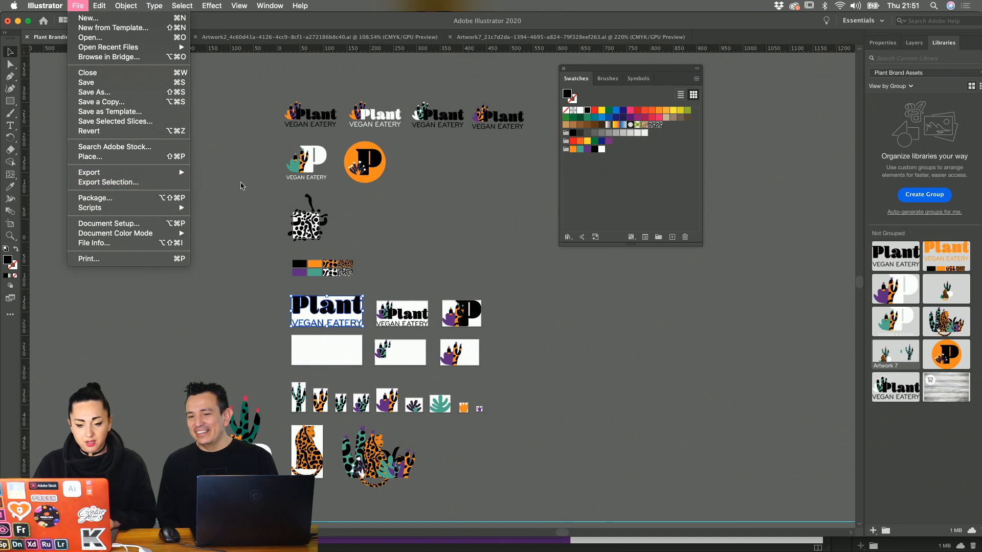
left_click(7, 227)
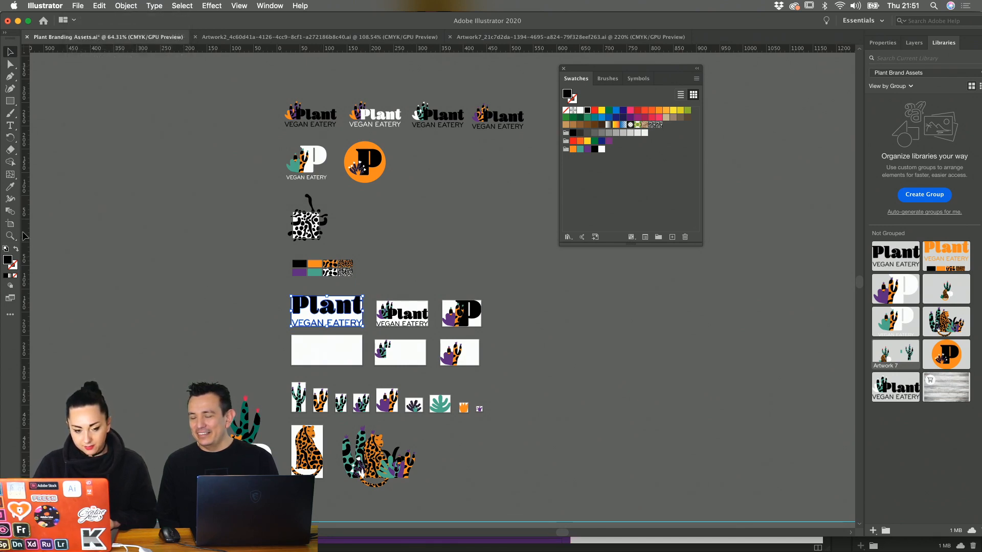
left_click(9, 223)
- Export only artboard 1 as an SVG named Plant Branding Assets to the Desktop, accepting the default SVG options
left_click(59, 6)
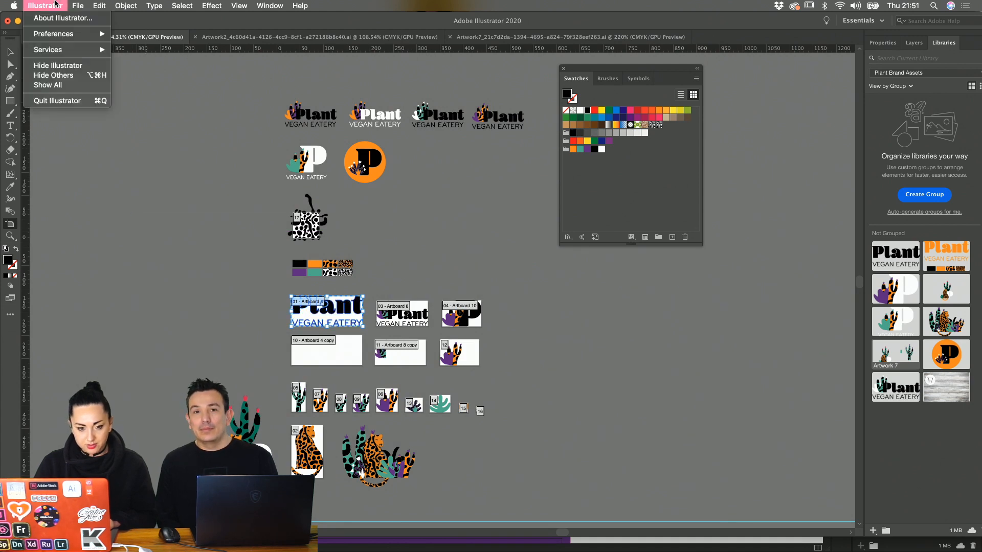
mouse_move(78, 5)
mouse_move(105, 173)
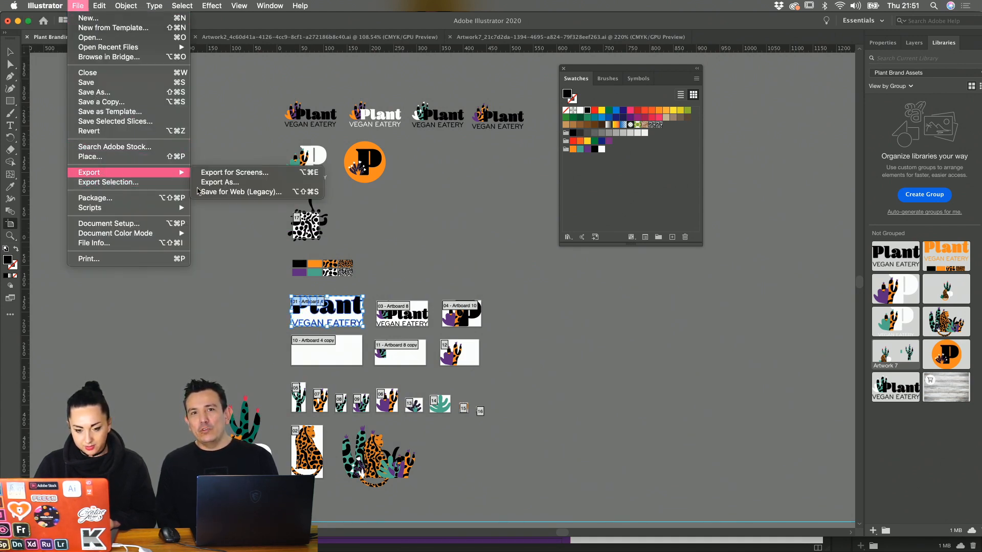
left_click(239, 183)
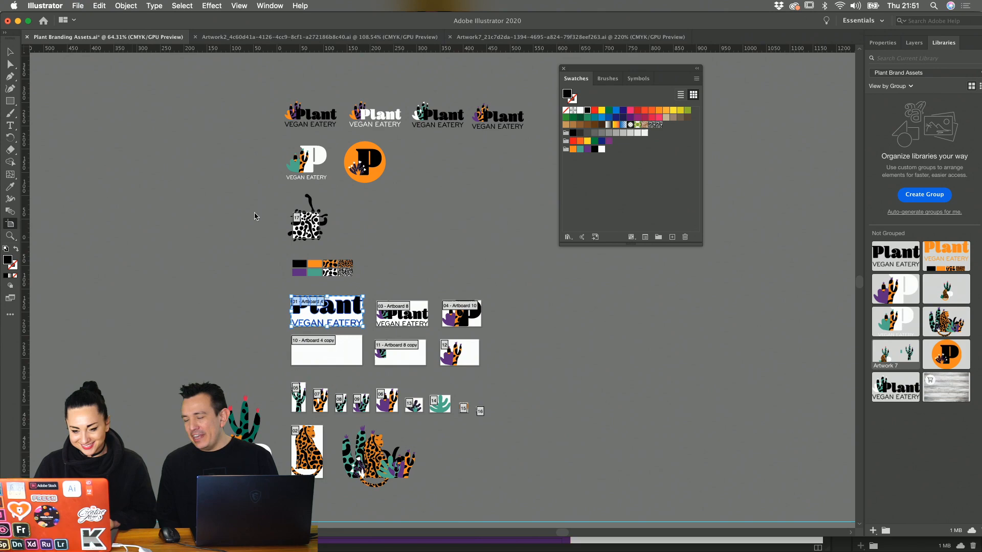
left_click(471, 282)
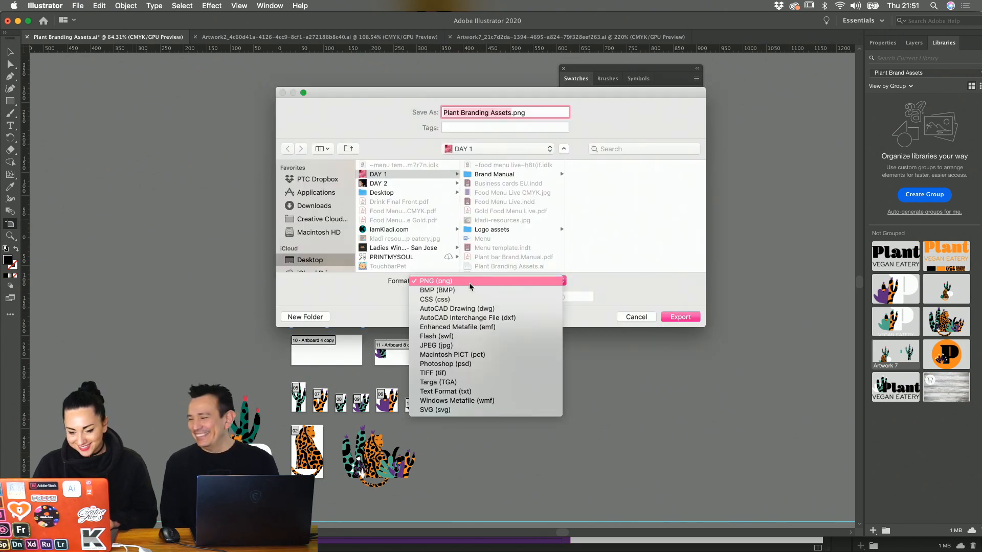
left_click(453, 410)
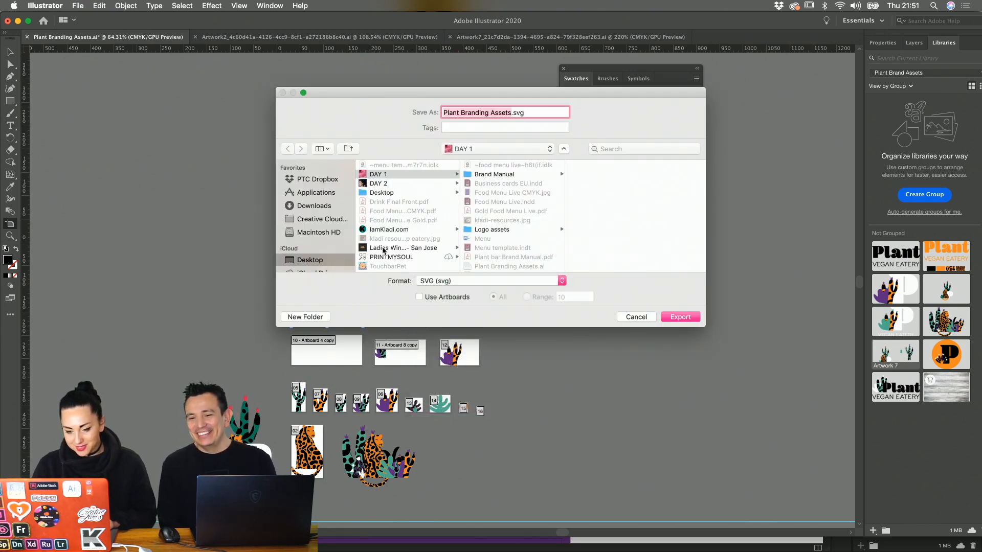
left_click(341, 261)
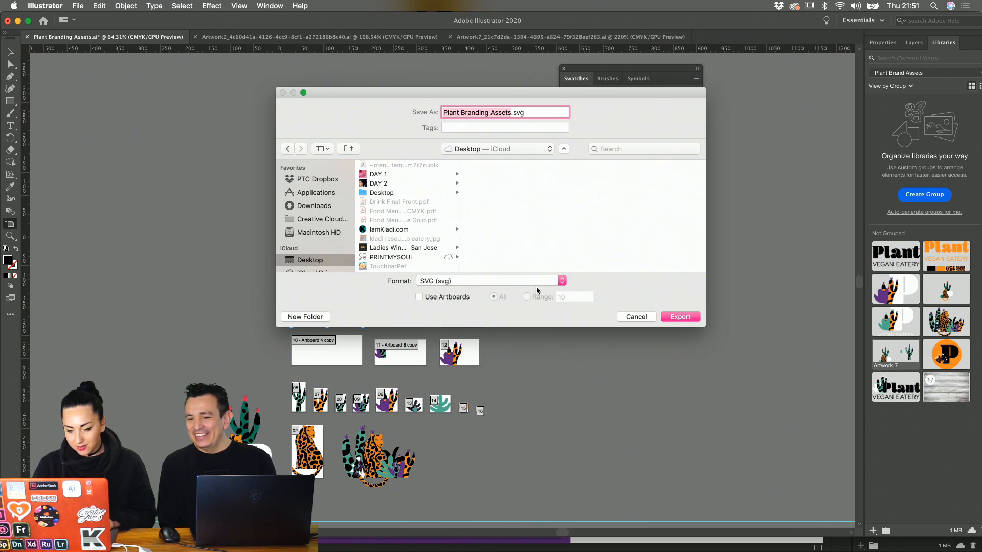
left_click(451, 297)
left_click(527, 297)
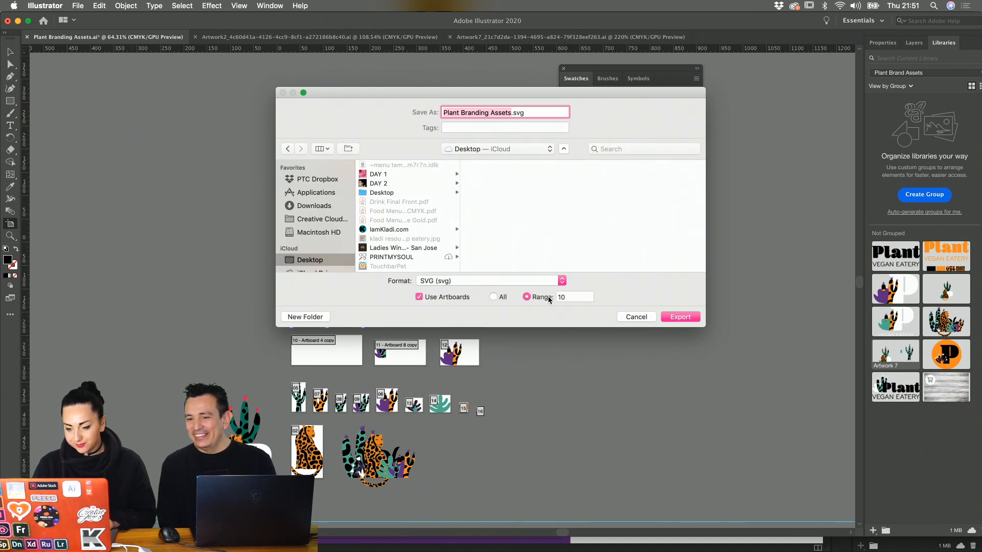
left_click(561, 297)
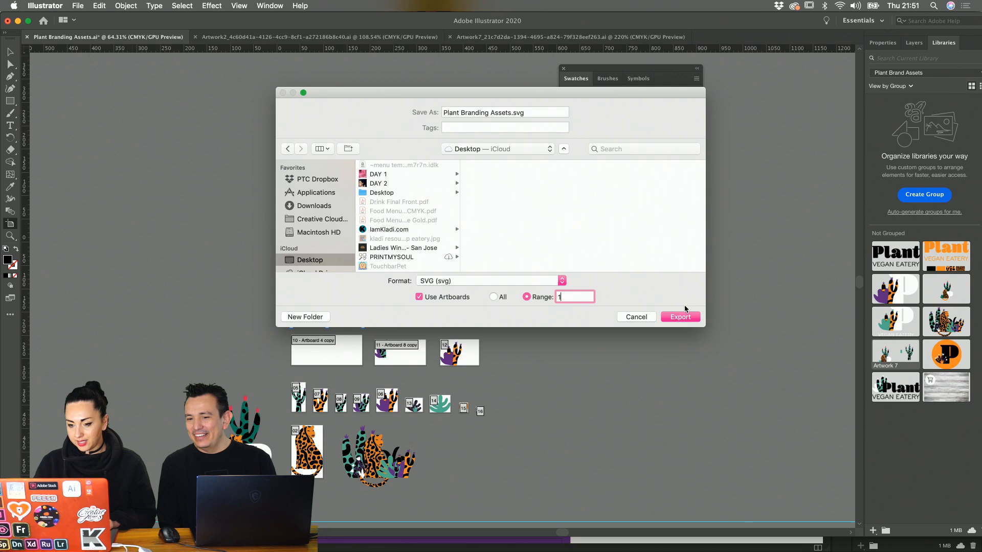
left_click(680, 315)
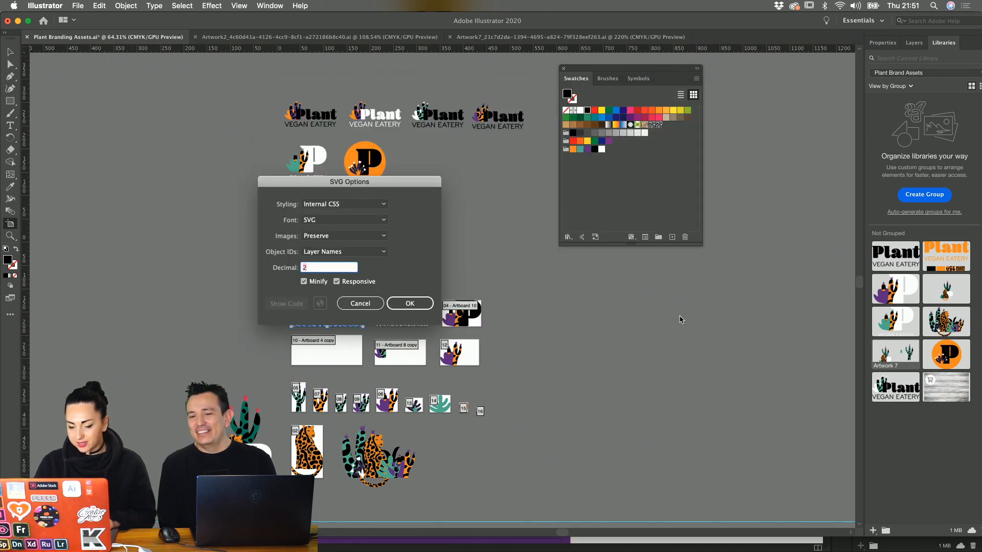
left_click(408, 309)
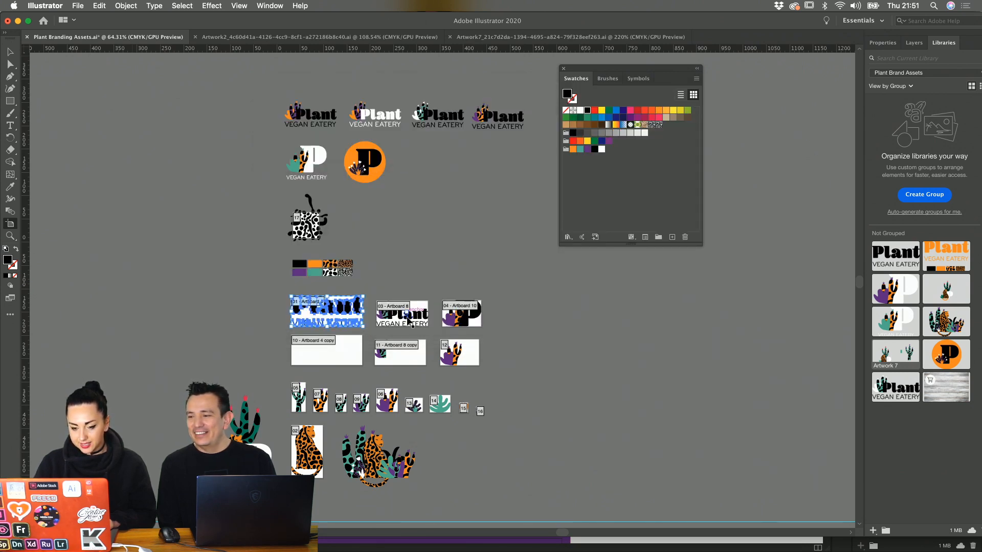
- Switch to InDesign and place Plant Branding Assets-01.svg from the Desktop on the pasteboard beside the cocktail menu
left_click(507, 541)
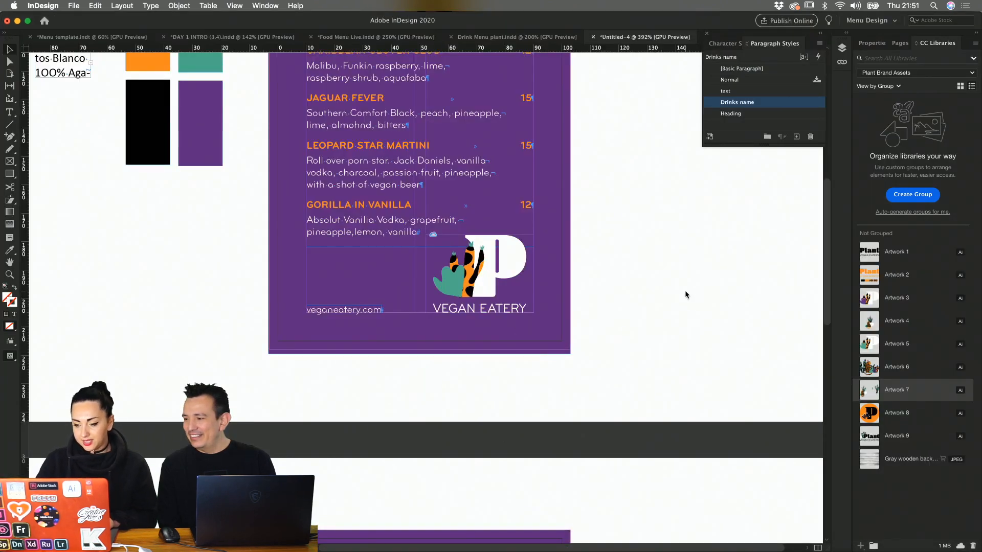
key("super+d")
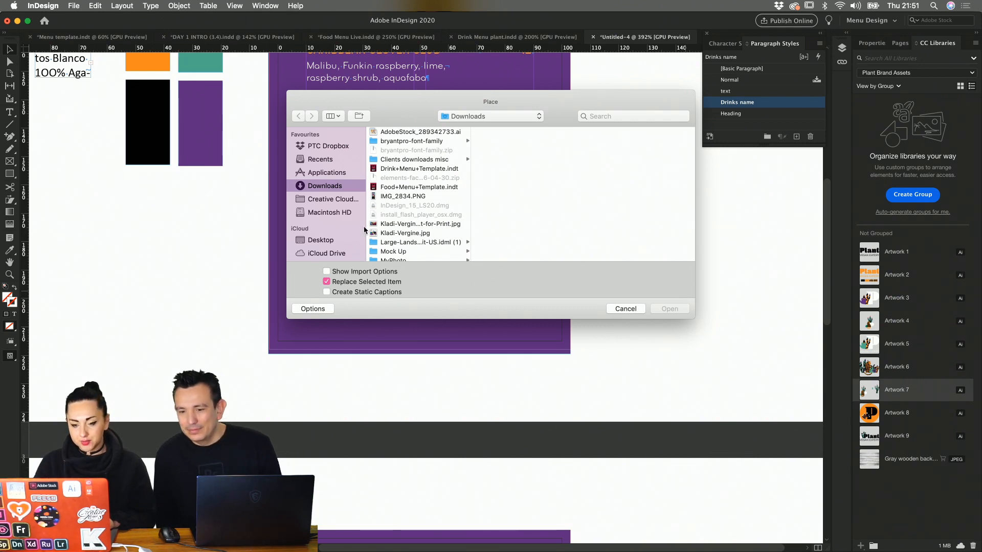
left_click(321, 240)
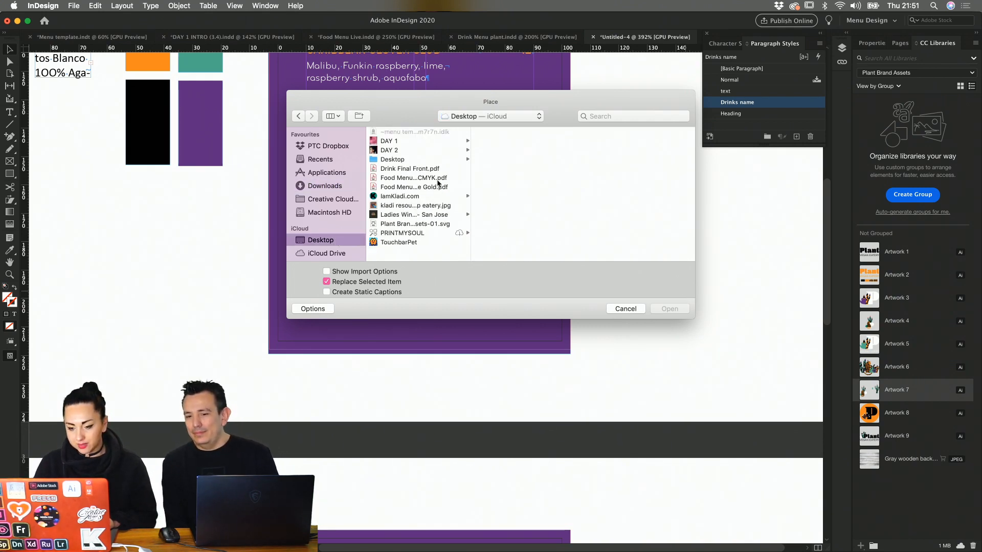
left_click(425, 232)
left_click(422, 223)
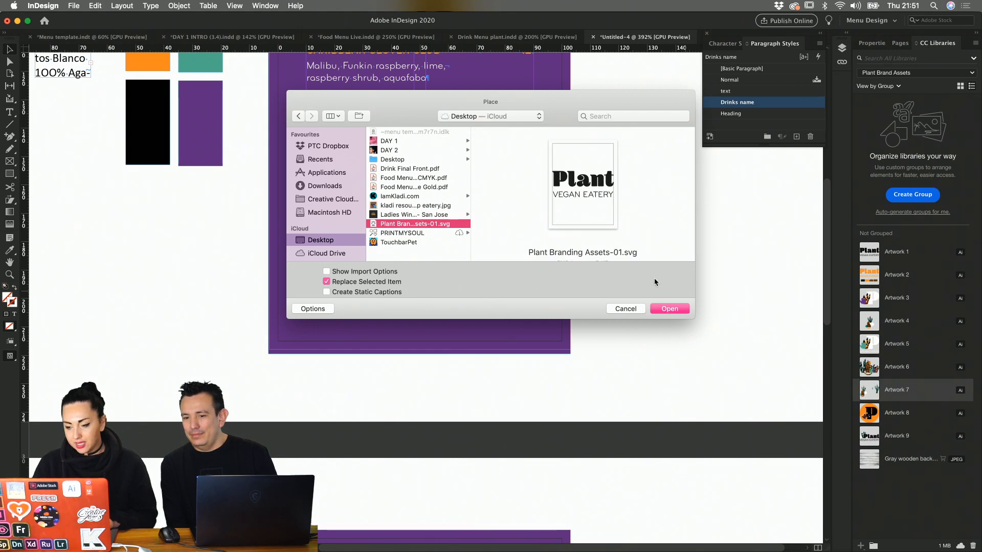
left_click(667, 310)
left_click(640, 267)
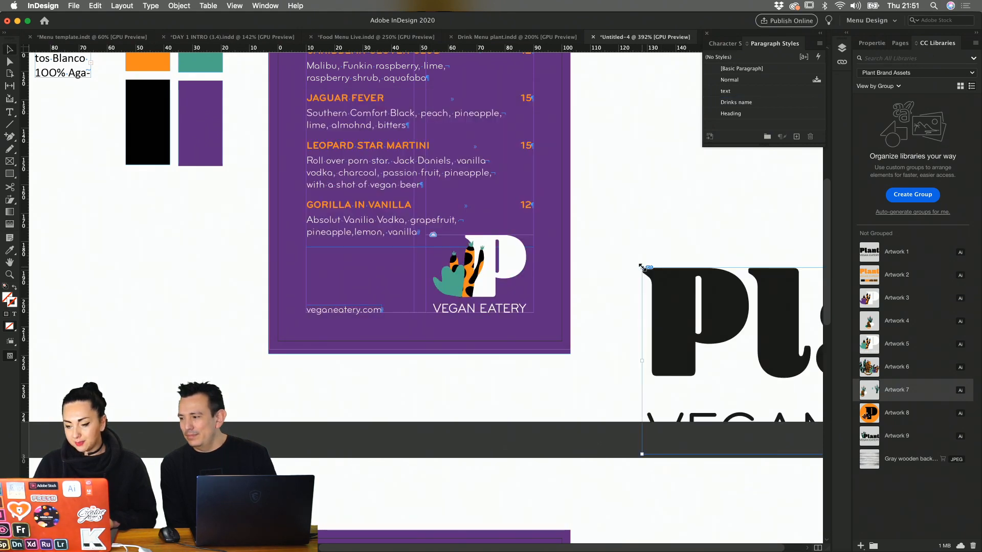
- Move the placed Plant Vegan Eatery logo higher on the pasteboard, beside the lower part of the cocktail menu
left_click_drag(688, 313, 645, 197)
key("super+minus")
key("super+minus")
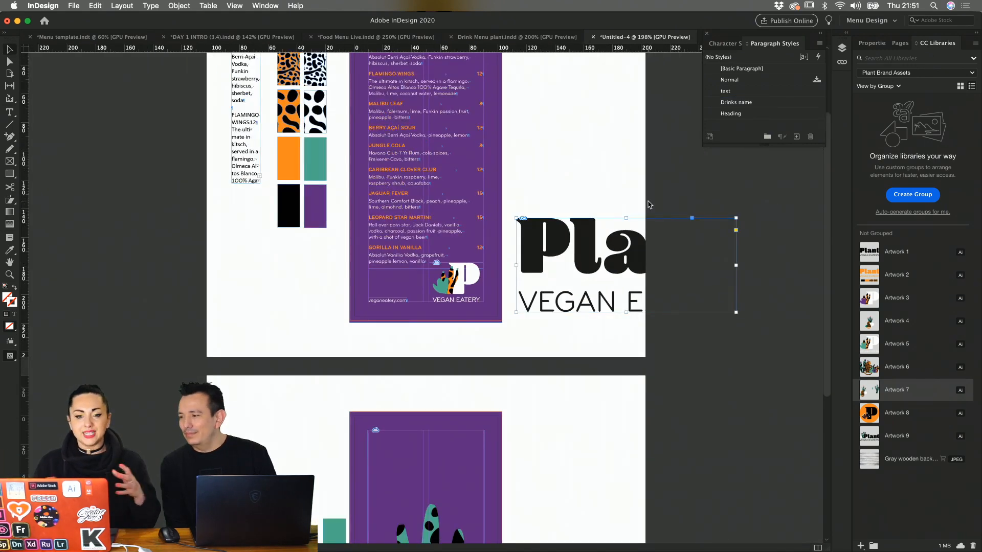